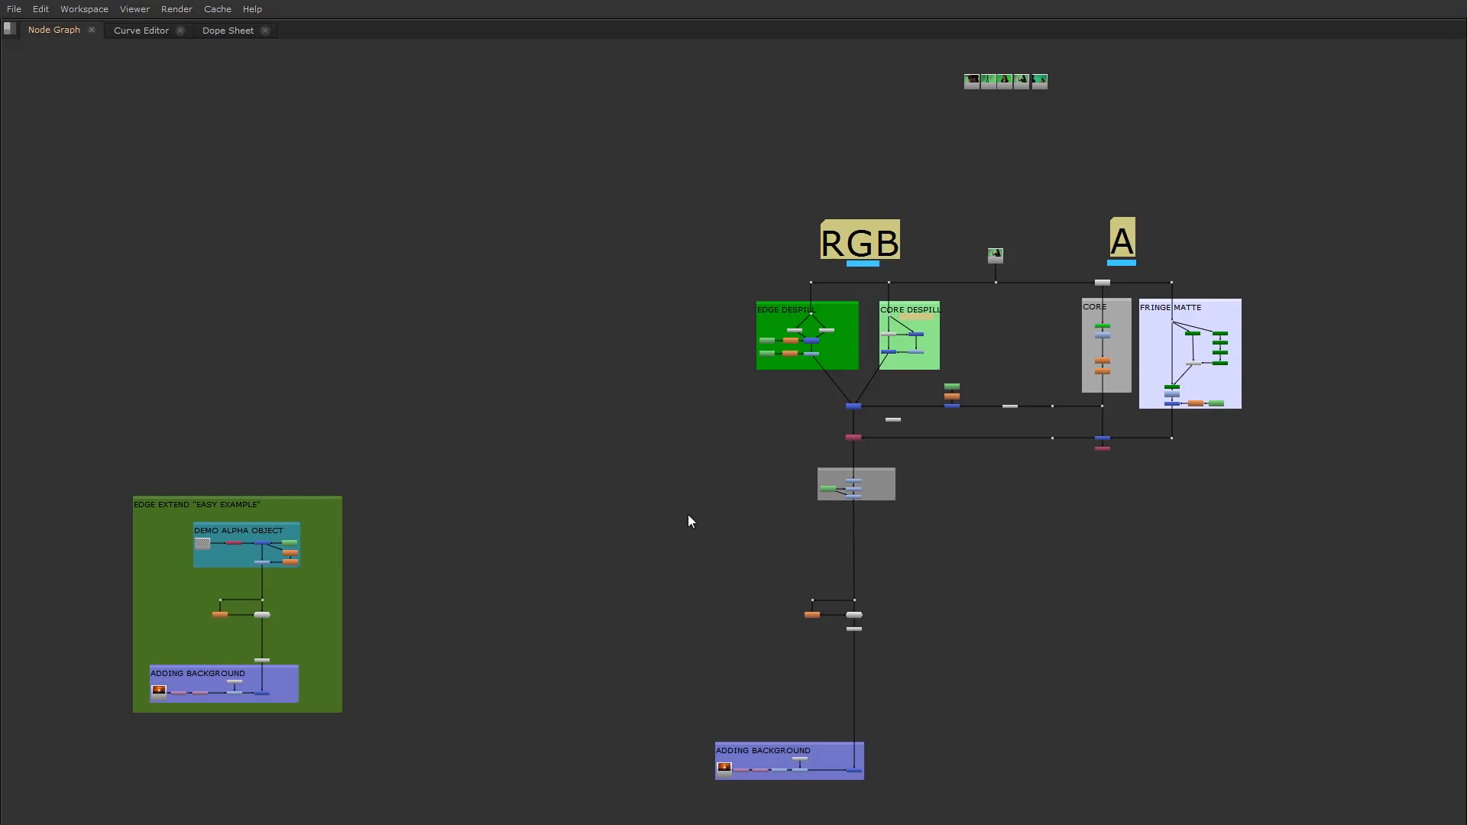
Restore the full workspace layout and display the green-screen plate Read1 in the viewer with the whole frame visible
middle_click_drag(943, 451, 759, 452)
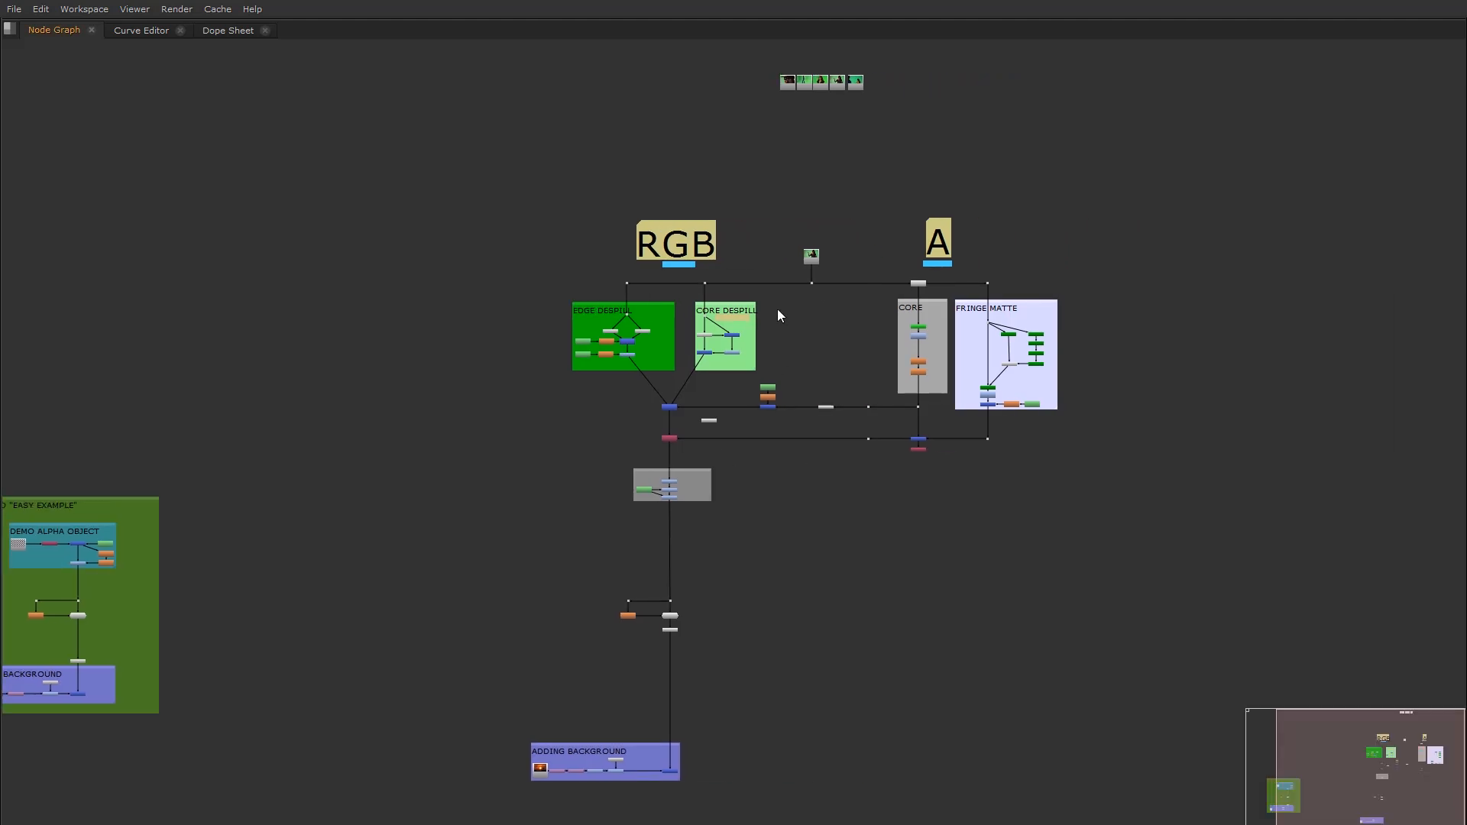
scroll(810, 257, "up", 5)
key("space")
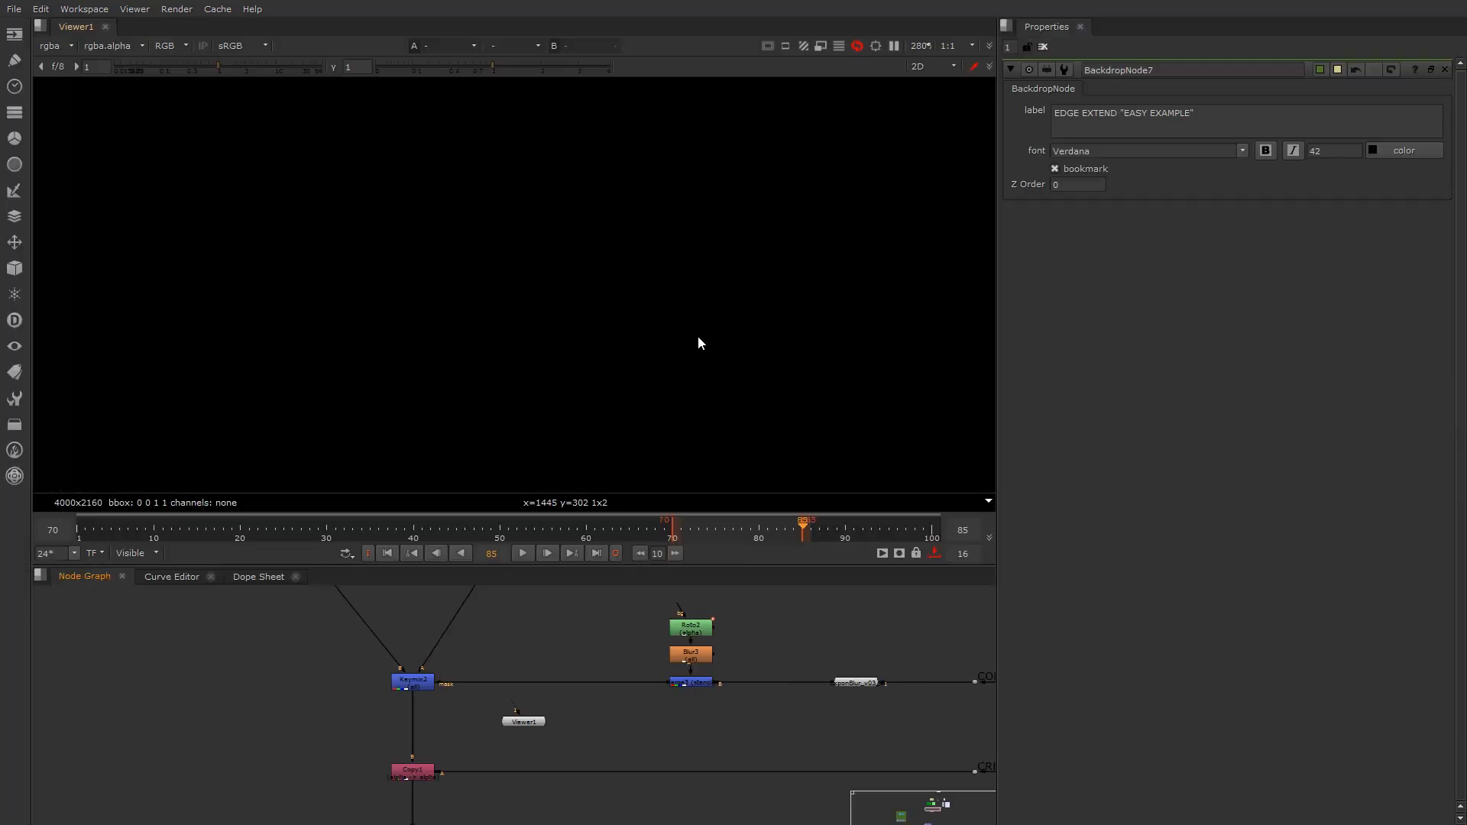
scroll(602, 698, "down", 7)
middle_click_drag(681, 589, 644, 699)
scroll(643, 698, "up", 5)
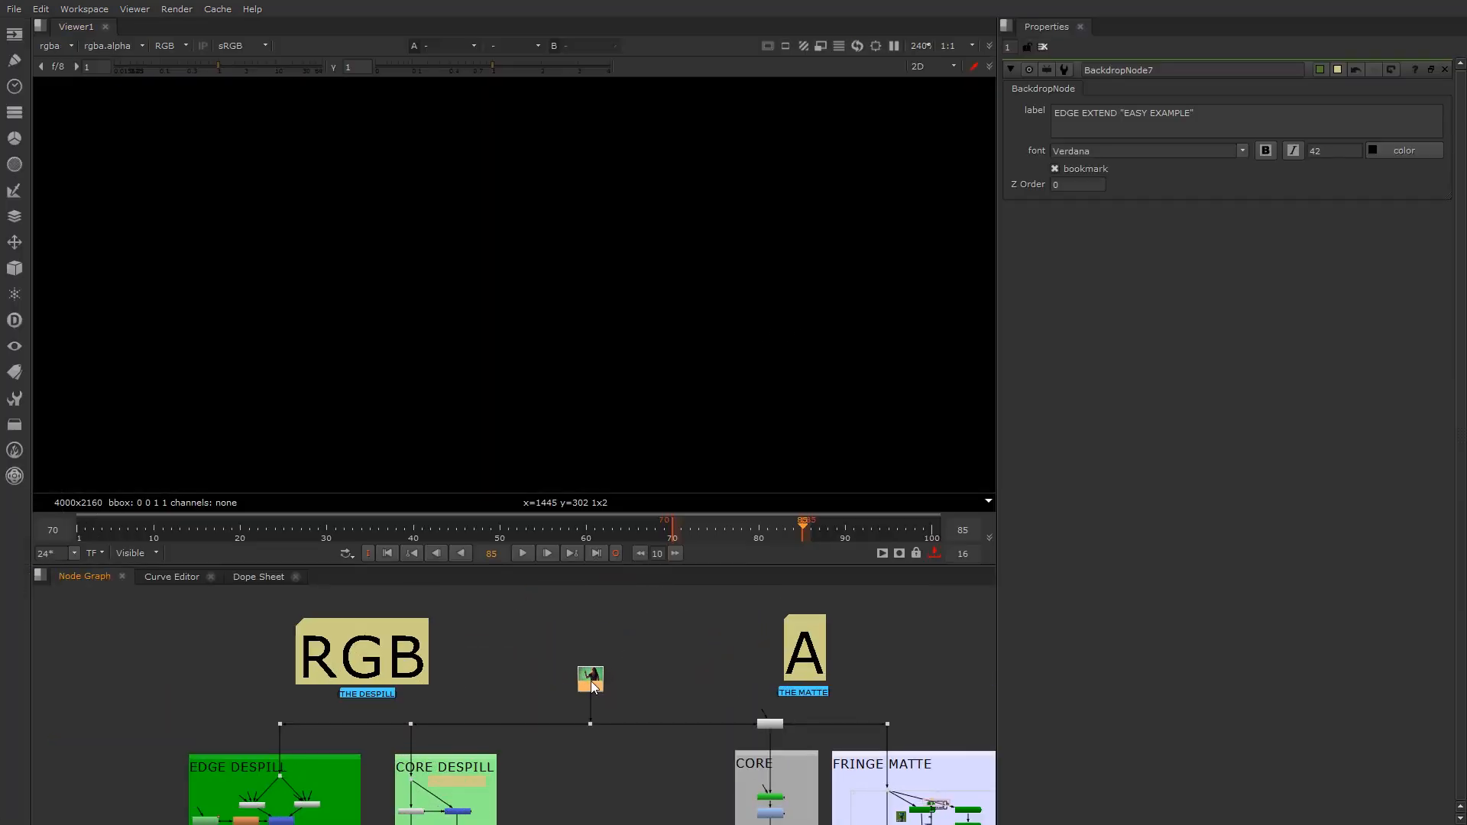
left_click(590, 681)
key("1")
scroll(593, 365, "down", 10)
middle_click_drag(585, 360, 462, 292)
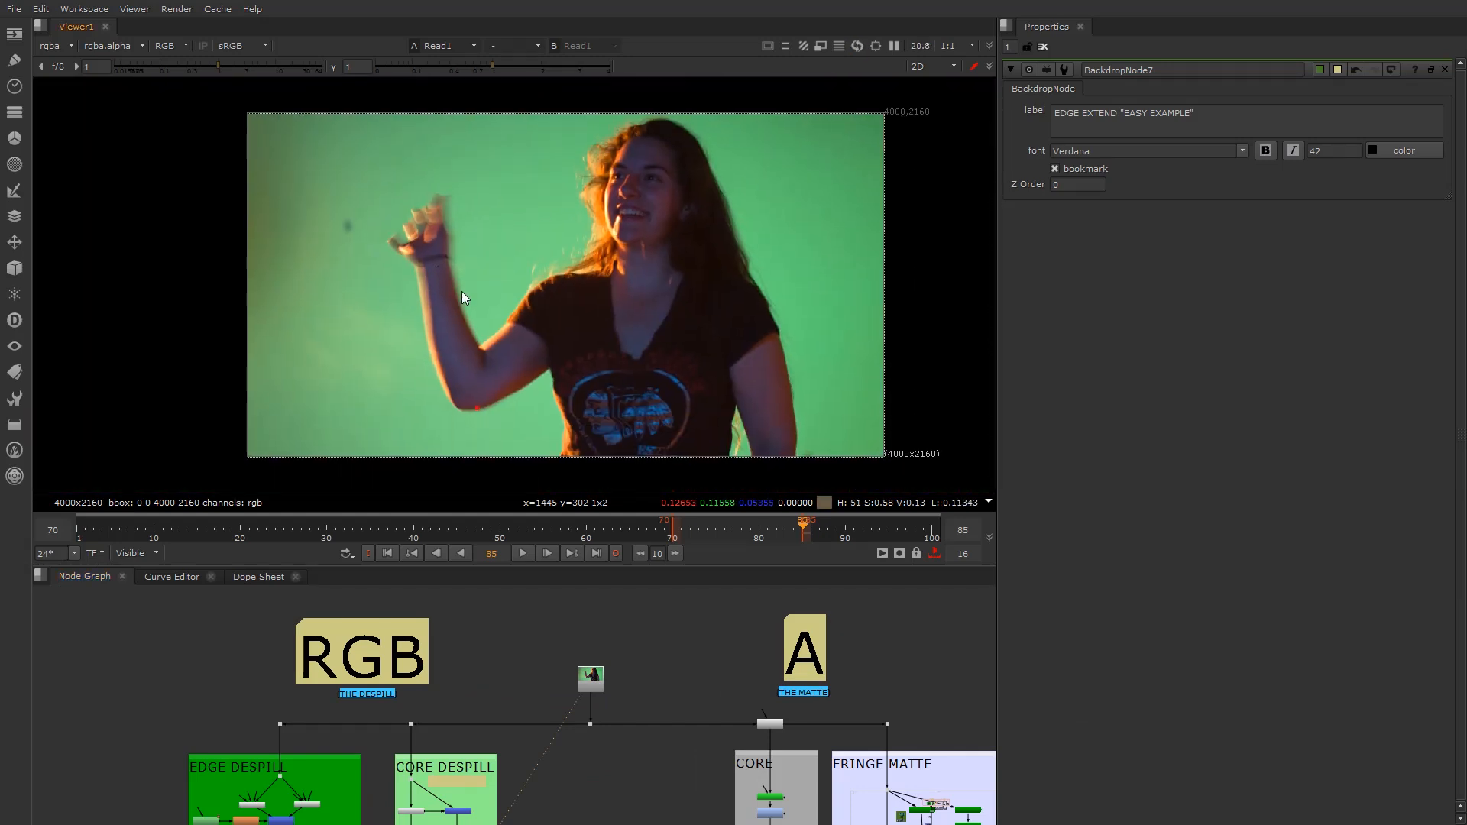
scroll(415, 303, "down", 3)
scroll(415, 304, "up", 1)
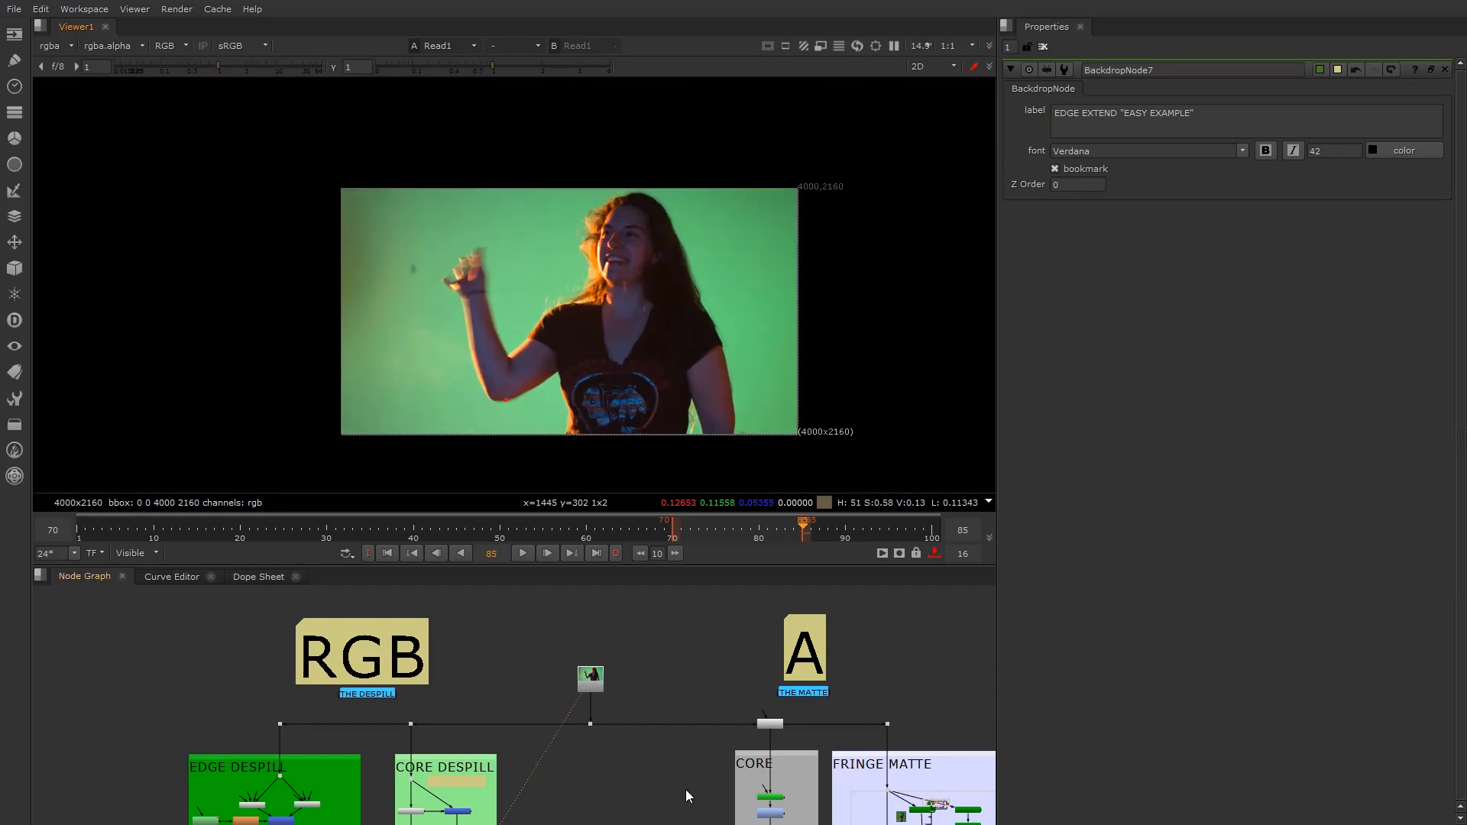
Locate and examine the edge-extend setup of FilterErode3, Group1 and Premult1 in the main keying tree
scroll(626, 705, "down", 2)
middle_click_drag(680, 745, 653, 665)
scroll(616, 681, "down", 2)
middle_click_drag(529, 722, 589, 711)
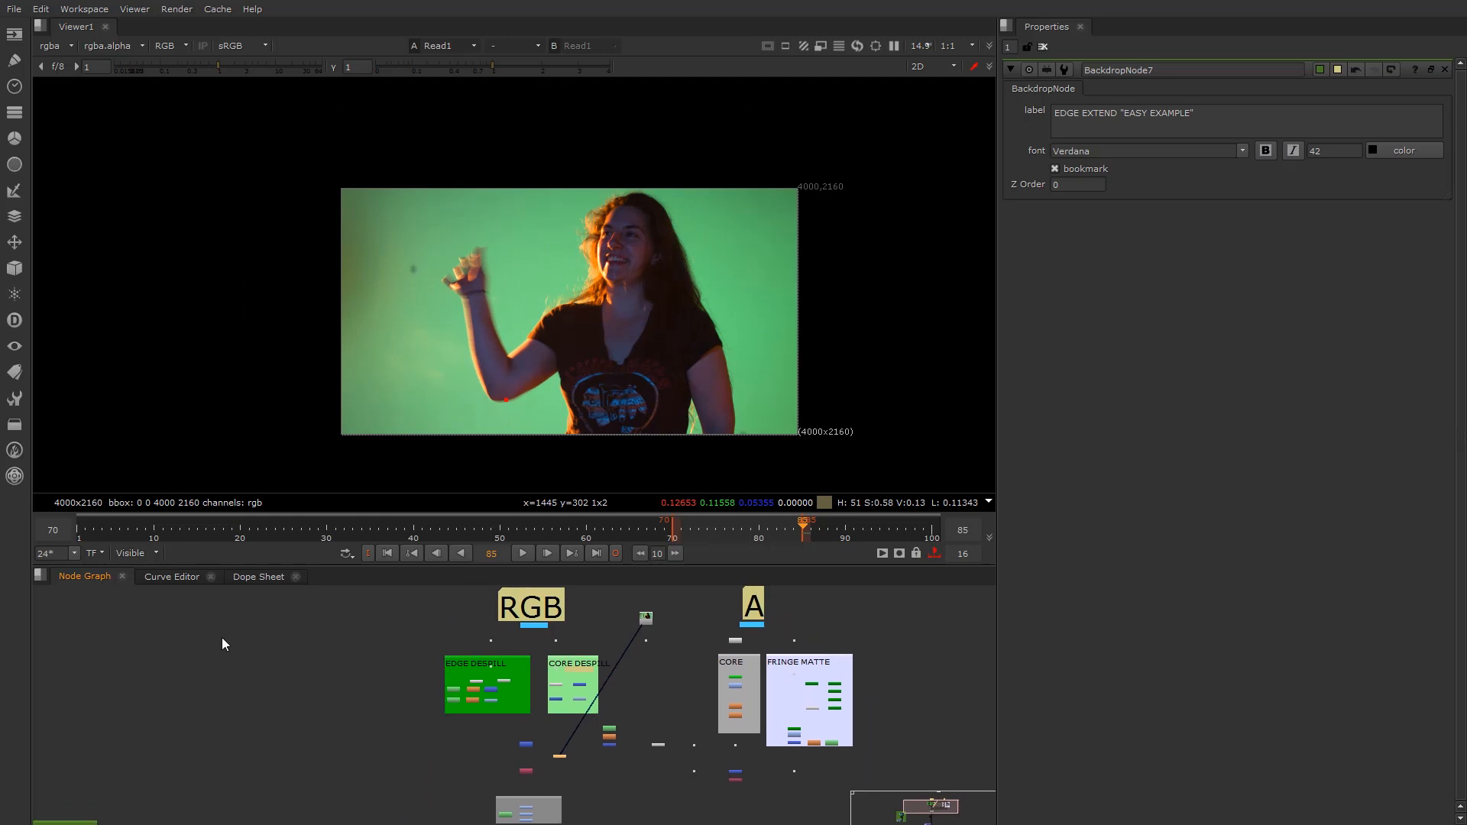
scroll(341, 714, "down", 2)
middle_click_drag(299, 786, 488, 669)
scroll(662, 733, "up", 4)
scroll(582, 720, "up", 2)
left_click_drag(478, 613, 739, 758)
left_click_drag(443, 634, 755, 783)
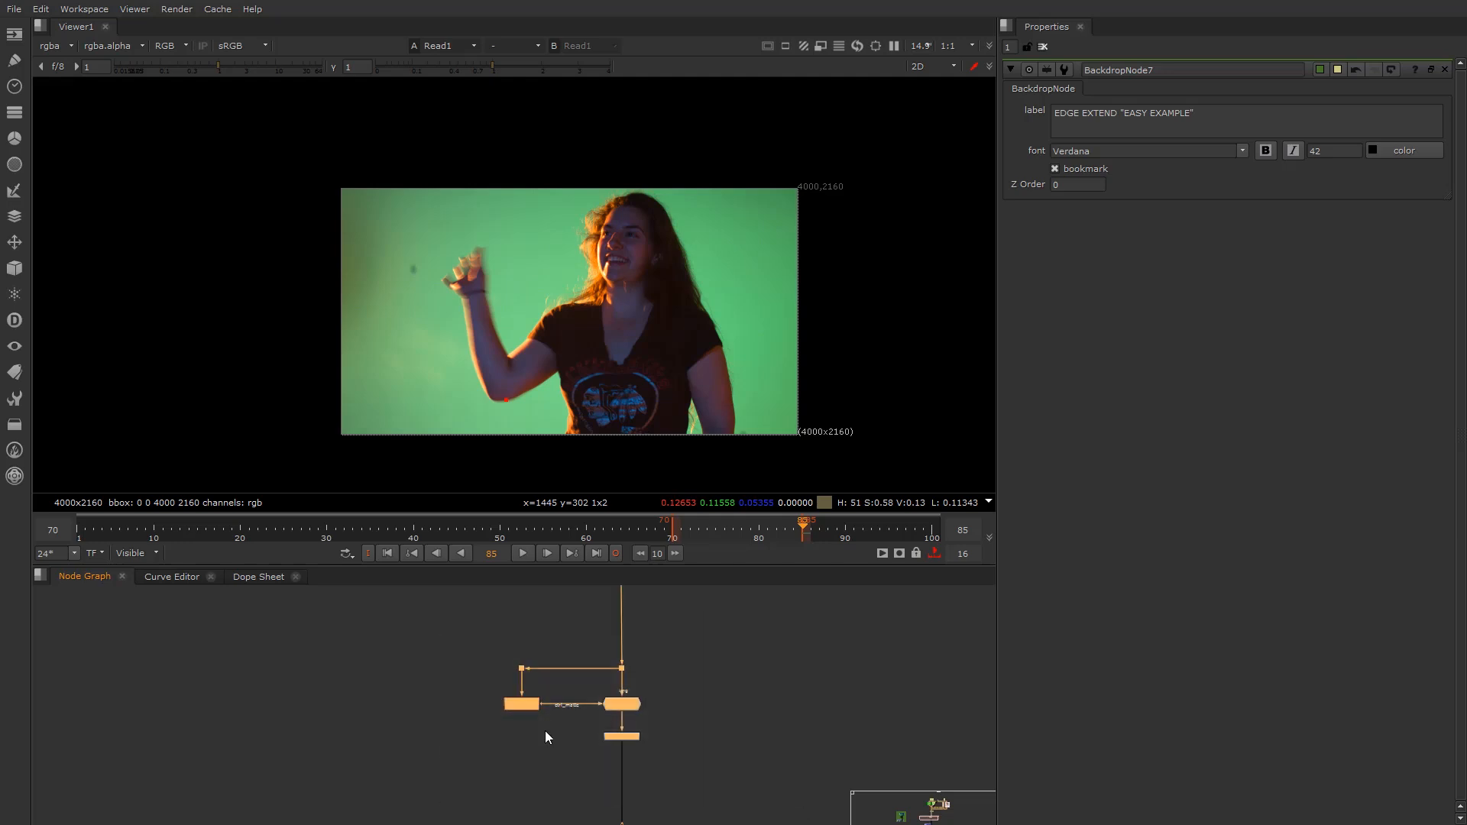
scroll(544, 737, "up", 3)
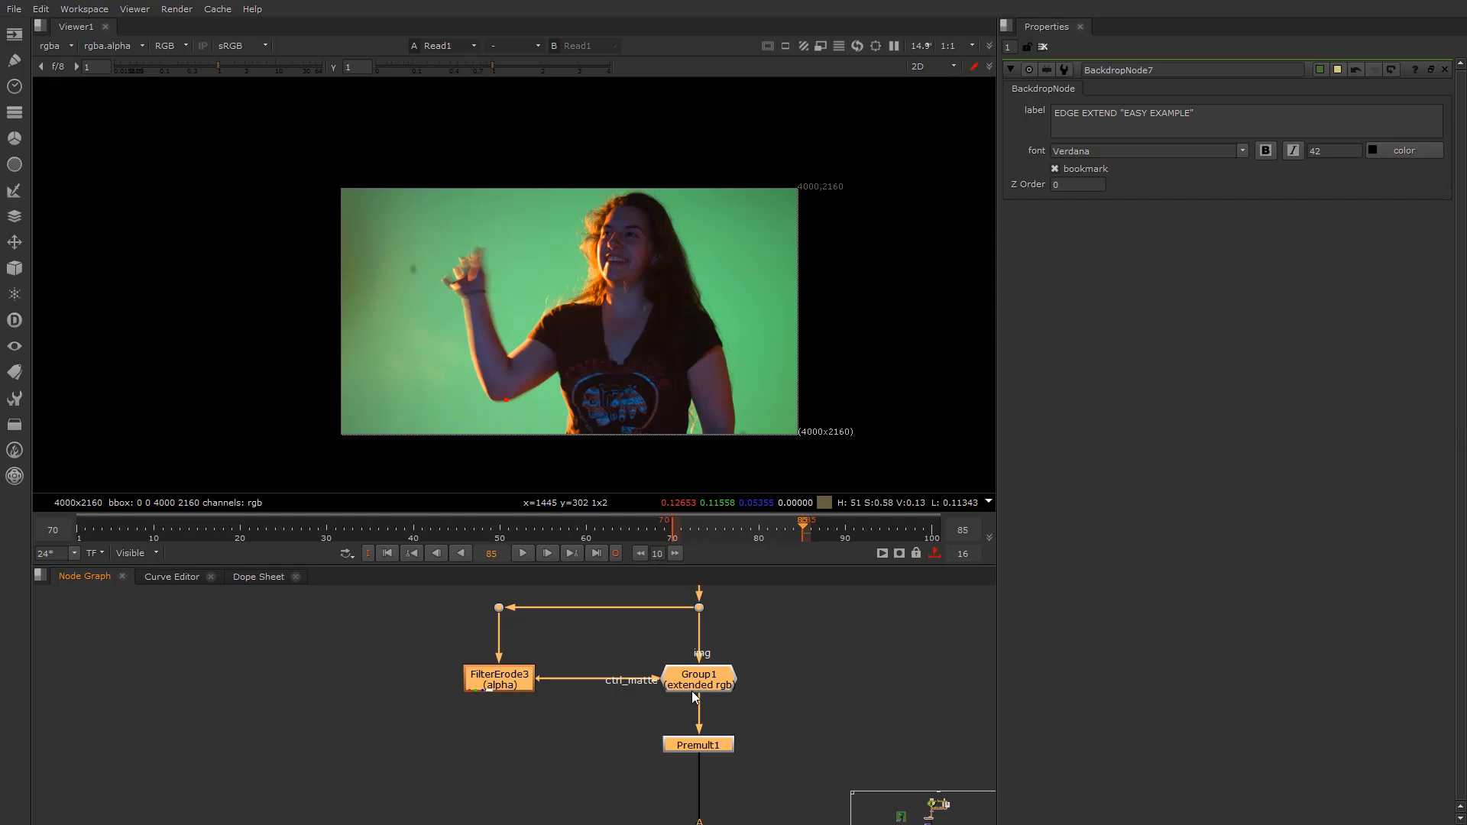
left_click(569, 725)
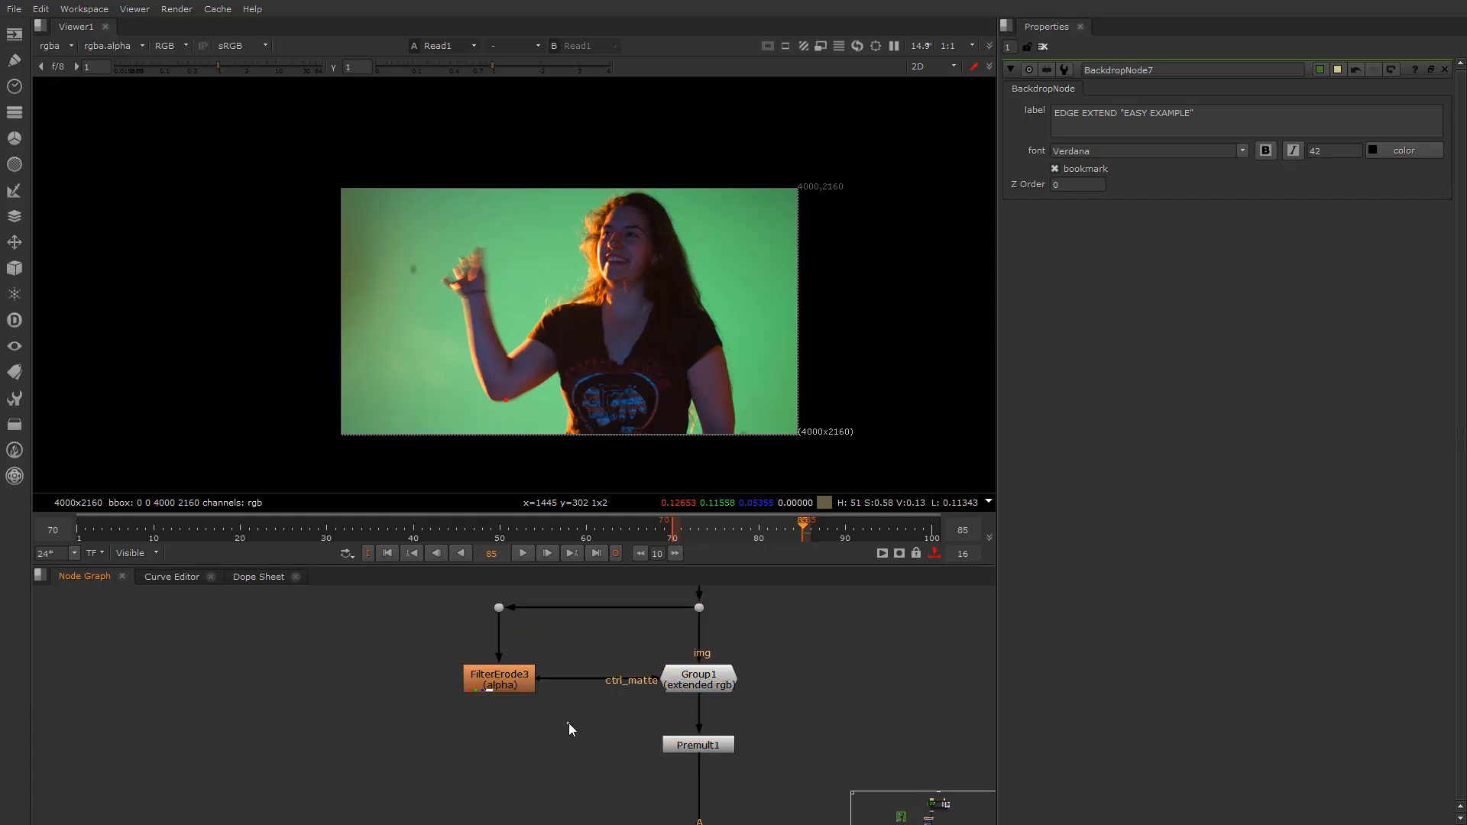
scroll(576, 674, "down", 2)
left_click_drag(456, 597, 790, 767)
left_click(531, 744)
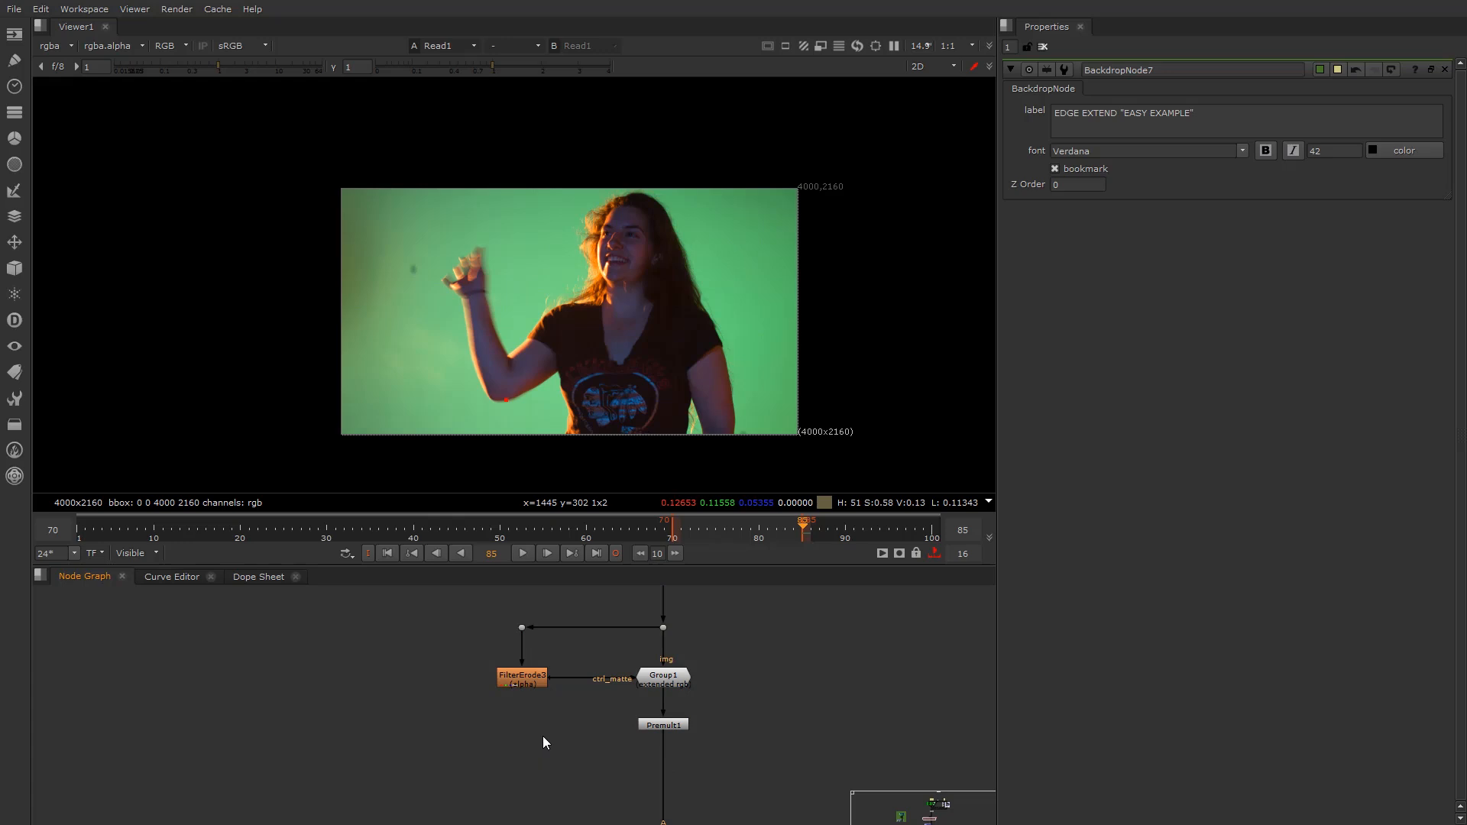
scroll(545, 738, "down", 5)
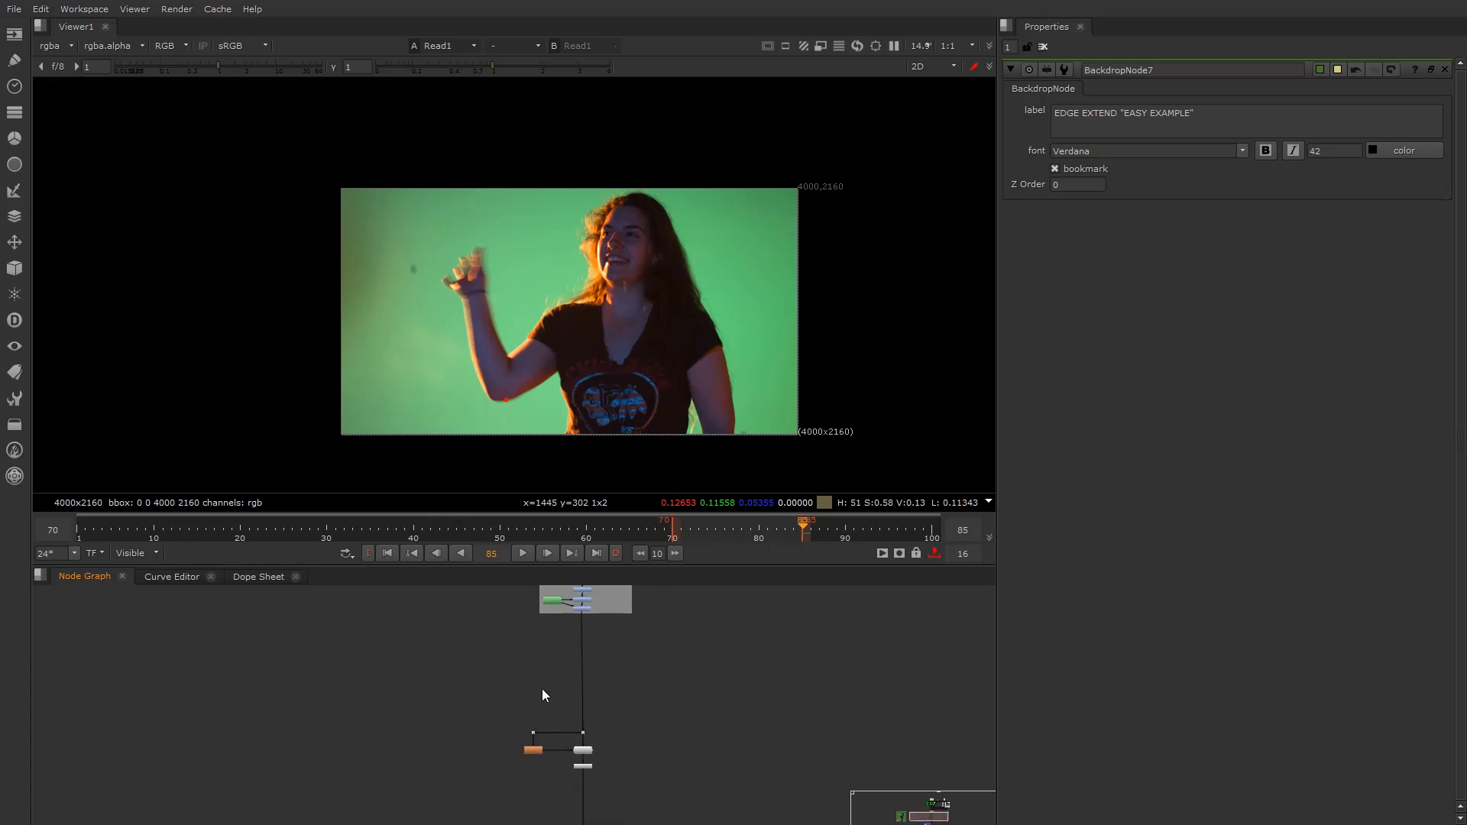
Examine the keying tree above the edge-extend setup, covering the color correct, despill and matte sections
middle_click_drag(536, 656, 505, 772)
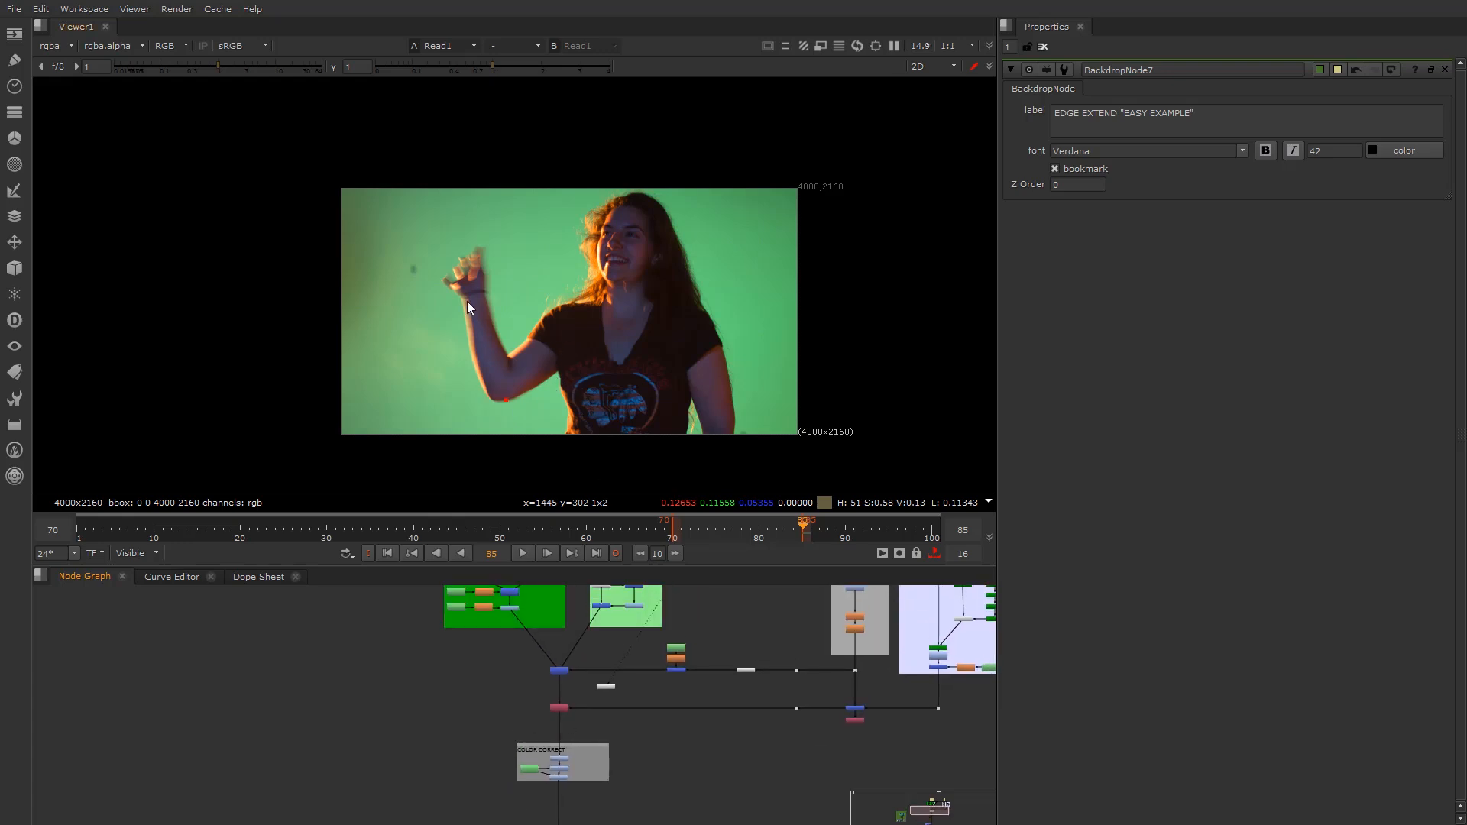
middle_click_drag(531, 727, 532, 821)
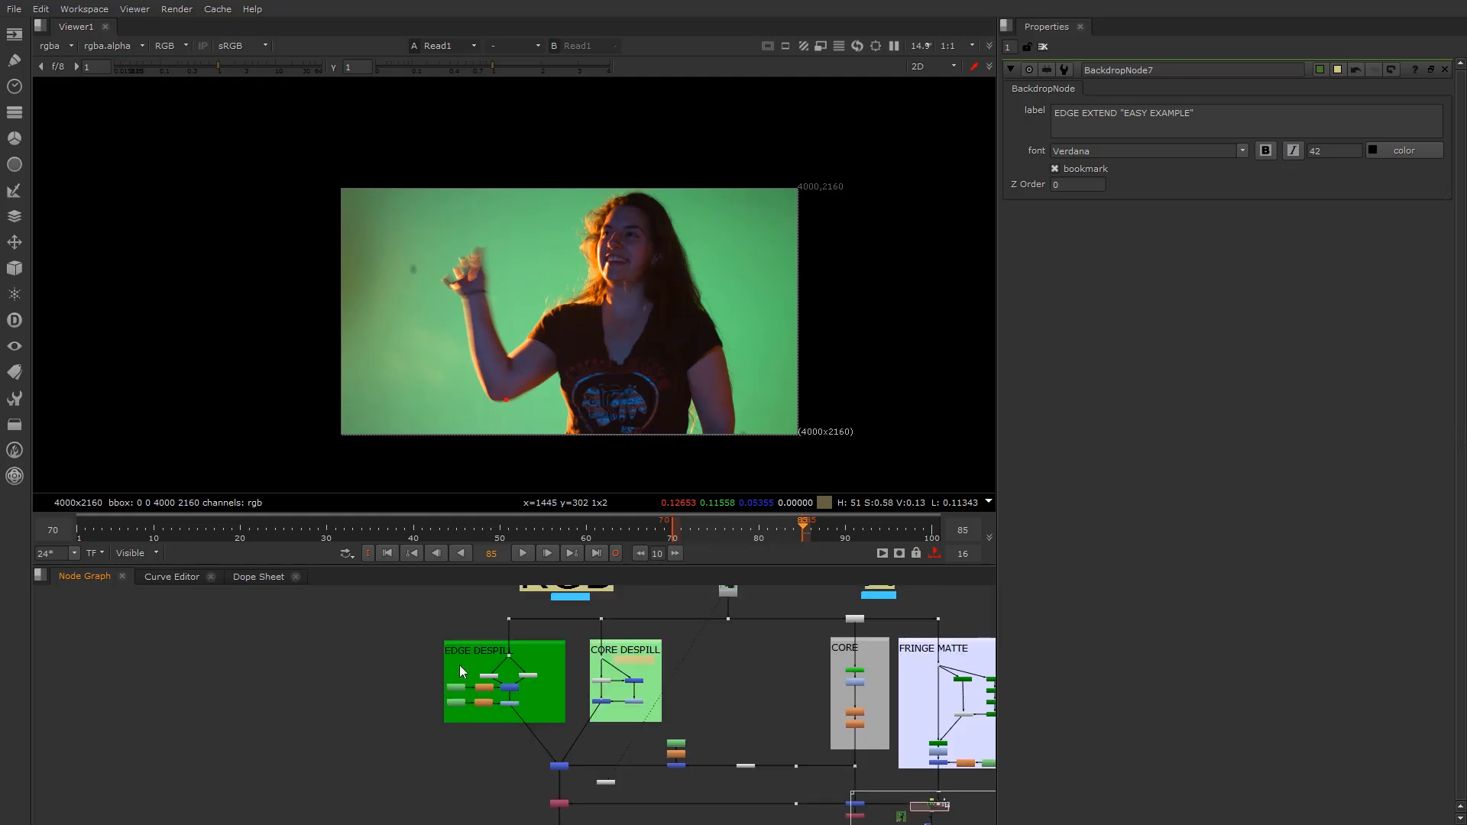
middle_click_drag(572, 822, 538, 695)
scroll(560, 745, "up", 5)
scroll(538, 695, "down", 3)
middle_click_drag(542, 798, 538, 653)
scroll(538, 717, "down", 2)
scroll(531, 720, "up", 5)
scroll(531, 745, "down", 5)
scroll(504, 727, "up", 3)
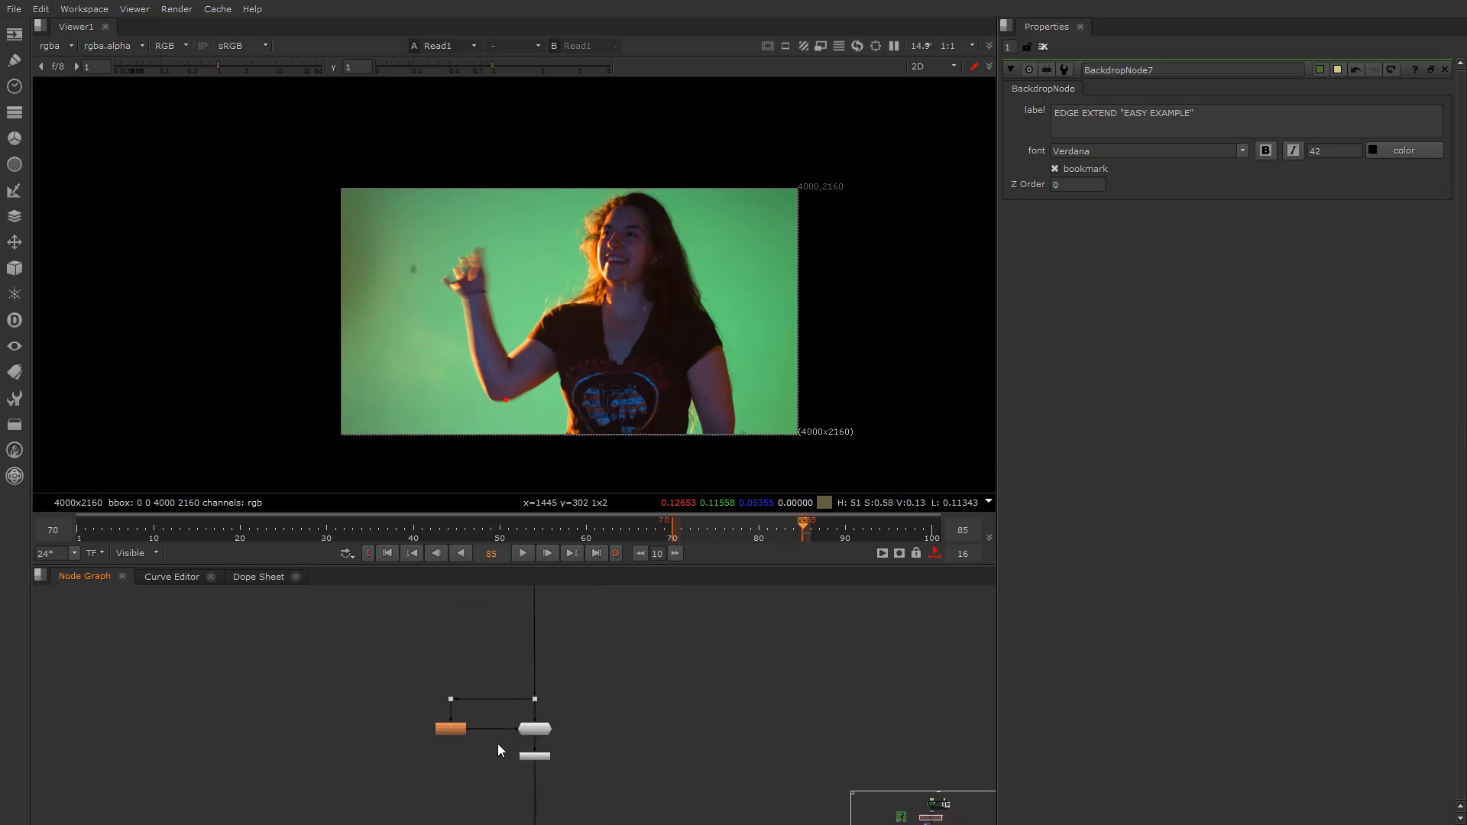
scroll(482, 738, "down", 4)
scroll(488, 737, "up", 6)
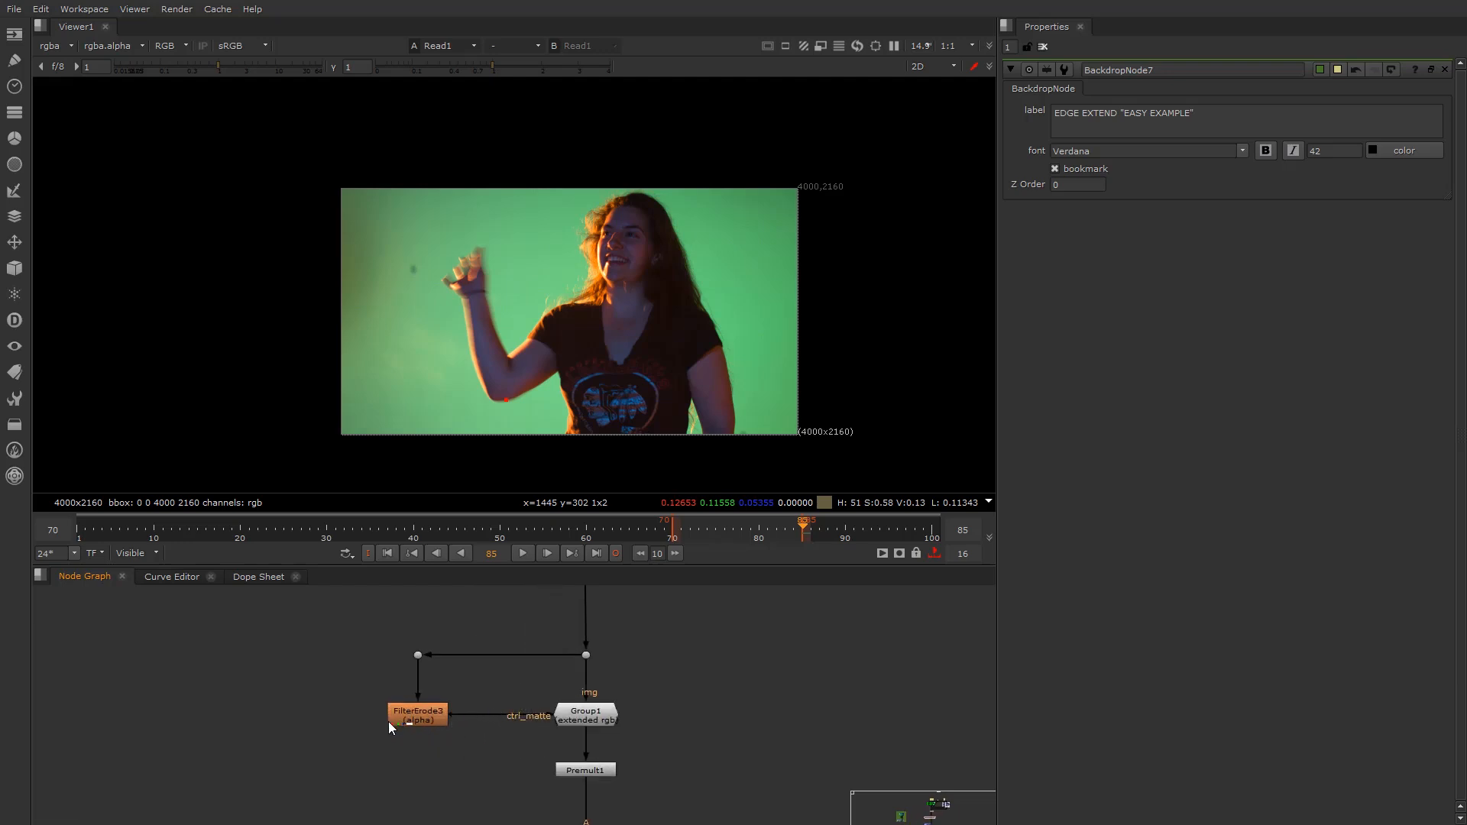
Examine how FilterErode3 feeds the ctrl_matte input of Group1 ahead of Premult1 in the edge-extend setup
left_click_drag(362, 634, 689, 792)
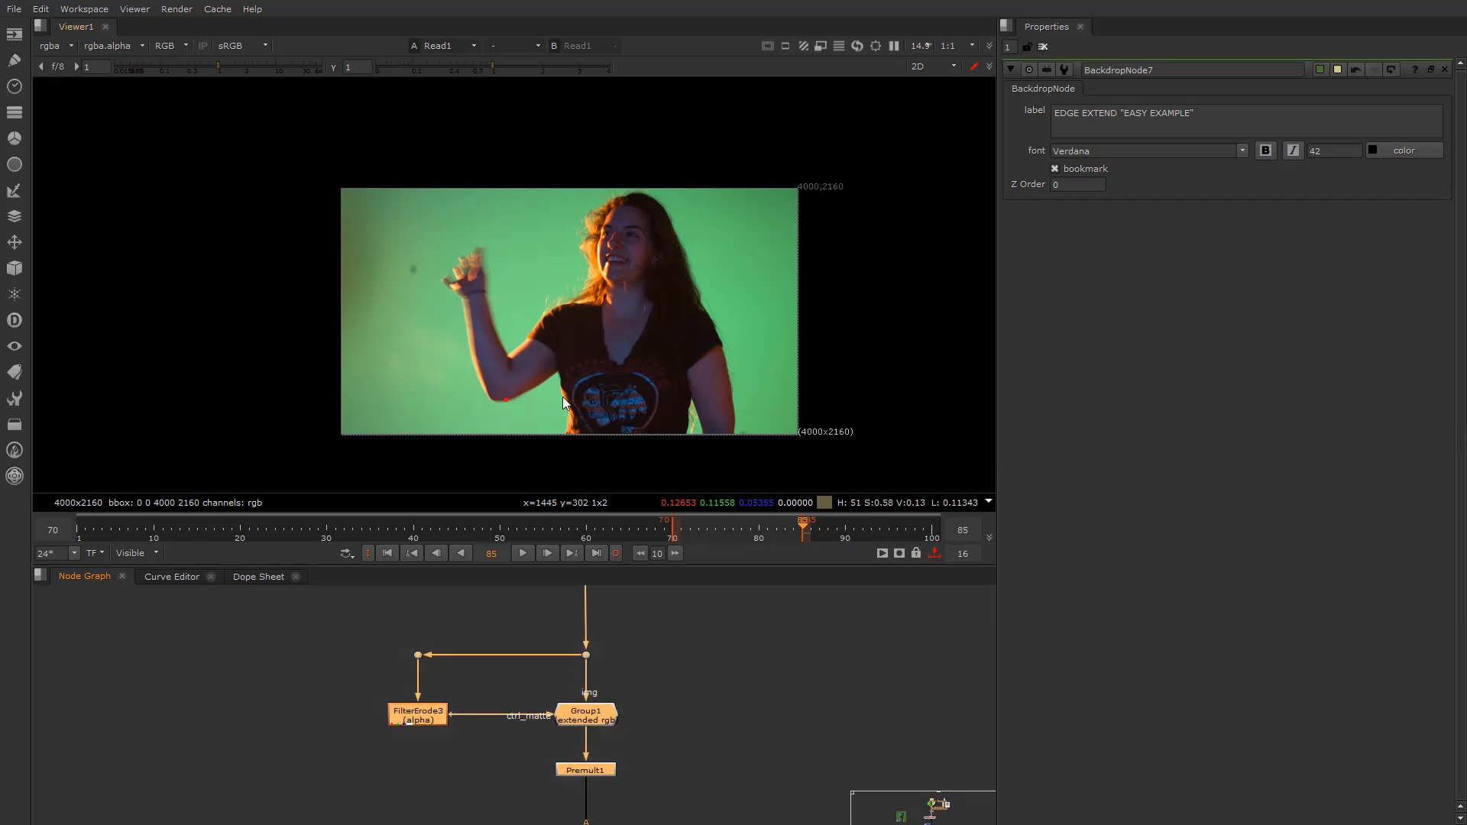
left_click(369, 694)
scroll(368, 695, "down", 3)
middle_click_drag(370, 705, 378, 741)
scroll(405, 761, "up", 3)
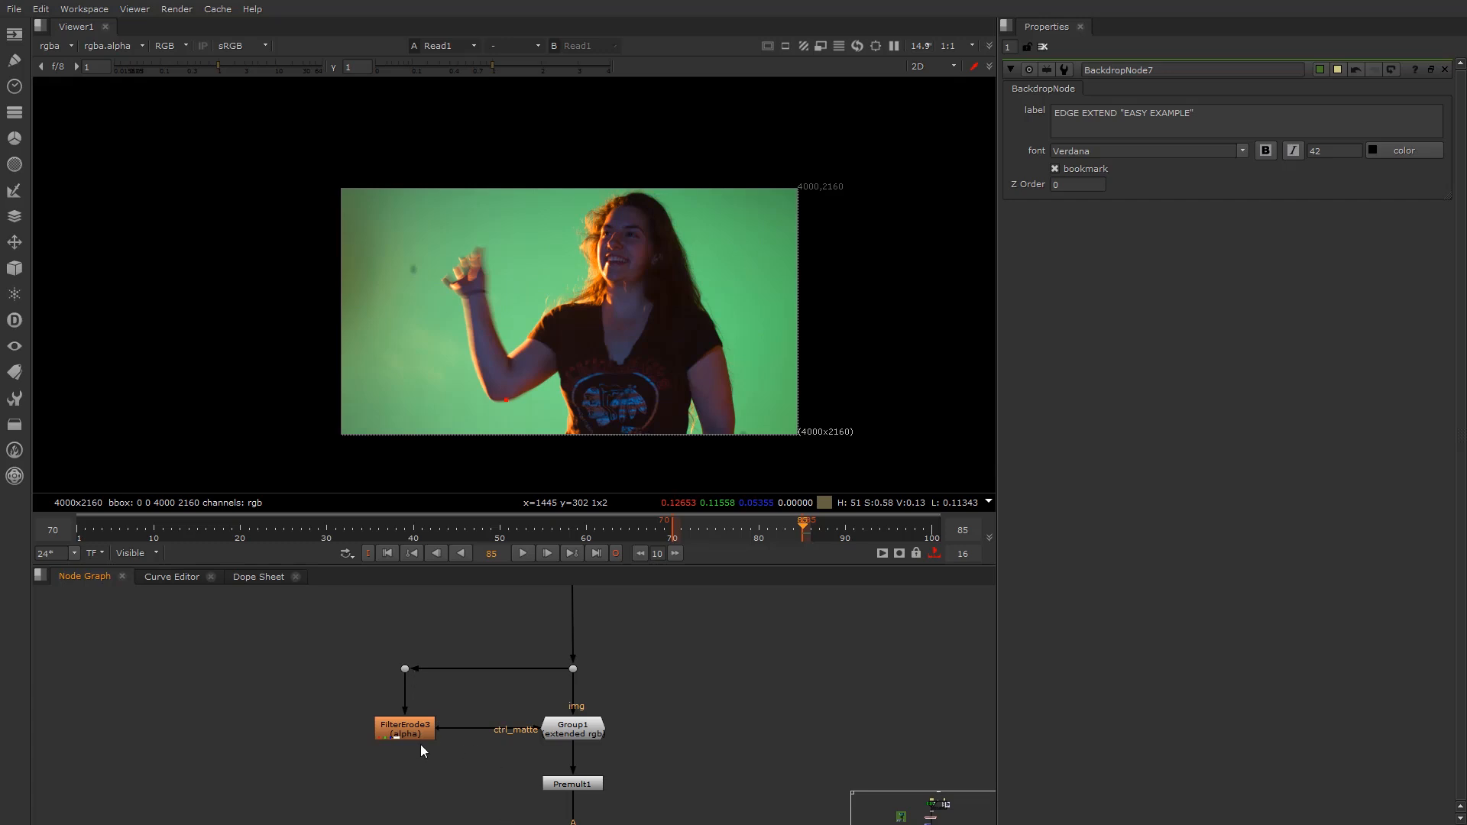
scroll(365, 746, "down", 2)
middle_click_drag(382, 755, 428, 745)
scroll(428, 745, "up", 3)
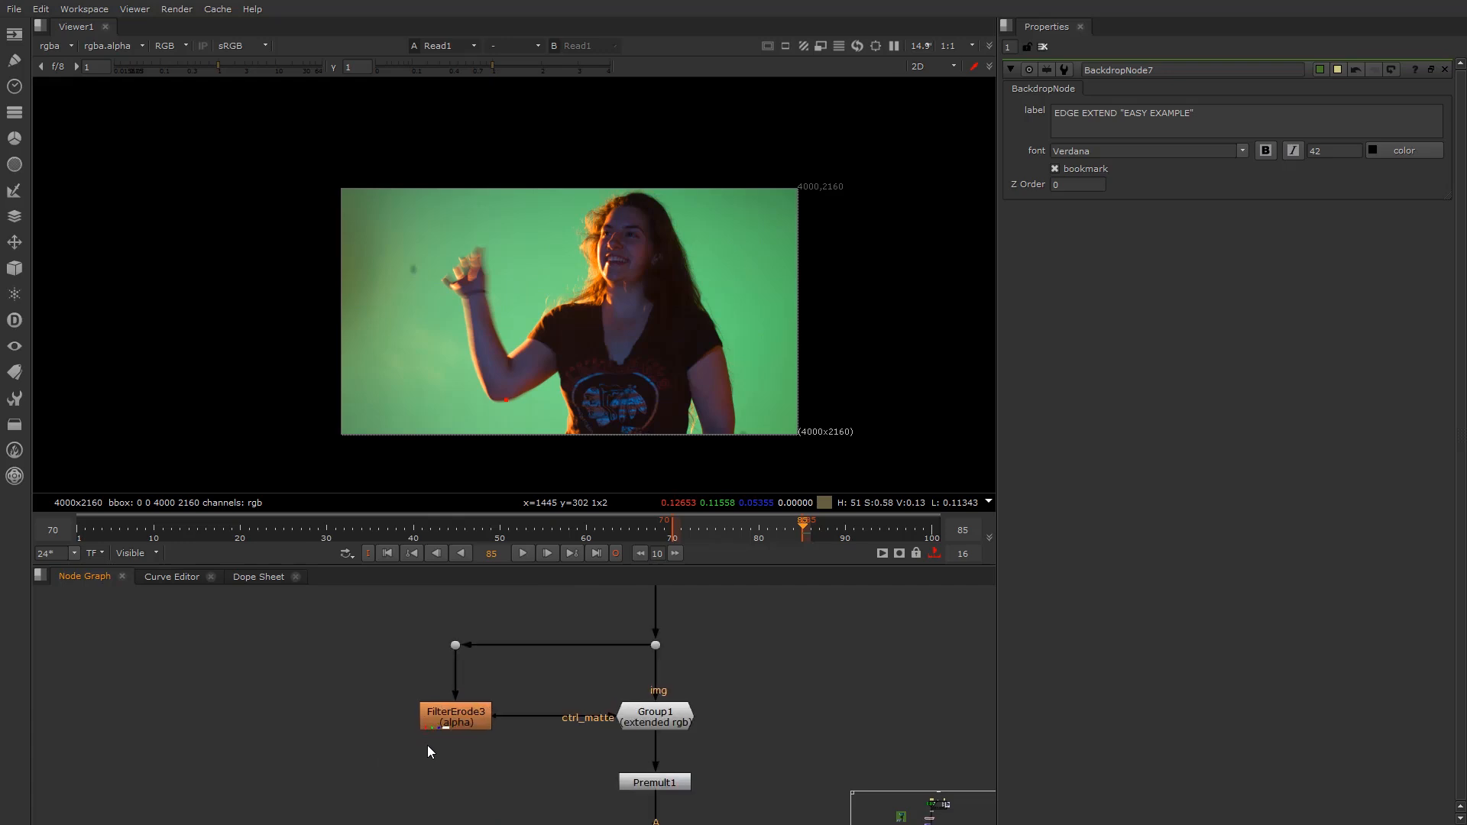
left_click_drag(341, 620, 789, 806)
scroll(717, 728, "down", 2)
left_click_drag(473, 641, 787, 806)
Bring the RGB and A branches into view and enlarge the node graph area by shrinking the viewer
scroll(772, 726, "down", 5)
scroll(768, 721, "down", 3)
middle_click_drag(662, 733, 464, 797)
scroll(557, 718, "down", 3)
middle_click_drag(510, 703, 466, 785)
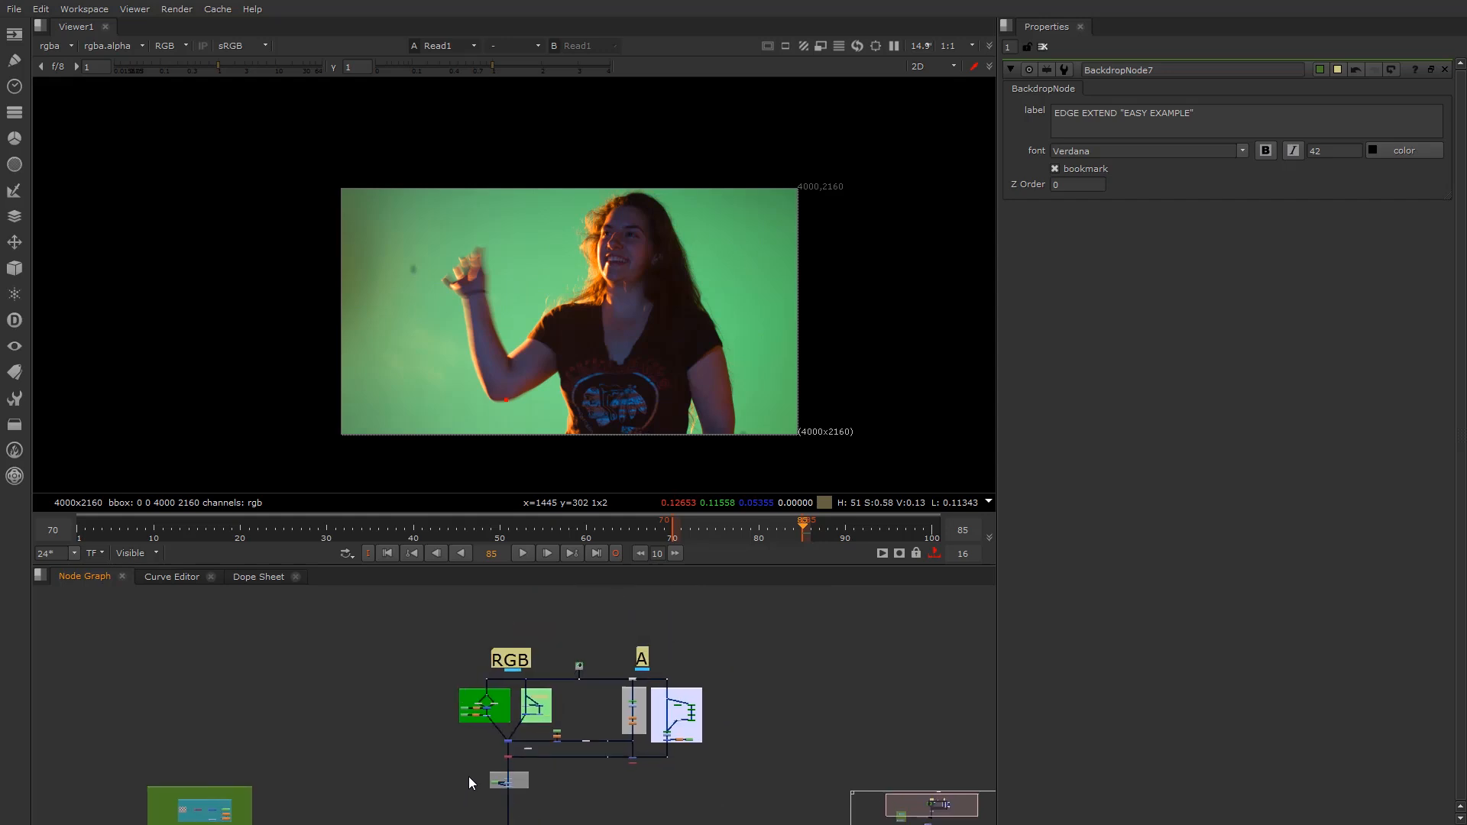
scroll(520, 672, "up", 4)
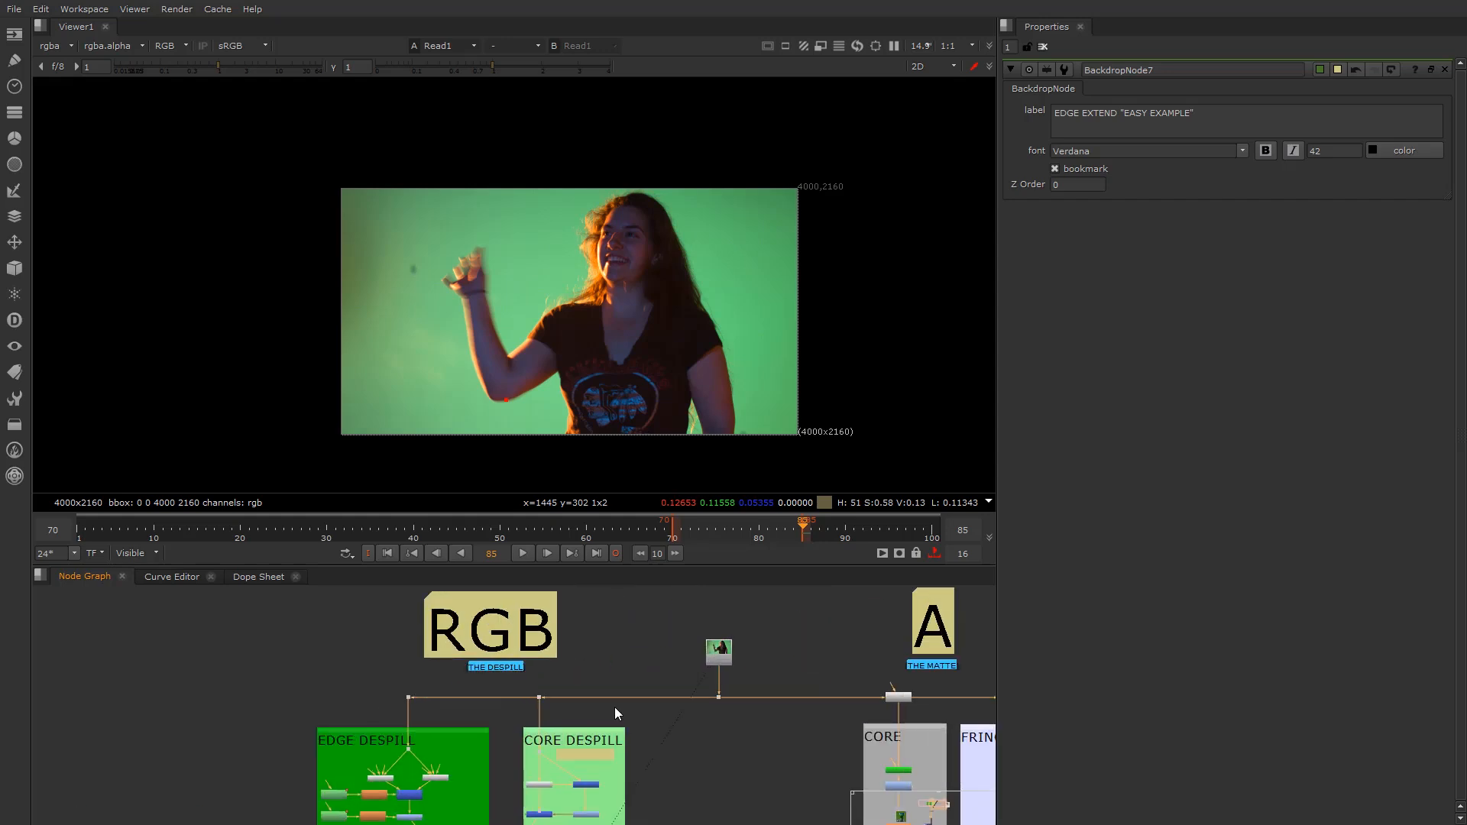
left_click_drag(598, 569, 604, 457)
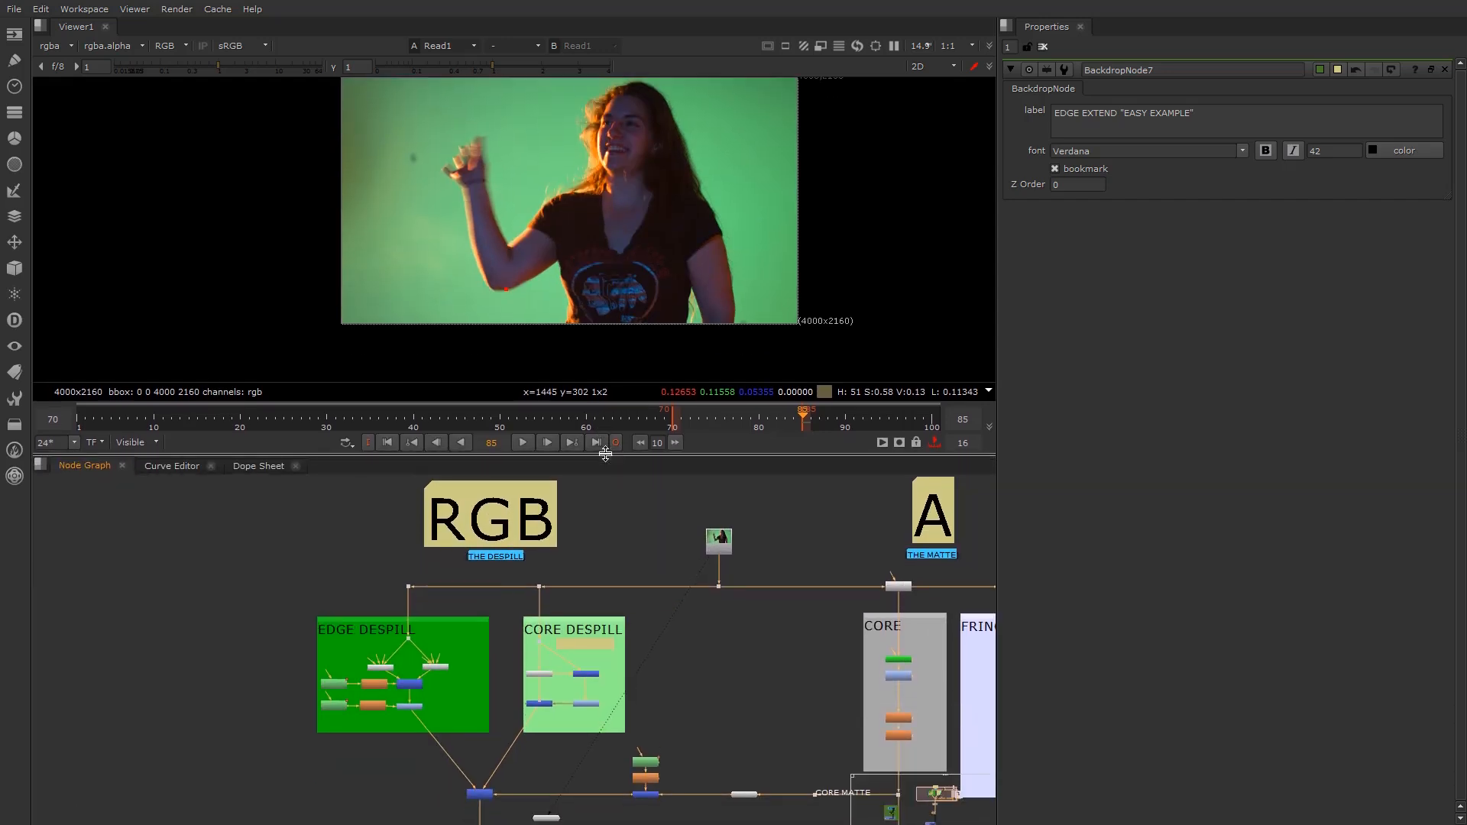
Display the output of Denoise1, above the CORE and FRINGE MATTE sections, in the viewer
middle_click_drag(763, 551, 529, 567)
scroll(527, 568, "up", 2)
scroll(741, 601, "up", 2)
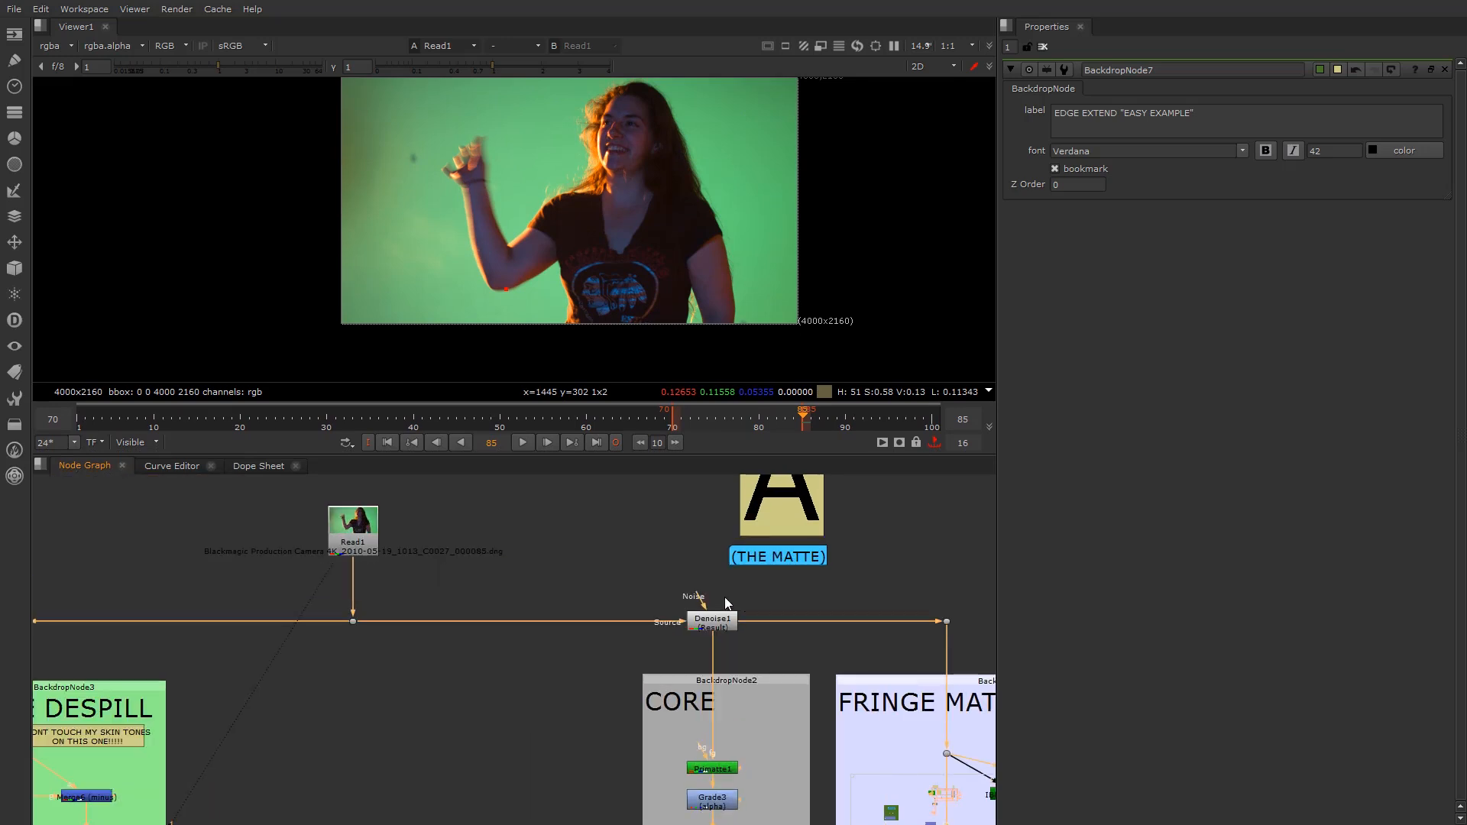
middle_click_drag(632, 655, 530, 674)
left_click(617, 643)
key("1")
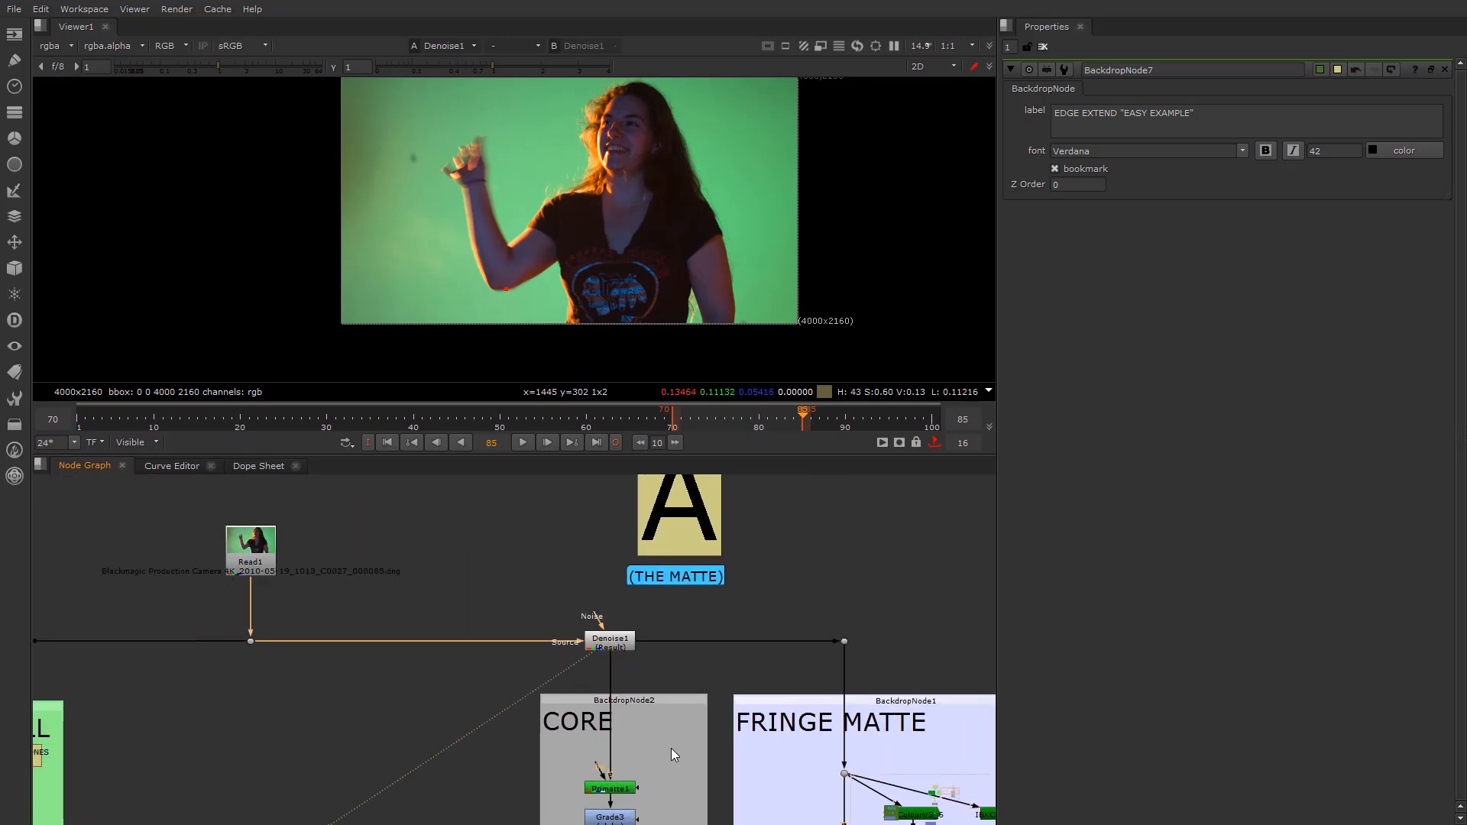
Display Primatte1 from the CORE section in the viewer and open its properties
middle_click_drag(671, 752, 590, 667)
scroll(527, 705, "up", 1)
left_click(527, 704)
key("1")
double_click(527, 703)
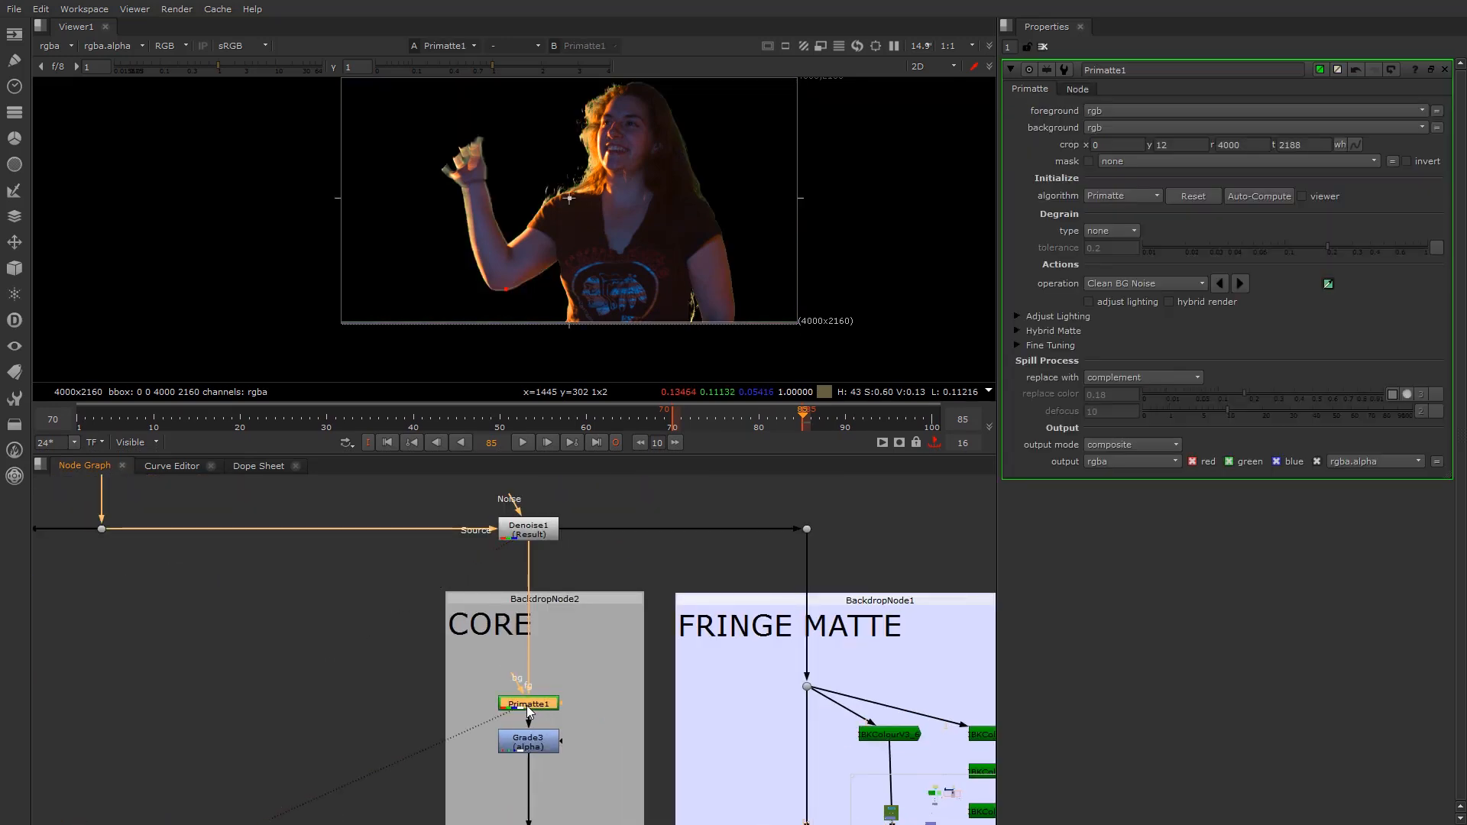
Examine the node chains in the CORE and FRINGE MATTE sections of the alpha branch
scroll(443, 641, "down", 2)
scroll(431, 649, "up", 1)
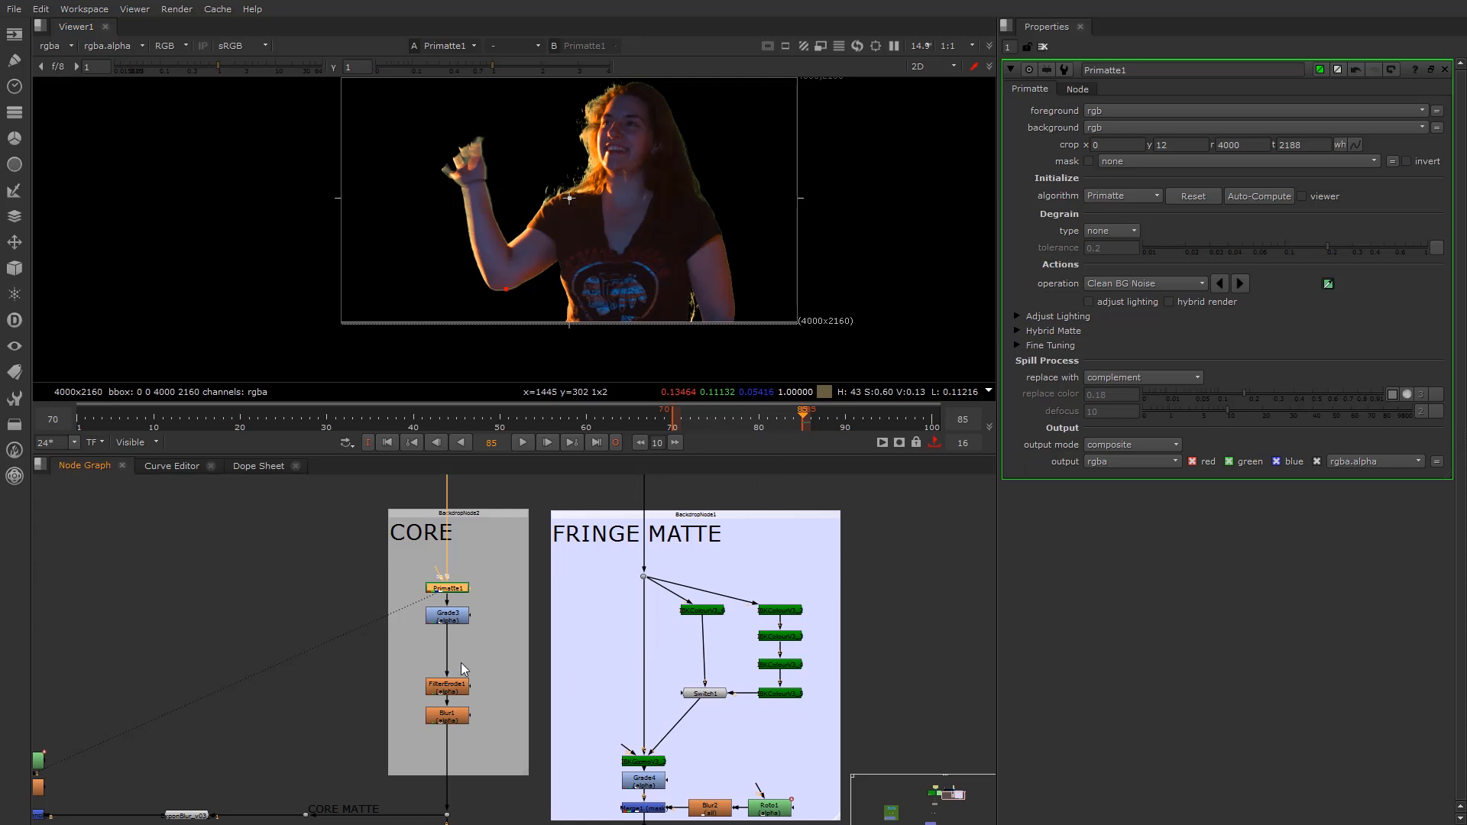
middle_click_drag(510, 632, 482, 651)
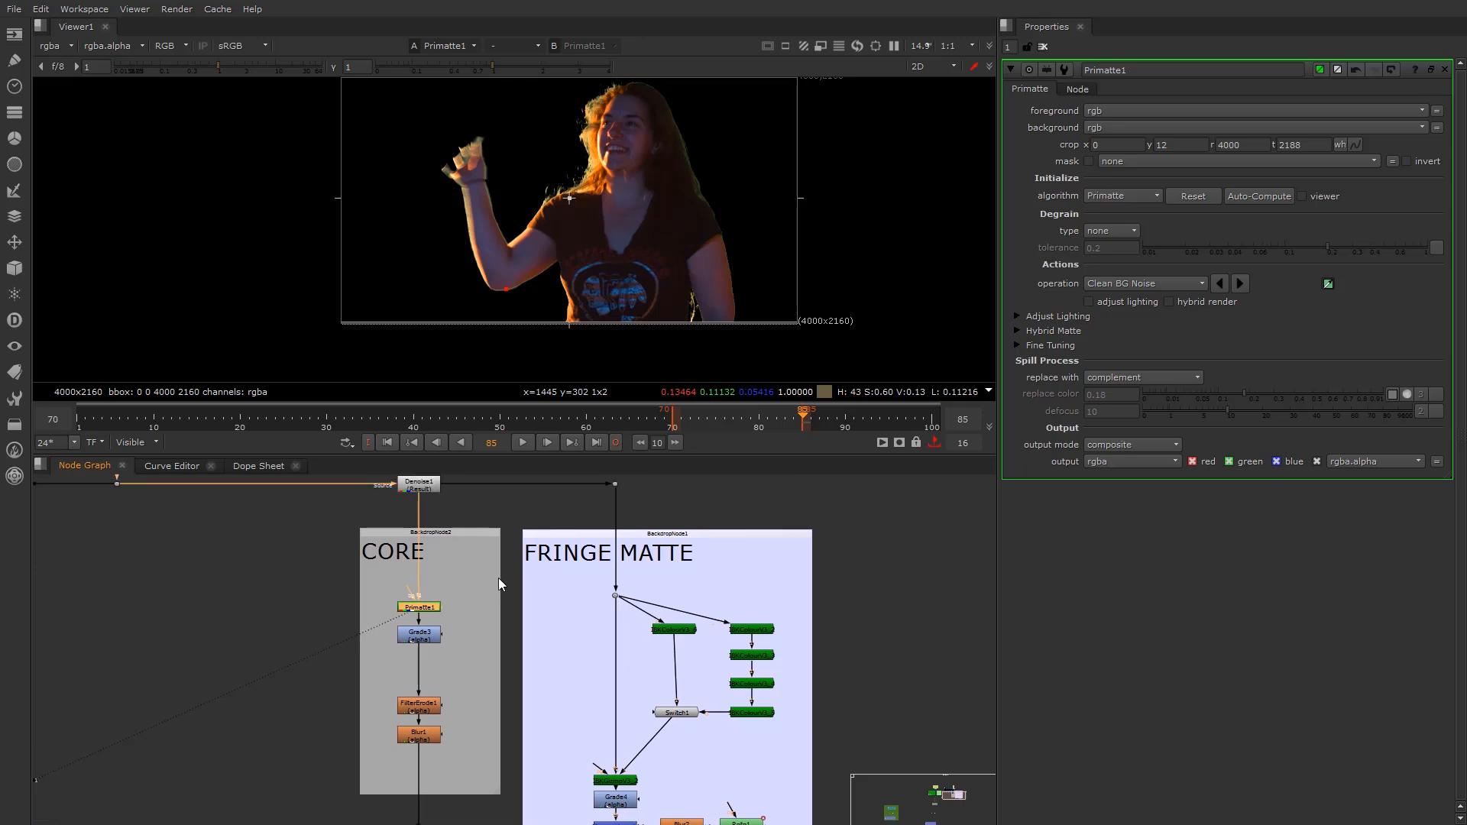
scroll(419, 574, "down", 2)
scroll(416, 575, "up", 2)
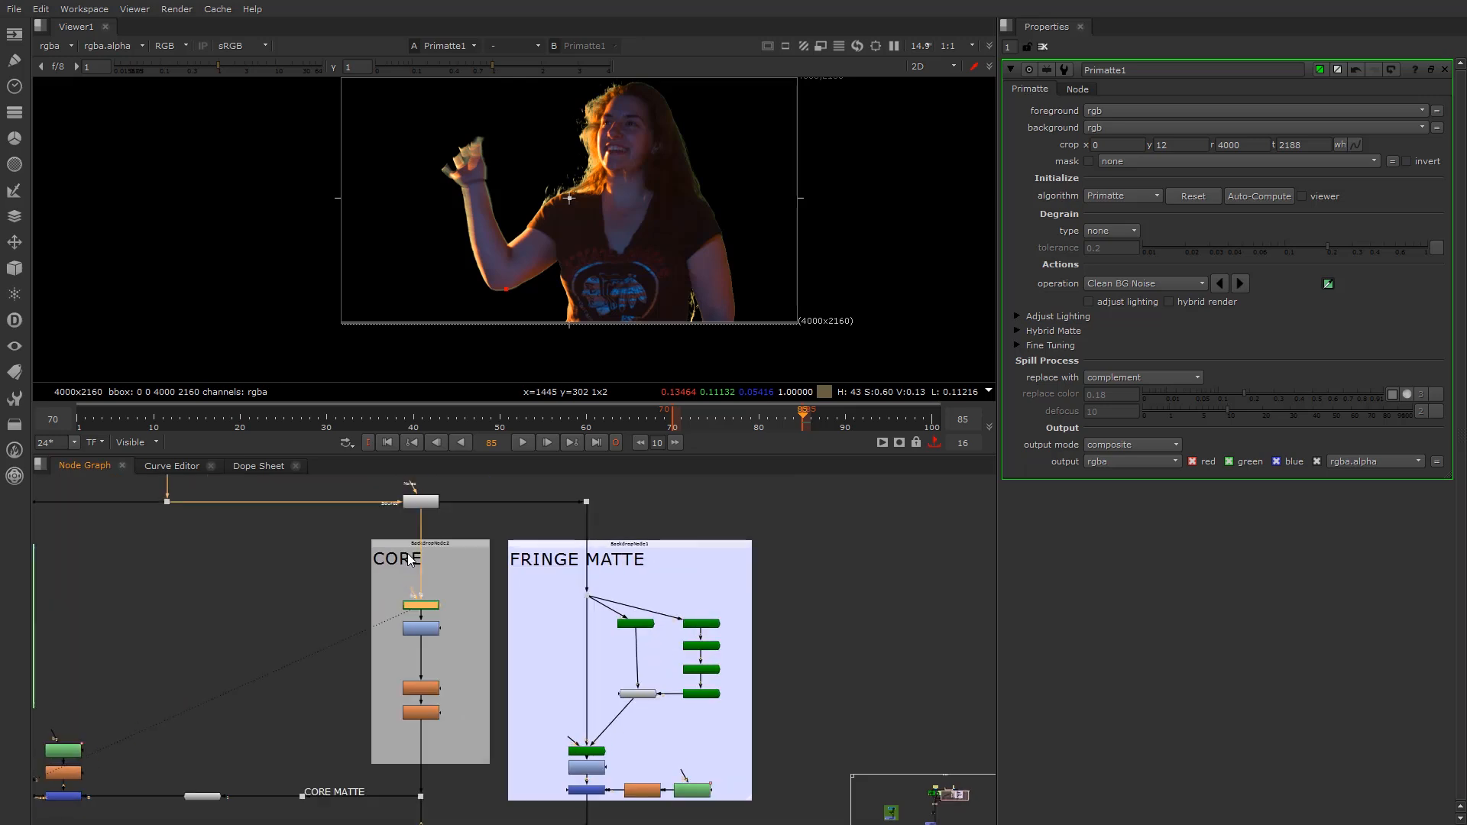
scroll(396, 567, "down", 5)
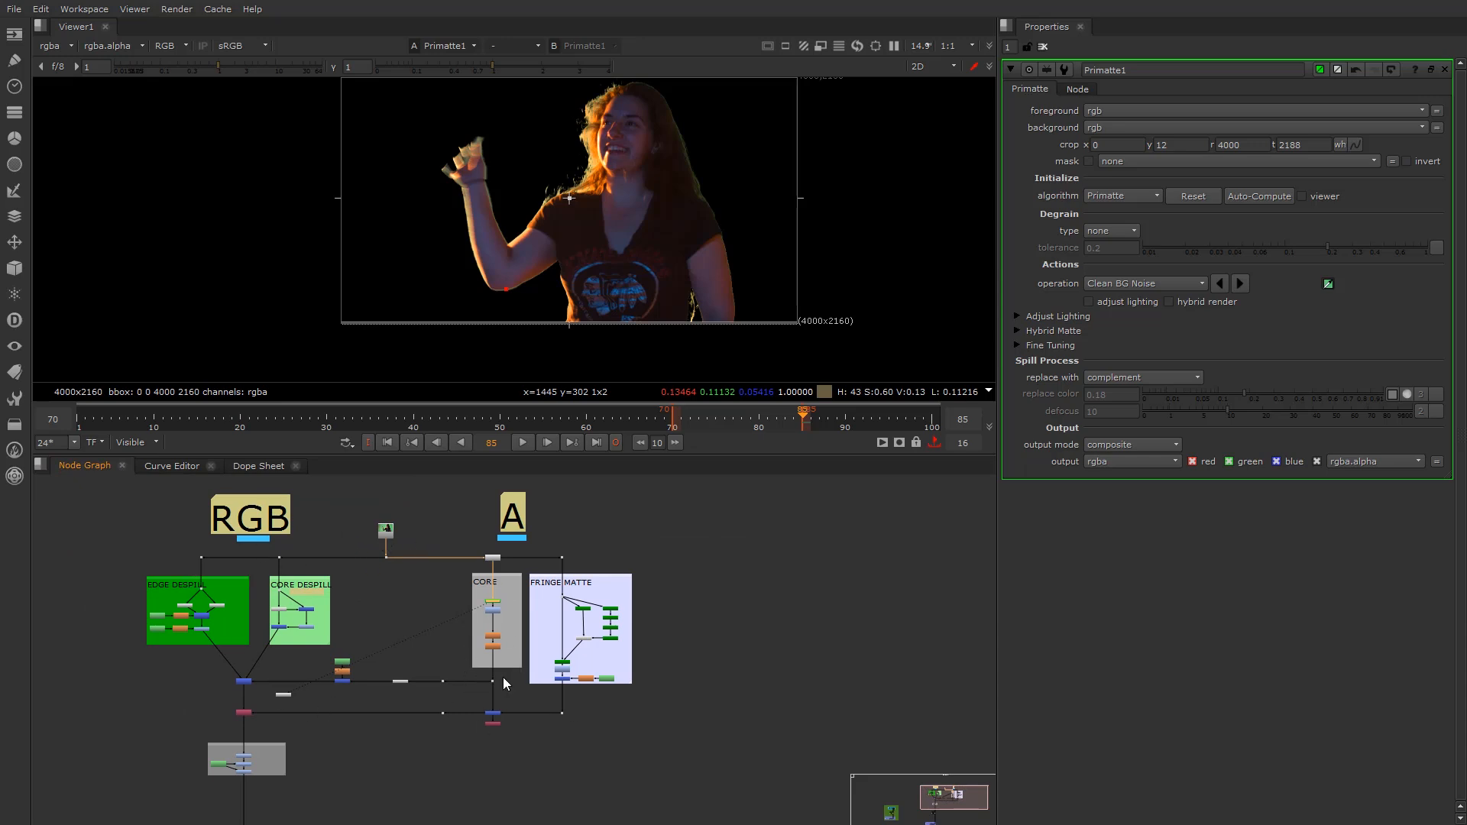
scroll(507, 602, "up", 3)
scroll(443, 597, "up", 3)
scroll(480, 616, "down", 2)
scroll(440, 620, "up", 3)
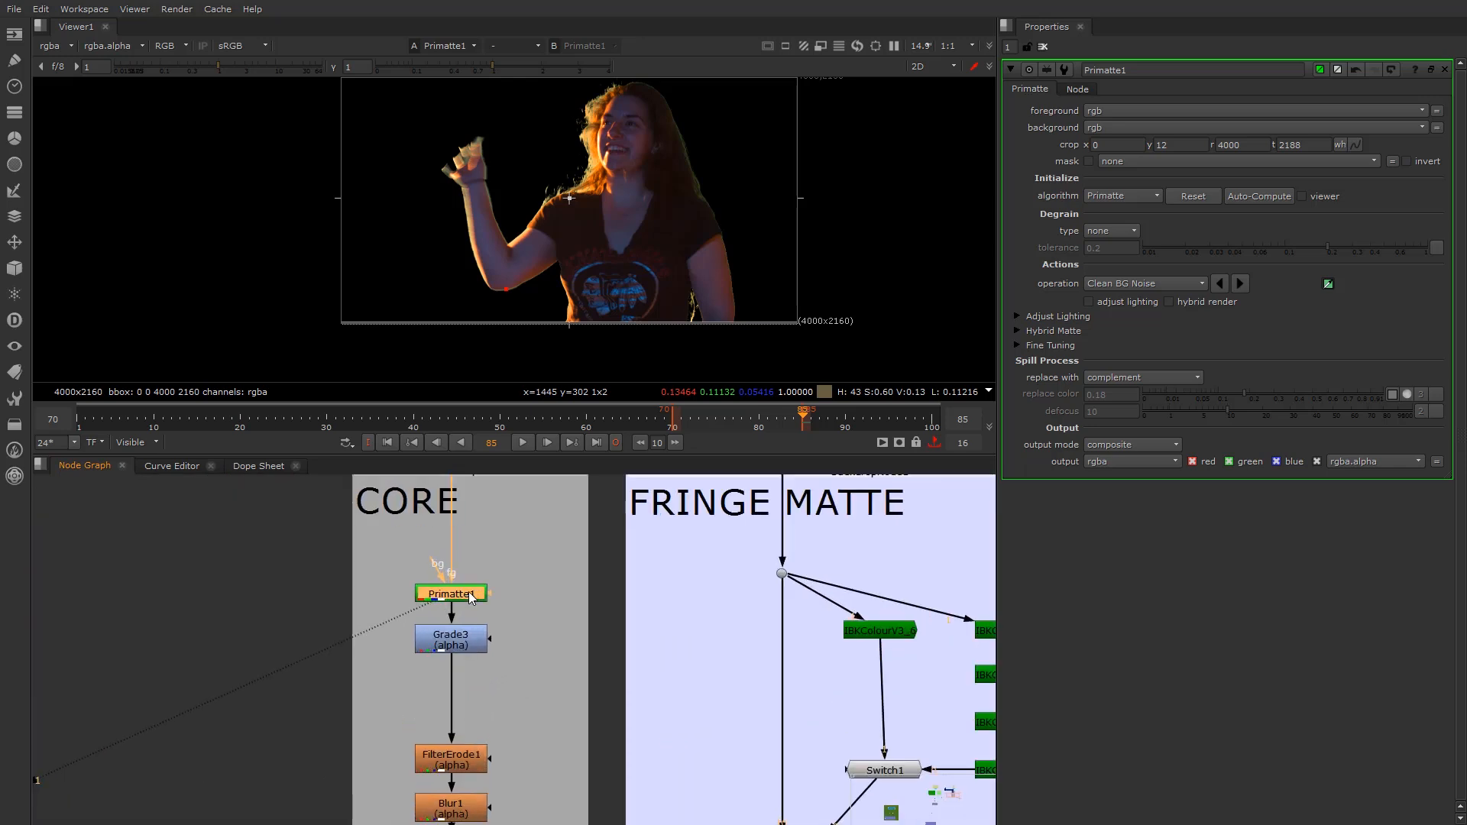
scroll(576, 612, "down", 2)
scroll(738, 634, "up", 3)
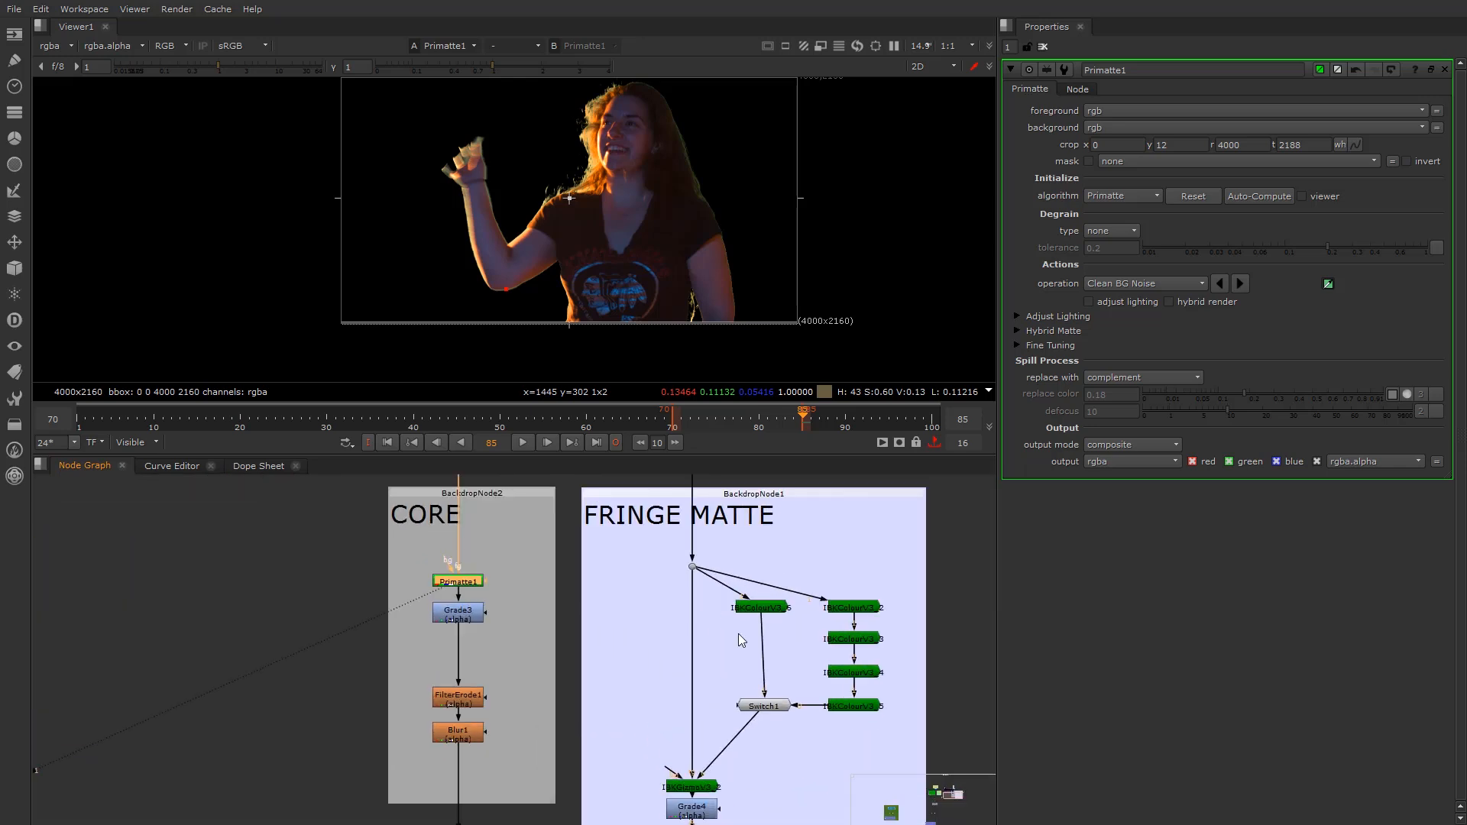
Select Primatte1 in the CORE section and inspect its alpha channel up close in the viewer
left_click(797, 604)
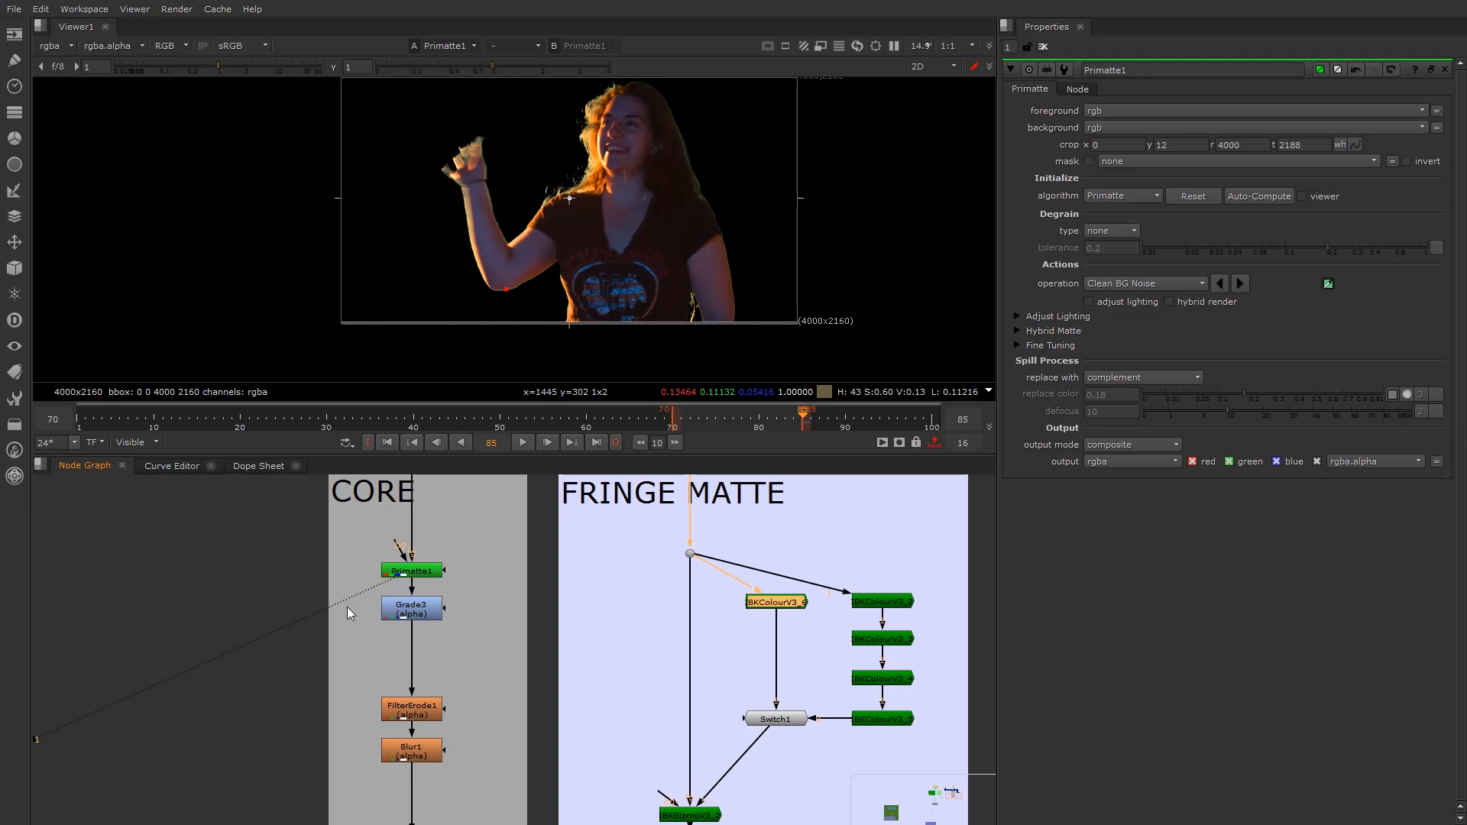
scroll(347, 611, "down", 3)
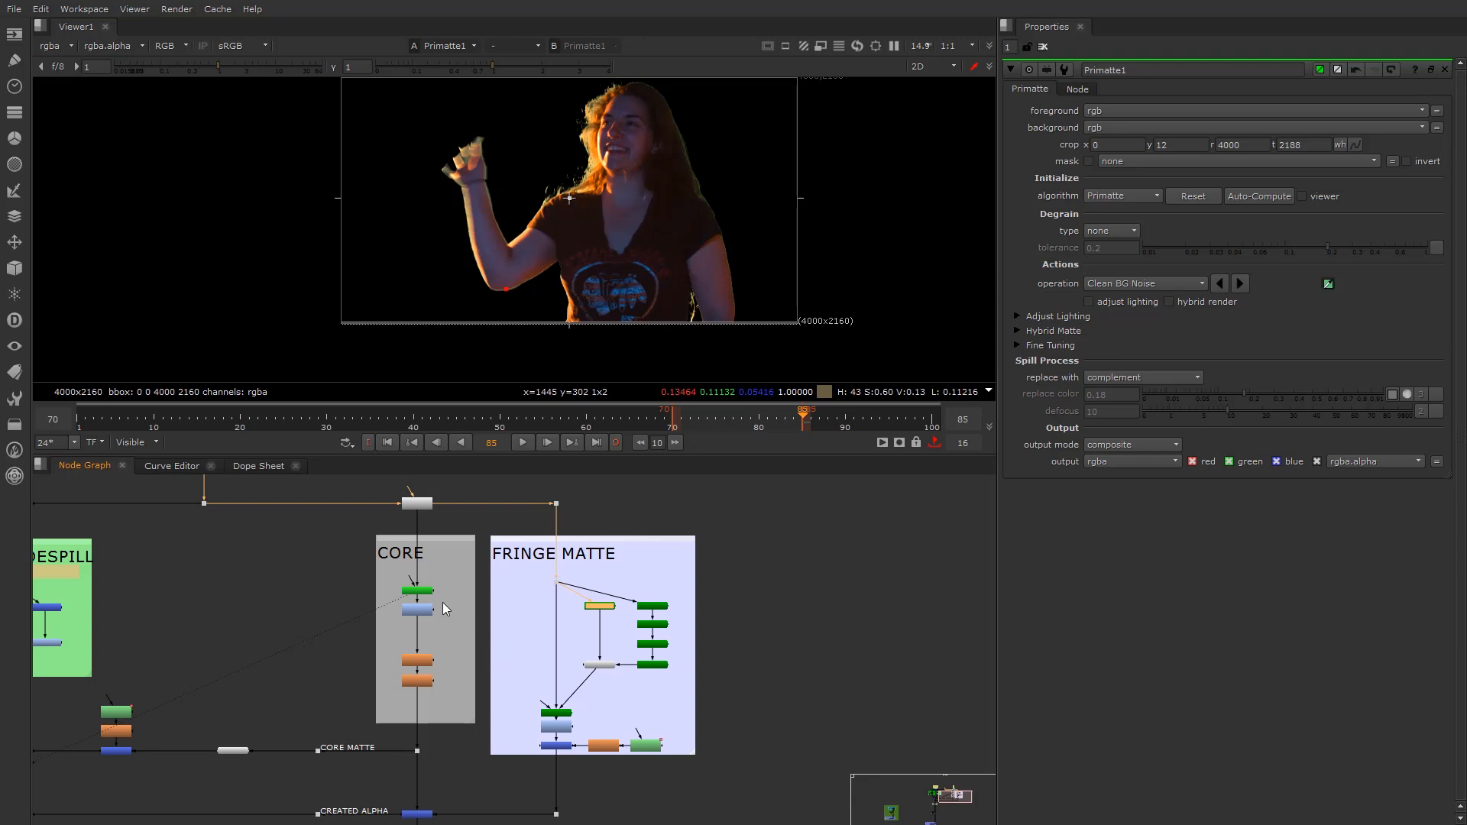
scroll(442, 604, "up", 4)
left_click(437, 642)
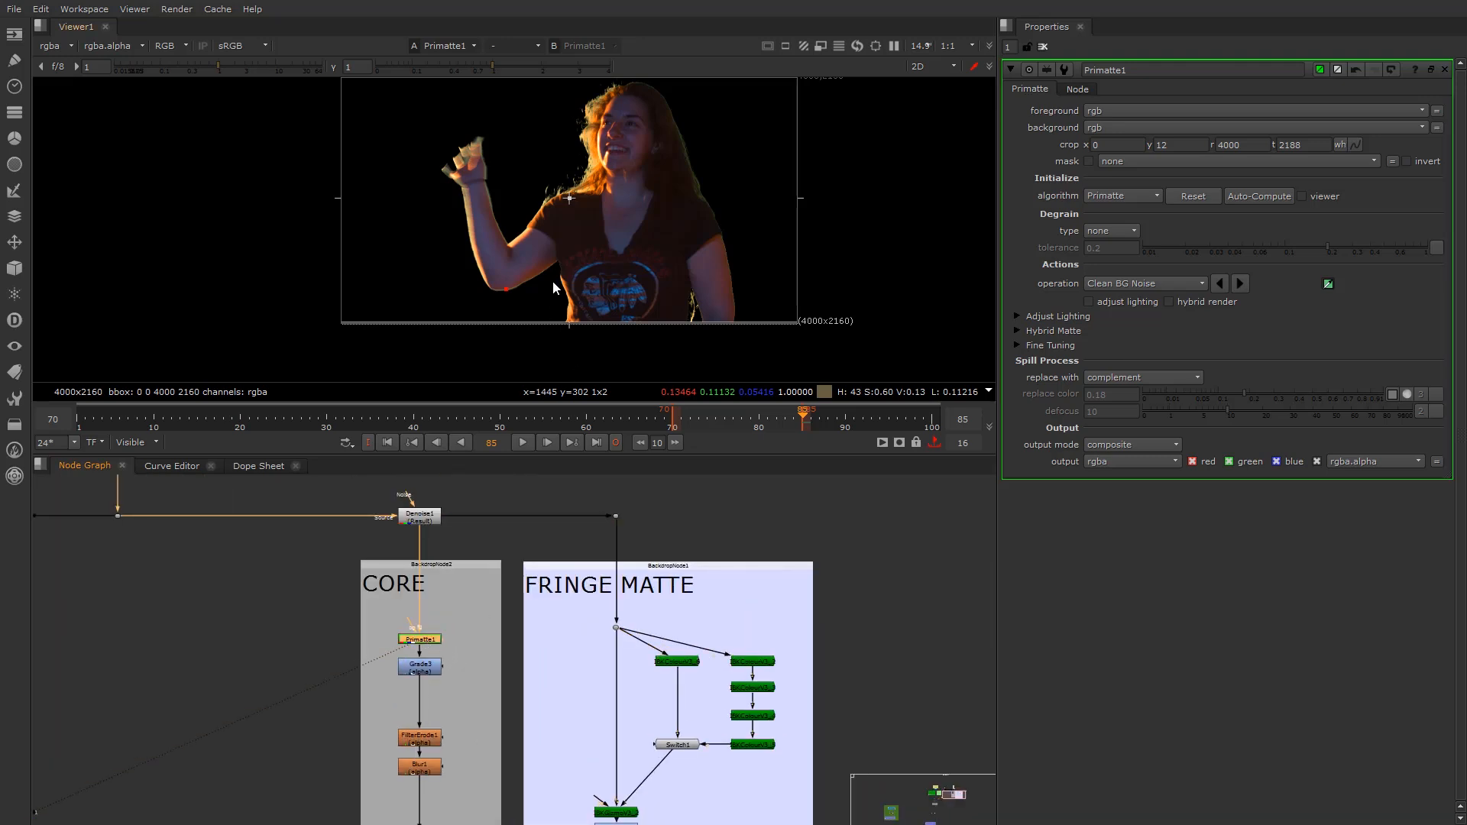
key("a")
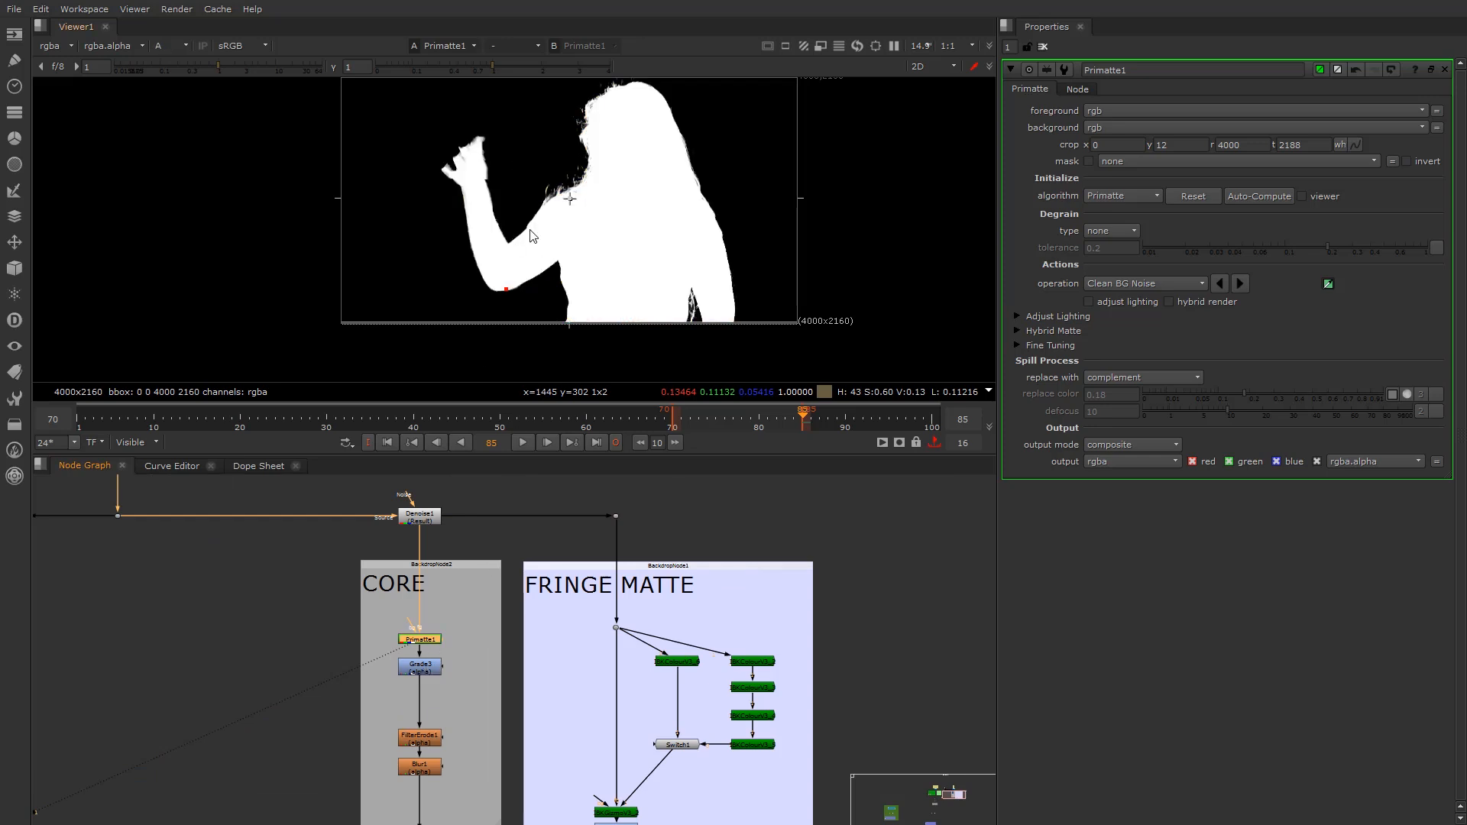
scroll(610, 241, "up", 2)
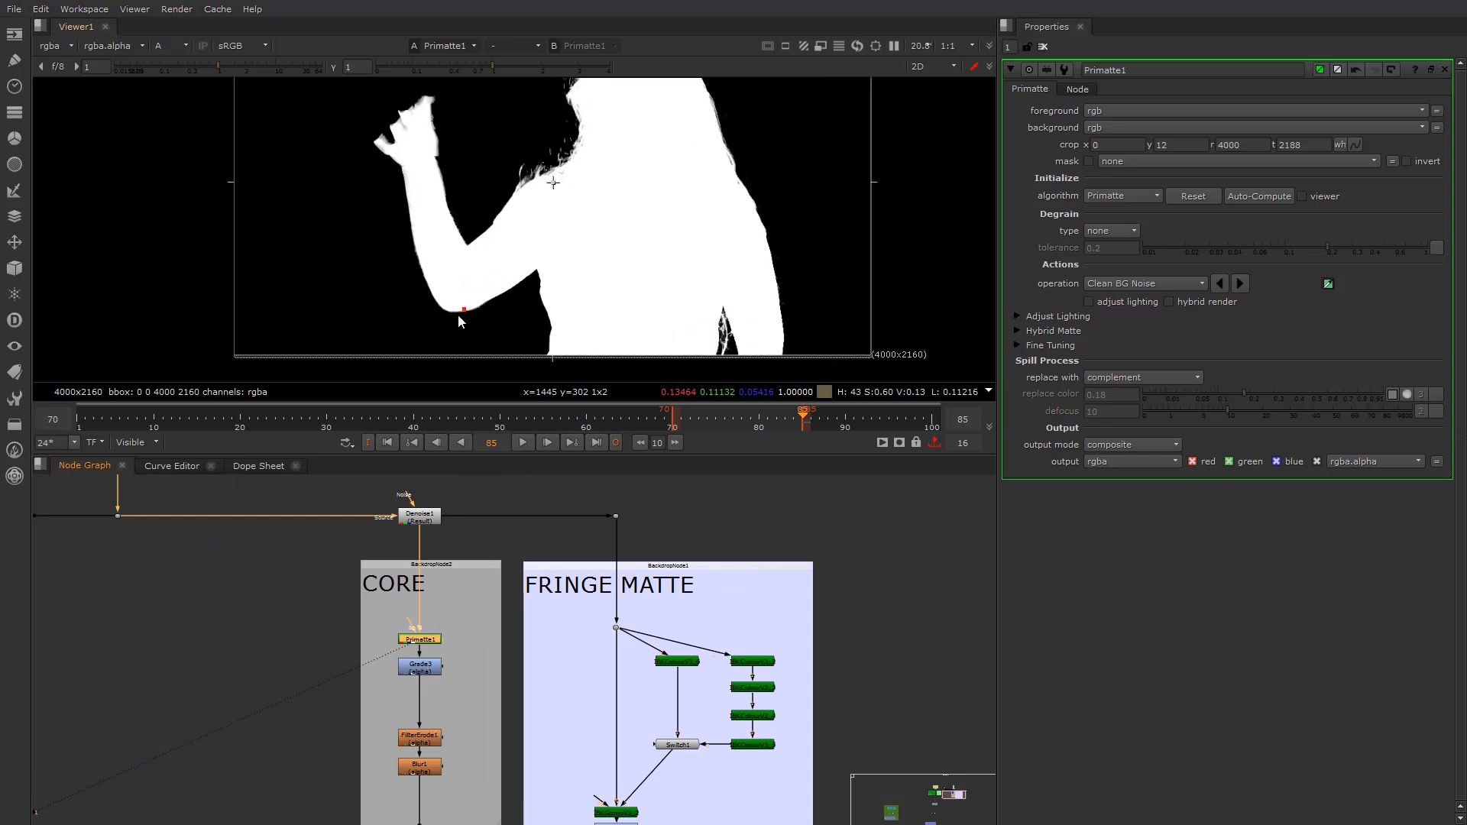
Display Grade3 and FilterErode1 from the CORE section in the viewer one after the other, opening each node's properties
scroll(425, 659, "up", 2)
left_click(420, 679)
key("1")
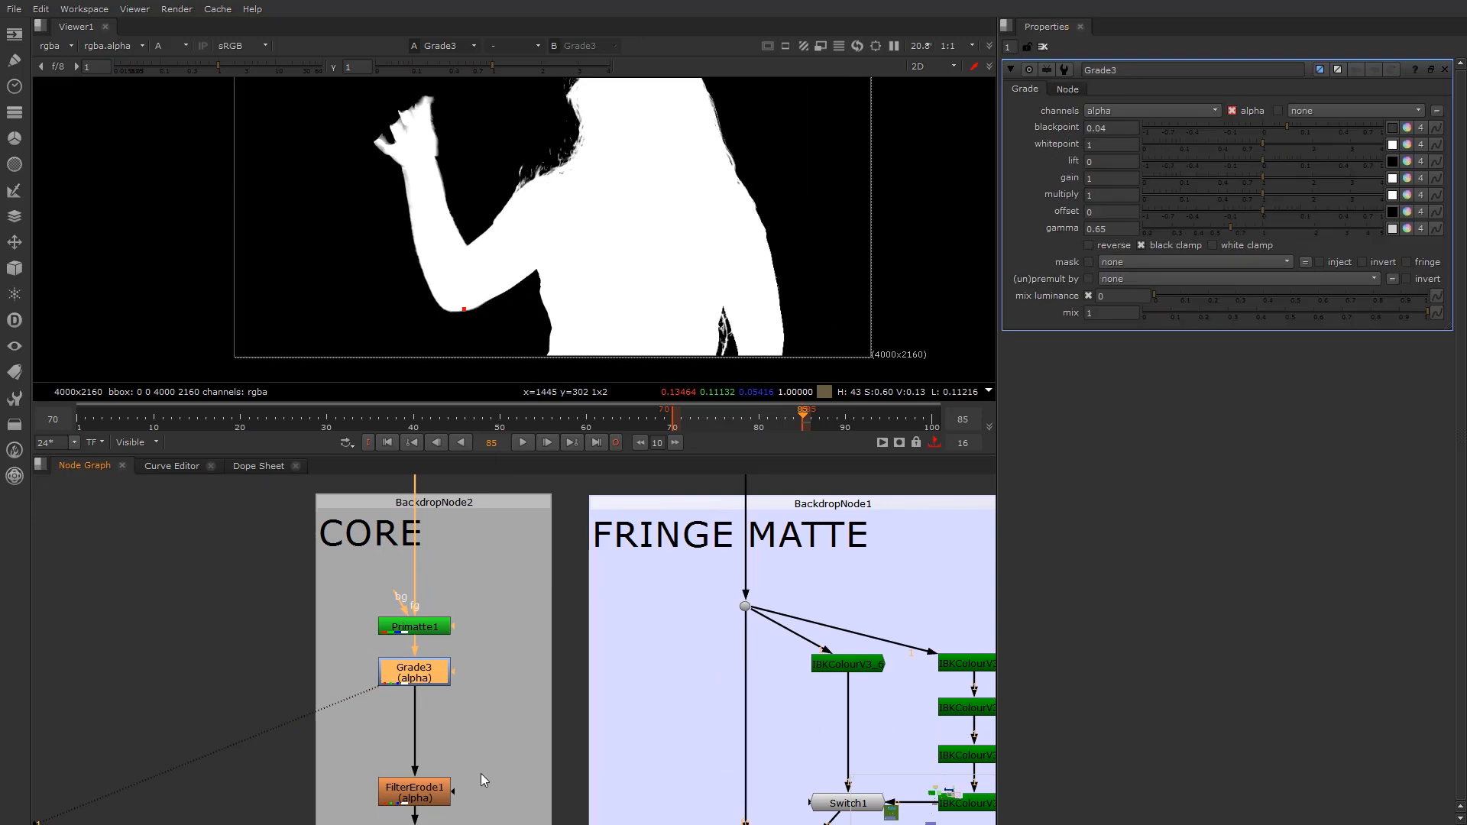
middle_click_drag(483, 779, 476, 706)
left_click(410, 726)
key("1")
double_click(410, 728)
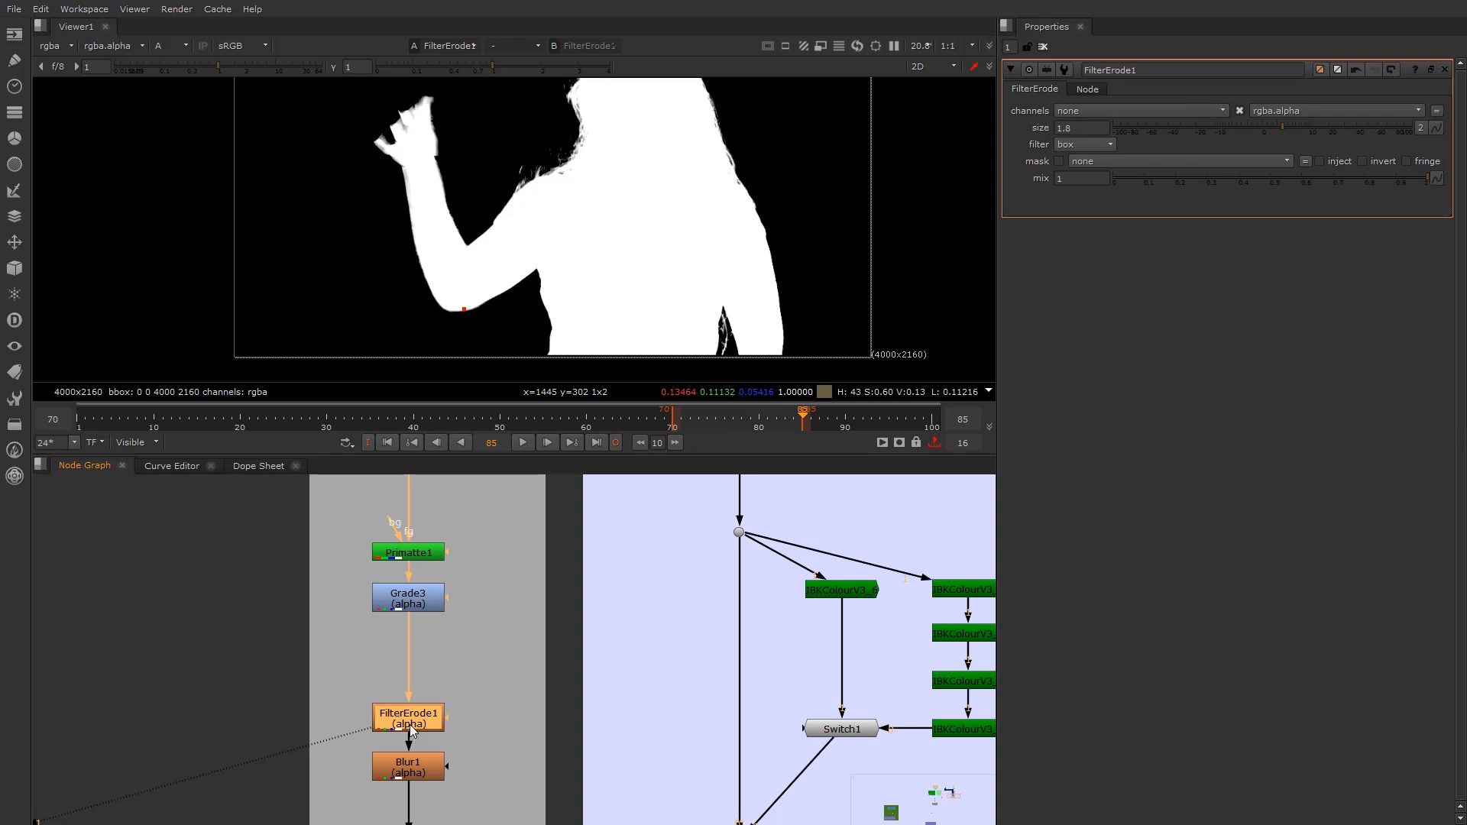
Check the eroded core matte with the viewer gamma lowered, reset the gamma, and open the properties of Blur1
left_click_drag(451, 68, 350, 71)
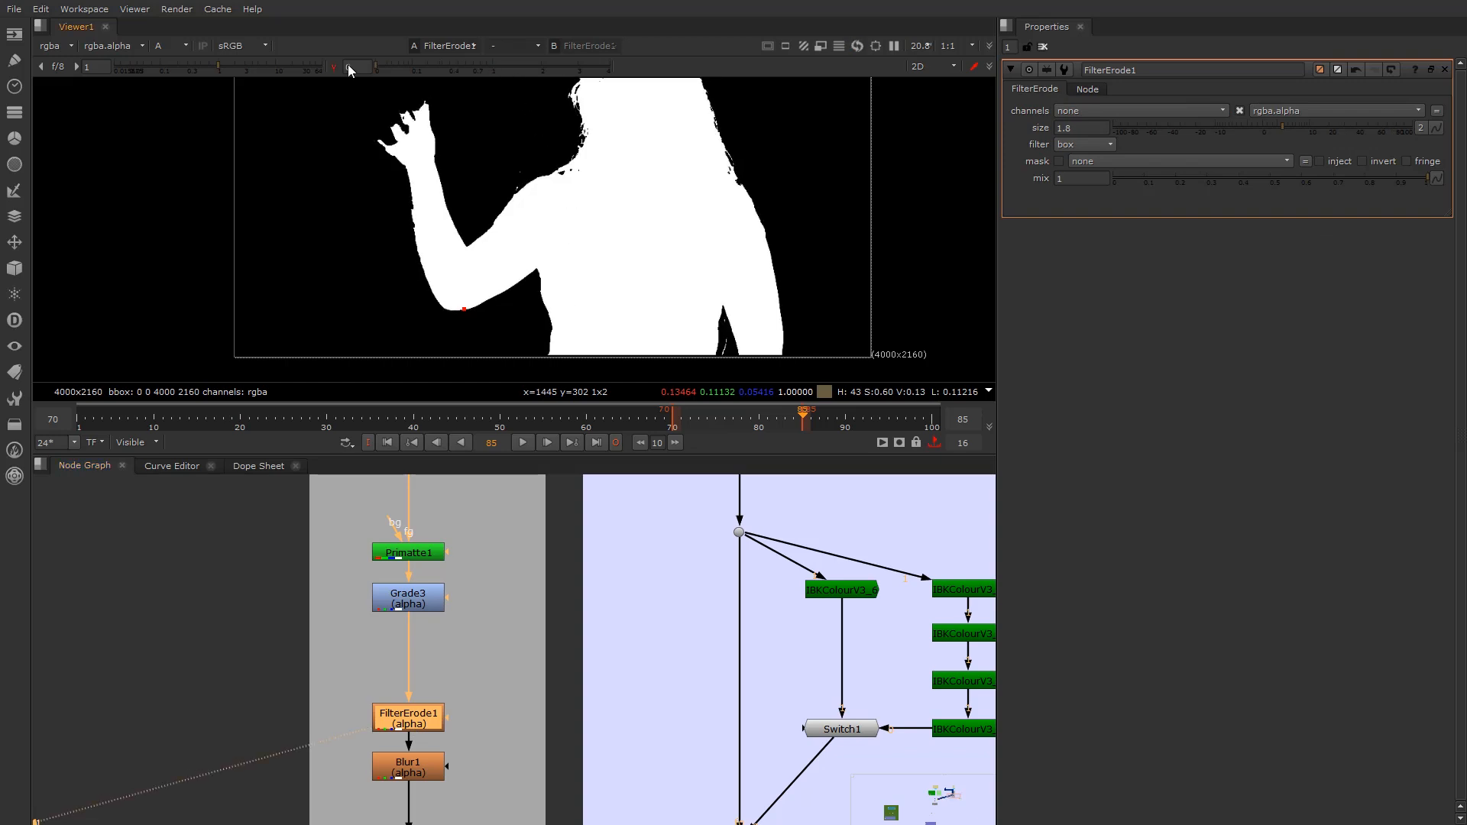
left_click(333, 69)
scroll(402, 709, "down", 1)
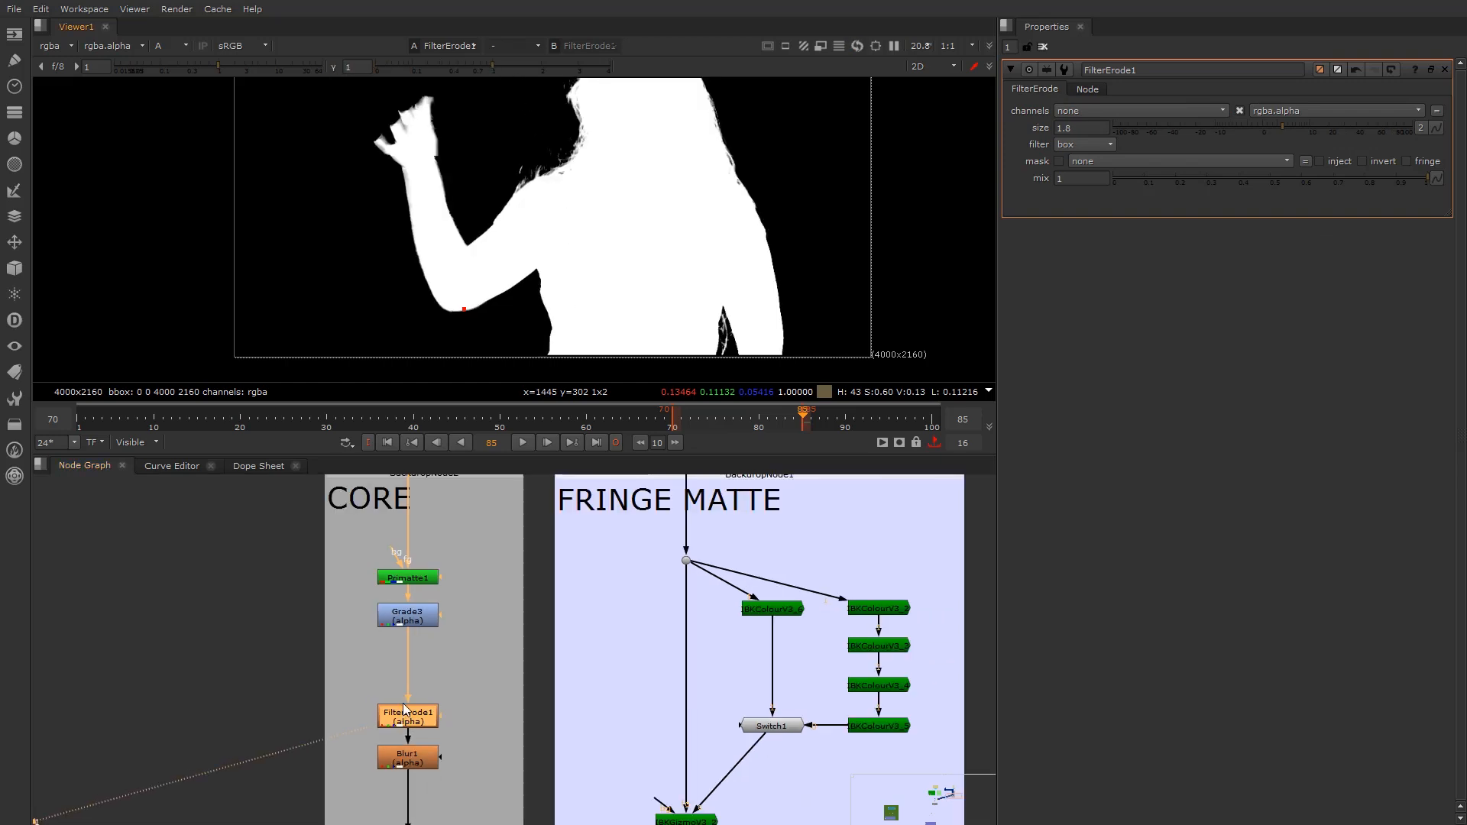
scroll(413, 714, "up", 3)
left_click(419, 729)
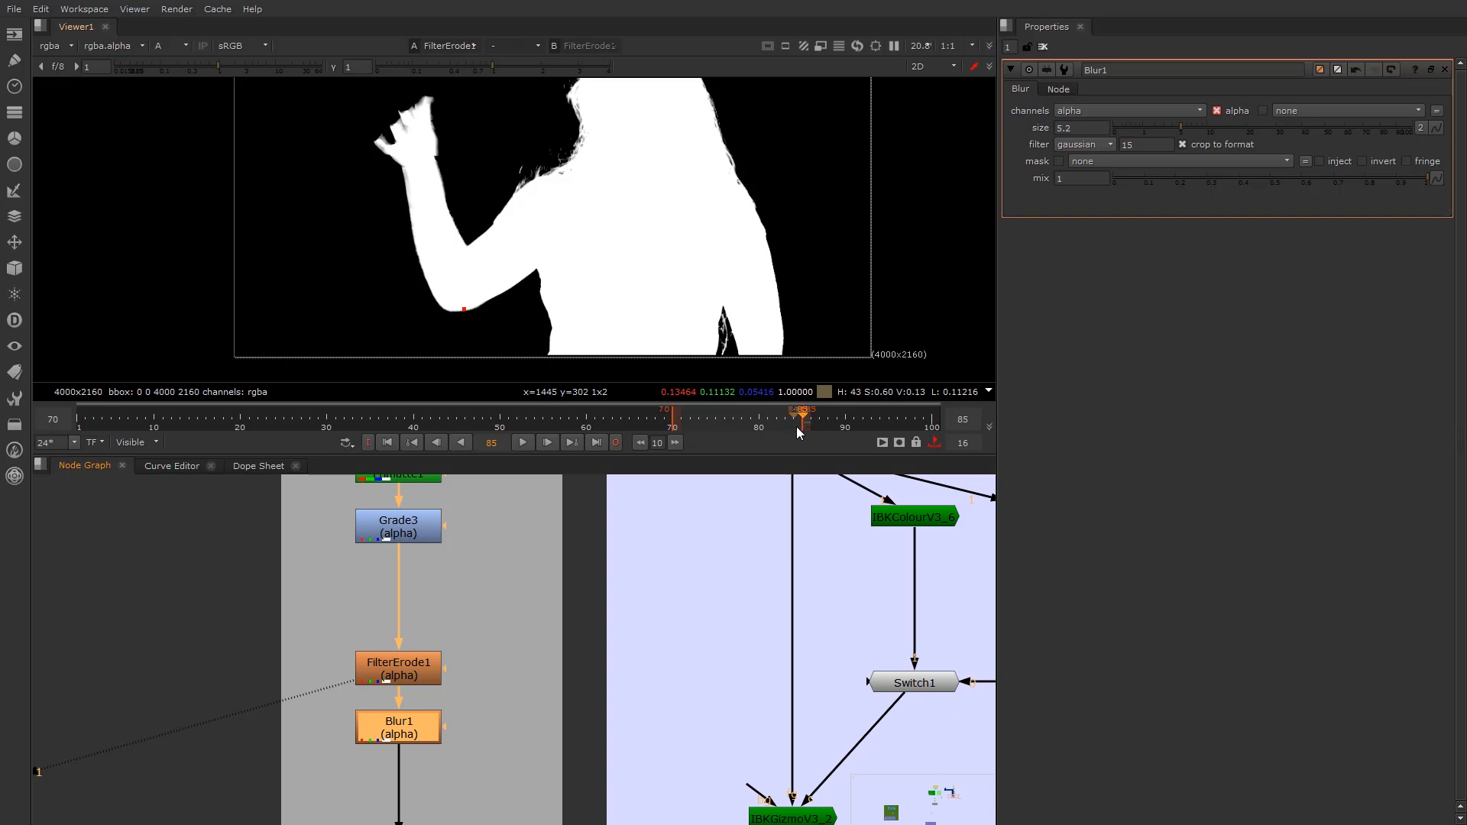
Compare the alpha of the single IBKColour node with that of the last stacked IBKColour node in the FRINGE MATTE section
scroll(488, 653, "down", 5)
middle_click_drag(442, 712, 410, 681)
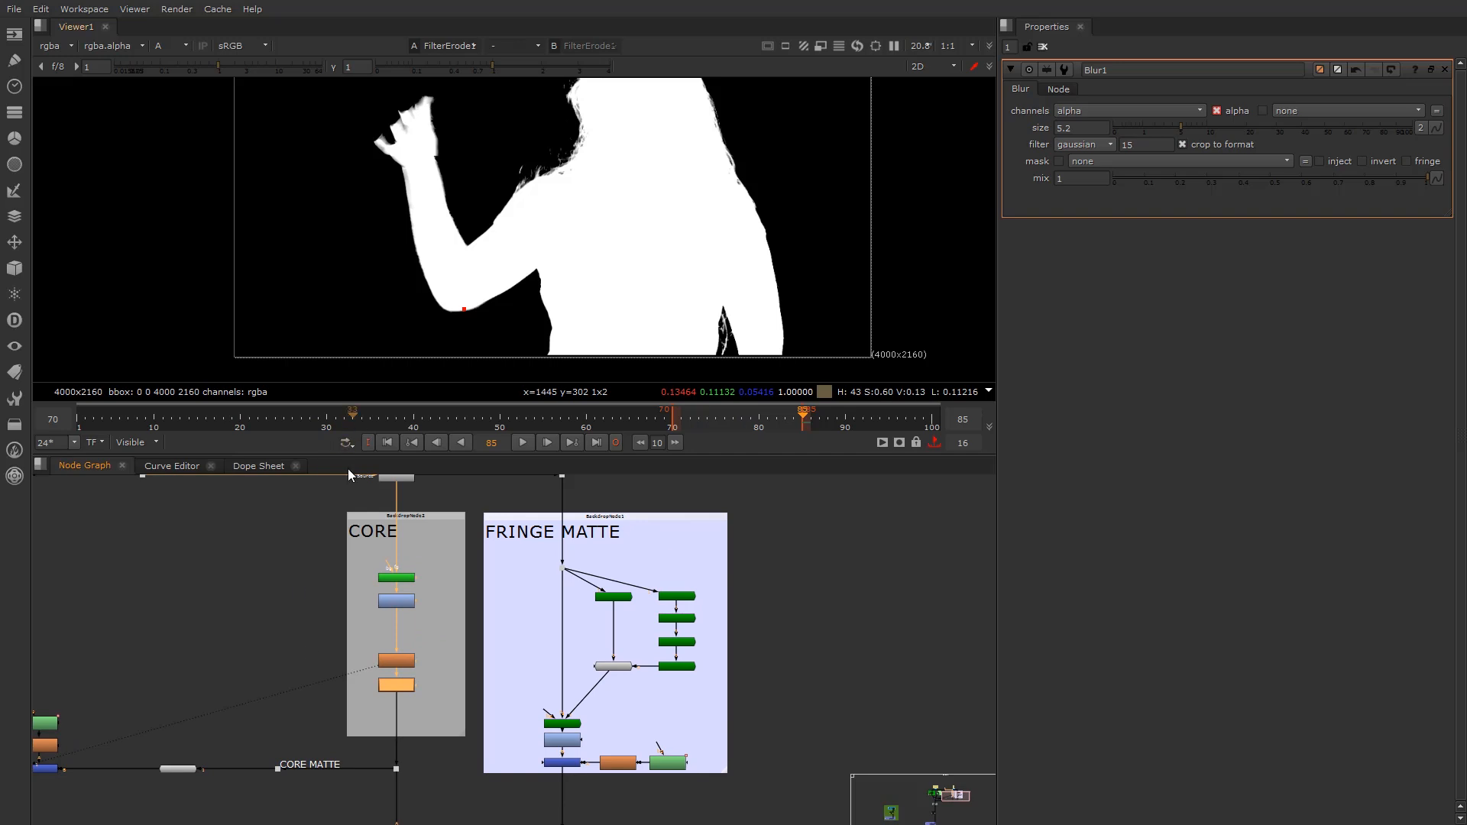
middle_click_drag(563, 575, 519, 637)
scroll(560, 672, "up", 4)
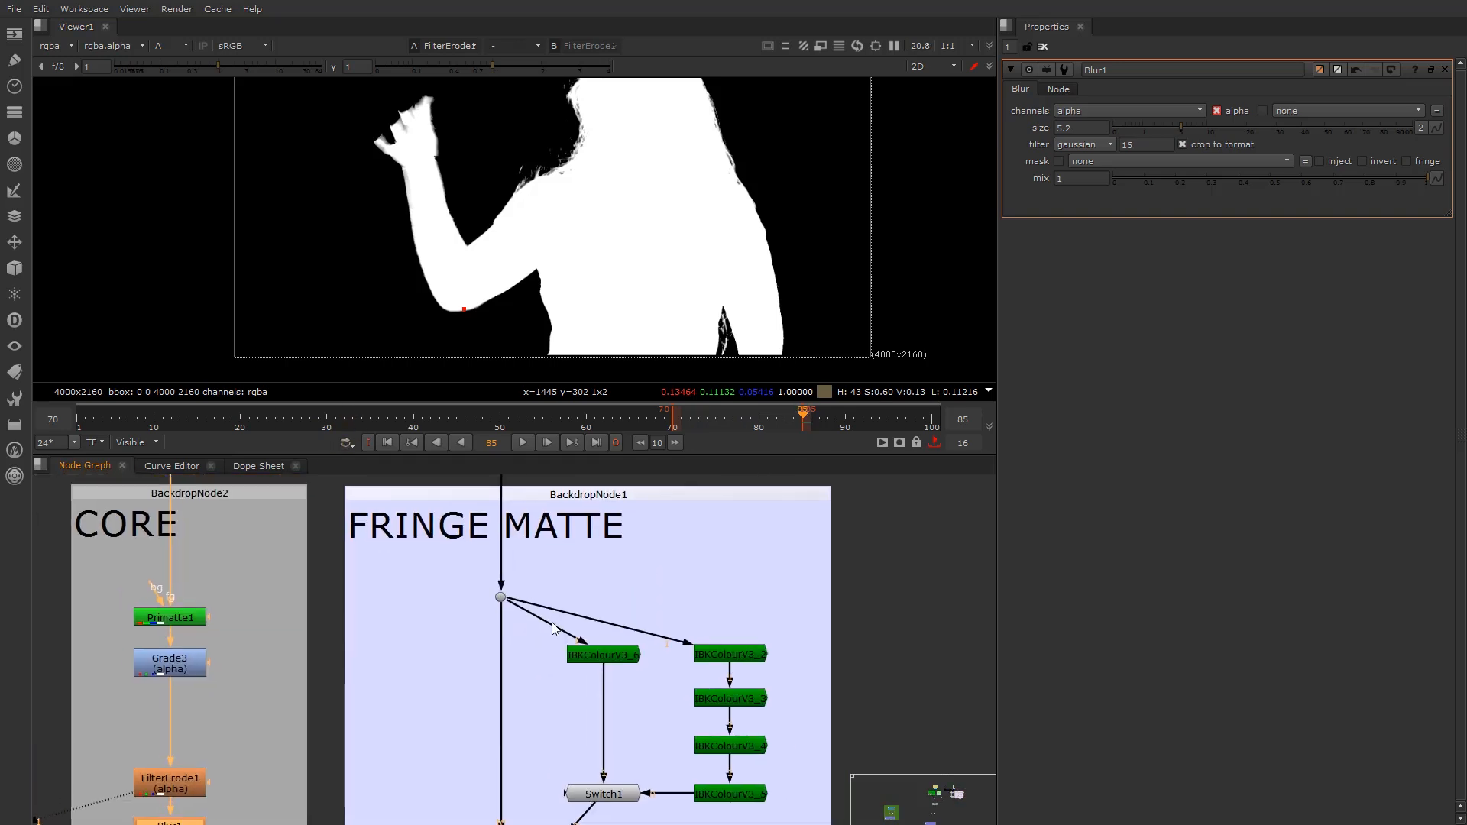
scroll(545, 627, "up", 1)
left_click(603, 652)
scroll(602, 689, "down", 2)
middle_click_drag(566, 684, 549, 602)
scroll(569, 683, "up", 1)
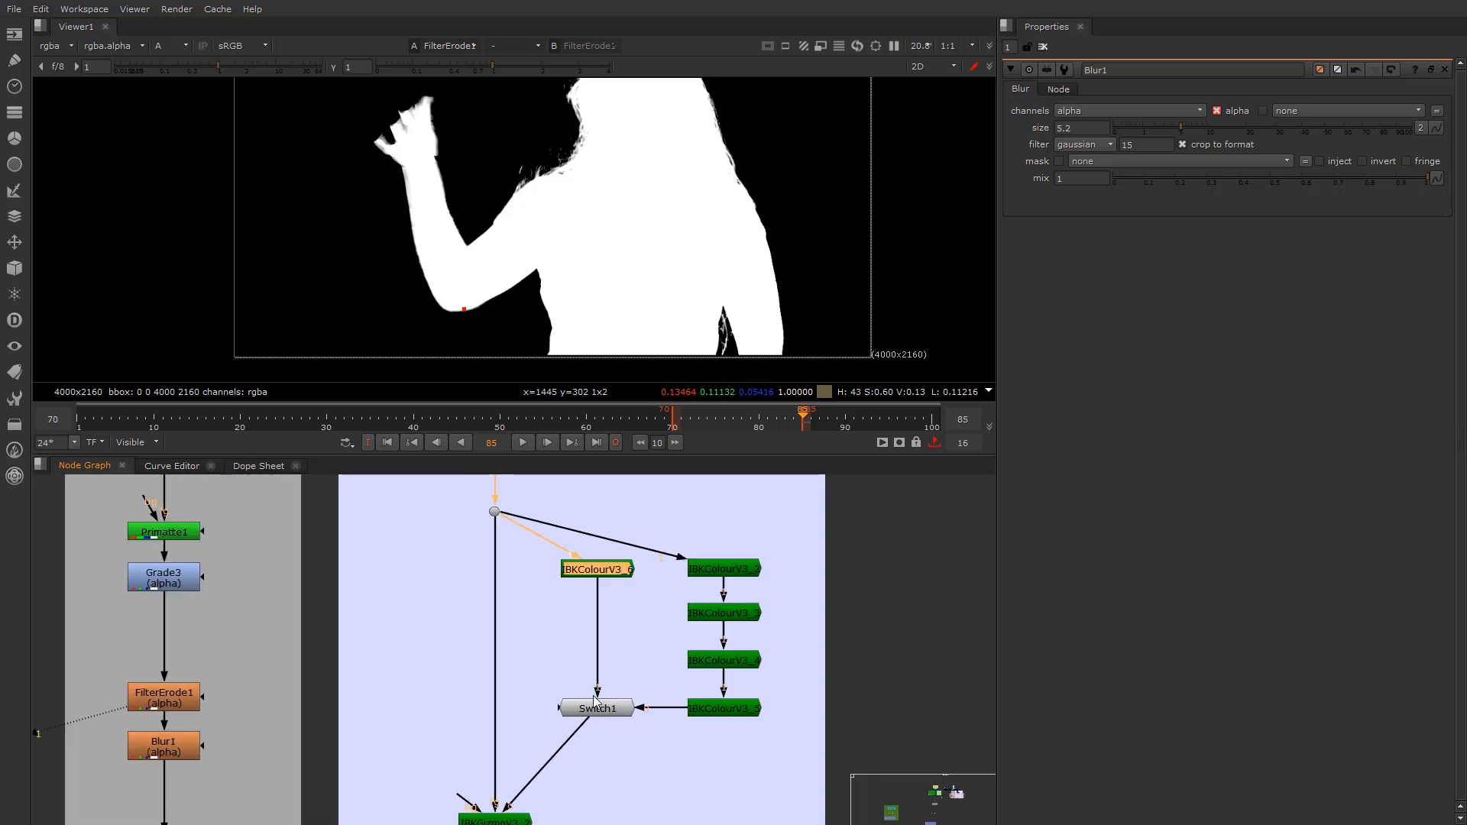
key("1")
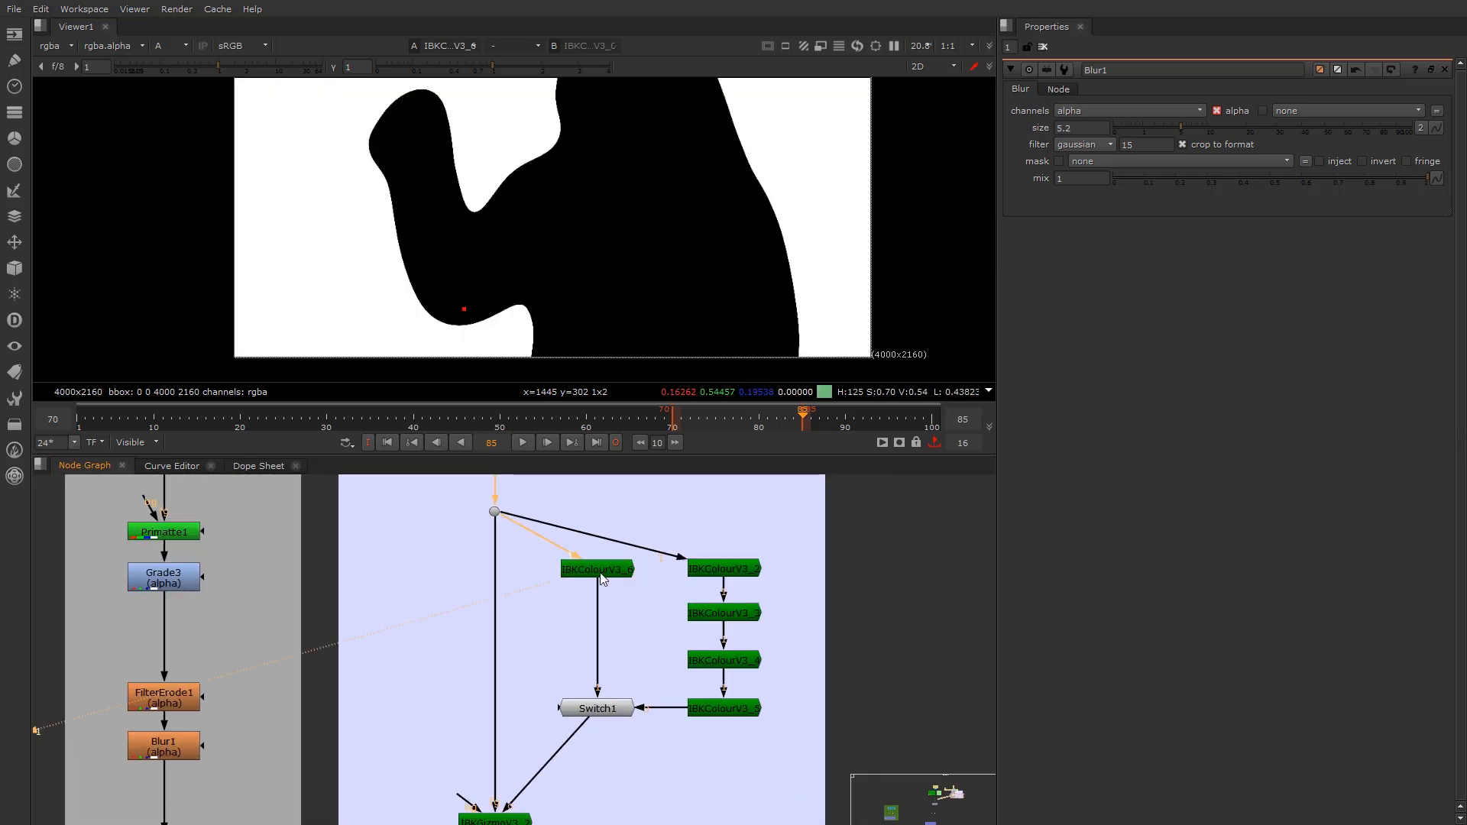
left_click(741, 709)
key("1")
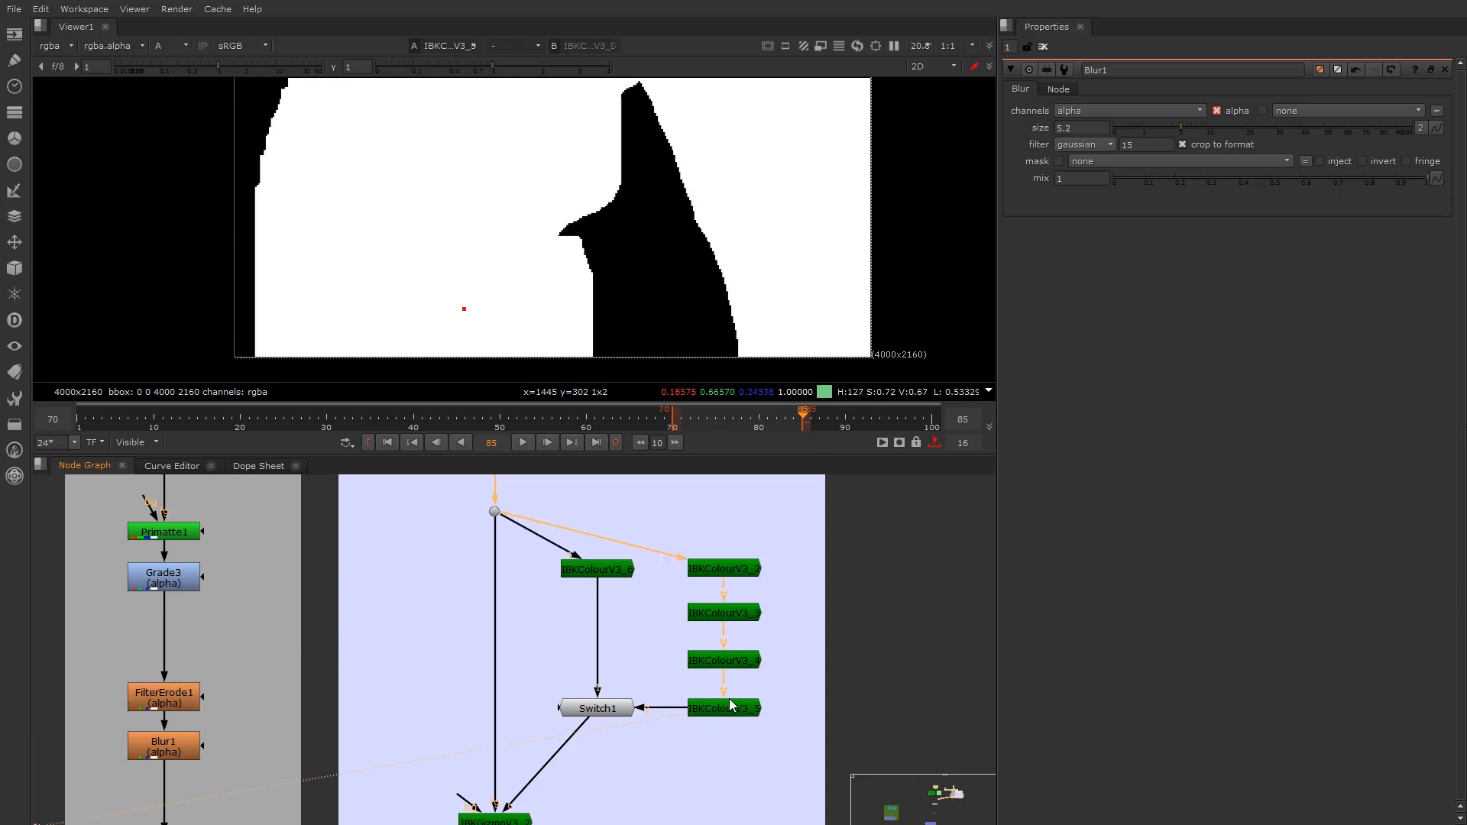
Display IBKGizmoV3_2 in the viewer, open the properties of Switch1, and view the hair edges of the matte up close
left_click(519, 819)
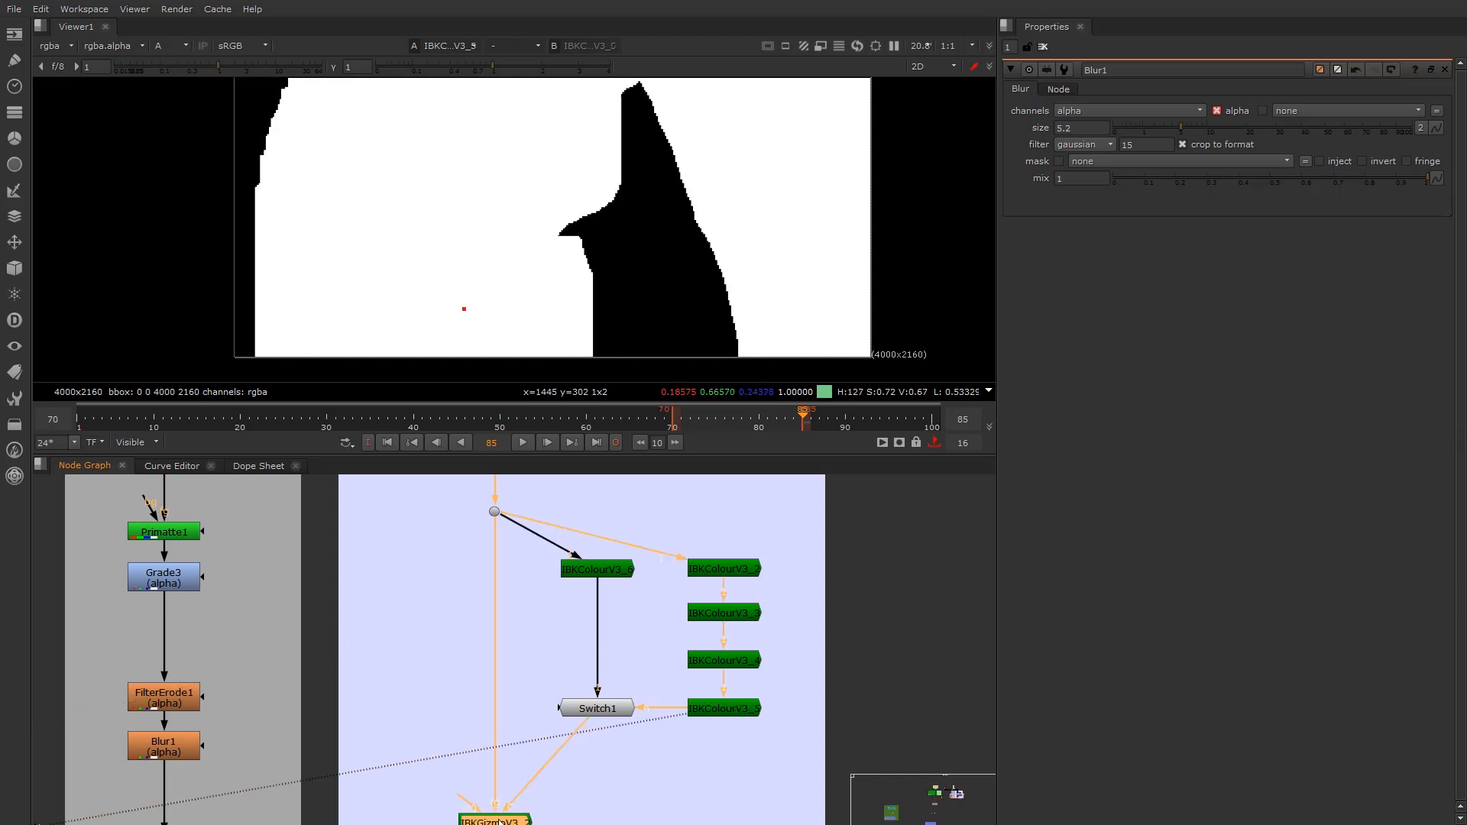
key("1")
left_click(592, 709)
scroll(611, 237, "down", 3)
scroll(608, 243, "up", 1)
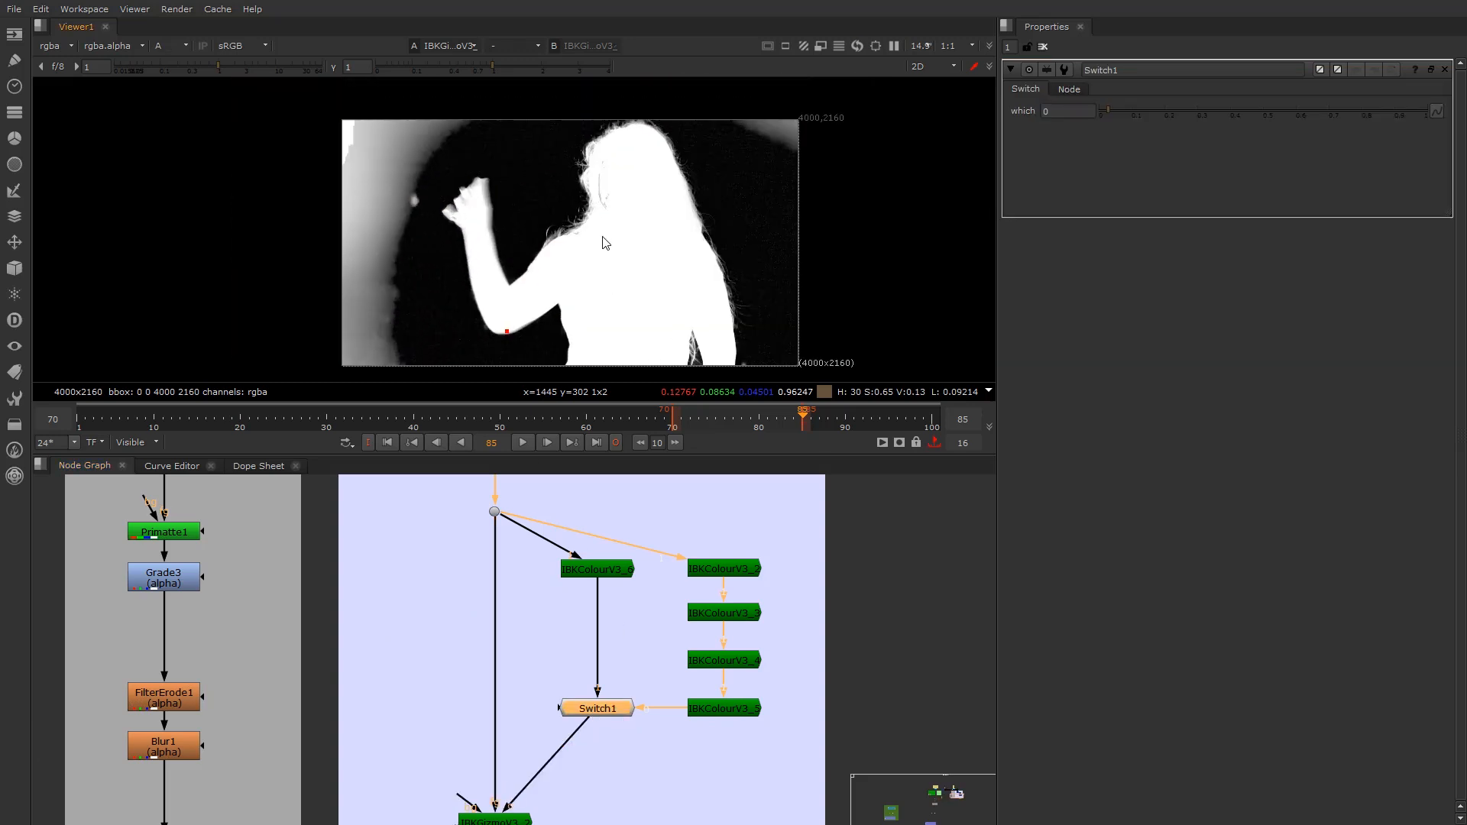
scroll(681, 147, "up", 3)
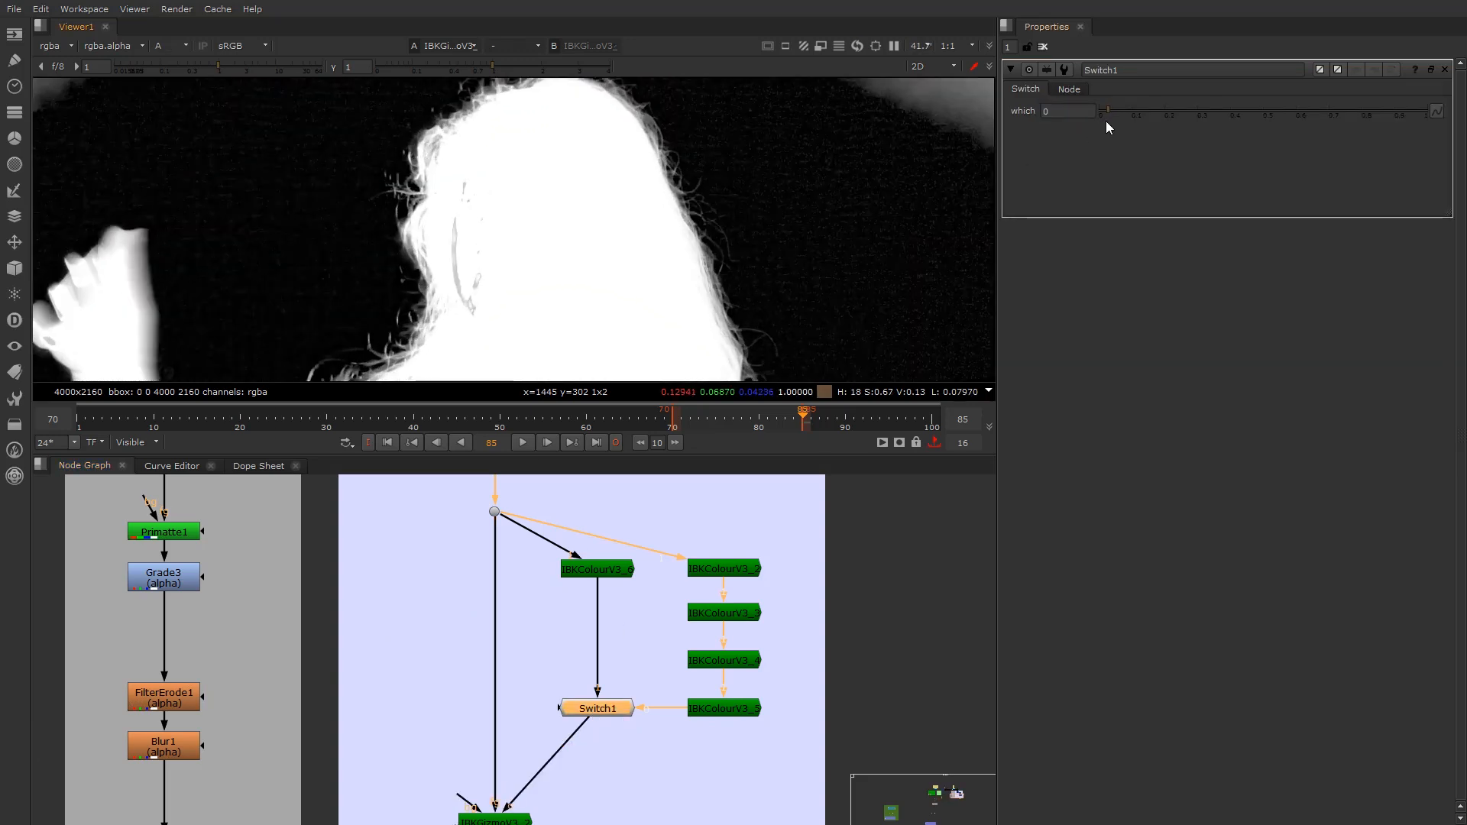
Compare the matte from both IBKColour setups by setting Switch1's which value to 1 and back to 0
left_click_drag(1114, 114, 1427, 112)
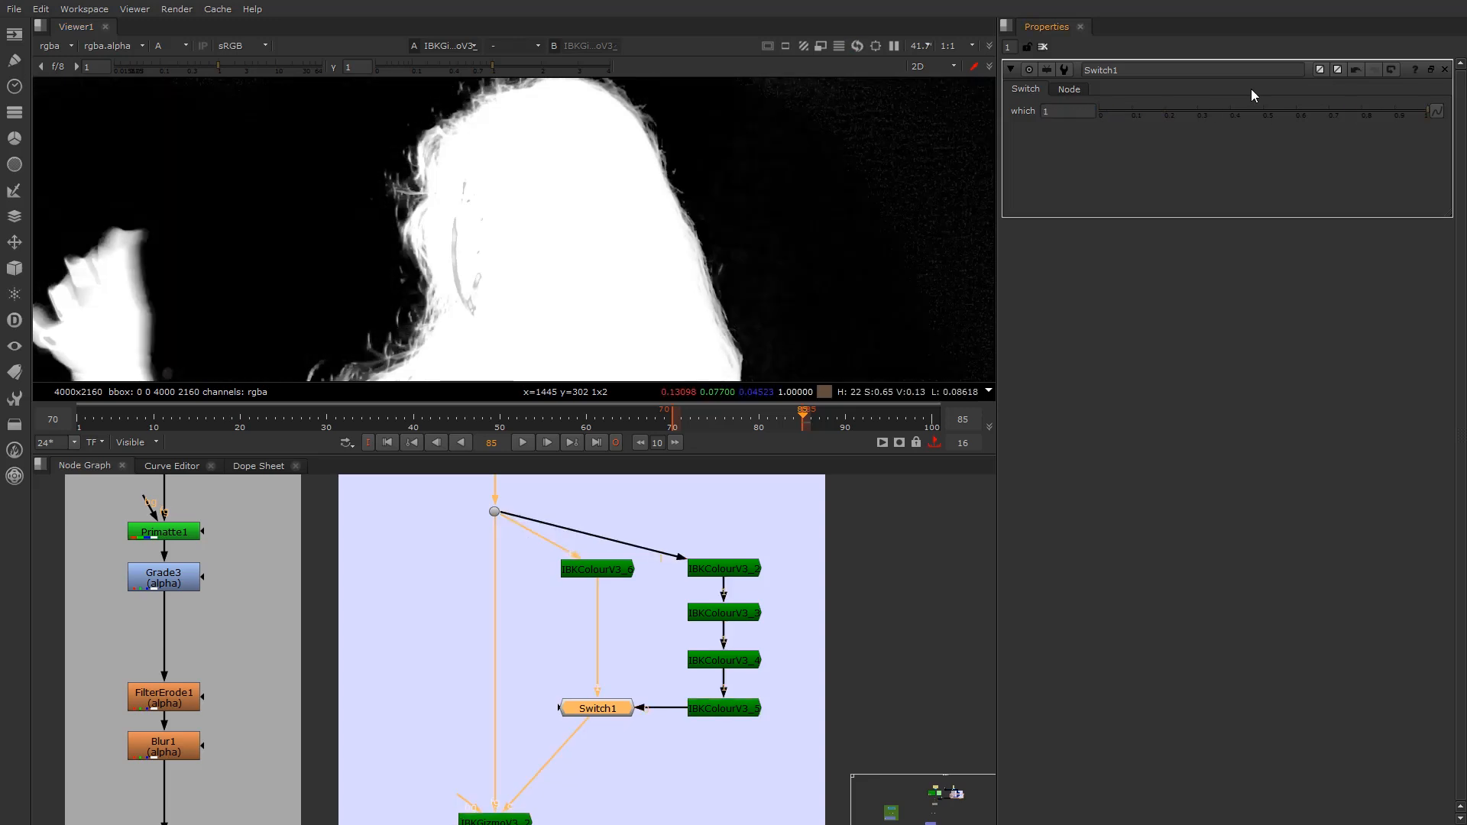
left_click(1180, 107)
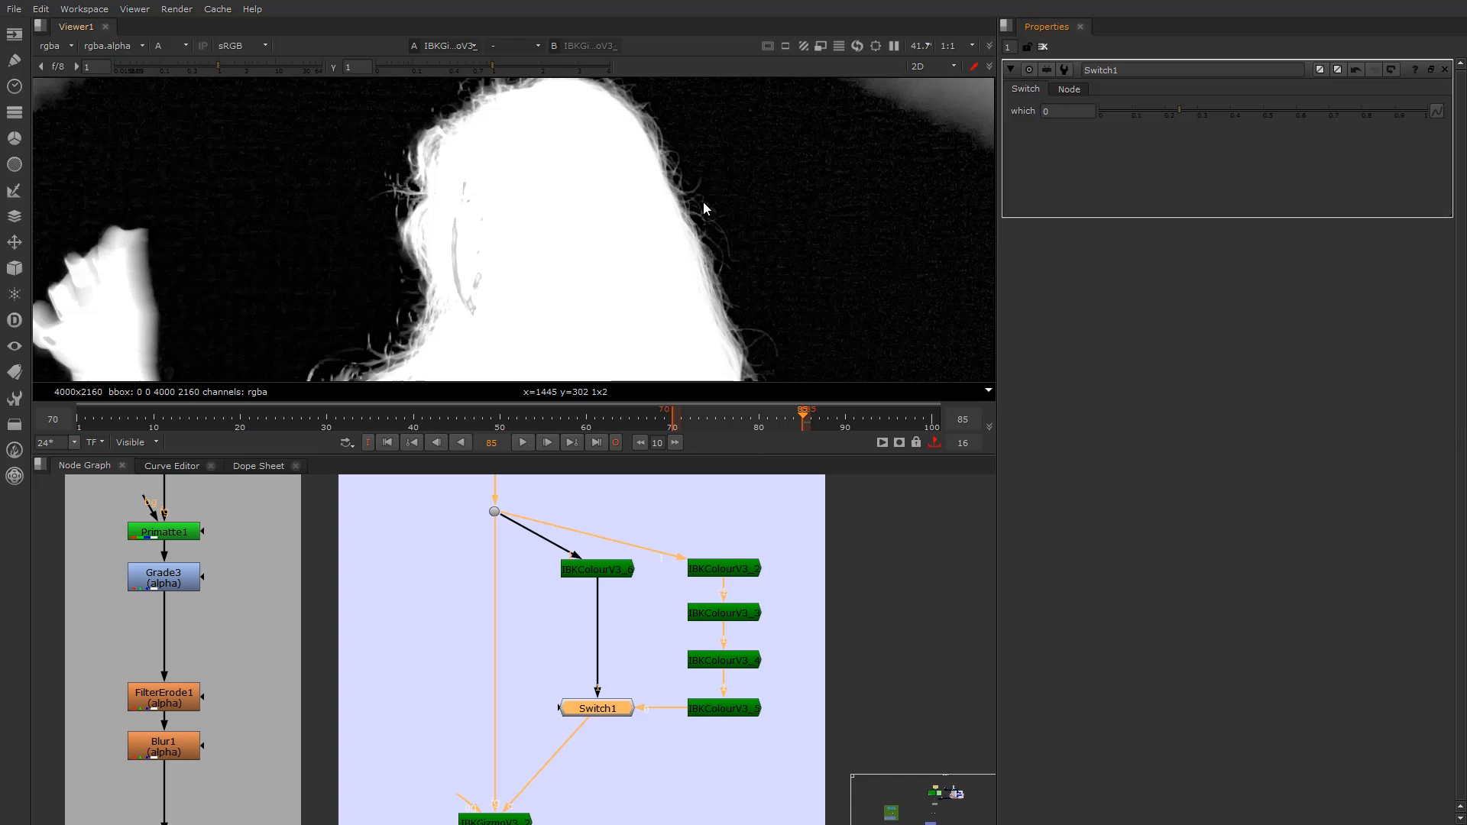
left_click_drag(1231, 114, 1080, 138)
Display the last stacked IBKColour node in full RGB and inspect its clean green plate
left_click(735, 709)
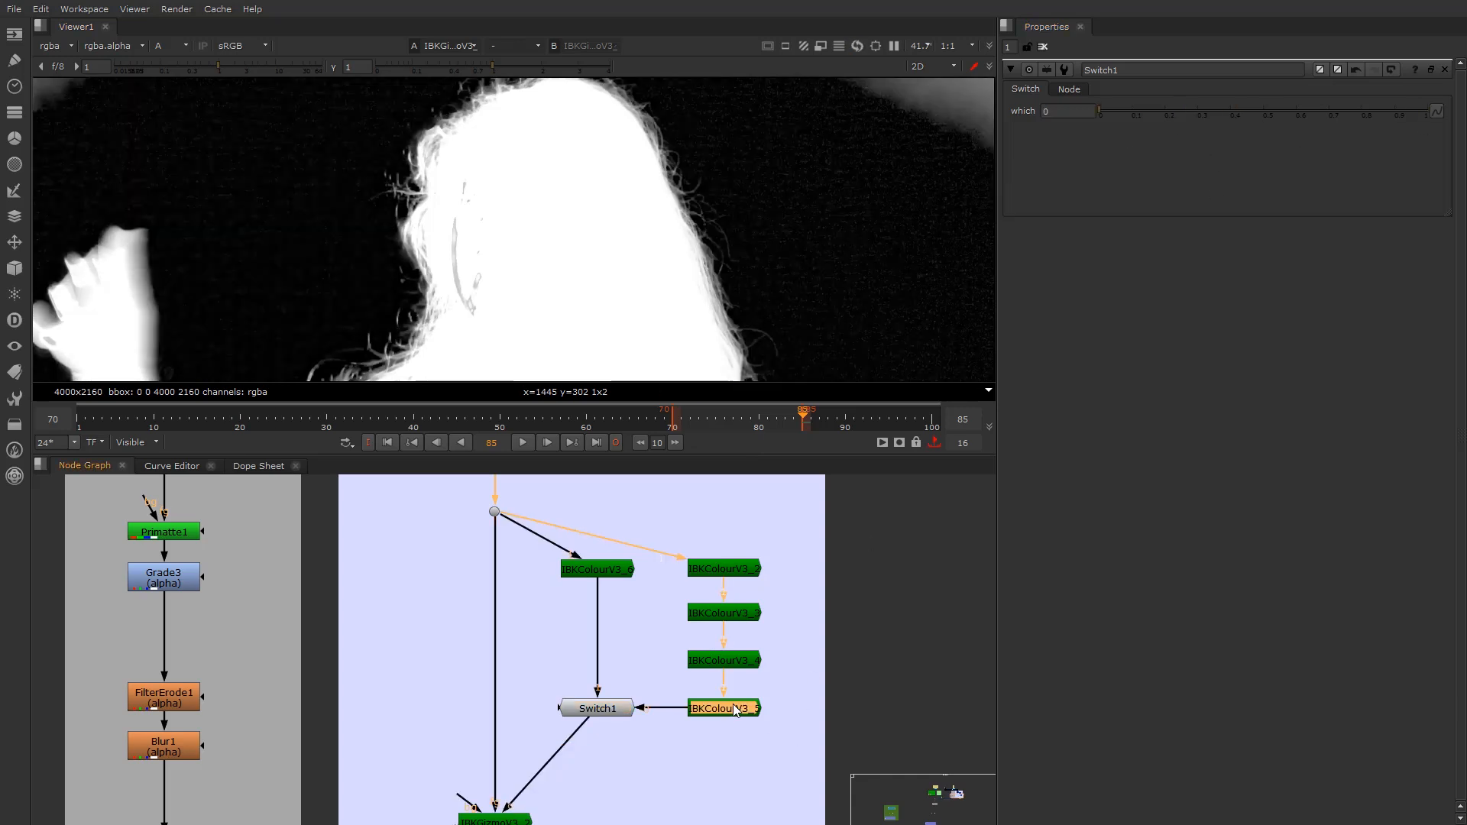
key("1")
key("a")
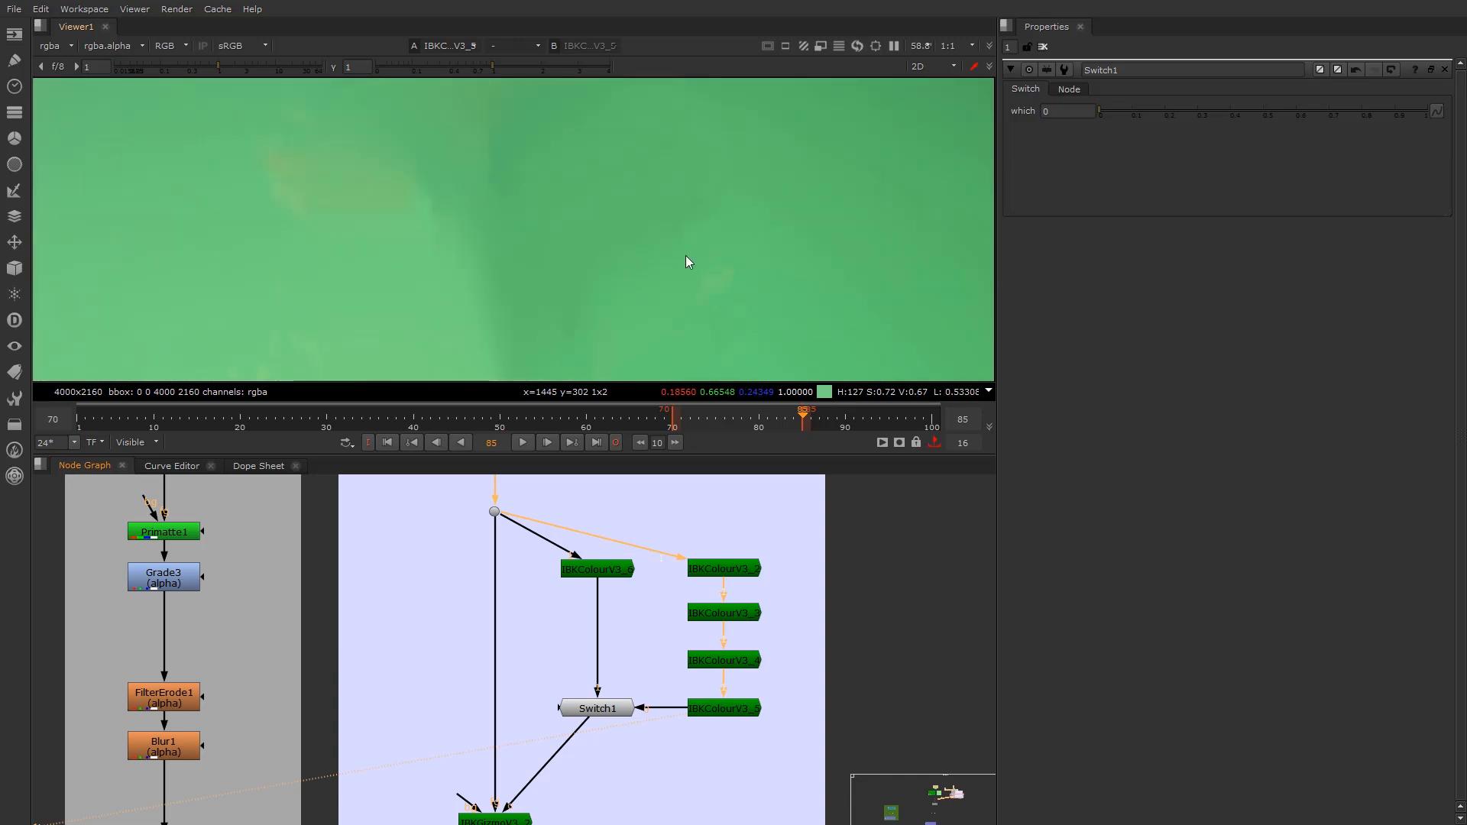
key("minus")
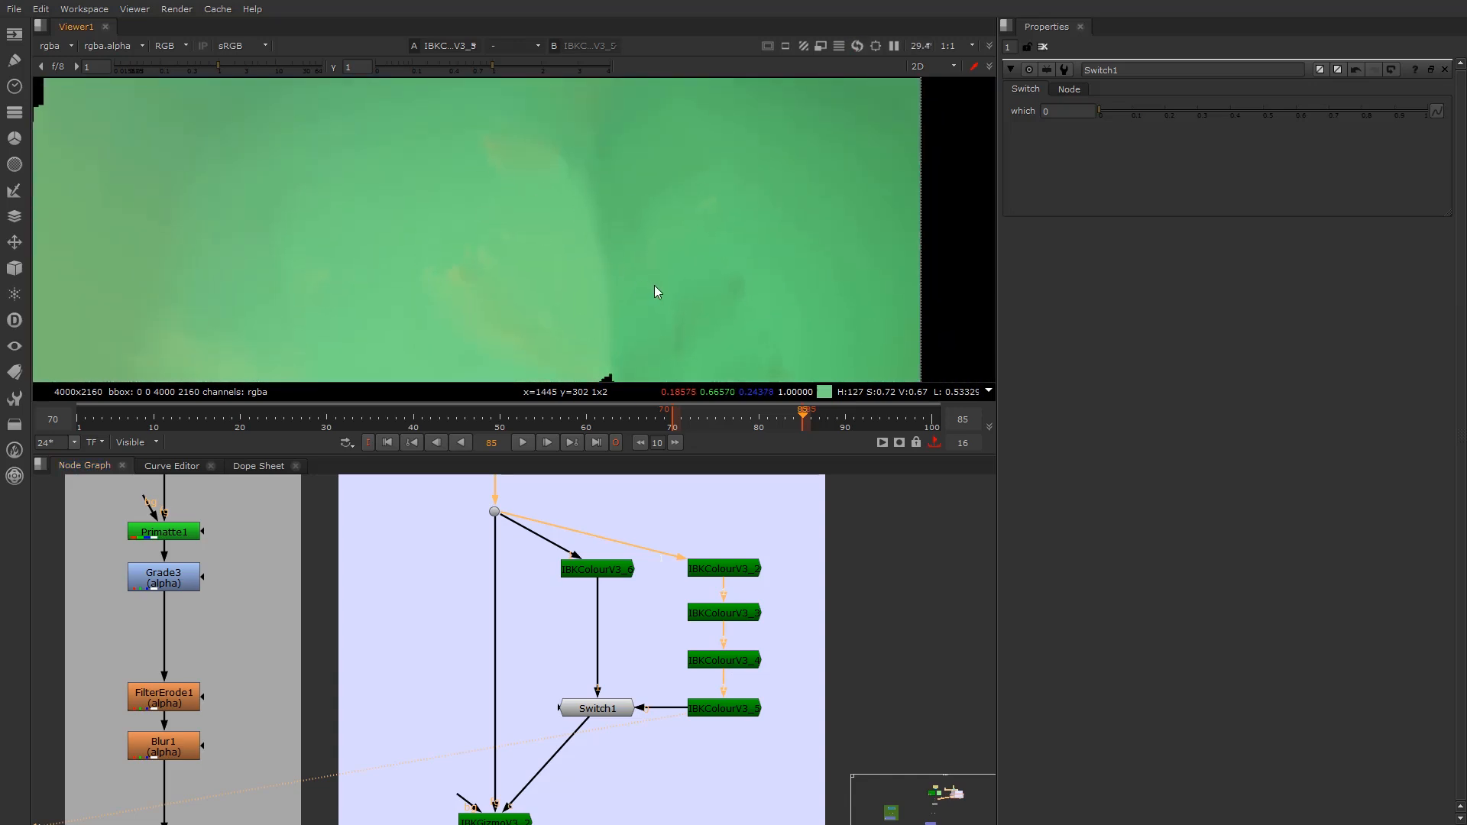
scroll(758, 294, "up", 2)
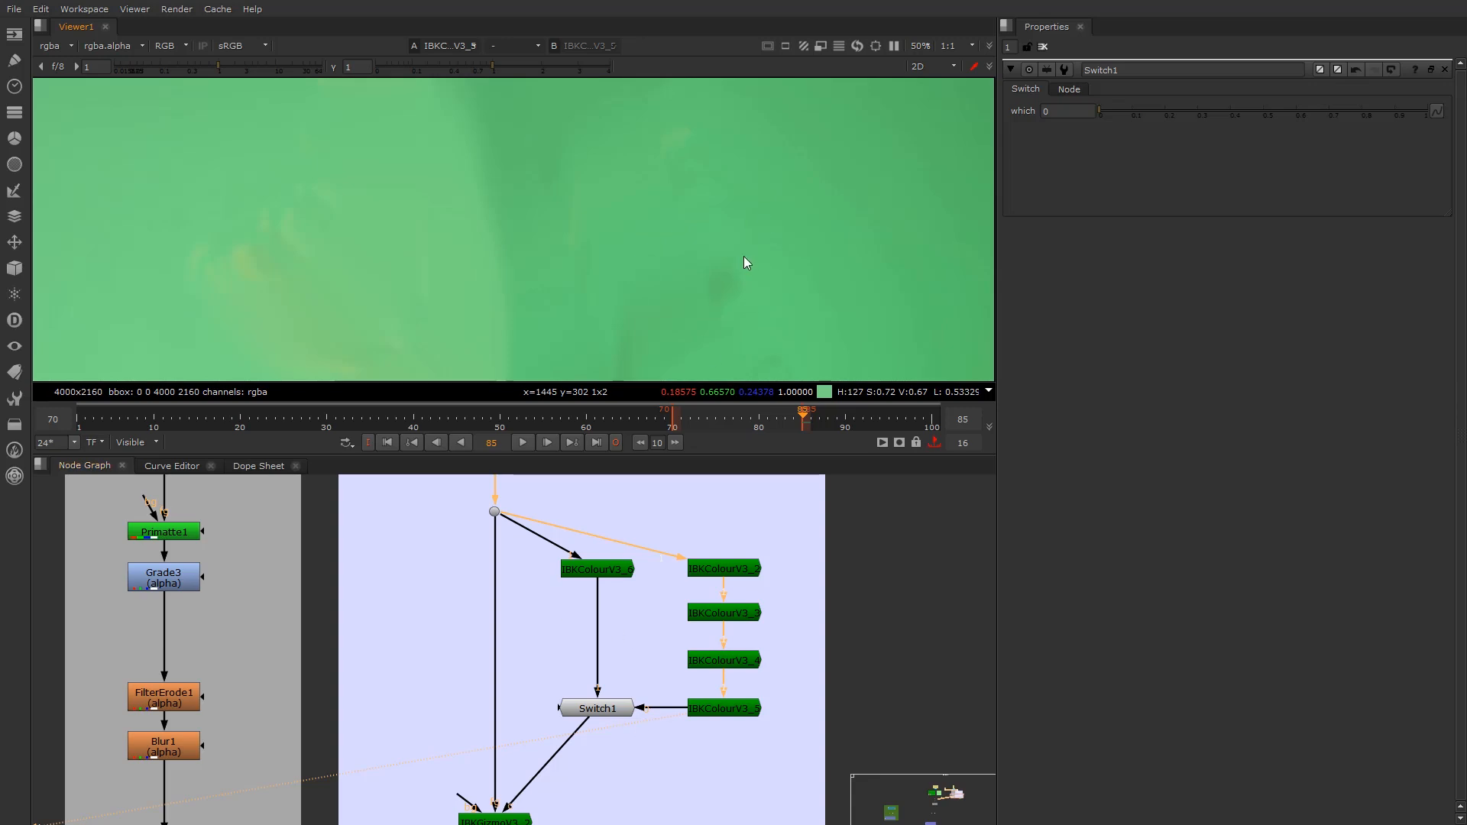
View the colour output of IBKGizmoV3_2, and compare the alphas of the last stacked and the single IBKColour nodes
left_click(500, 819, "ctrl+shift")
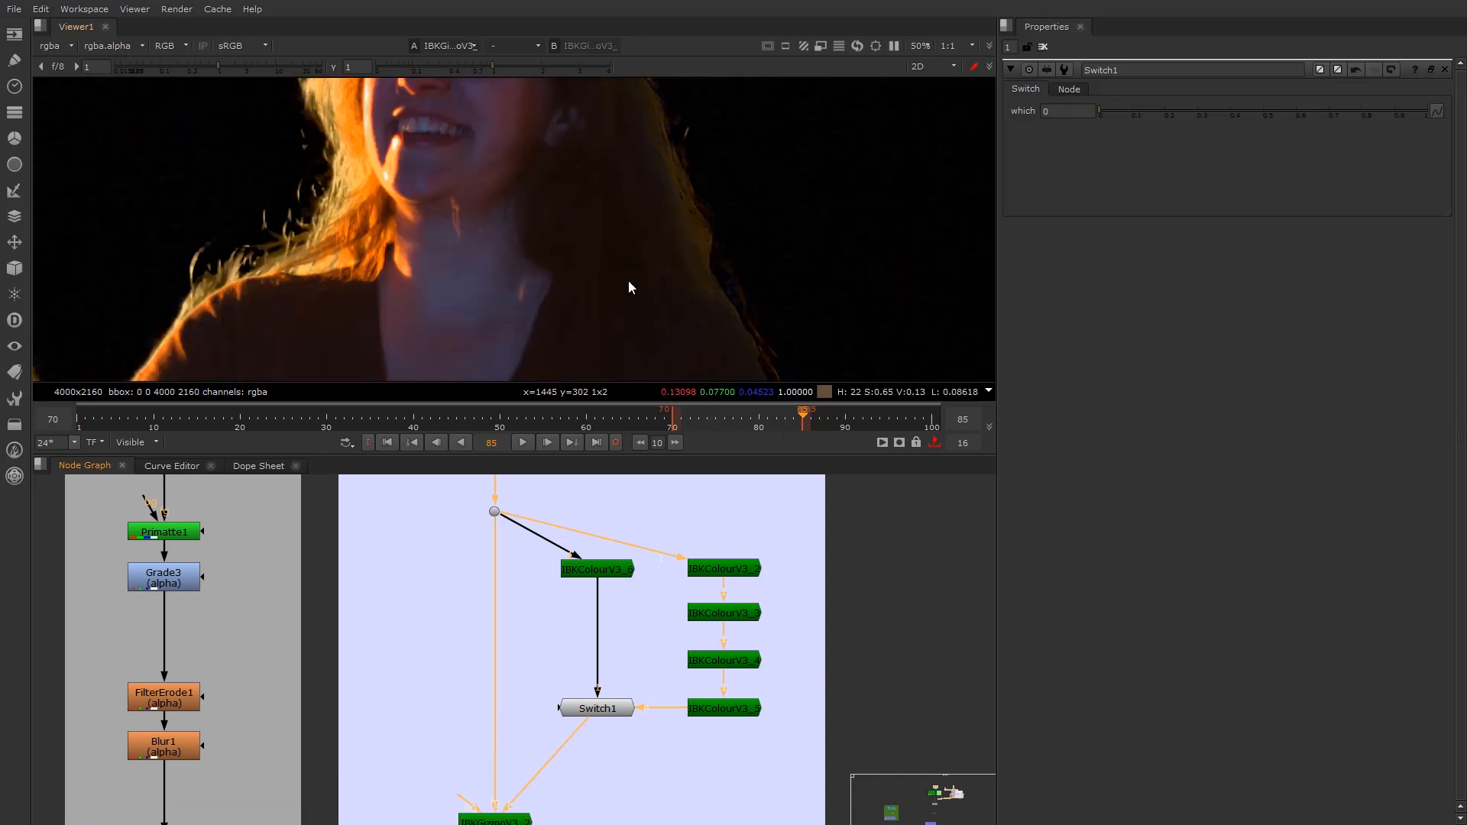
key("a")
left_click(703, 715)
key("1")
left_click(599, 571)
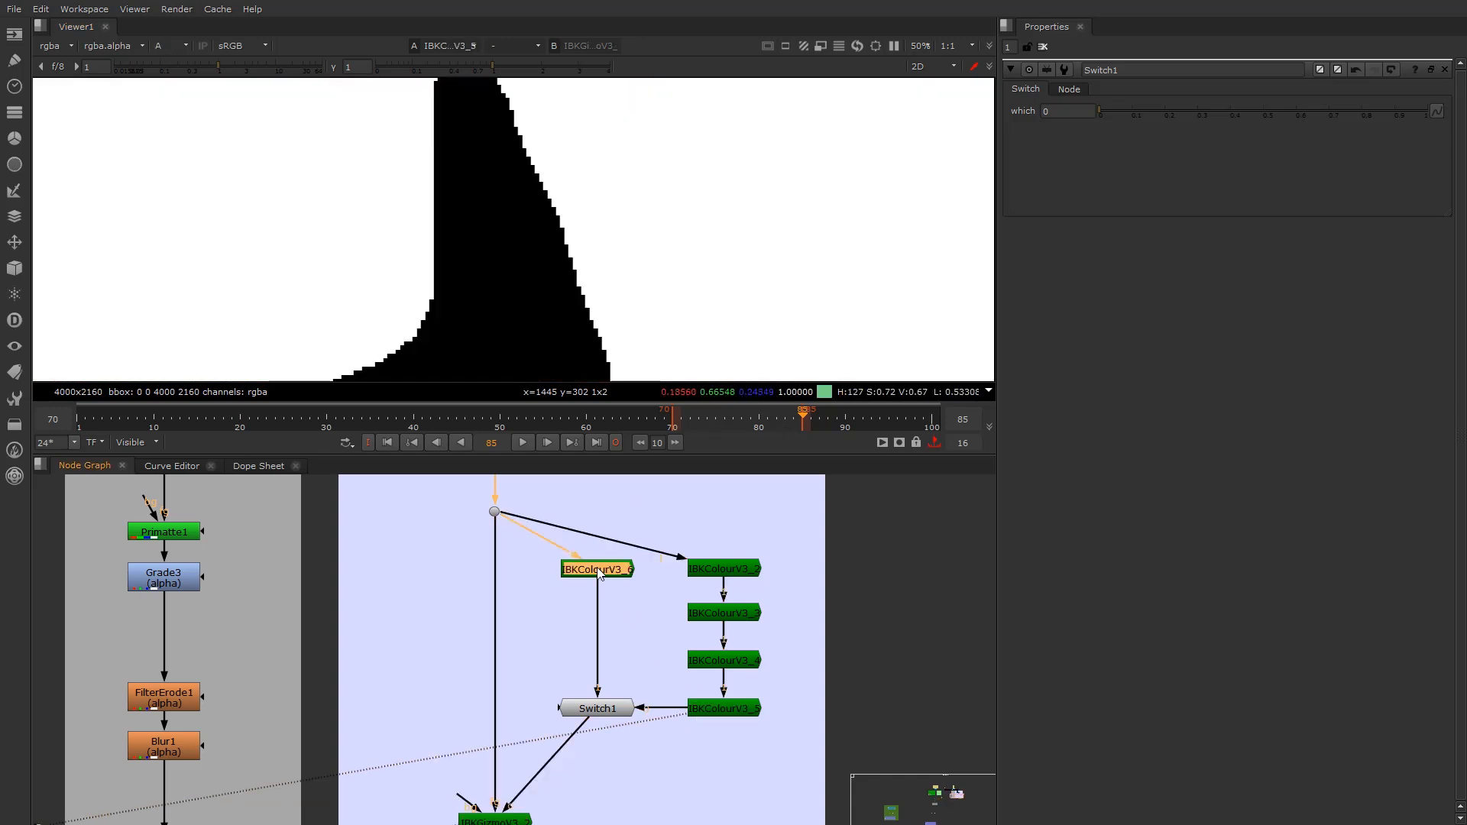
key("1")
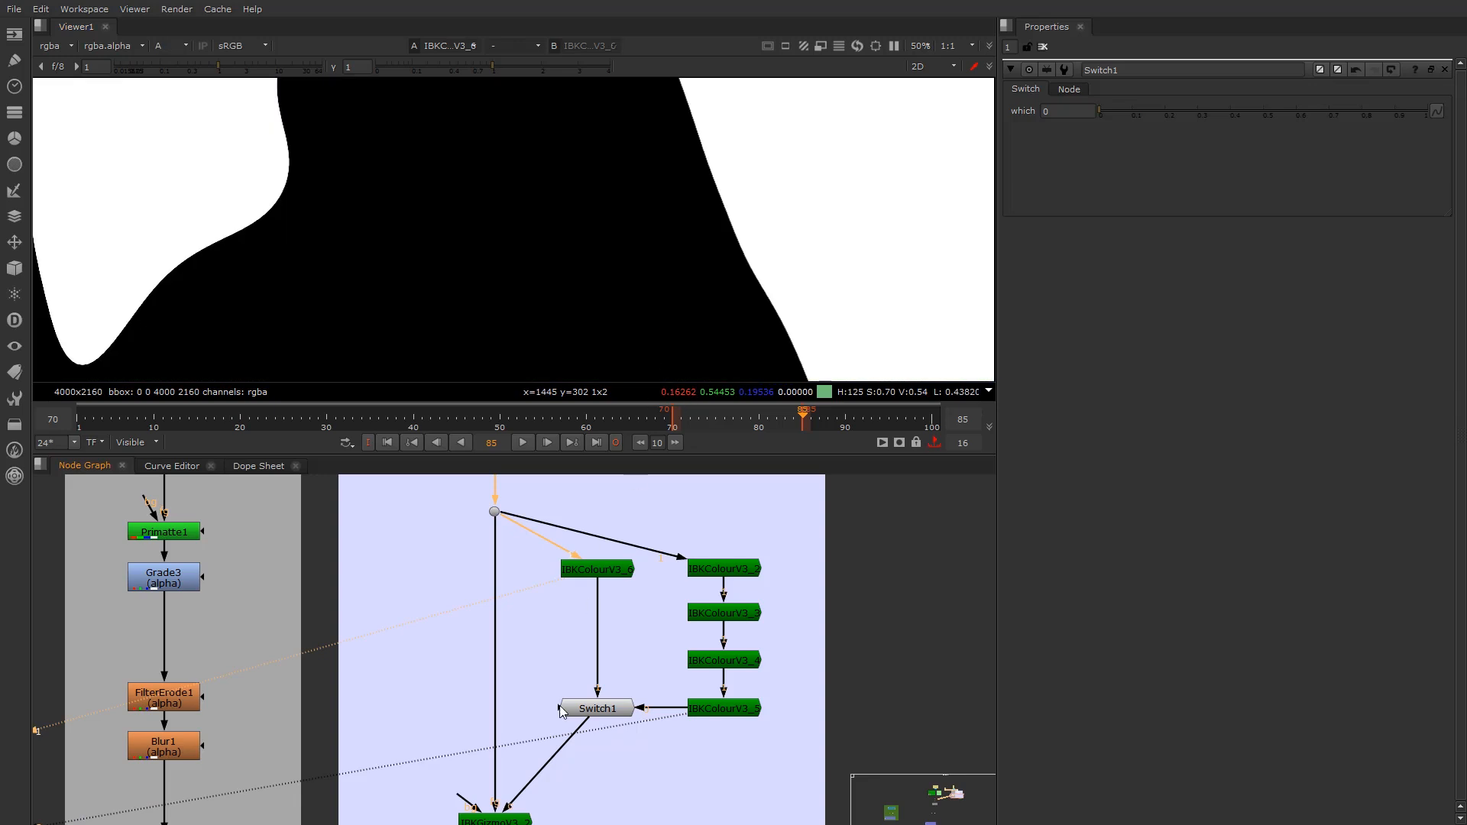
Display the alpha of IBKGizmoV3_2 and reopen Switch1's properties, keeping its which value at 0
left_click(505, 820)
key("1")
left_click(589, 712)
left_click_drag(1123, 110, 1108, 141)
scroll(607, 663, "down", 4)
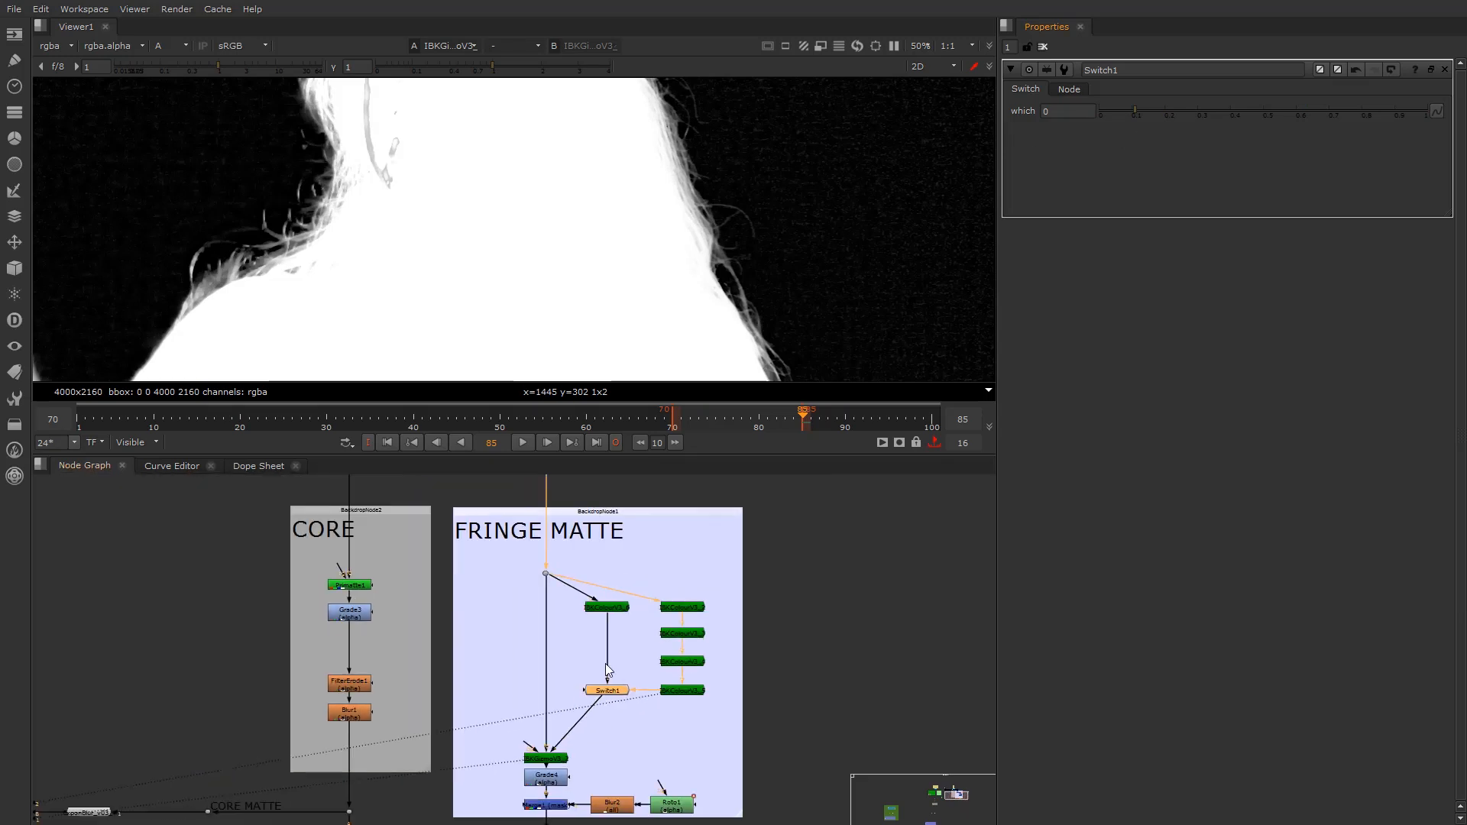
Select the single IBKColour node and the stack of IBKColour nodes in turn, and clear the selection
scroll(768, 681, "up", 2)
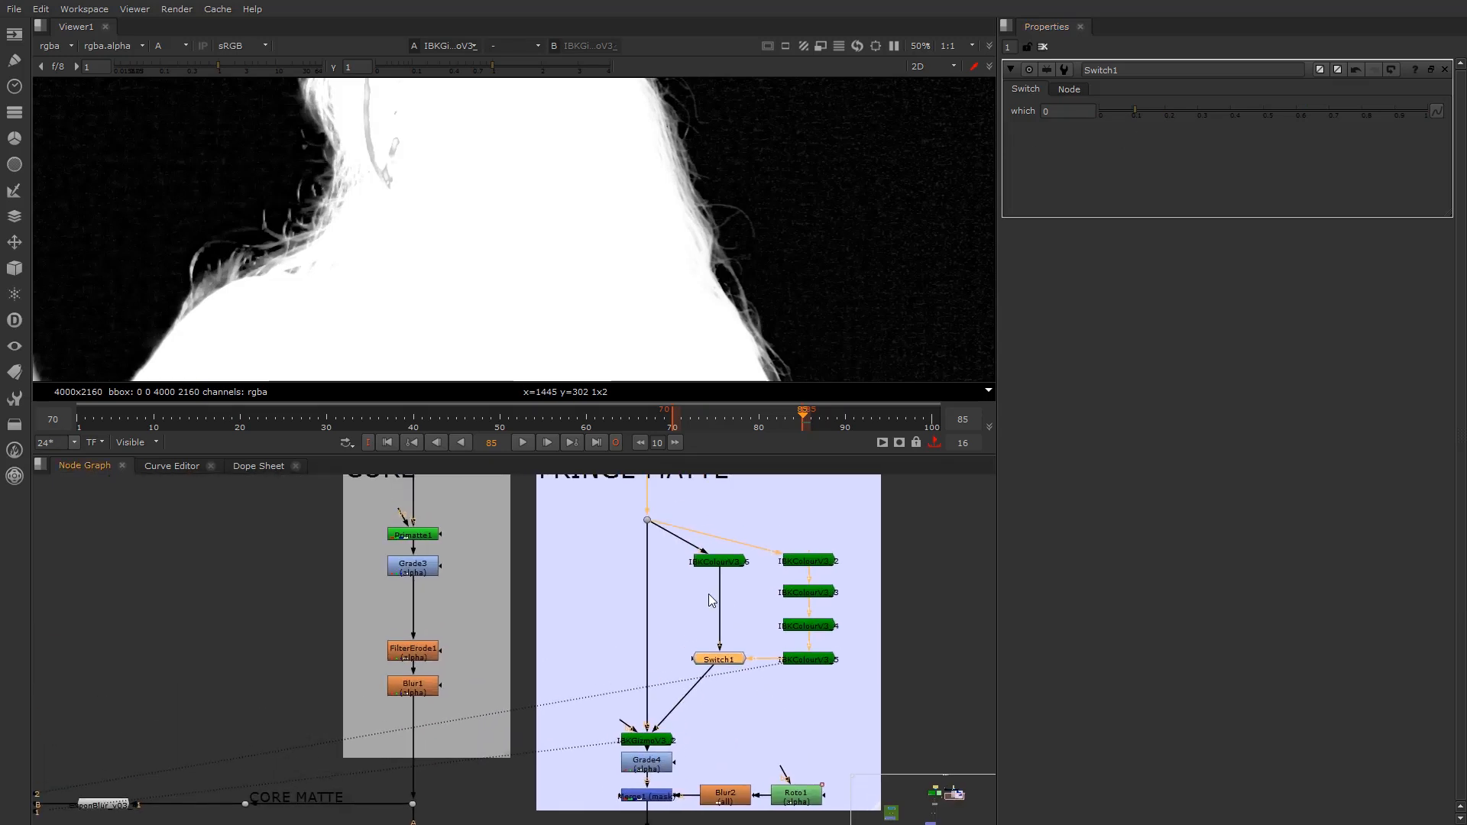
left_click(716, 561)
left_click_drag(767, 518, 860, 704)
left_click(811, 704)
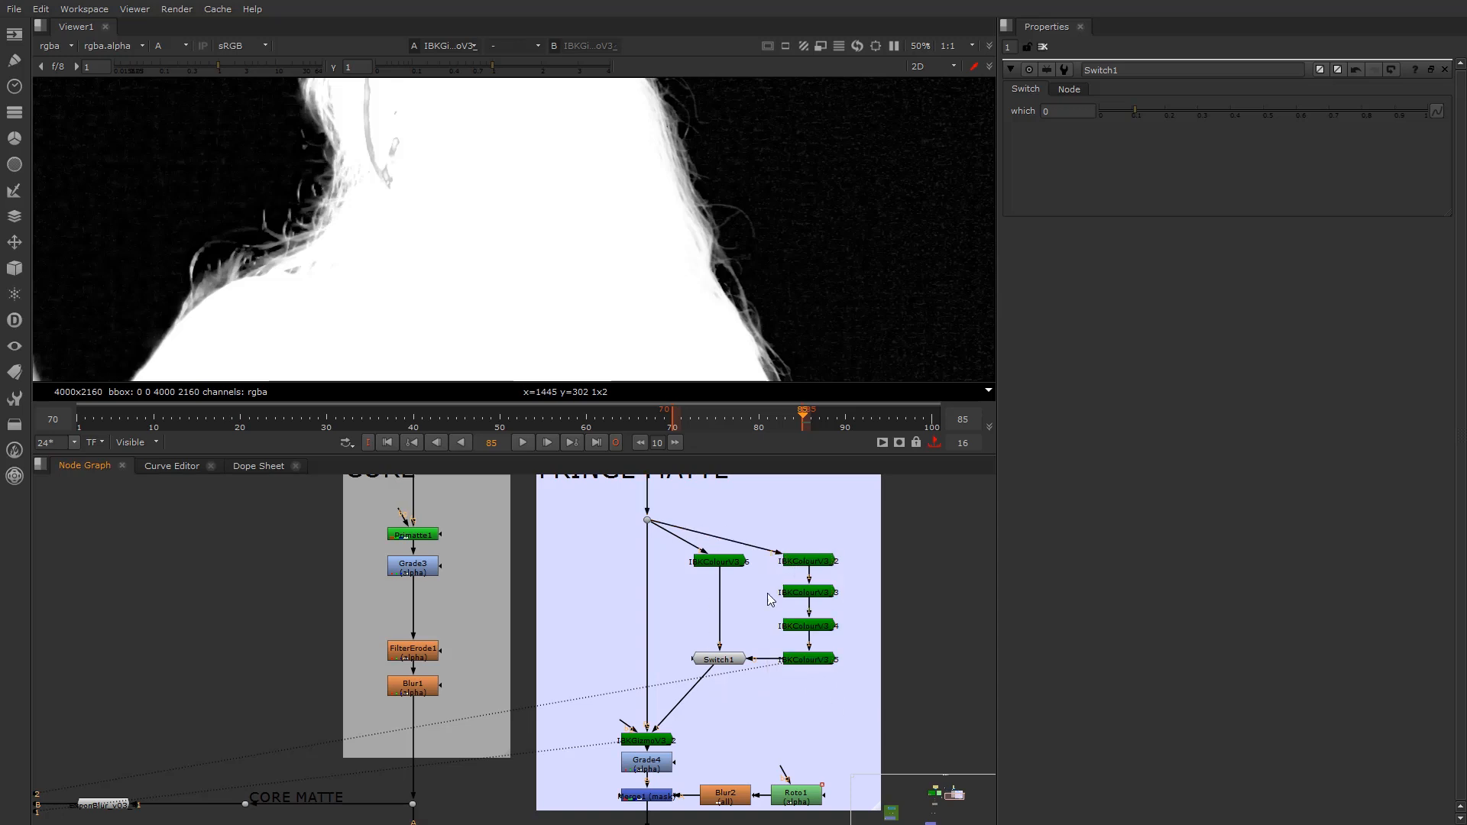
Display Grade4 below IBKGizmoV3_2 in the viewer and open its properties
scroll(619, 699, "up", 2)
left_click(643, 676)
key("1")
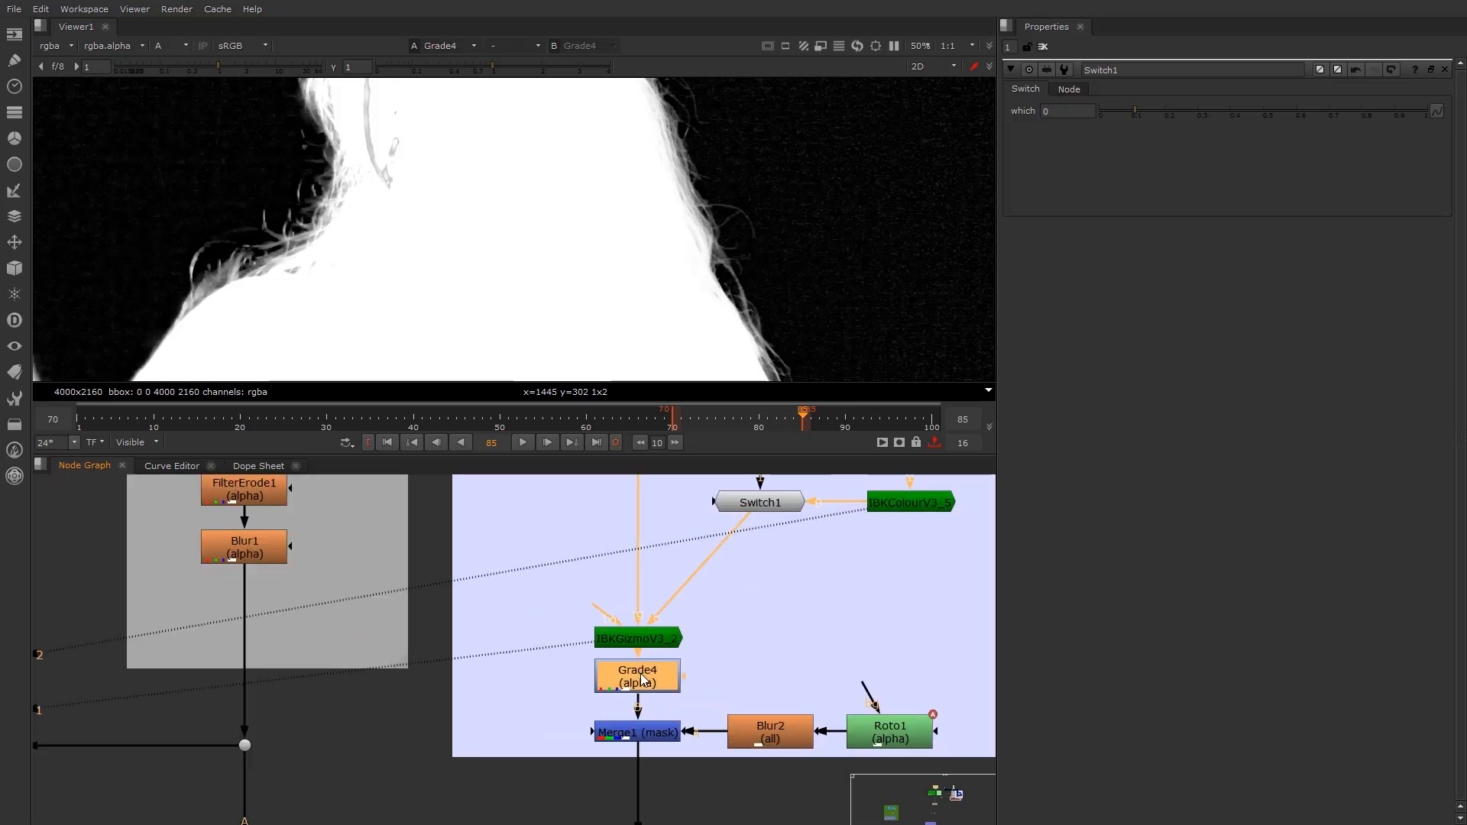
double_click(643, 677)
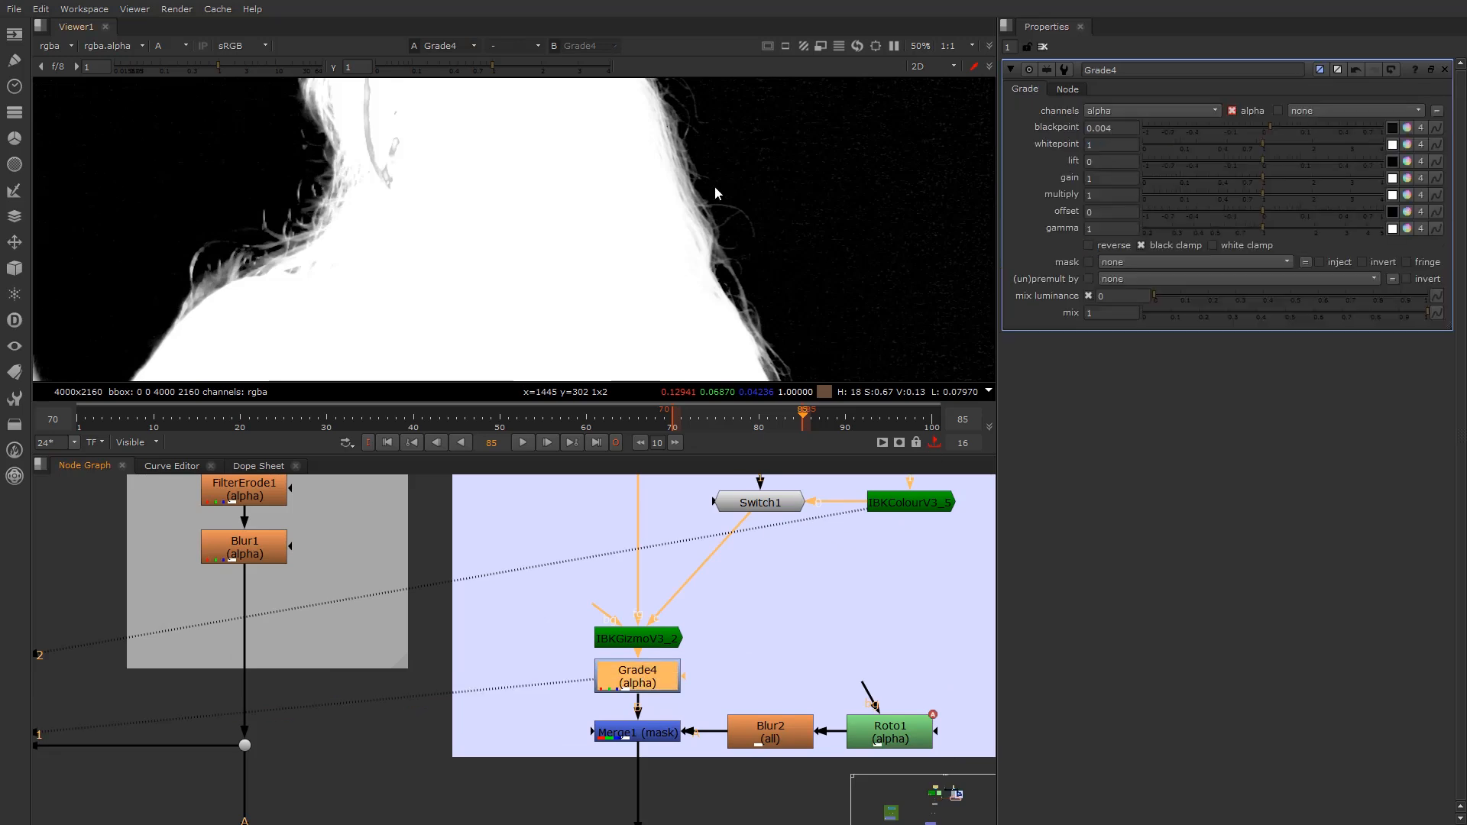
Magnify the background noise beside the hair in Grade4's alpha, sample one noisy pixel, and return to the wider matte
scroll(814, 182, "up", 15)
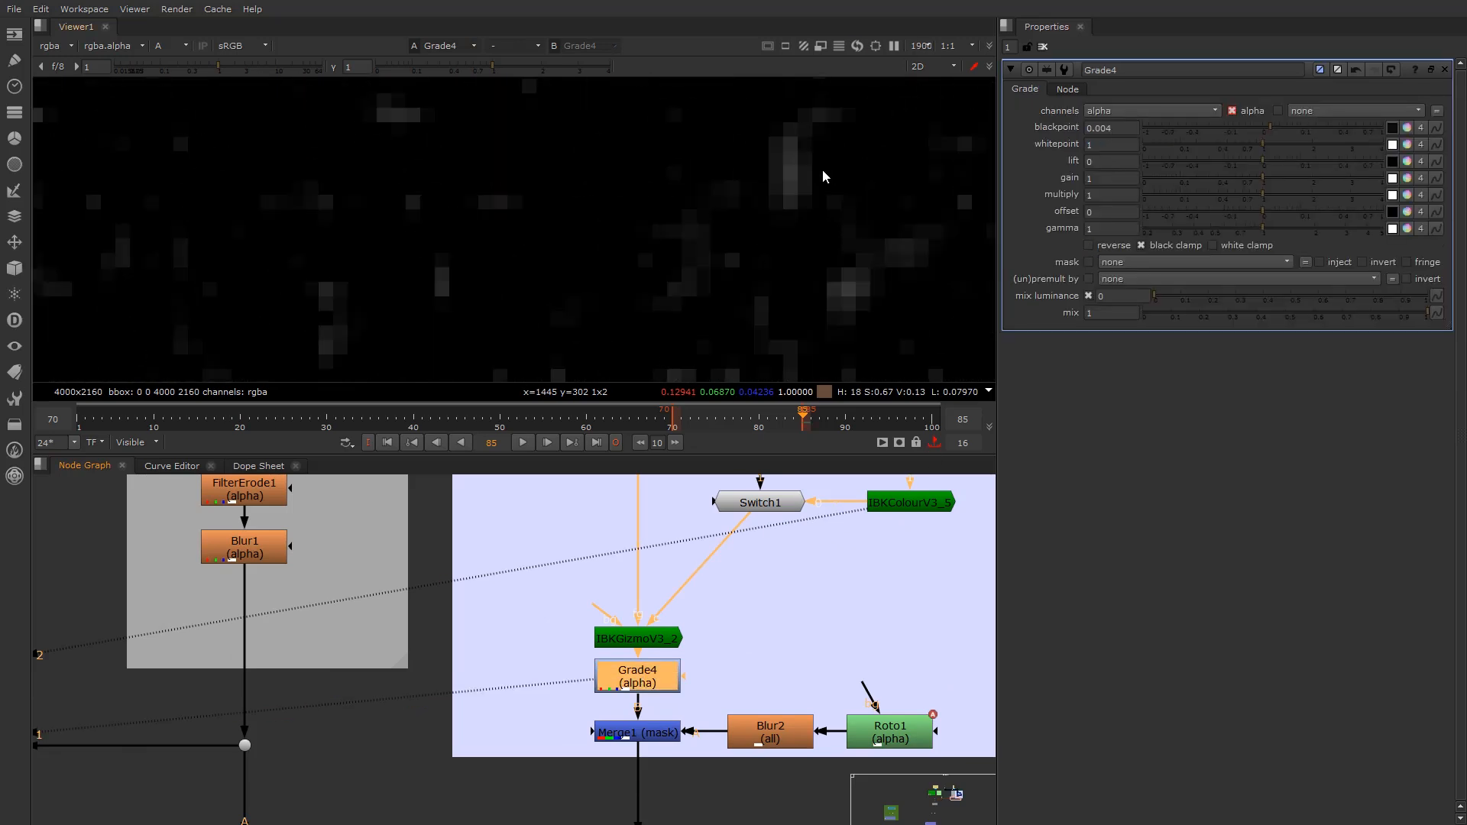
scroll(822, 176, "up", 3)
left_click(771, 176, "ctrl")
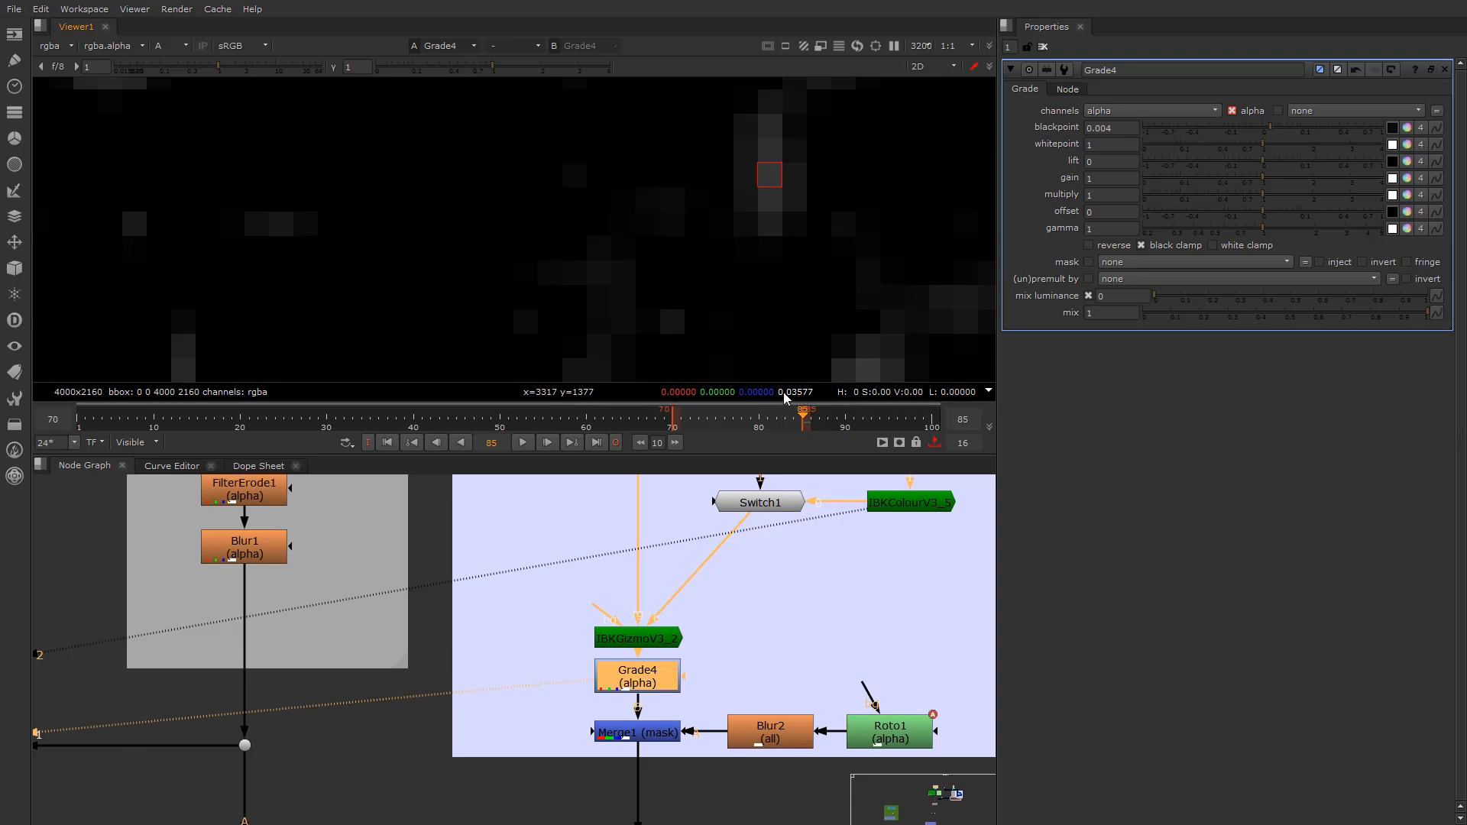
scroll(764, 249, "down", 9)
scroll(558, 214, "up", 2)
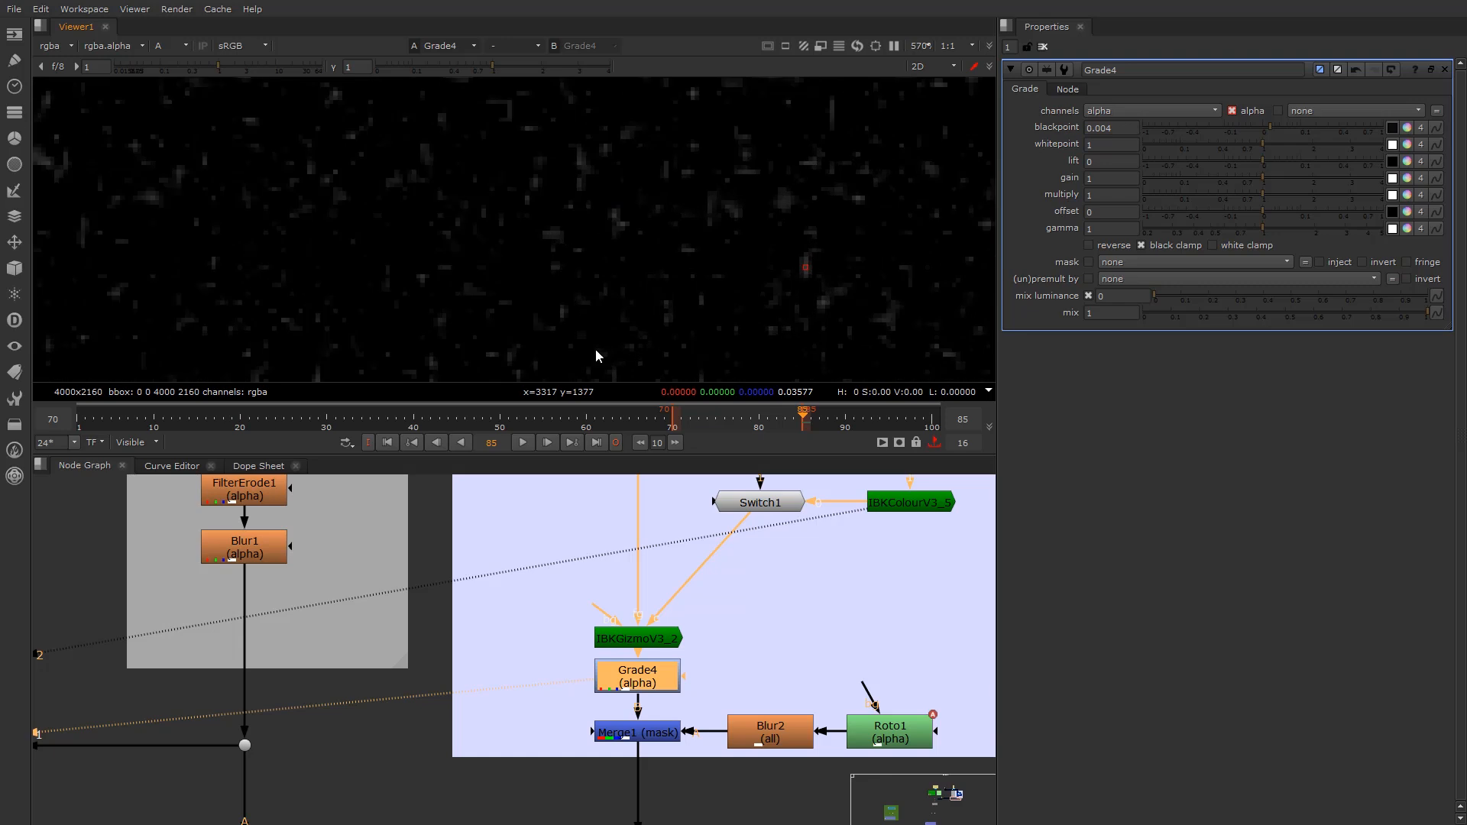
scroll(651, 235, "down", 10)
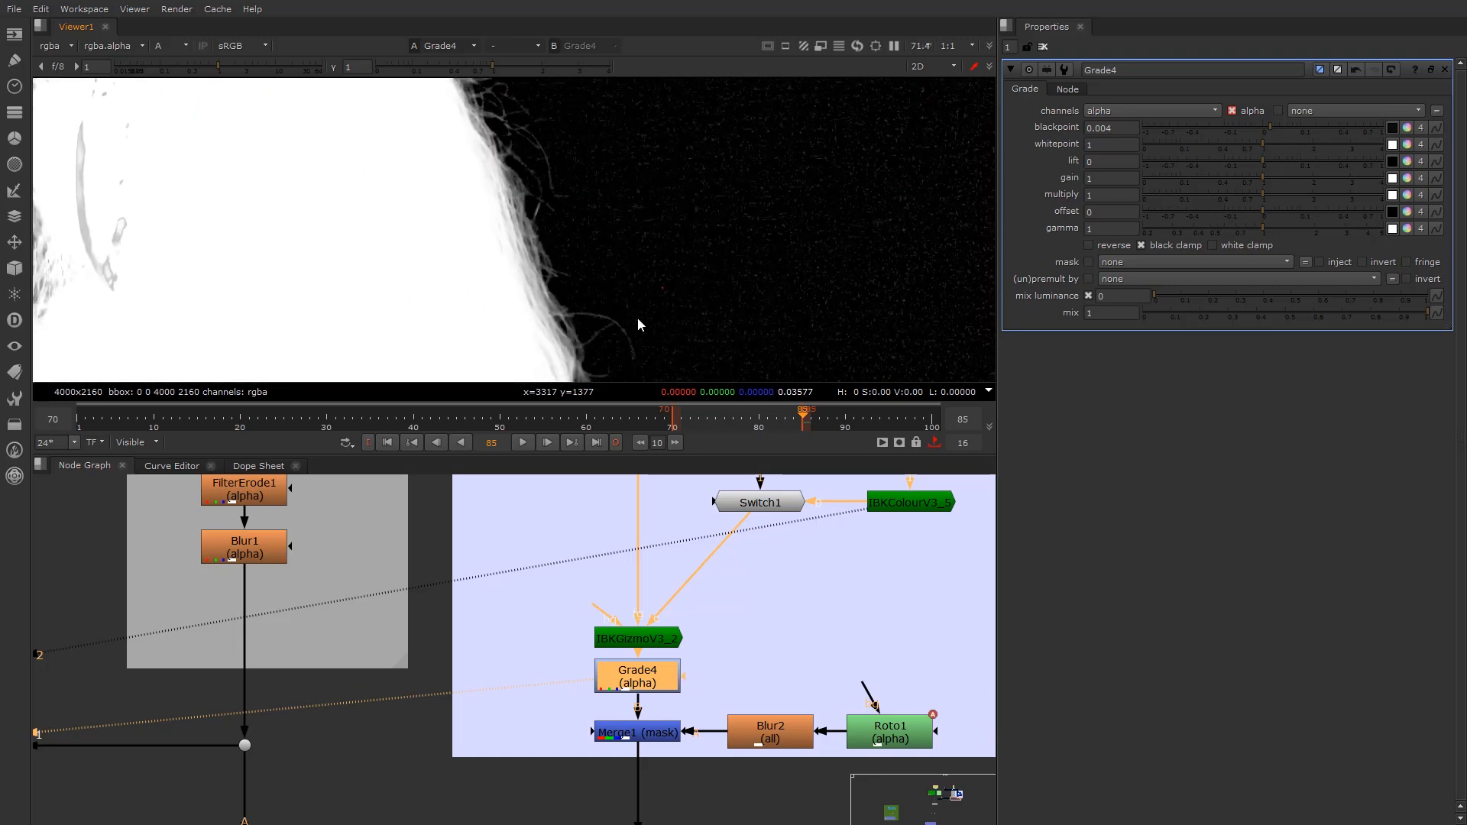
scroll(687, 275, "down", 3)
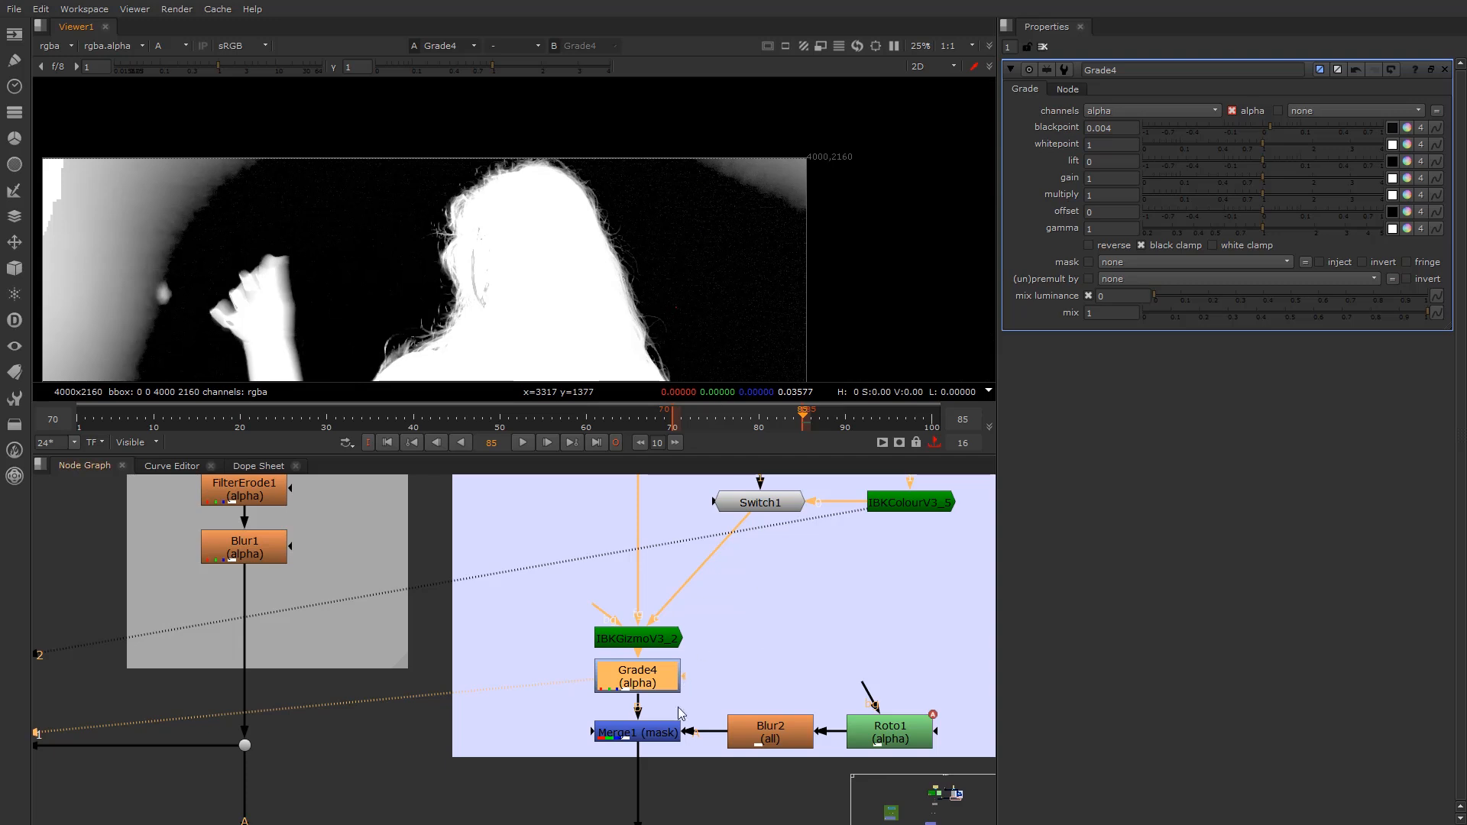
Display Merge1 in the viewer and review the garbage matte by opening the properties of Roto1, Blur2 and Merge1 in turn
left_click(655, 733)
key("1")
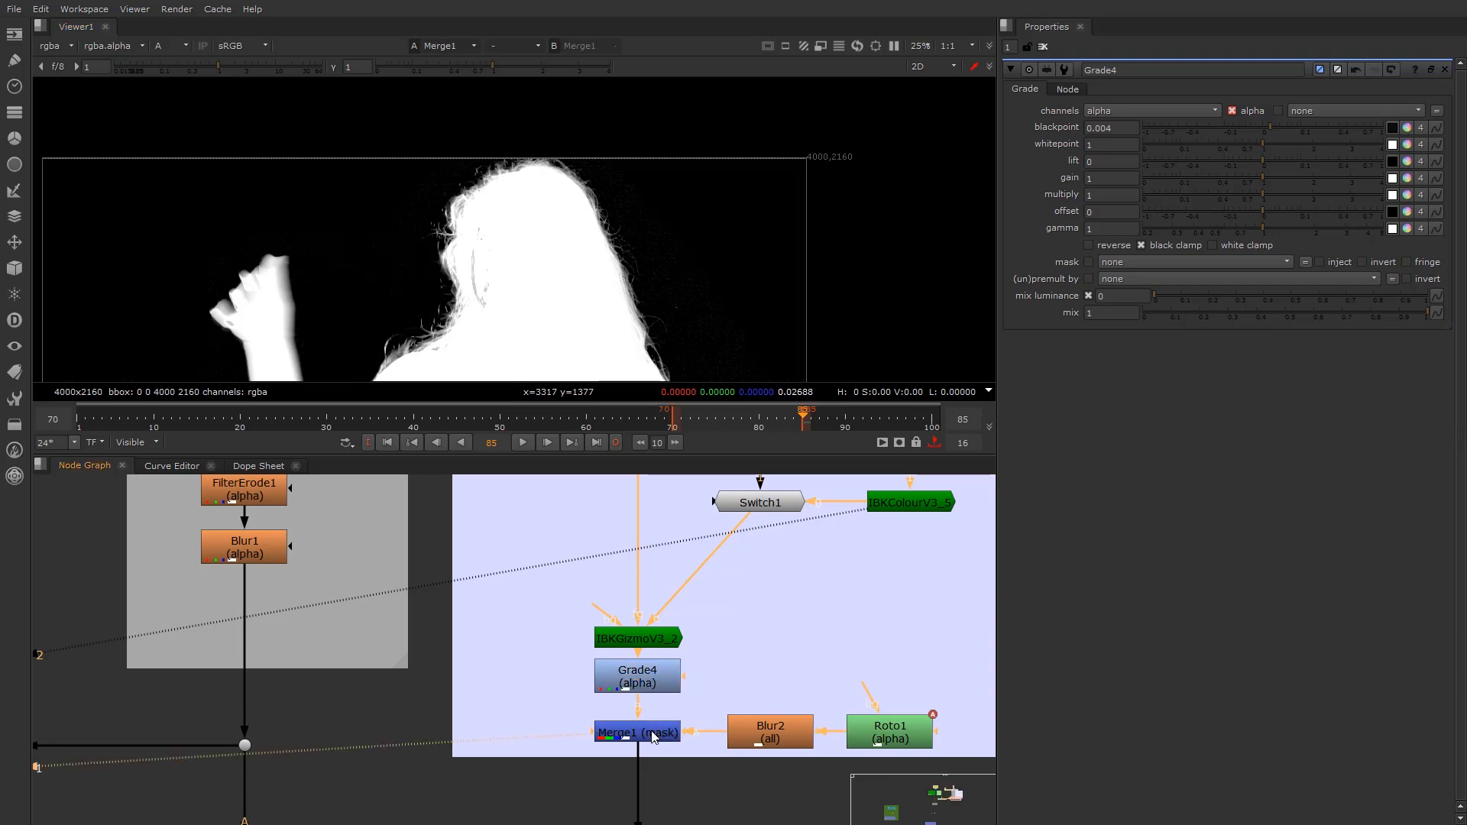
double_click(900, 735)
scroll(623, 295, "down", 2)
middle_click_drag(623, 294, 629, 235)
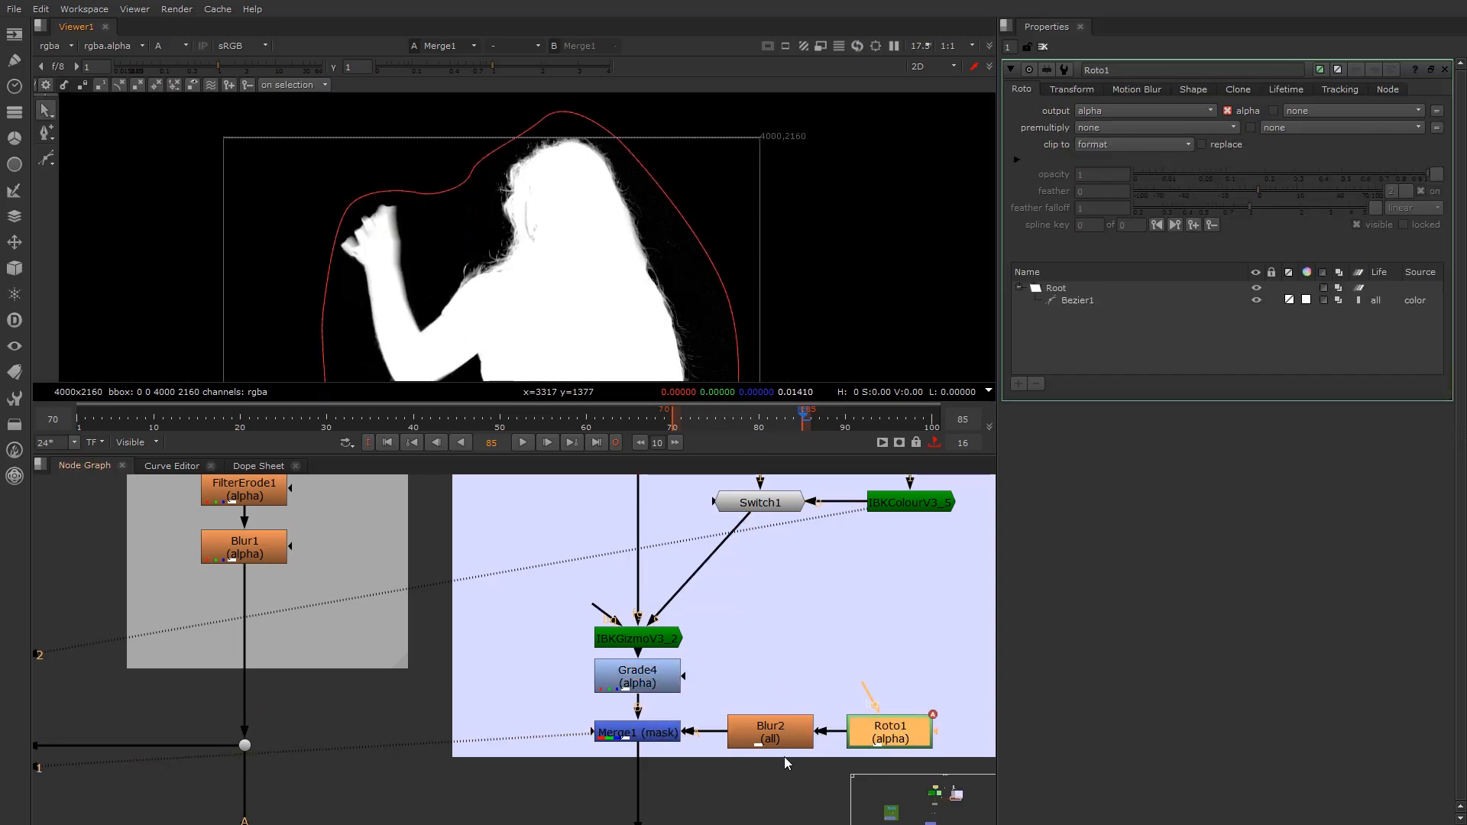
double_click(776, 741)
double_click(631, 735)
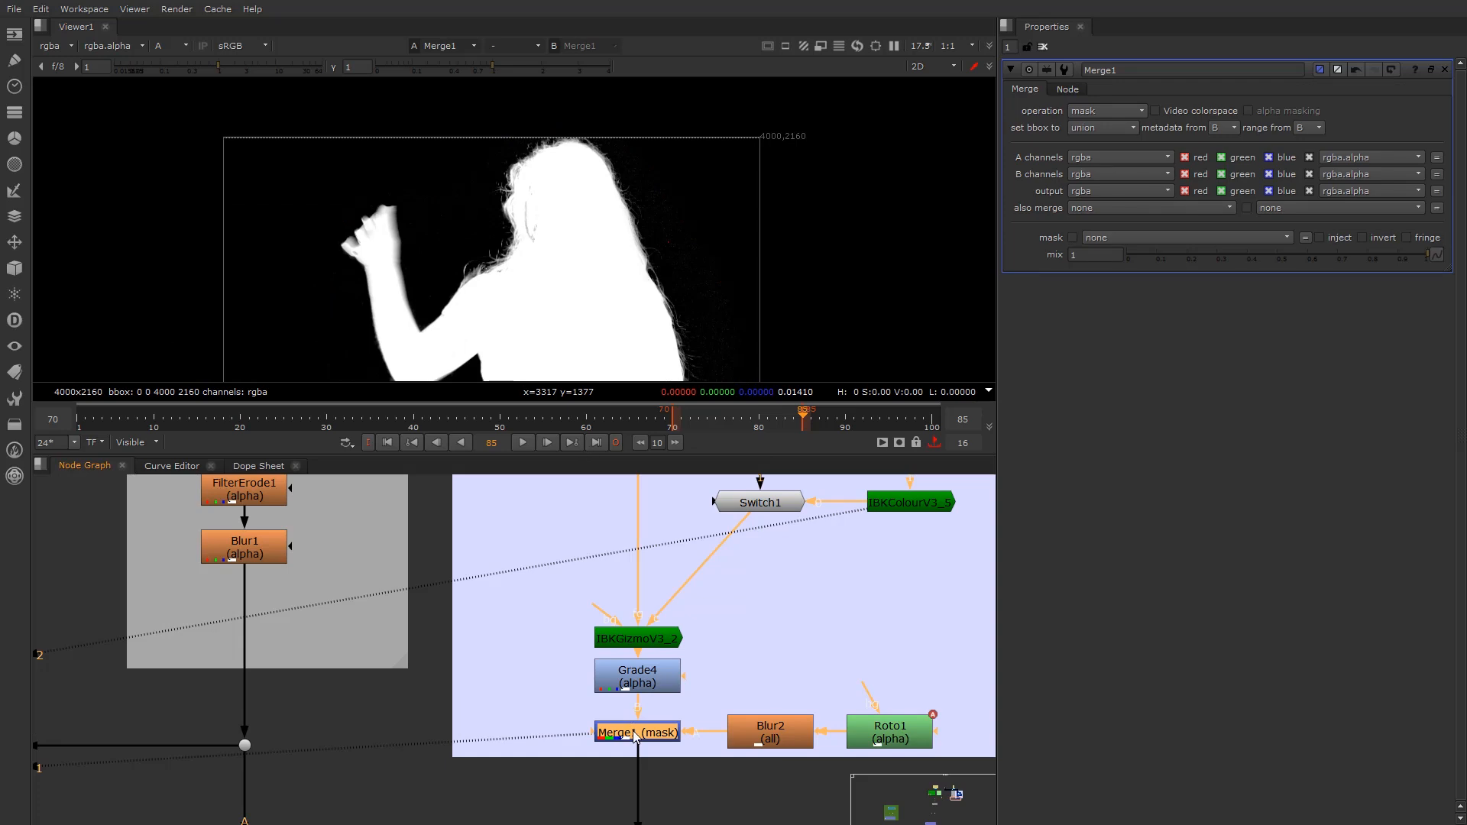
Display the Merge2 screen node beside the CREATED ALPHA label in the viewer
left_click(563, 676)
scroll(597, 204, "down", 3)
middle_click_drag(596, 204, 654, 138)
scroll(642, 767, "down", 6)
middle_click_drag(615, 669, 678, 565)
scroll(571, 718, "up", 5)
left_click(734, 717)
key("1")
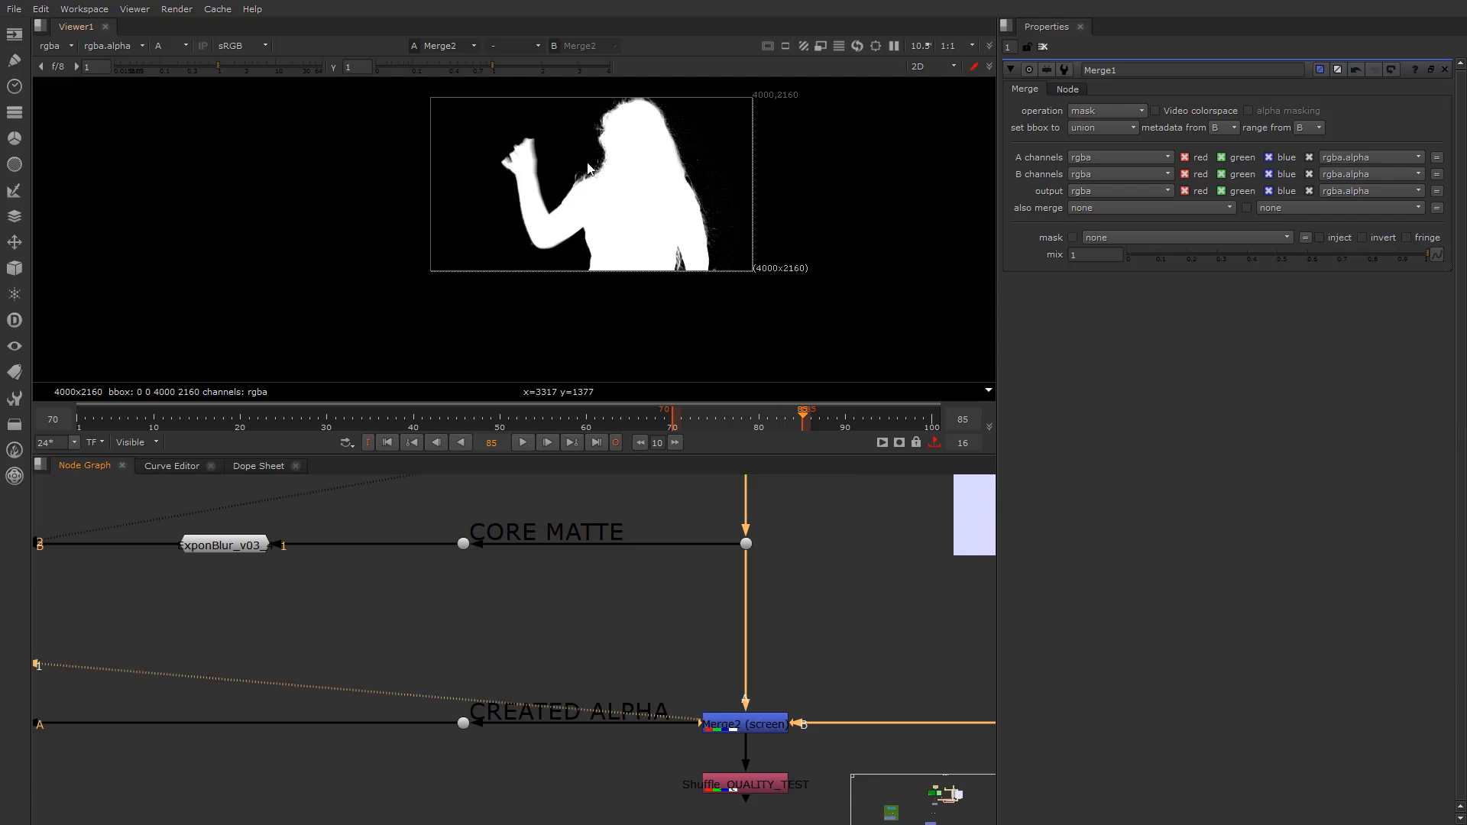
Magnify the hair edge of the matte and toggle Merge2 off and on repeatedly to compare the alpha with and without it
scroll(593, 177, "up", 8)
left_click(756, 728)
key("d")
key("d")
key("d")
key("d")
key("d")
key("d")
key("d")
key("d")
key("d")
key("d")
scroll(719, 745, "down", 2)
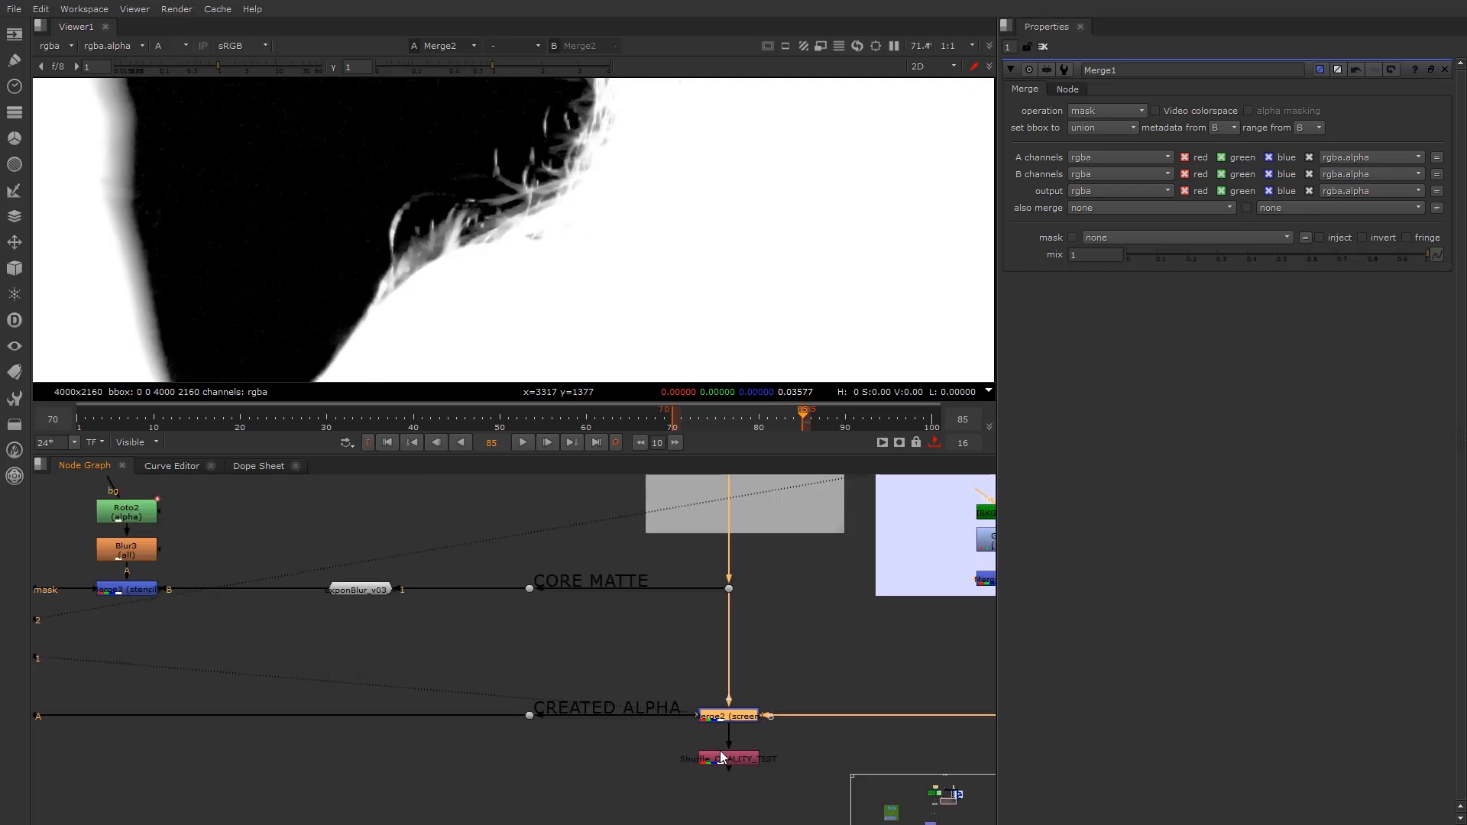
Display Shuffle_QUALITY_TEST below Merge2, open its properties and switch the viewer from alpha to RGB
scroll(711, 745, "up", 2)
left_click(698, 736)
key("1")
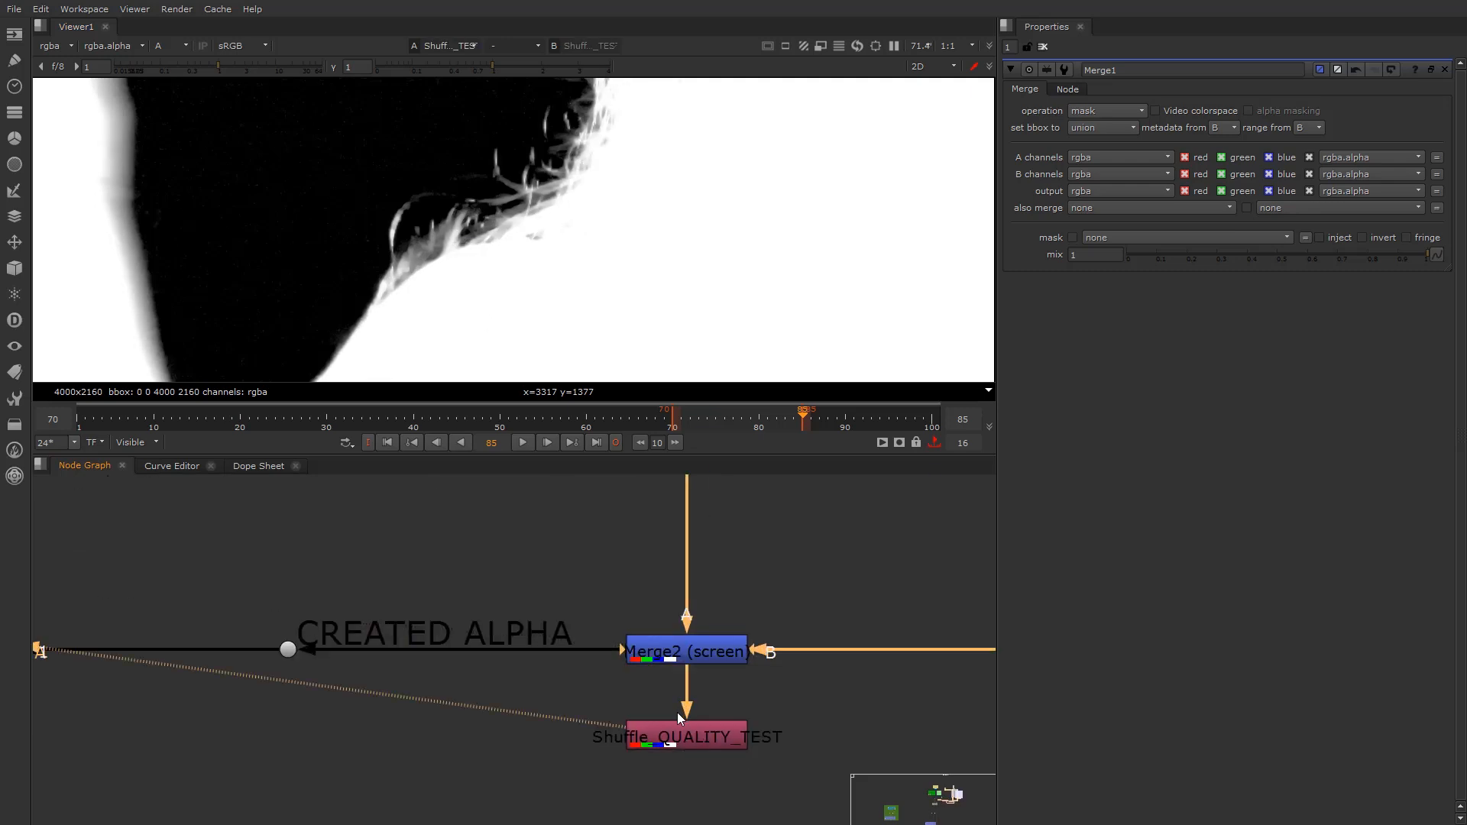
double_click(677, 738)
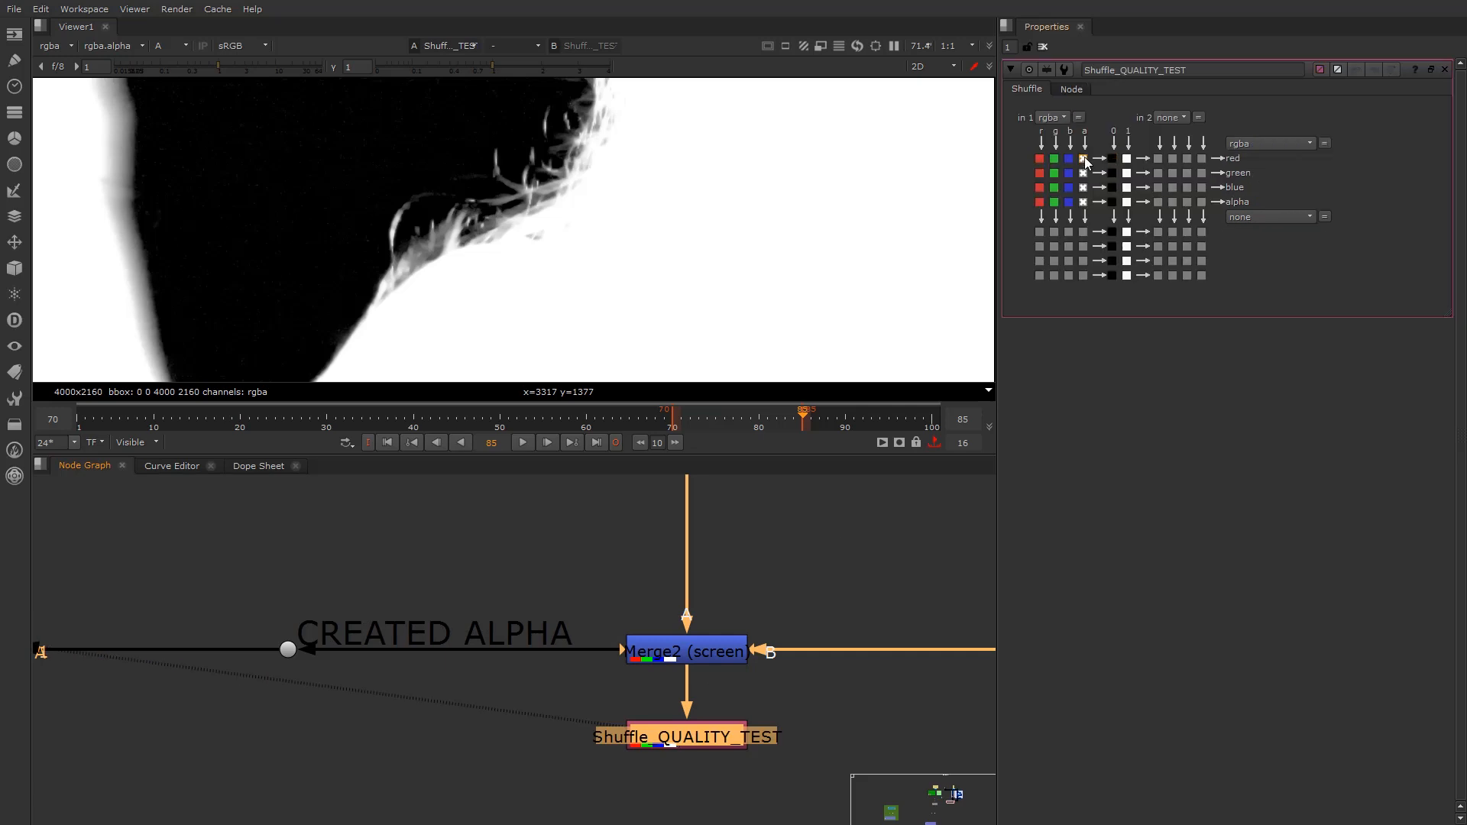
left_click(179, 43)
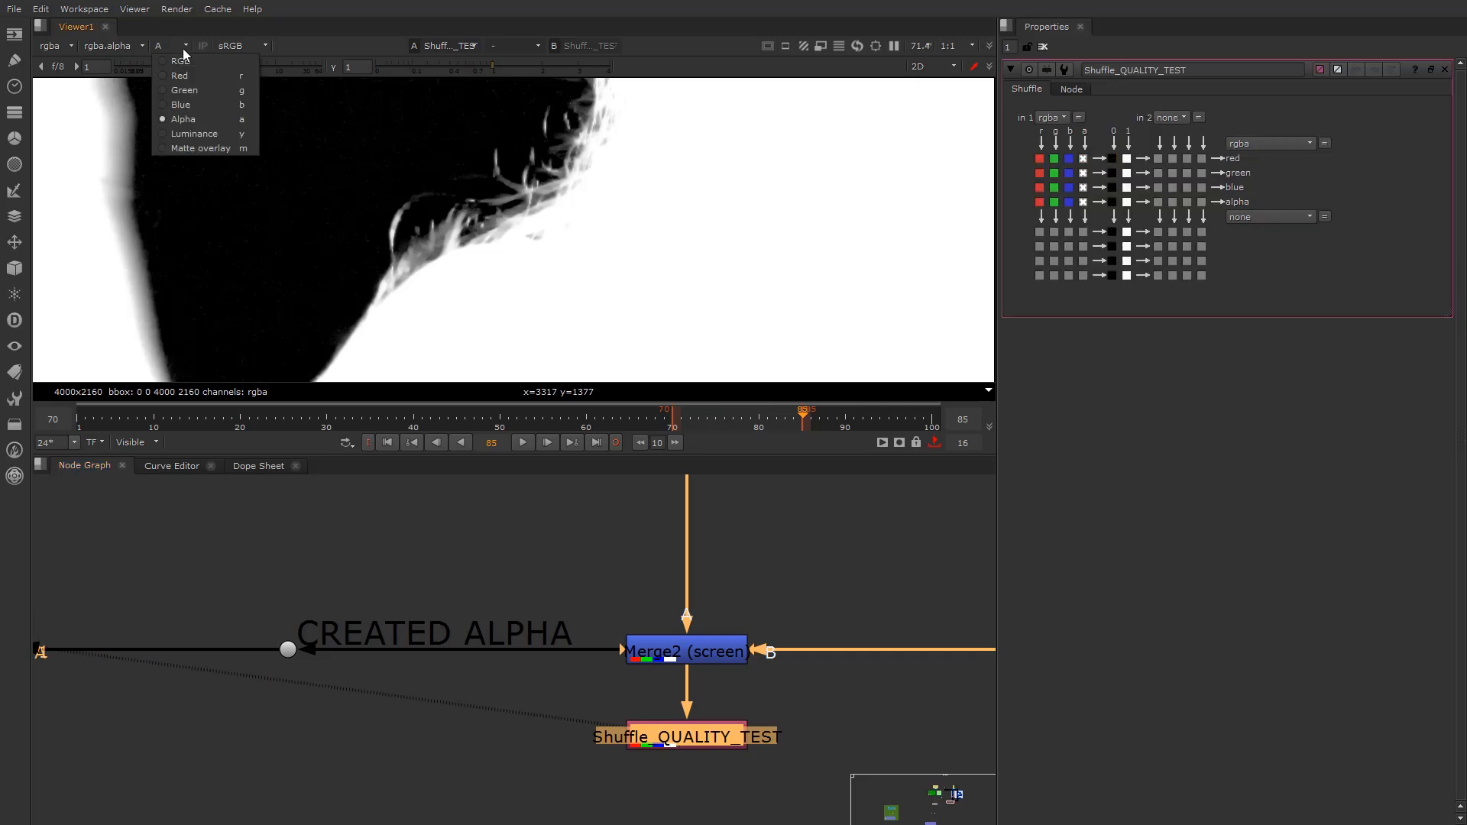
left_click(191, 67)
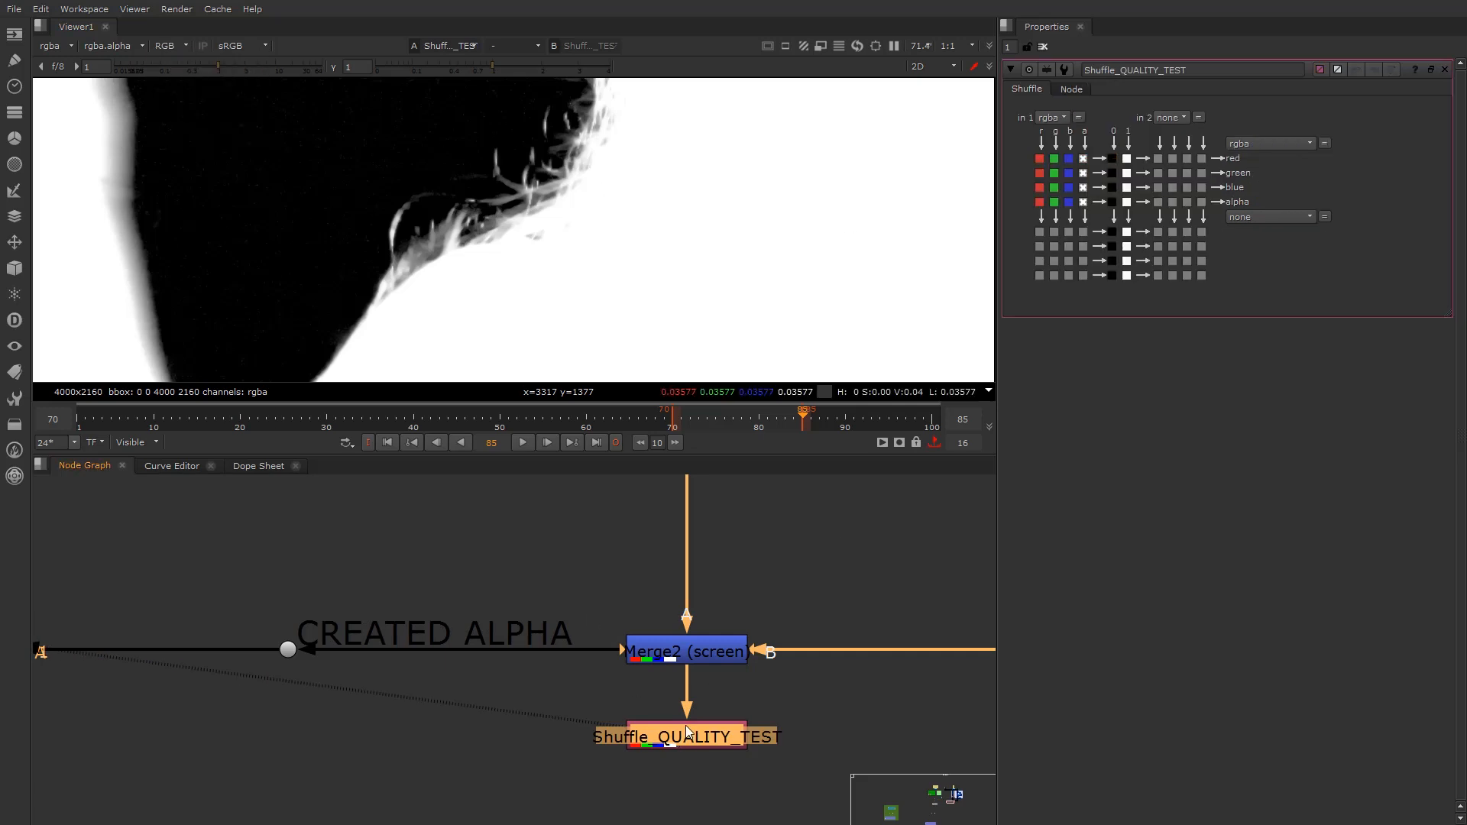
Connect the green-screen plate Read1 to the second viewer input alongside Shuffle_QUALITY_TEST
left_click(667, 690)
scroll(659, 679, "down", 8)
middle_click_drag(608, 587, 603, 752)
scroll(569, 596, "up", 3)
left_click(494, 621)
key("2")
left_click(516, 584)
key("1")
Magnify the fine hair strands and alternate between the plate and the shuffled matte to compare the strand detail
key("2")
scroll(536, 232, "down", 2)
key("1")
scroll(450, 242, "up", 4)
key("2")
key("1")
key("2")
key("1")
key("2")
scroll(512, 244, "up", 3)
key("1")
key("2")
key("1")
key("2")
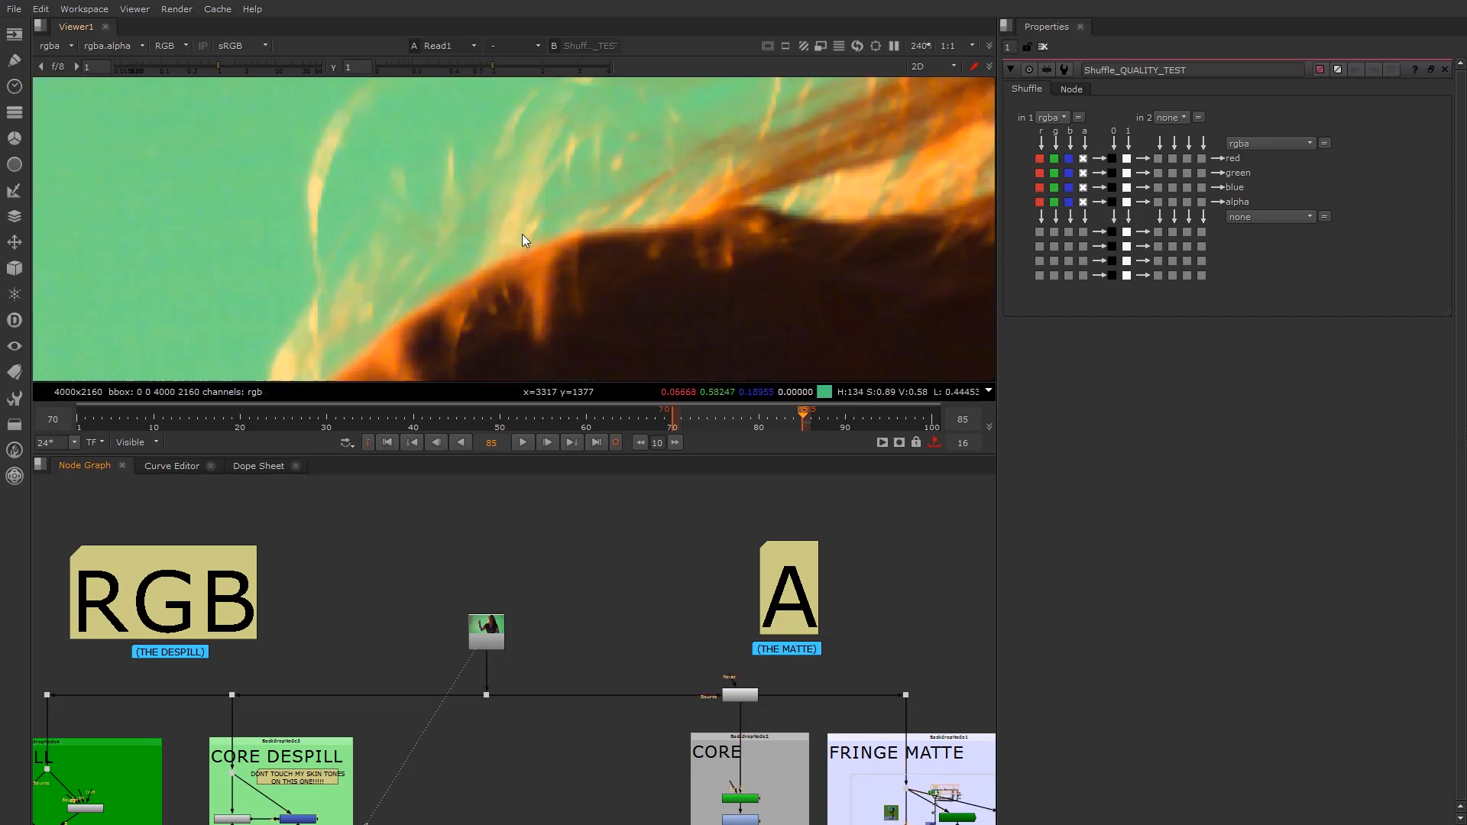
key("1")
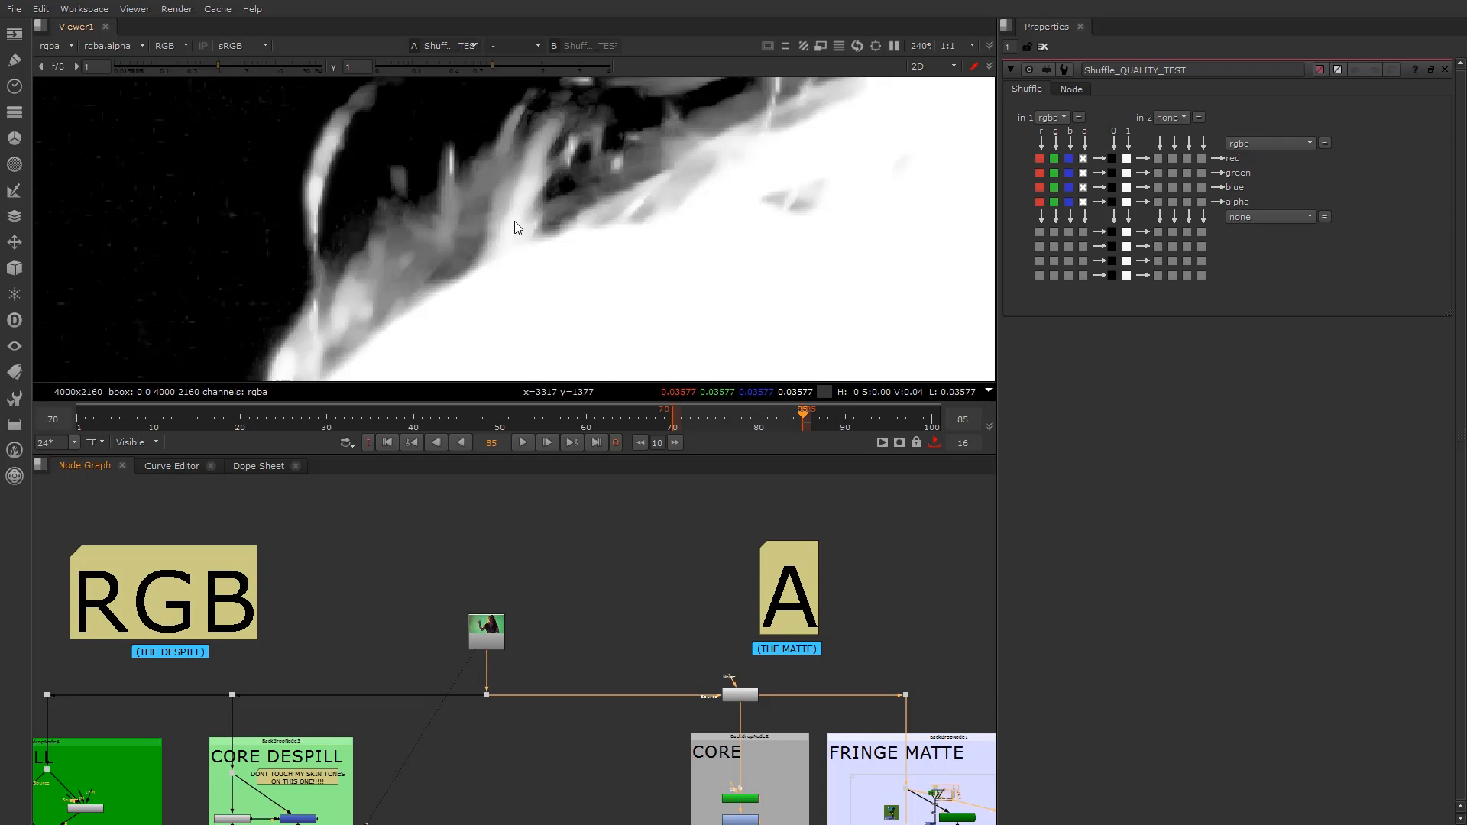
key("2")
key("1")
key("2")
key("1")
key("2")
key("1")
key("2")
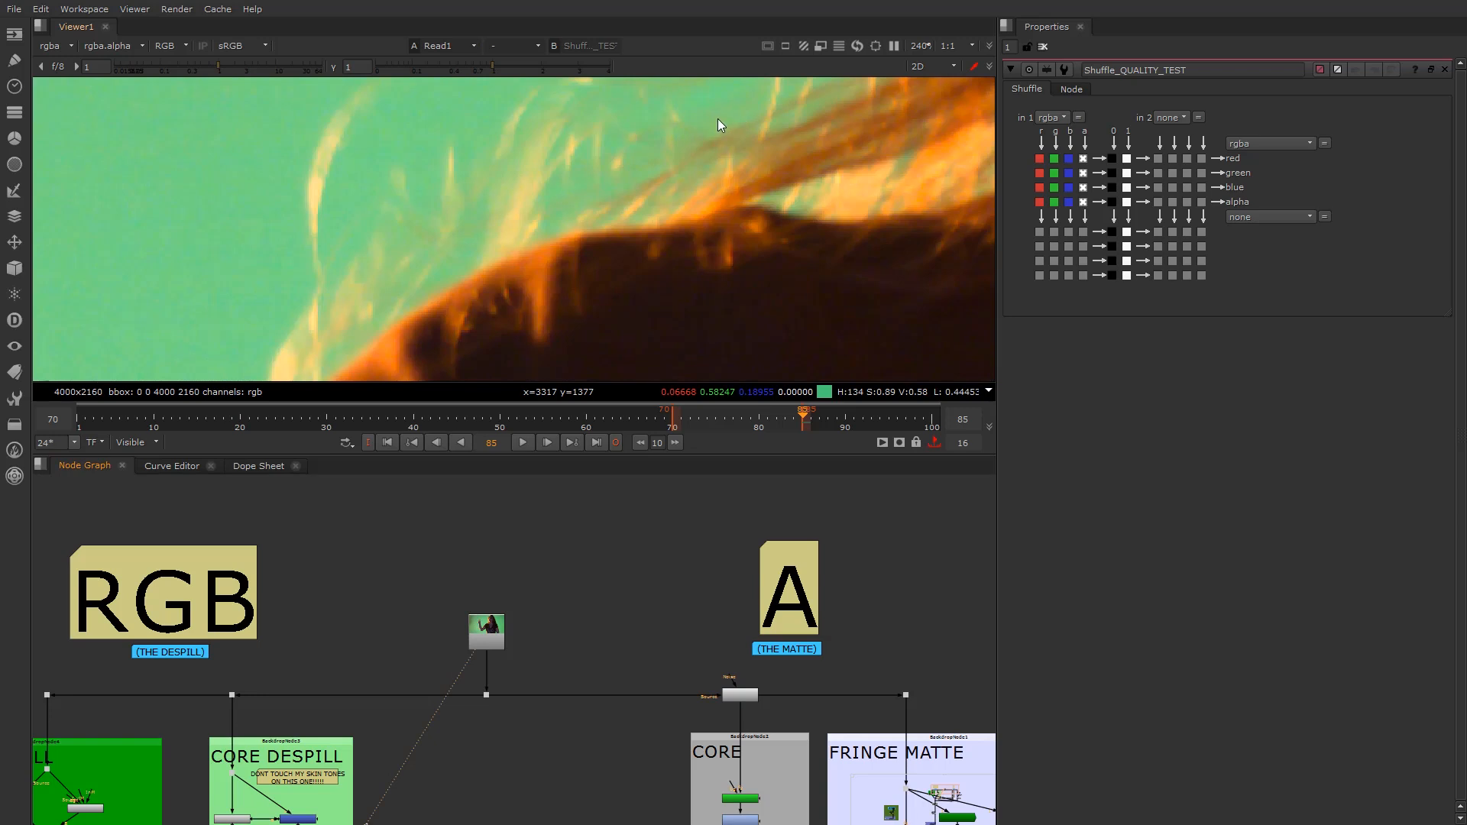
key("1")
Compare the plate and the matte along the dark hair edge down to the shoulder by alternating the two viewer inputs
scroll(791, 226, "down", 8)
middle_click_drag(792, 227, 451, 327)
middle_click_drag(710, 230, 611, 214)
scroll(617, 211, "up", 3)
scroll(604, 212, "up", 2)
key("2")
key("1")
key("2")
middle_click_drag(549, 317, 502, 171)
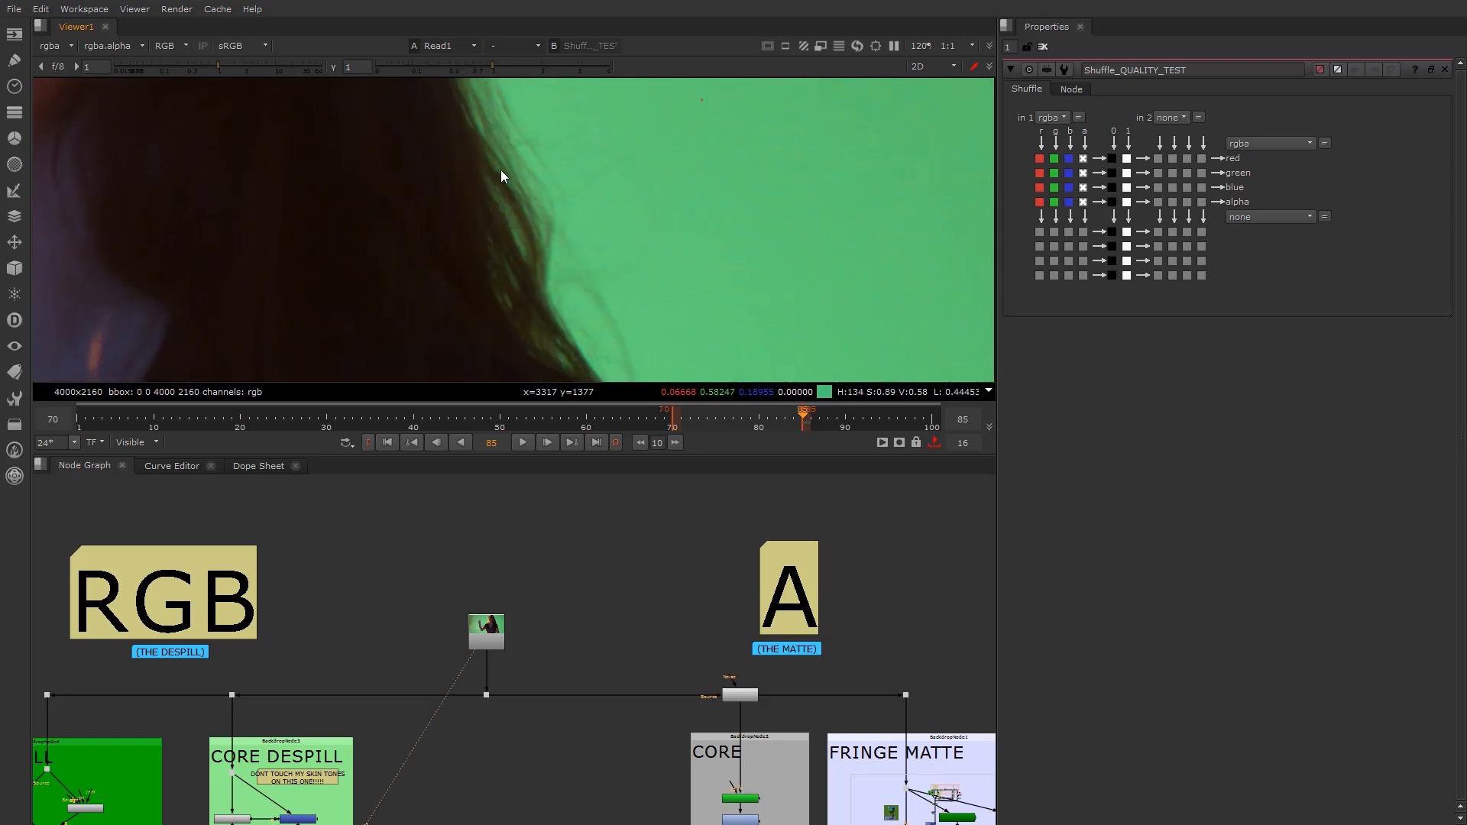
key("1")
middle_click_drag(530, 257, 521, 149)
key("2")
scroll(584, 275, "down", 2)
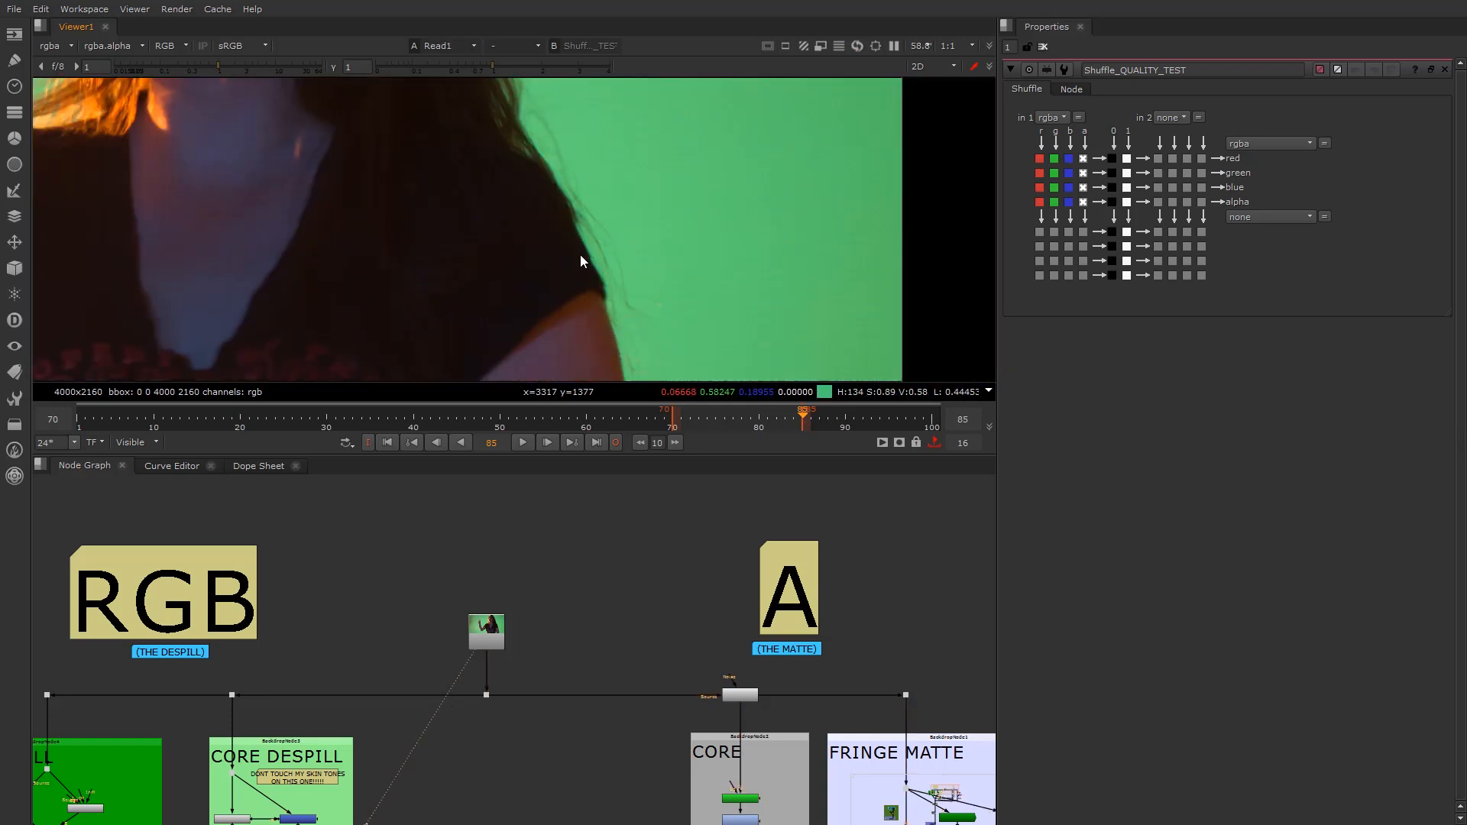
key("1")
key("2")
key("1")
key("2")
scroll(366, 268, "down", 5)
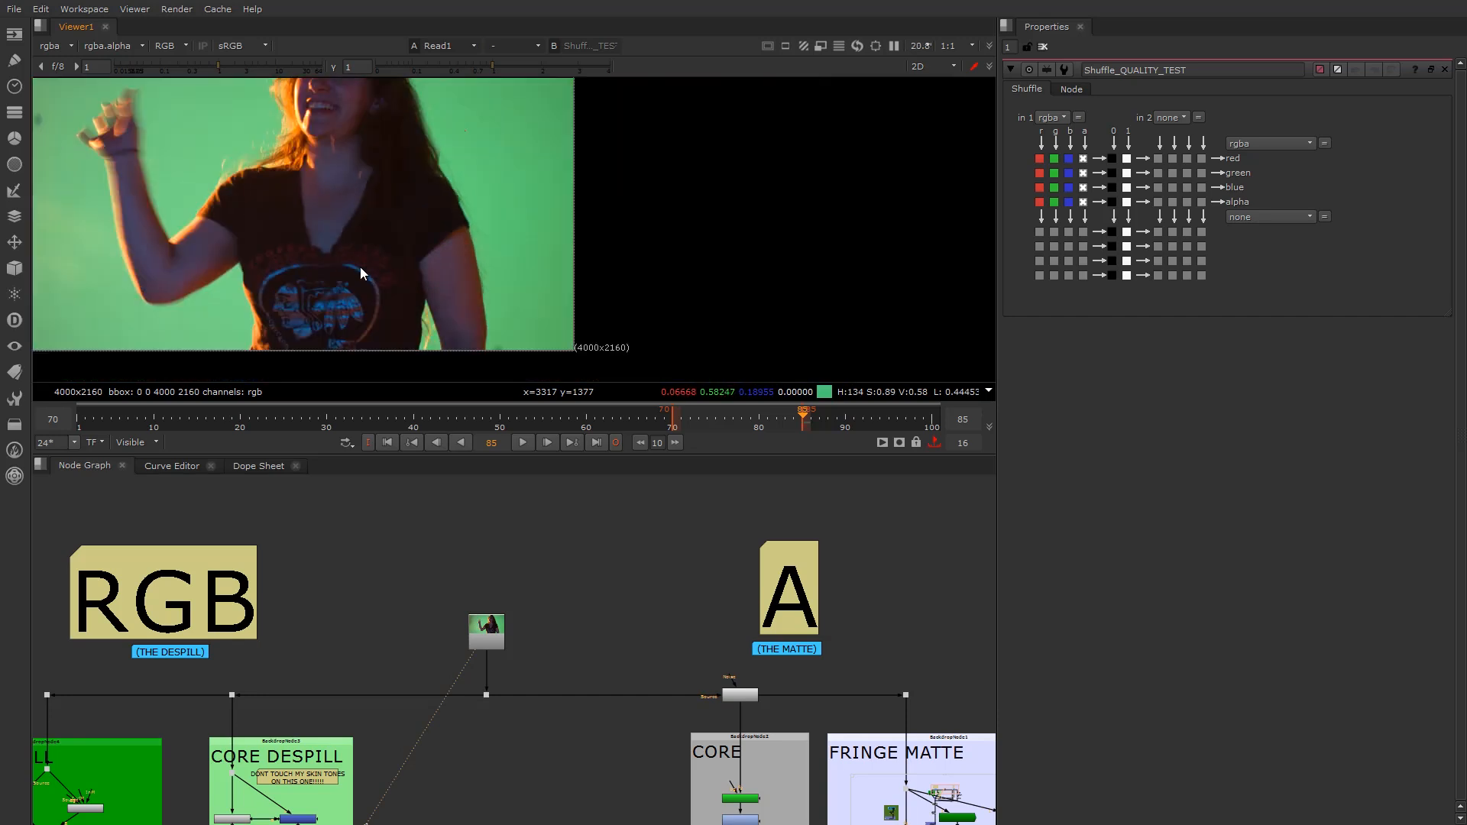
Display Keymix1 of the EDGE DESPILL group in the viewer
scroll(550, 667, "down", 3)
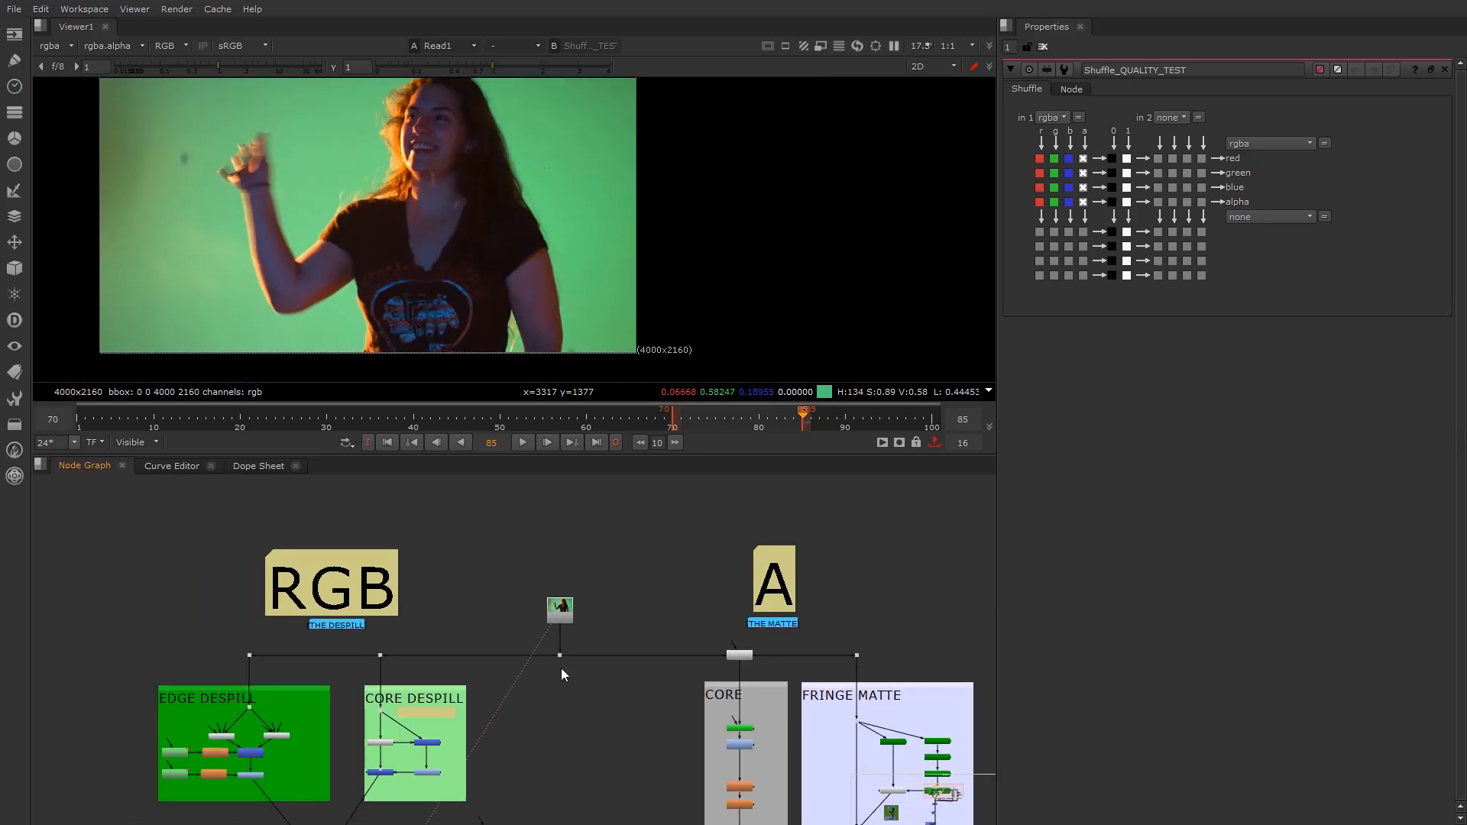
middle_click_drag(577, 755, 631, 706)
scroll(702, 657, "up", 2)
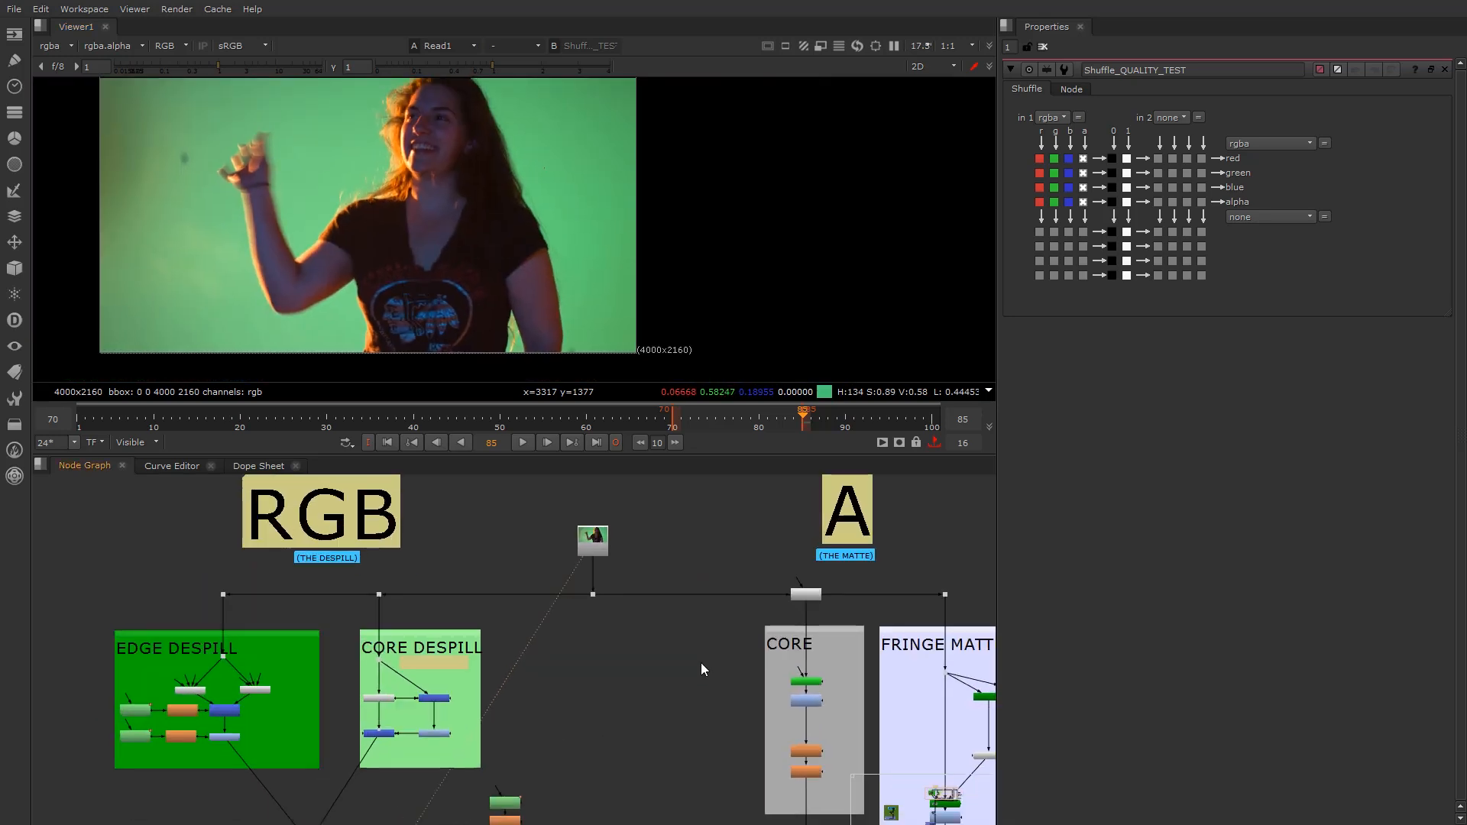
middle_click_drag(448, 612, 536, 575)
middle_click_drag(375, 612, 304, 599)
middle_click_drag(205, 598, 364, 638)
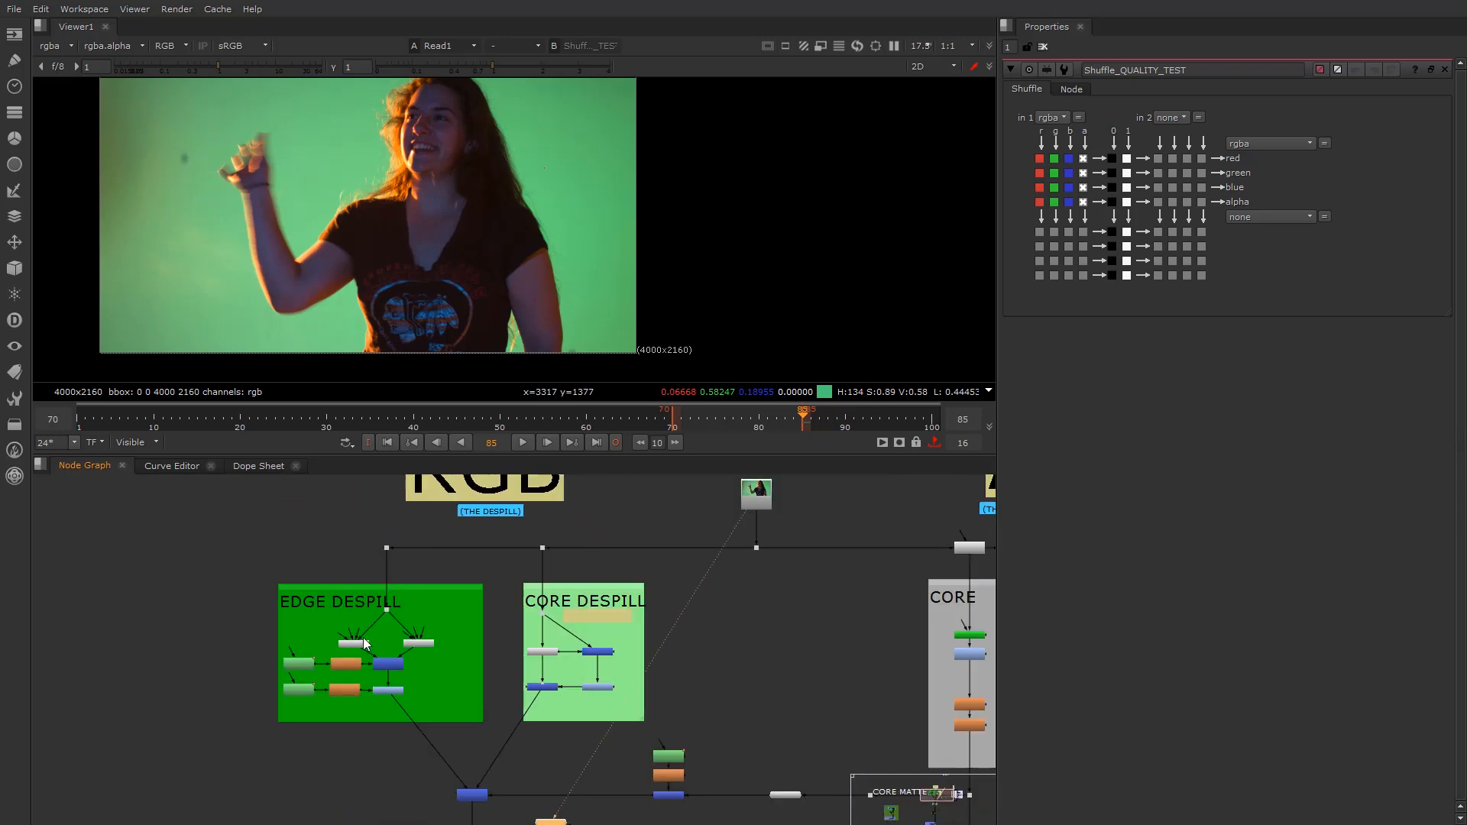
scroll(364, 637, "up", 5)
left_click(341, 652)
left_click(432, 707)
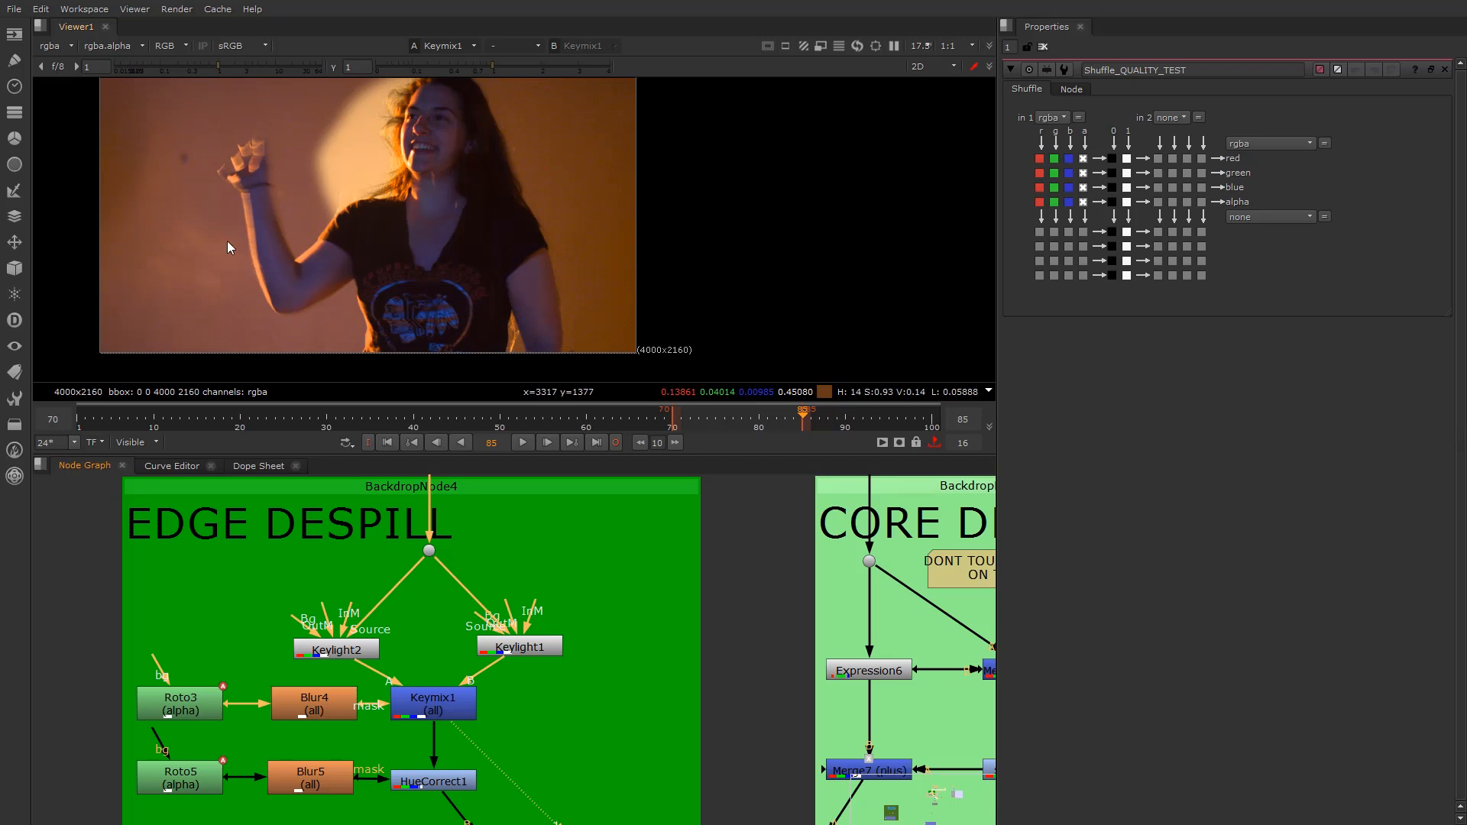
Open Keylight2 and Keylight1 in turn and examine their Screen Colour and Alpha Bias values
double_click(350, 655)
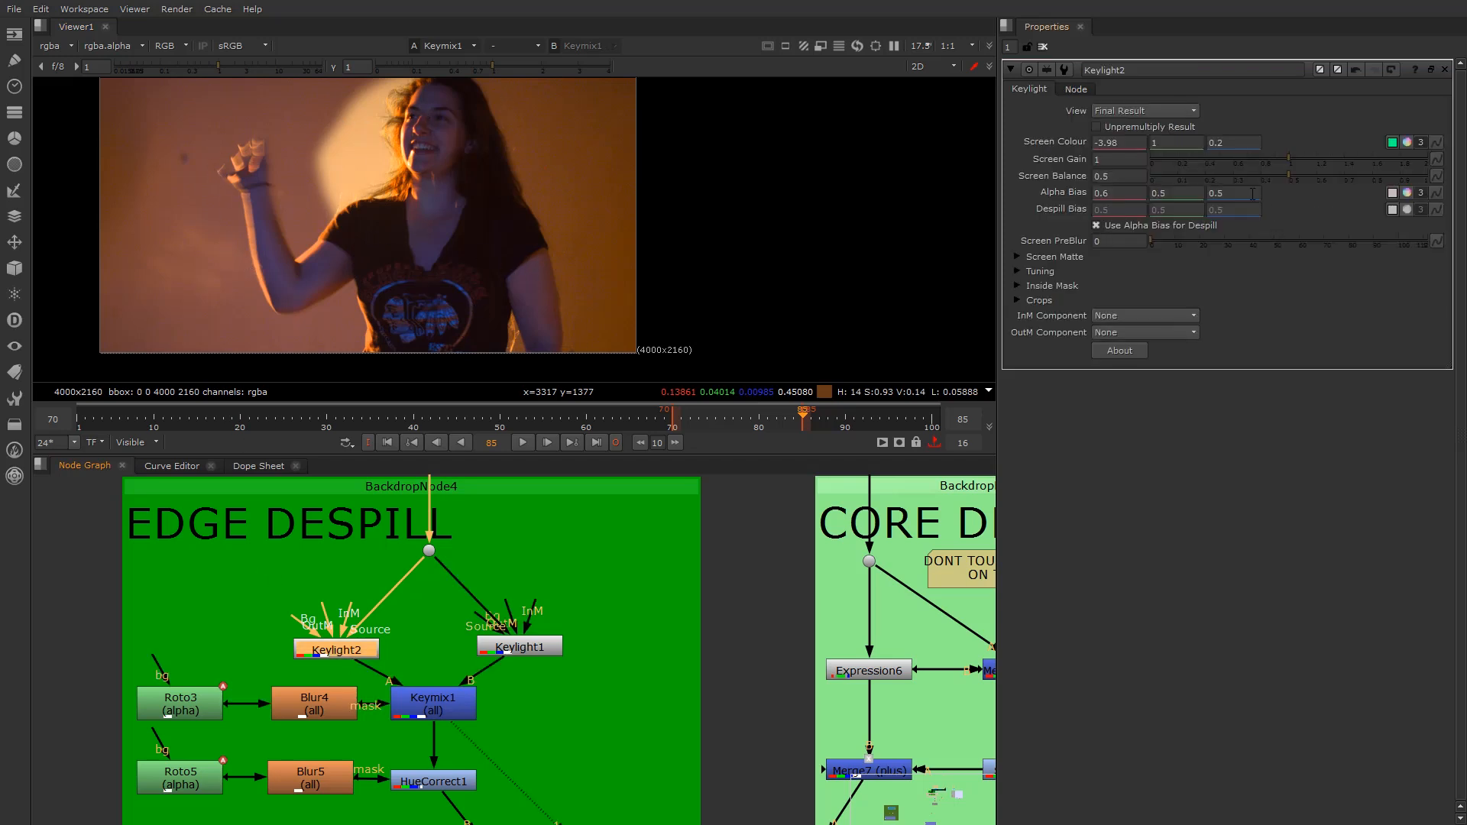
left_click(1093, 151)
left_click(1238, 145)
double_click(520, 651)
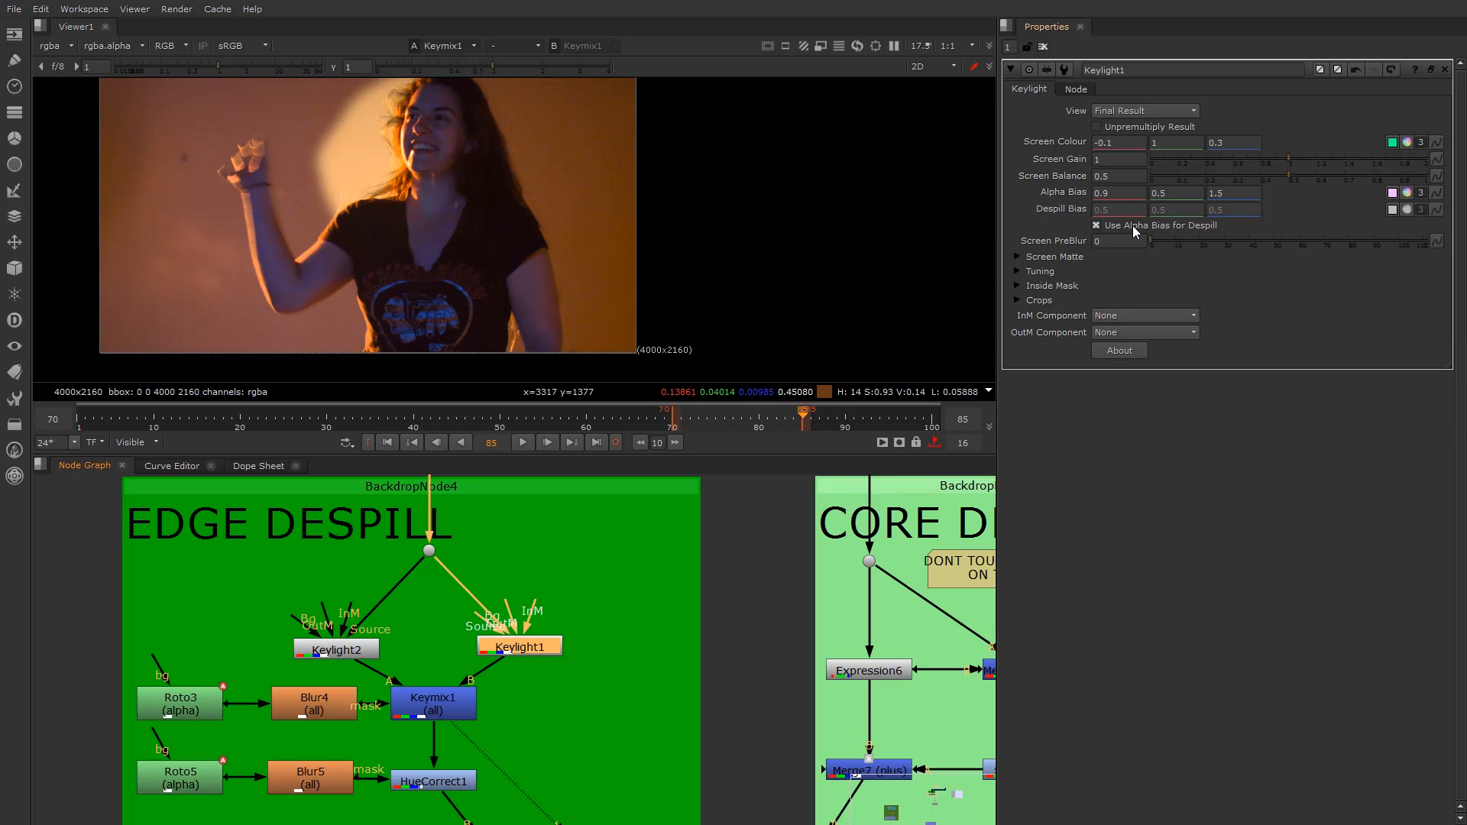
left_click(1109, 196)
Alternate between the properties of Keylight2 and Keylight1 to compare their despill settings
double_click(320, 648)
double_click(516, 651)
double_click(354, 648)
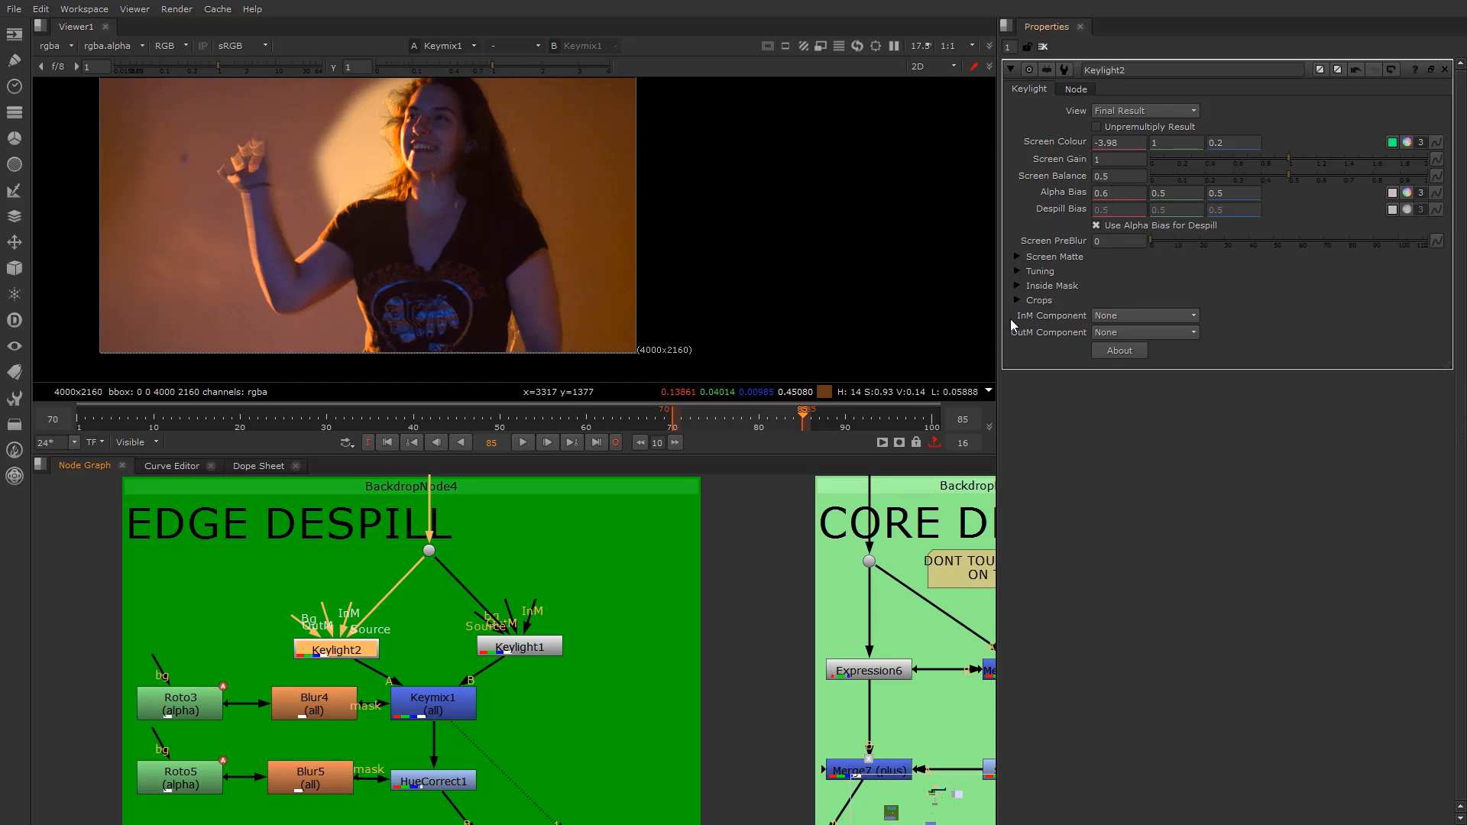
left_click(501, 648)
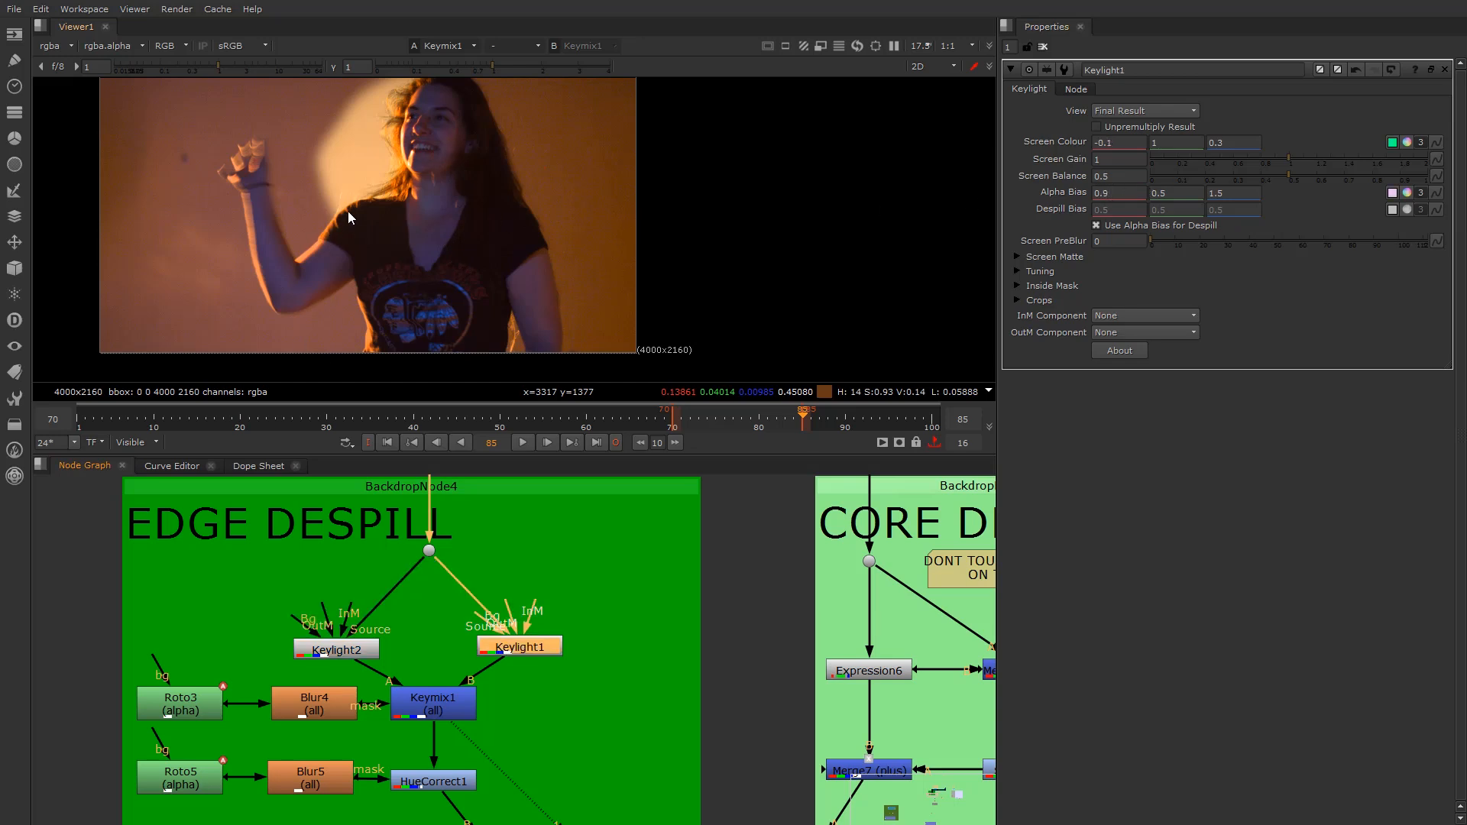
Display Merge7, Expression6 and Merge6 of the CORE DESPILL group in the viewer in turn
scroll(415, 562, "down", 2)
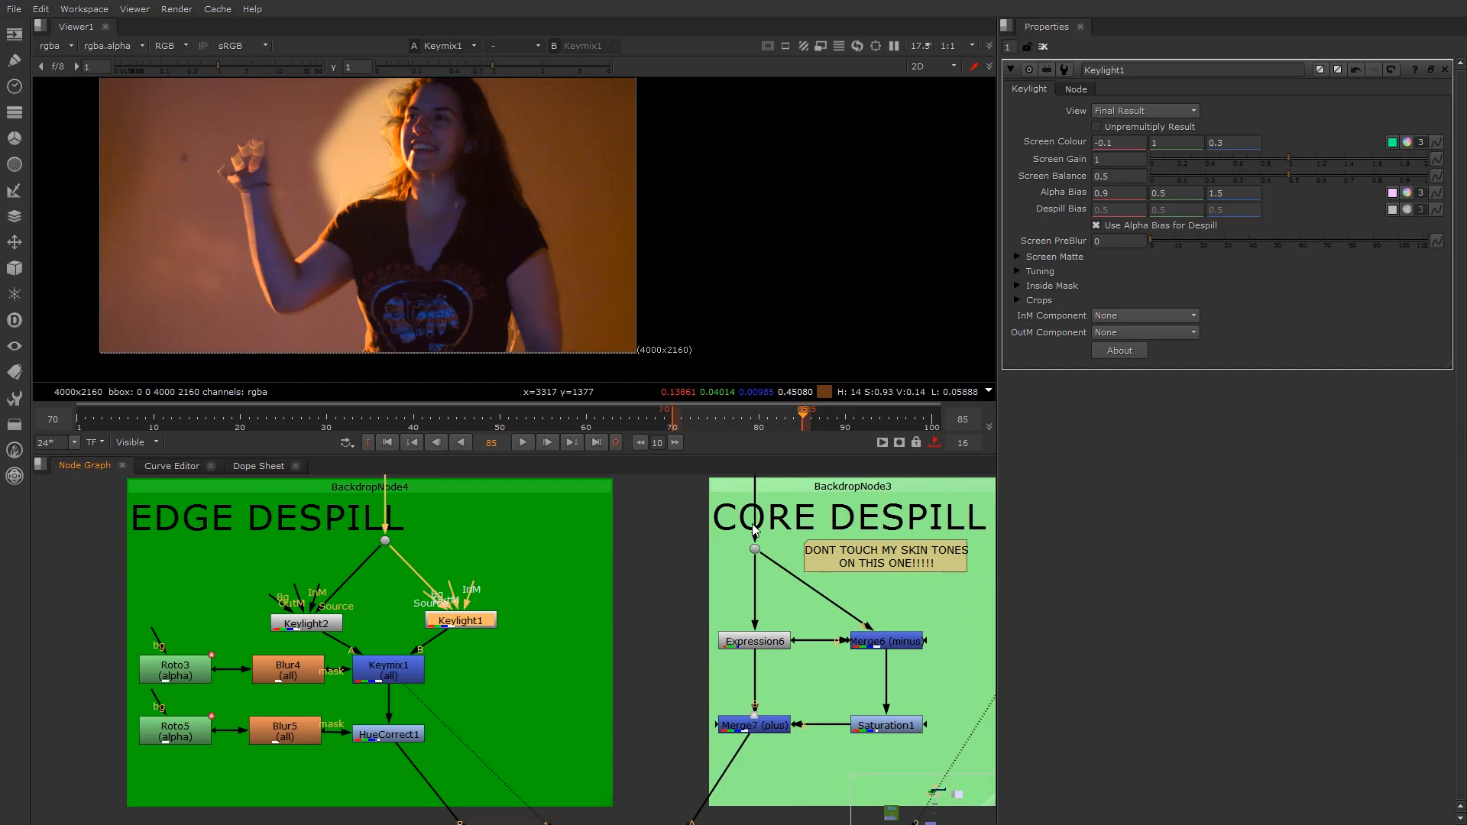
middle_click_drag(763, 638, 541, 648)
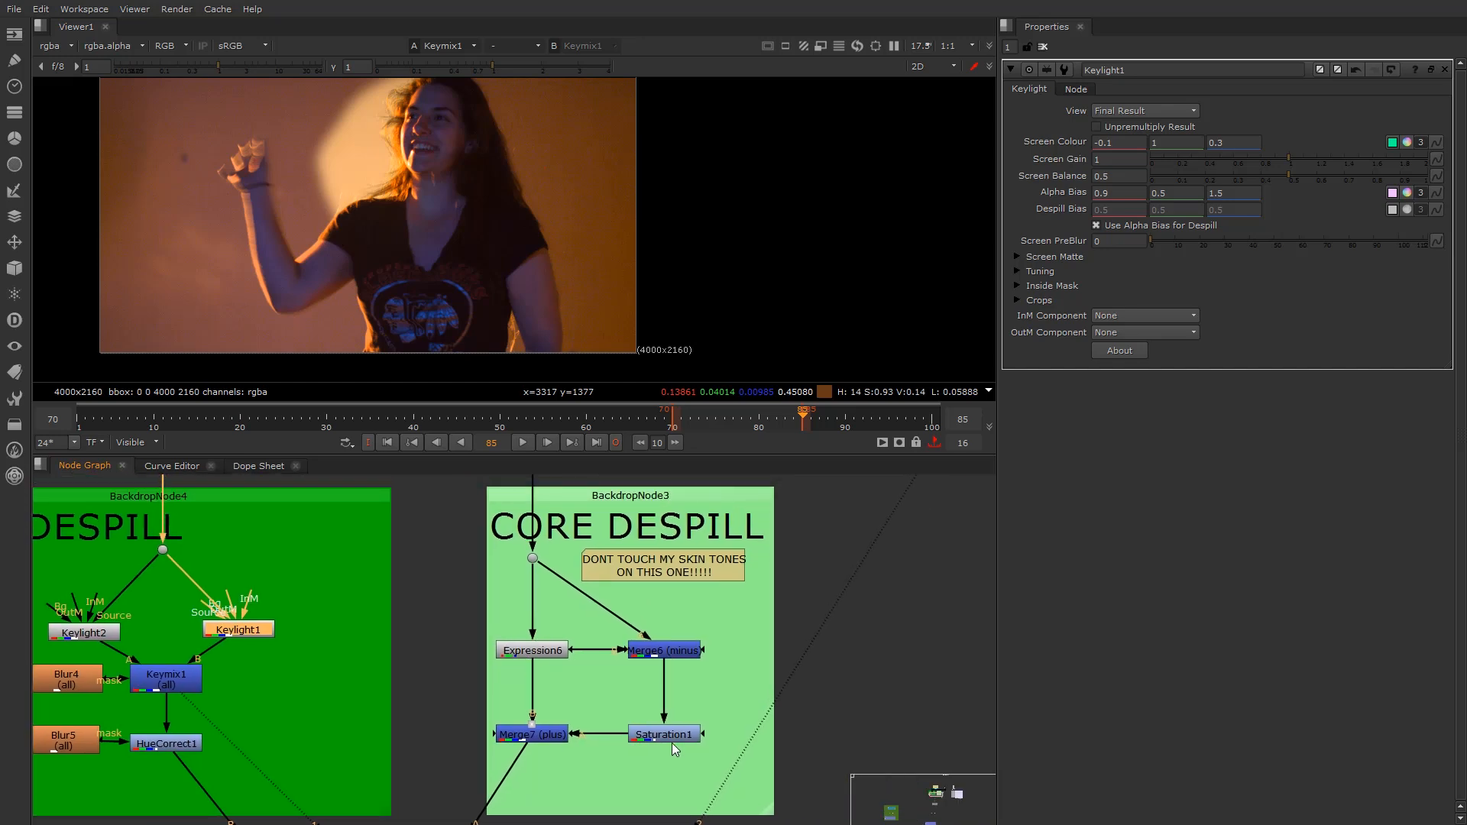
left_click(516, 734)
key("1")
scroll(571, 648, "up", 2)
left_click(521, 655)
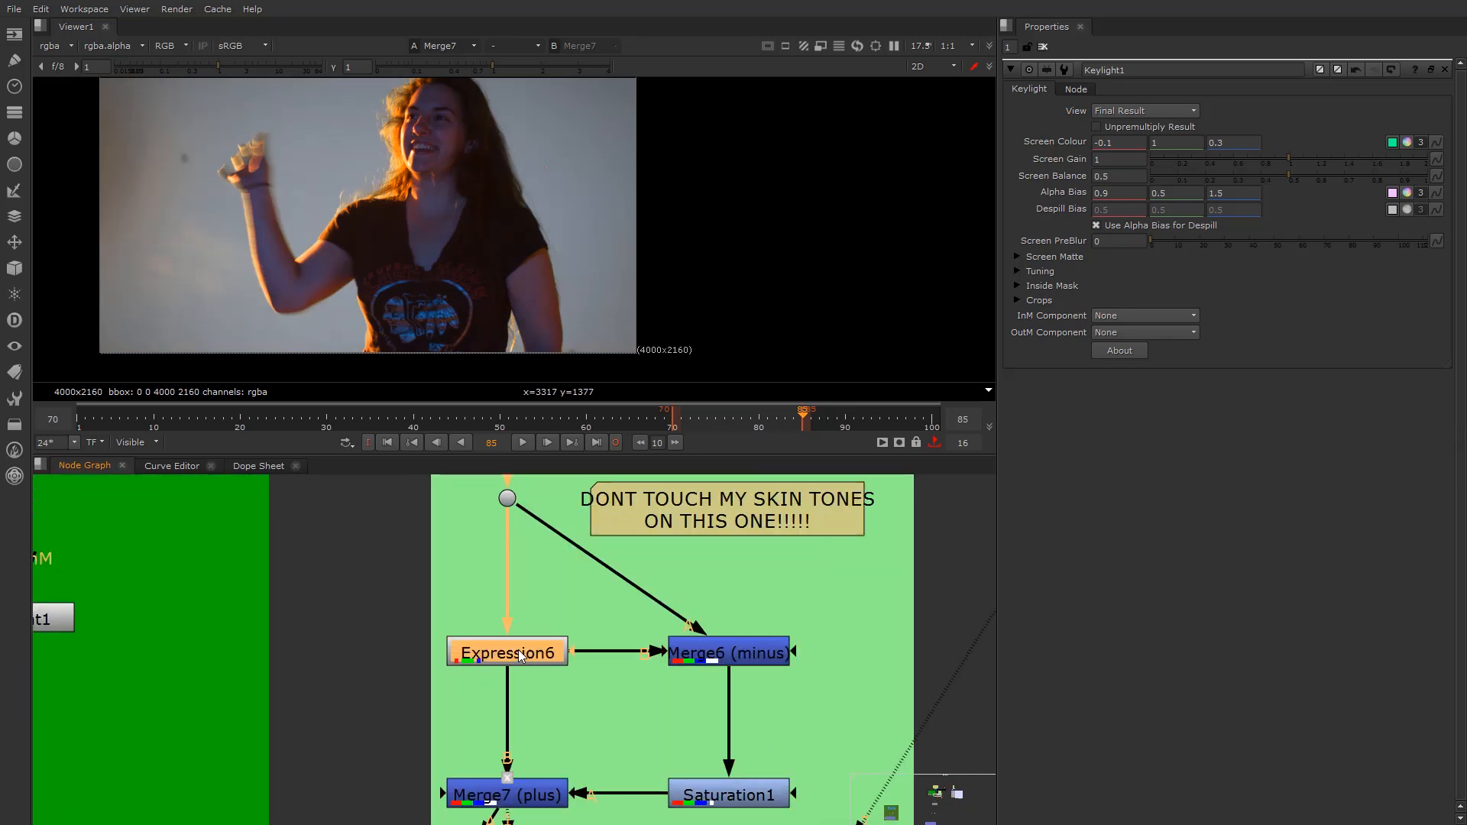
key("1")
left_click(690, 652)
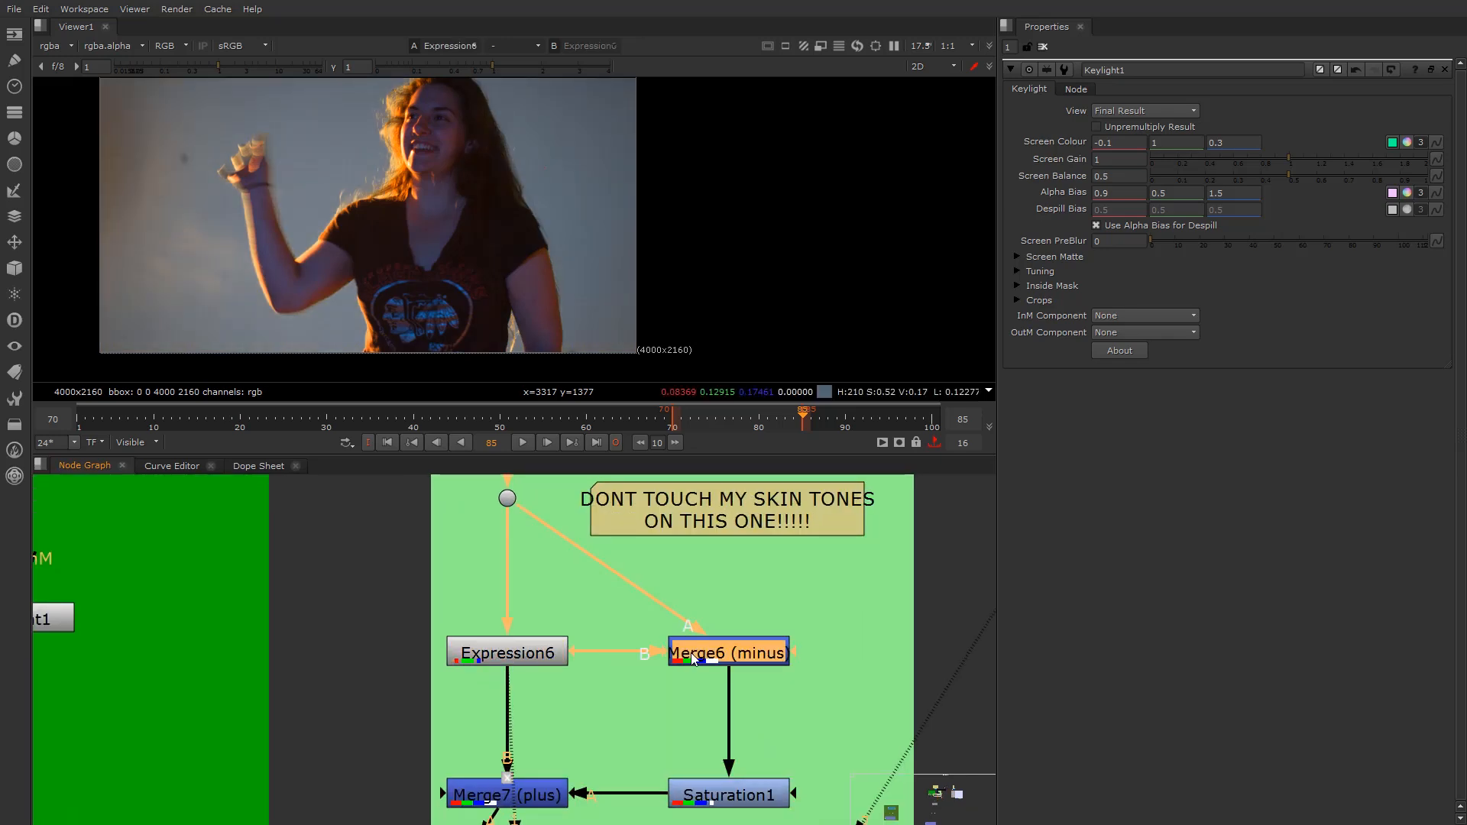
key("1")
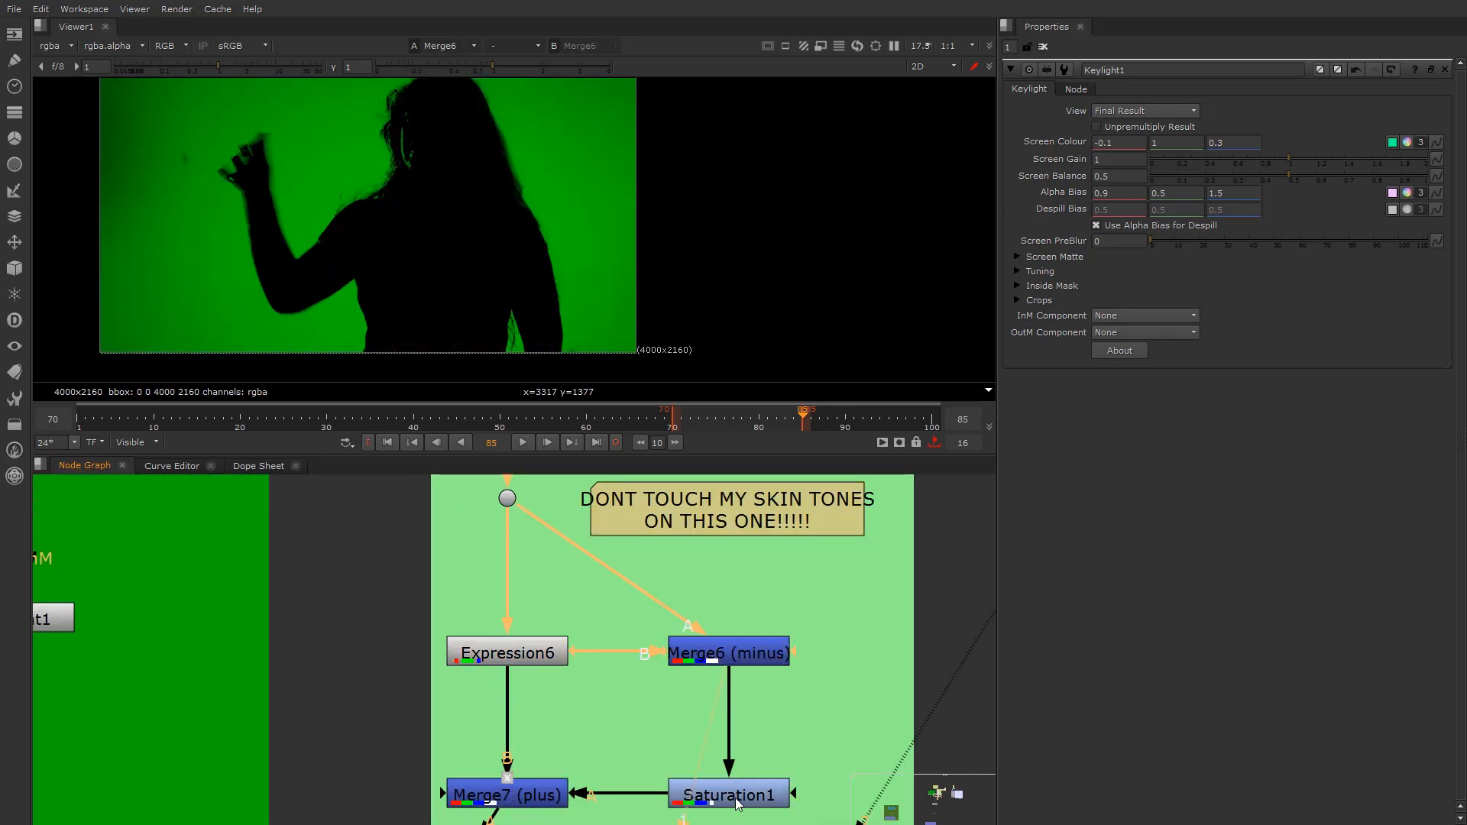
Display Saturation1 and Merge7 in the viewer in turn, and open the properties of Merge7
middle_click_drag(738, 804, 754, 769)
left_click(753, 763)
key("1")
left_click(563, 764)
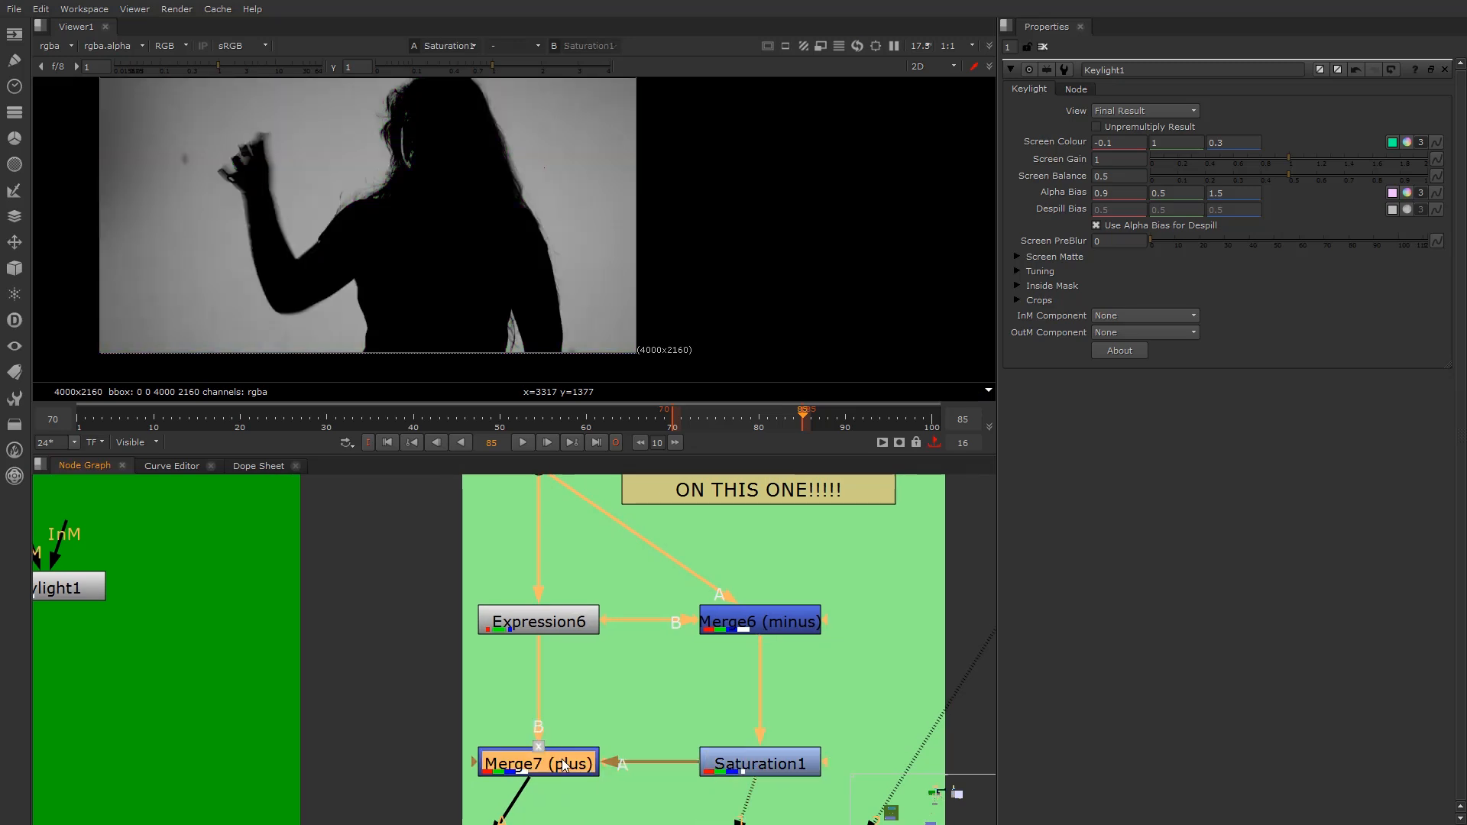
key("1")
double_click(538, 763)
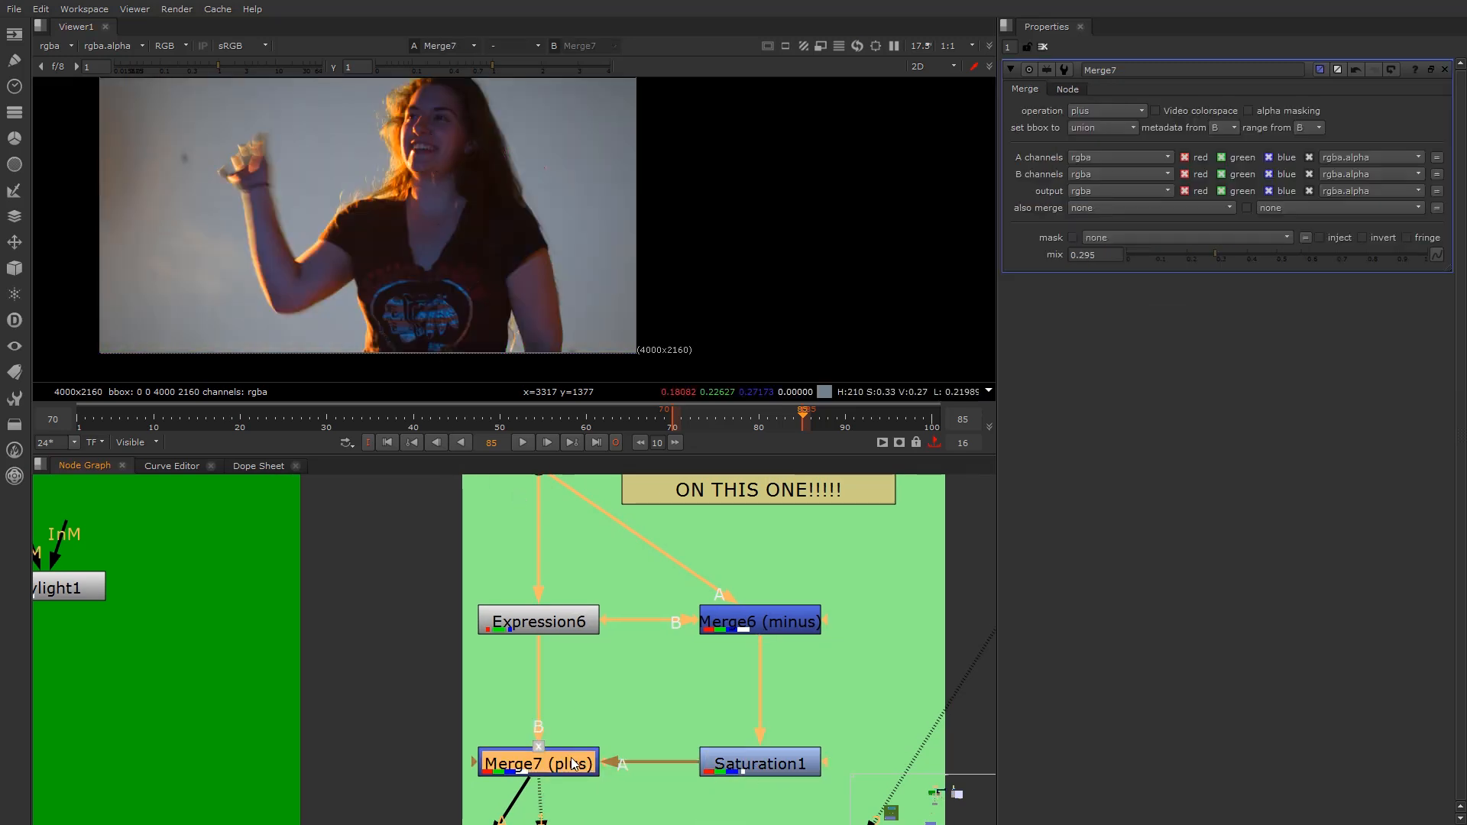
Toggle Merge7 off and on to compare the core despill, and inspect the woman's face and hair up close
key("d")
key("d")
key("d")
key("d")
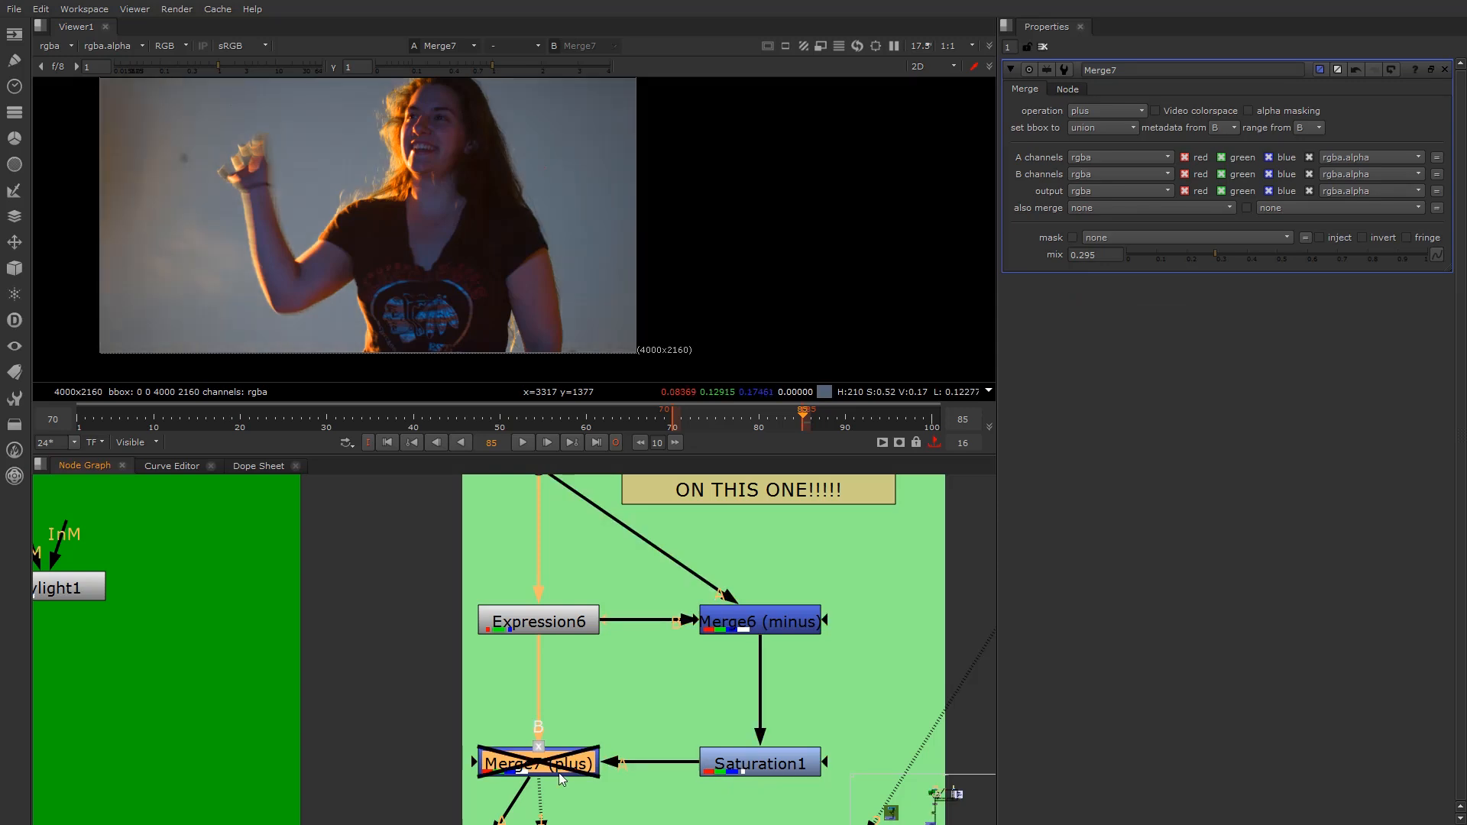
scroll(311, 199, "up", 5)
scroll(311, 200, "down", 1)
middle_click_drag(382, 214, 459, 295)
scroll(210, 208, "up", 2)
scroll(683, 234, "down", 3)
middle_click_drag(685, 234, 608, 226)
scroll(608, 226, "up", 1)
scroll(656, 154, "down", 1)
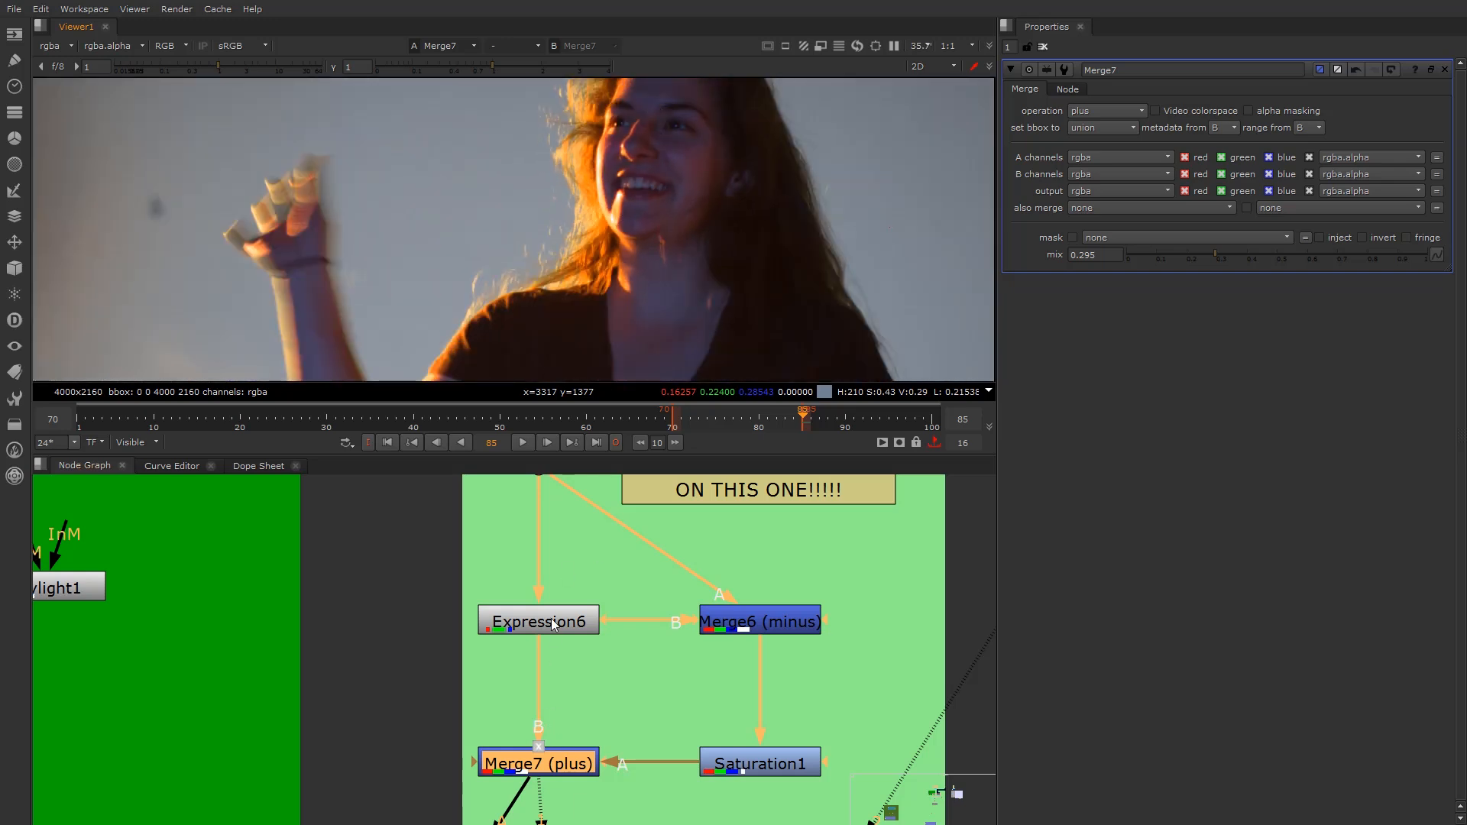
Display HueCorrect1 at the end of the EDGE DESPILL group in the viewer
scroll(532, 686, "down", 4)
middle_click_drag(467, 717, 566, 536)
scroll(529, 698, "up", 1)
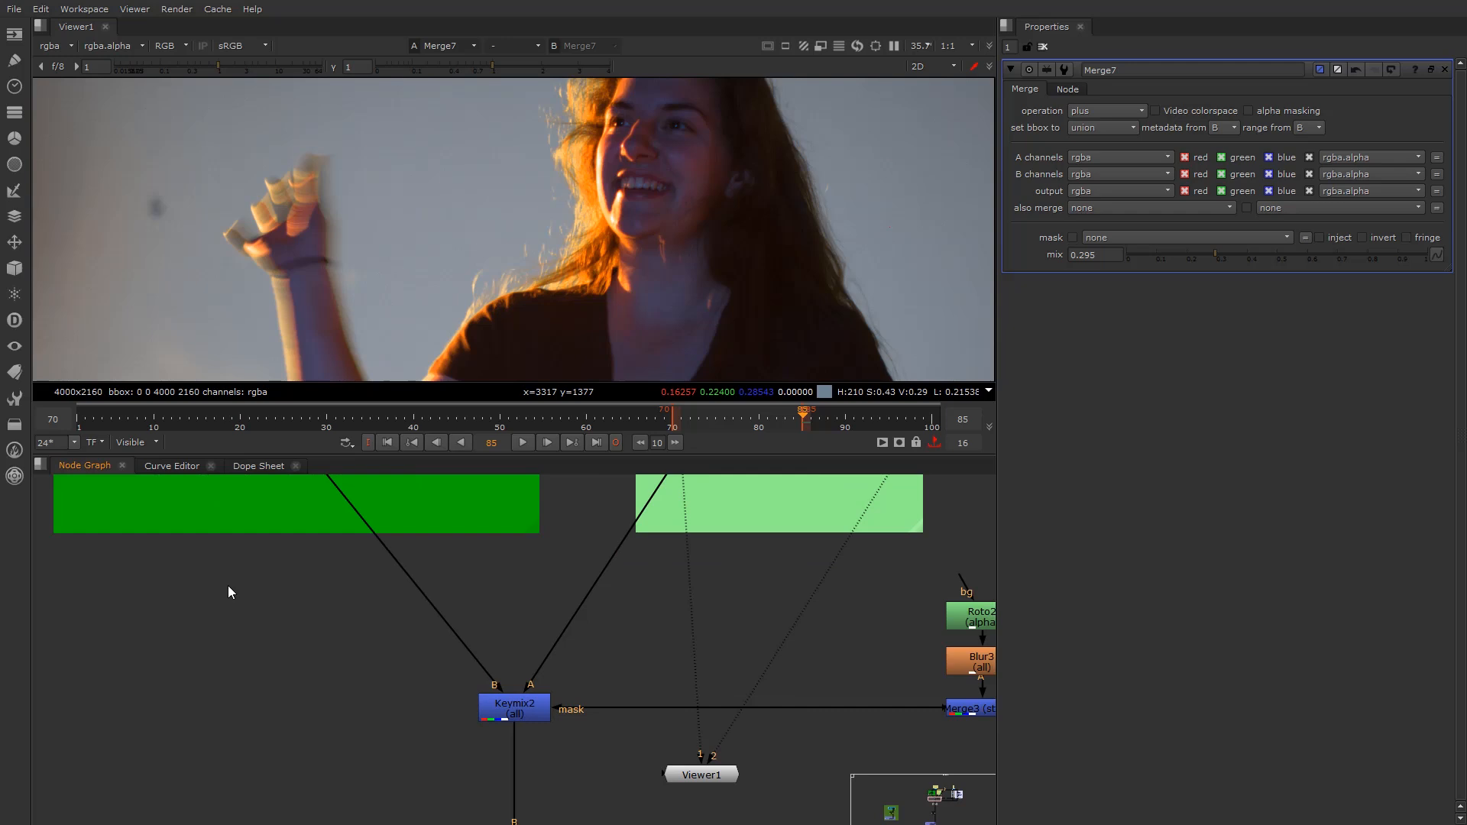
middle_click_drag(240, 596, 272, 696)
scroll(272, 696, "down", 2)
scroll(318, 620, "up", 2)
left_click(304, 633)
key("1")
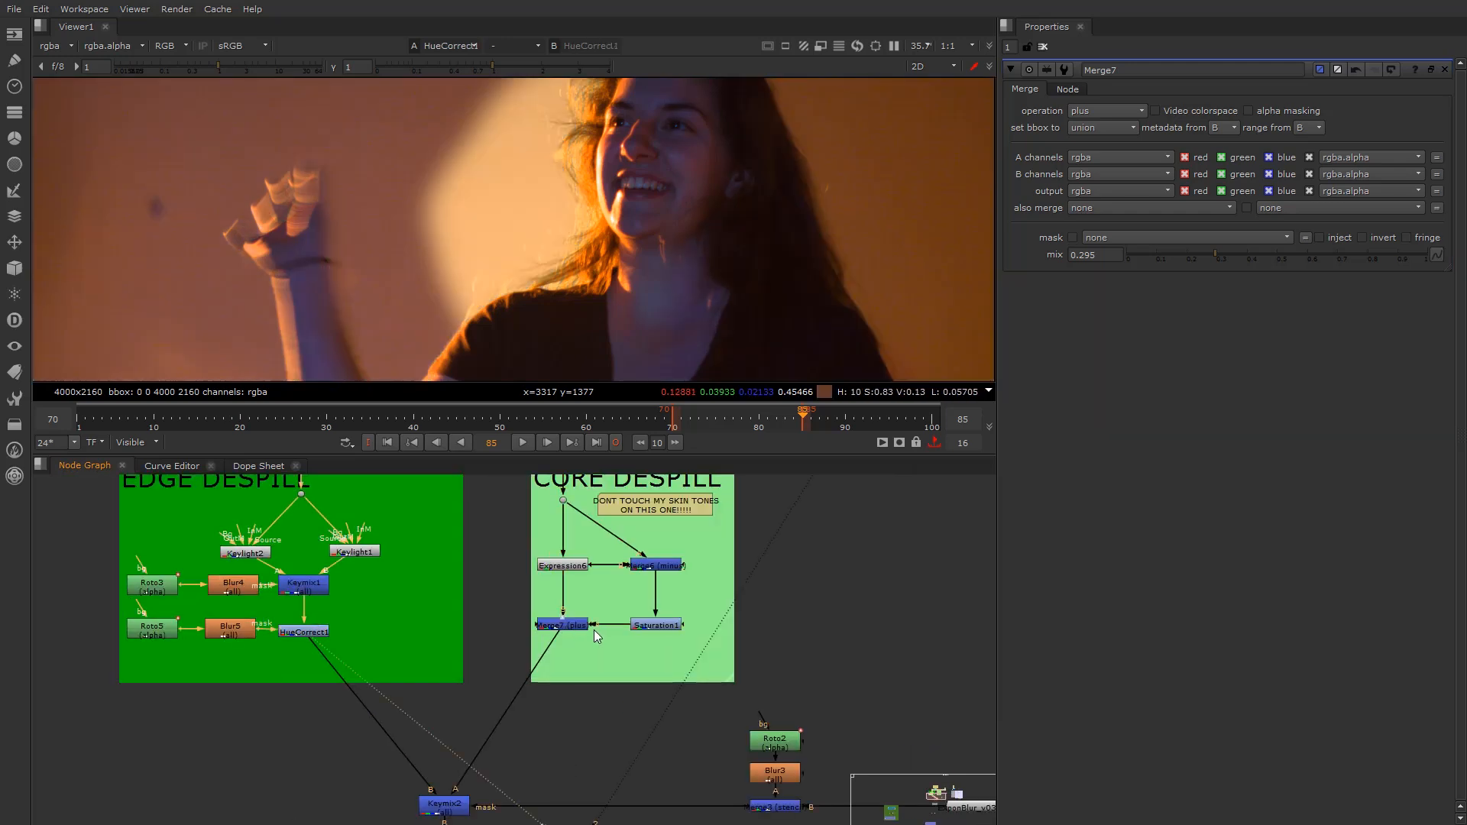
Compare the skin tones on the face between HueCorrect1's edge despill and Merge7's core despill
left_click(578, 628)
key("1")
scroll(679, 181, "up", 8)
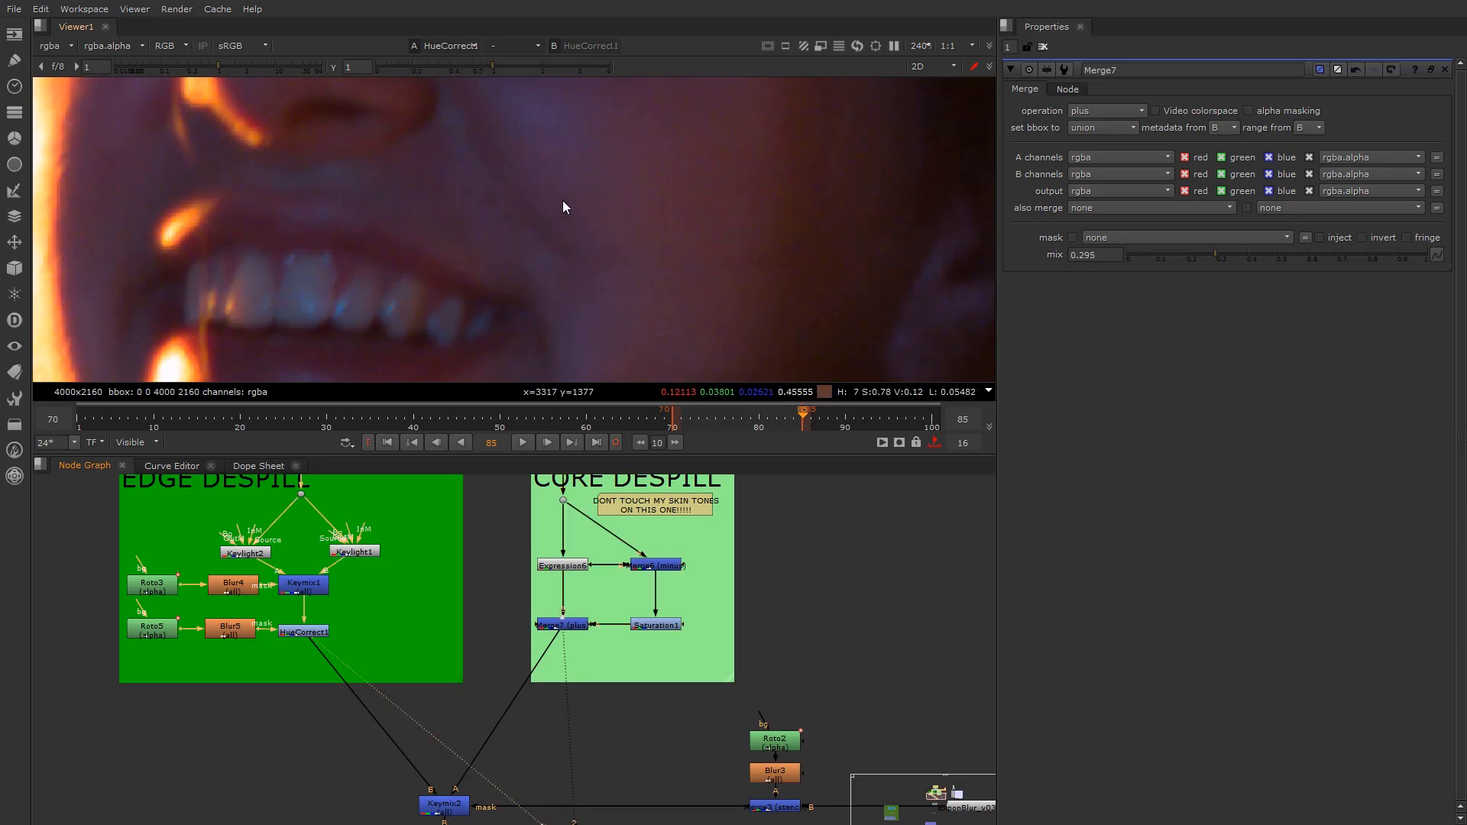
key("2")
scroll(527, 282, "down", 5)
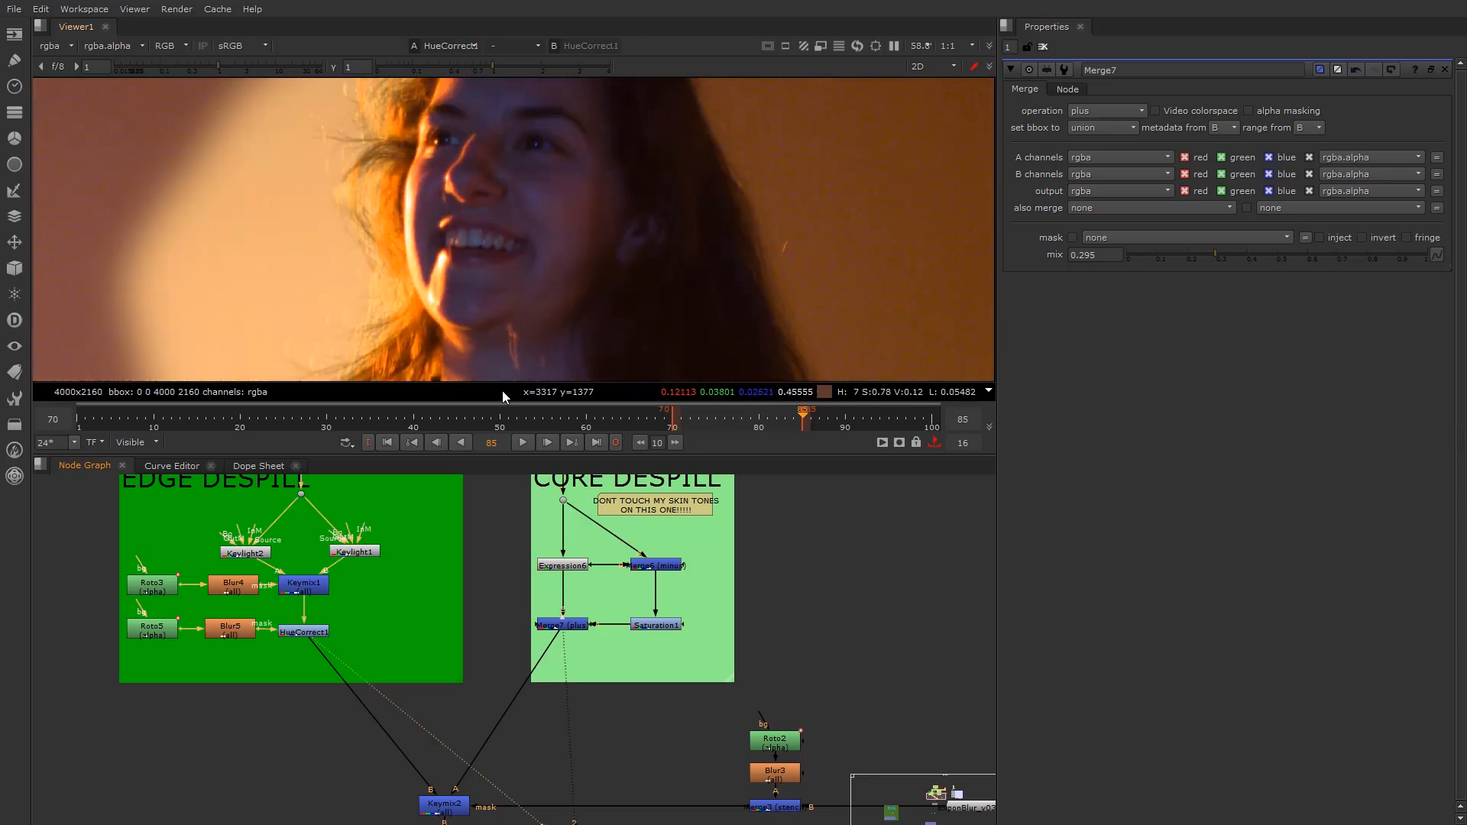
scroll(451, 290, "down", 2)
Display the alpha of the ExponBlur_v03 node that feeds the Keymix2 mask branch
middle_click_drag(621, 696, 570, 634)
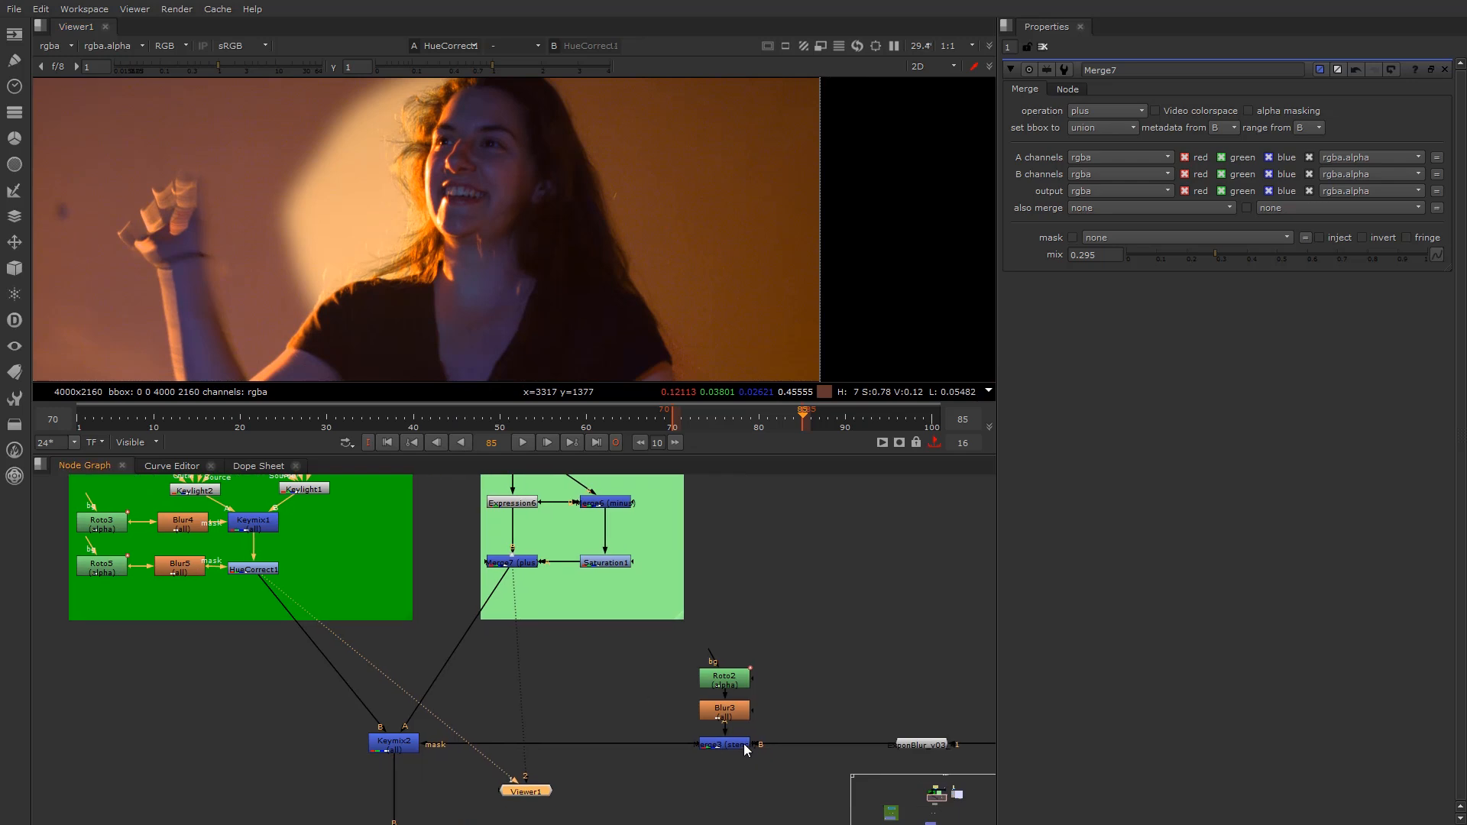
left_click(909, 741)
key("1")
key("a")
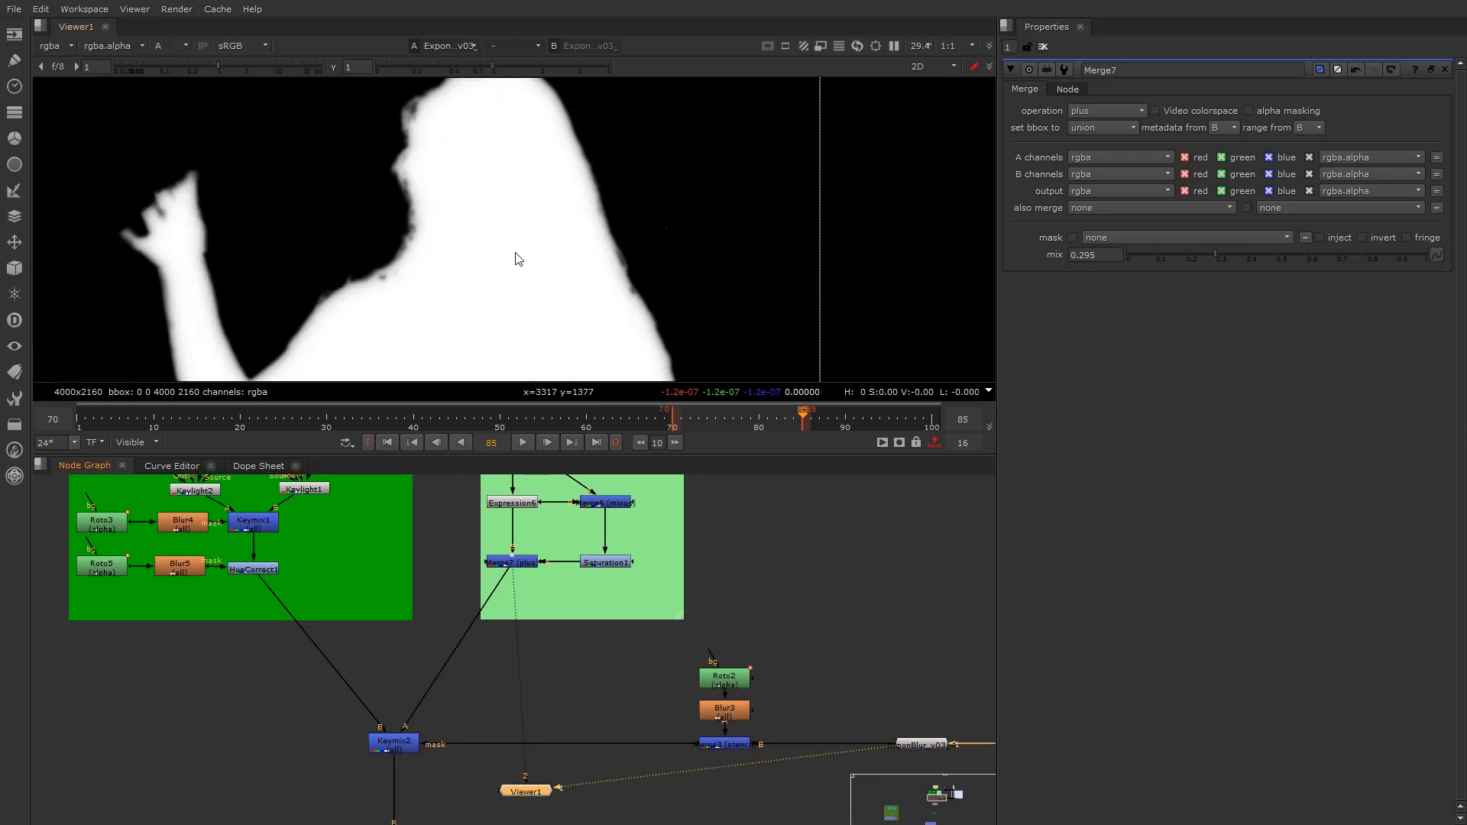
Display the Merge3 stencil result on the Keymix2 mask branch, and open the Merge3 and Roto2 properties to review the excluded areas
scroll(496, 245, "down", 2)
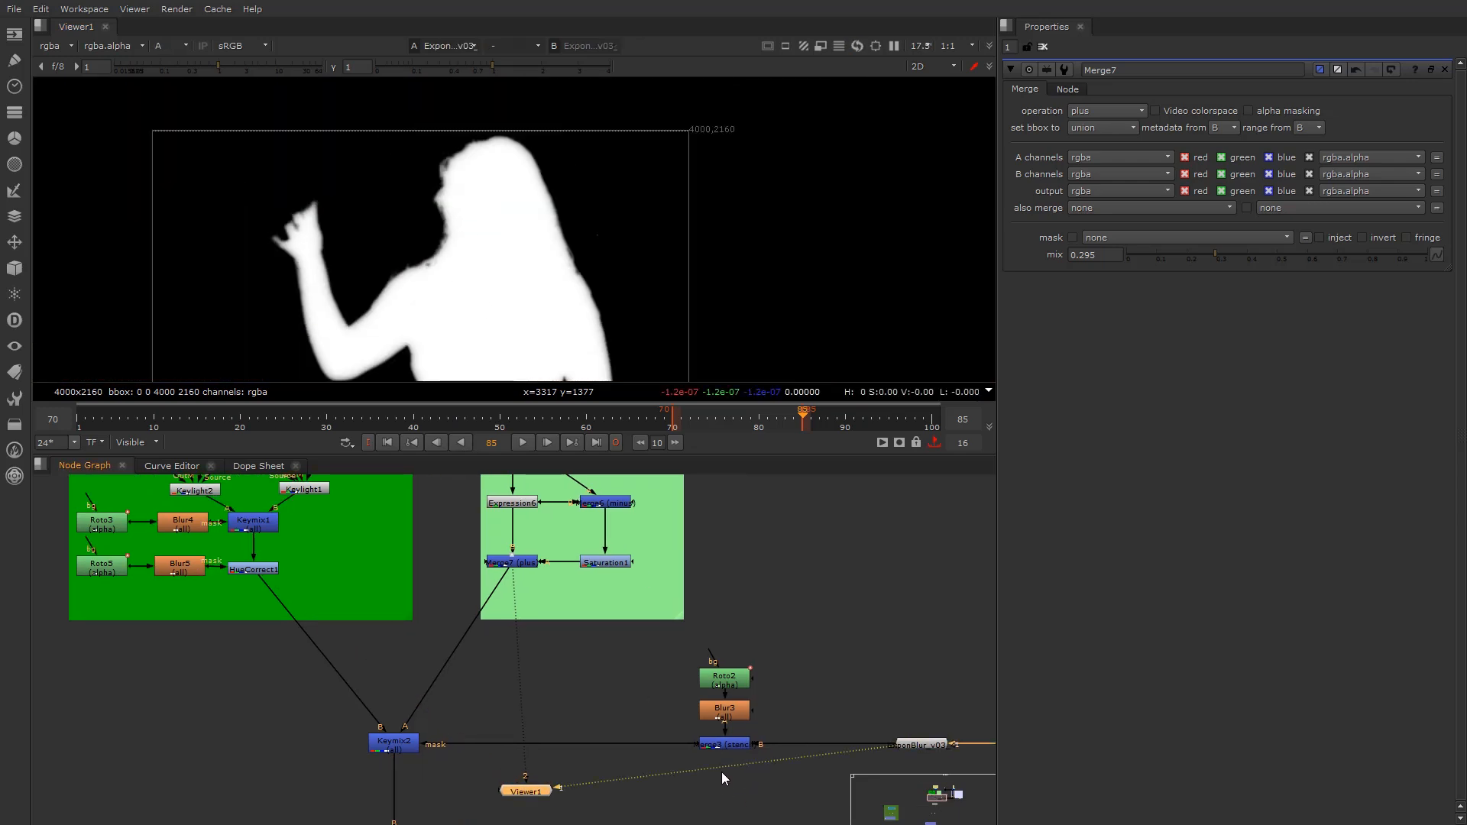
middle_click_drag(748, 698, 247, 658)
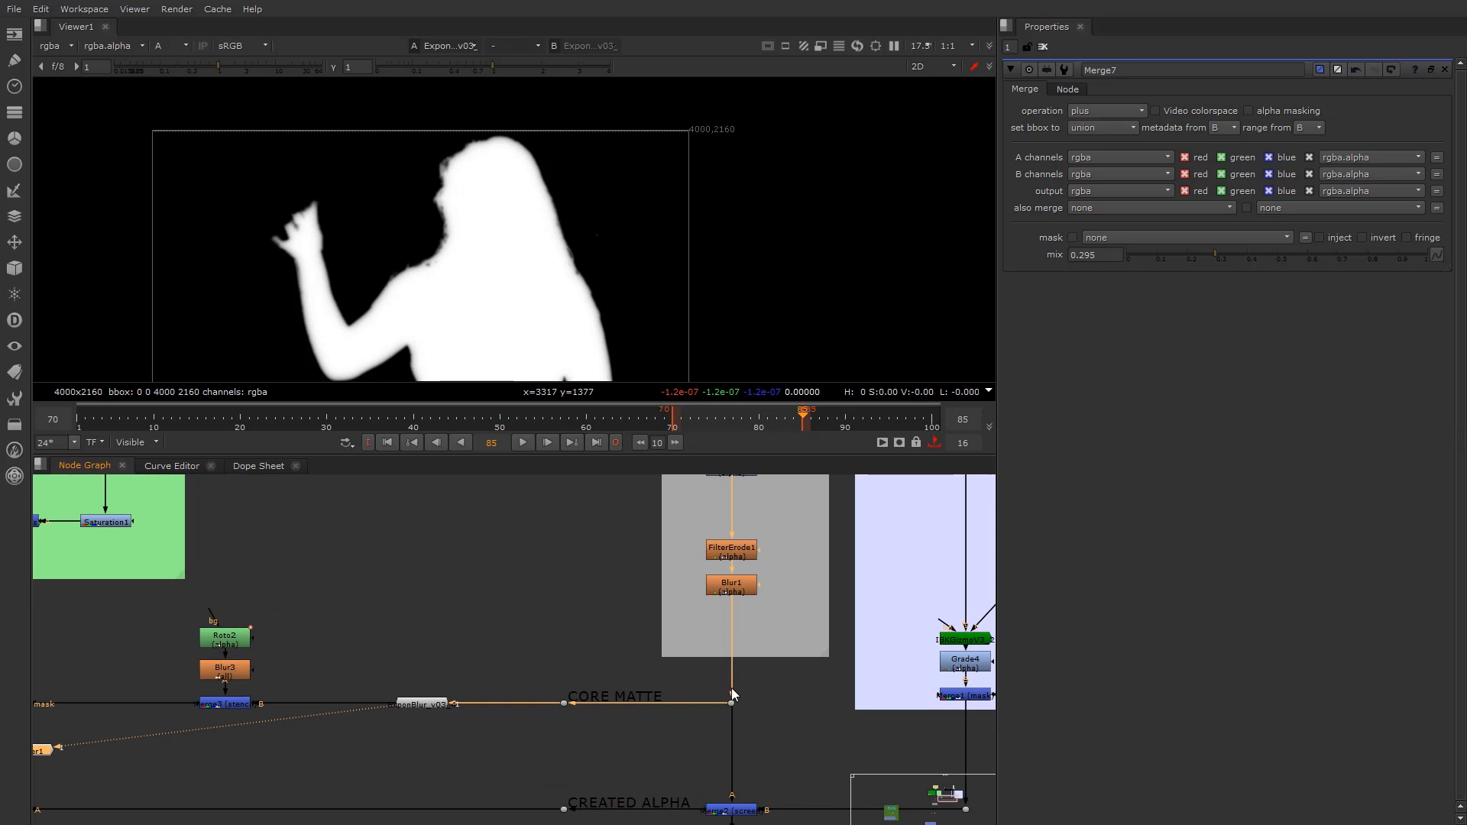
middle_click_drag(291, 708, 593, 722)
scroll(554, 755, "up", 3)
left_click(554, 755)
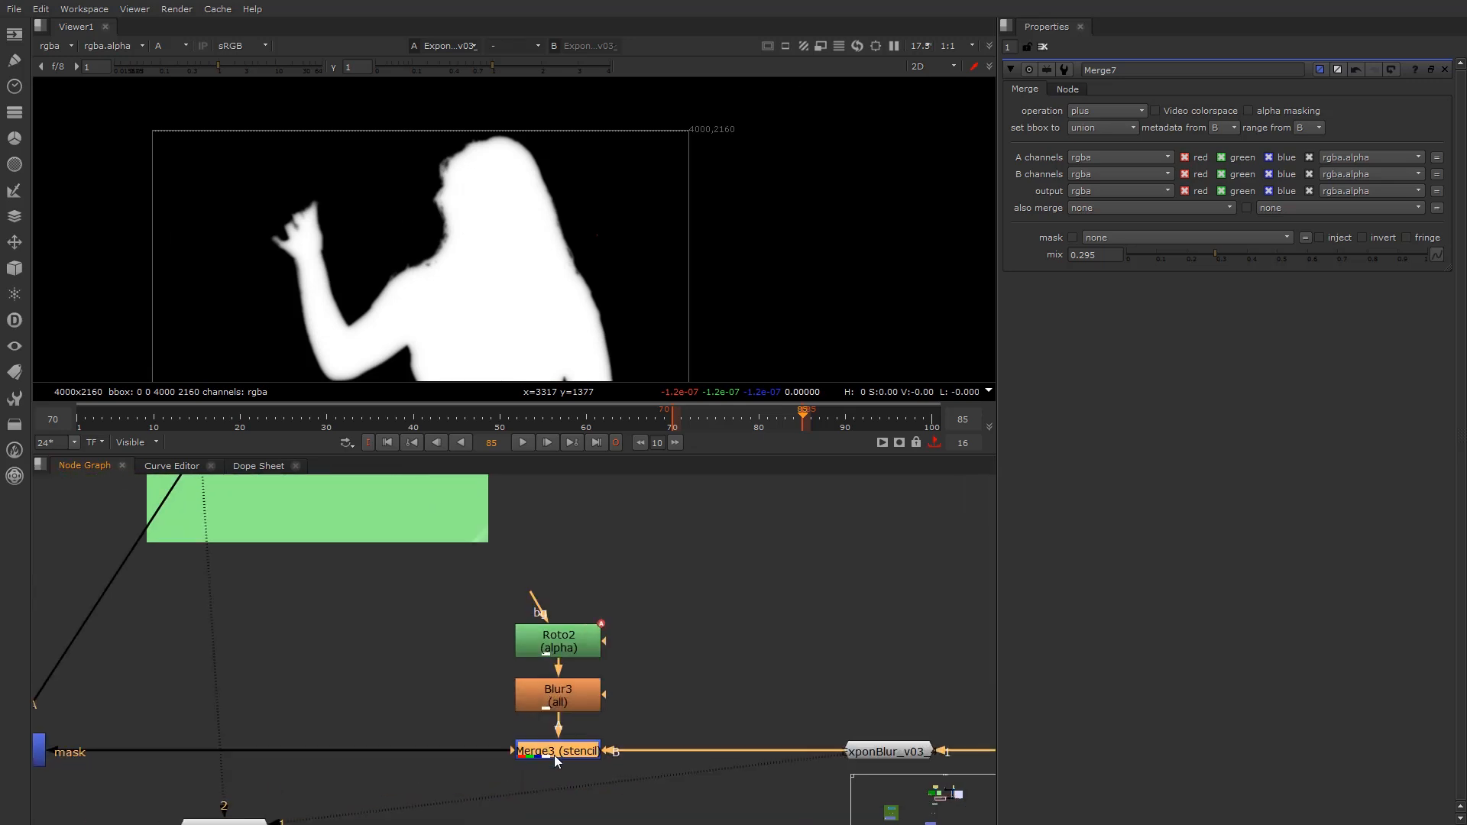
key("1")
double_click(553, 755)
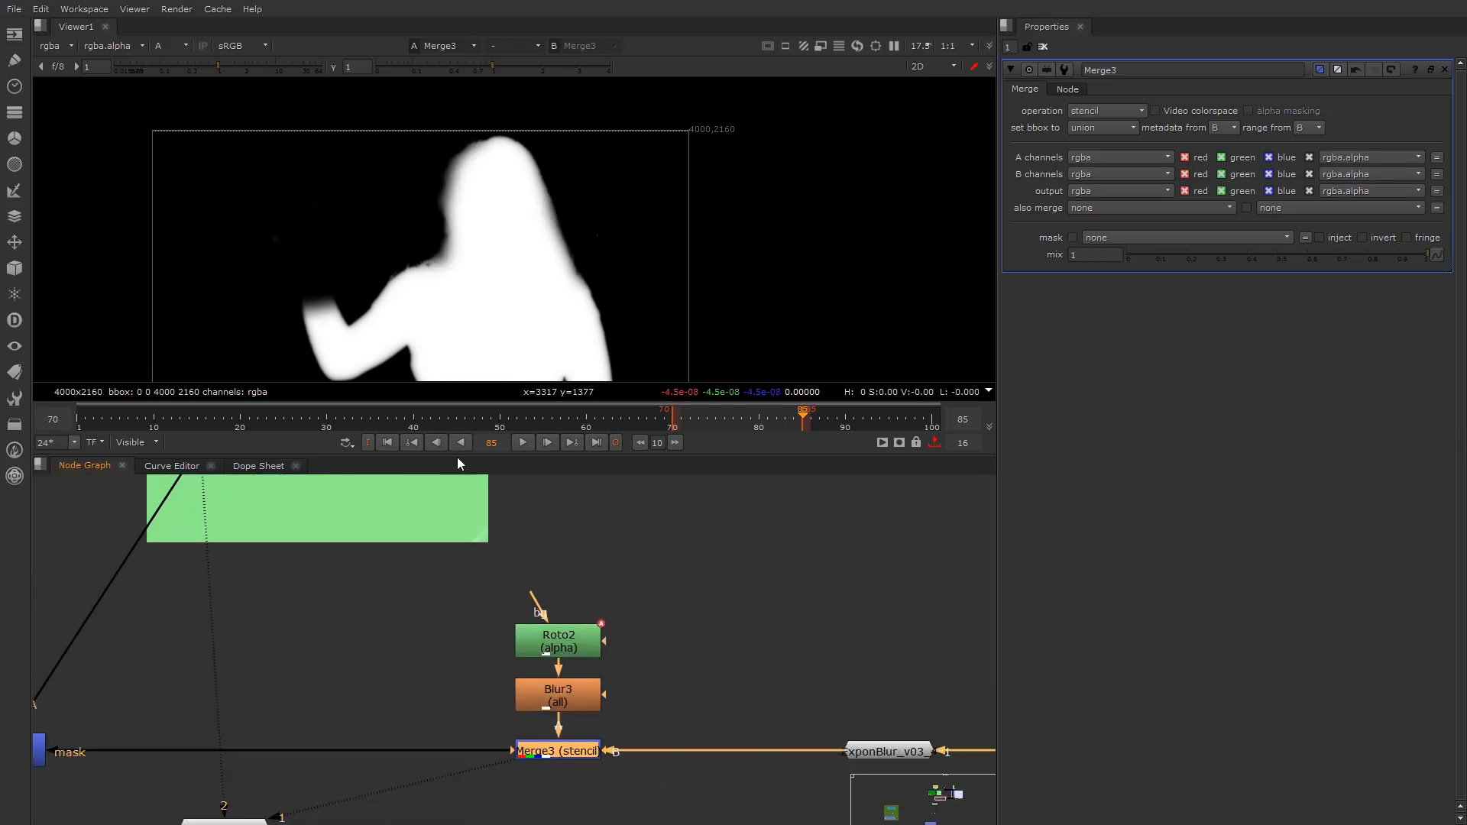
double_click(564, 641)
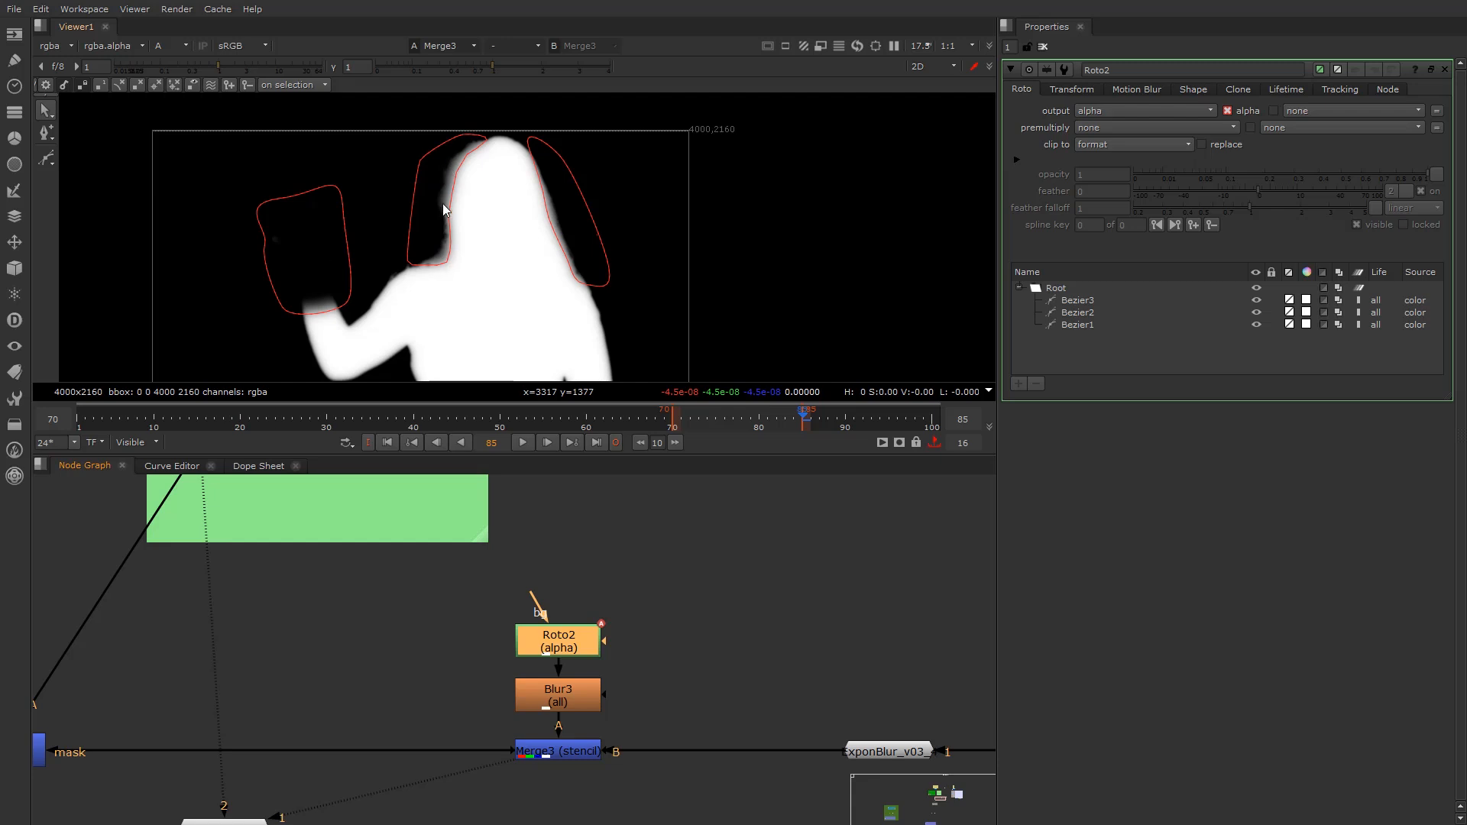
Display Keymix2's combined despill in RGB with the viewer overlay hidden, and inspect the woman's face and arm
scroll(500, 639, "down", 4)
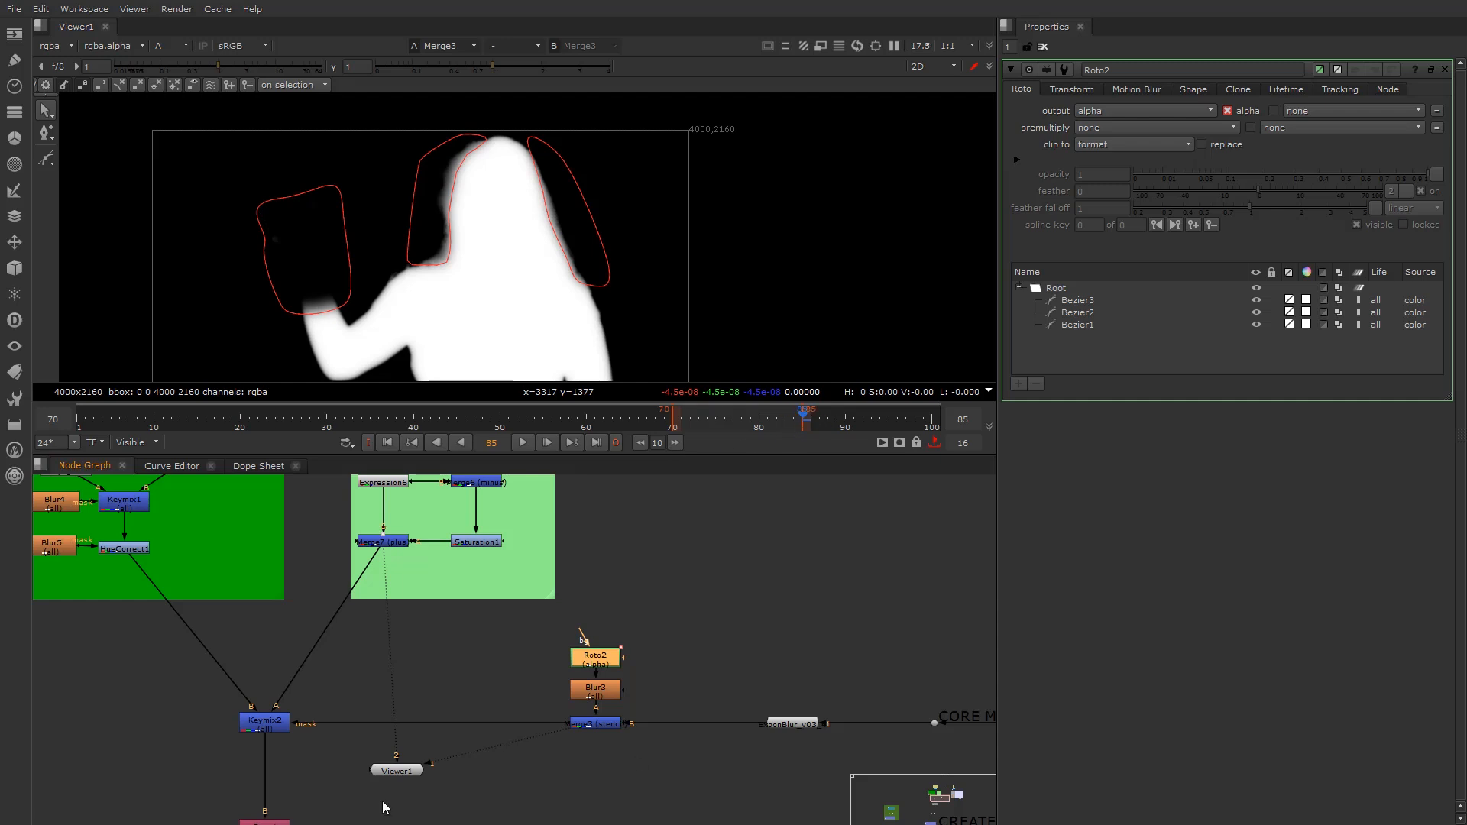
middle_click_drag(245, 752, 371, 749)
scroll(371, 745, "up", 2)
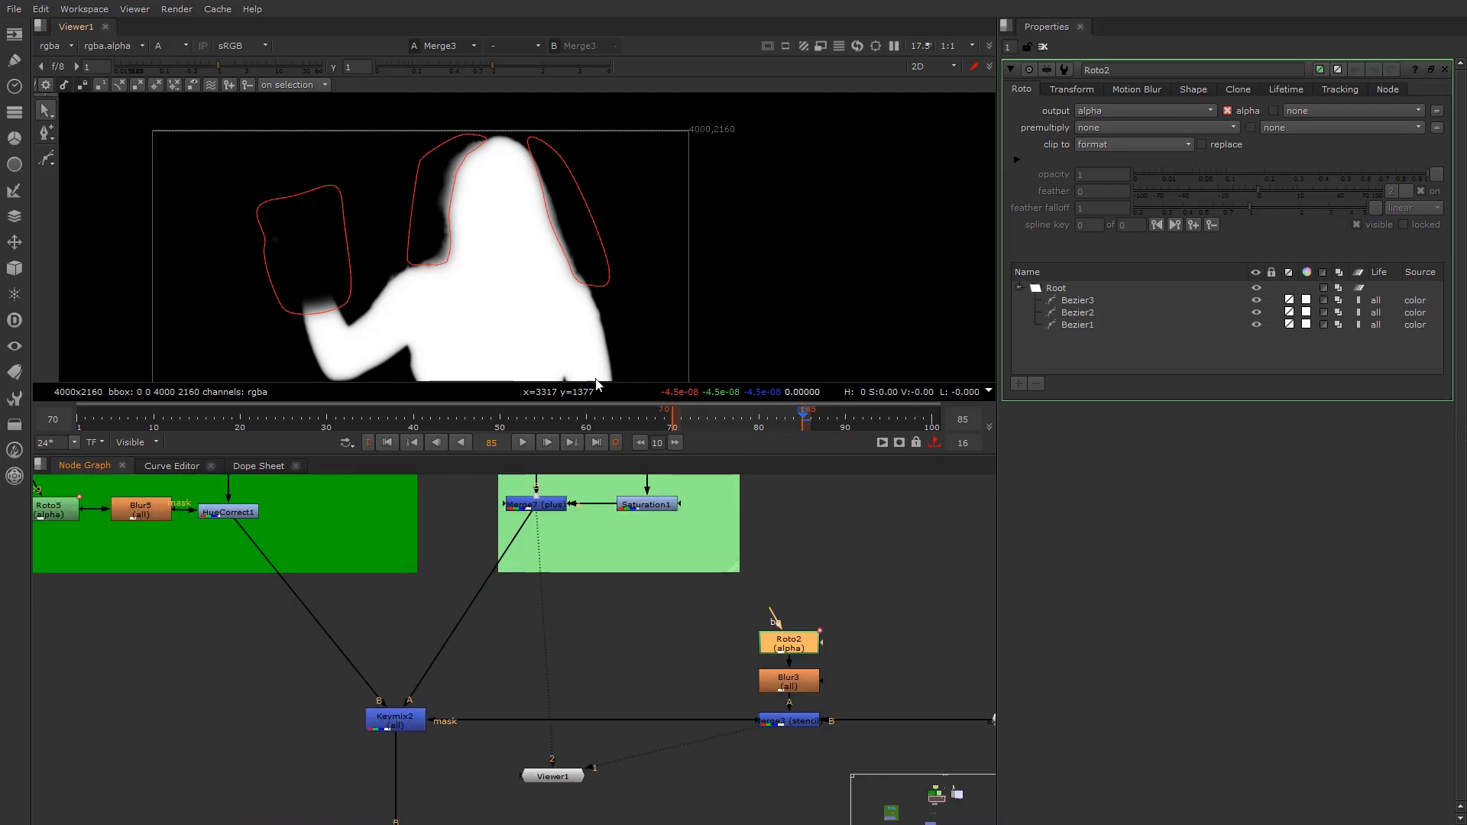
left_click(397, 723)
key("1")
key("a")
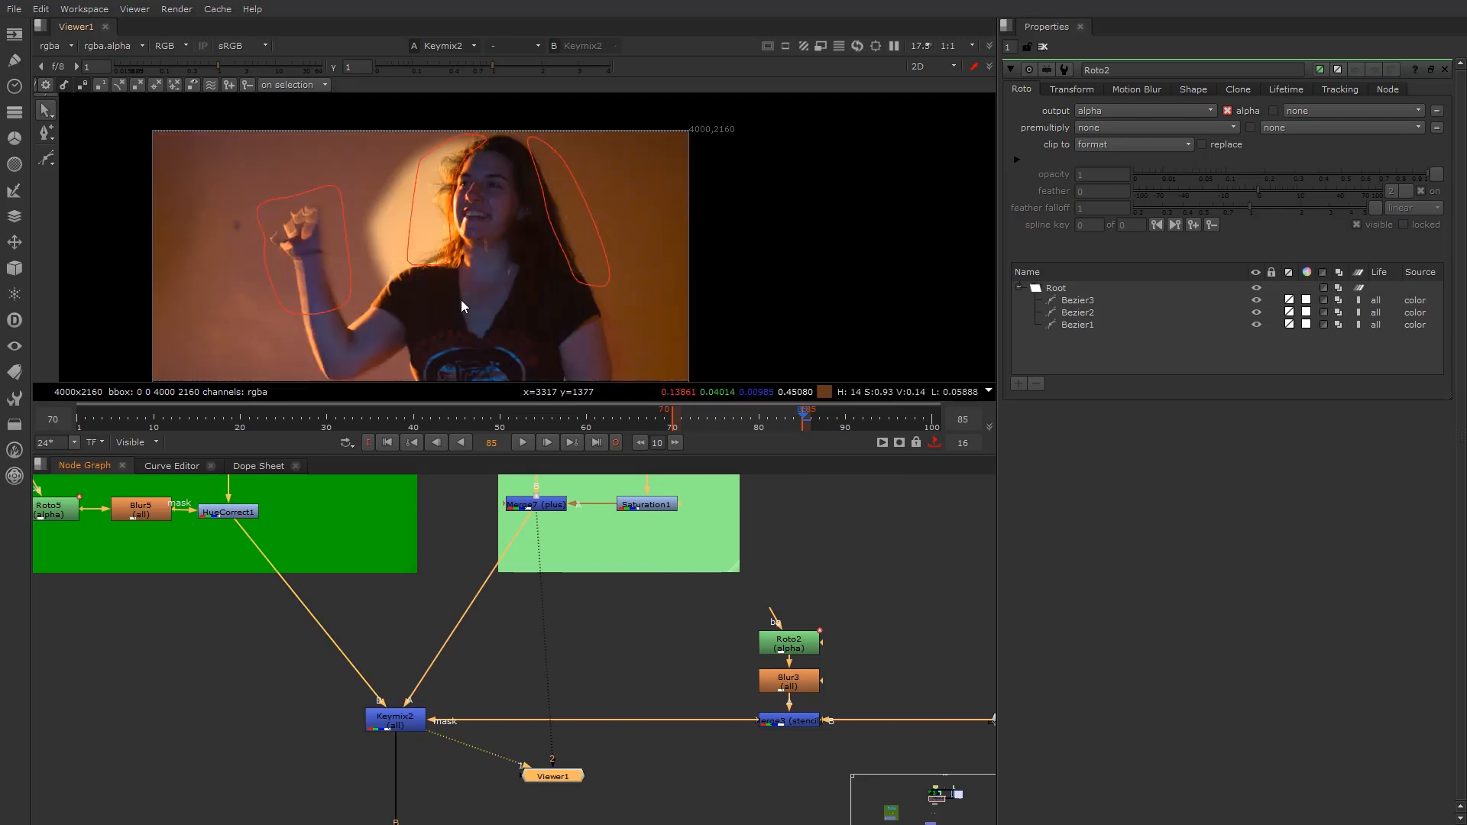
key("o")
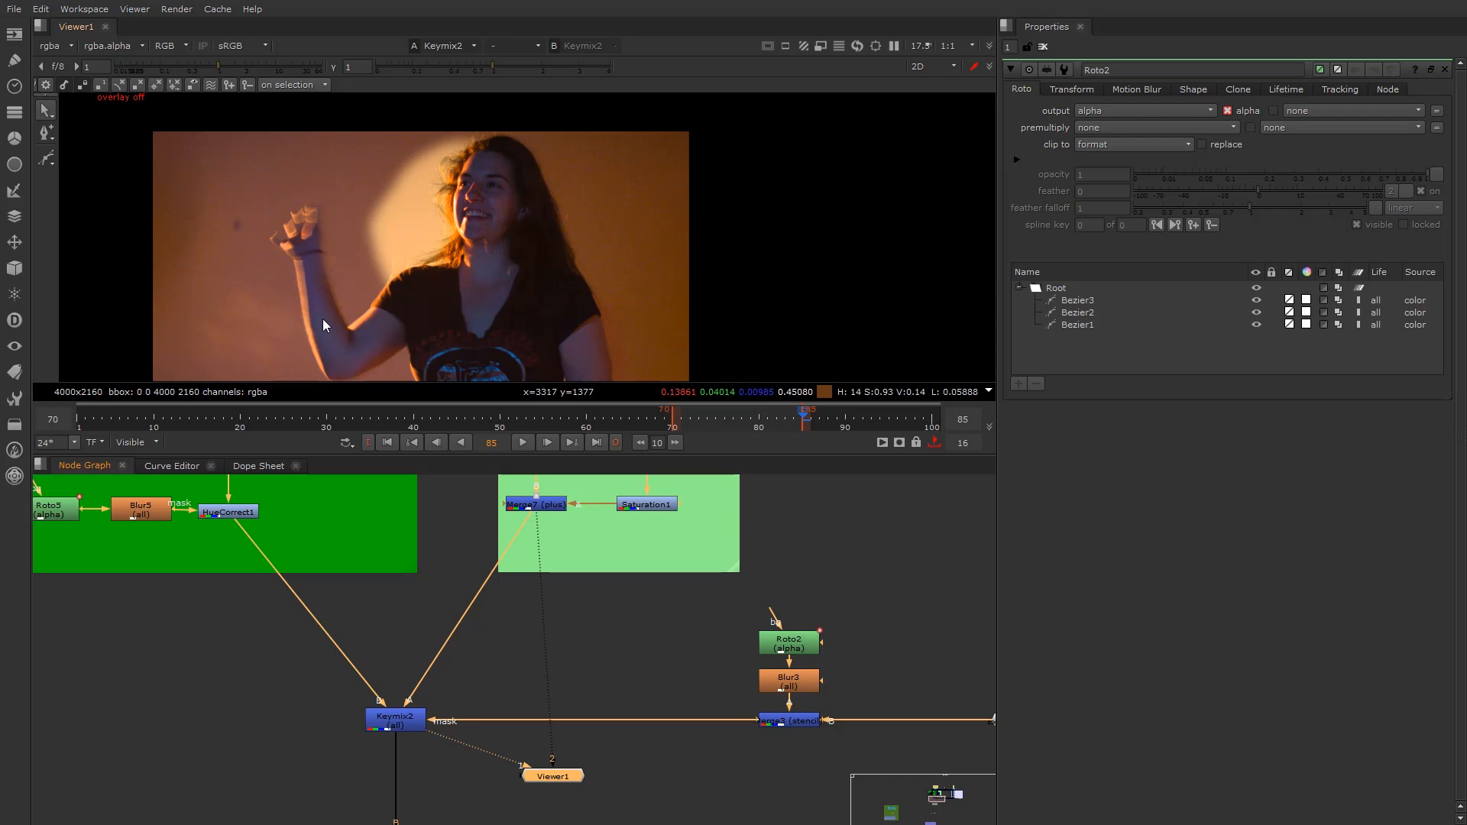
middle_click_drag(321, 320, 369, 253)
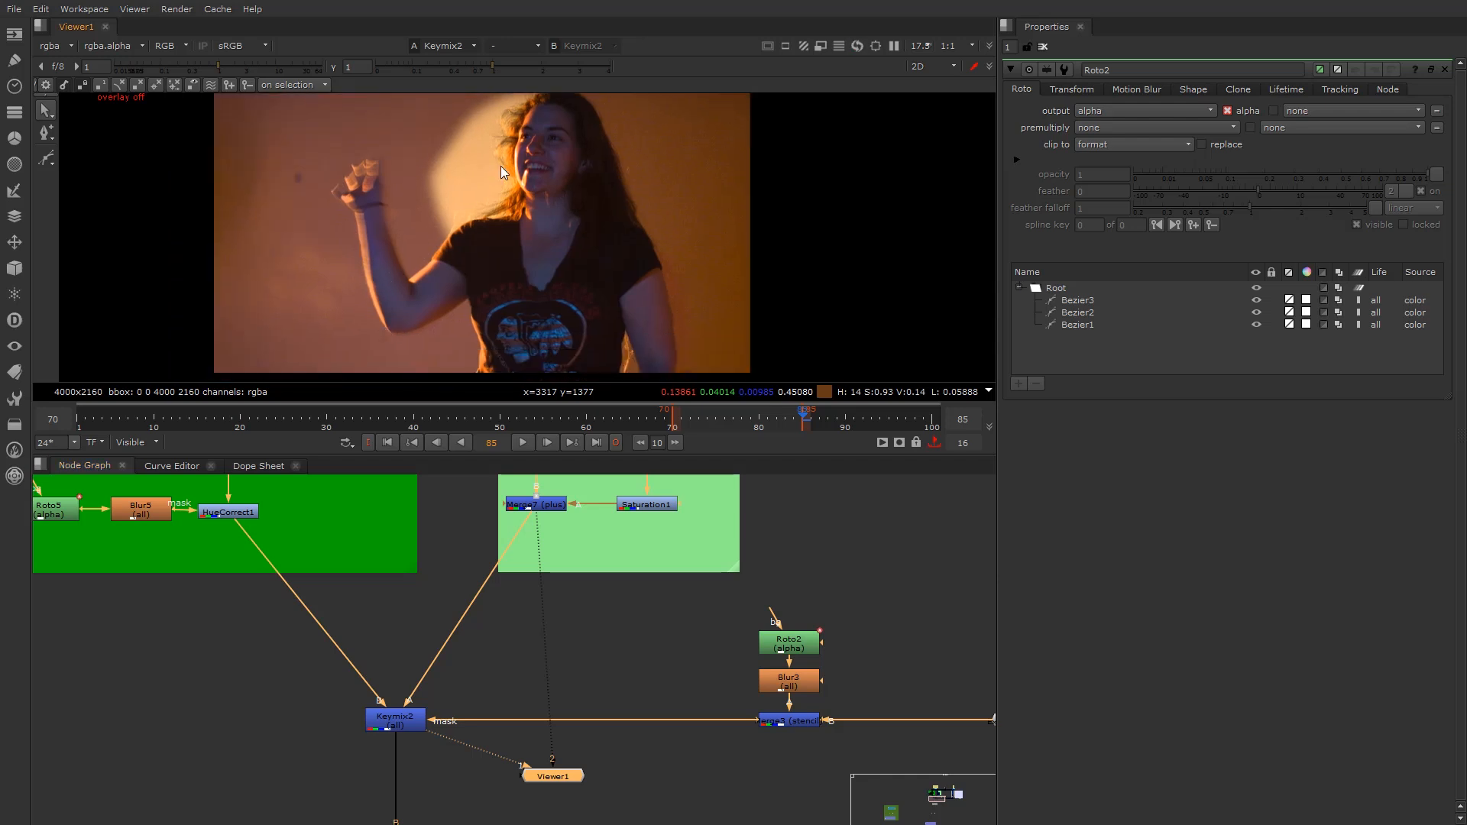
middle_click_drag(496, 94, 501, 152)
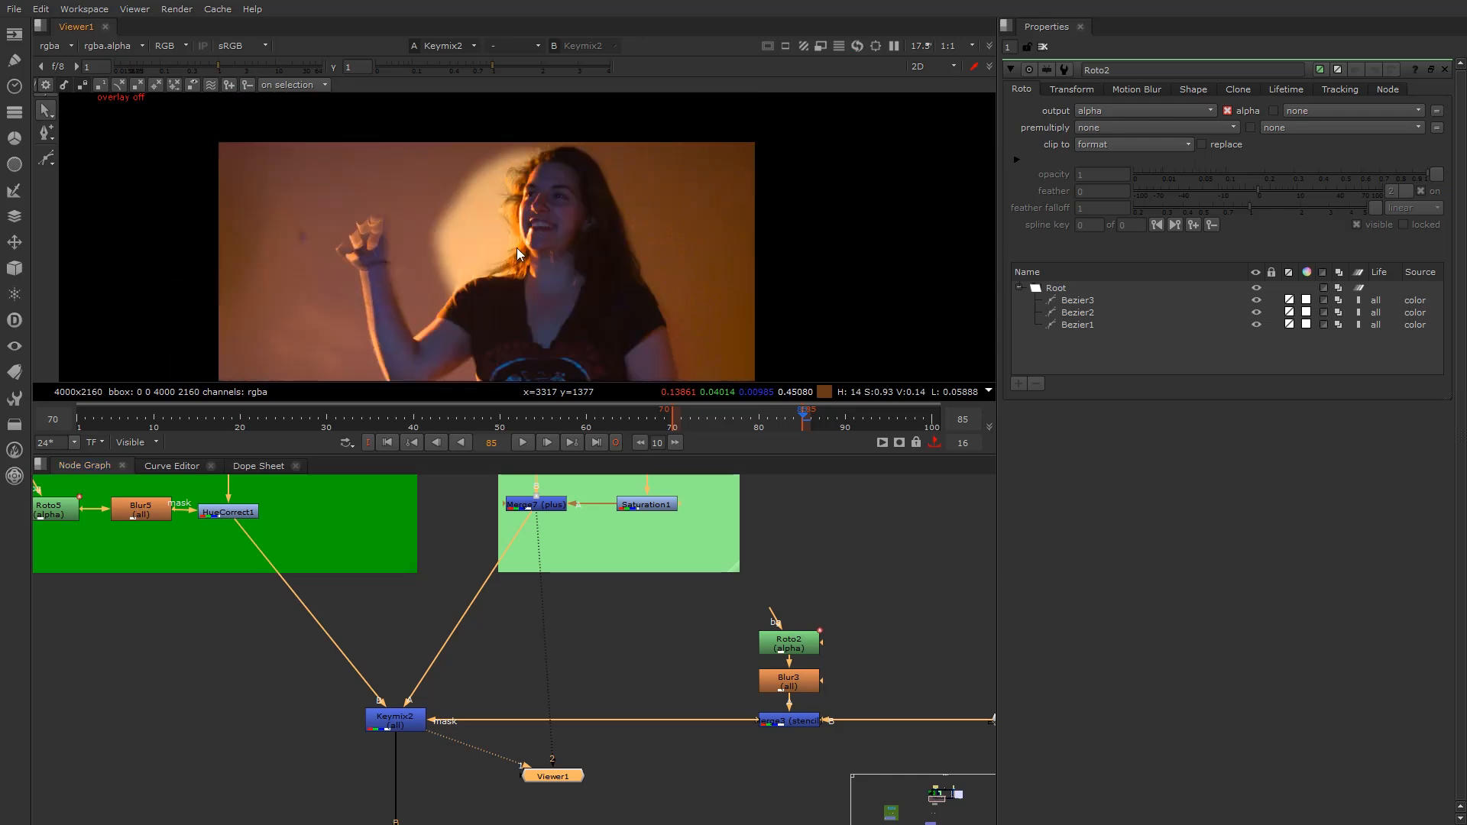
Display Copy1 below Keymix2 and switch between its alpha and RGB to check the copied matte
scroll(483, 663, "down", 3)
middle_click_drag(472, 725, 512, 601)
scroll(459, 651, "up", 4)
left_click(458, 652)
key("1")
scroll(474, 651, "down", 4)
middle_click_drag(548, 674, 529, 638)
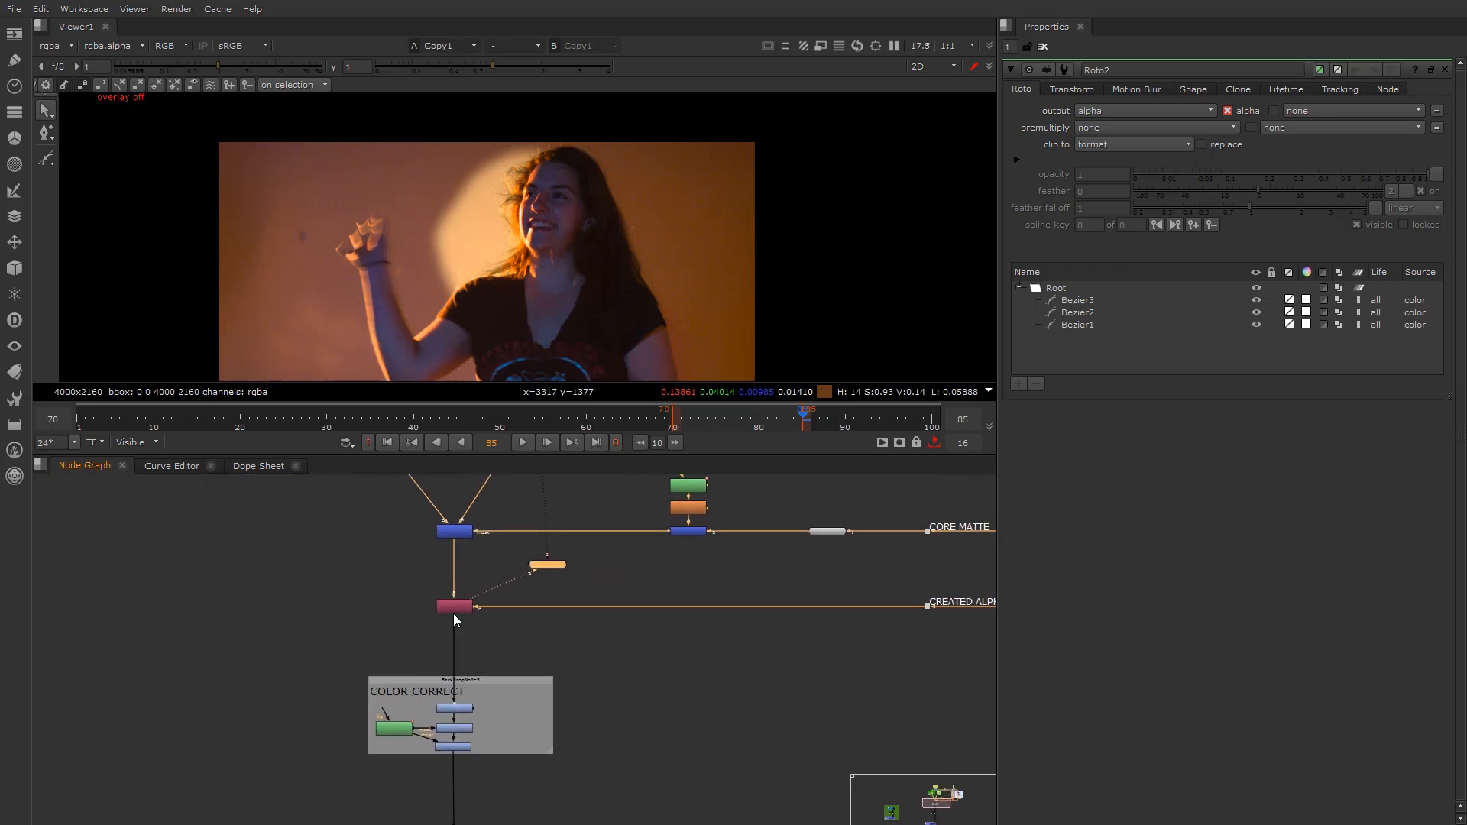
scroll(453, 611, "up", 2)
left_click(450, 605)
key("a")
key("a")
key("a")
key("a")
Display Grade1 in the COLOR CORRECT group and open its grading properties
middle_click_drag(465, 709, 472, 597)
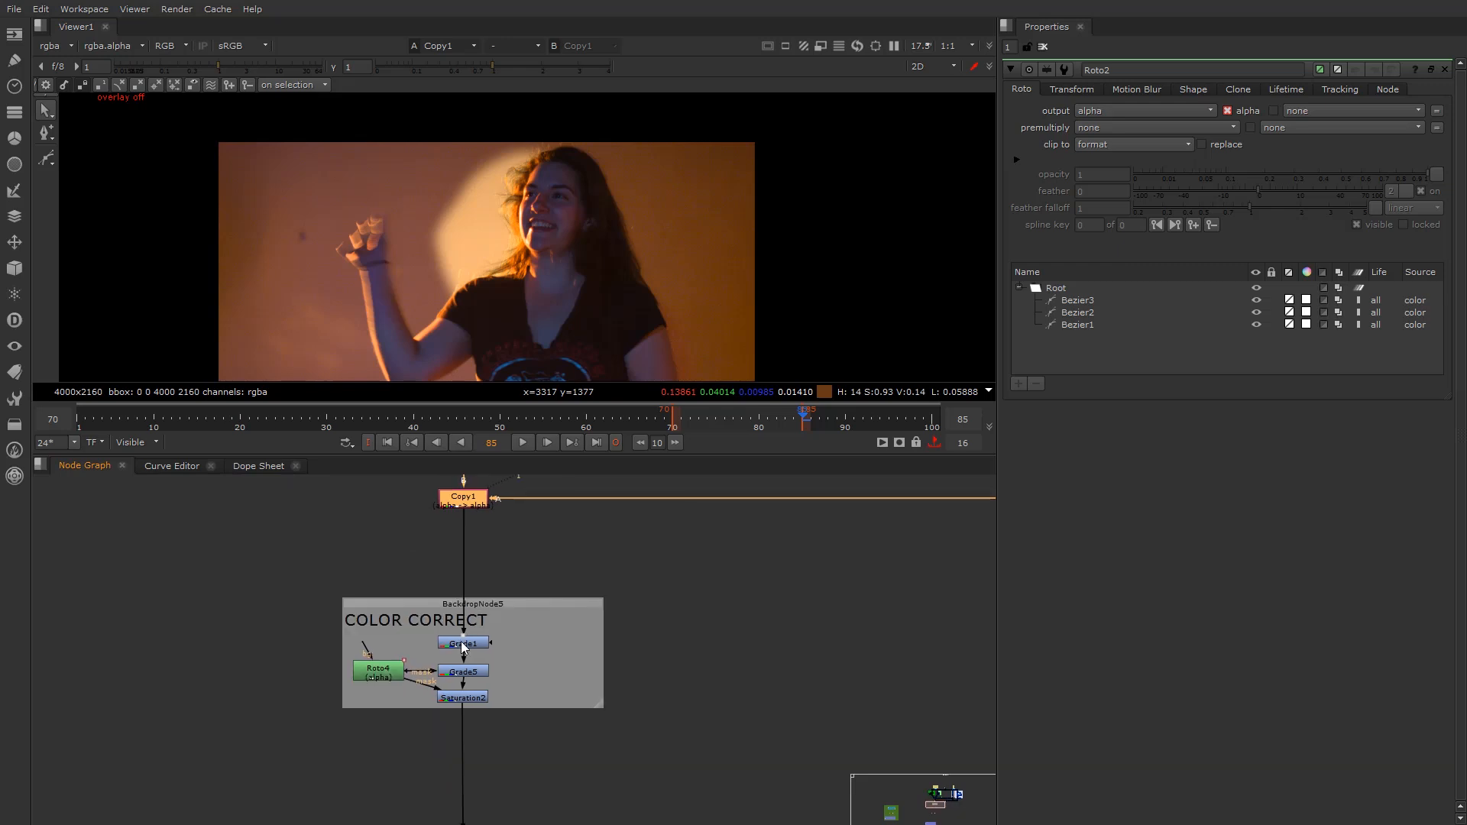
scroll(456, 650, "up", 3)
left_click(465, 636)
key("1")
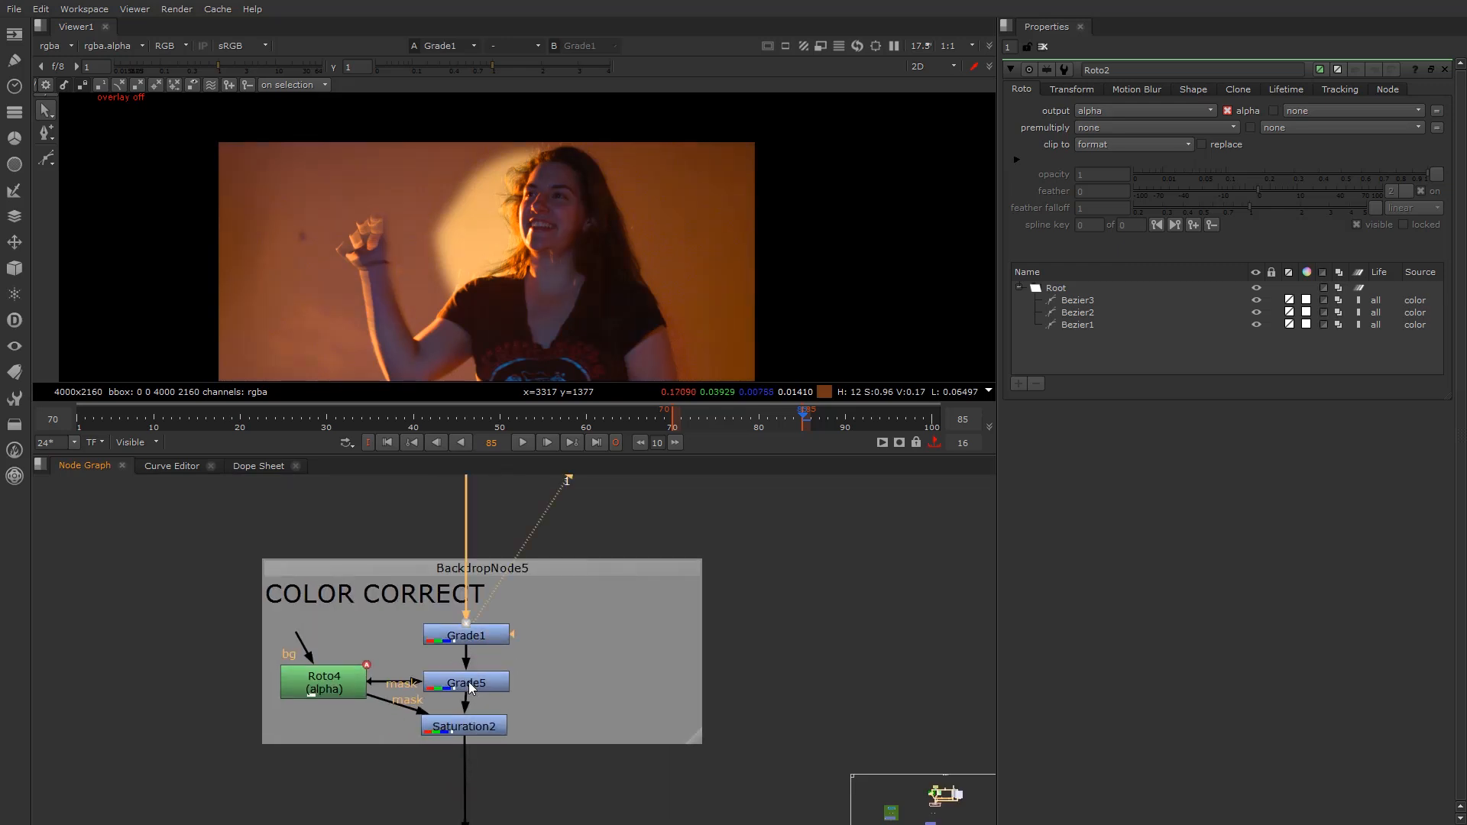
double_click(482, 636)
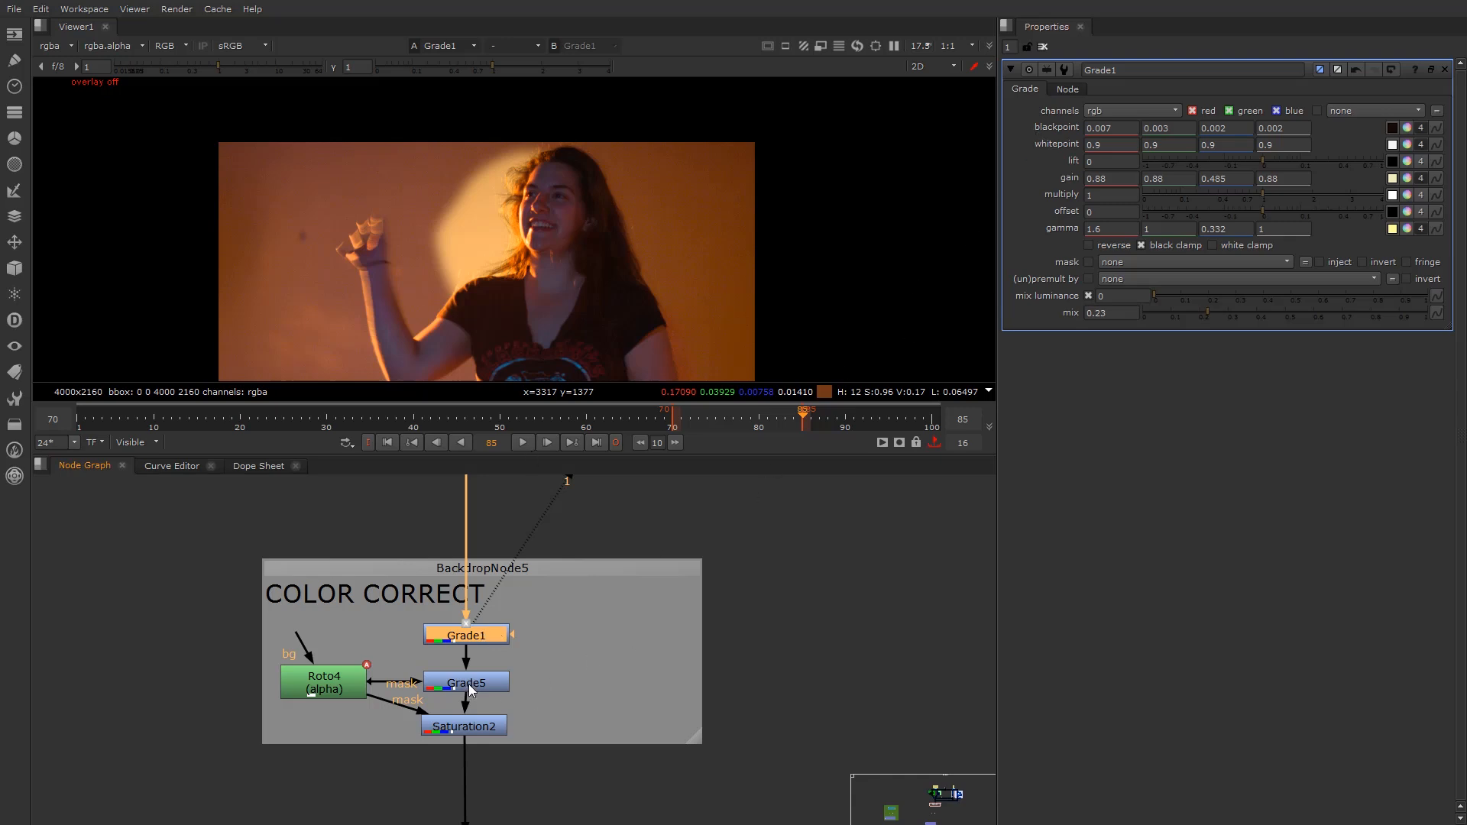
Open the Roto4 mask shape and display the results of Grade5 and Saturation2, which it masks
double_click(313, 687)
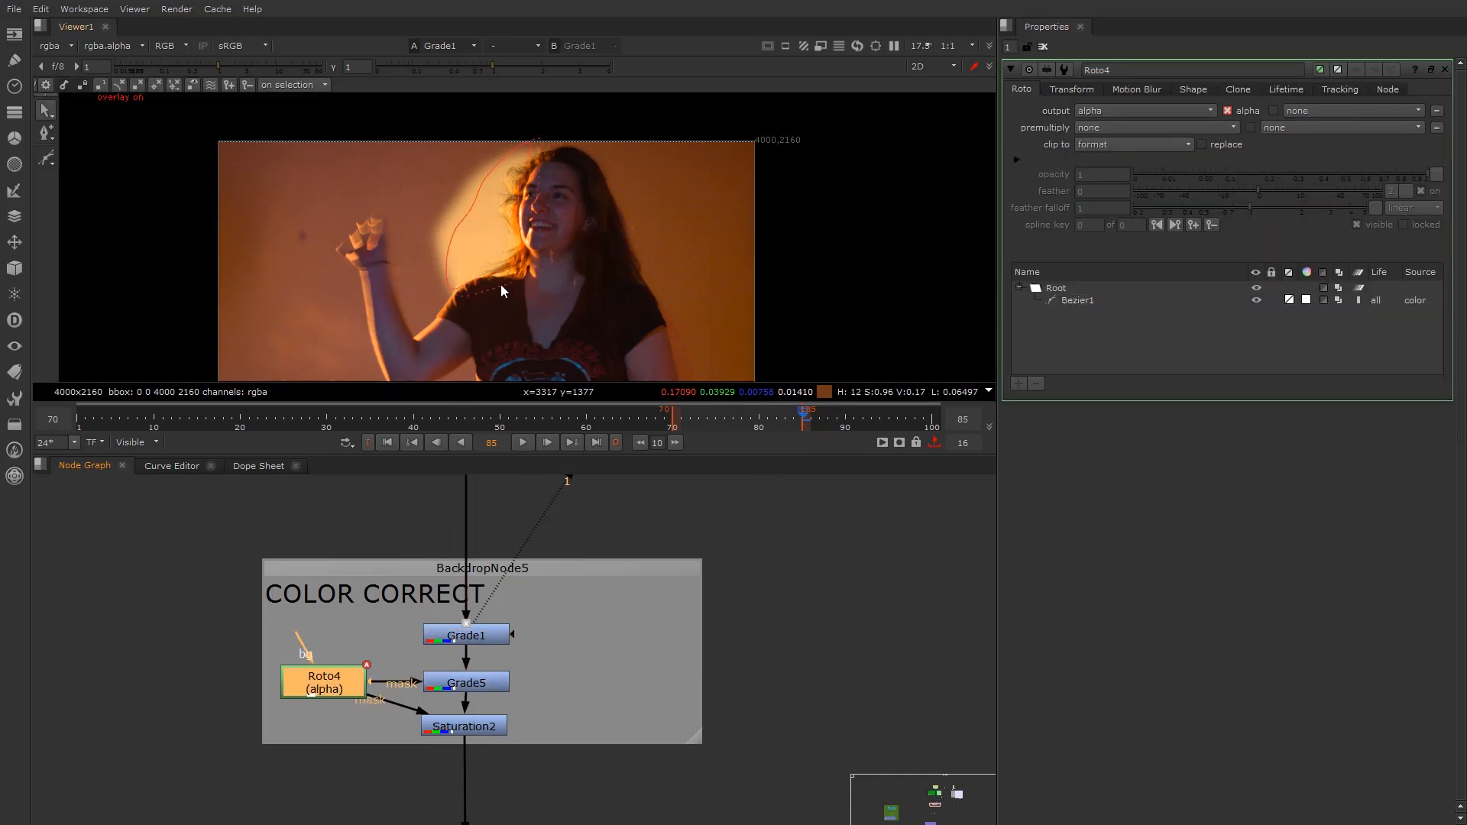
left_click(469, 728)
left_click(469, 686)
key("1")
left_click(469, 726)
key("1")
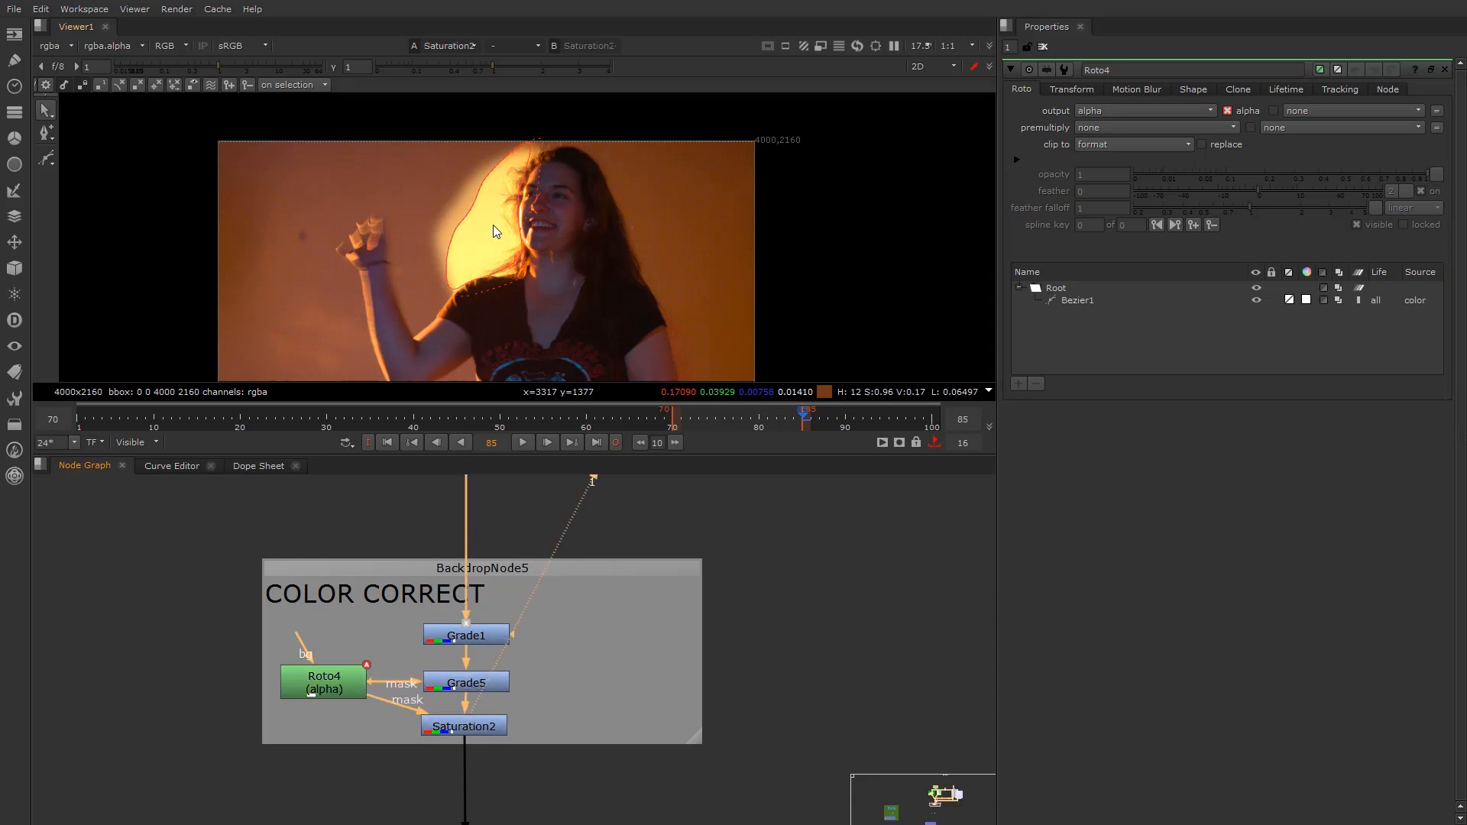
Disable the FilterErode3 and Group1 extended RGB nodes above Premult1
scroll(447, 736, "down", 6)
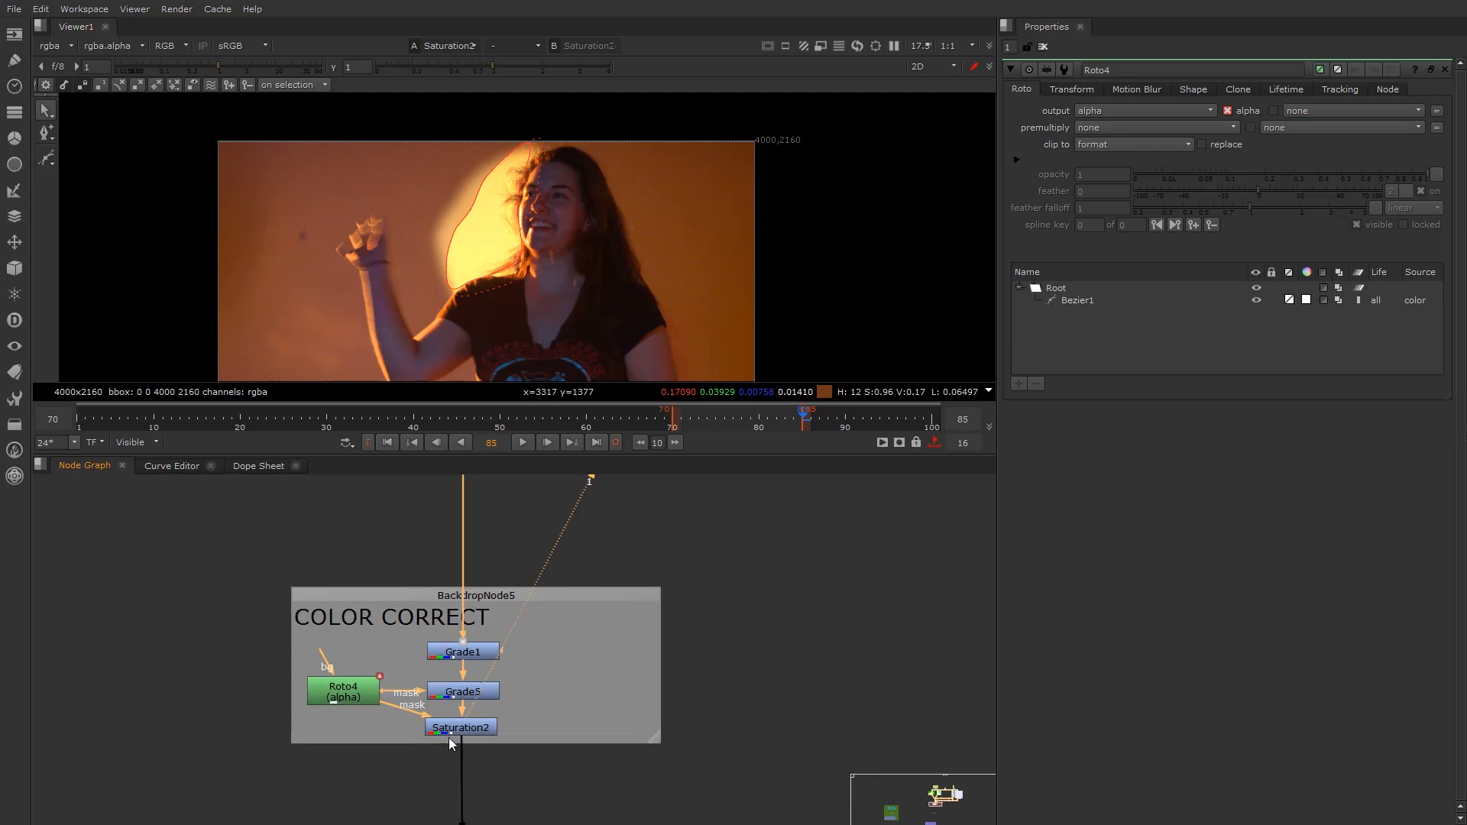
scroll(473, 752, "up", 6)
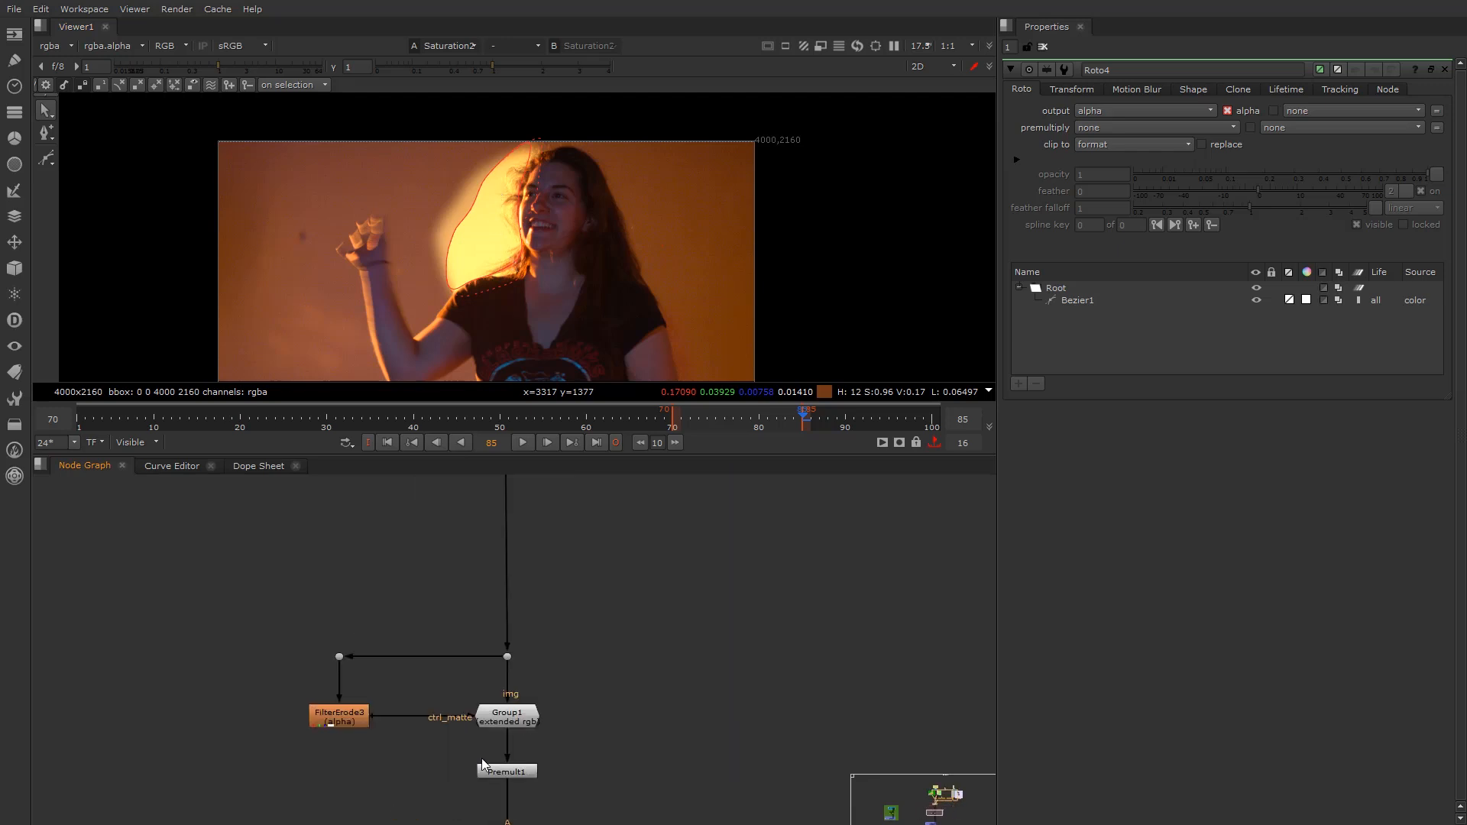
scroll(514, 712, "down", 3)
left_click_drag(352, 629, 661, 749)
scroll(620, 711, "down", 3)
scroll(563, 674, "up", 1)
middle_click_drag(563, 674, 545, 477)
middle_click_drag(554, 602, 577, 773)
scroll(480, 663, "up", 2)
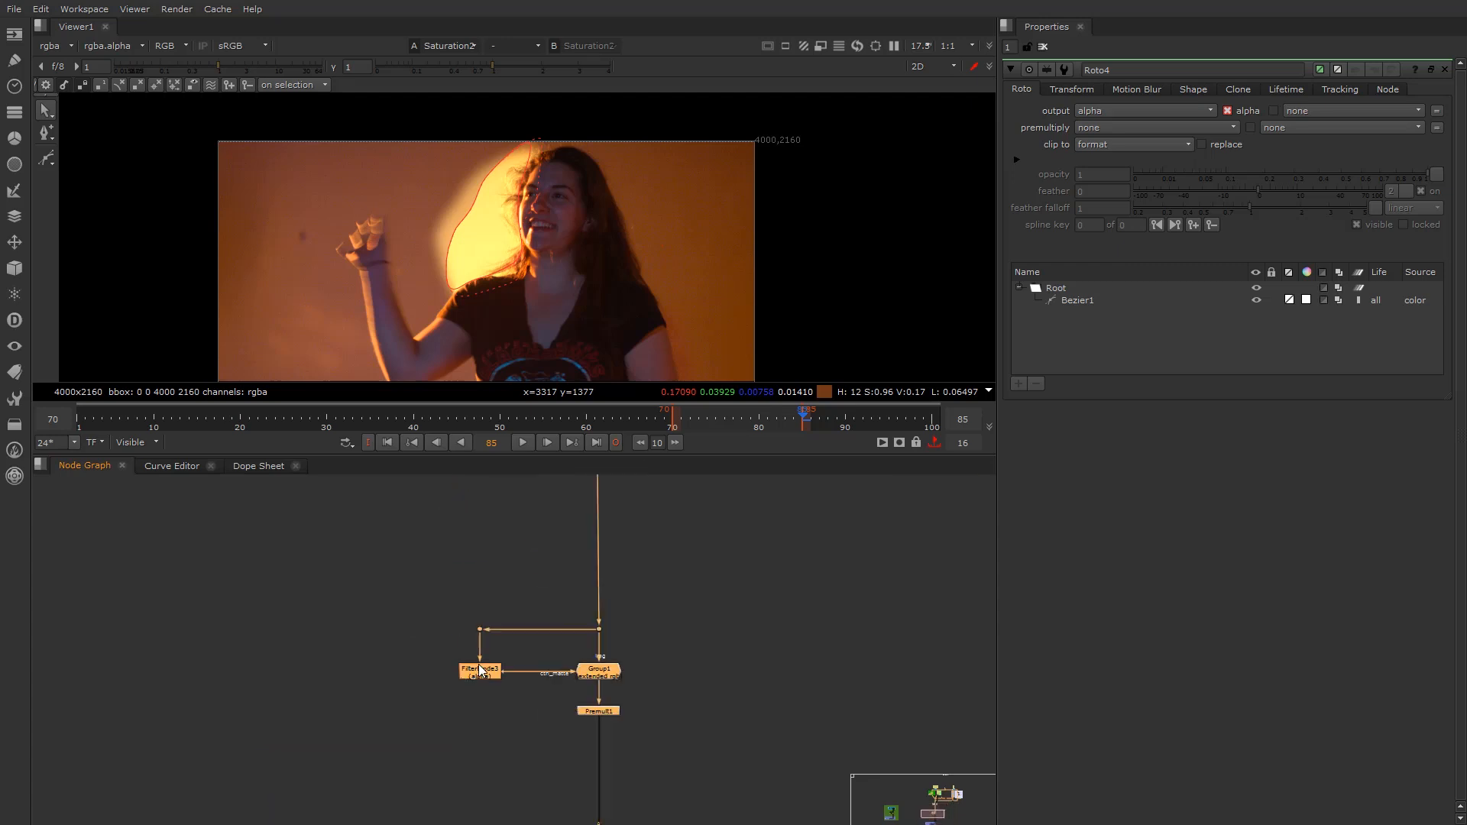
left_click_drag(418, 587, 708, 686)
key("d")
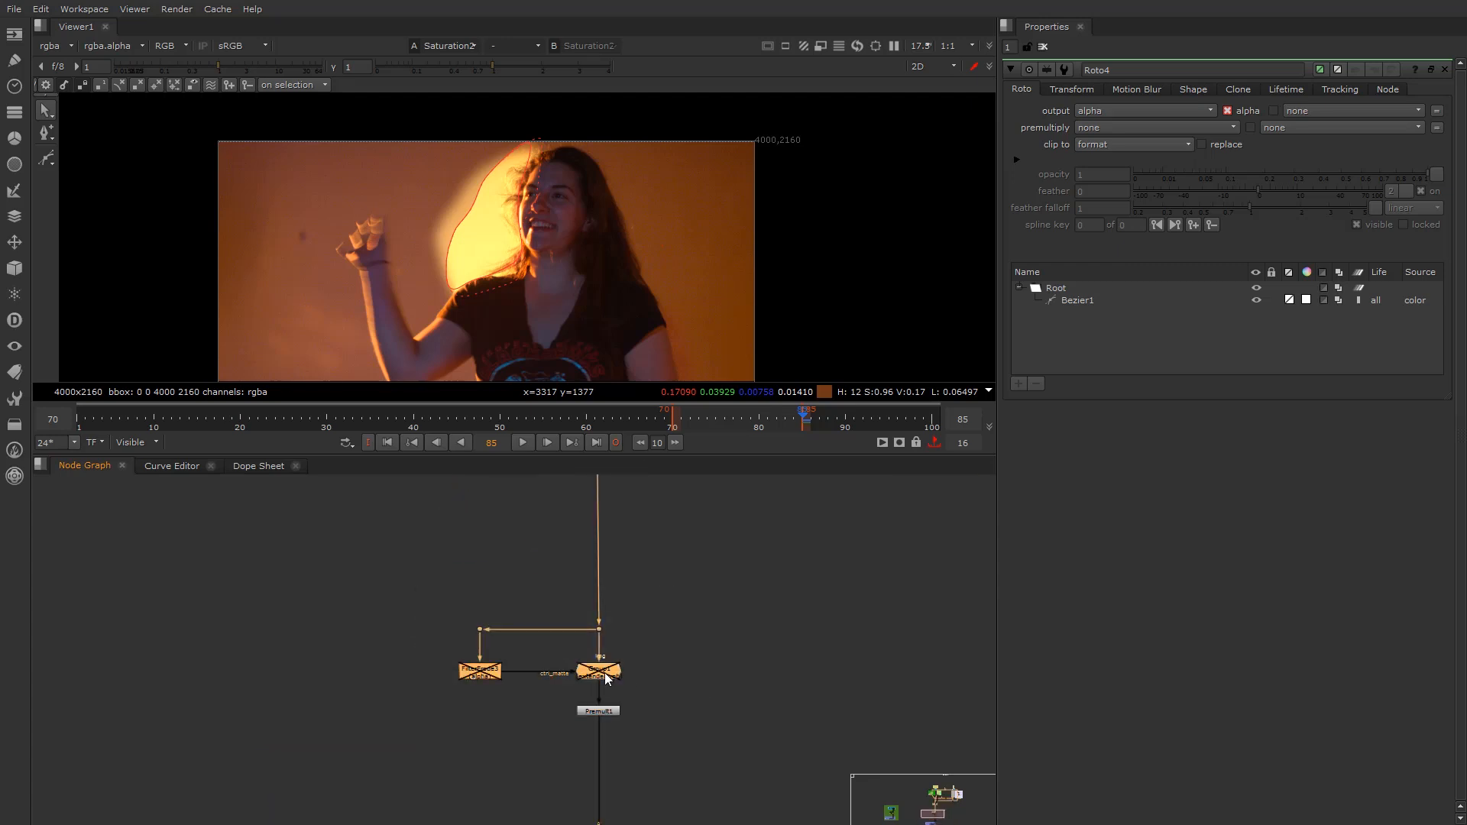
left_click(452, 780)
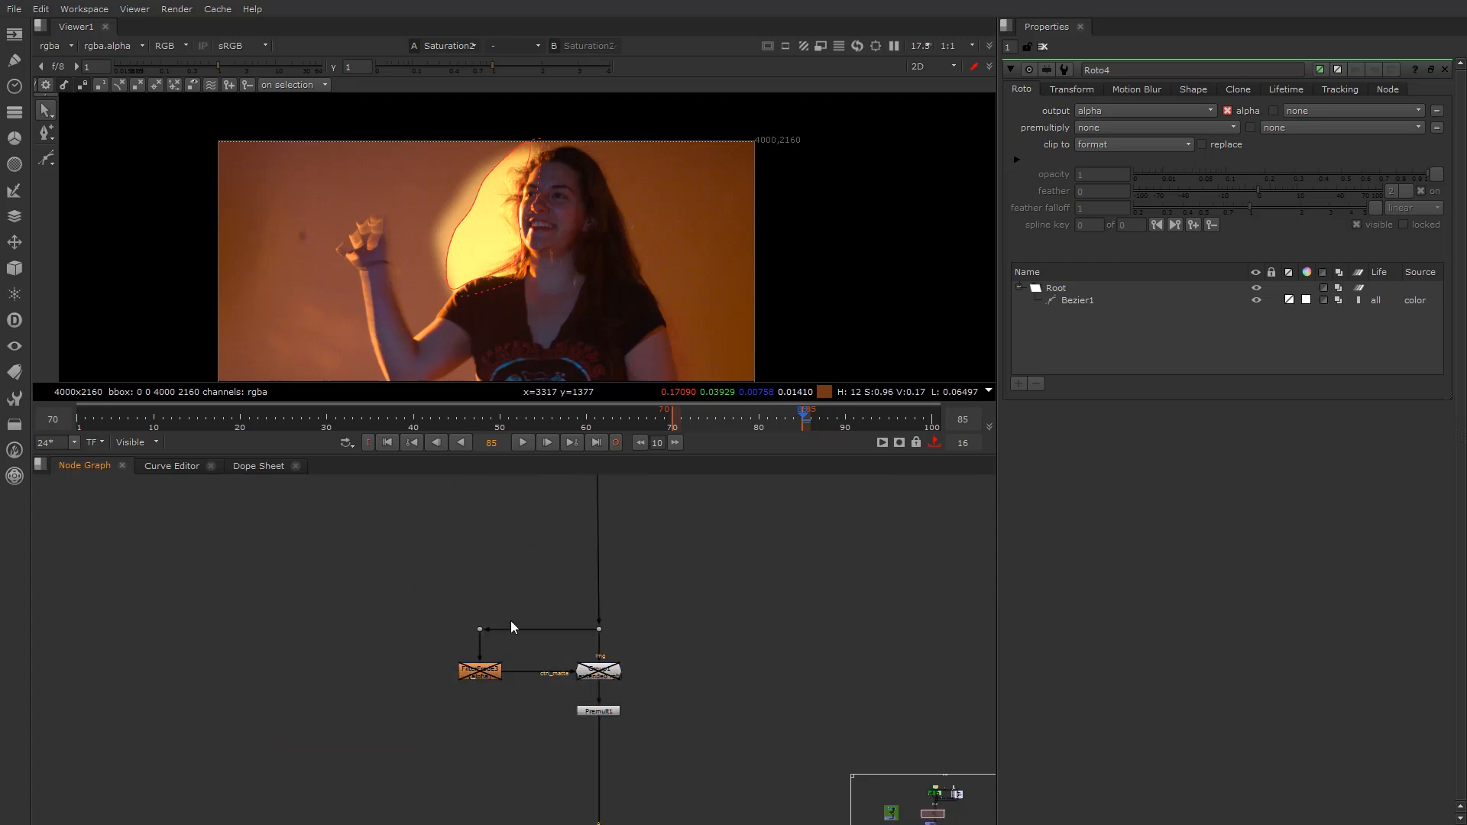
Display the premultiplied foreground at Premult1, and the Read5 Sunset.jpg image in the ADDING BACKGROUND group
left_click(598, 710)
key("1")
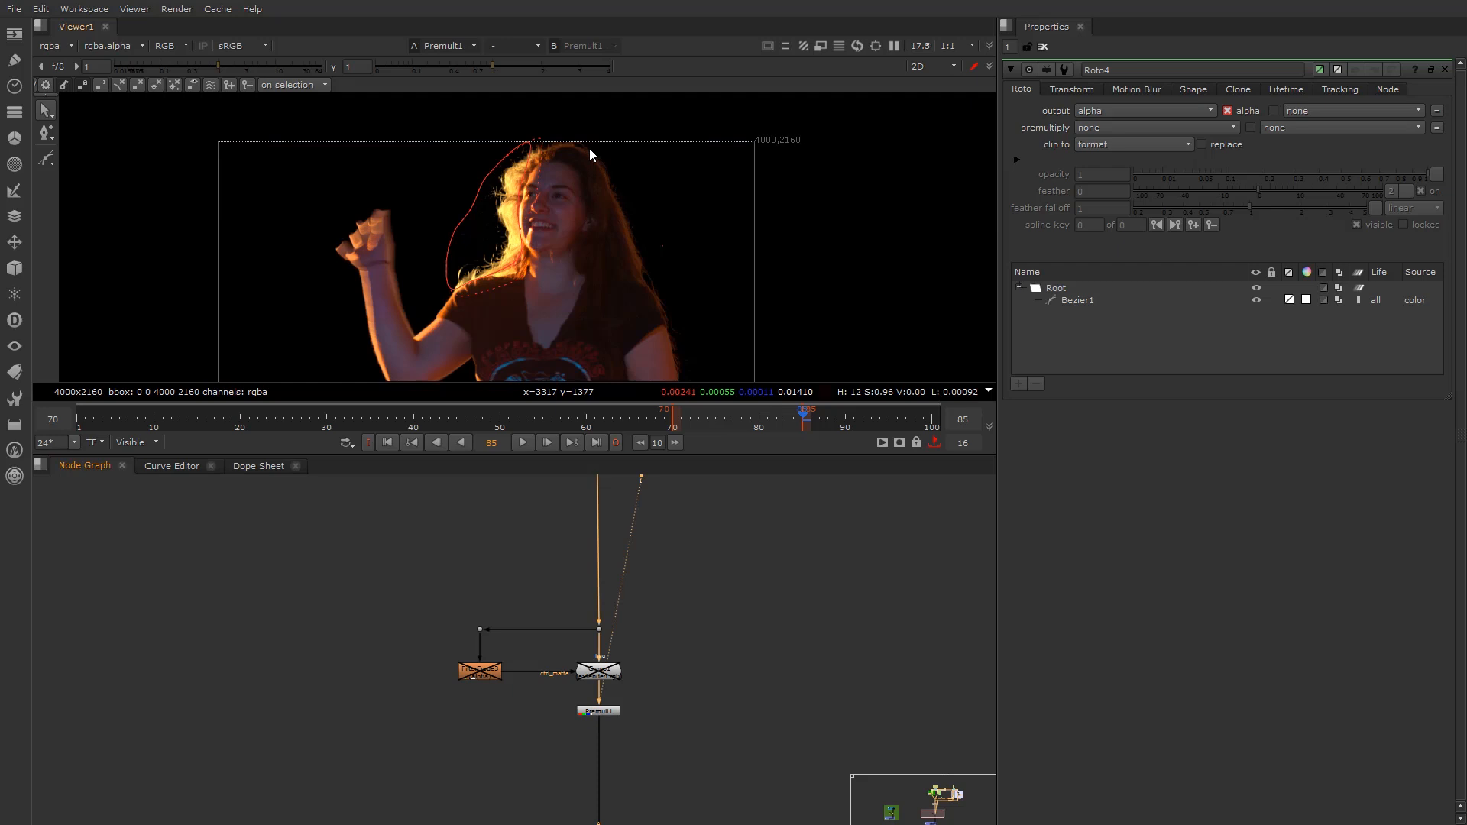
scroll(503, 595, "down", 5)
middle_click_drag(408, 770, 448, 694)
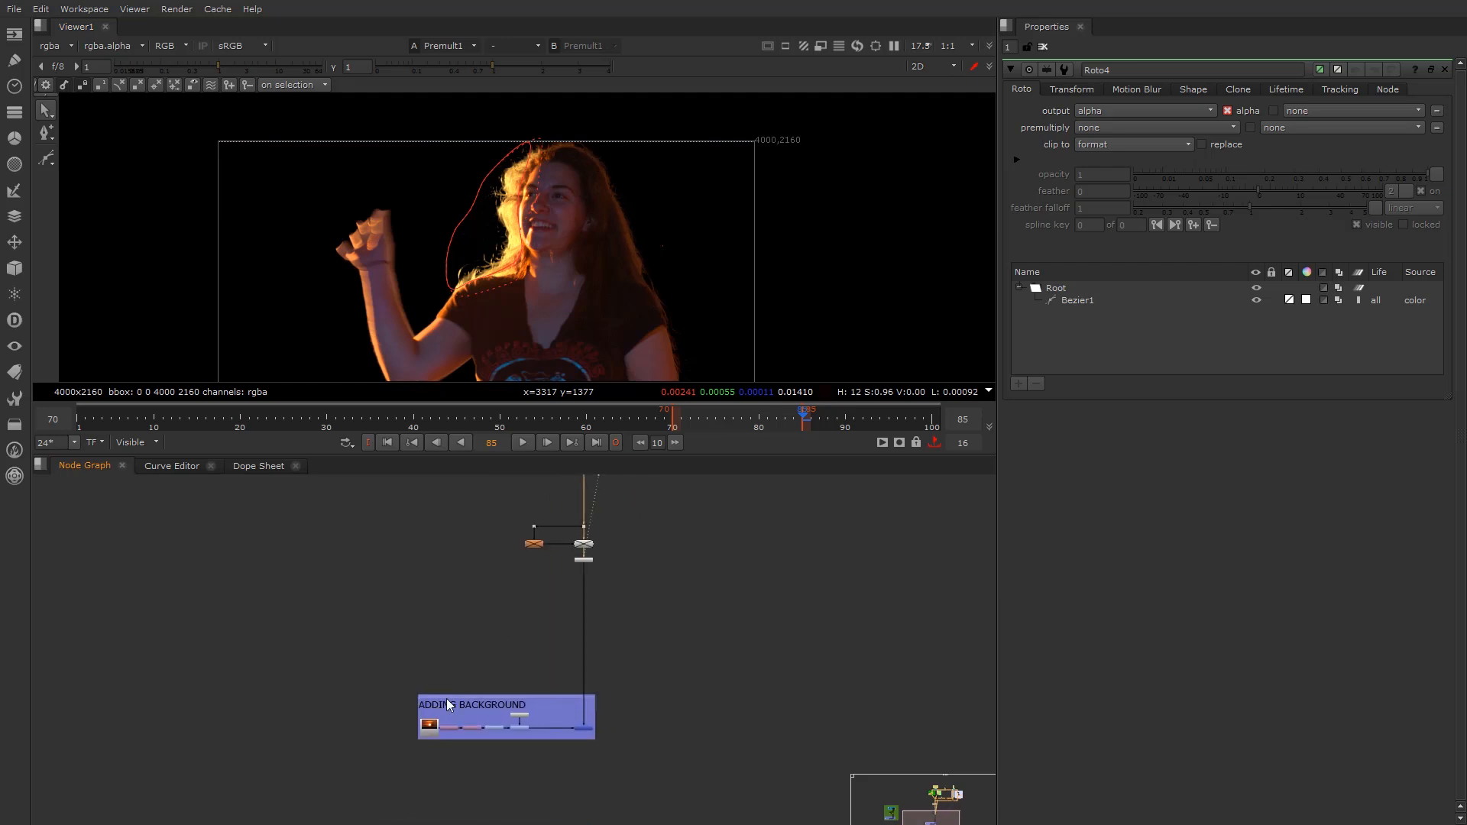
scroll(446, 695, "up", 2)
left_click(423, 738)
key("1")
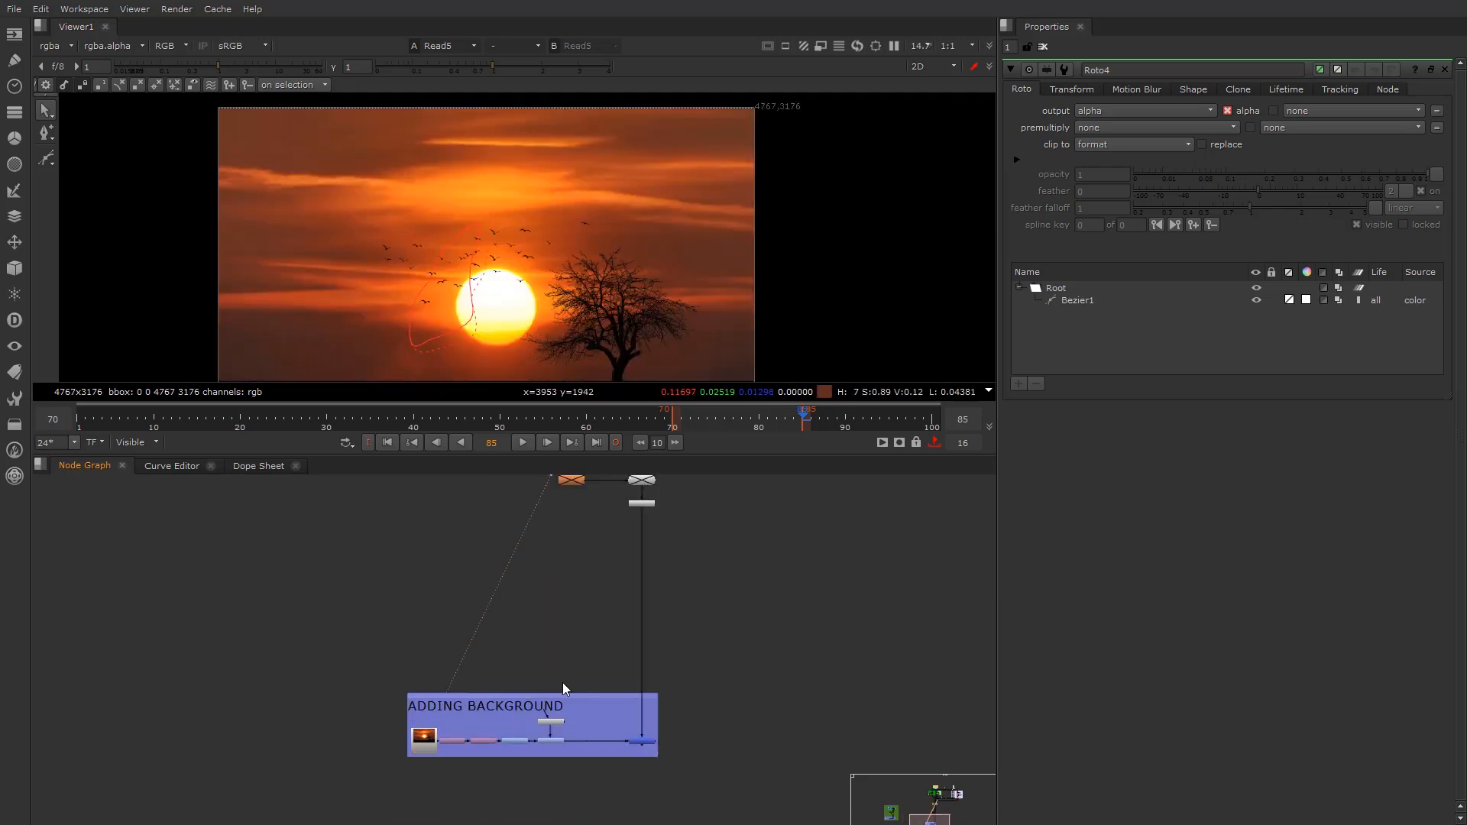
Open the properties of the disabled FilterErode3 node
middle_click_drag(649, 542, 591, 735)
scroll(590, 735, "up", 1)
left_click(496, 660)
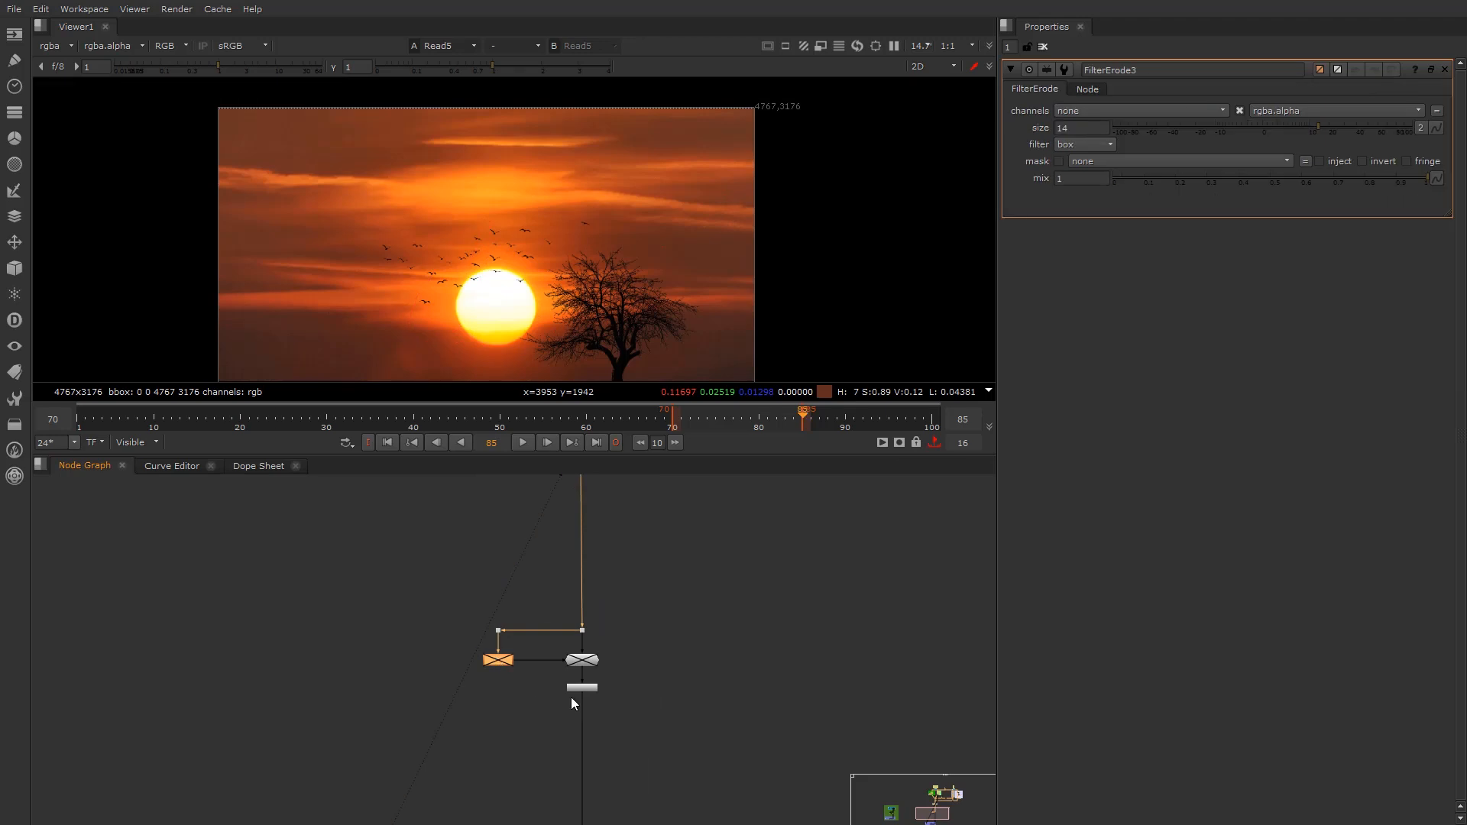
Open Read5's properties and display the sunset background at Reformat1, Transform1 and Grade8 in turn
scroll(577, 720, "down", 3)
middle_click_drag(566, 779, 560, 618)
scroll(561, 617, "up", 4)
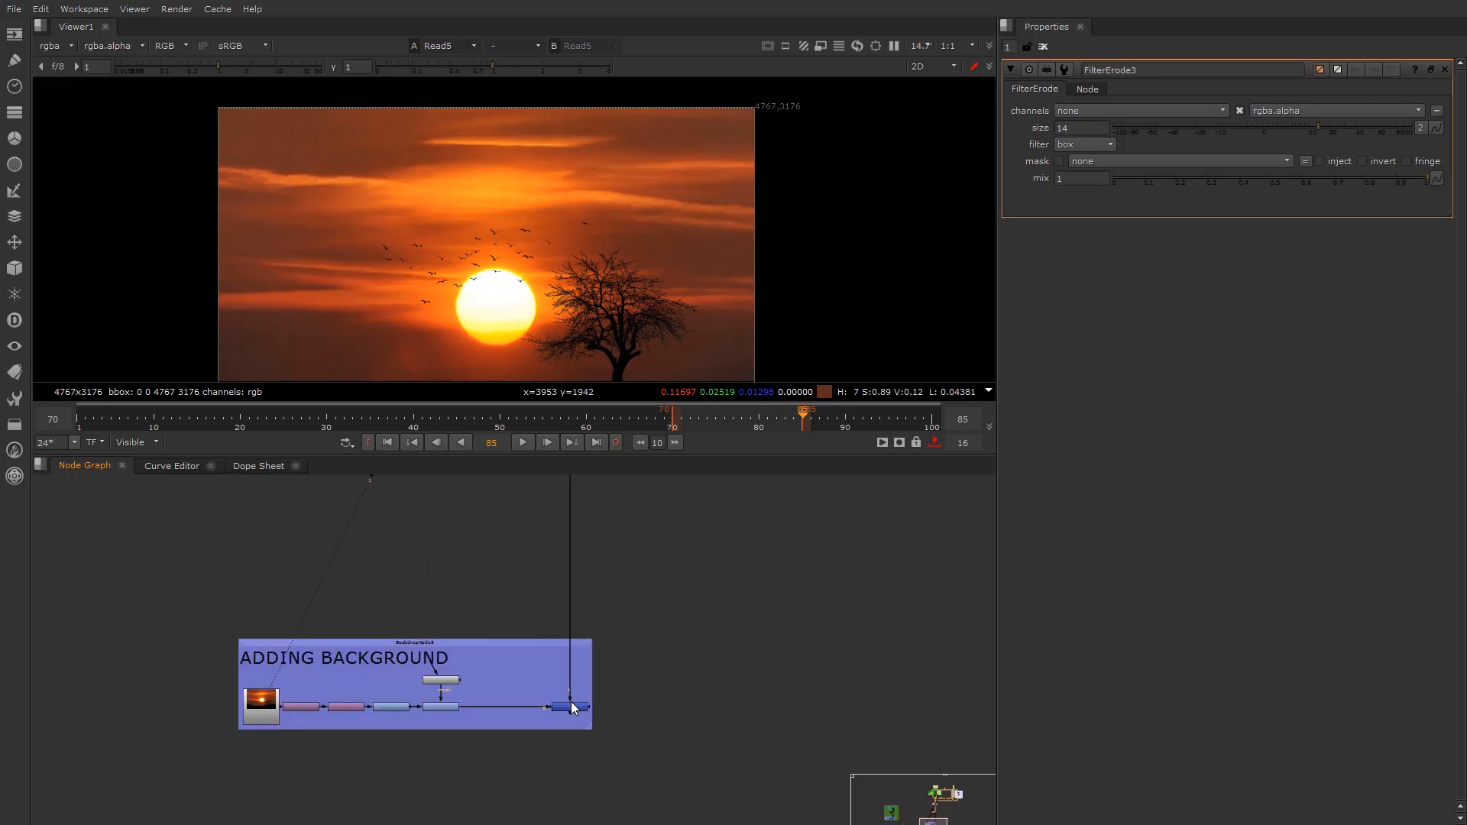
scroll(318, 712, "up", 2)
left_click(253, 707)
left_click(297, 708)
key("1")
left_click_drag(372, 707, 383, 709)
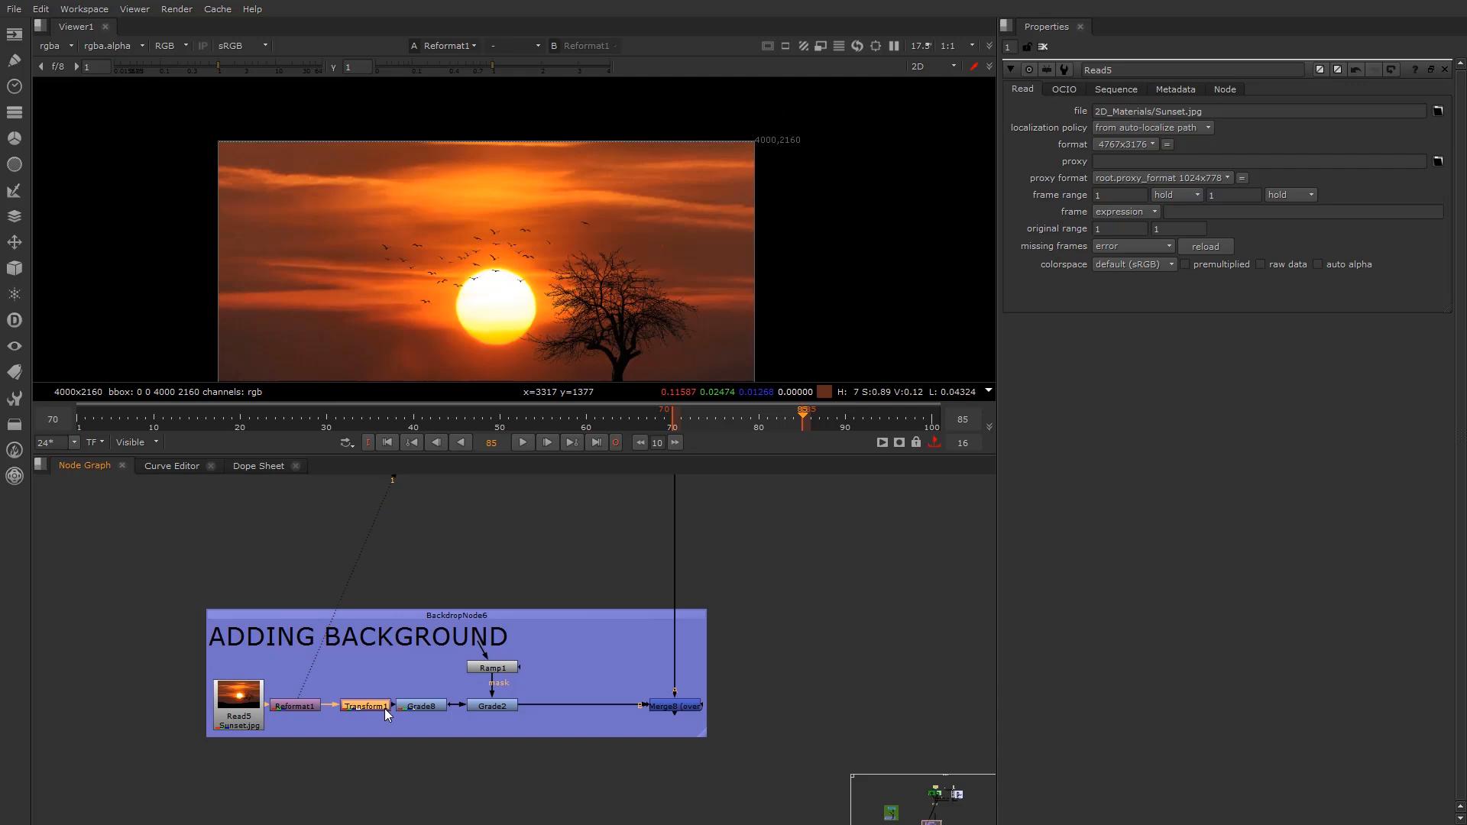
key("1")
left_click(420, 711)
key("1")
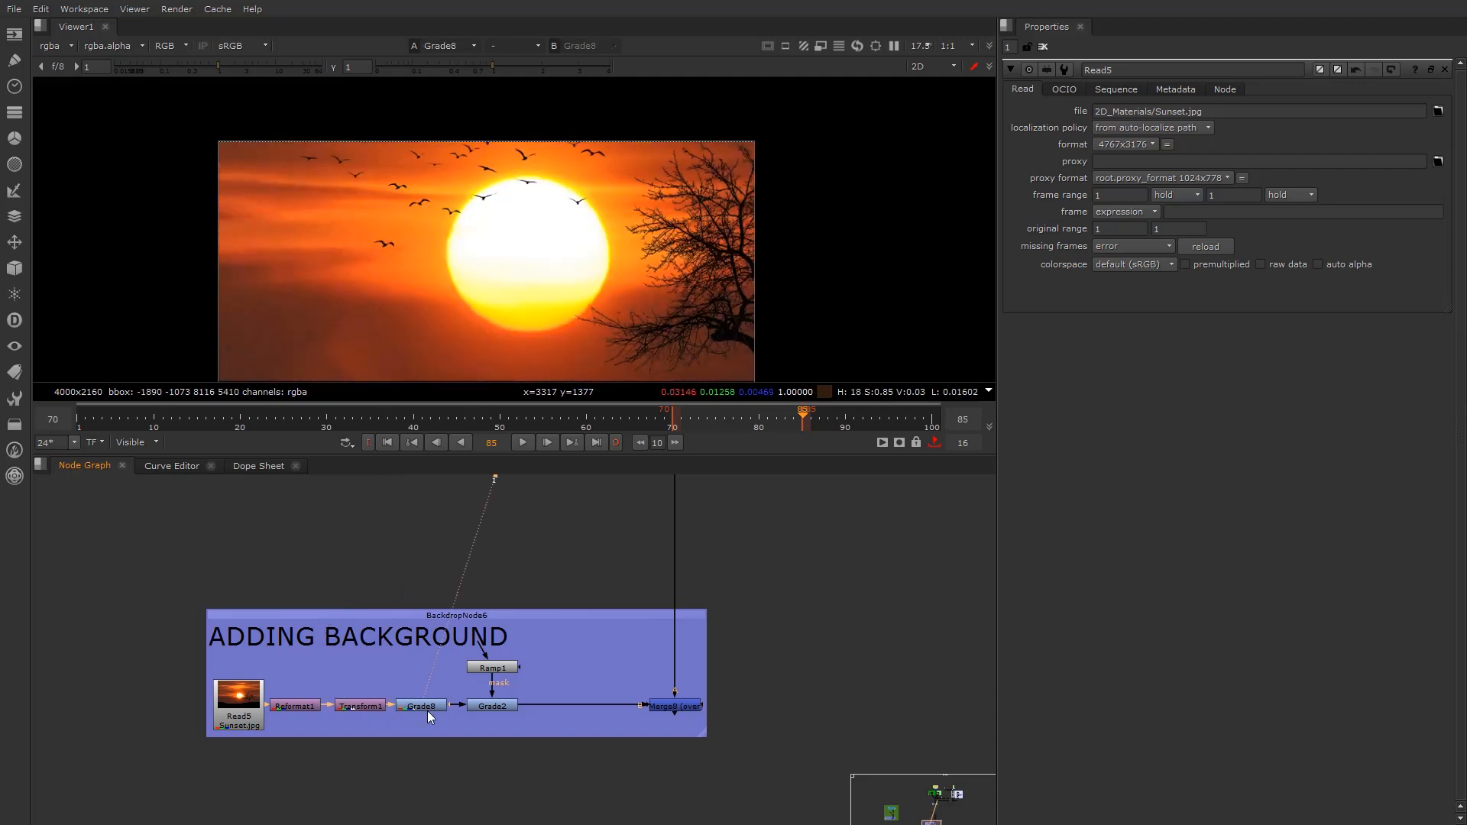
Open the Ramp1 mask's properties and display the ramp-masked background grade at Grade2
left_click(492, 668)
scroll(409, 197, "down", 2)
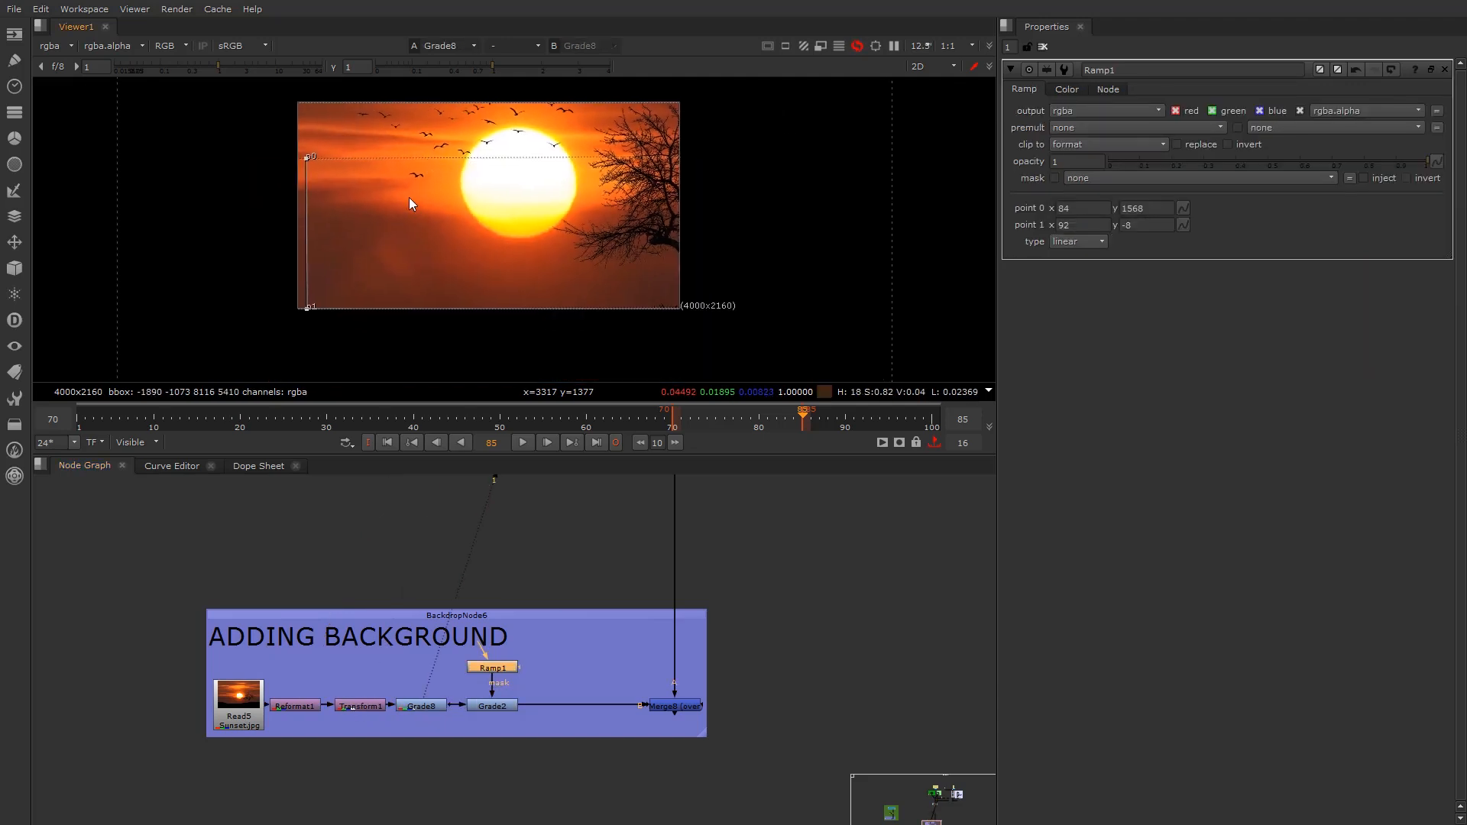
left_click(495, 708)
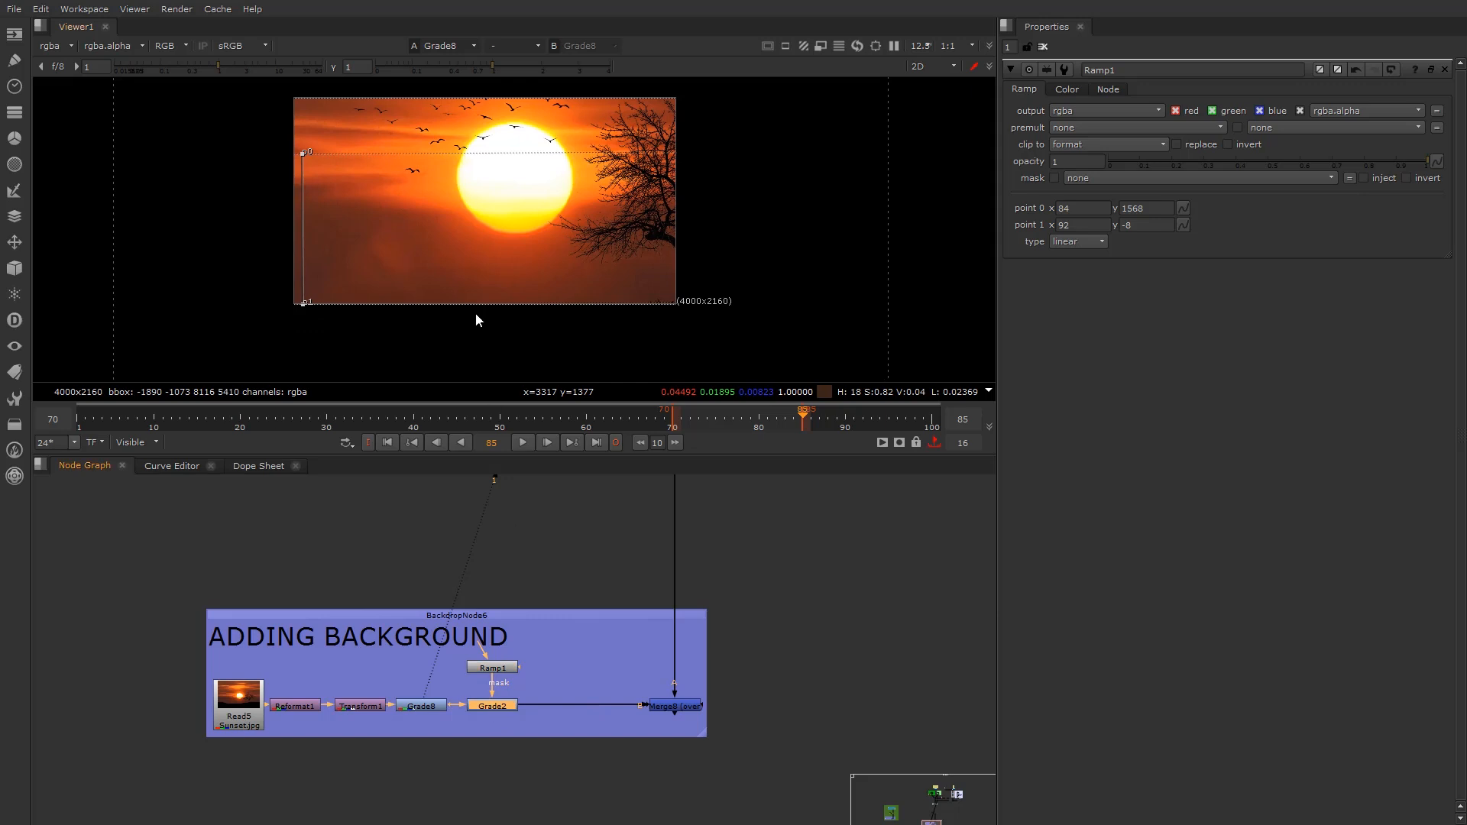
key("1")
left_click(502, 709)
middle_click_drag(515, 666, 548, 656)
scroll(495, 695, "up", 2)
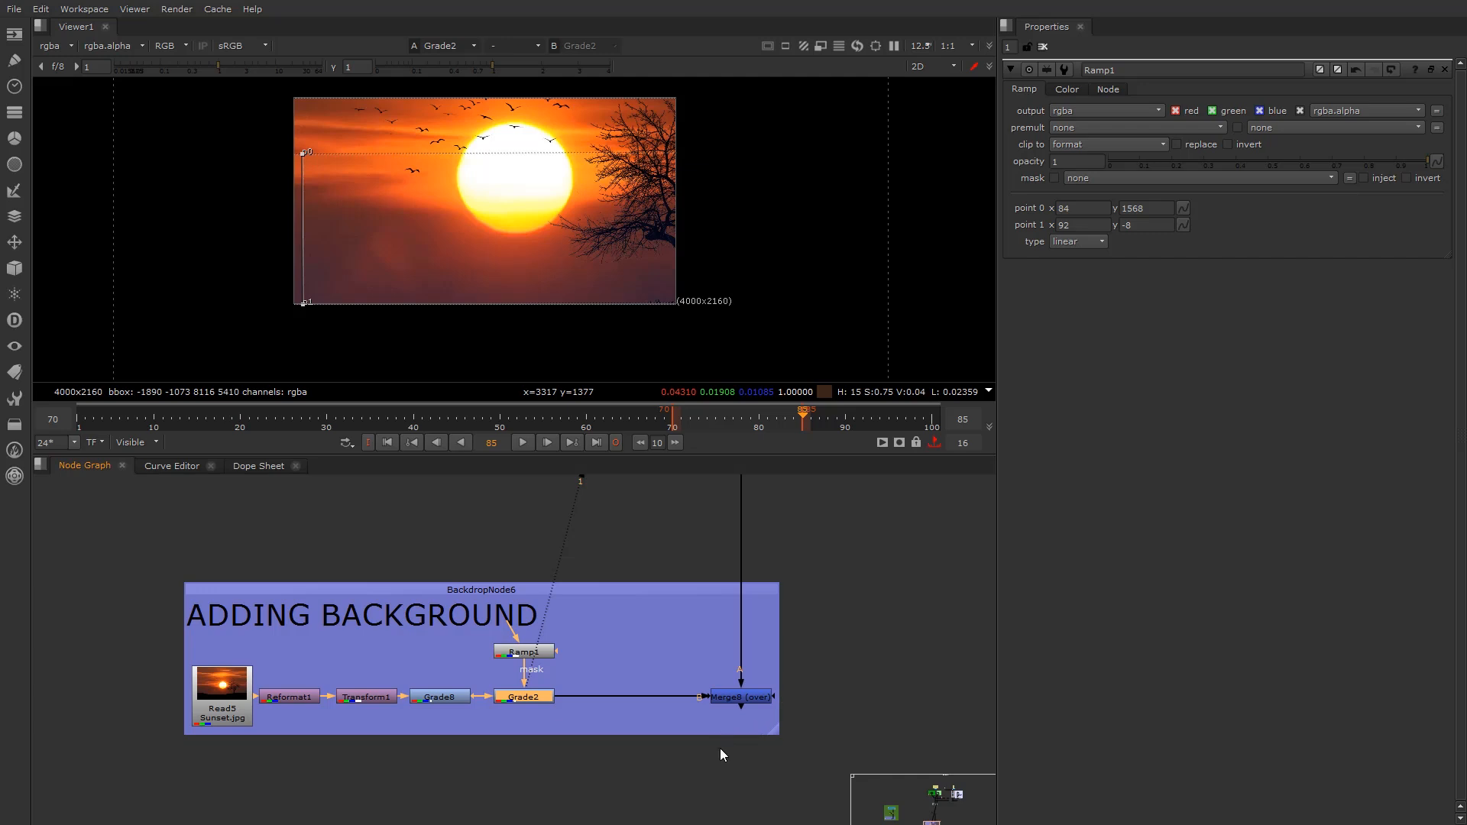
Display the final composite at Merge8 and inspect the edges of the woman's arm and shirt up close
left_click(738, 697)
scroll(697, 697, "down", 3)
middle_click_drag(698, 697, 632, 726)
scroll(658, 724, "up", 3)
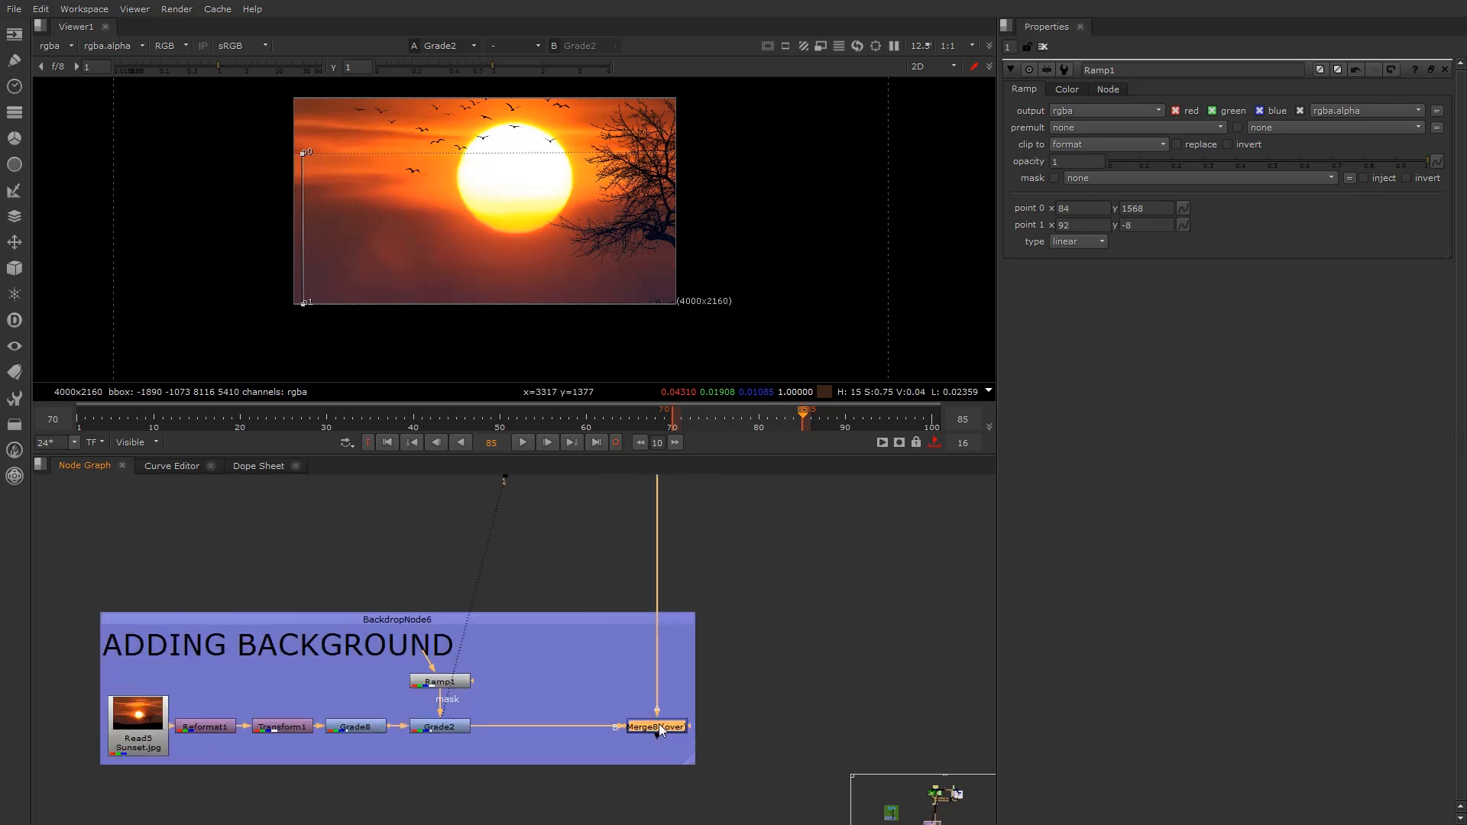
key("1")
scroll(425, 228, "up", 5)
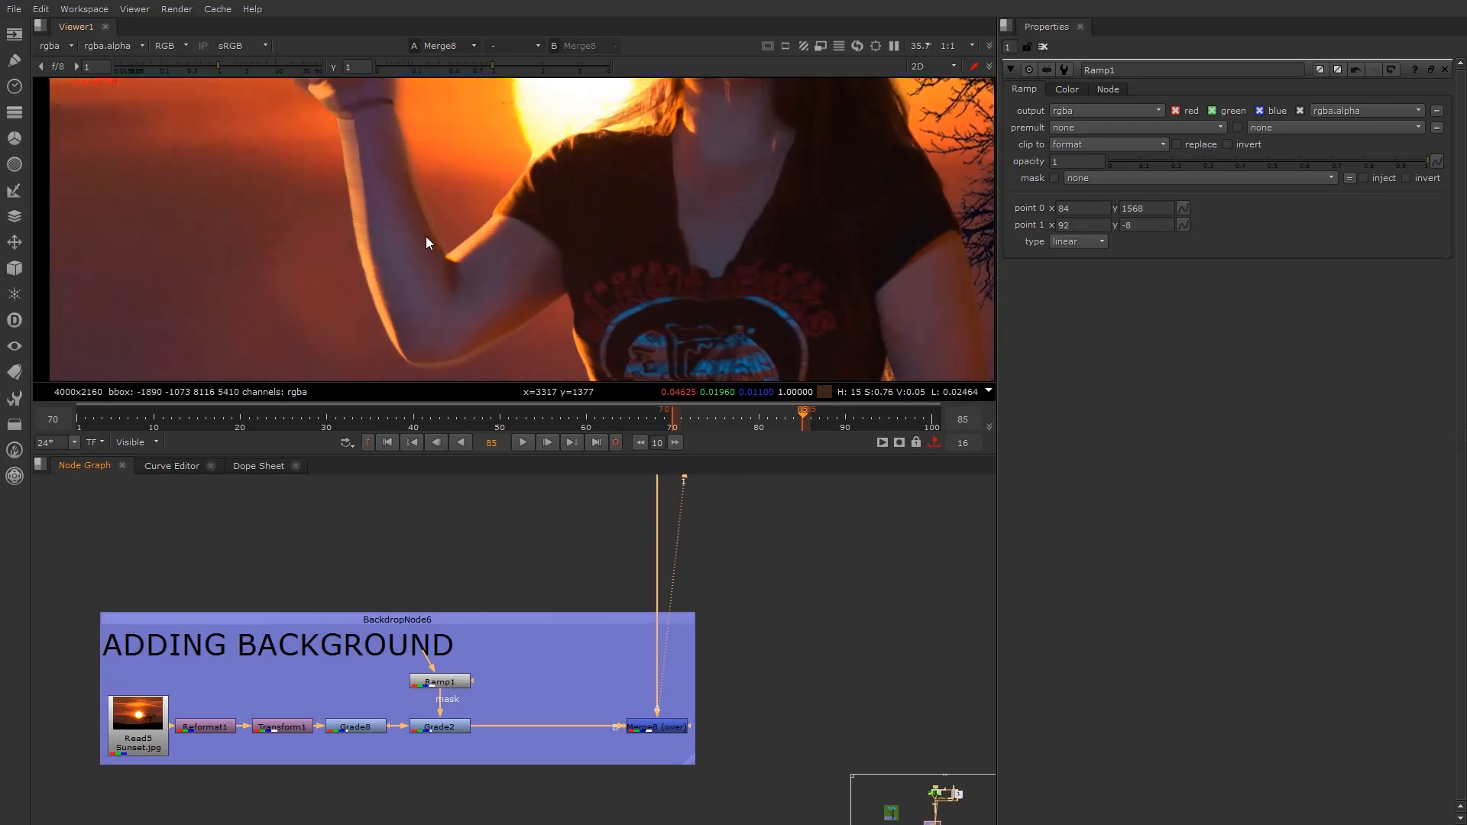
middle_click_drag(469, 374, 476, 272)
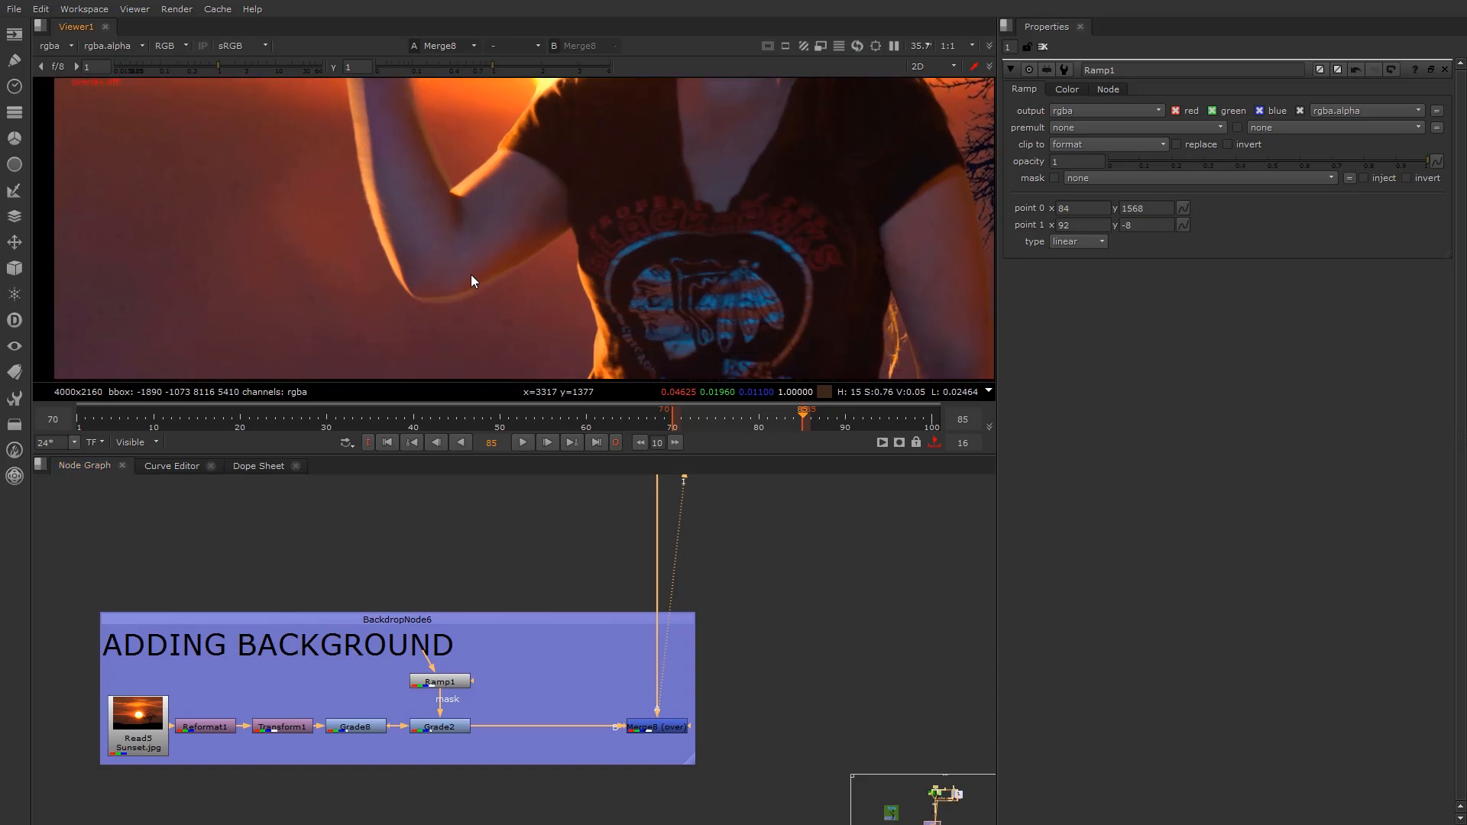
Create an EdgeBlur node in the ADDING BACKGROUND section
scroll(472, 275, "up", 1)
scroll(472, 280, "up", 1)
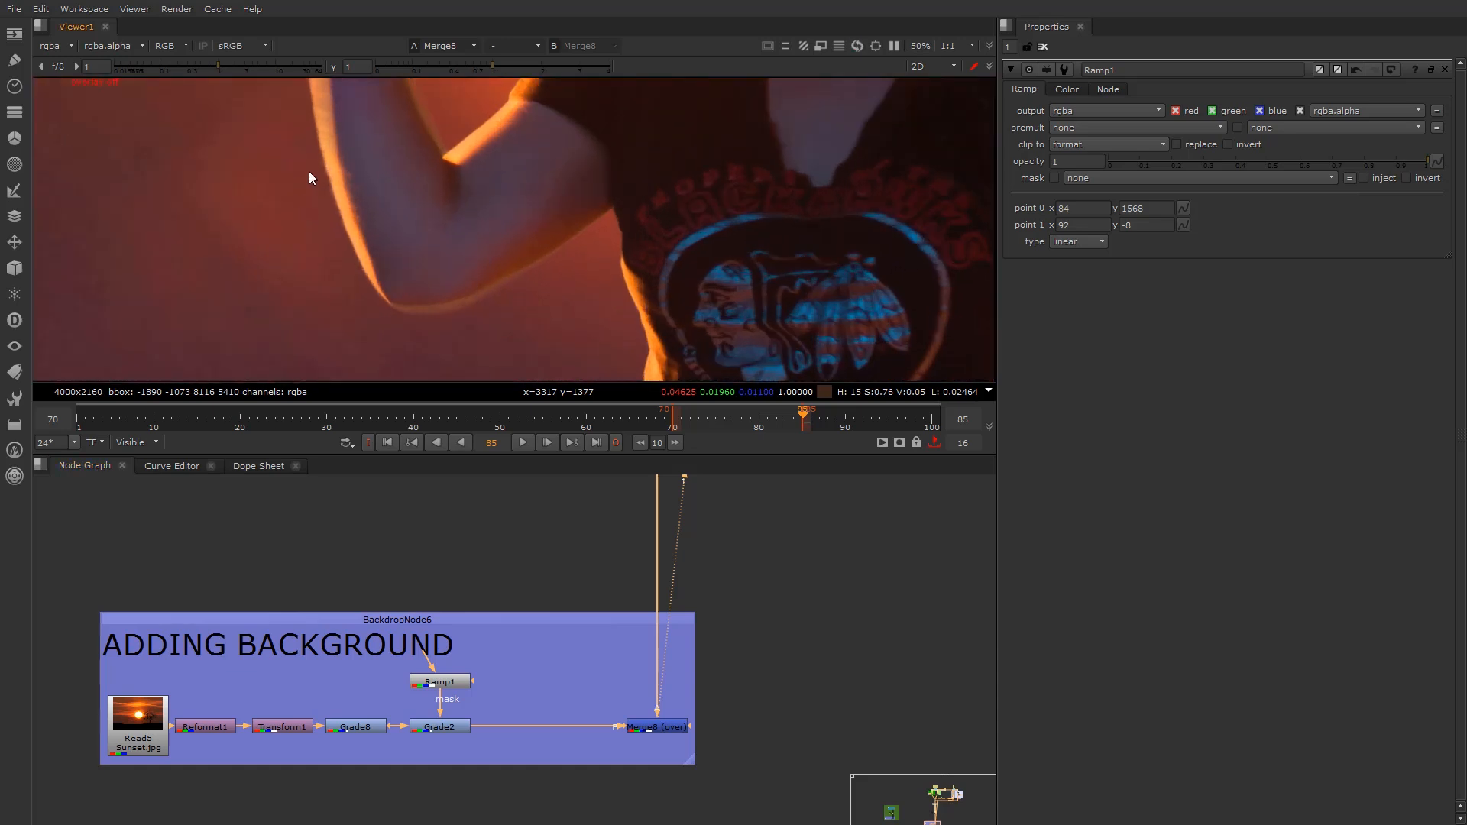
scroll(314, 122, "up", 5)
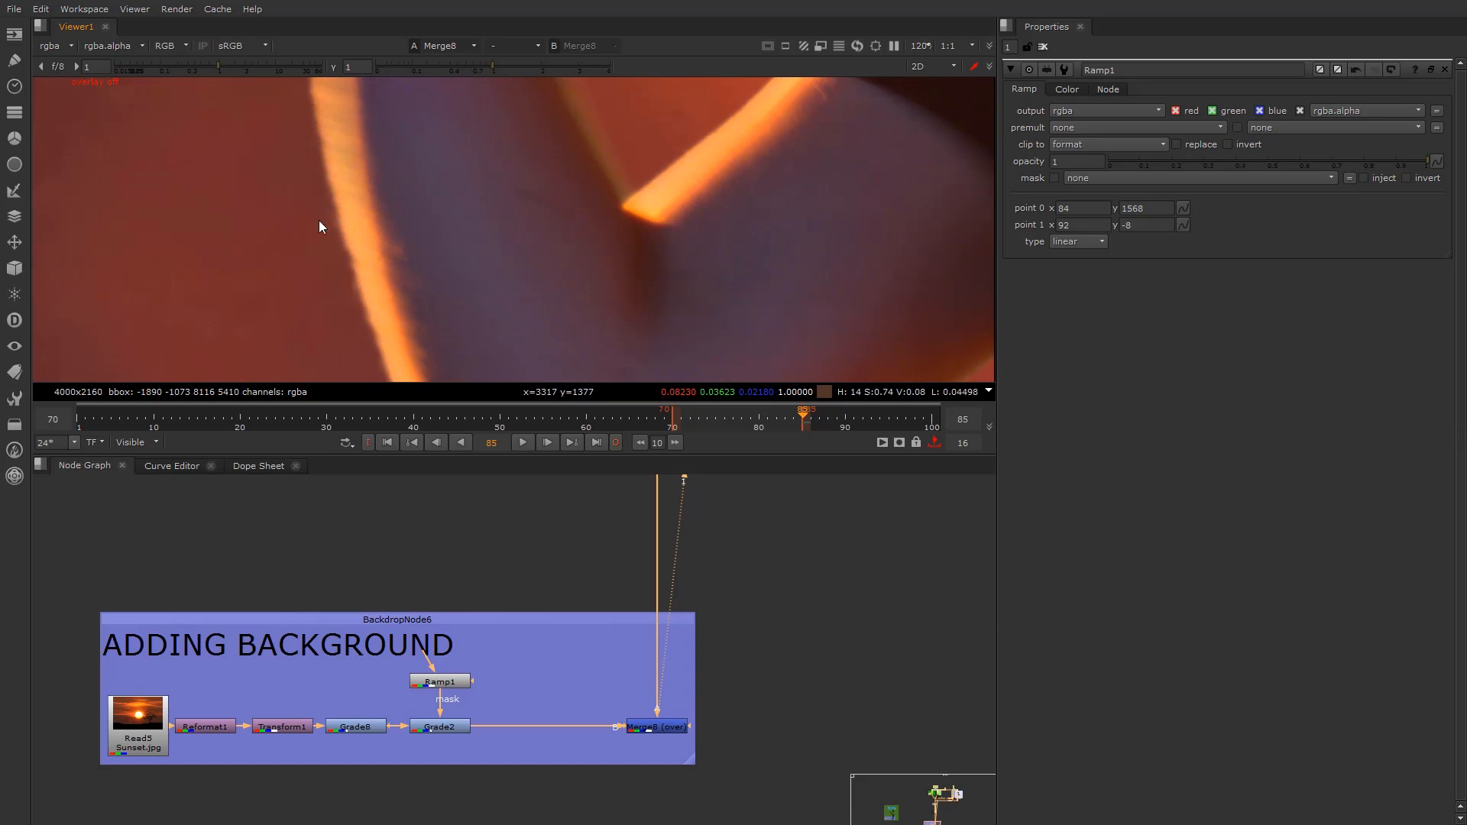
scroll(360, 280, "down", 4)
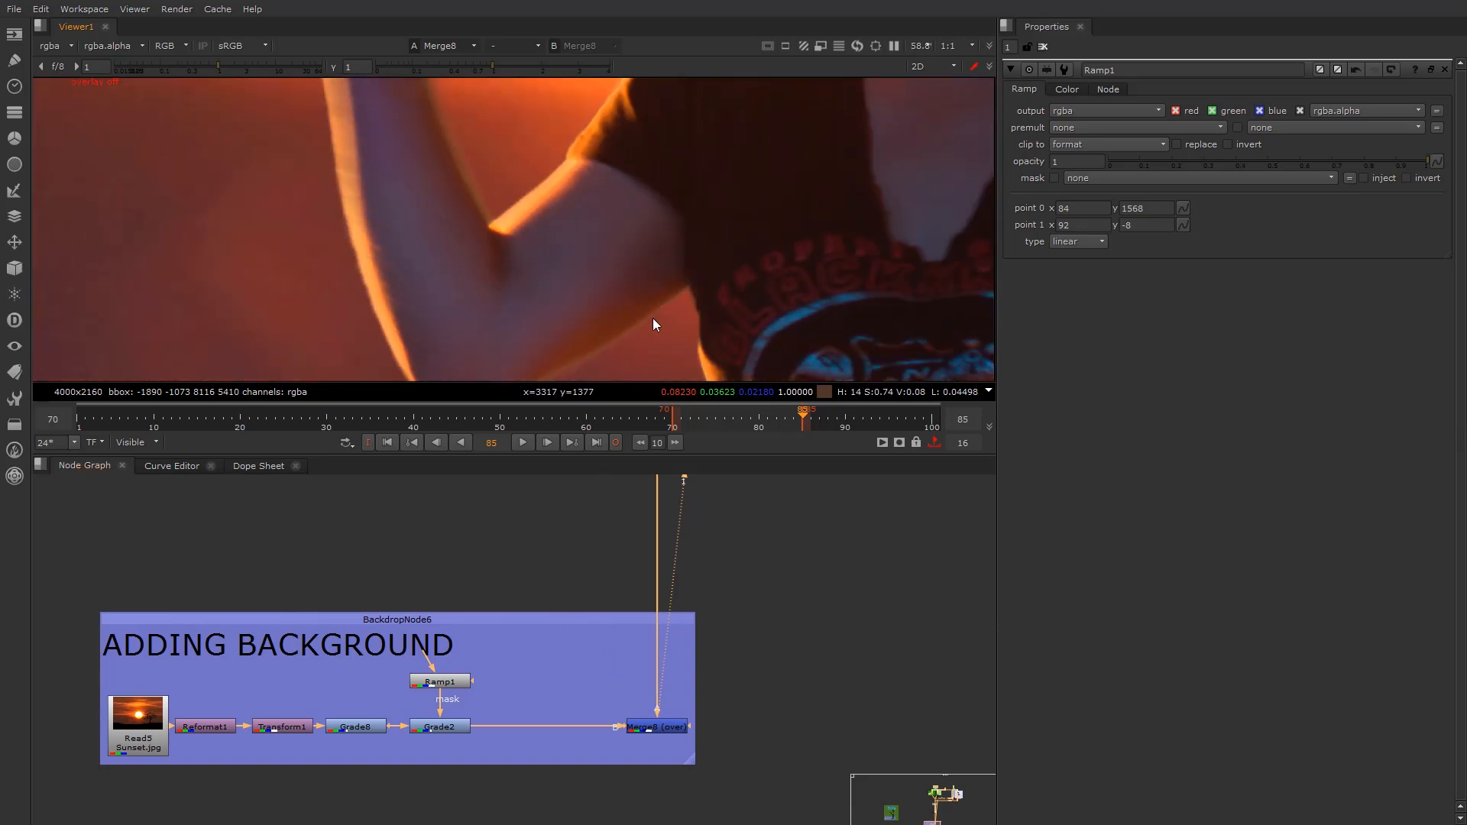
key("Tab")
type("edg")
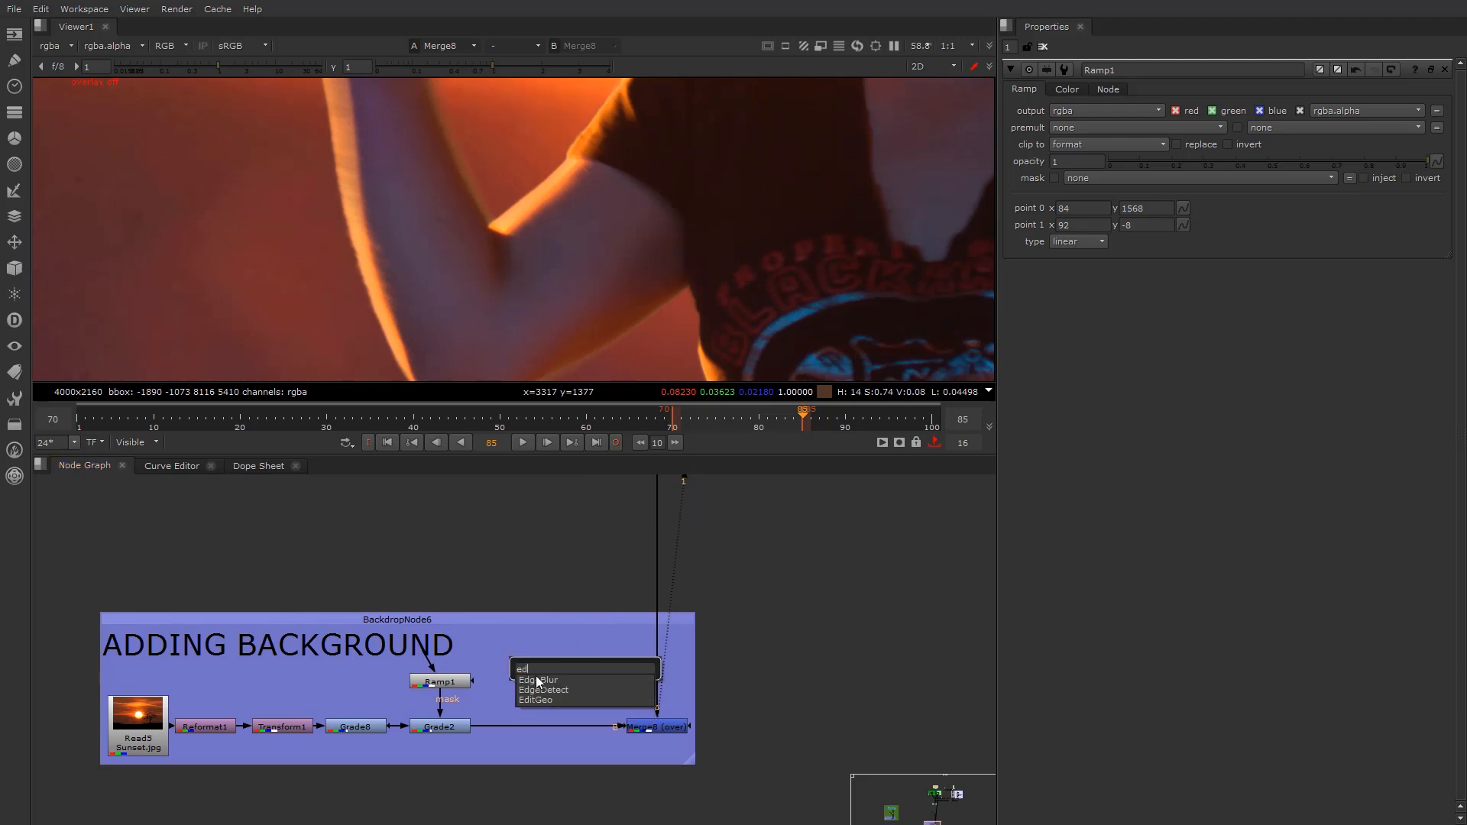
left_click(535, 678)
Insert EdgeBlur1 into the foreground pipe just above the Merge8 (over) node
scroll(562, 605, "down", 3)
middle_click_drag(608, 482, 544, 609)
scroll(545, 688, "down", 2)
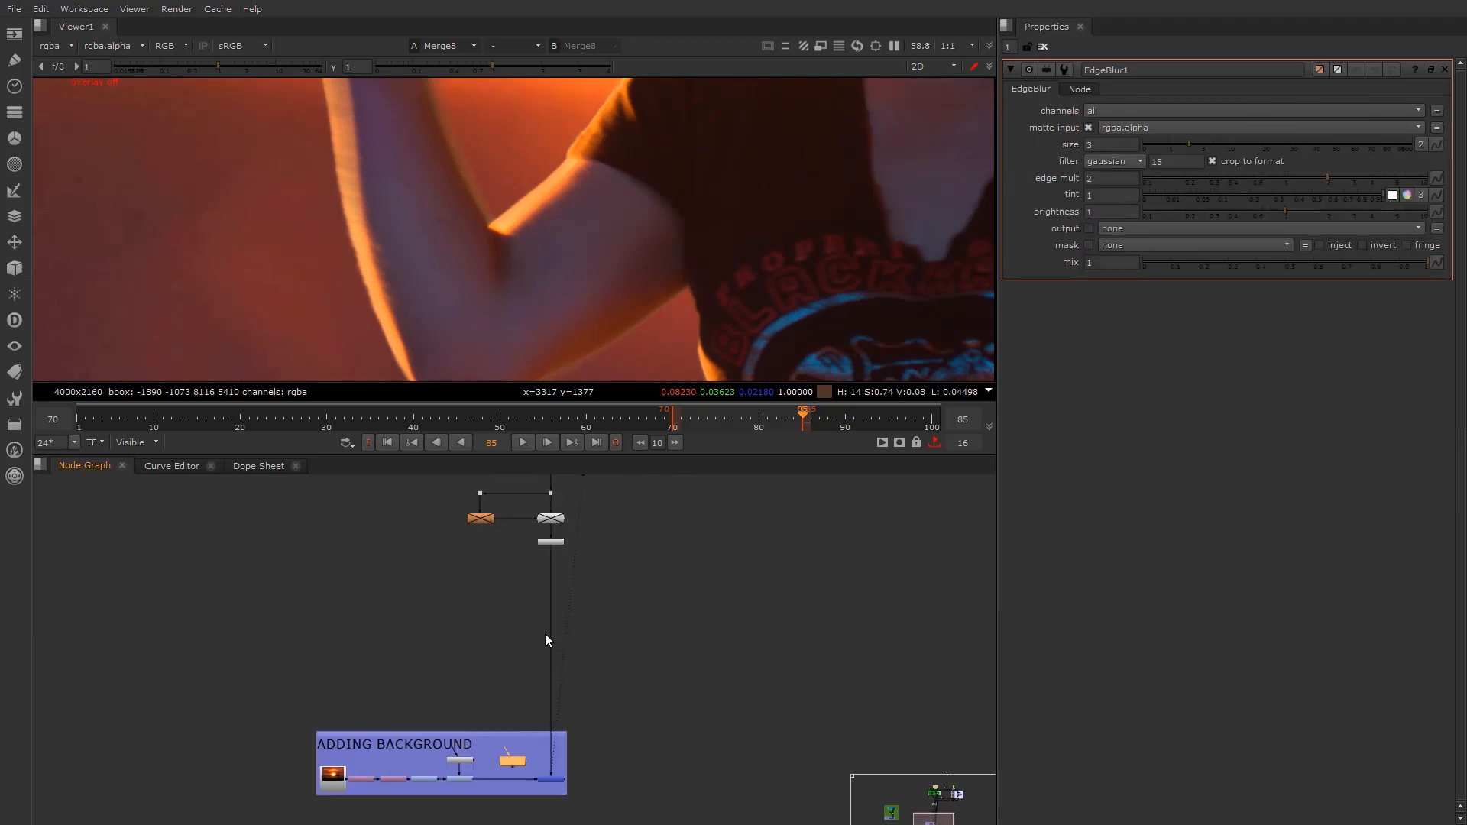
scroll(541, 604, "up", 5)
scroll(520, 634, "down", 3)
middle_click_drag(479, 797, 475, 648)
scroll(490, 711, "up", 2)
left_click_drag(486, 734, 560, 628)
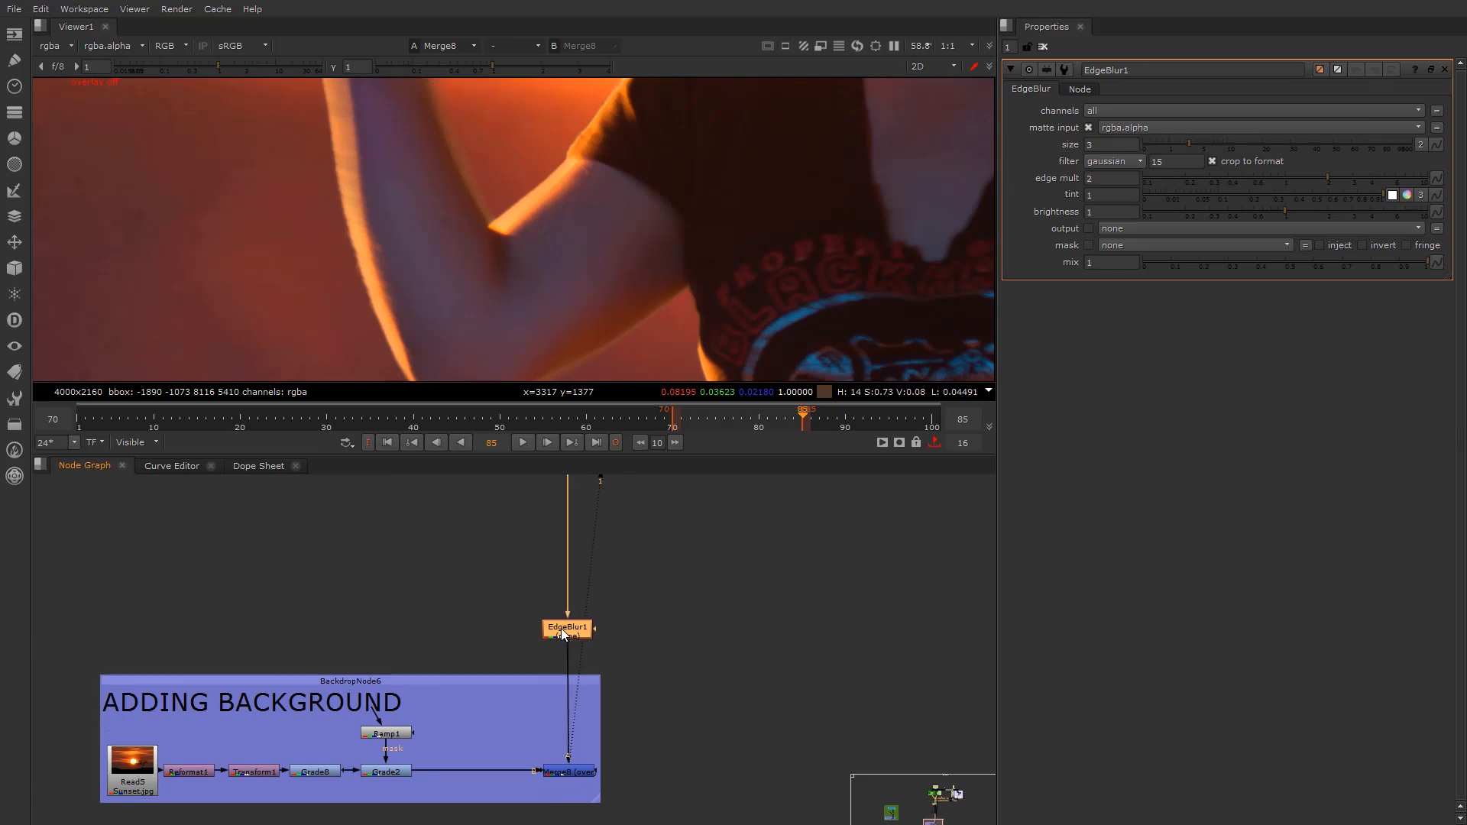
Set the EdgeBlur1 size to 2 and check the softened edge of the arm up close
left_click_drag(1107, 145, 1054, 145)
type("2")
key("Return")
scroll(481, 168, "up", 5)
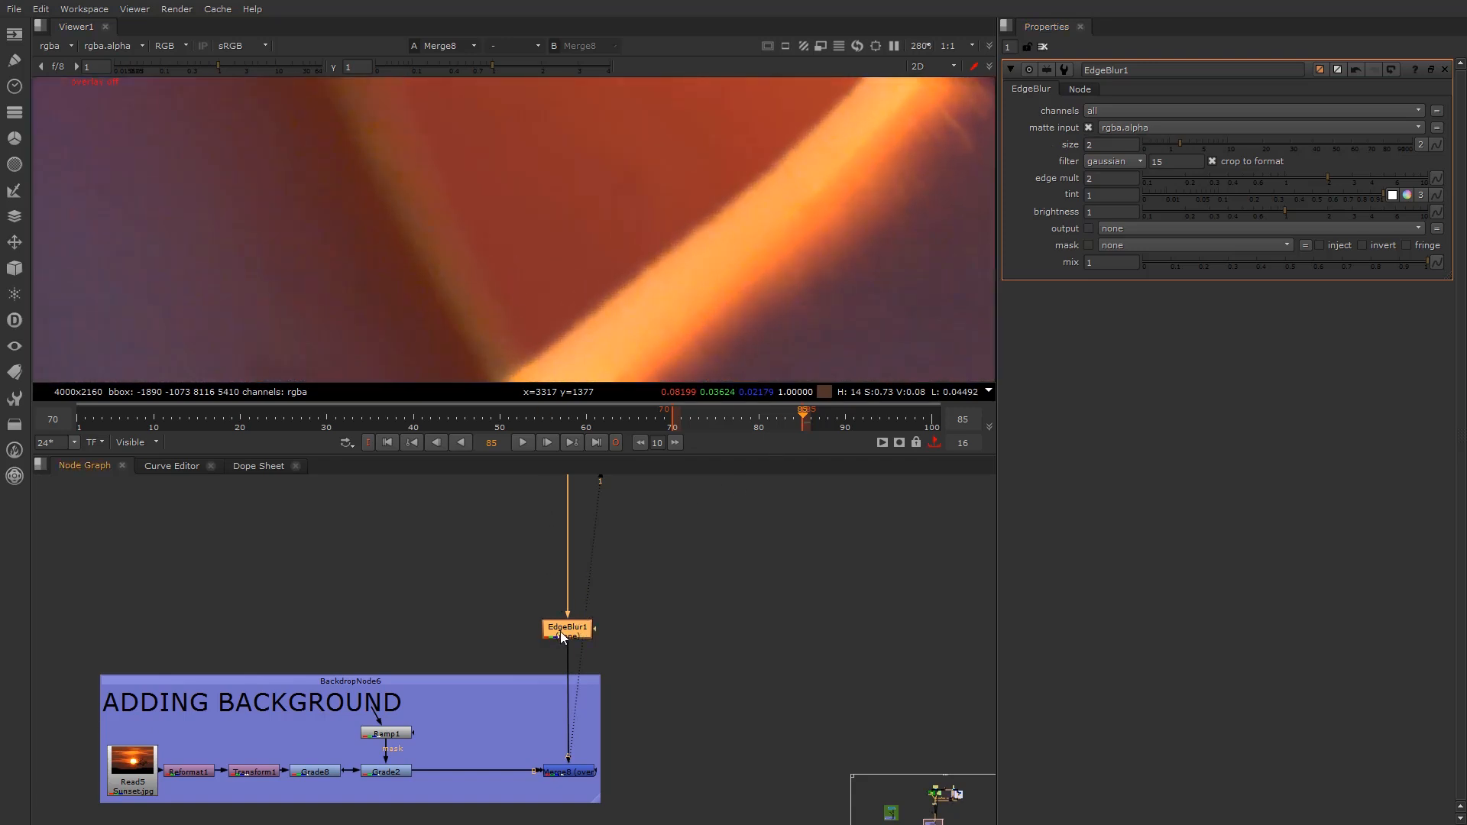
scroll(552, 272, "down", 6)
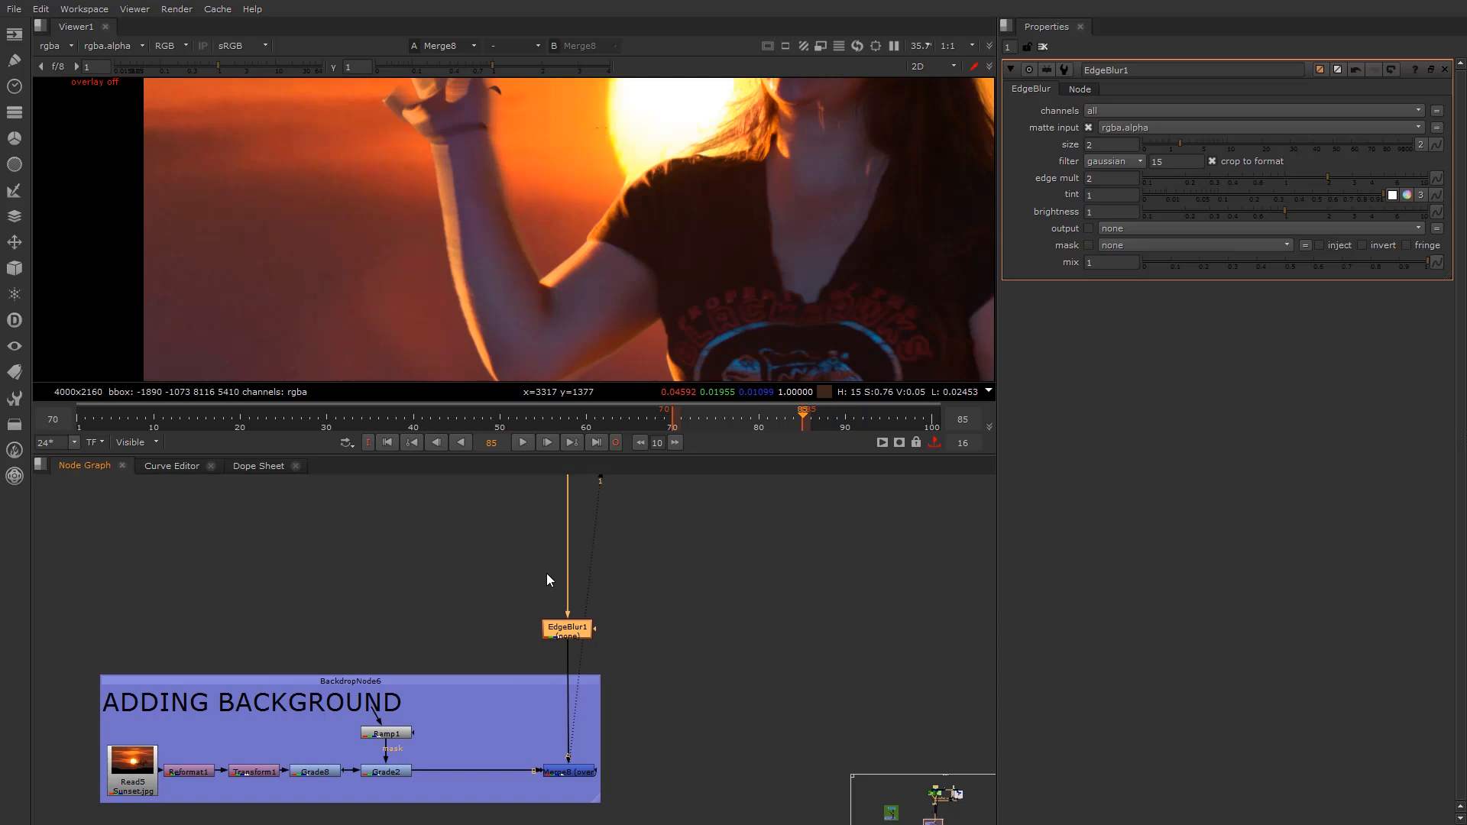
scroll(547, 573, "down", 2)
middle_click_drag(534, 579, 478, 651)
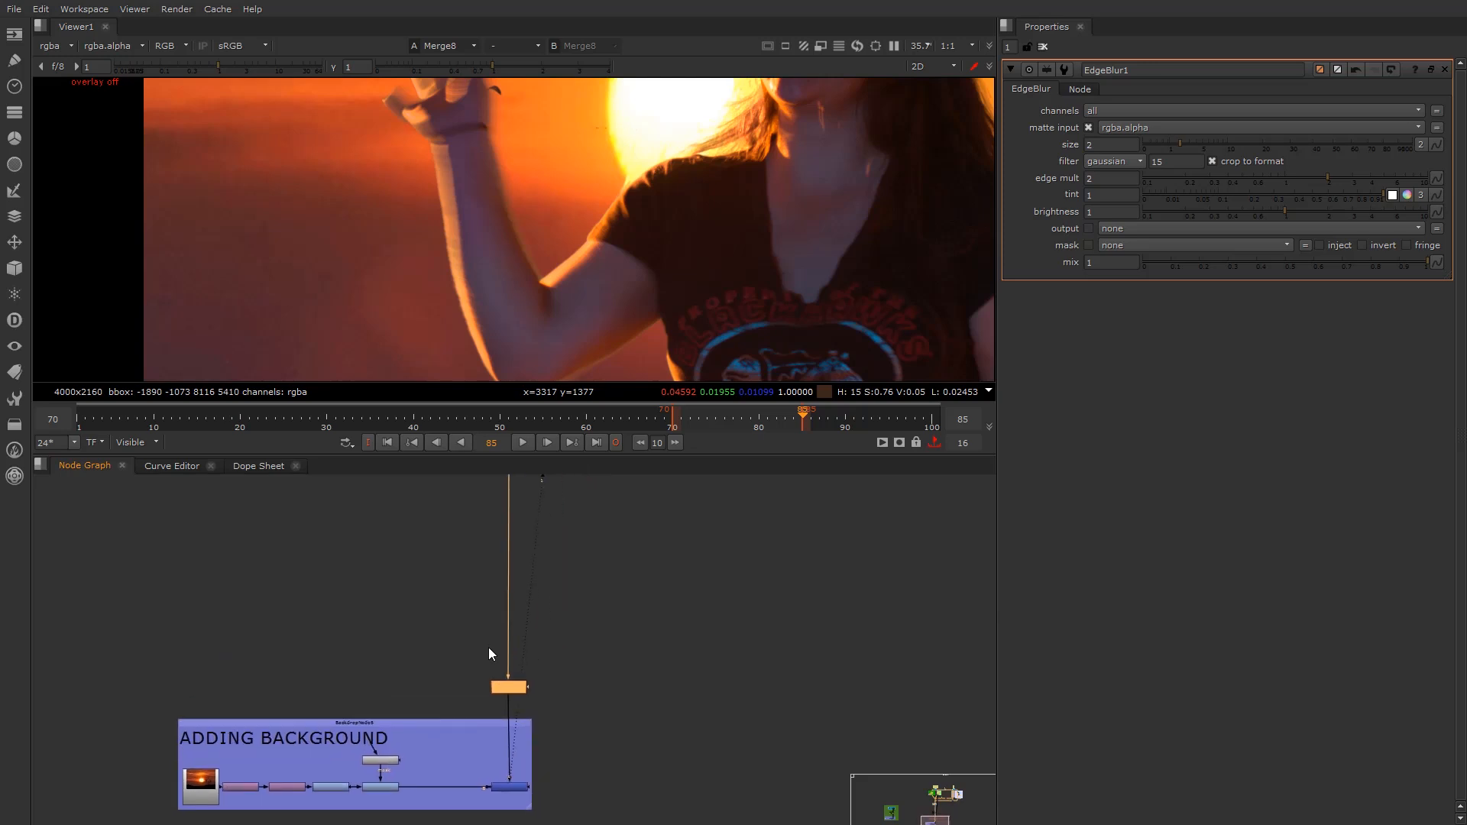
scroll(493, 650, "up", 5)
scroll(489, 705, "down", 3)
middle_click_drag(476, 699, 462, 658)
mouse_move(510, 620)
left_mouse_down()
mouse_move(508, 600)
mouse_move(502, 623)
left_mouse_up()
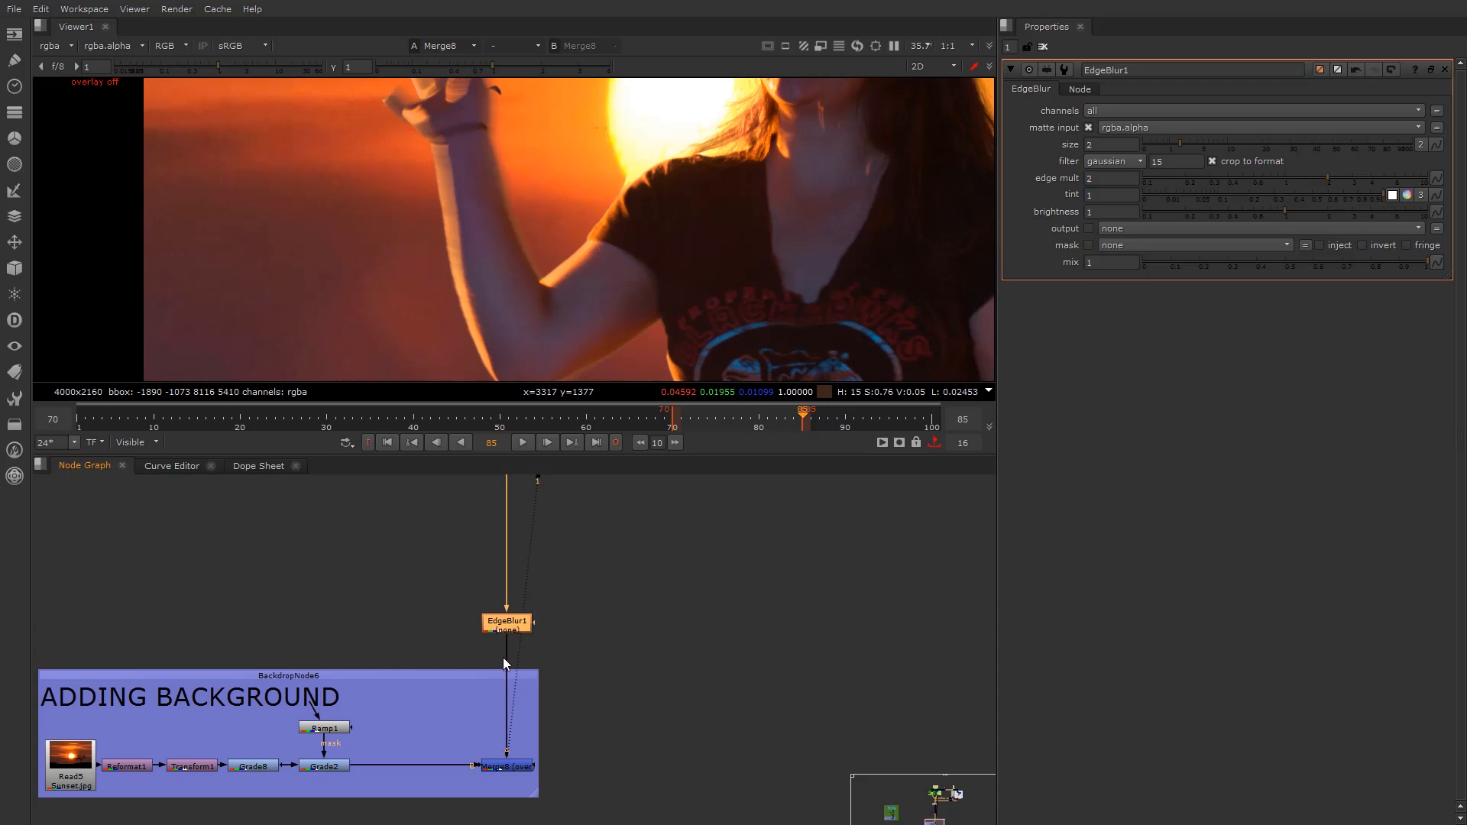
key("ctrl+z")
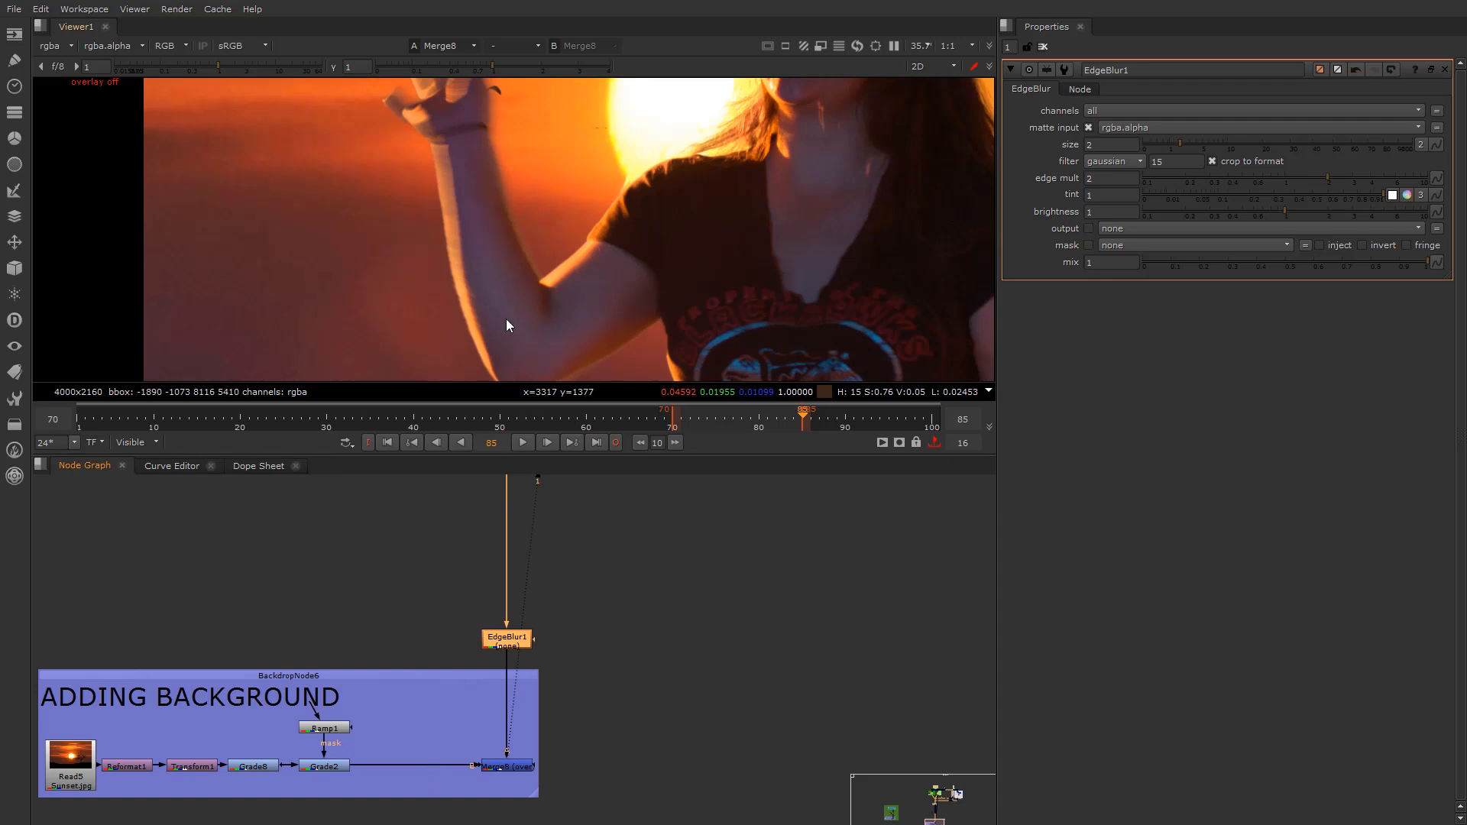
Compare the bent forearm's edge with EdgeBlur1 disabled and enabled, ending with the node enabled
scroll(515, 331, "down", 2)
middle_click_drag(515, 330, 498, 259)
scroll(498, 260, "up", 2)
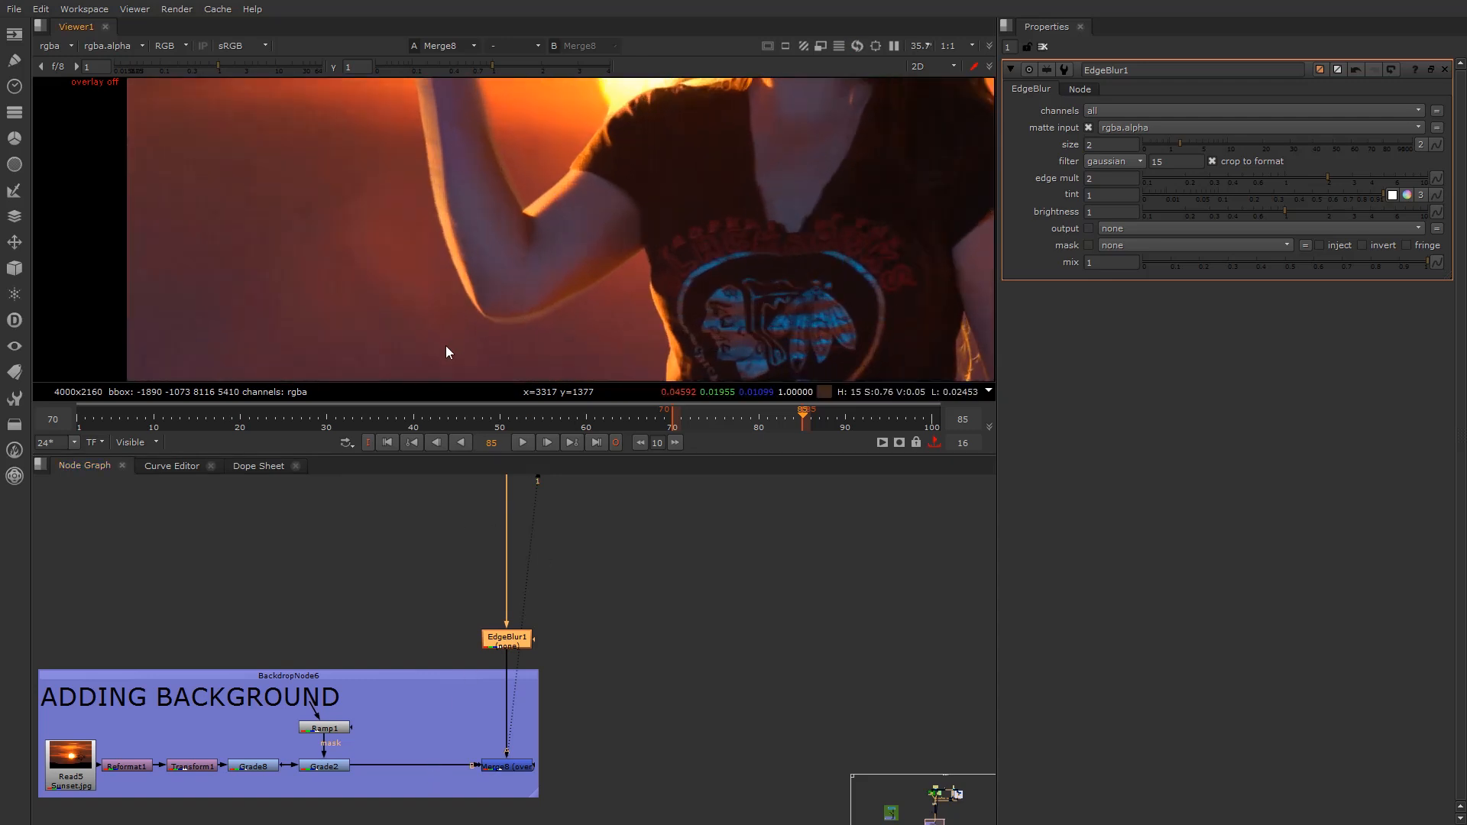
scroll(523, 663, "up", 3)
key("d")
key("d")
scroll(572, 316, "up", 2)
scroll(573, 316, "up", 2)
key("d")
key("d")
key("d")
key("d")
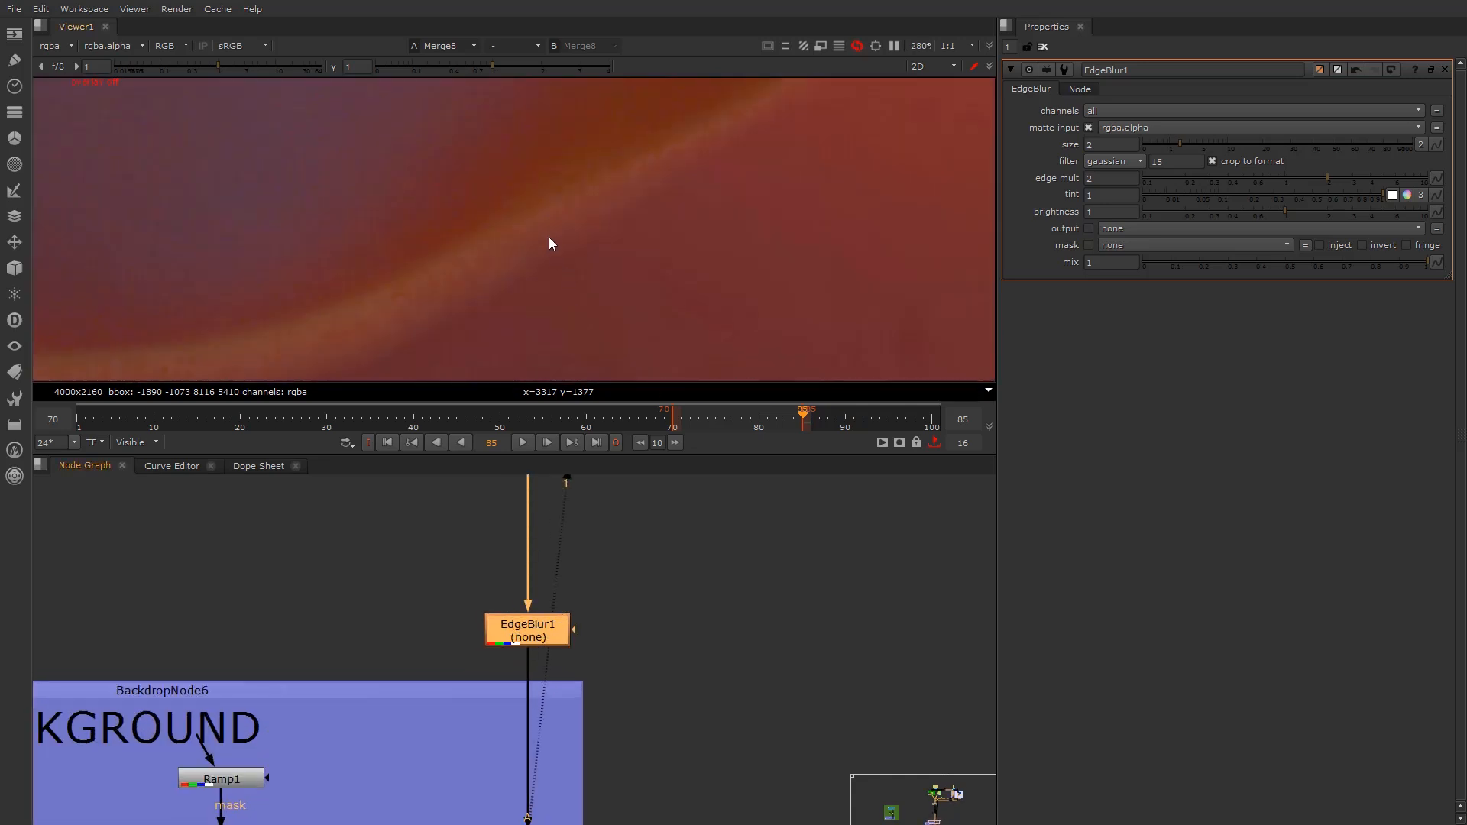
Toggle EdgeBlur1 off and on and examine the outer edge of the woman's lowered arm
scroll(551, 227, "down", 5)
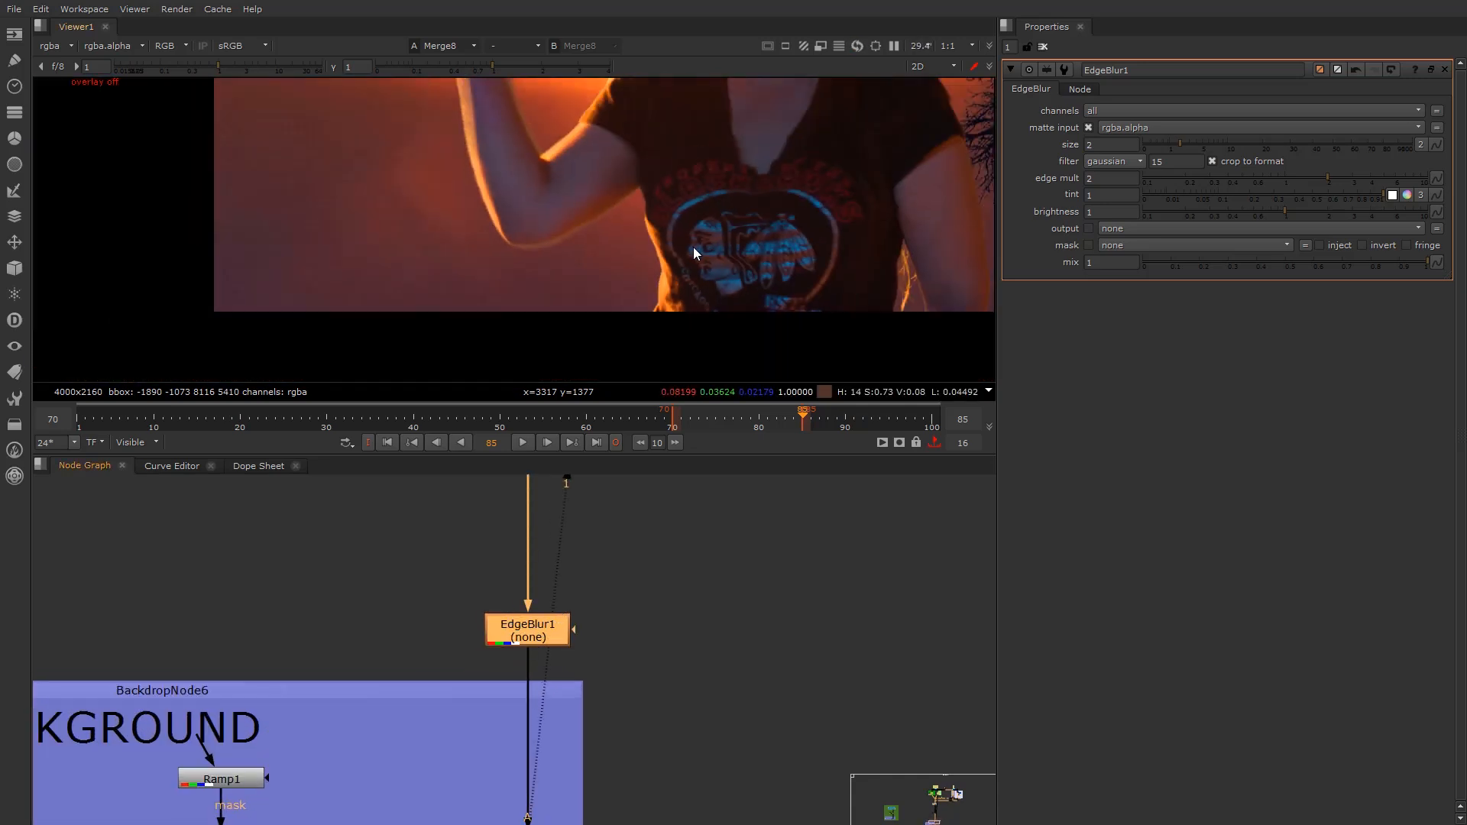
scroll(732, 306, "up", 3)
key("d")
key("d")
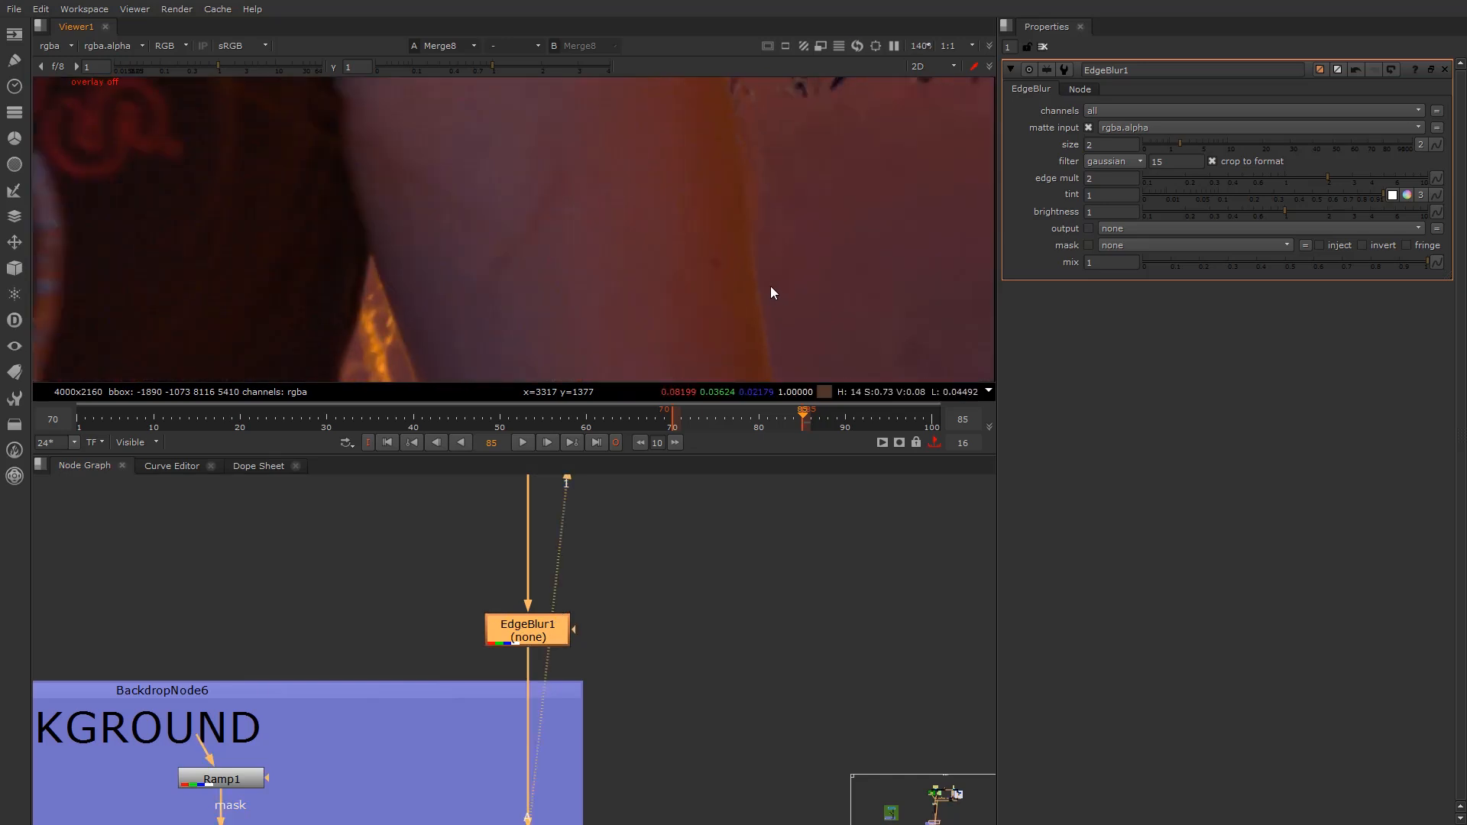
scroll(723, 331, "down", 3)
middle_click_drag(707, 329, 632, 268)
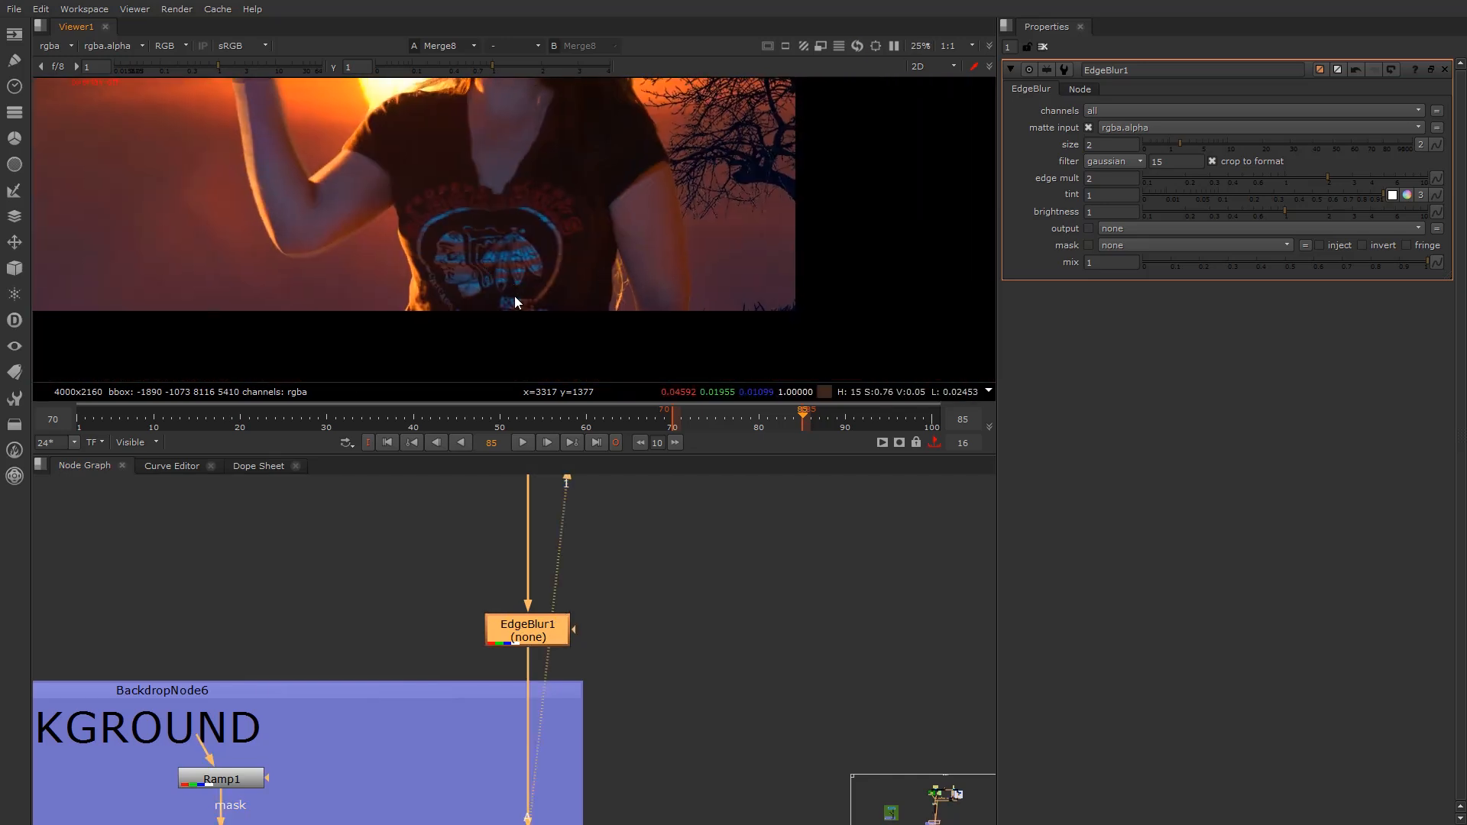
scroll(620, 303, "up", 8)
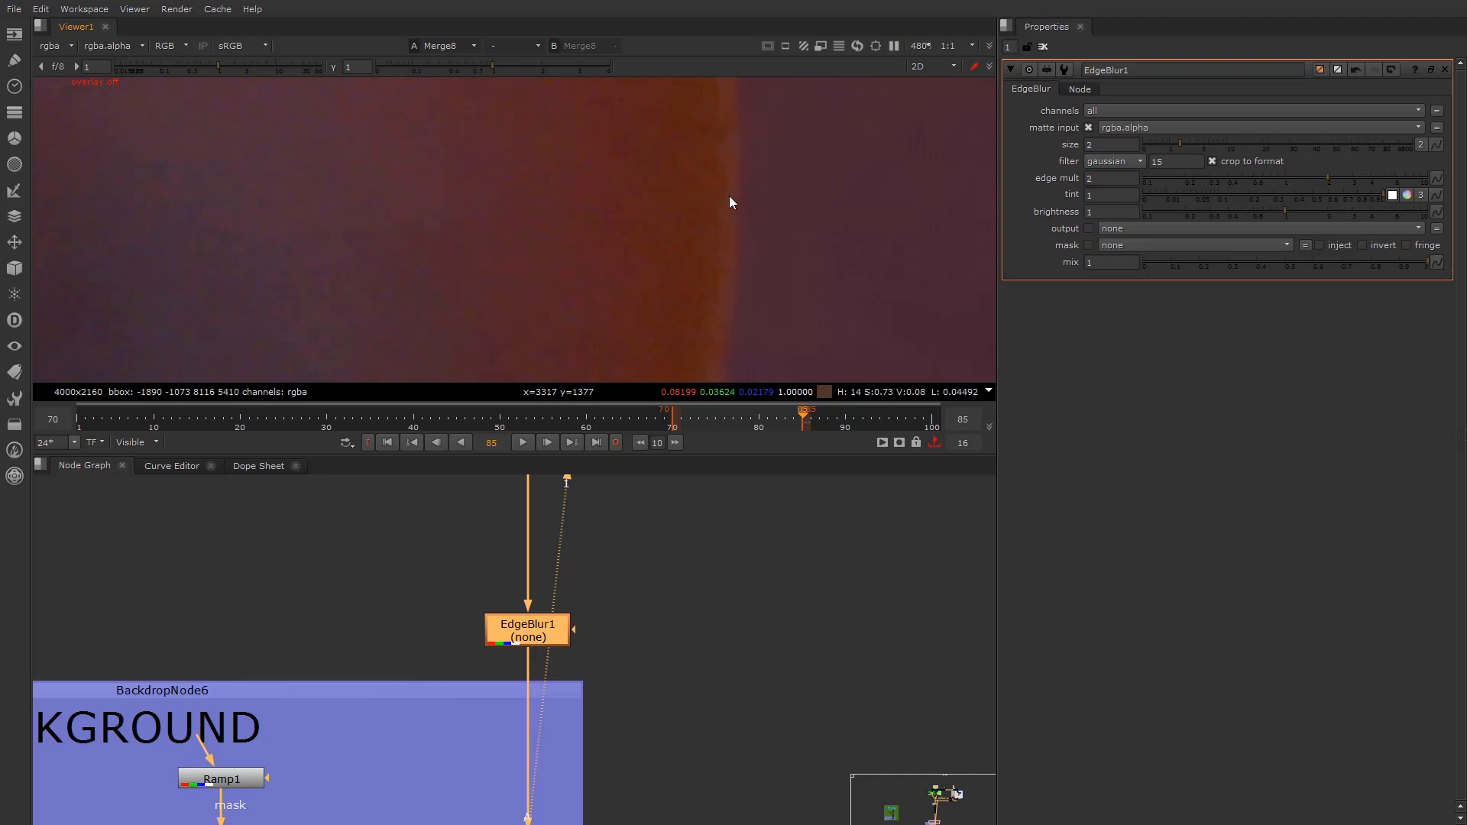
scroll(725, 200, "down", 8)
Examine the lit edge of the shirt and the edges around the elbow in the composite
middle_click_drag(343, 161, 898, 243)
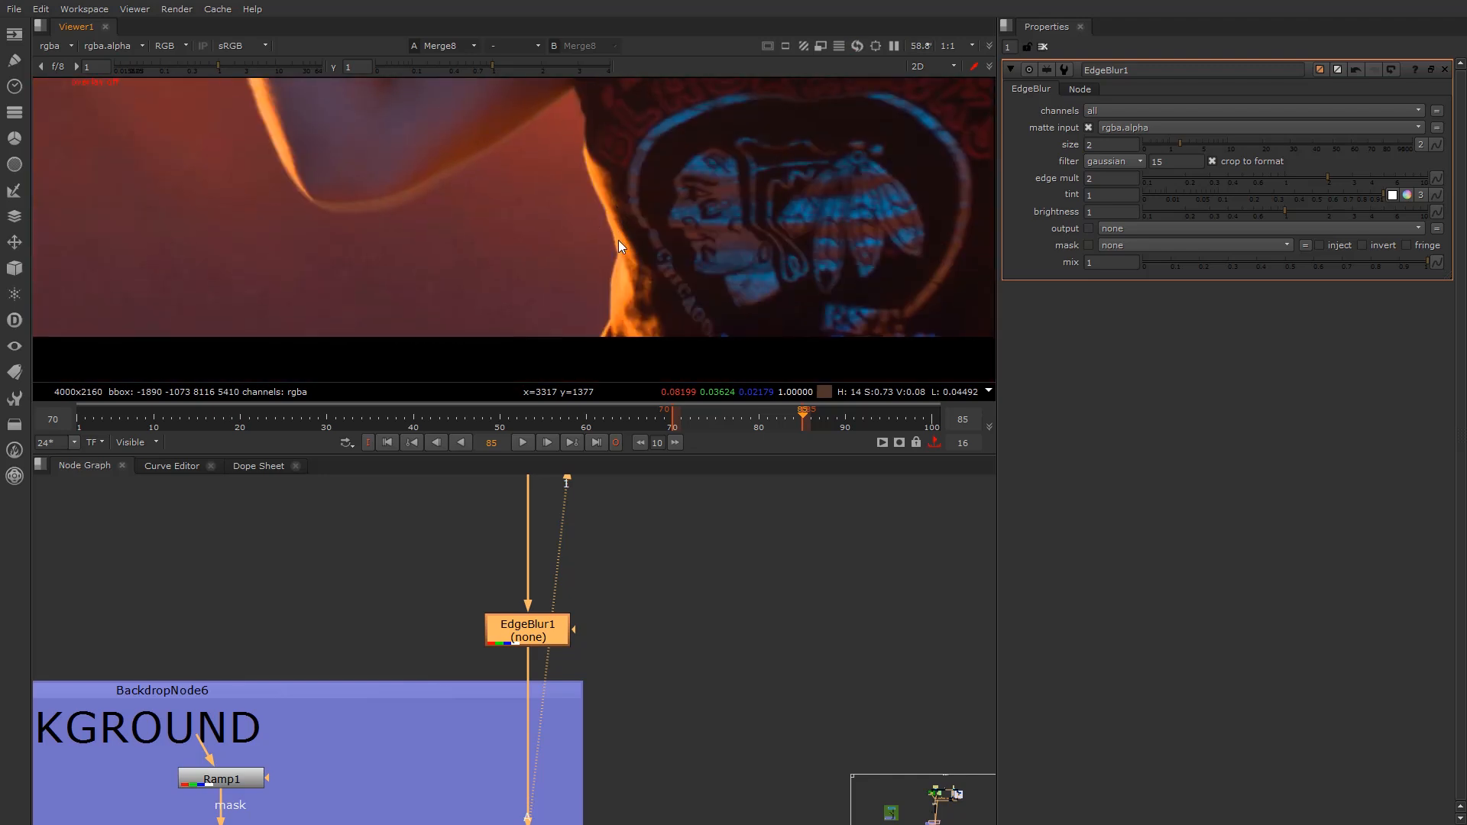
scroll(604, 206, "up", 4)
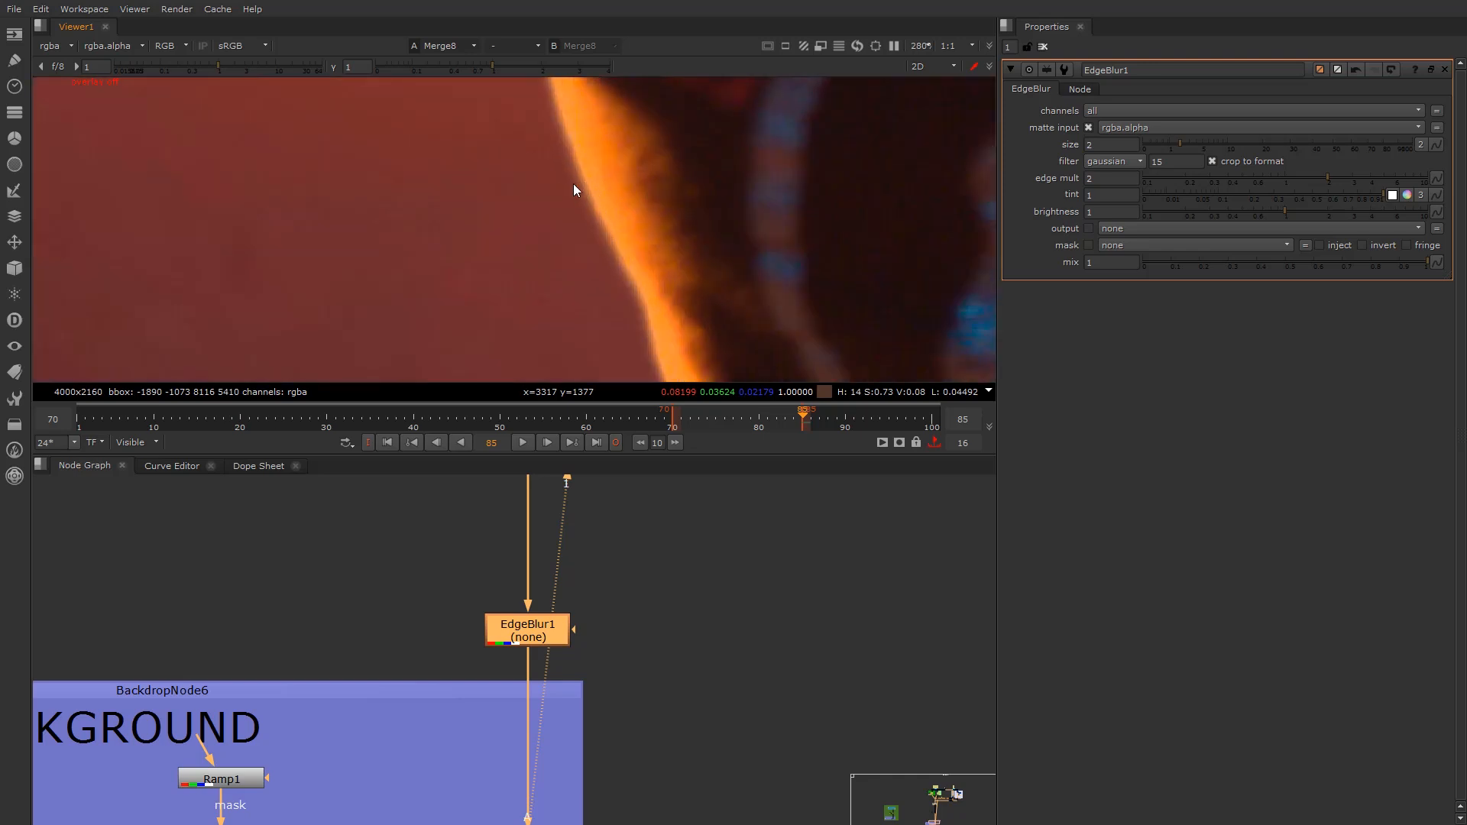
scroll(555, 182, "down", 5)
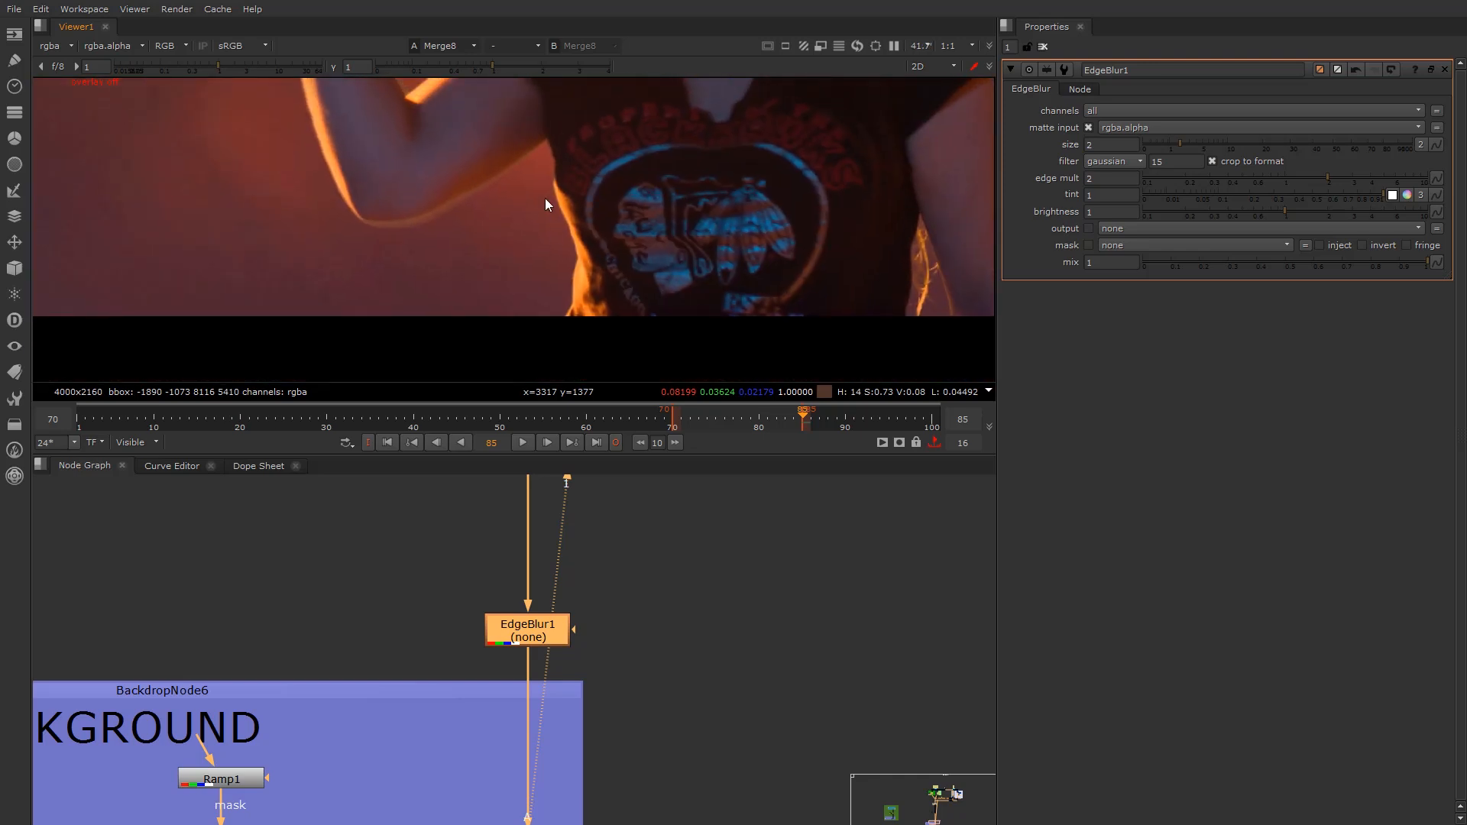
scroll(335, 243, "up", 3)
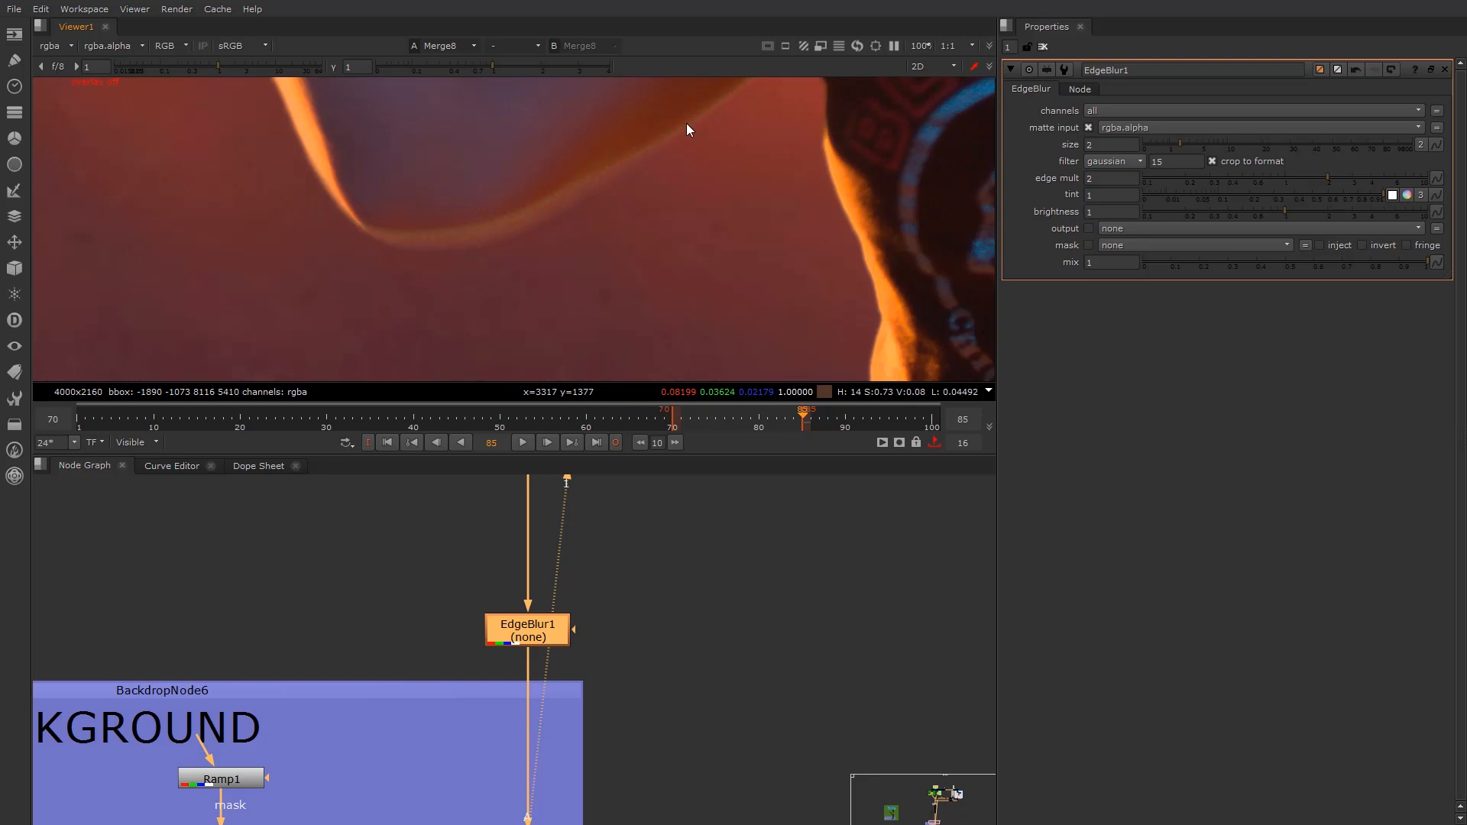
scroll(242, 214, "down", 3)
middle_click_drag(241, 214, 316, 373)
middle_click_drag(341, 200, 371, 221)
scroll(350, 161, "up", 1)
scroll(378, 214, "up", 2)
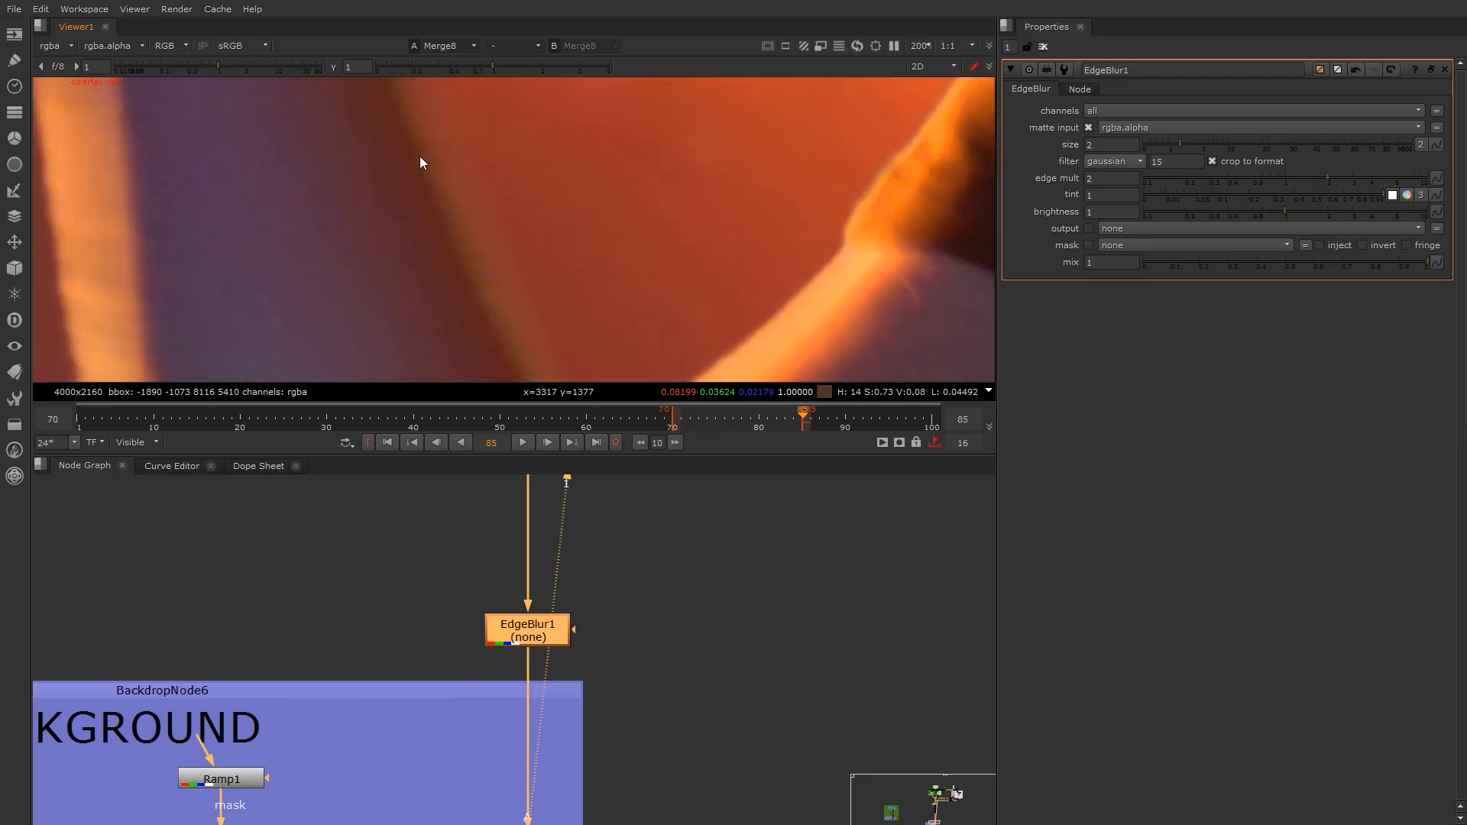
scroll(428, 194, "down", 4)
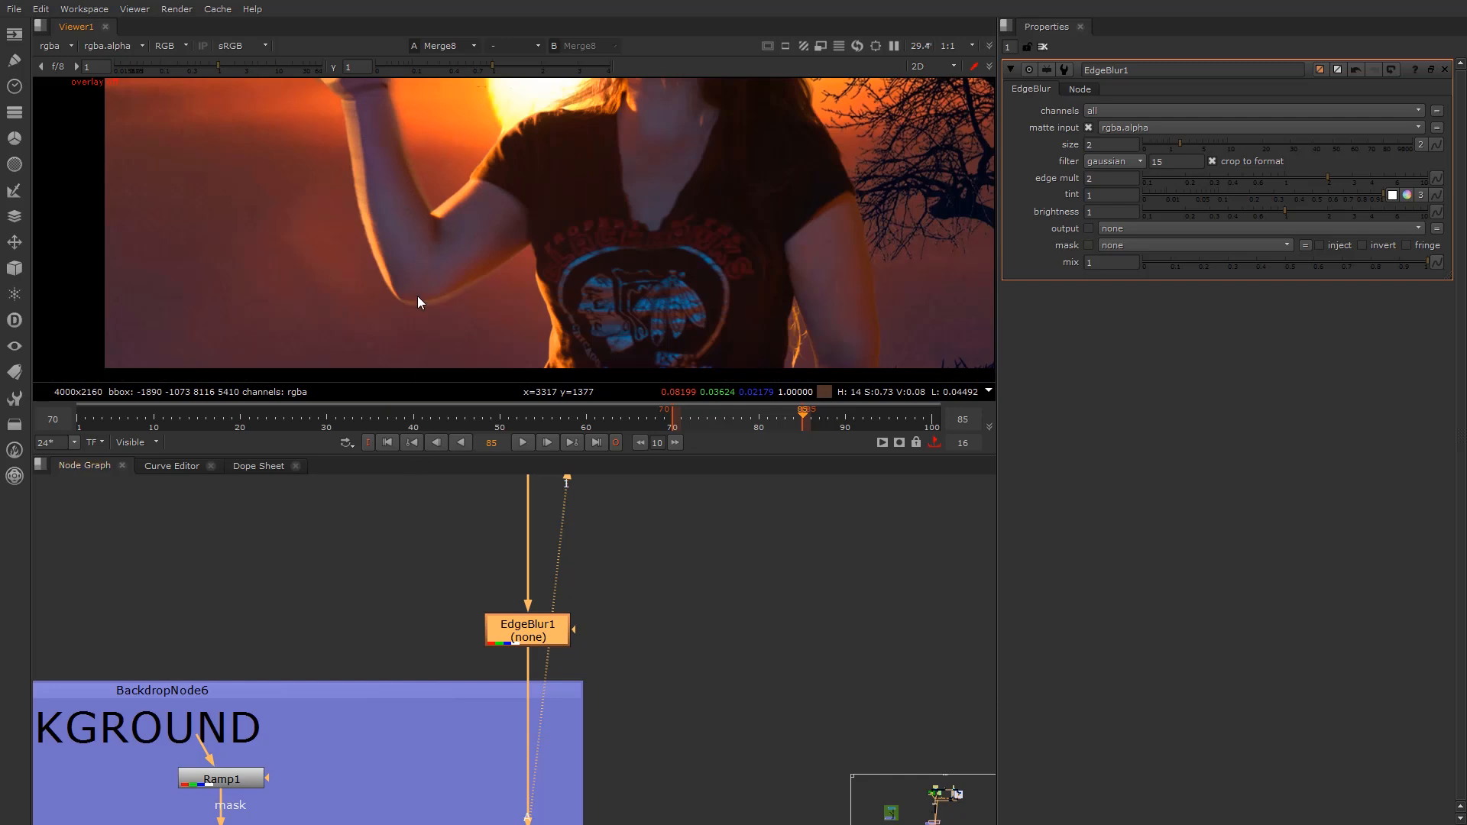
Examine the hair, shoulders and torso edges against the sunset and tree in the composite
middle_click_drag(478, 251, 359, 279)
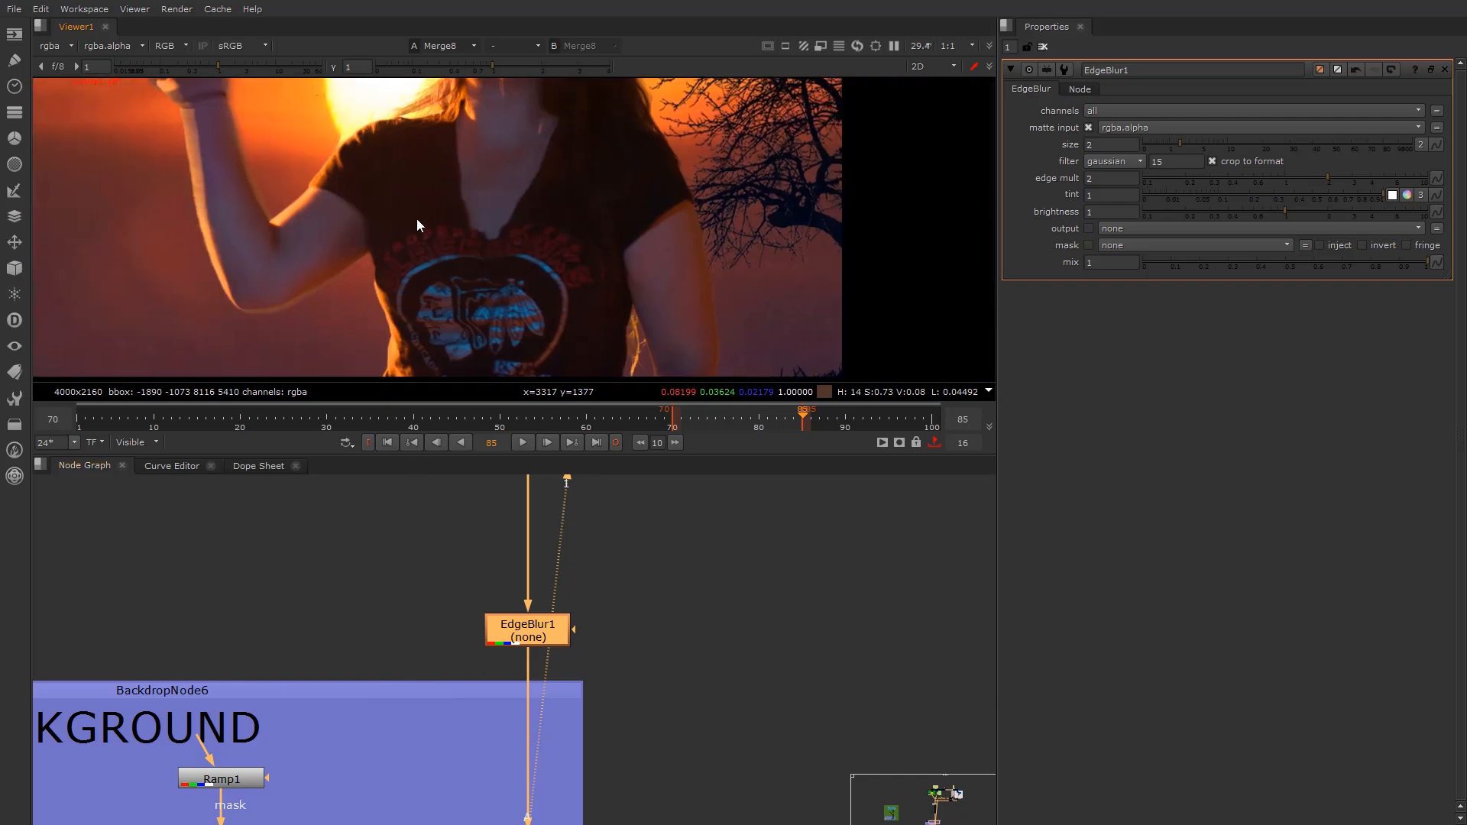
middle_click_drag(449, 119, 455, 210)
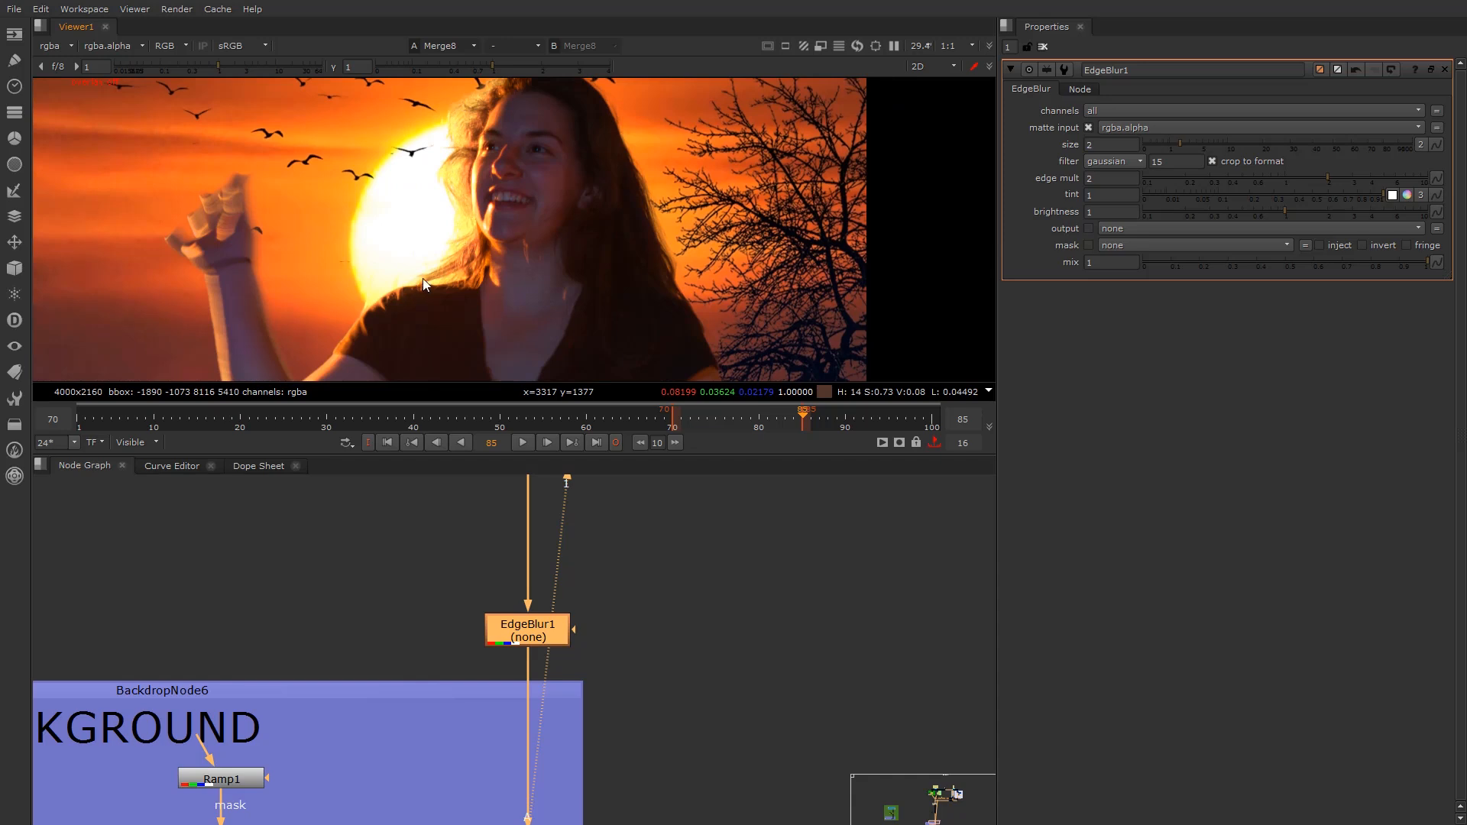
scroll(702, 332, "up", 5)
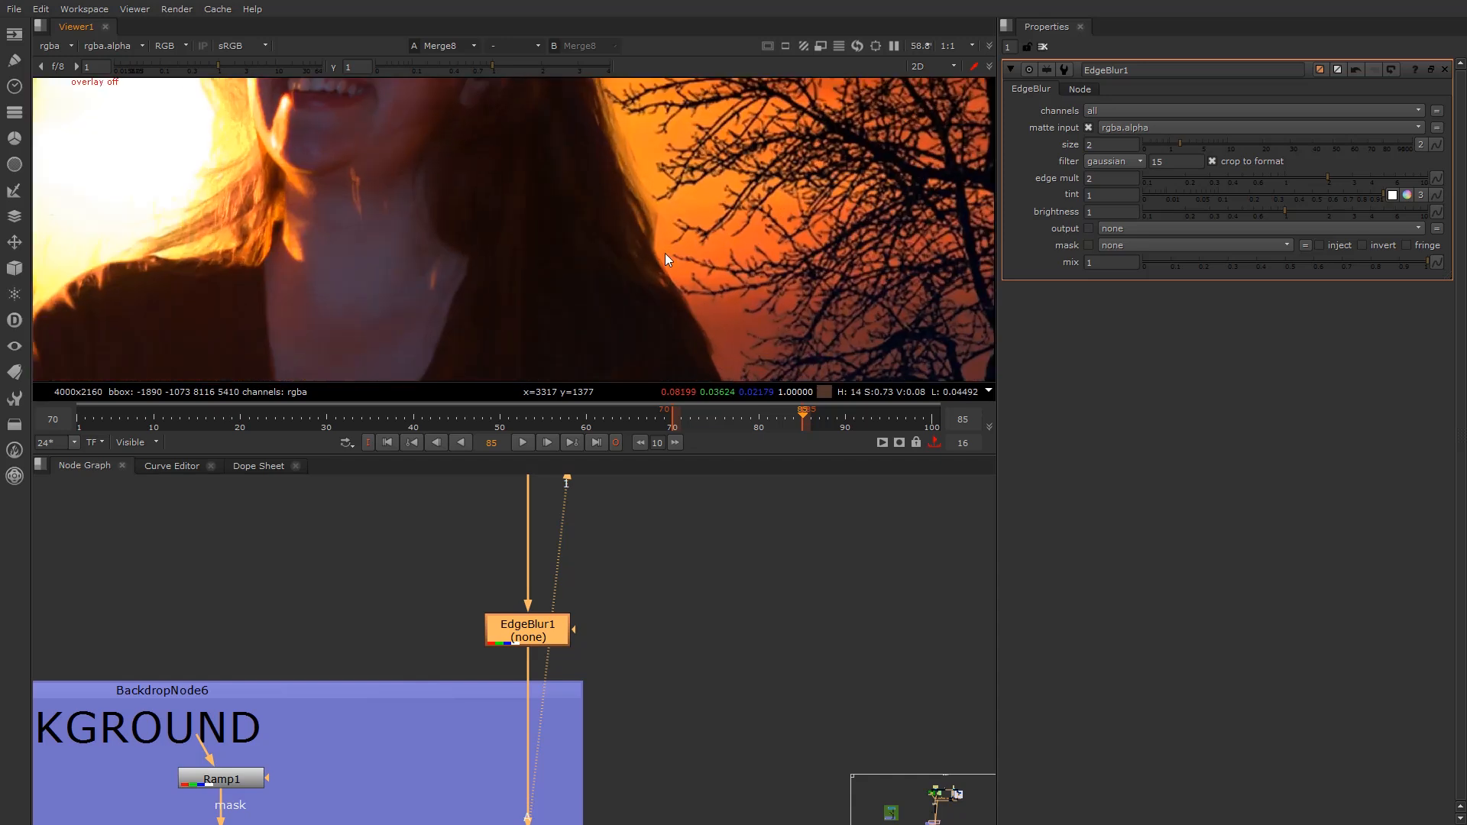
scroll(638, 263, "down", 5)
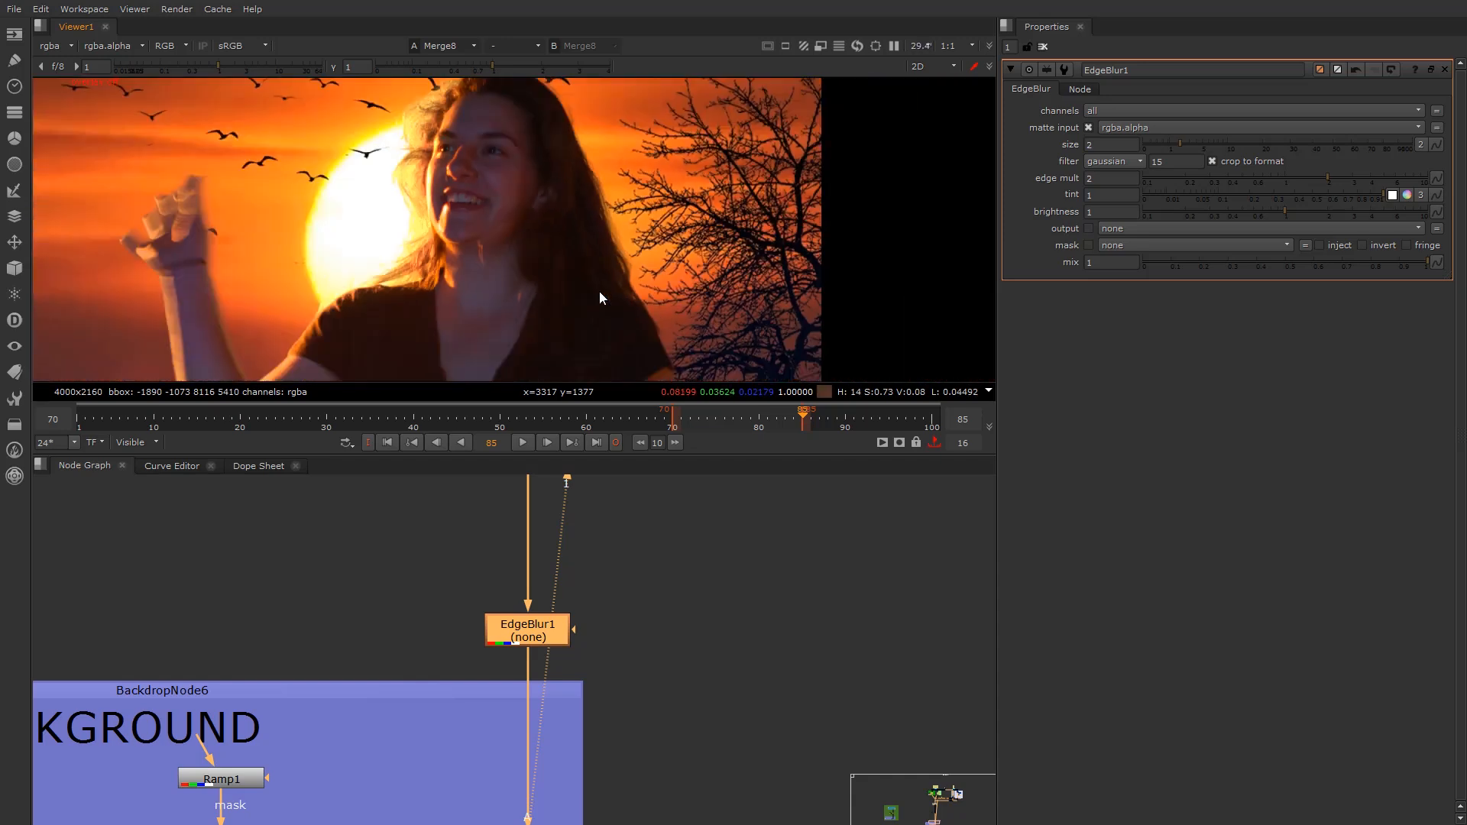
scroll(642, 489, "down", 4)
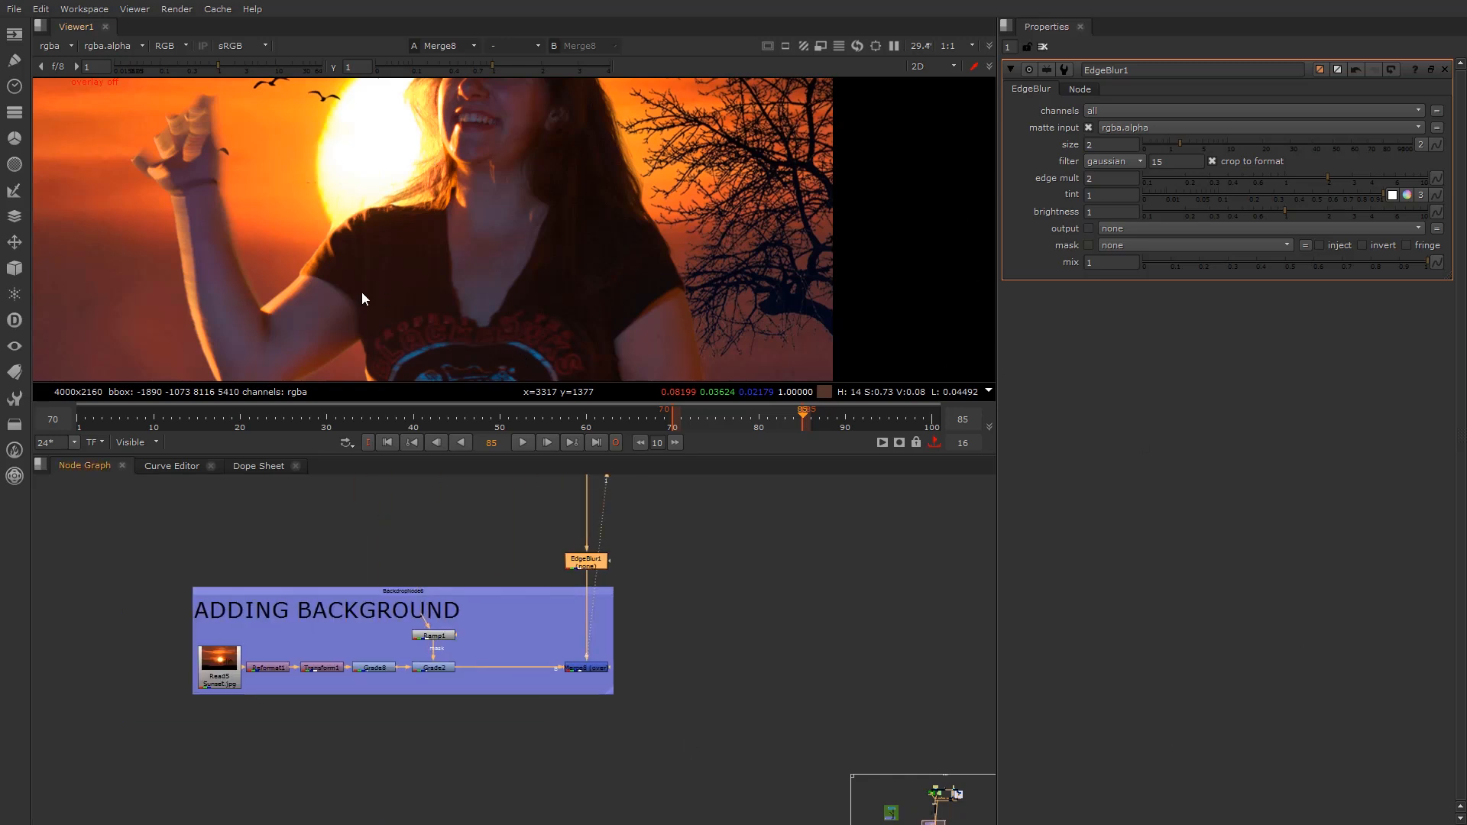
middle_click_drag(361, 291, 417, 264)
middle_click_drag(434, 328, 424, 276)
scroll(584, 674, "up", 3)
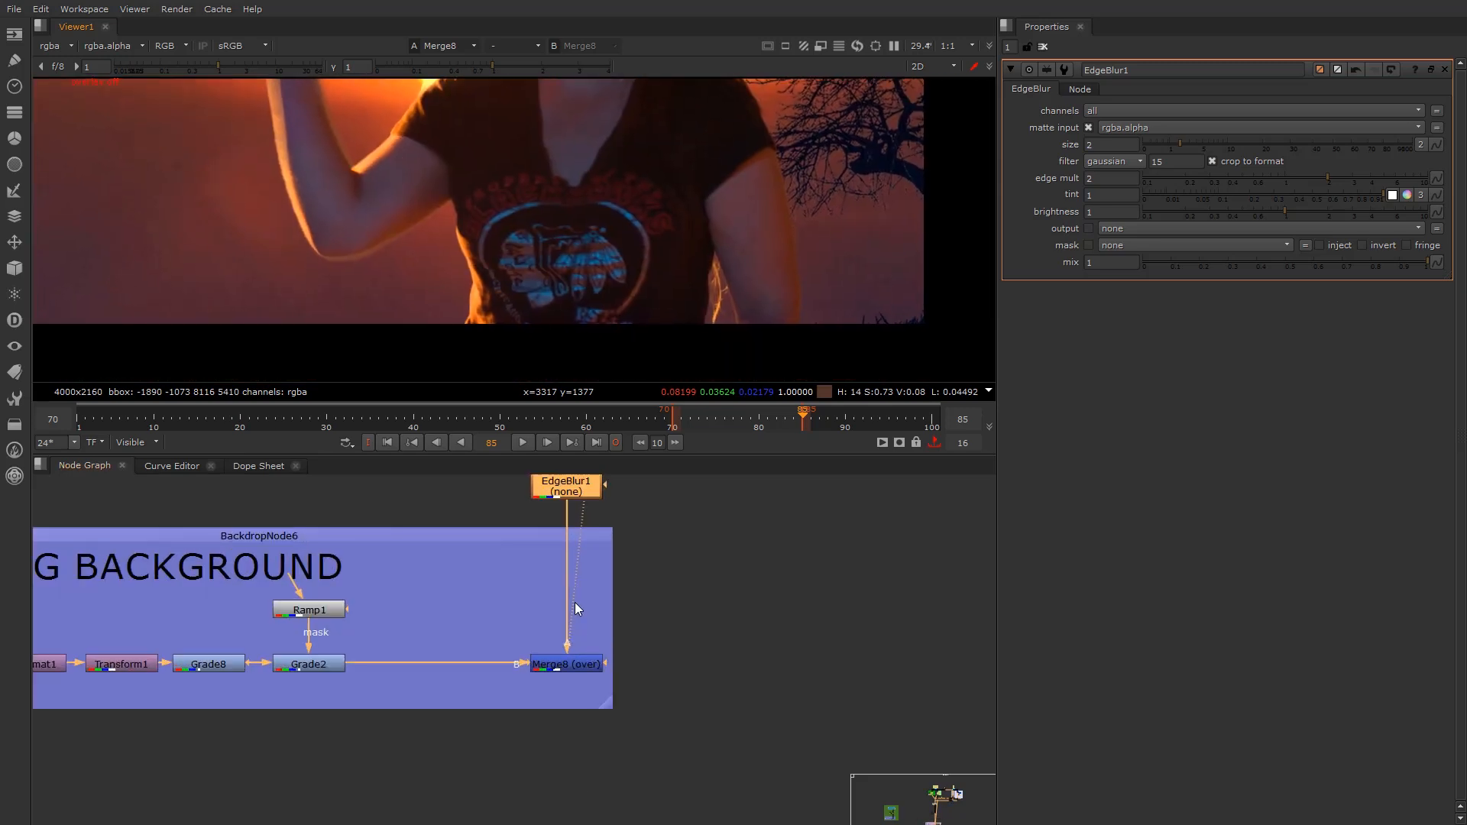
Review the whole figure over the sunset and examine the underside of the bent forearm up close
middle_click_drag(575, 602, 562, 655)
scroll(725, 278, "up", 3)
scroll(709, 254, "down", 3)
middle_click_drag(610, 215, 614, 231)
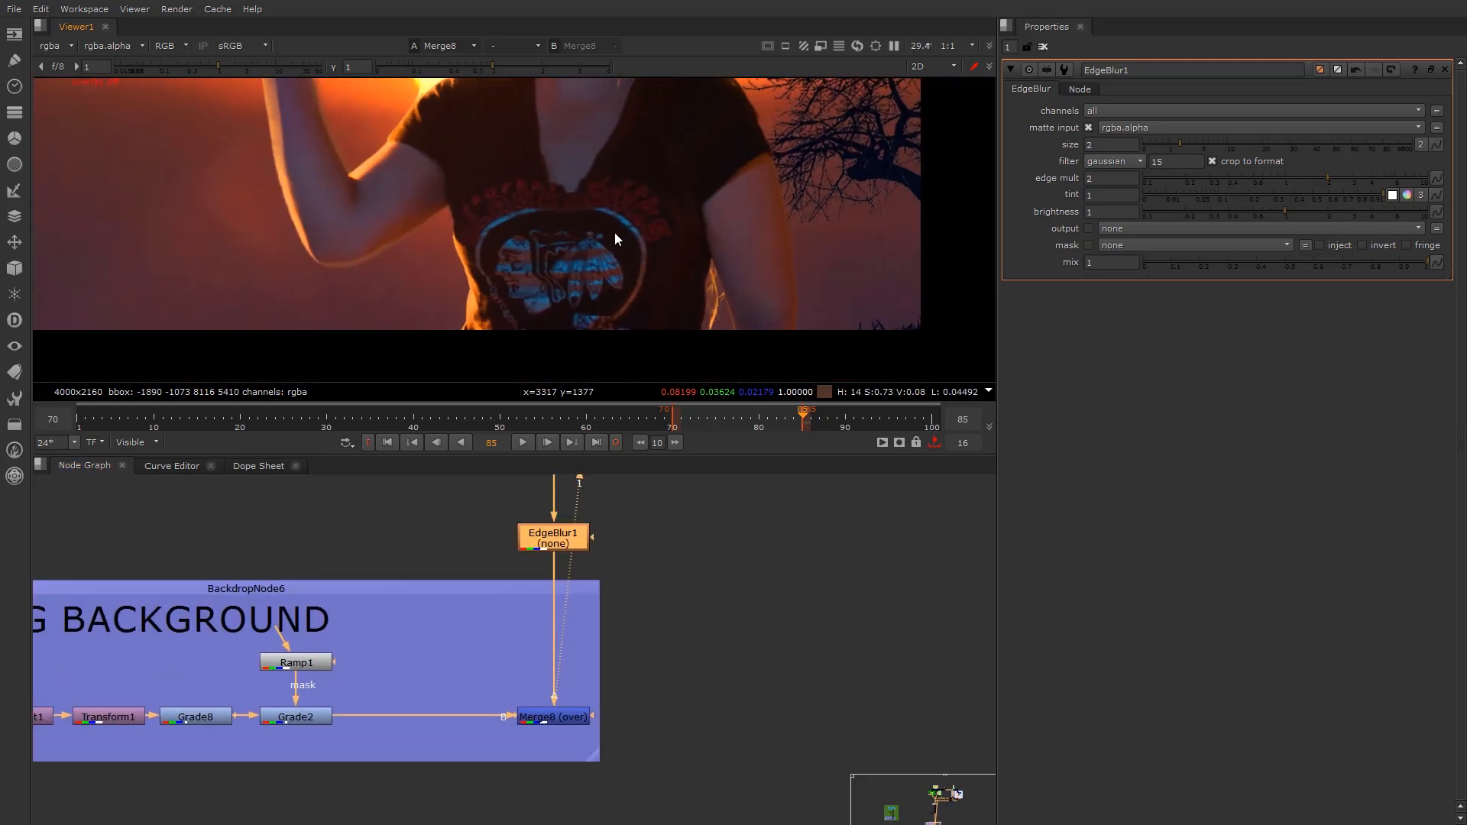
scroll(513, 615, "down", 7)
scroll(490, 226, "down", 2)
middle_click_drag(405, 244, 448, 303)
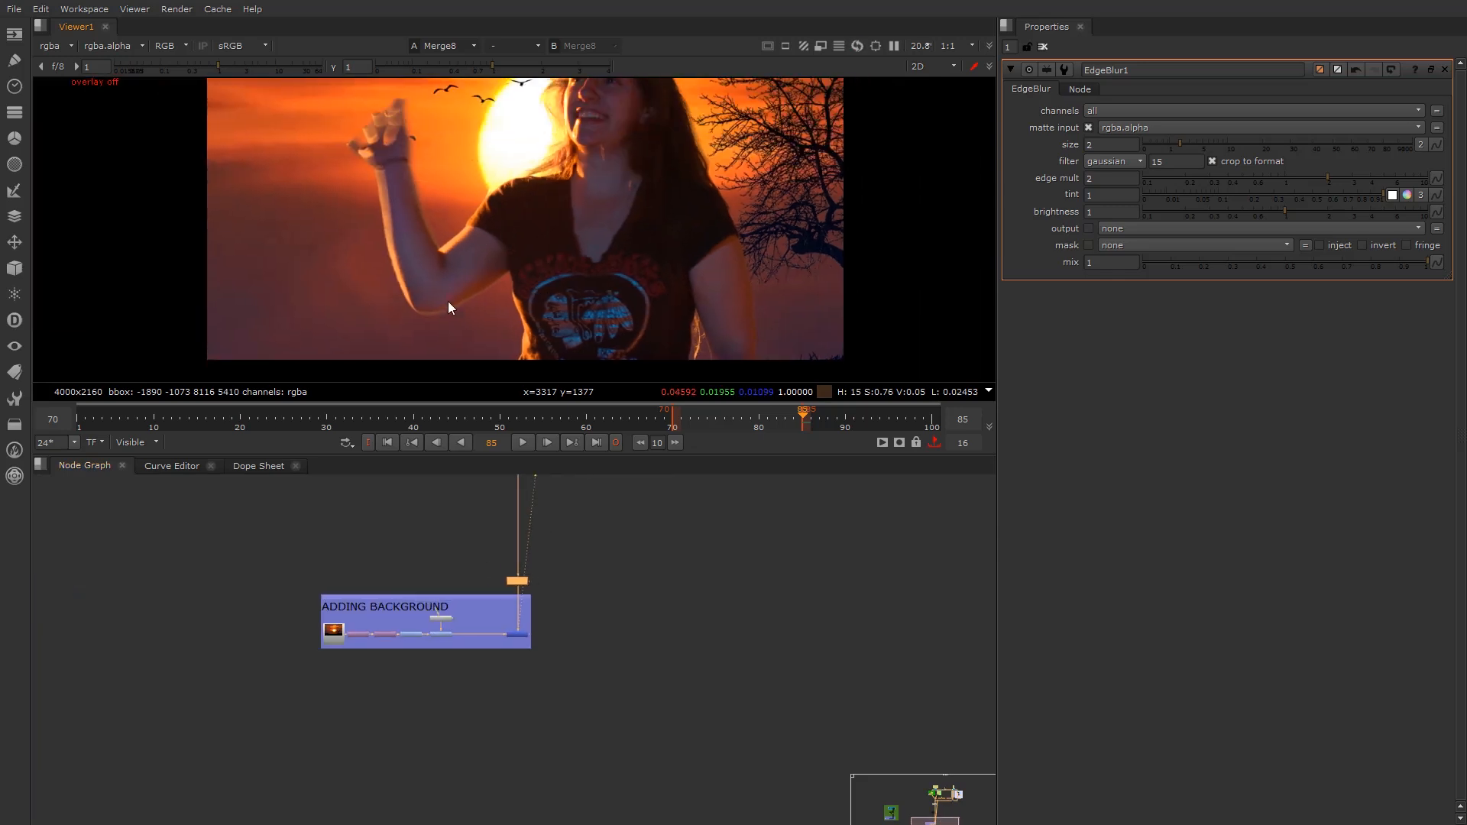
scroll(452, 305, "up", 4)
scroll(469, 320, "up", 5)
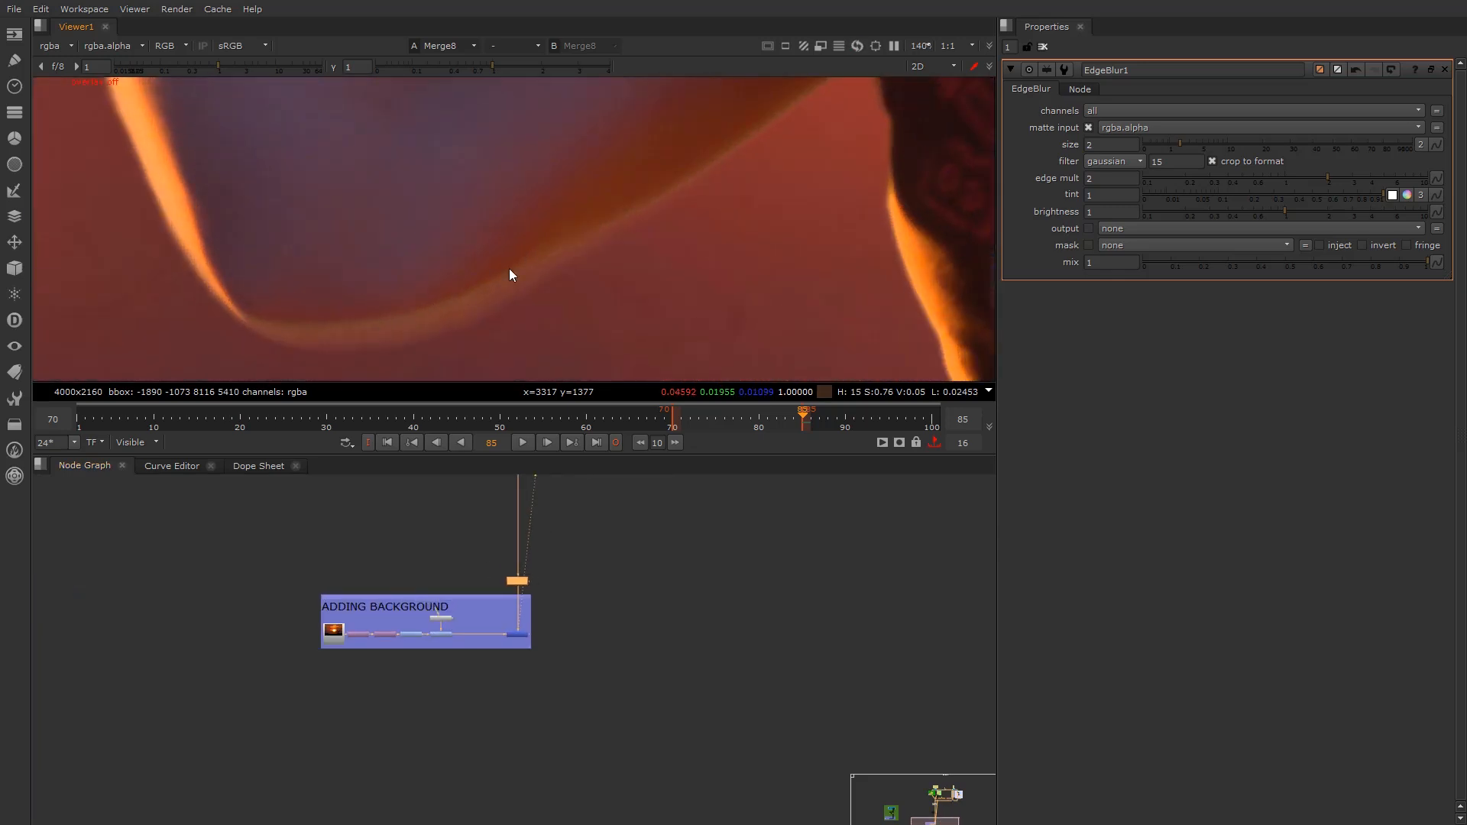
Display the Copy1 node above the COLOR CORRECT section and show its alpha channel at the forearm's edge
middle_click_drag(532, 576, 530, 685)
scroll(527, 667, "down", 3)
middle_click_drag(525, 495, 506, 666)
scroll(568, 636, "up", 3)
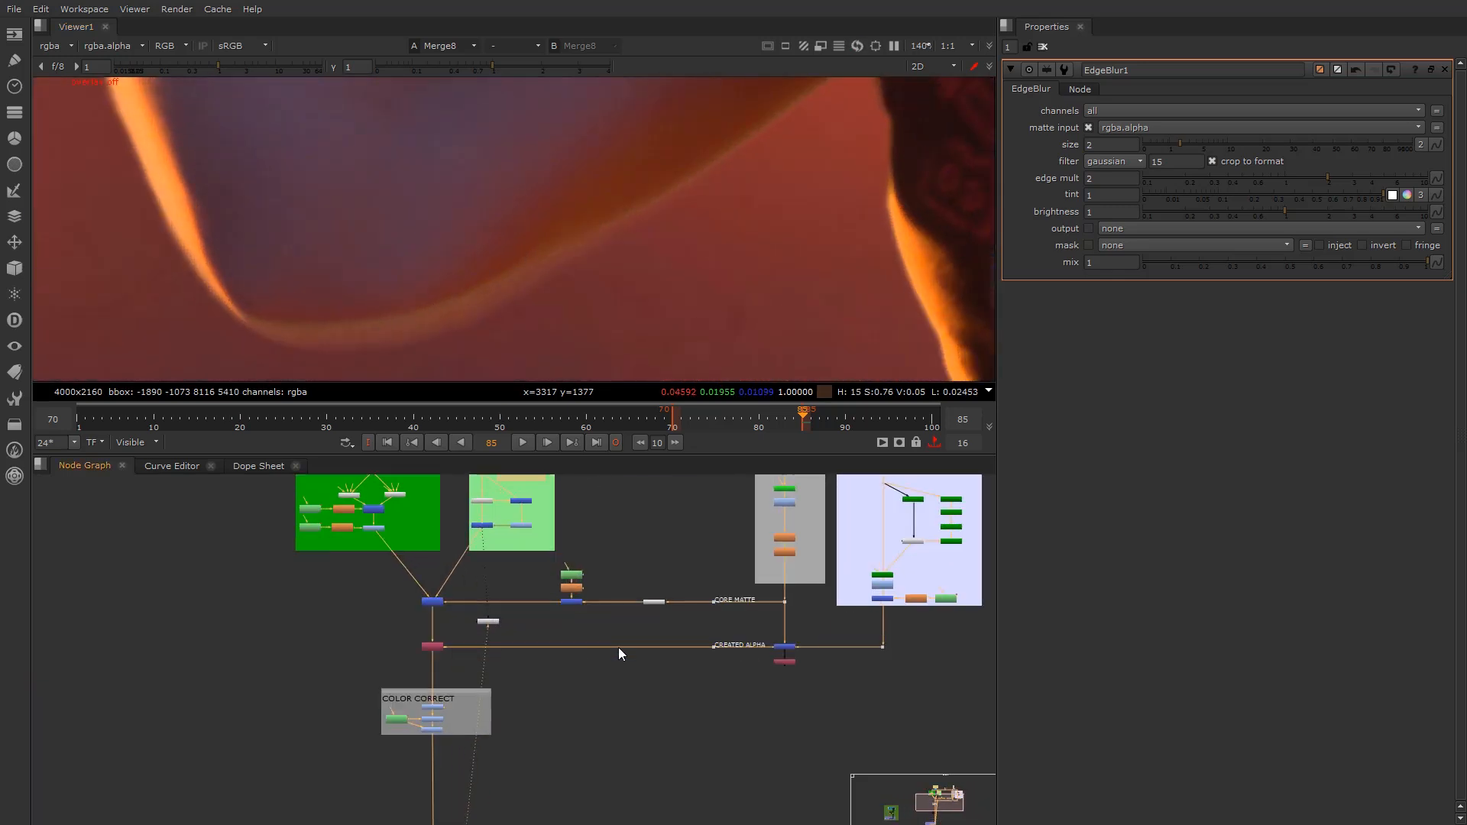
scroll(450, 651, "up", 3)
left_click(418, 645)
key("1")
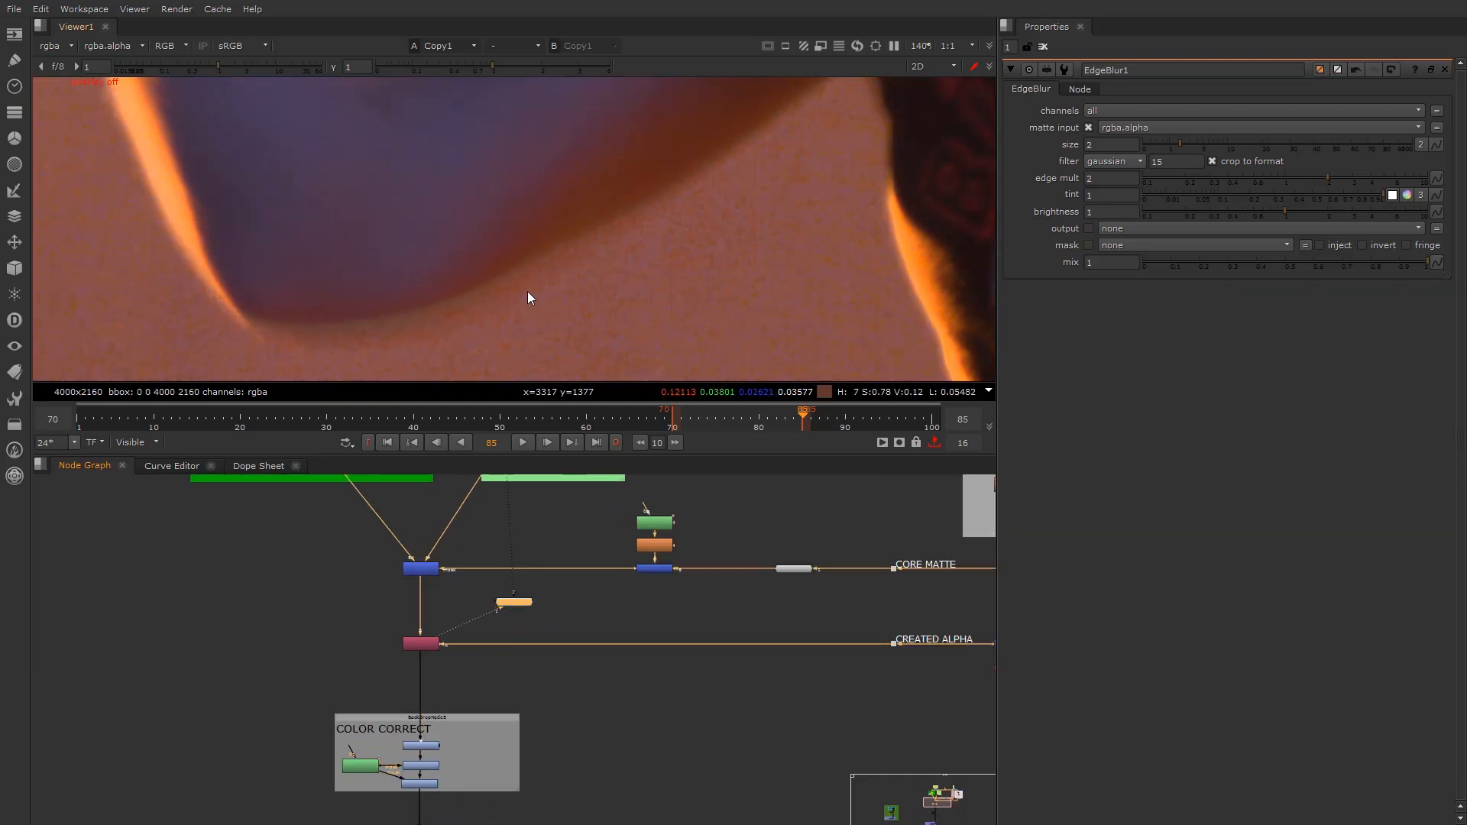
key("a")
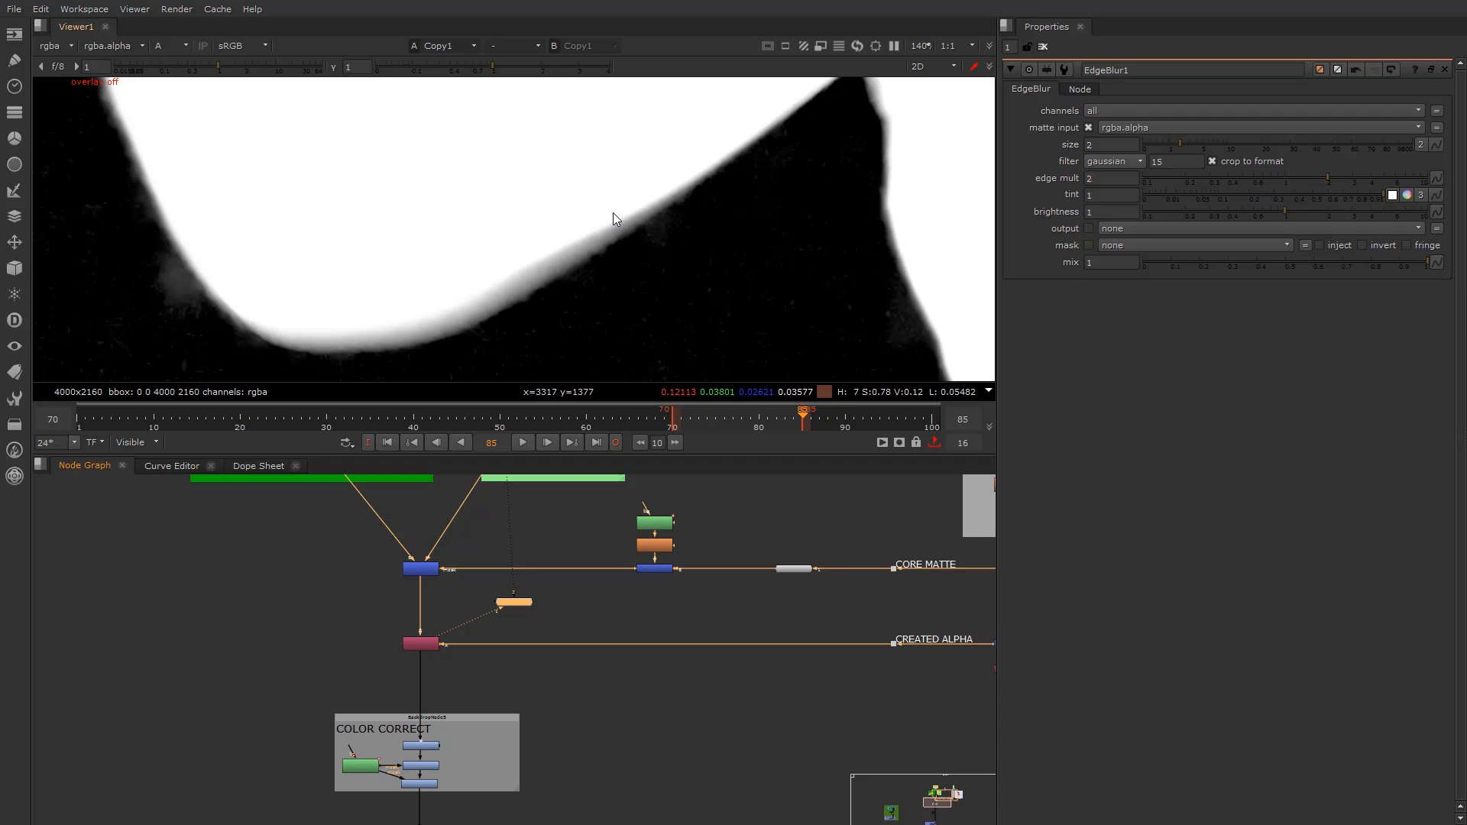
Add a RotoPaint node fed by Copy1 and display its RGB output with the bent forearm in view
left_click(306, 695)
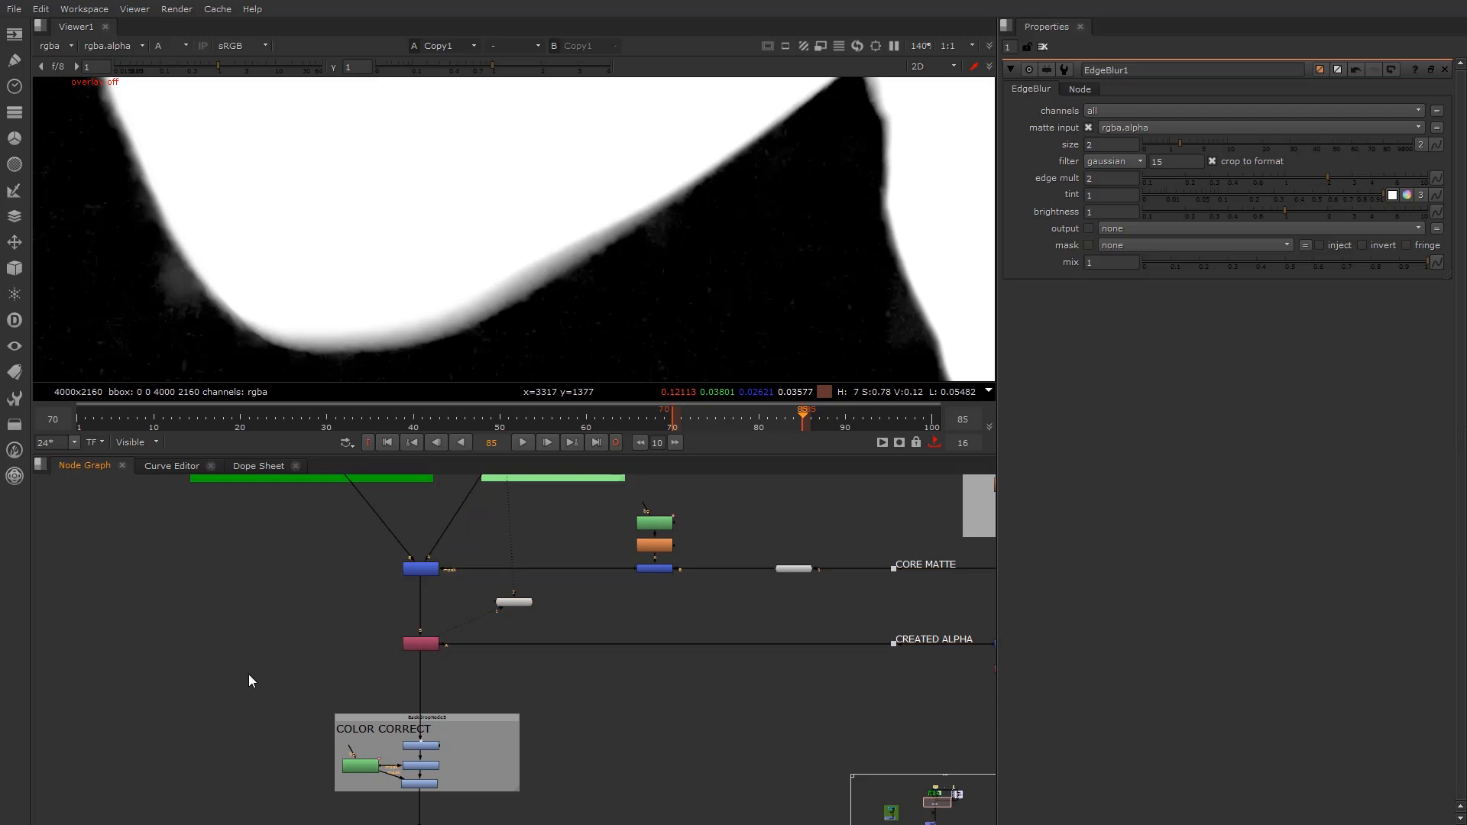
key("Tab")
type("ro")
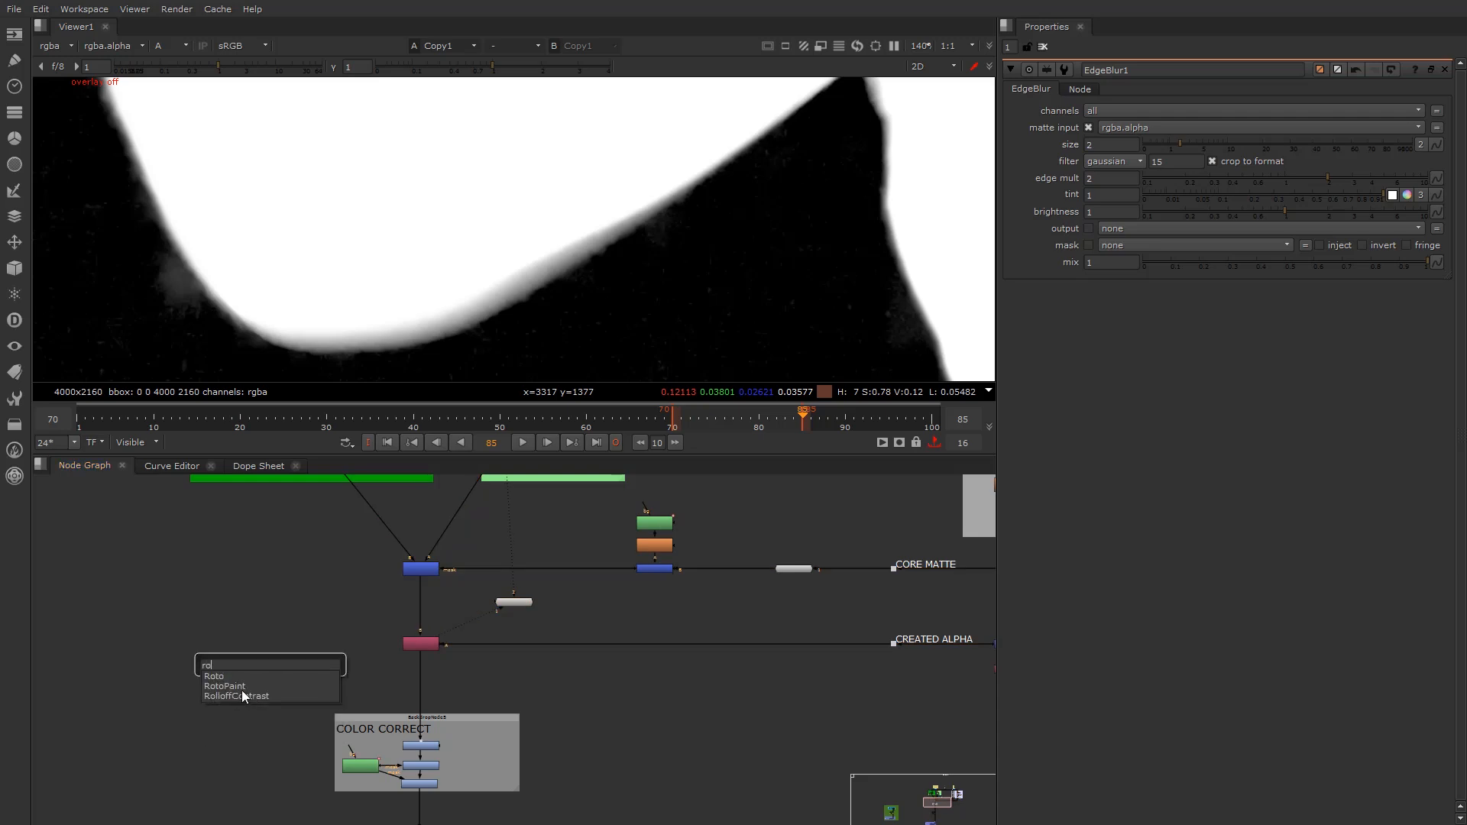
left_click(245, 686)
left_click_drag(268, 643, 425, 648)
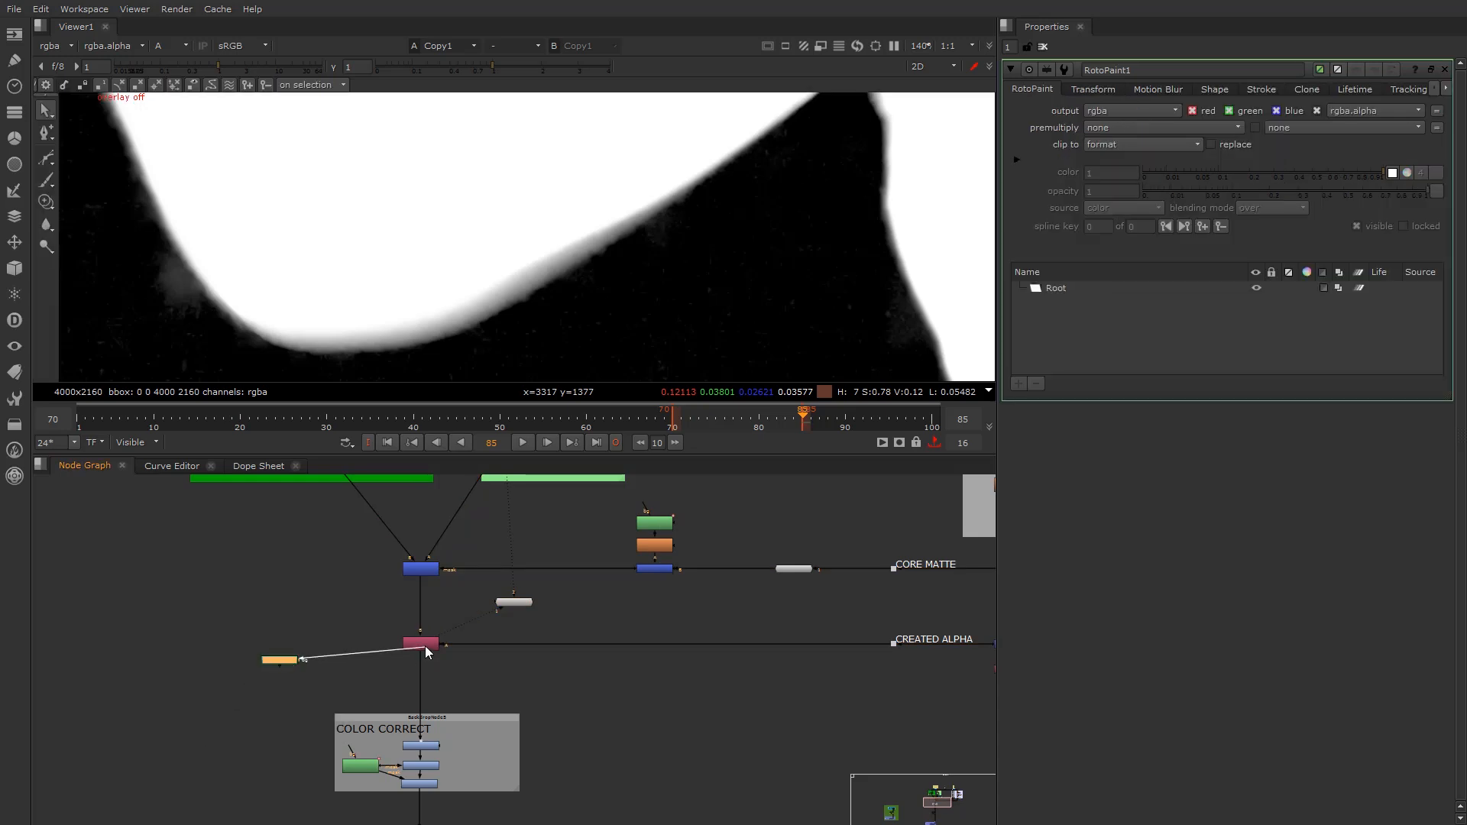
key("1")
key("a")
scroll(489, 254, "down", 5)
scroll(286, 663, "up", 2)
scroll(288, 663, "up", 2)
left_click(283, 661)
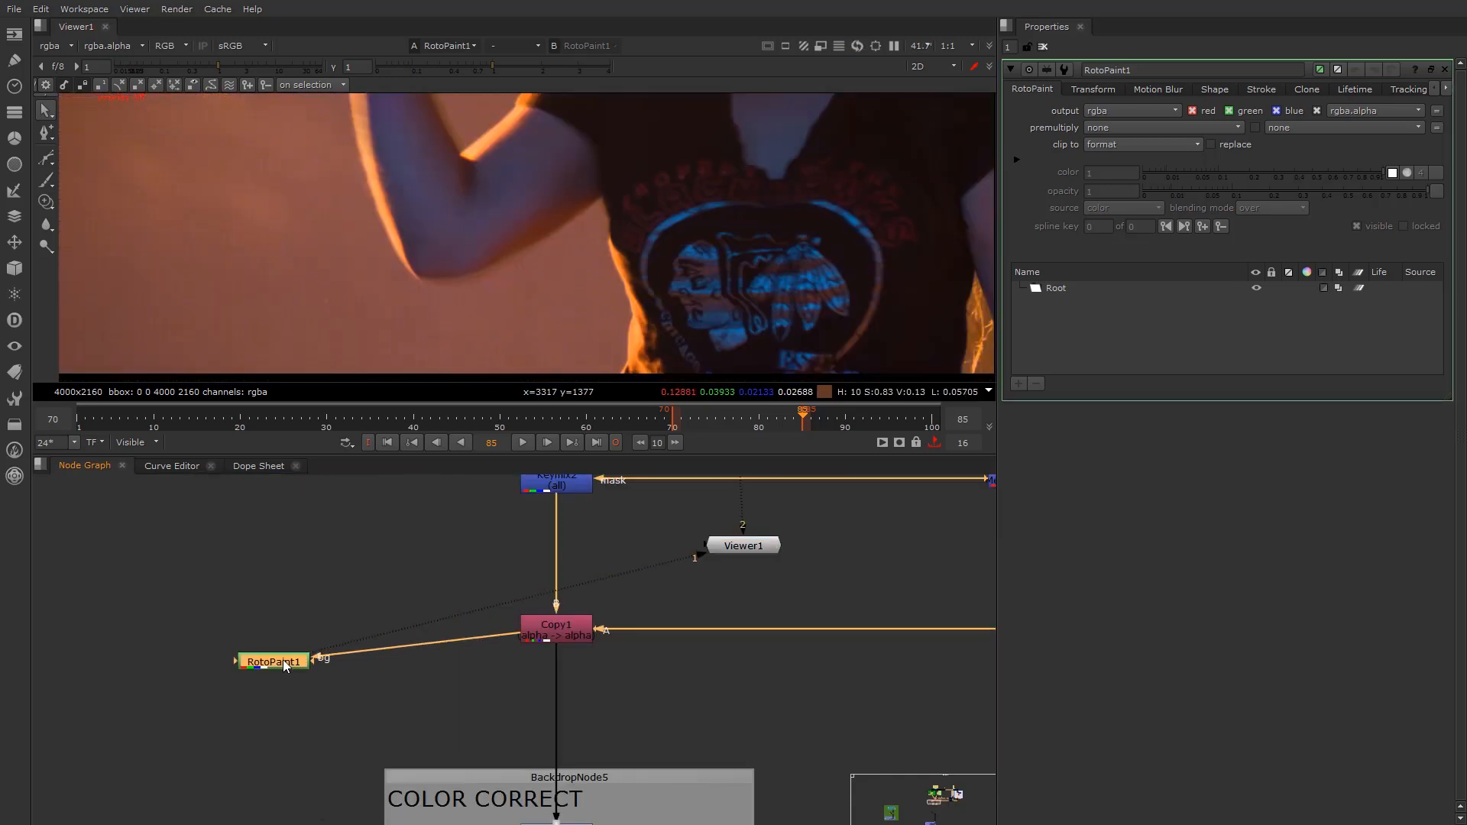
Choose the Smear tool with a brush size of 169 and limit the RotoPaint output to rgb
right_click(48, 227)
left_click(104, 249)
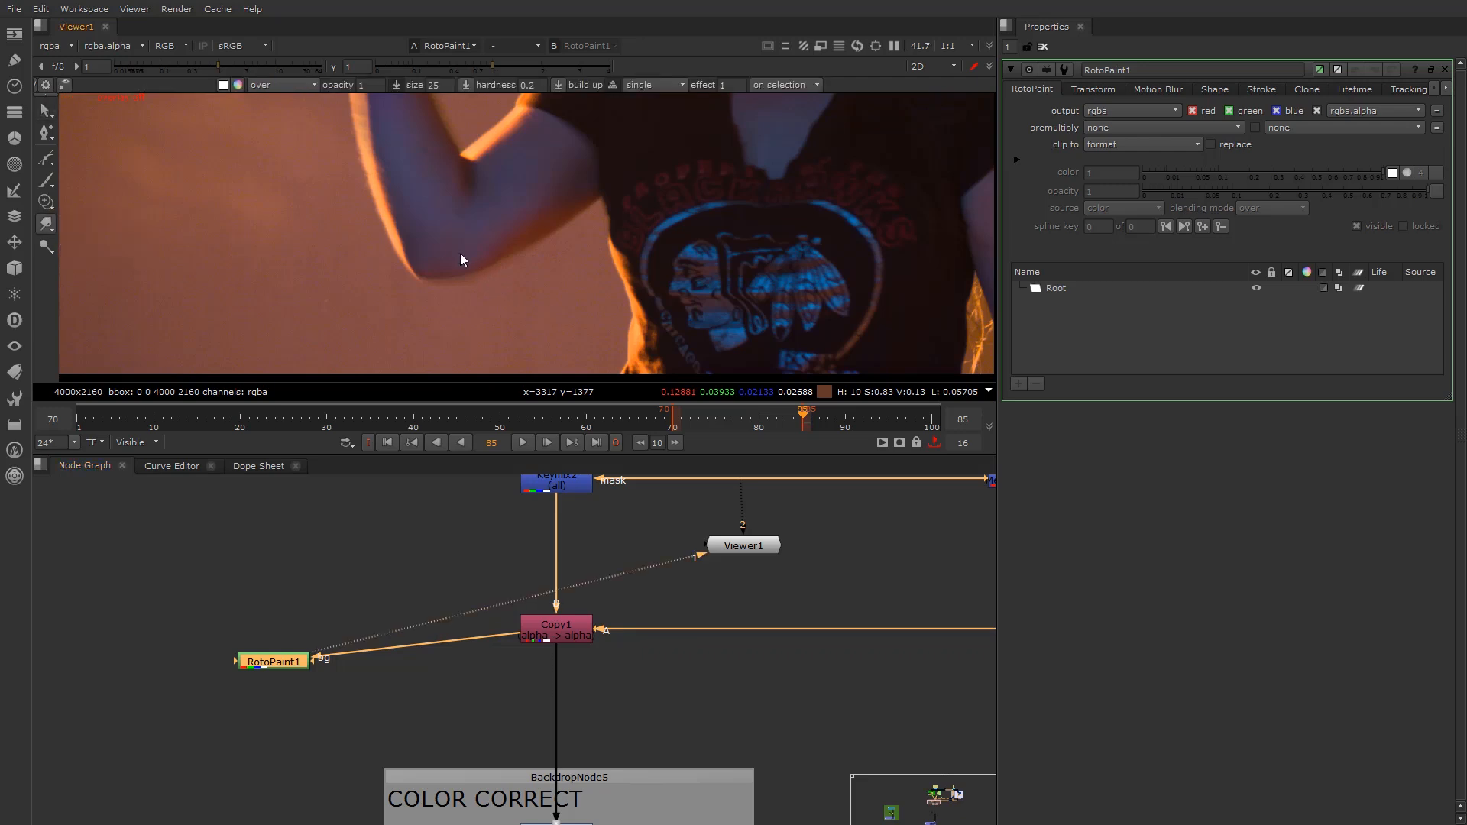
left_click_drag(461, 281, 504, 277, "shift")
scroll(484, 277, "up", 5)
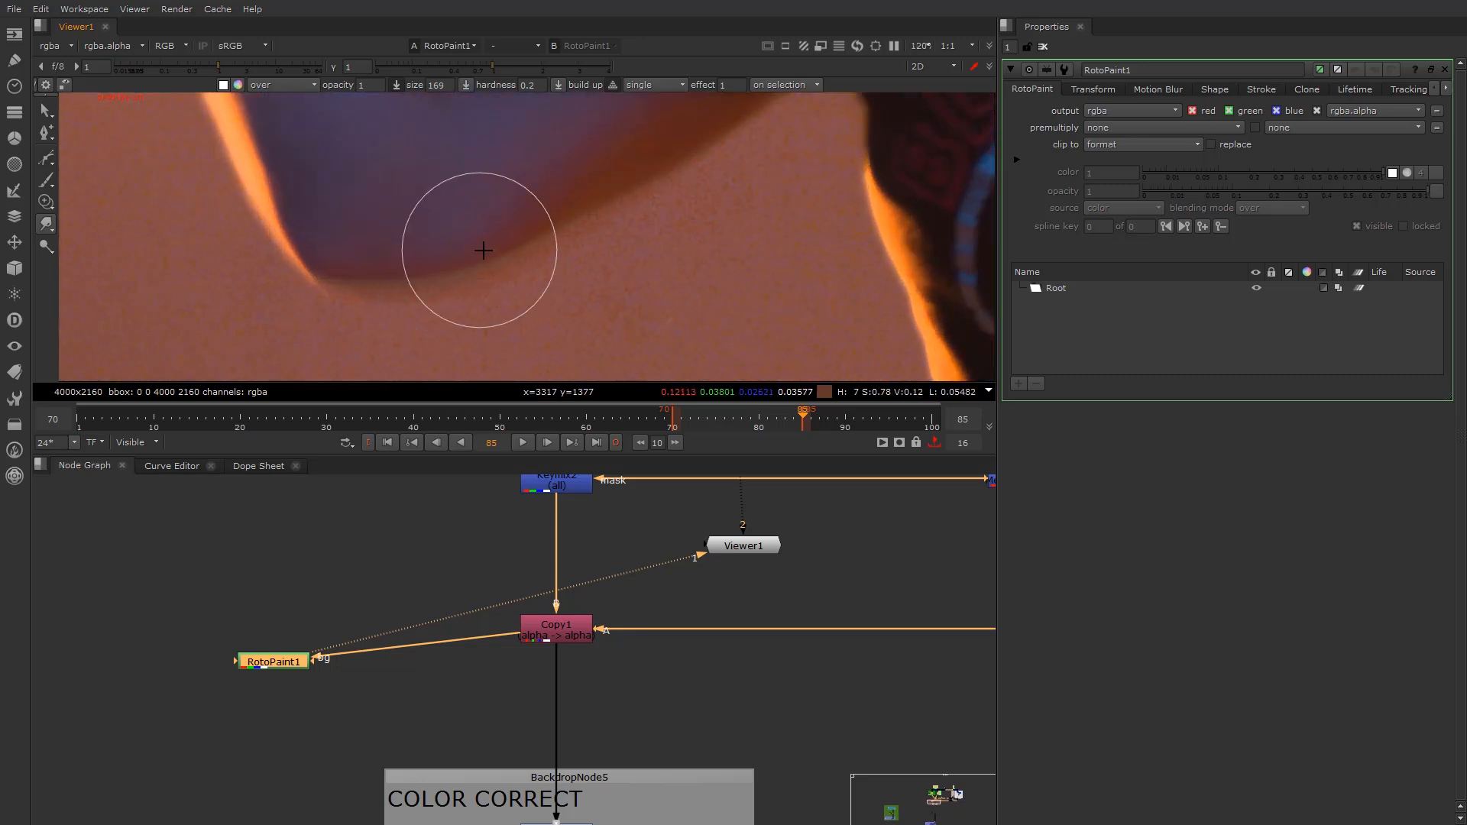
left_click(1132, 111)
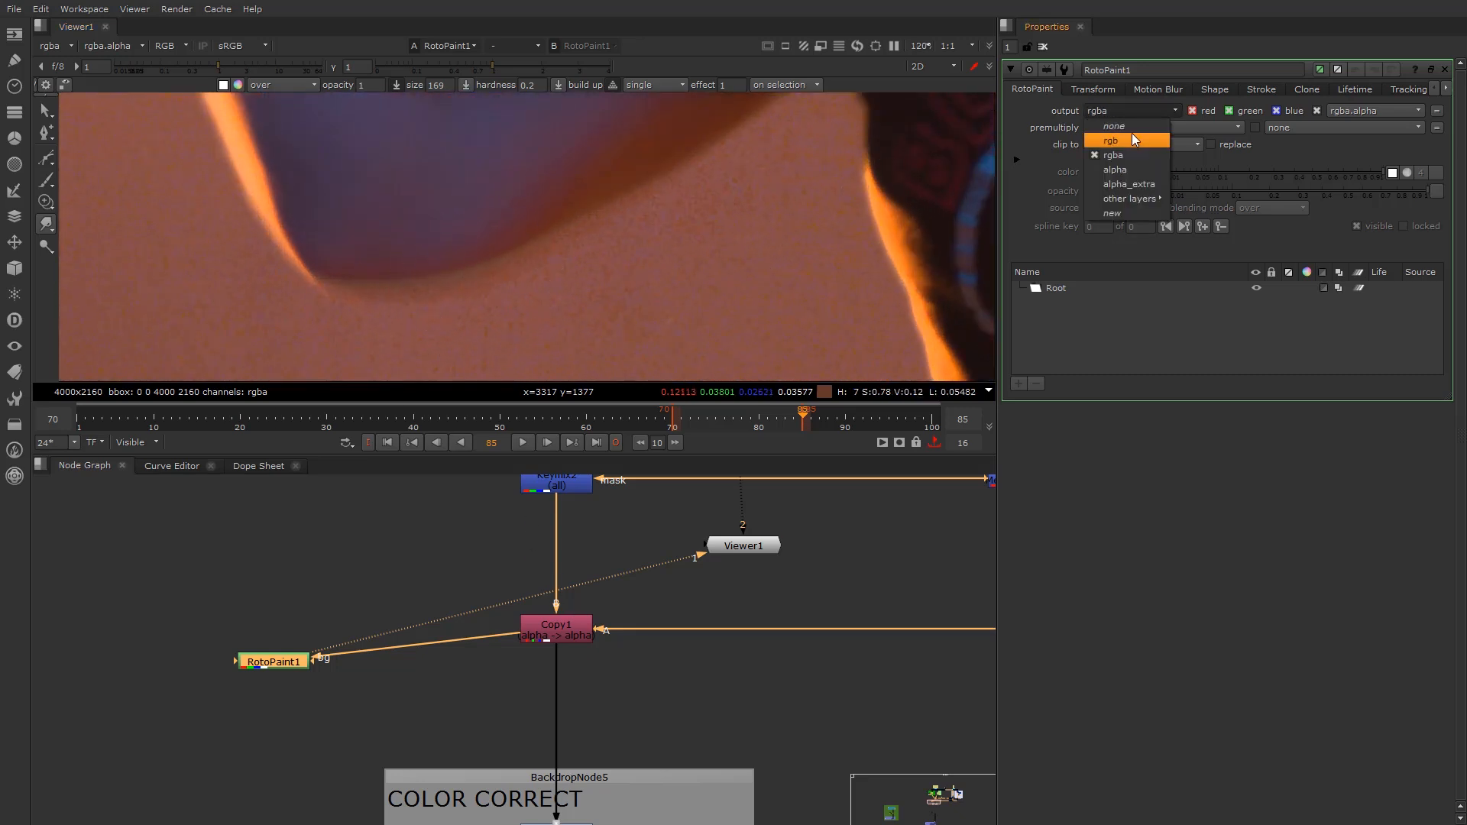
left_click(1132, 136)
scroll(515, 214, "up", 3)
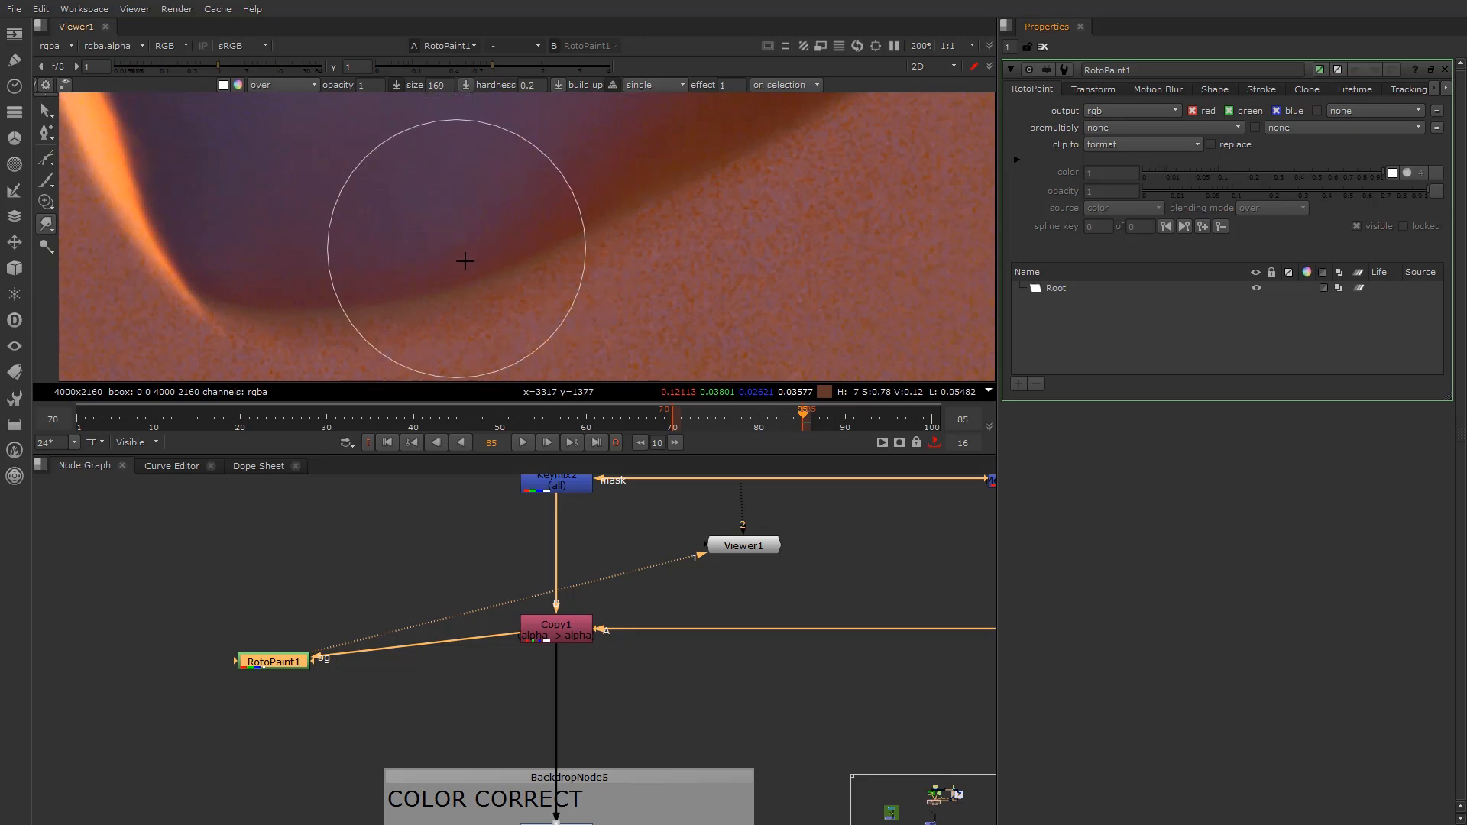
Check the alpha at the forearm's underside, and smear the skin colour outward across that edge with repeated short strokes
scroll(454, 245, "down", 2)
key("a")
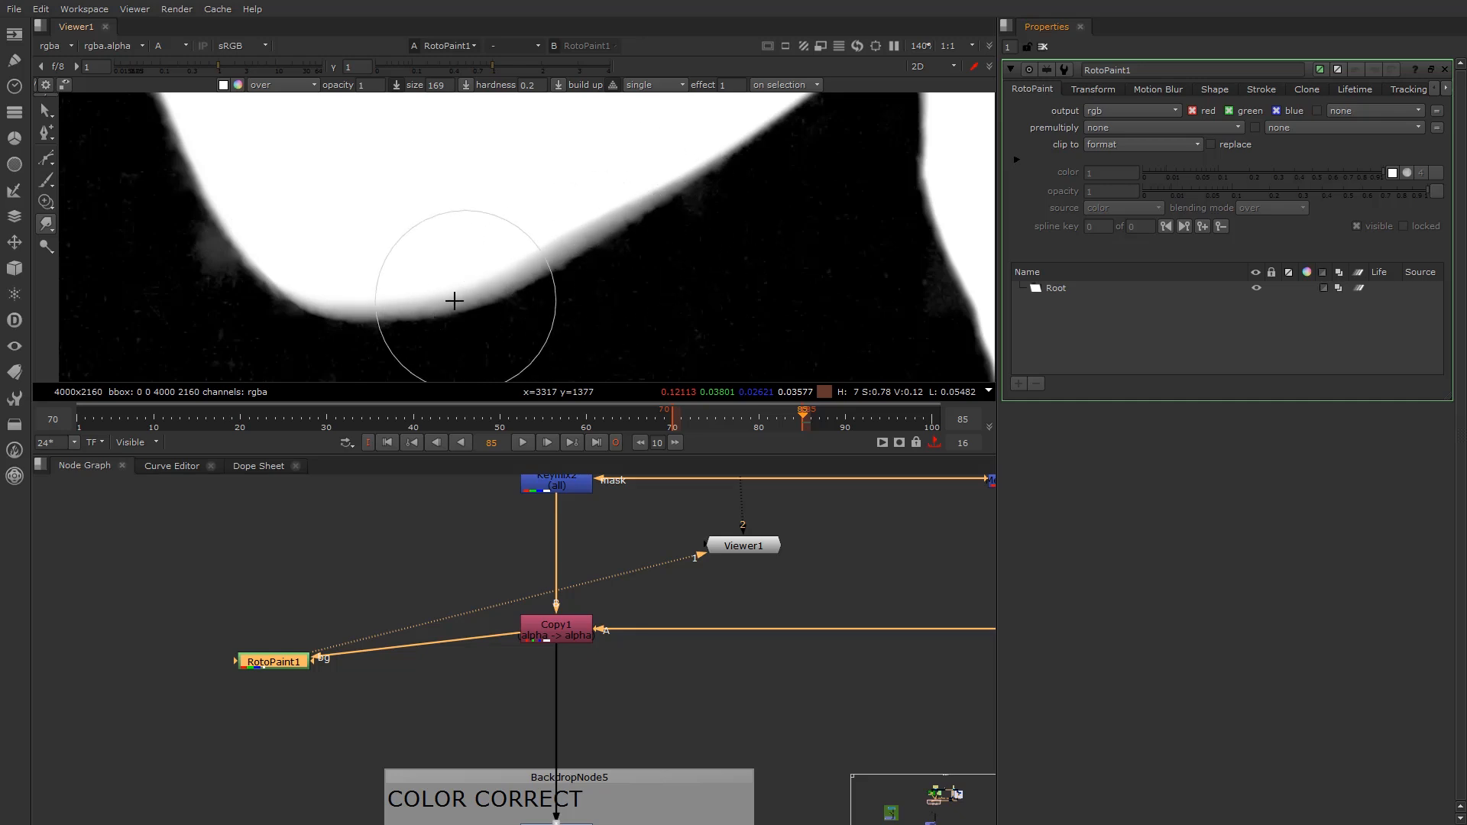
key("a")
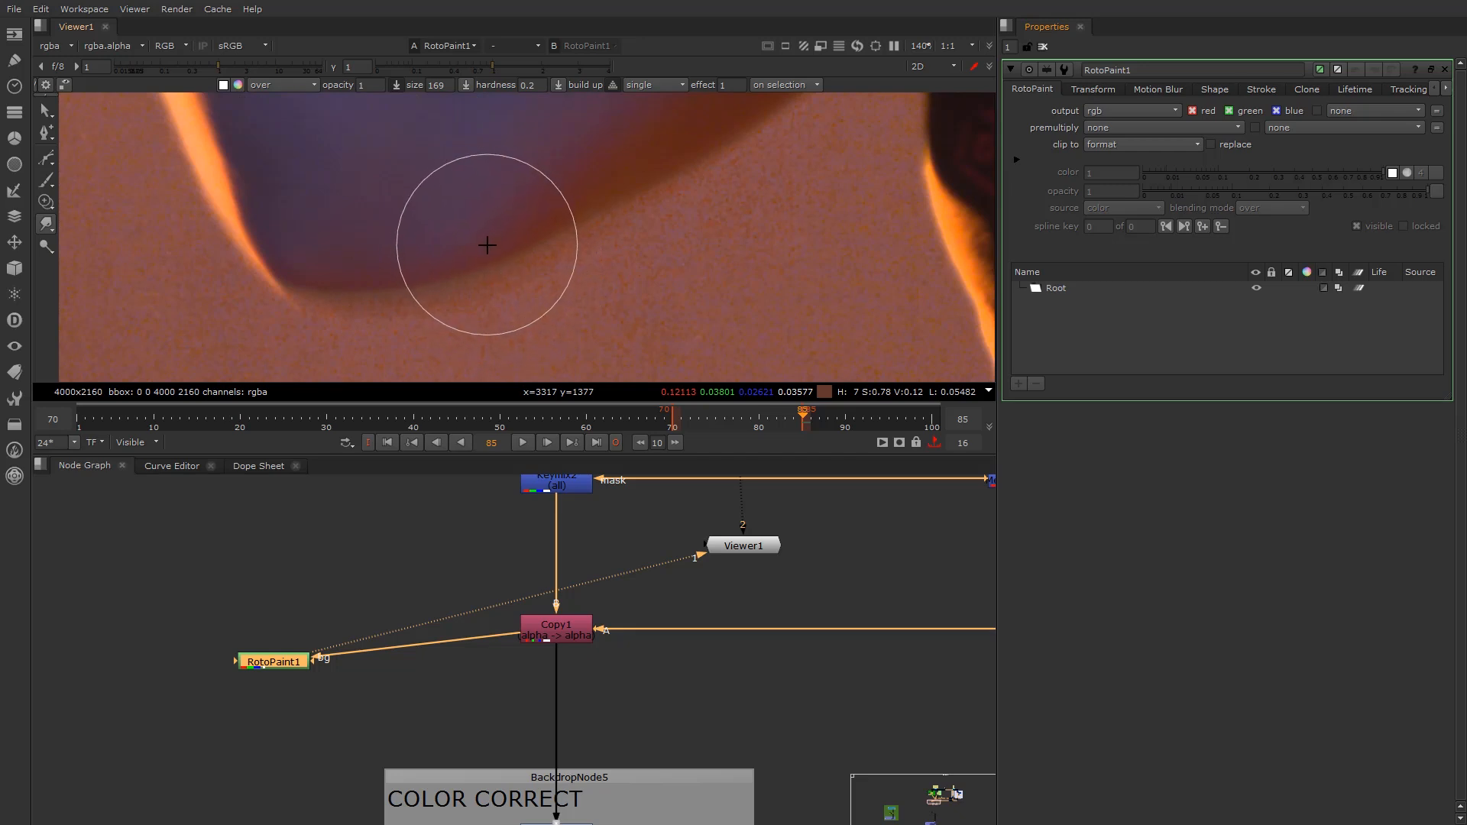
mouse_move(481, 239)
left_mouse_down()
mouse_move(498, 268)
mouse_move(507, 219)
mouse_move(554, 195)
left_mouse_up()
left_click_drag(573, 176, 611, 231)
left_click_drag(637, 160, 652, 208)
left_click_drag(654, 136, 692, 188)
left_click_drag(719, 123, 744, 175)
mouse_move(423, 239)
left_mouse_down()
mouse_move(435, 278)
mouse_move(354, 259)
mouse_move(357, 290)
mouse_move(302, 303)
left_mouse_up()
middle_click_drag(591, 157, 572, 276)
left_click_drag(740, 212, 764, 255)
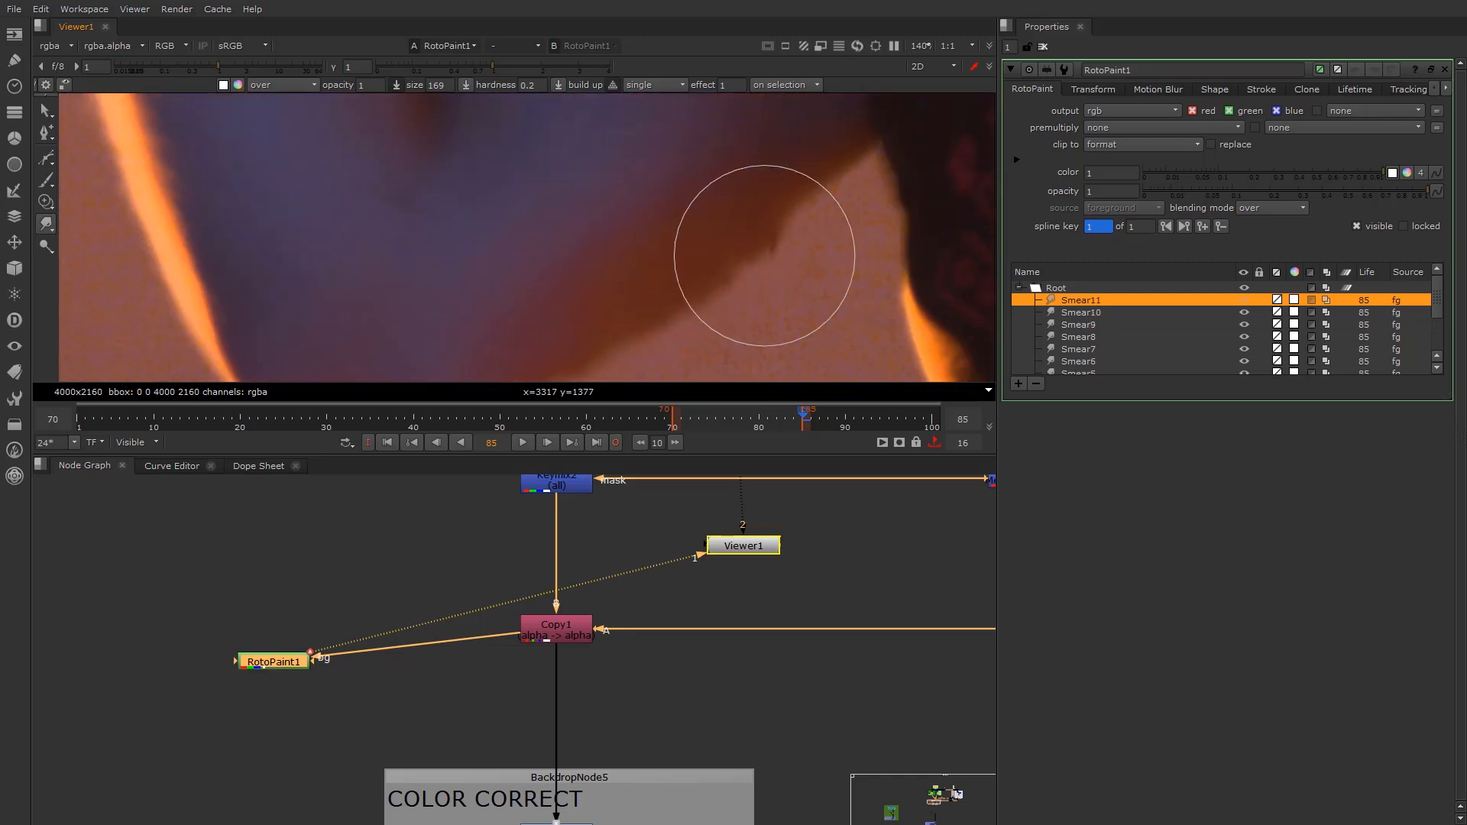
Add a Premult node directly below RotoPaint1 and display its result
middle_click_drag(368, 696, 507, 693)
left_click(309, 658)
key("Tab")
type("pr")
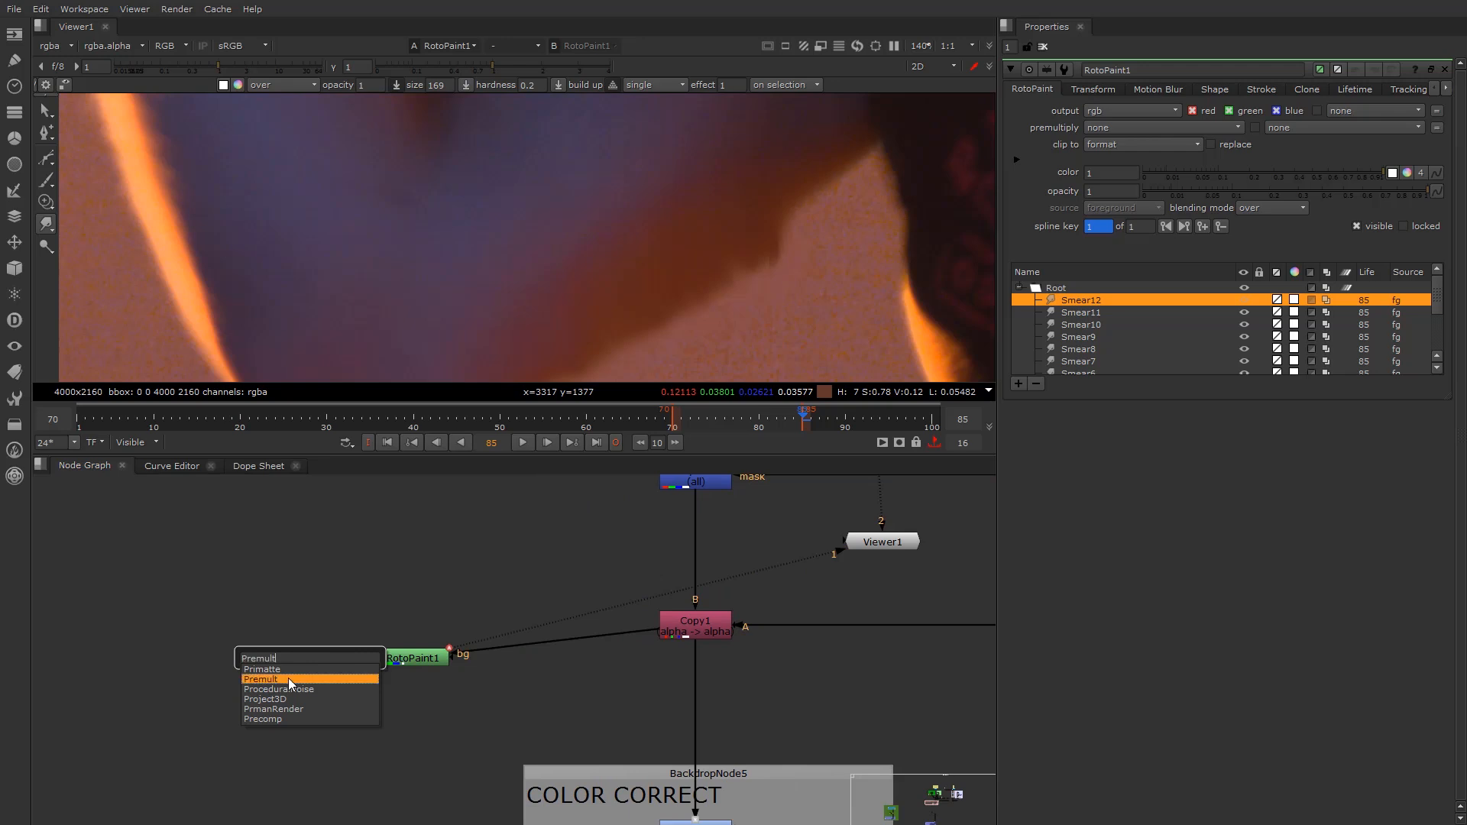
left_click(289, 678)
key("a")
key("a")
left_click_drag(315, 640, 390, 660)
key("l")
left_click(413, 659)
left_click(413, 696)
key("1")
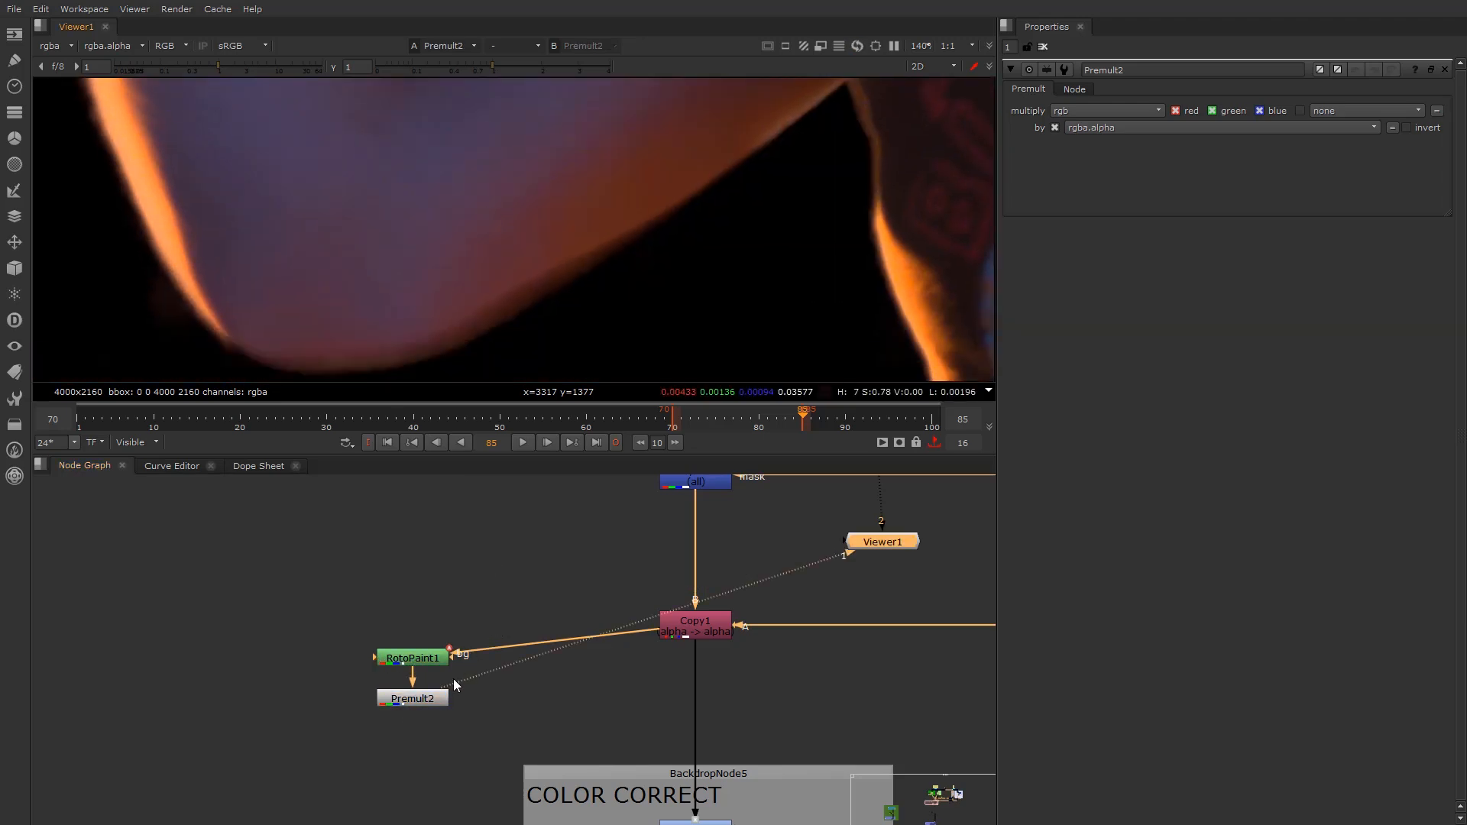
Toggle RotoPaint1 off and on repeatedly to compare the forearm edge with and without the smears
left_click(406, 662)
key("d")
key("d")
key("d")
key("d")
key("d")
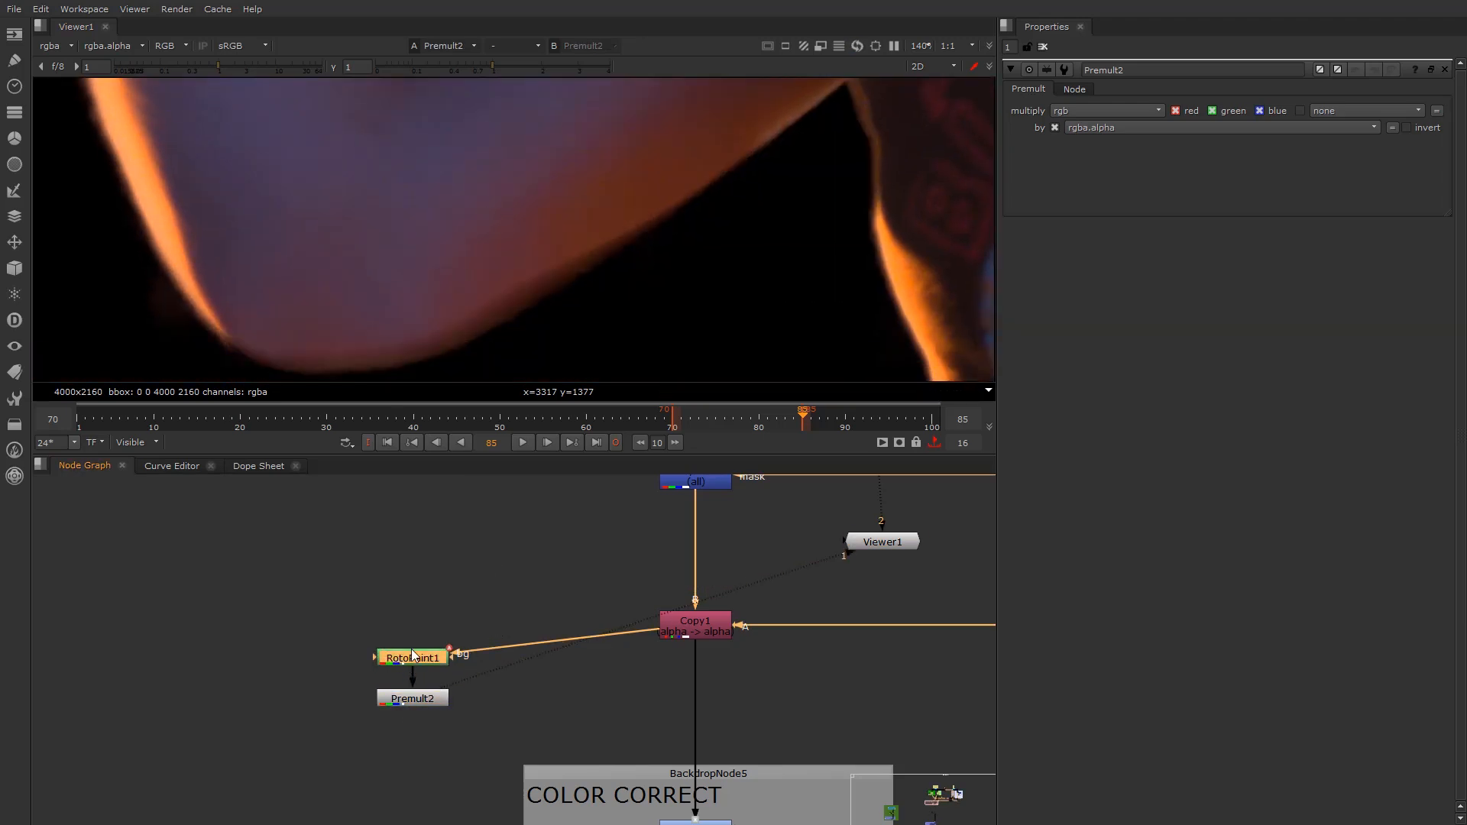
key("d")
key("d")
key("d")
scroll(408, 671, "up", 2)
left_click_drag(423, 668, 420, 642)
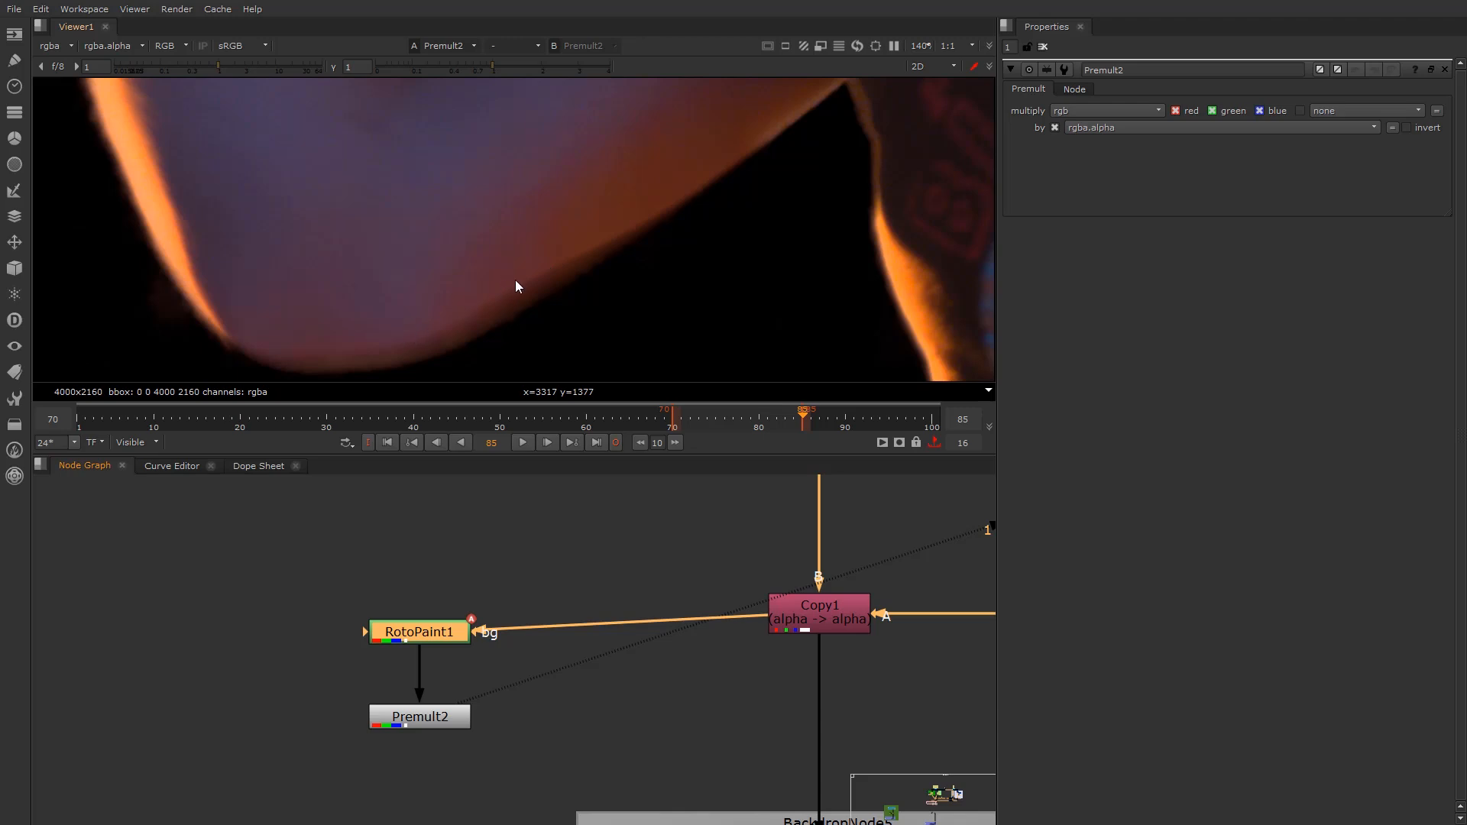
Detach RotoPaint1 from Premult2 and place it in the main pipe between Copy1 and the COLOR CORRECT section
scroll(437, 245, "down", 5)
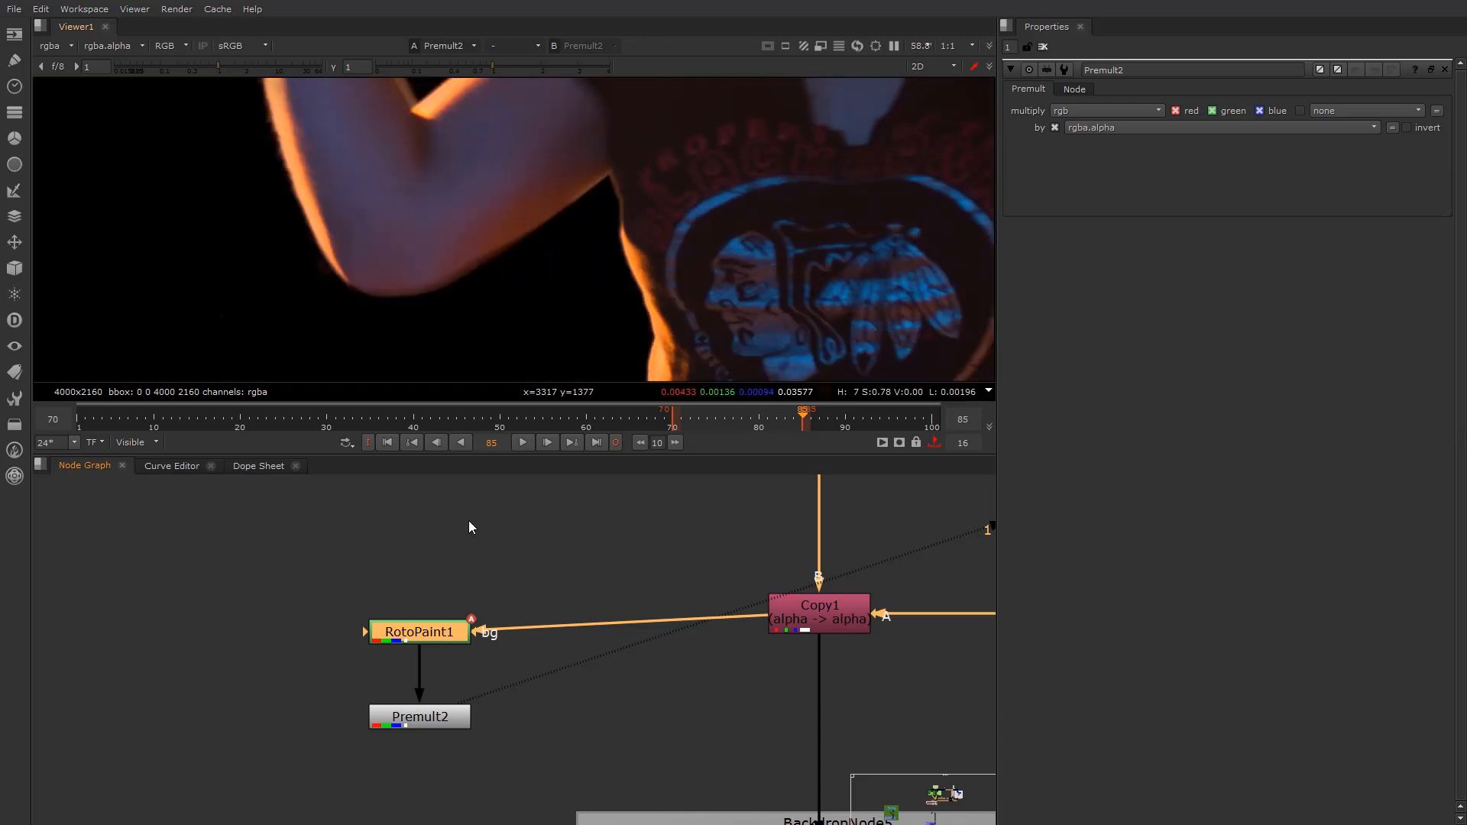
scroll(429, 733, "down", 3)
scroll(420, 632, "up", 2)
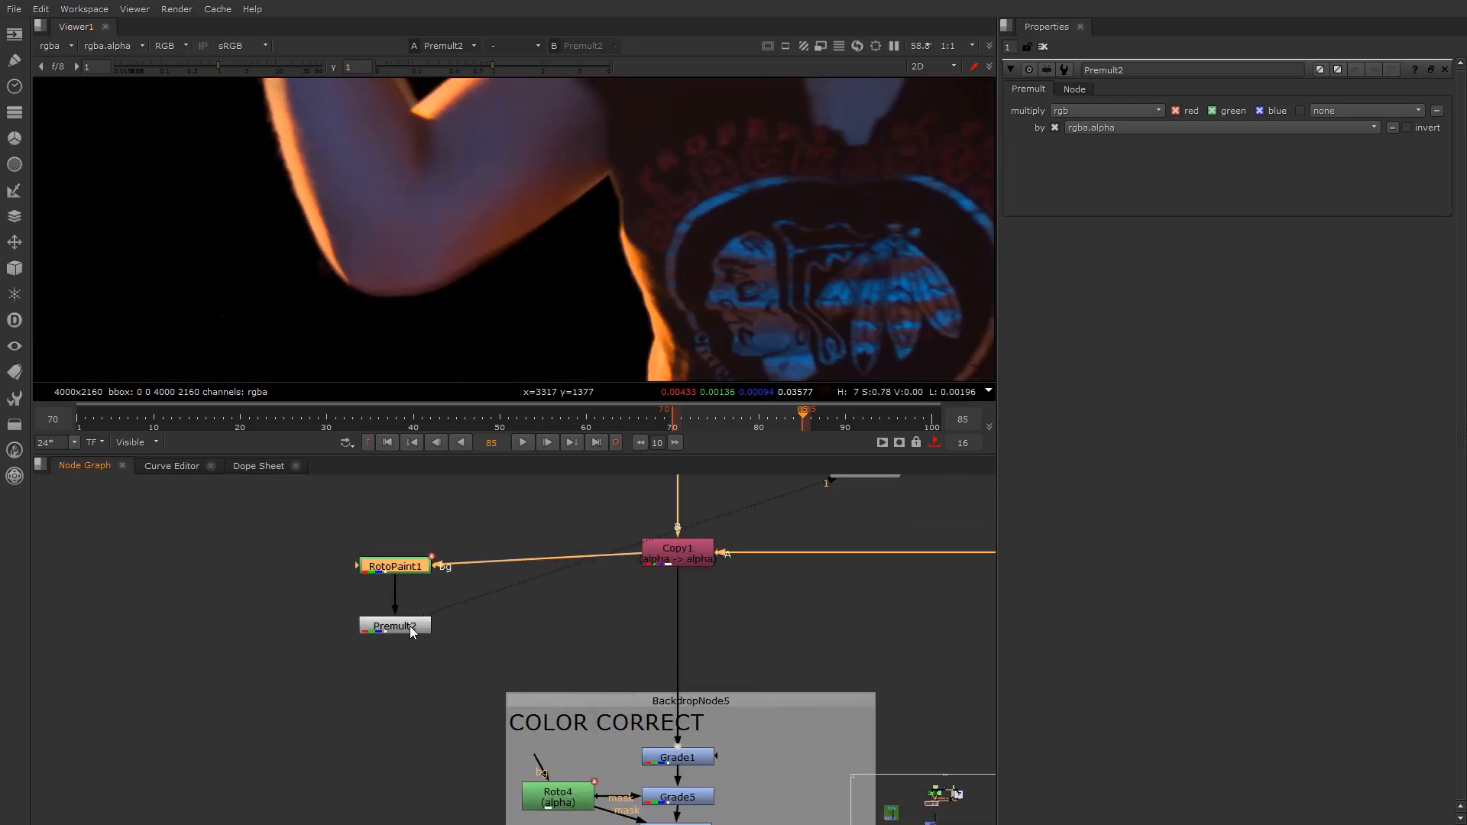
left_click_drag(409, 625, 410, 618)
left_click_drag(670, 745, 663, 702)
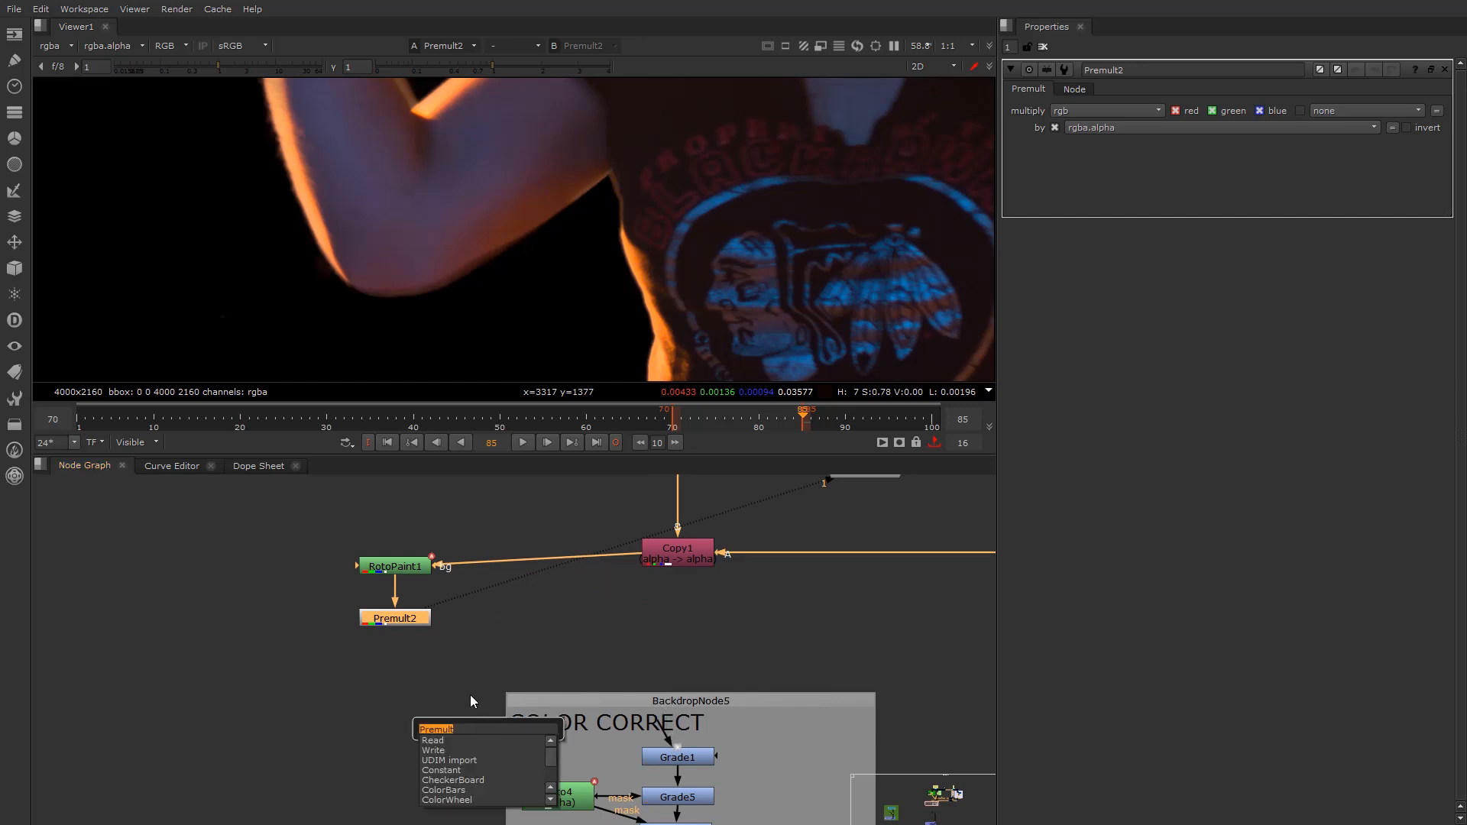
left_click_drag(393, 625, 678, 606)
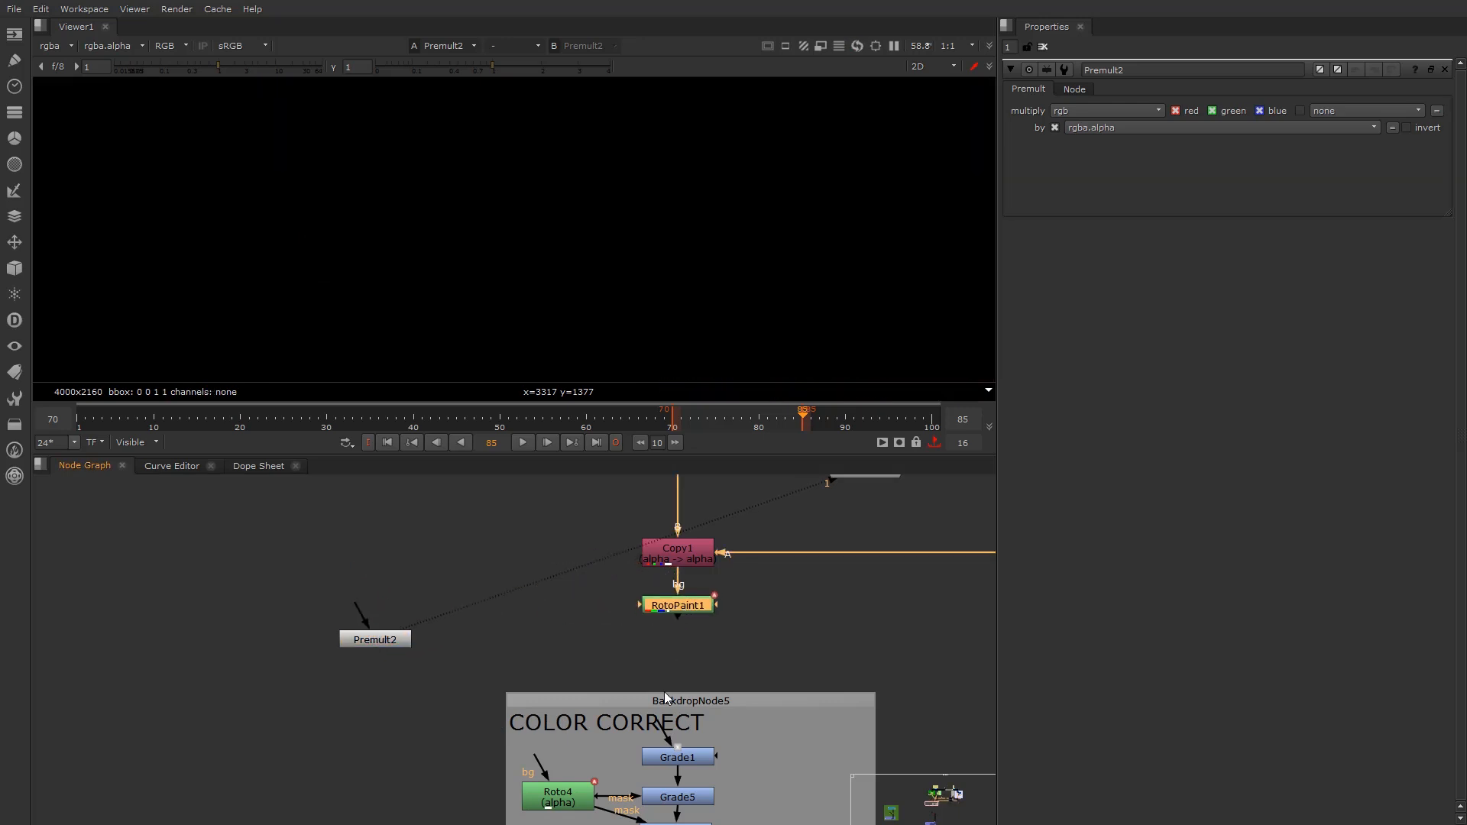
Display the Merge8 composite in the ADDING BACKGROUND section
scroll(632, 693, "down", 5)
middle_click_drag(599, 737, 563, 576)
middle_click_drag(607, 782, 560, 550)
middle_click_drag(561, 803, 560, 568)
scroll(556, 569, "up", 2)
left_click(564, 572)
key("1")
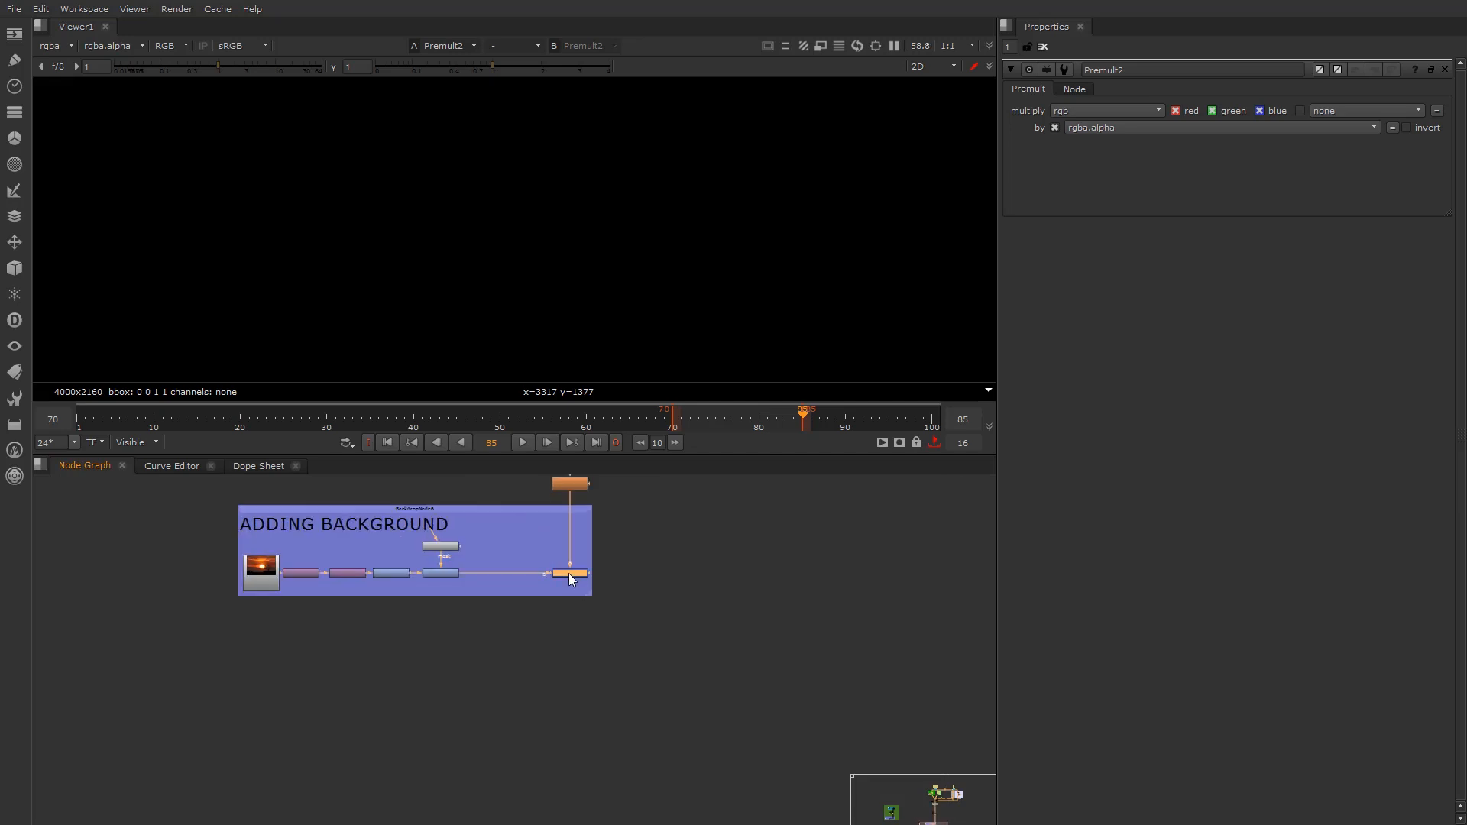
left_click(544, 580)
Toggle RotoPaint1 while viewing the composite to compare the underside of the forearm up close
scroll(540, 619, "down", 5)
middle_click_drag(521, 512, 504, 708)
middle_click_drag(521, 546, 498, 690)
scroll(507, 614, "up", 7)
scroll(524, 626, "up", 2)
left_click(524, 629)
key("d")
key("d")
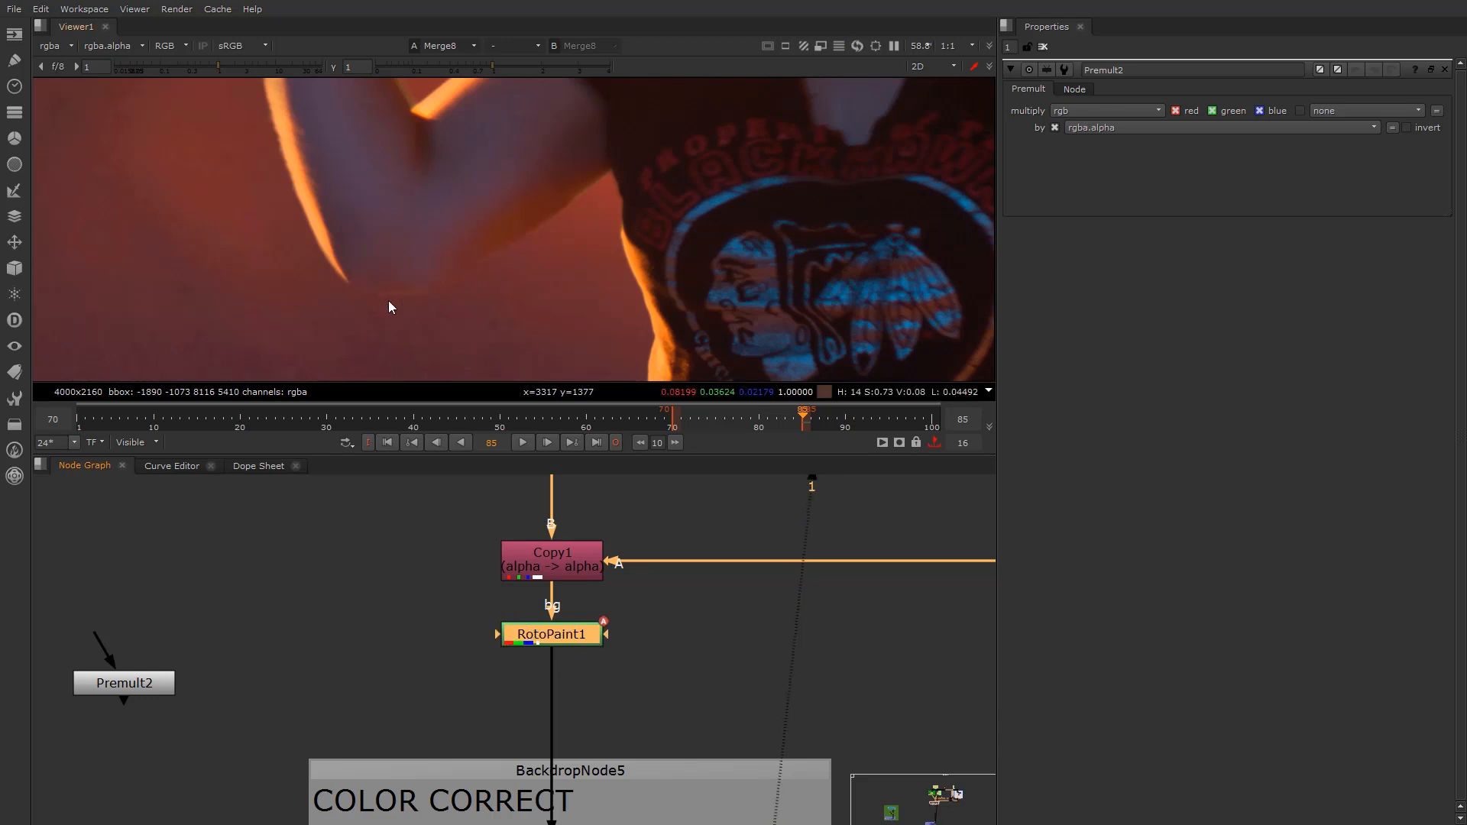
scroll(386, 301, "up", 3)
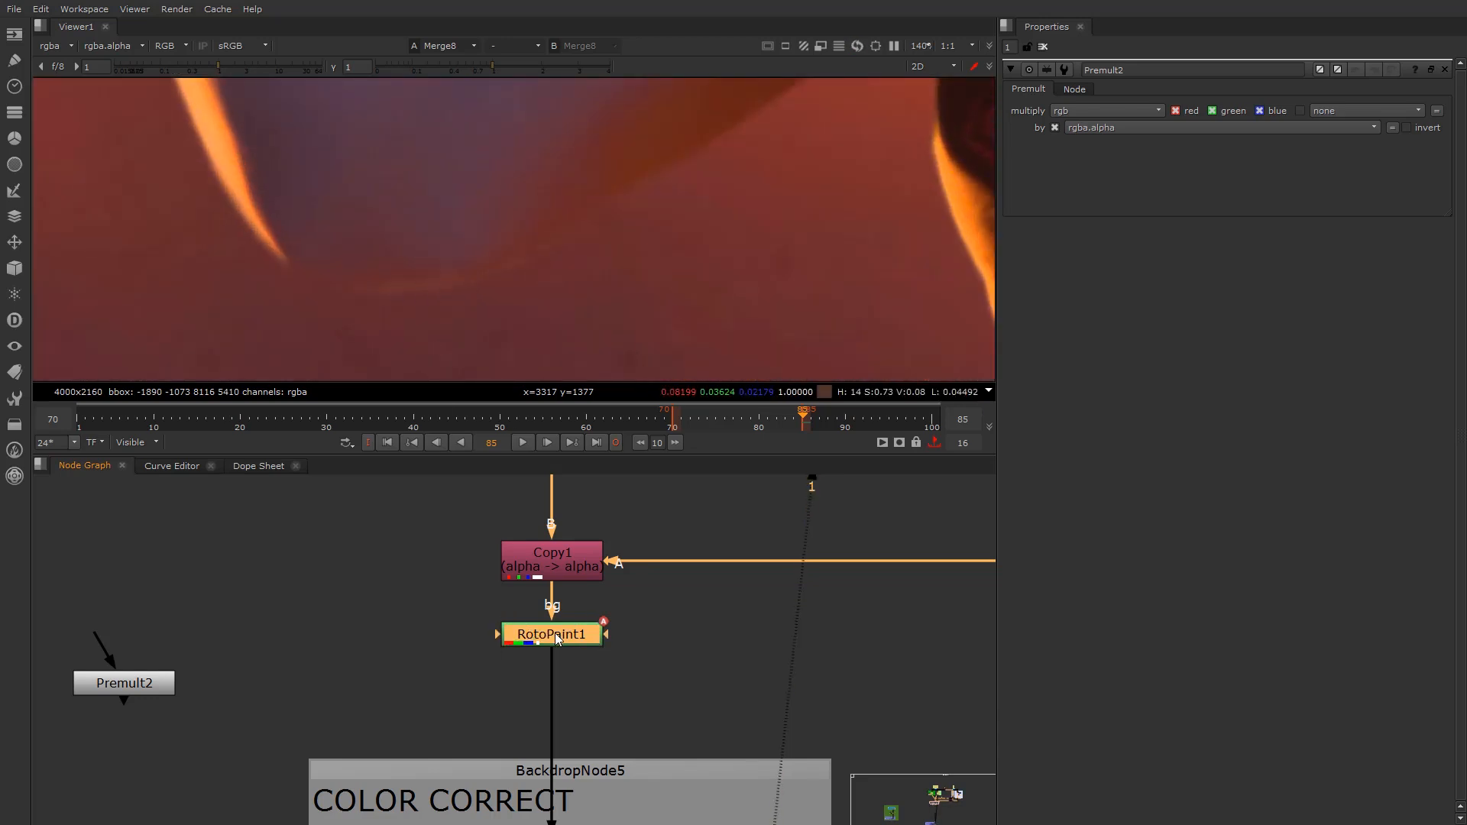
Display RotoPaint1 and smear more skin colour outward along the elbow and the underside of the forearm
key("1")
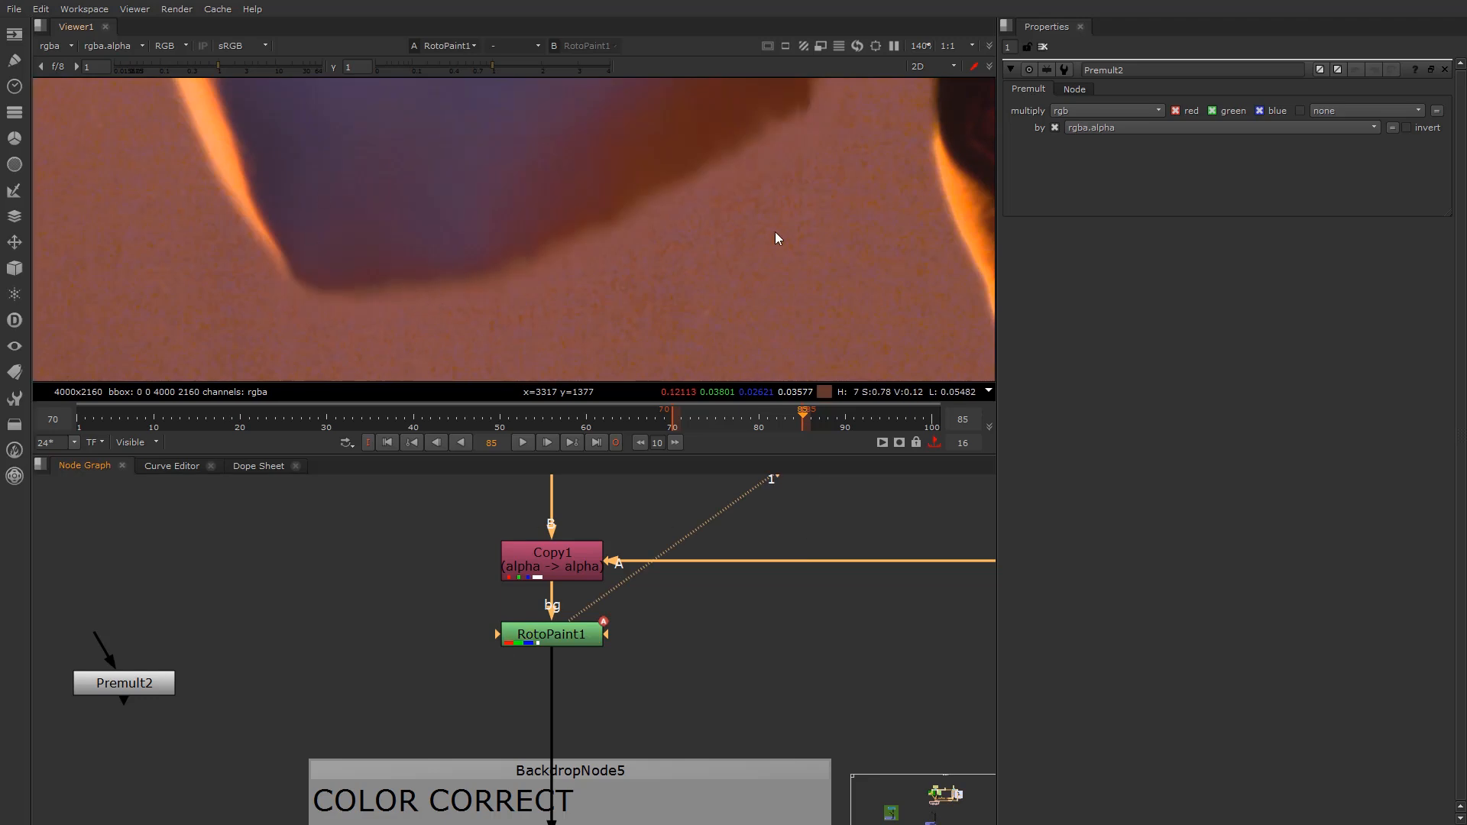
double_click(576, 628)
mouse_move(393, 279)
left_mouse_down()
mouse_move(438, 235)
mouse_move(465, 293)
left_mouse_up()
left_click_drag(504, 236, 528, 283)
left_click_drag(544, 208, 577, 261)
left_click_drag(590, 204, 609, 240)
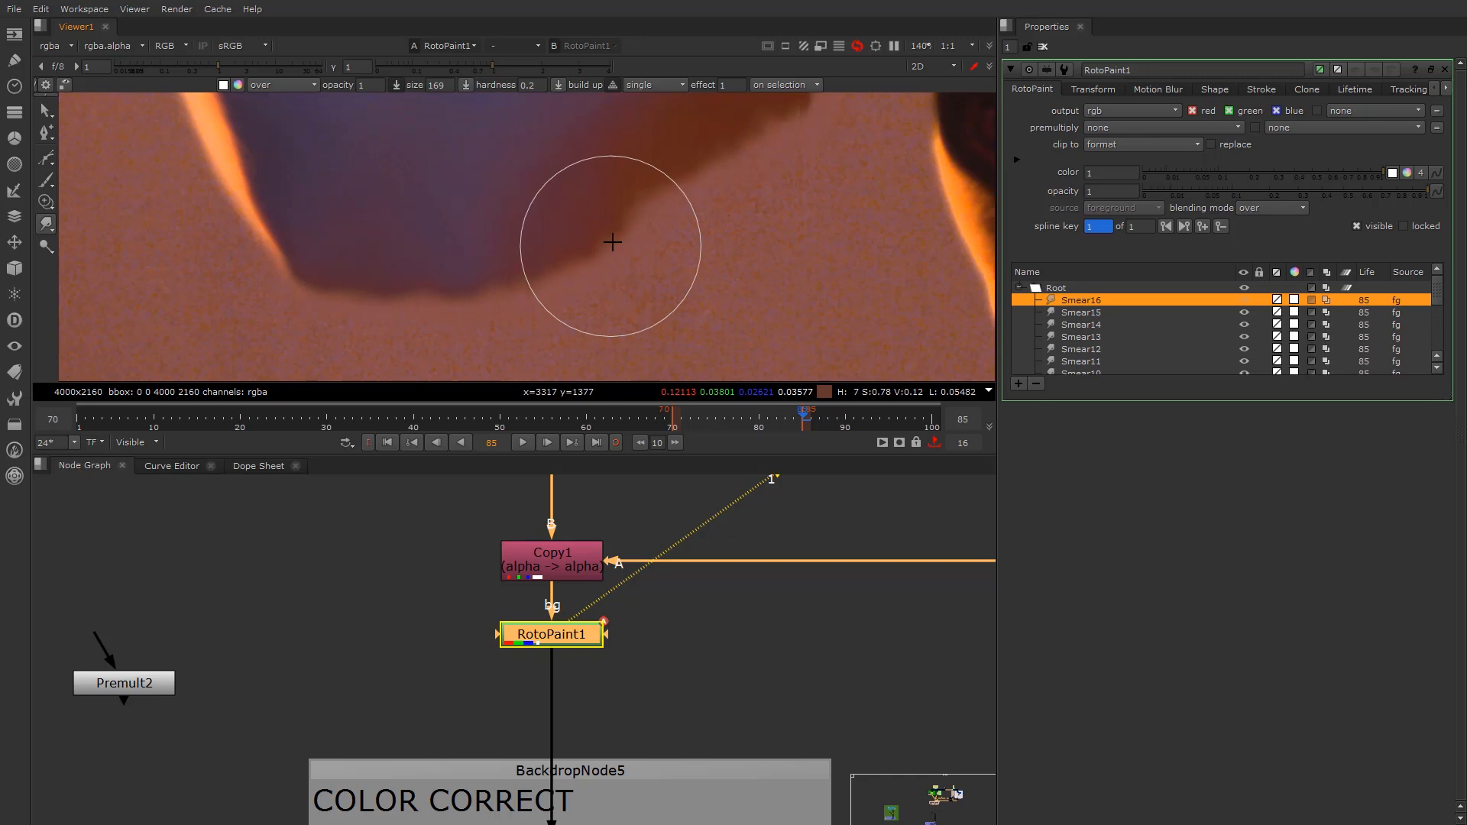
left_click_drag(339, 251, 346, 292)
left_click_drag(395, 256, 406, 291)
left_click_drag(609, 168, 644, 203)
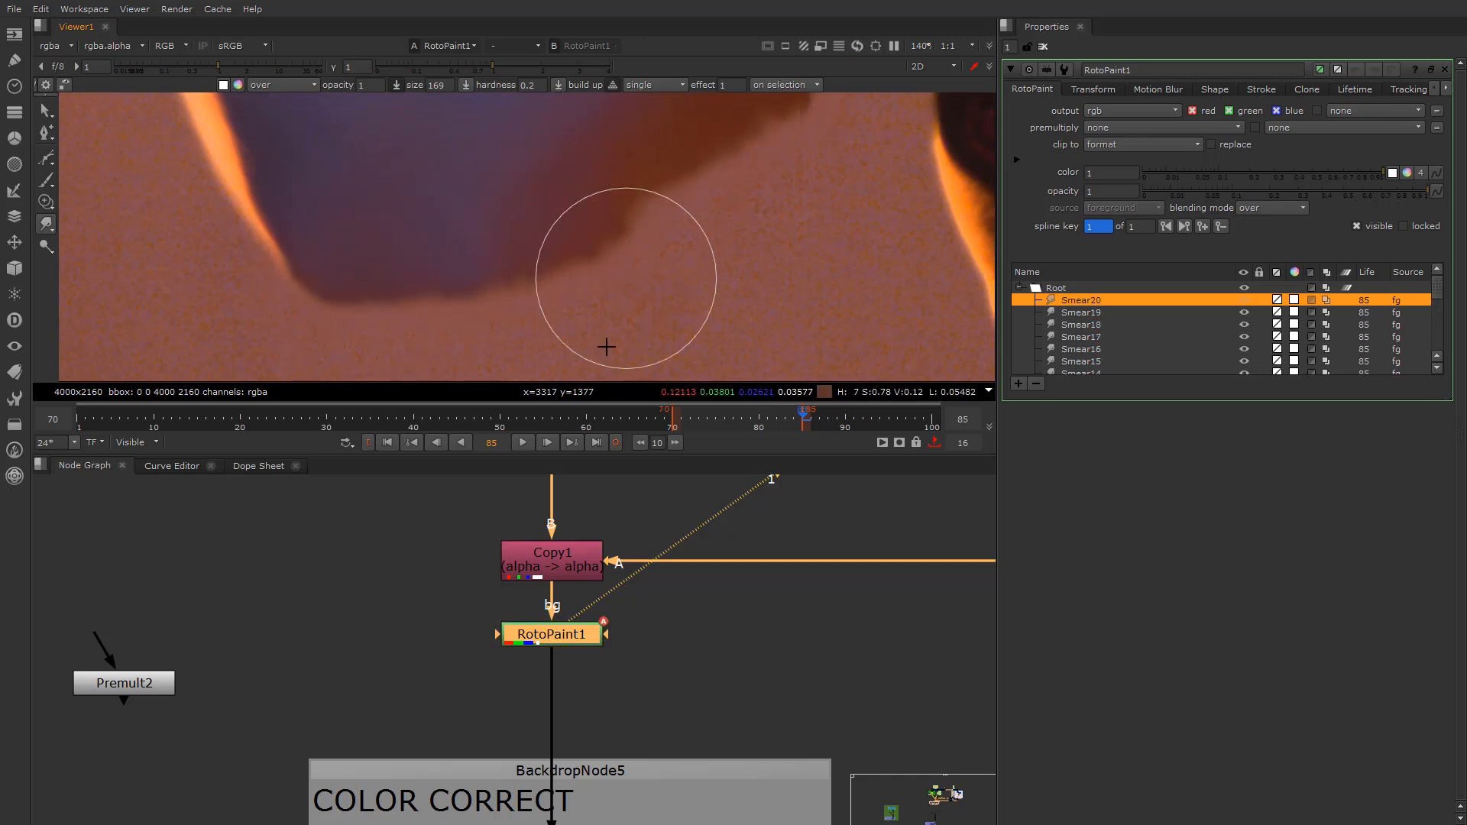
Return to the Merge8 composite and examine the smeared elbow edge against the background
scroll(524, 675, "down", 3)
scroll(520, 690, "down", 5)
middle_click_drag(503, 699, 483, 565)
middle_click_drag(524, 683, 560, 580)
scroll(528, 768, "up", 3)
scroll(528, 768, "up", 2)
left_click(479, 682)
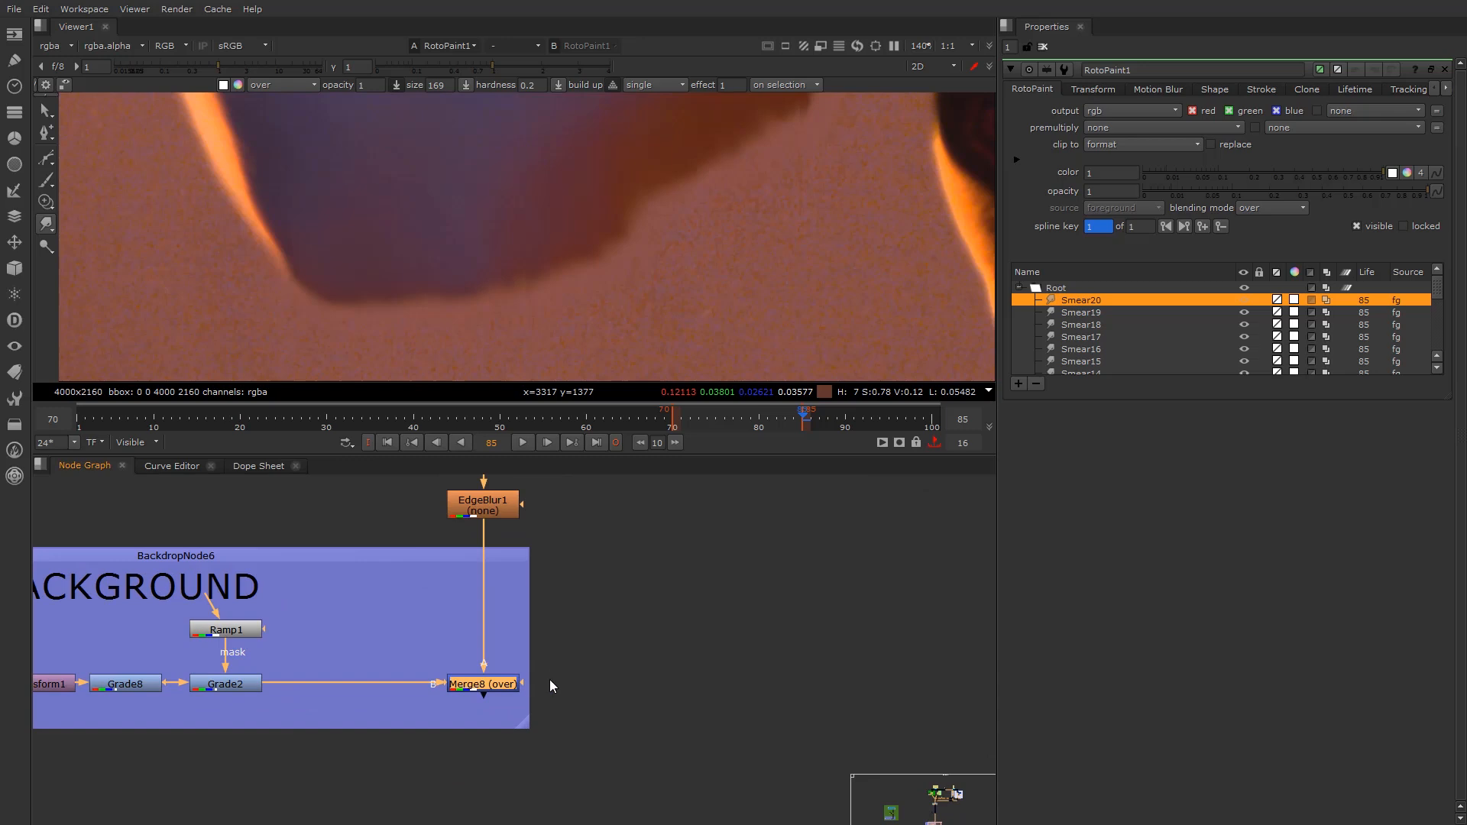
scroll(548, 684, "down", 4)
middle_click_drag(526, 661, 535, 745)
scroll(543, 774, "up", 4)
scroll(534, 745, "up", 2)
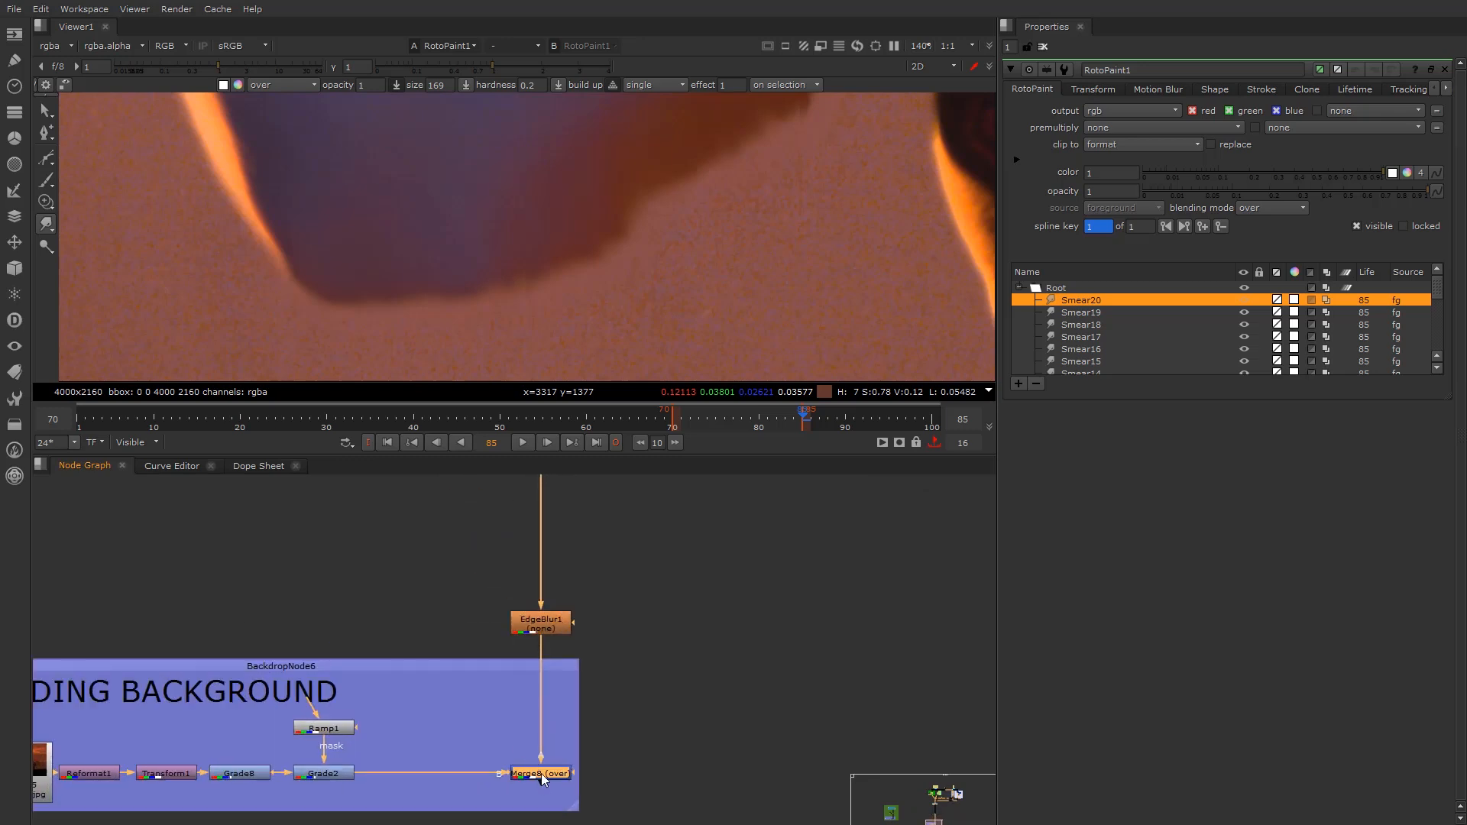
key("1")
scroll(447, 242, "down", 2)
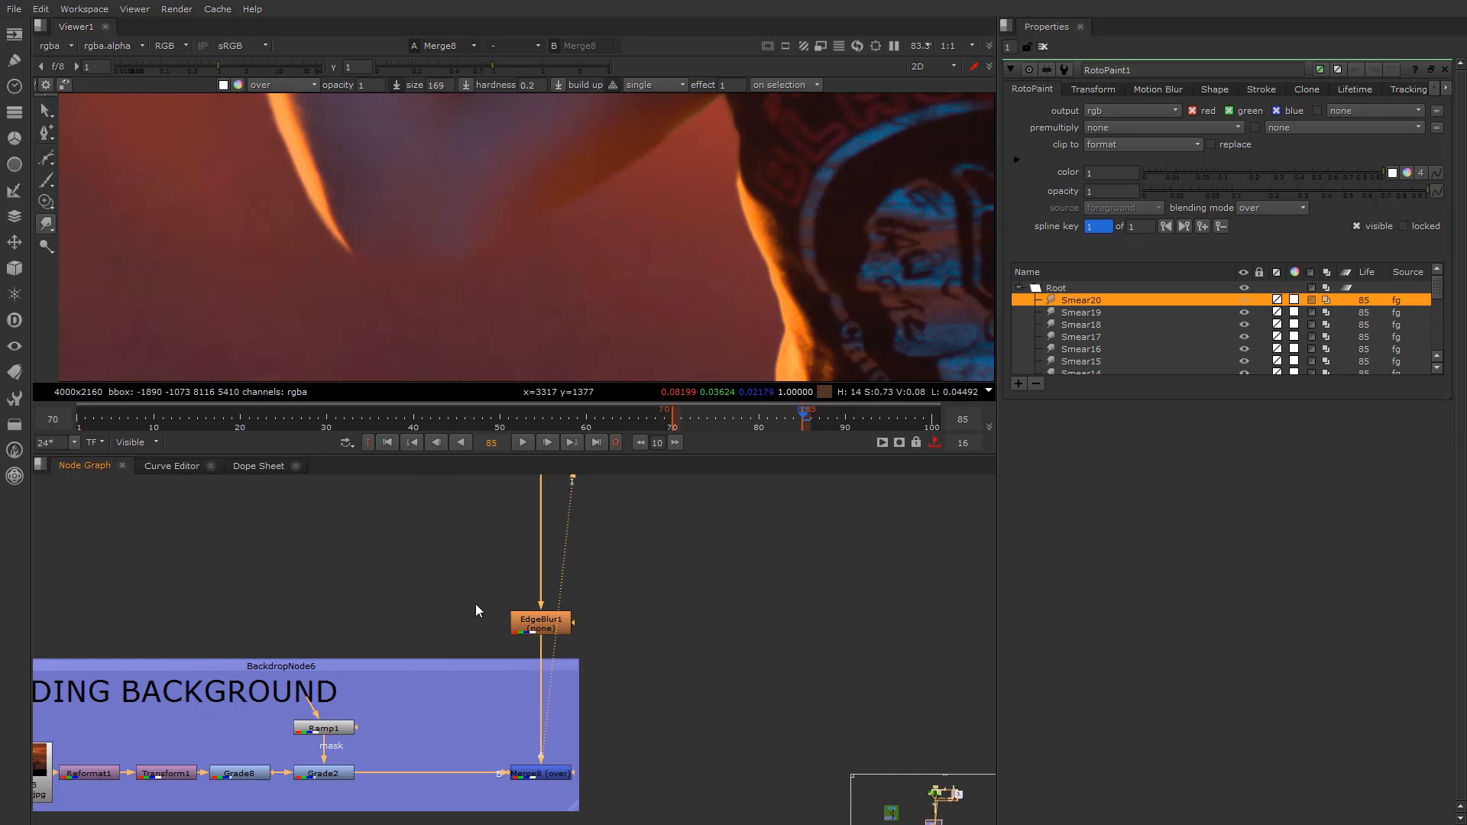
Smear the underside of the bent arm outward with RotoPaint1 while keeping the Merge8 composite in view
scroll(535, 768, "down", 3)
middle_click_drag(559, 521, 545, 481)
middle_click_drag(489, 527, 486, 728)
middle_click_drag(486, 501, 461, 735)
scroll(464, 694, "up", 2)
scroll(453, 682, "up", 2)
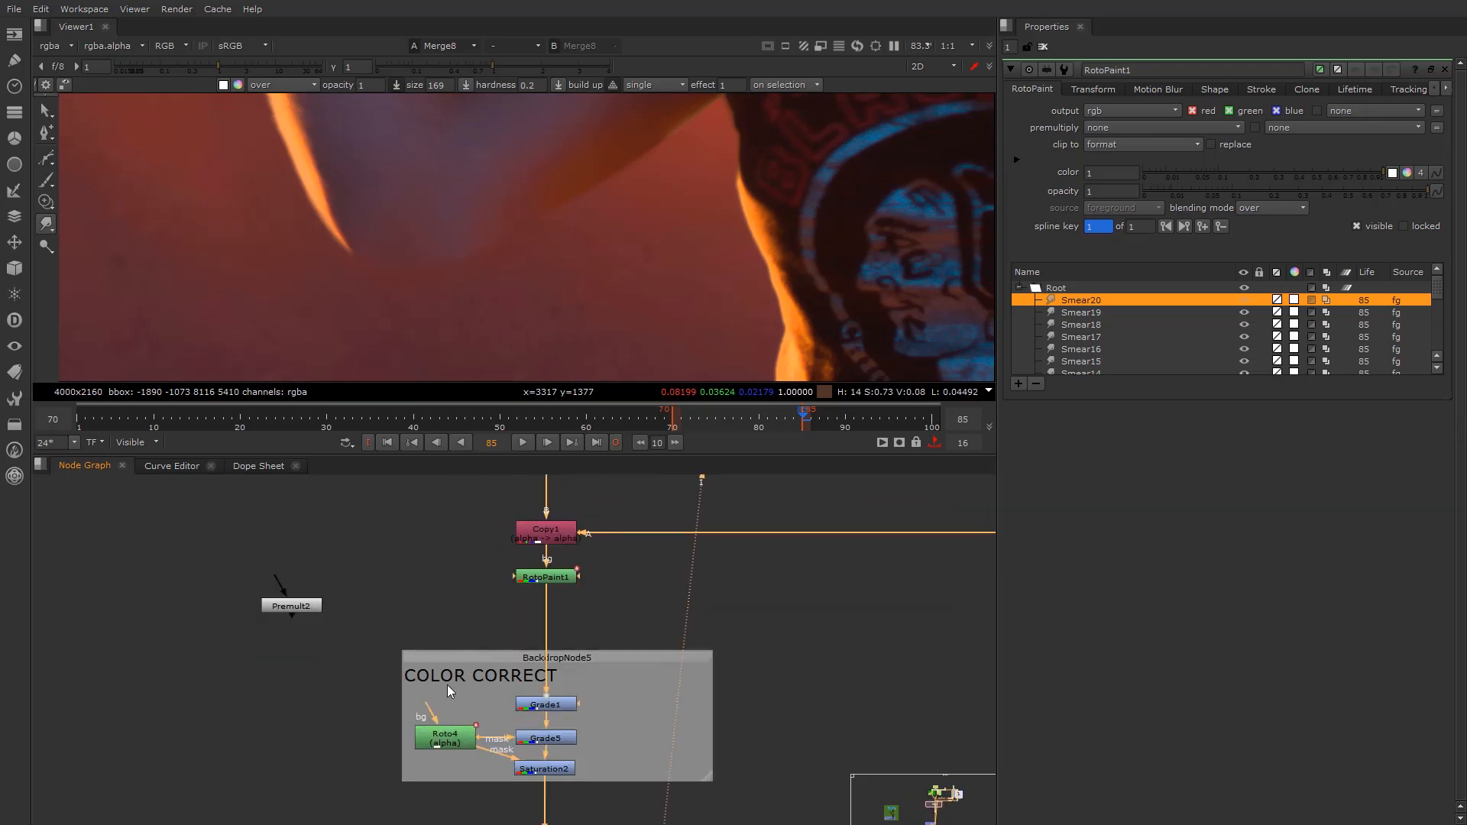
scroll(467, 642, "up", 2)
left_click(555, 648)
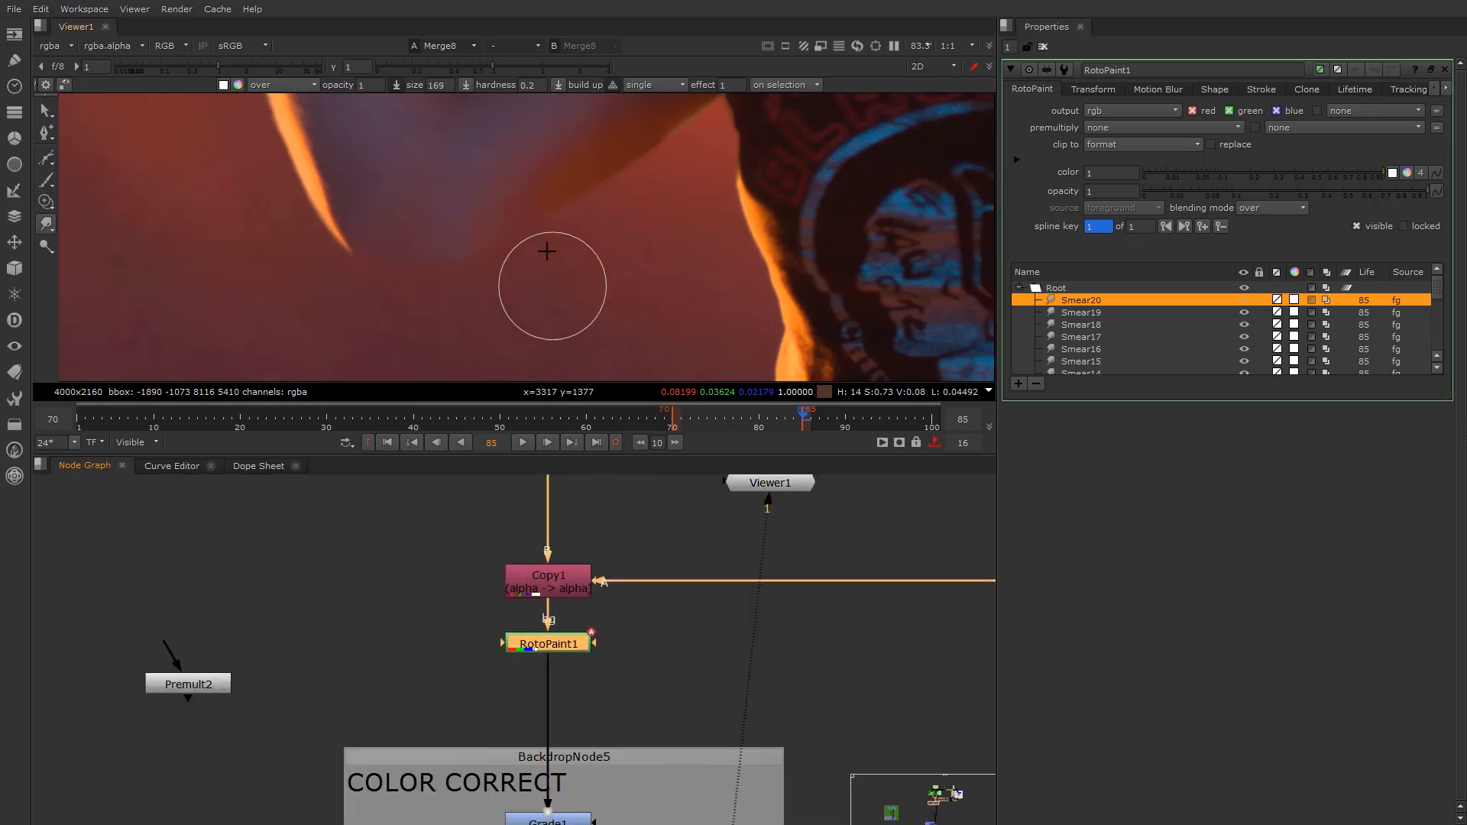
scroll(545, 233, "up", 1)
left_click_drag(585, 158, 628, 185)
middle_click_drag(634, 187, 607, 328)
left_click_drag(636, 215, 654, 233)
mouse_move(667, 184)
left_mouse_down()
mouse_move(689, 208)
mouse_move(720, 191)
left_mouse_up()
left_click_drag(707, 184, 715, 204)
scroll(505, 299, "down", 2)
Smear skin colour over the dark inner edge of the raised forearm above the elbow crease
middle_click_drag(348, 265, 396, 341)
scroll(372, 299, "down", 3)
scroll(397, 337, "up", 4)
mouse_move(430, 295)
left_mouse_down()
mouse_move(457, 283)
mouse_move(461, 255)
left_mouse_up()
left_click_drag(430, 324, 480, 296)
left_click_drag(386, 210, 421, 214)
left_click_drag(353, 163, 416, 170)
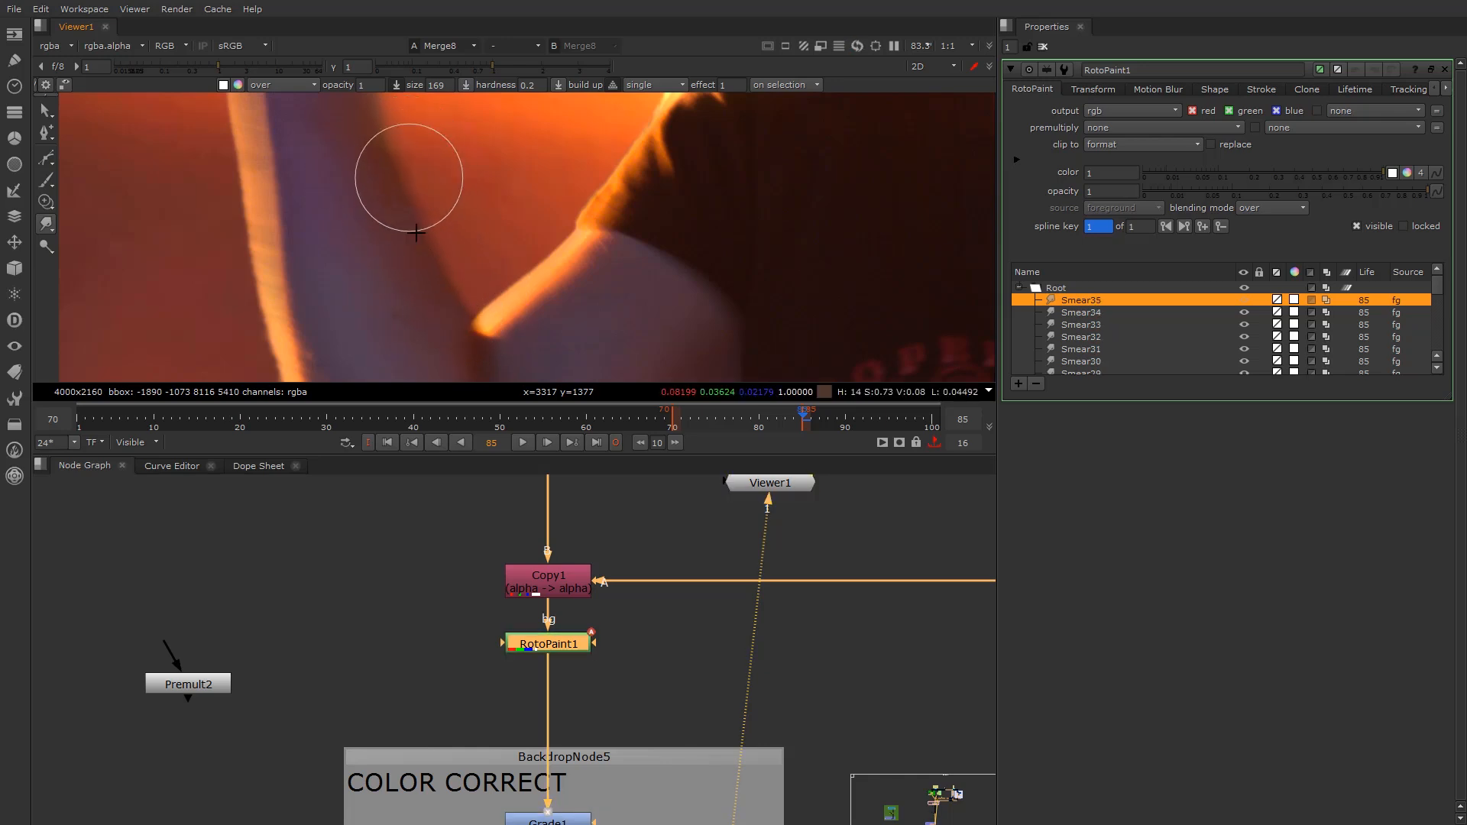
middle_click_drag(405, 165, 415, 258)
mouse_move(365, 217)
left_mouse_down()
mouse_move(395, 210)
mouse_move(396, 188)
mouse_move(397, 217)
mouse_move(393, 196)
left_mouse_up()
left_click_drag(372, 178, 396, 170)
Smear the outer edge of the lowered arm on the other side of the body down to the frame's lower border
scroll(465, 301, "down", 3)
middle_click_drag(535, 333, 387, 240)
scroll(386, 240, "down", 2)
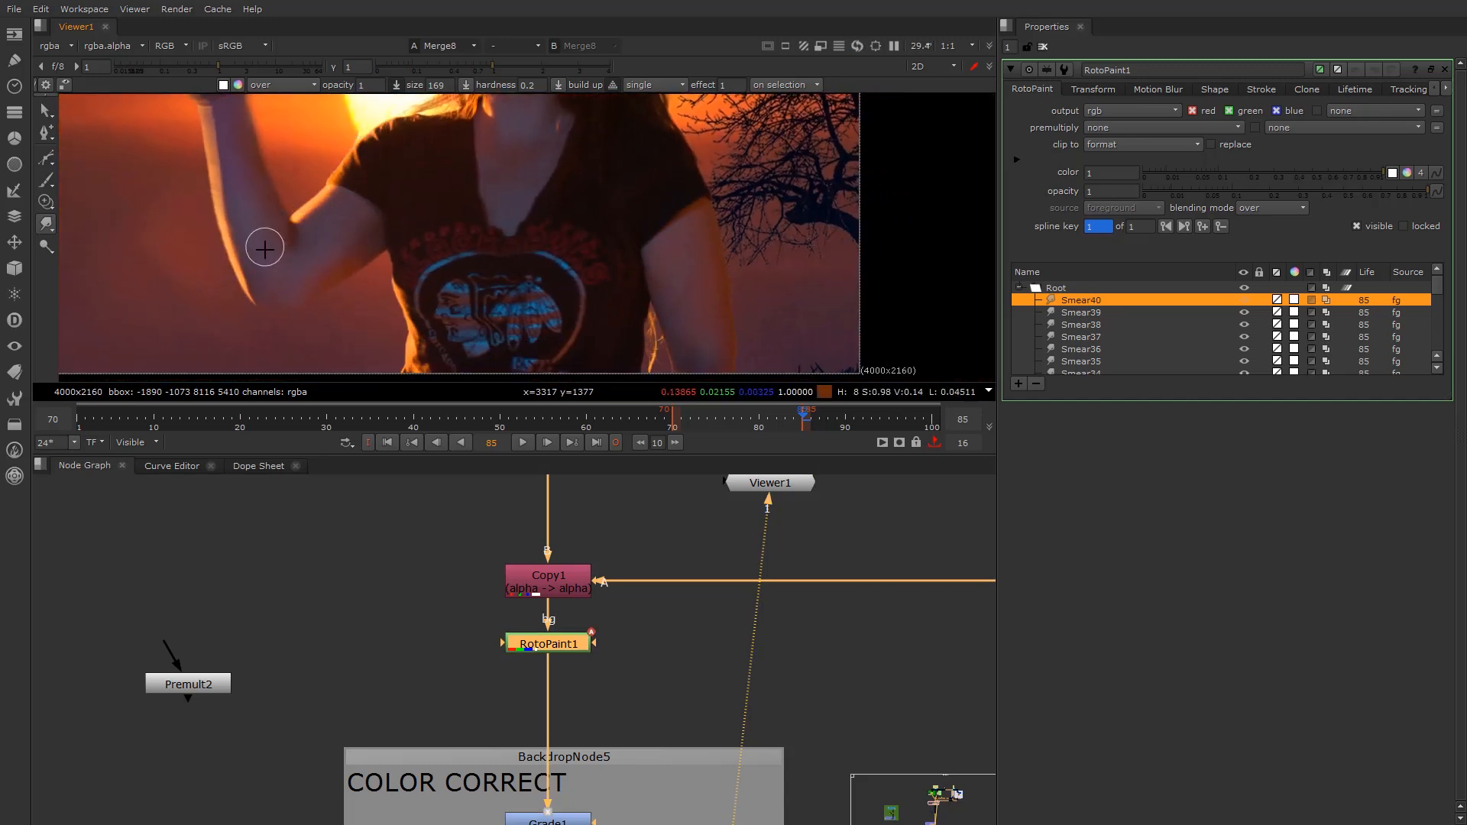
scroll(543, 244, "up", 6)
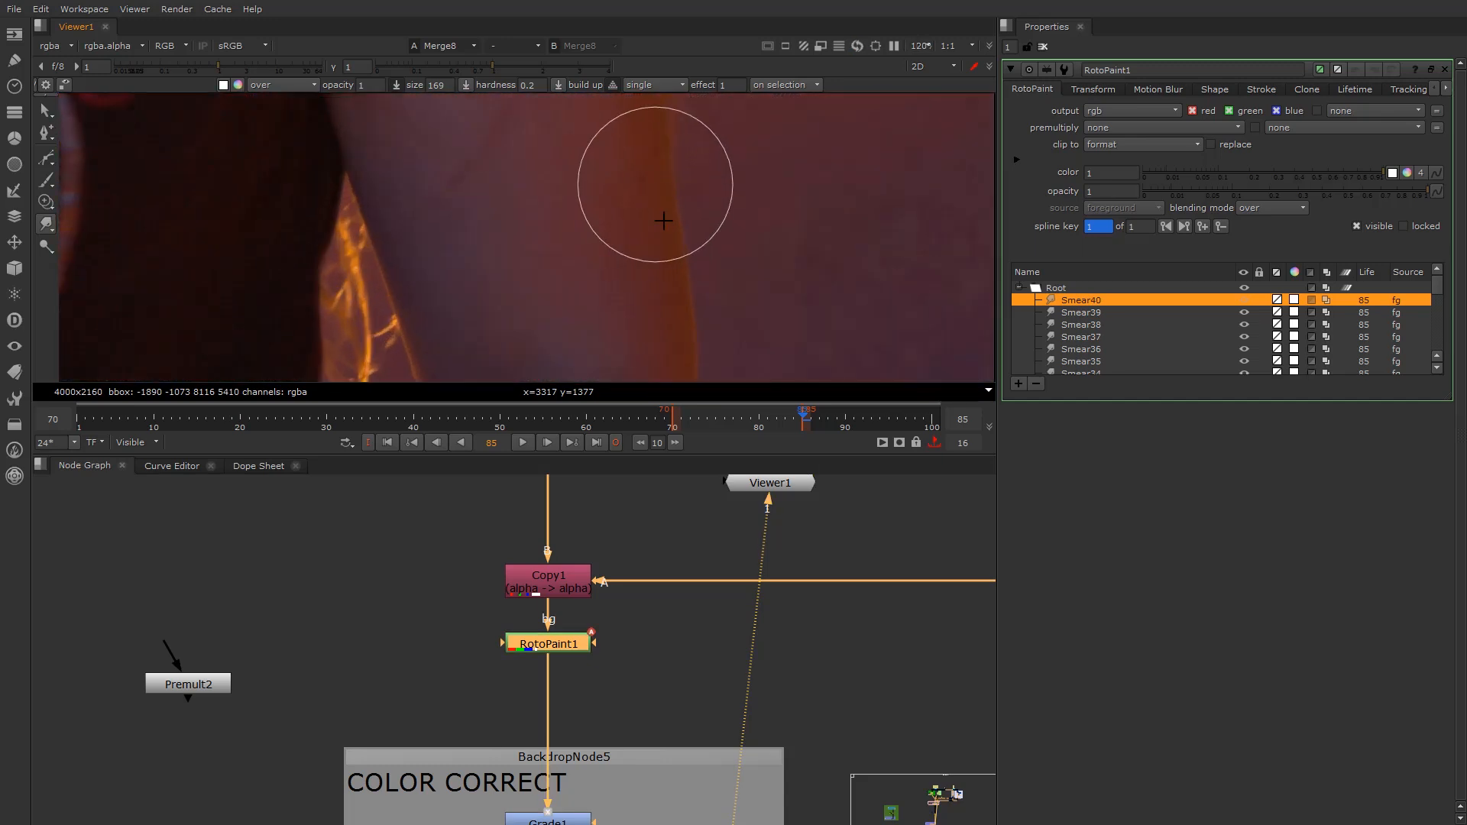
left_click_drag(672, 183, 672, 149)
mouse_move(666, 260)
left_mouse_down()
mouse_move(687, 262)
mouse_move(697, 289)
mouse_move(689, 278)
left_mouse_up()
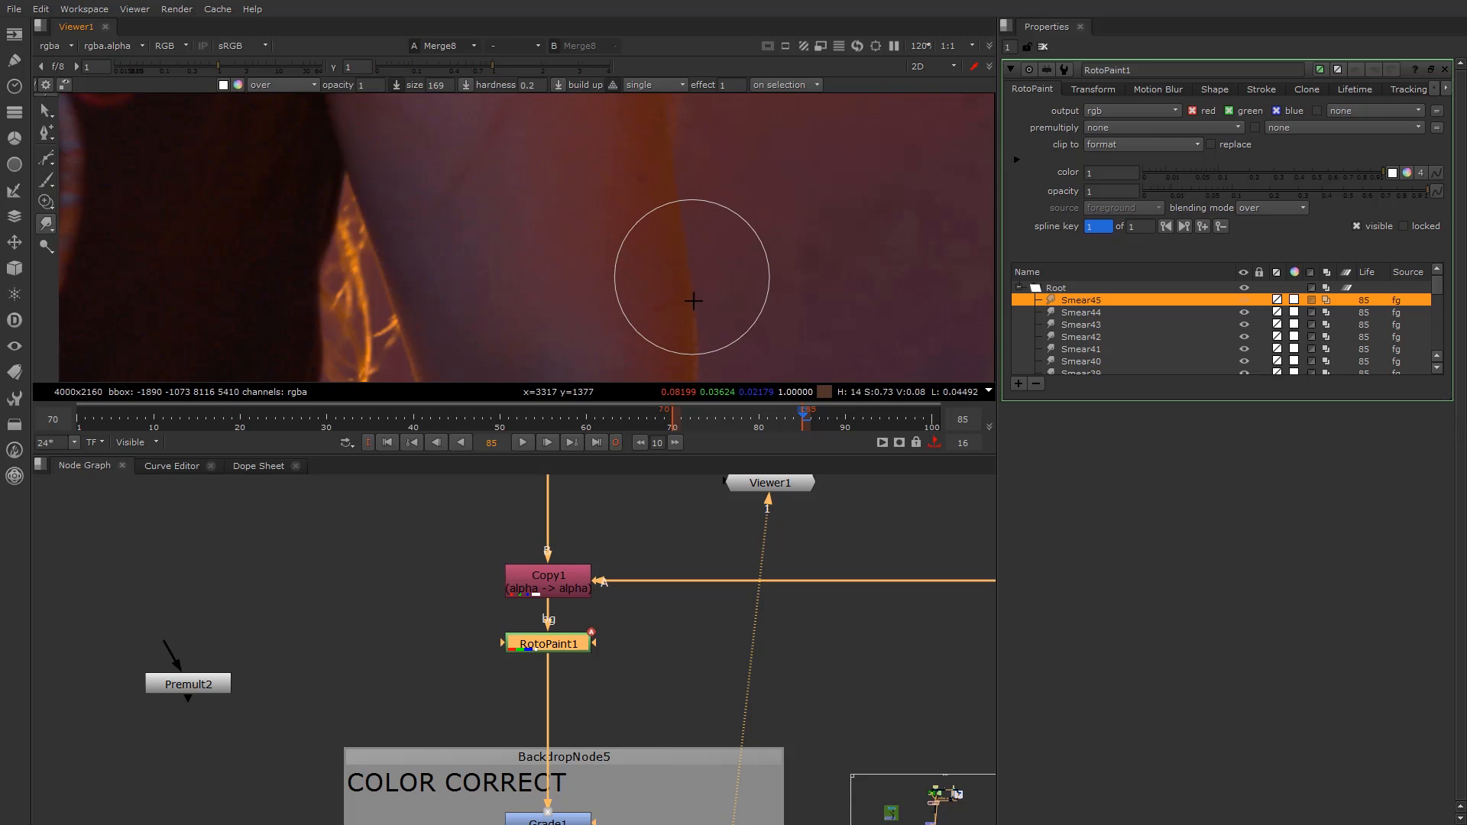
middle_click_drag(678, 334, 653, 220)
left_click_drag(663, 234, 674, 220)
mouse_move(660, 283)
left_mouse_down()
mouse_move(680, 327)
mouse_move(666, 336)
left_mouse_up()
Review the whole figure over the sunset and examine the edges of the raised hand and fingers
scroll(374, 305, "down", 8)
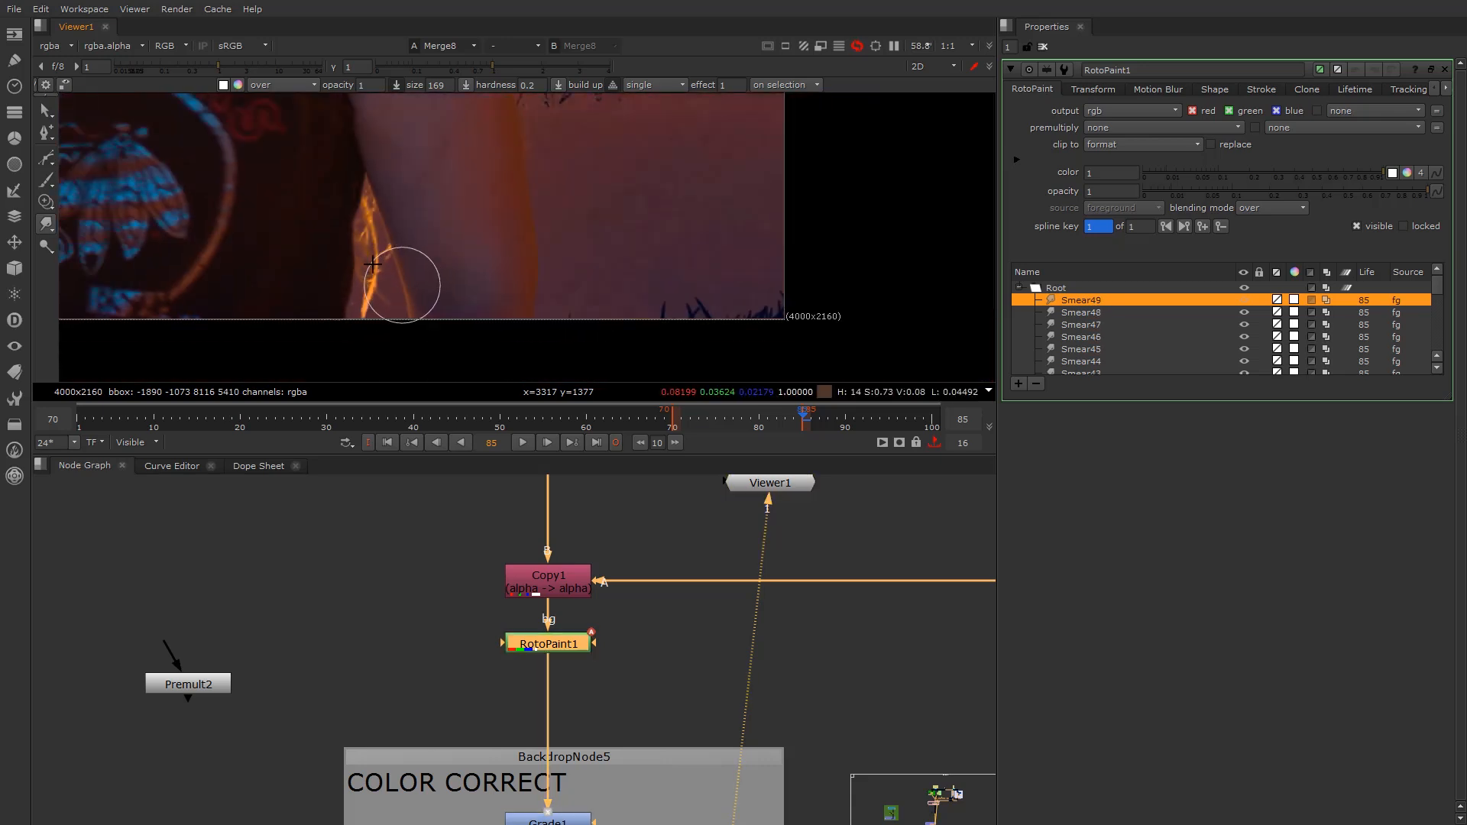
middle_click_drag(476, 217, 429, 298)
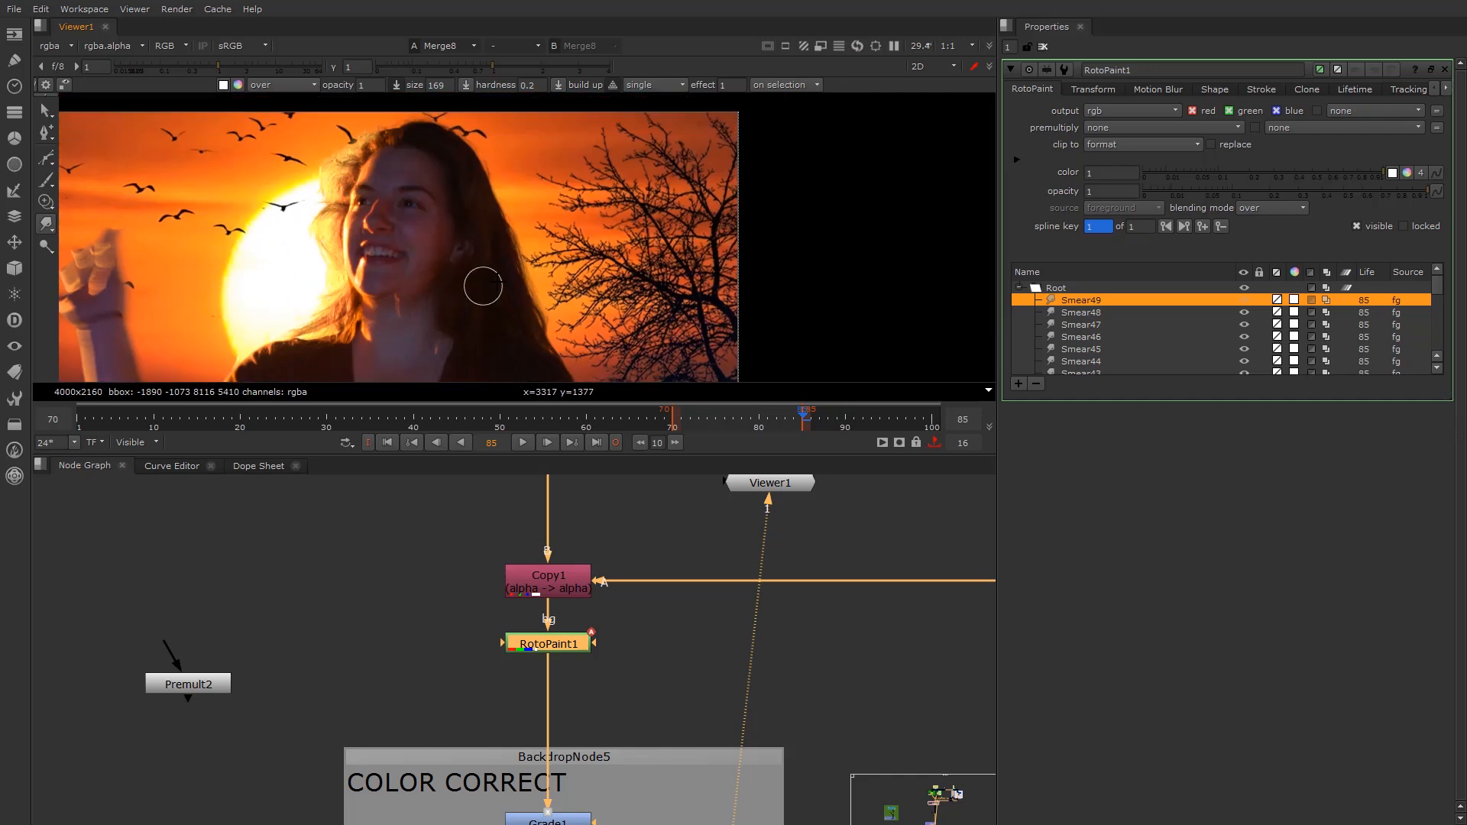
scroll(497, 282, "up", 4)
scroll(284, 324, "down", 3)
middle_click_drag(283, 324, 597, 162)
middle_click_drag(347, 297, 398, 340)
middle_click_drag(374, 256, 396, 313)
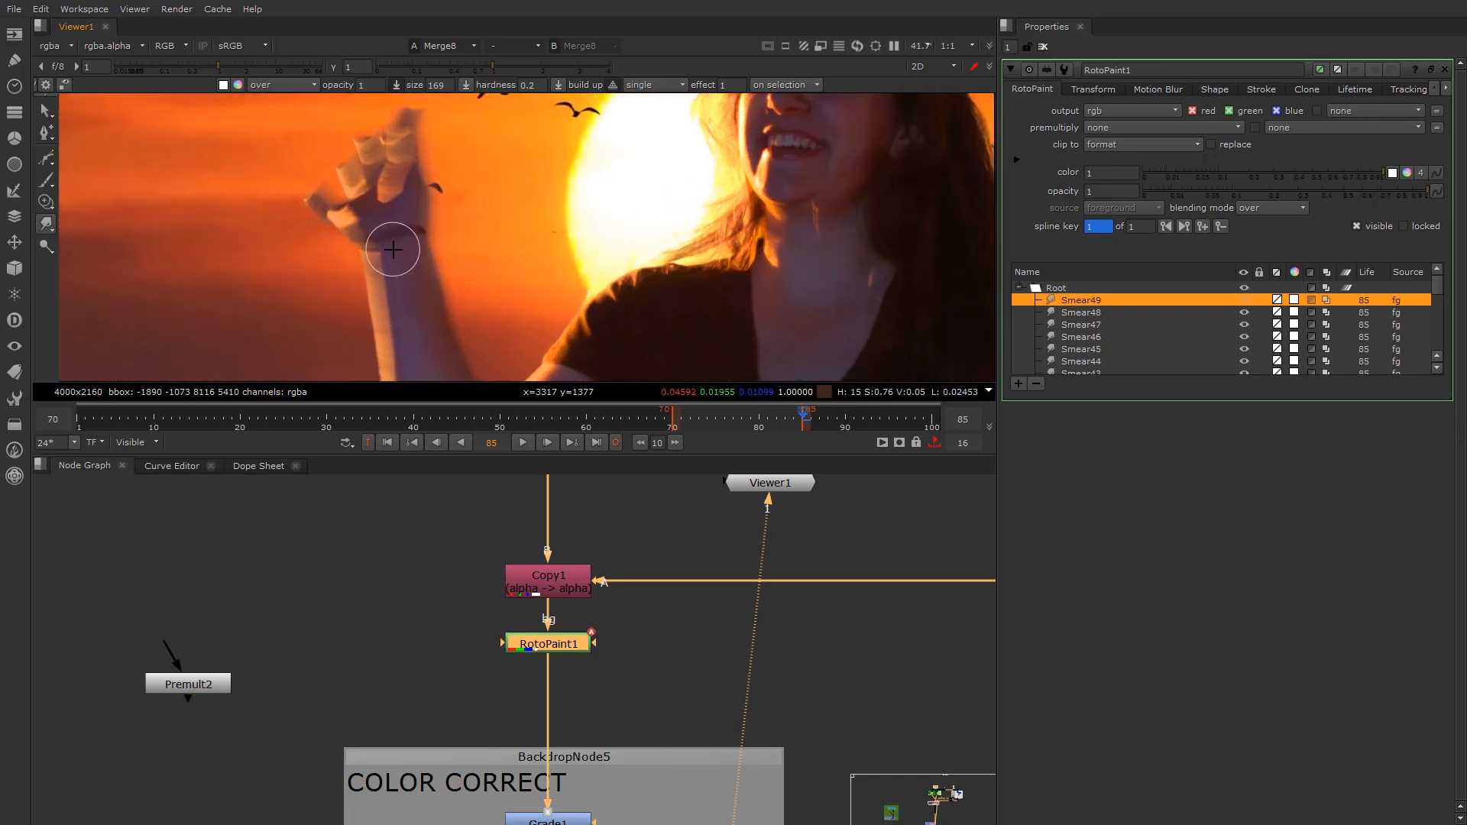
scroll(403, 330, "down", 2)
scroll(379, 273, "up", 3)
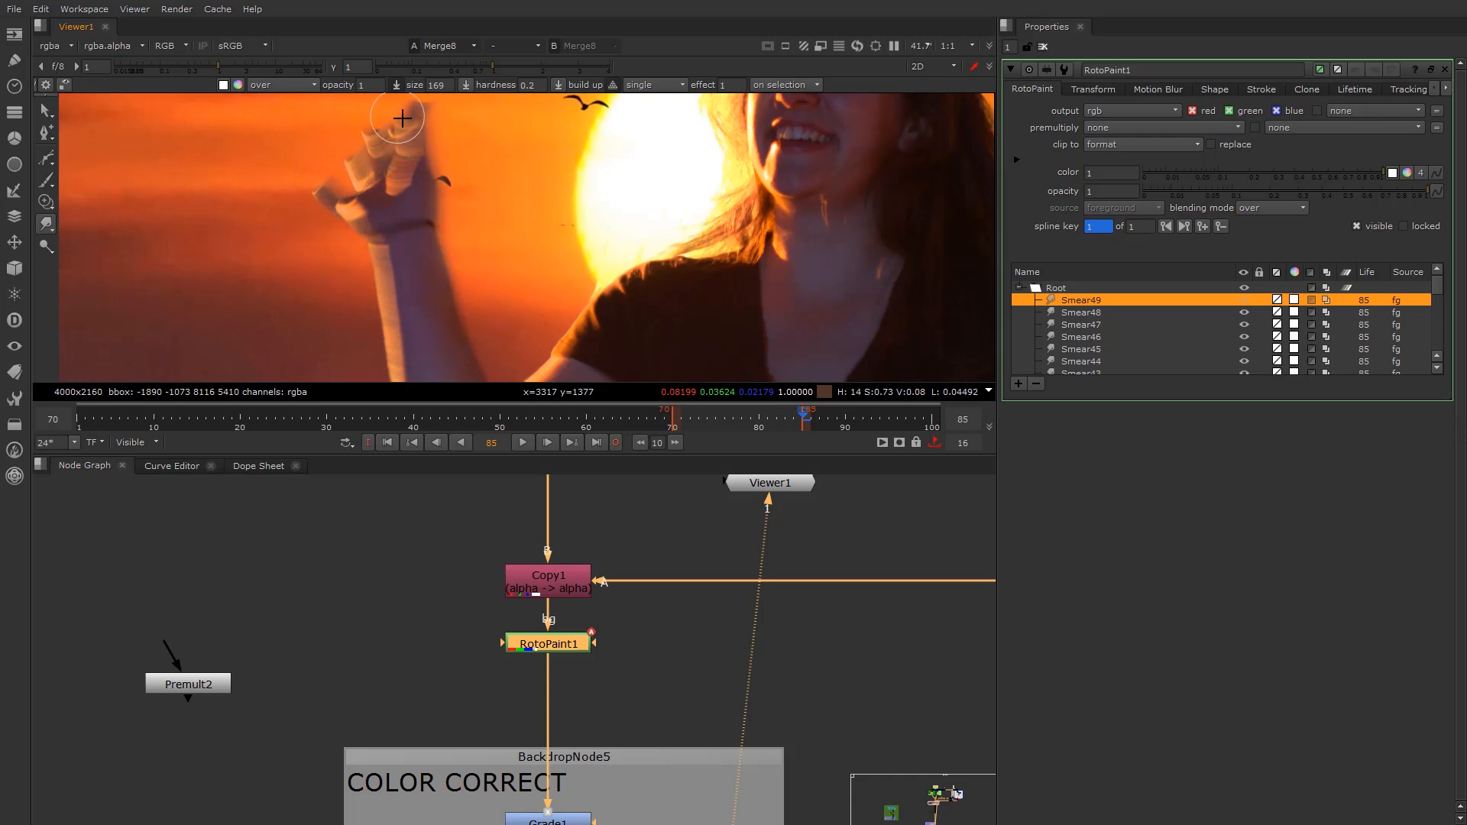
scroll(369, 249, "down", 4)
scroll(399, 197, "up", 4)
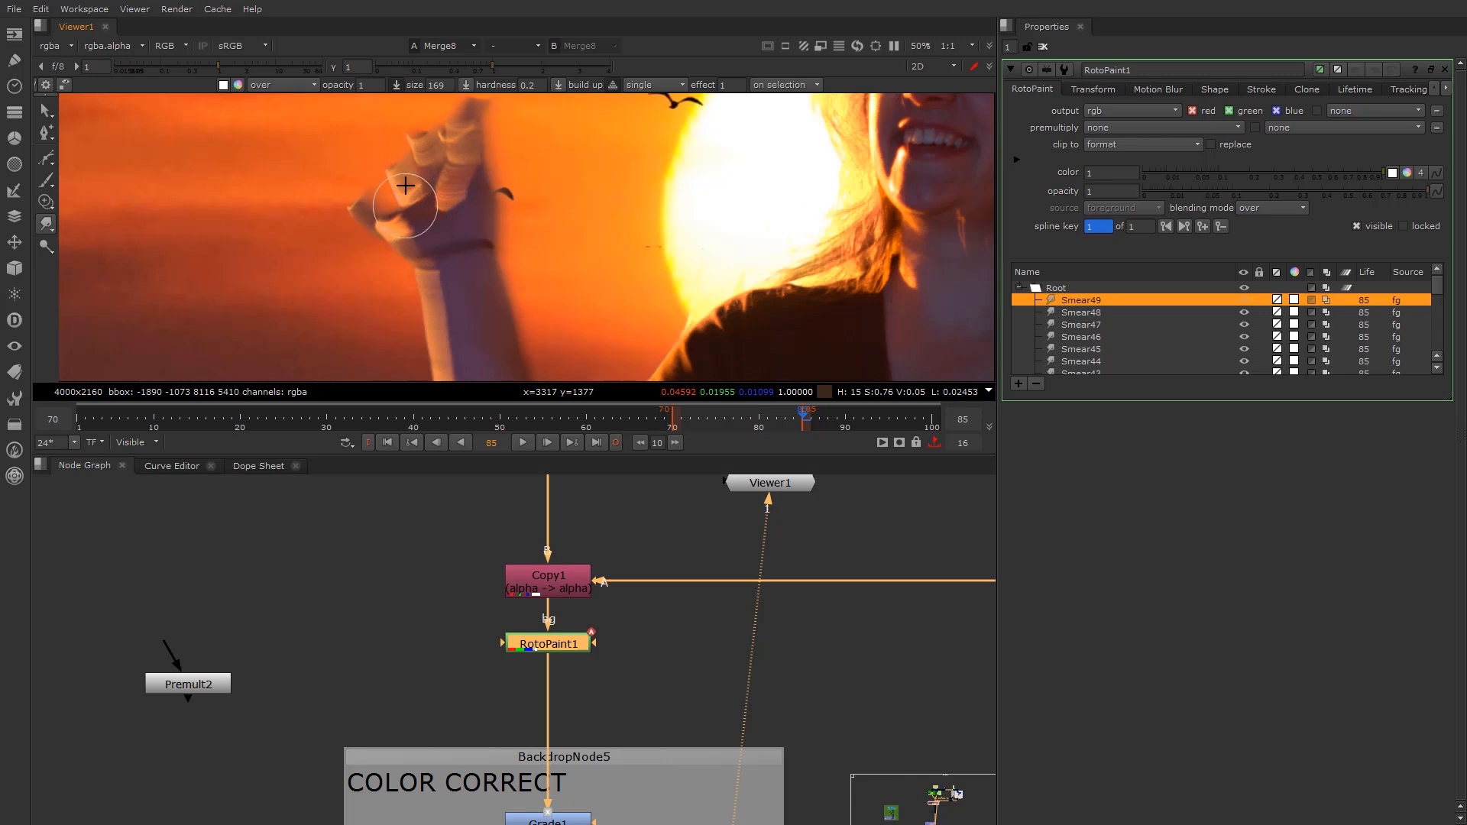
Delete the RotoPaint1 paint node and the disconnected Premult2 node
scroll(396, 285, "down", 3)
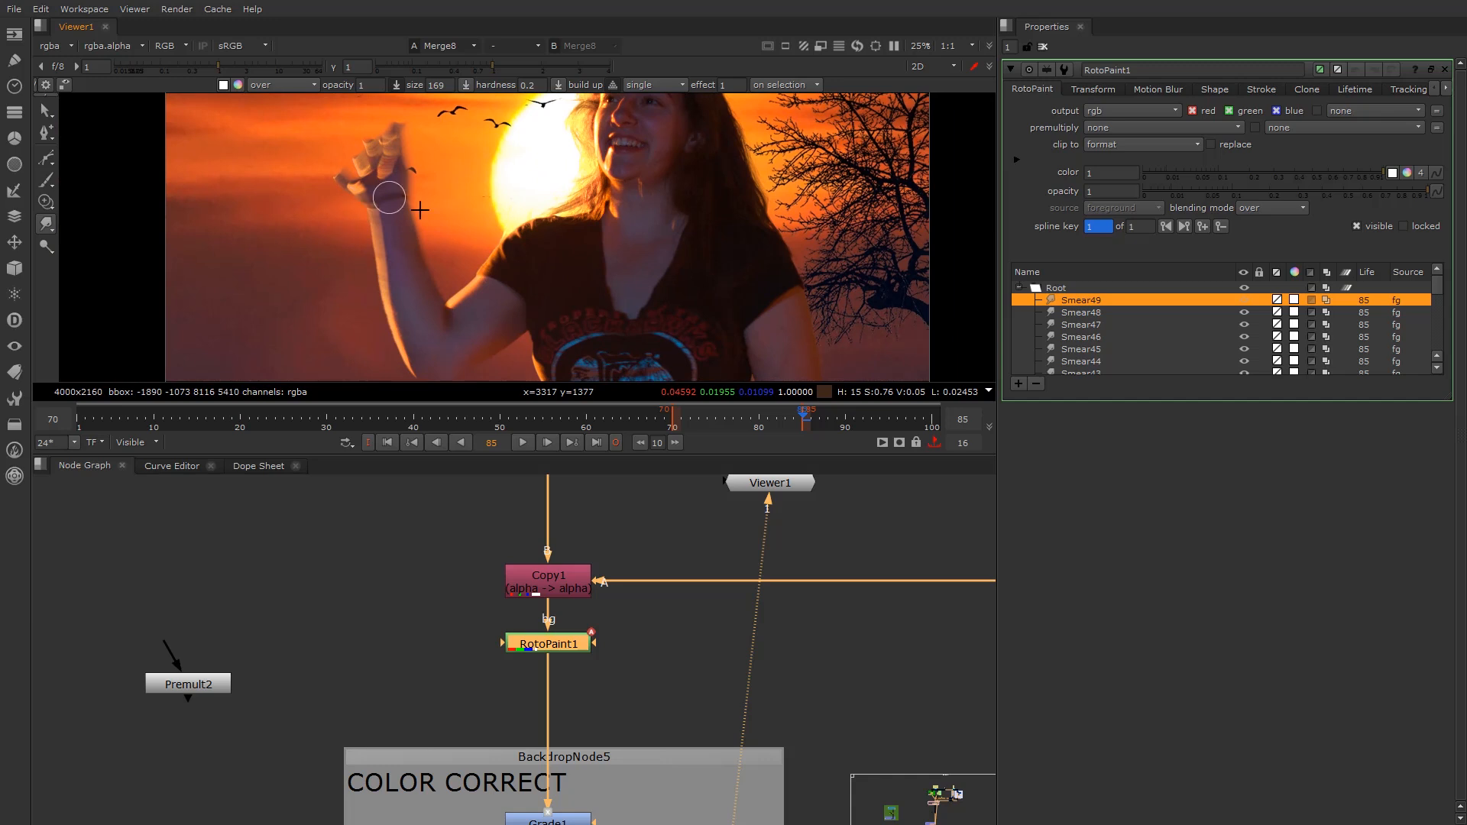
scroll(378, 182, "up", 4)
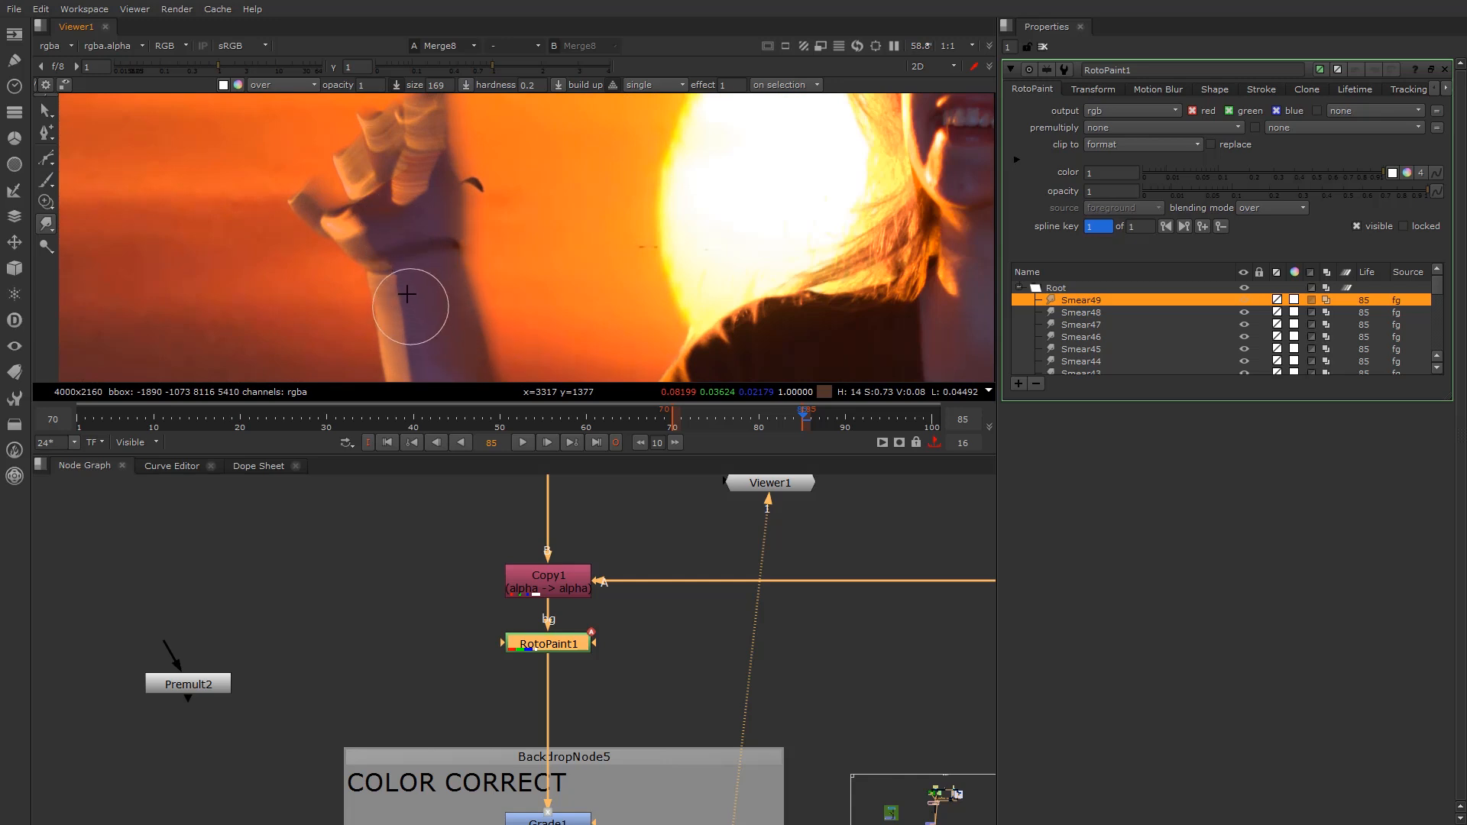
scroll(401, 253, "down", 2)
scroll(397, 244, "up", 2)
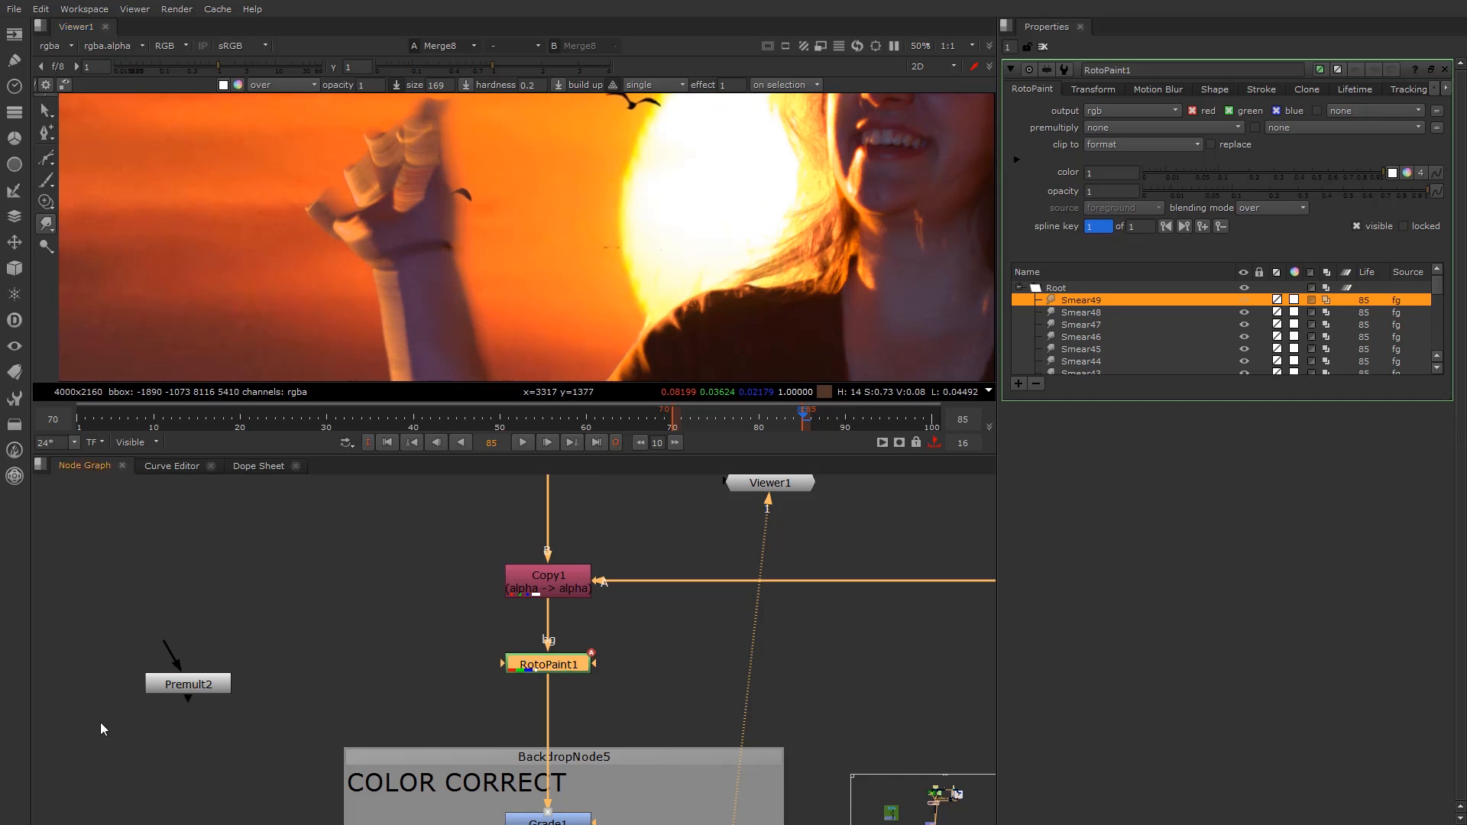
key("Delete")
left_click(182, 686)
key("Delete")
Look over the main comp's node tree, including the edge extend nodes below the COLOR CORRECT backdrop
scroll(382, 660, "down", 7)
scroll(402, 671, "down", 4)
mouse_move(405, 732)
middle_mouse_down()
mouse_move(402, 671)
mouse_move(417, 742)
middle_mouse_up()
middle_click_drag(629, 643, 642, 636)
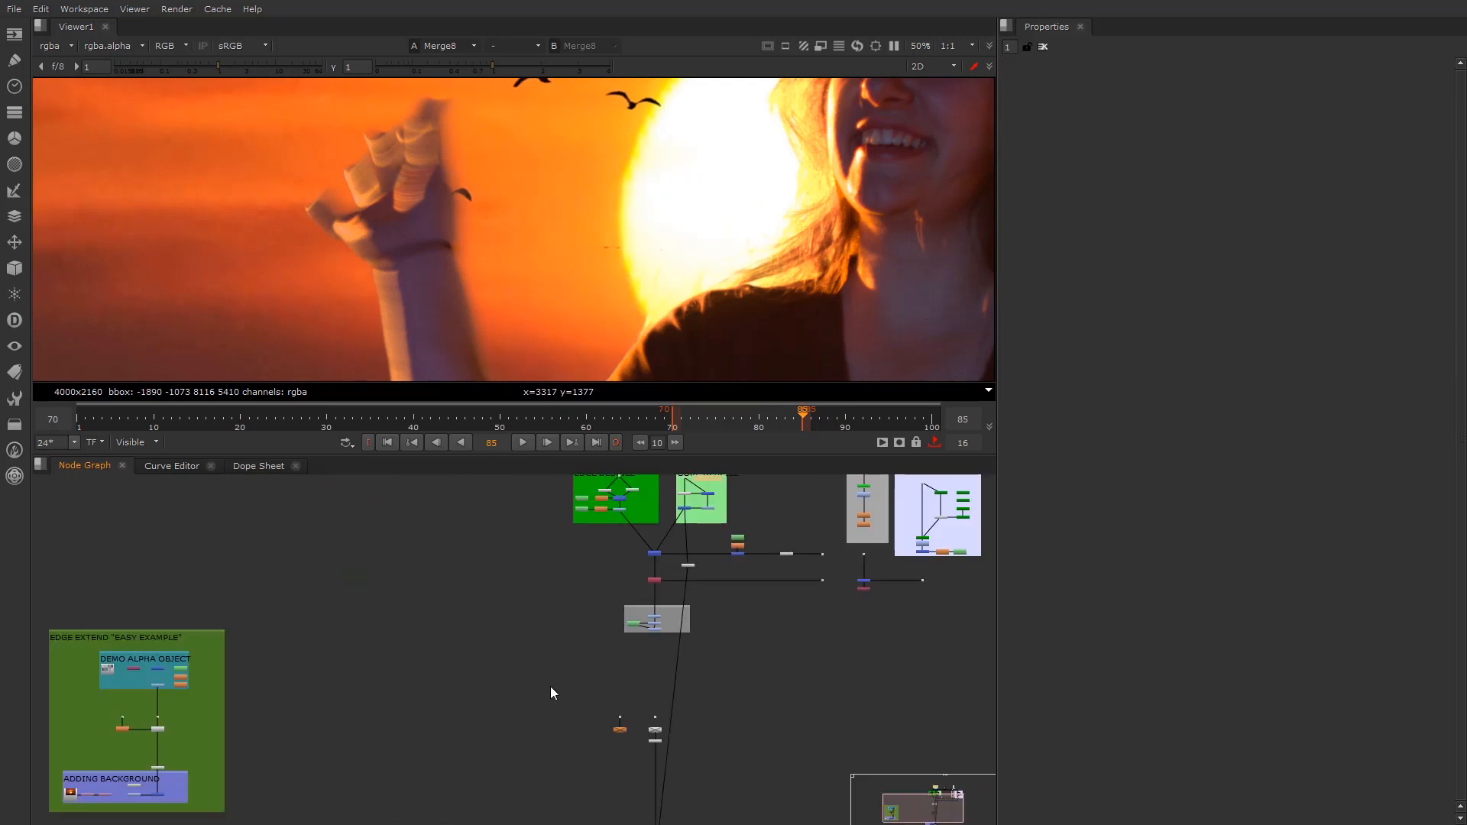
scroll(468, 738, "down", 3)
scroll(461, 740, "up", 2)
middle_click_drag(235, 724, 296, 649)
scroll(210, 693, "up", 3)
scroll(594, 671, "down", 1)
middle_click_drag(594, 671, 149, 671)
scroll(590, 682, "up", 4)
scroll(589, 689, "up", 3)
left_click_drag(264, 590, 688, 808)
scroll(144, 692, "down", 4)
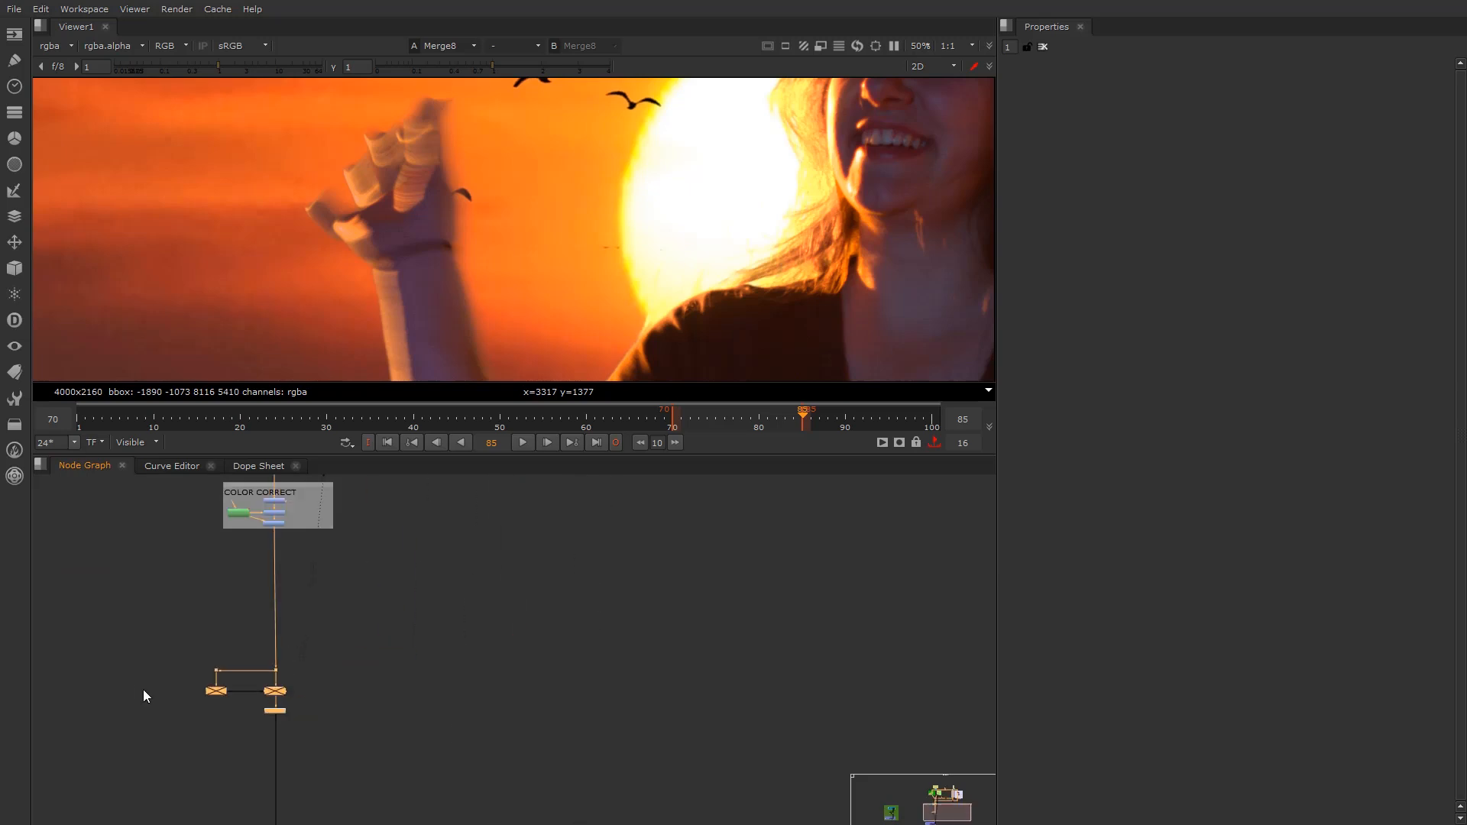
middle_click_drag(82, 687, 544, 669)
left_click_drag(616, 631, 808, 723)
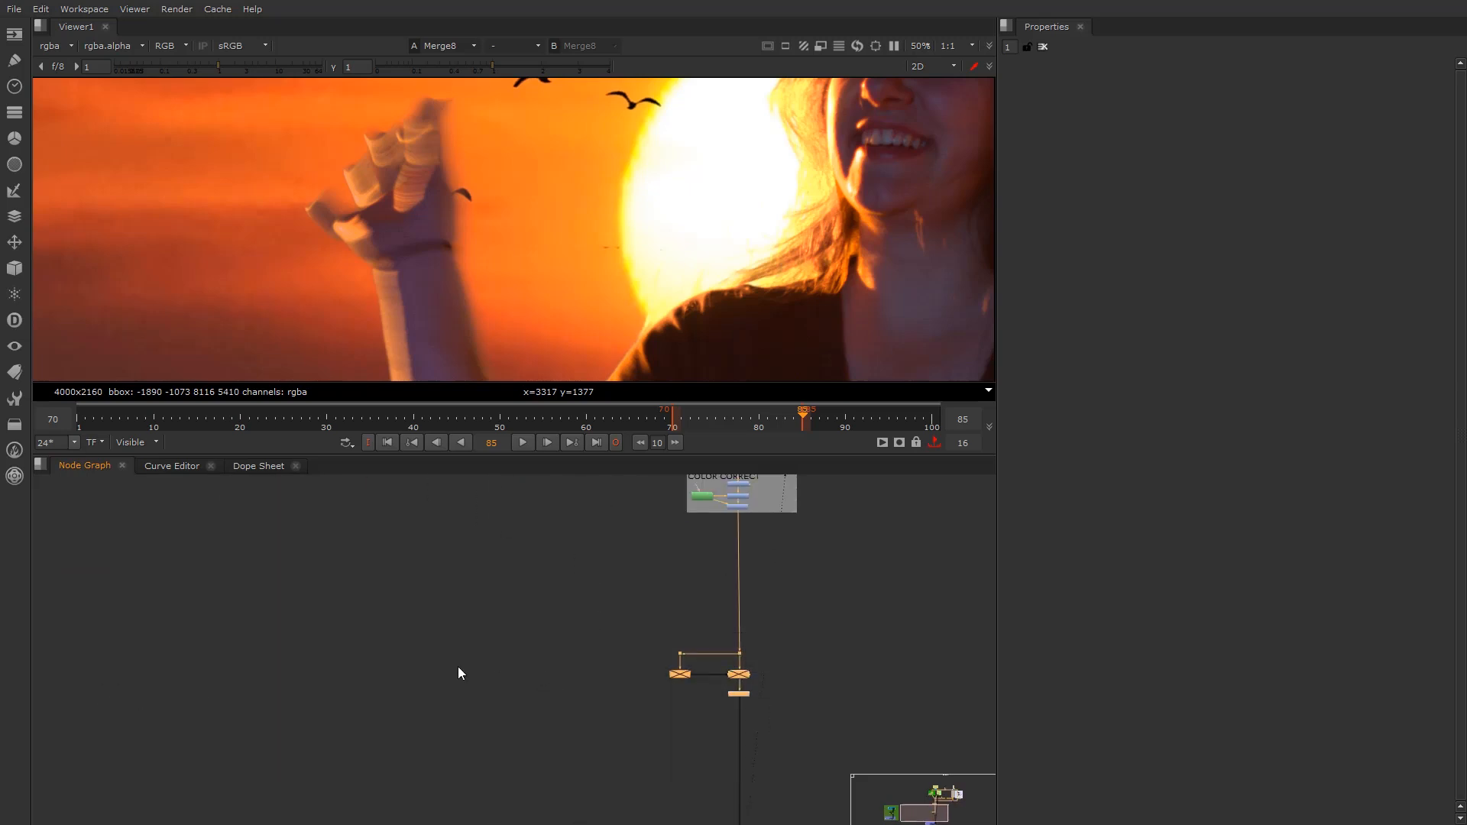
Display the Grade6 output from the DEMO ALPHA OBJECT section of the EDGE EXTEND "EASY EXAMPLE" backdrop in the viewer
scroll(460, 666, "down", 4)
middle_click_drag(486, 689, 853, 686)
scroll(523, 609, "up", 5)
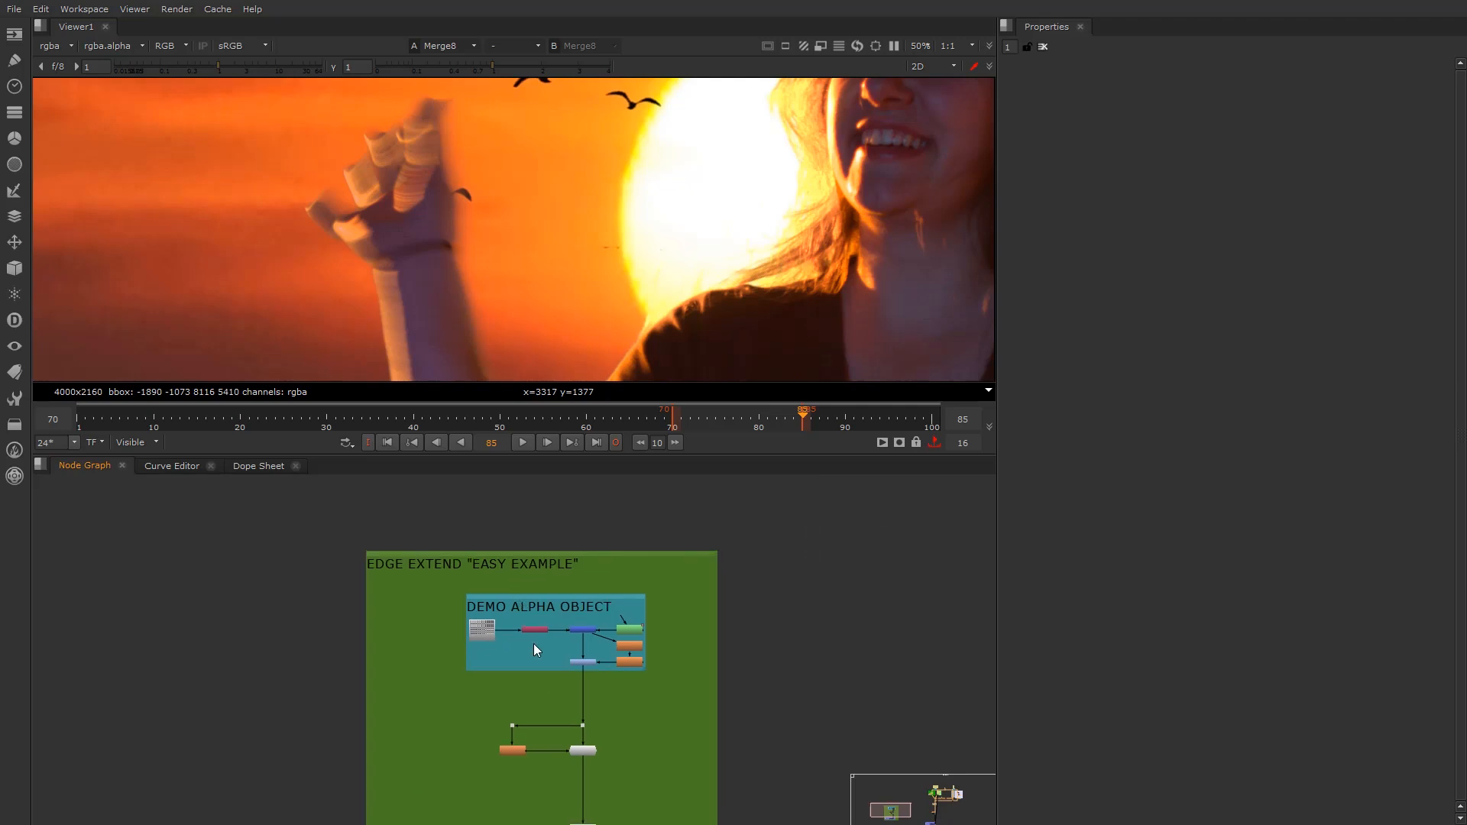
scroll(536, 647, "down", 4)
scroll(383, 544, "up", 1)
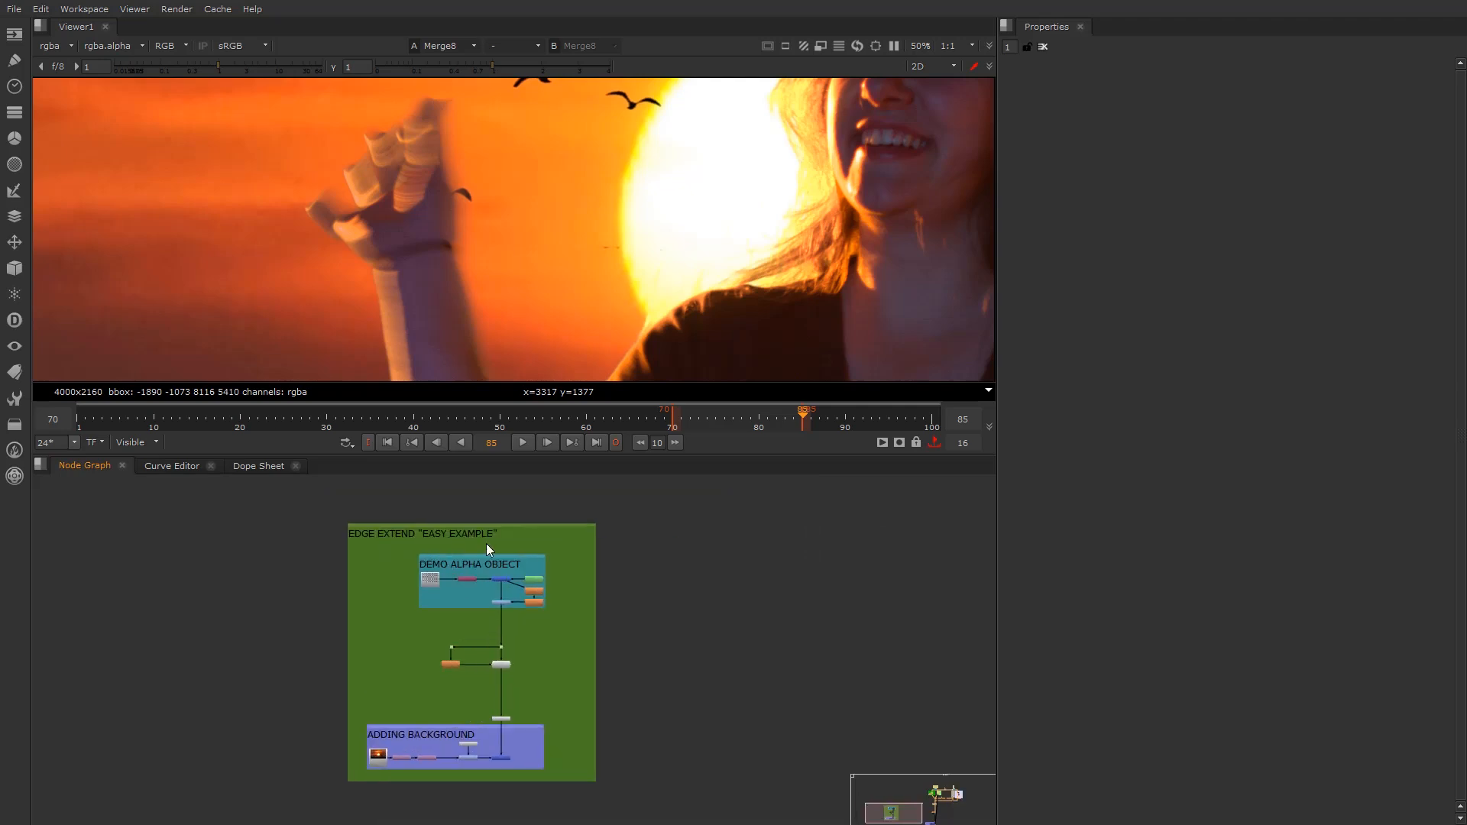
scroll(514, 572, "up", 5)
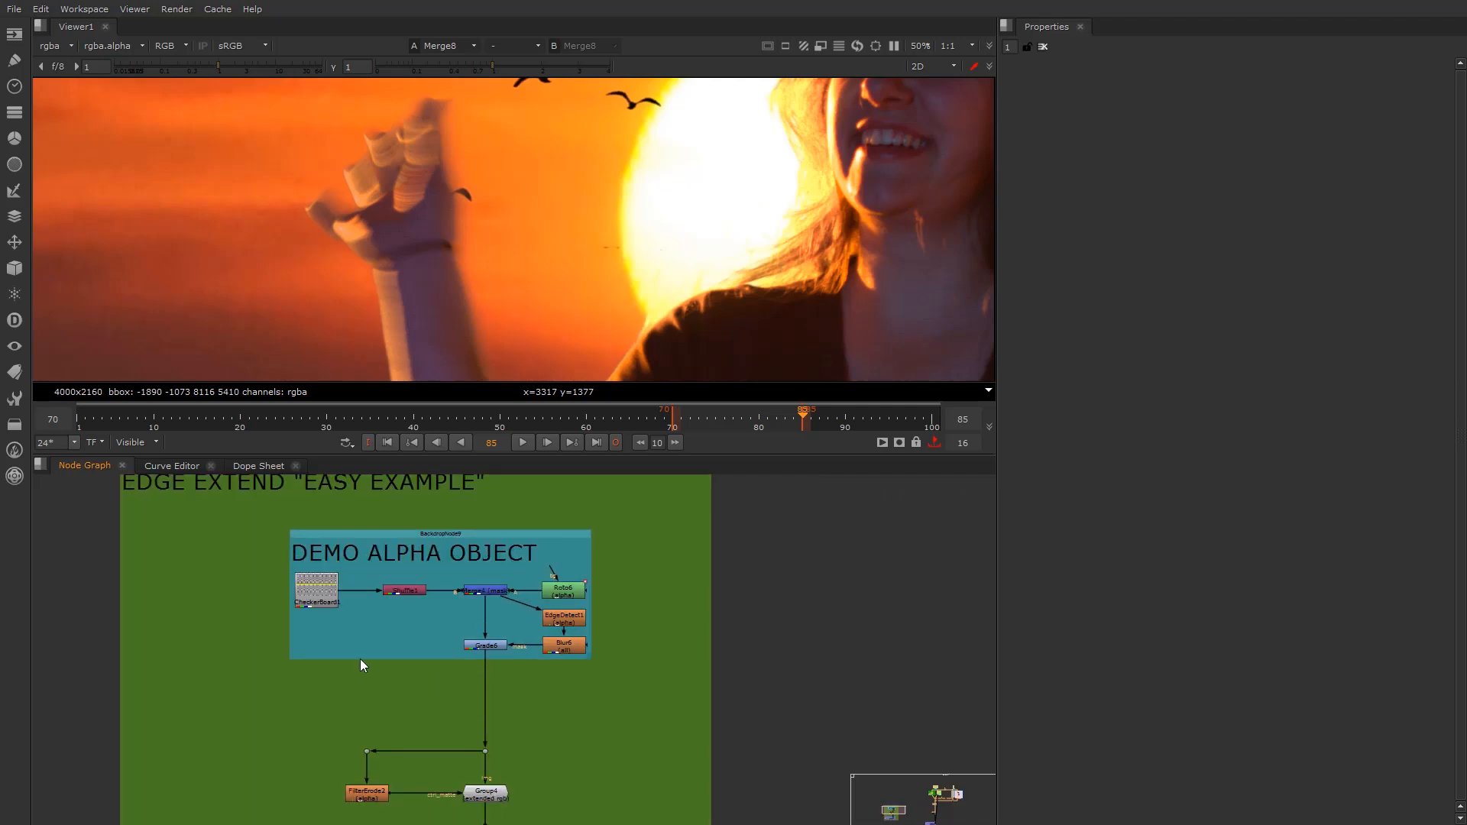
scroll(382, 649, "up", 3)
scroll(570, 694, "down", 3)
scroll(547, 695, "up", 3)
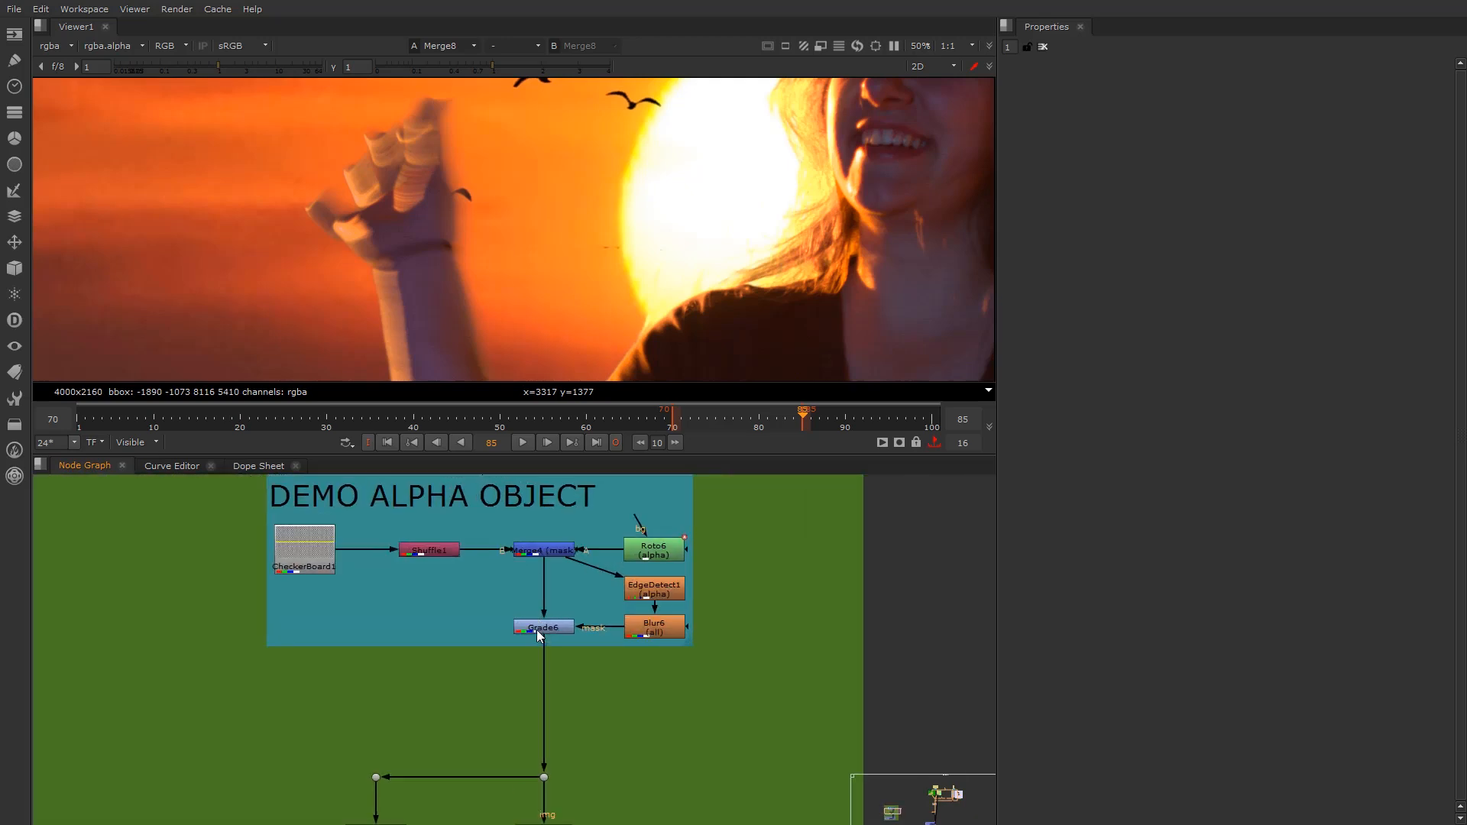
left_click(538, 628)
key("1")
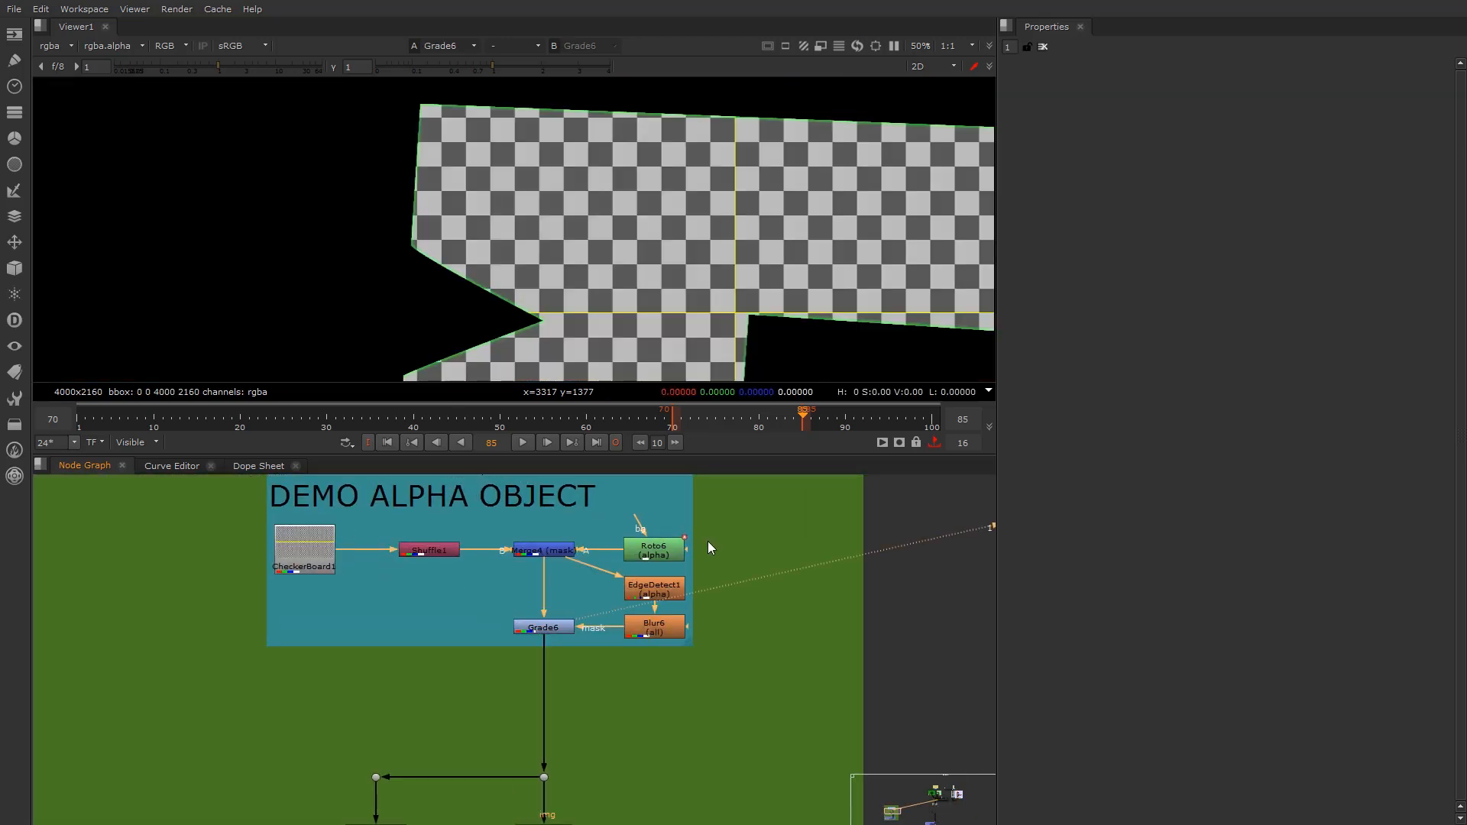
Compare the checkered demo object's alpha channel with its colour image by switching between them several times
scroll(736, 212, "down", 2)
middle_click_drag(735, 212, 516, 201)
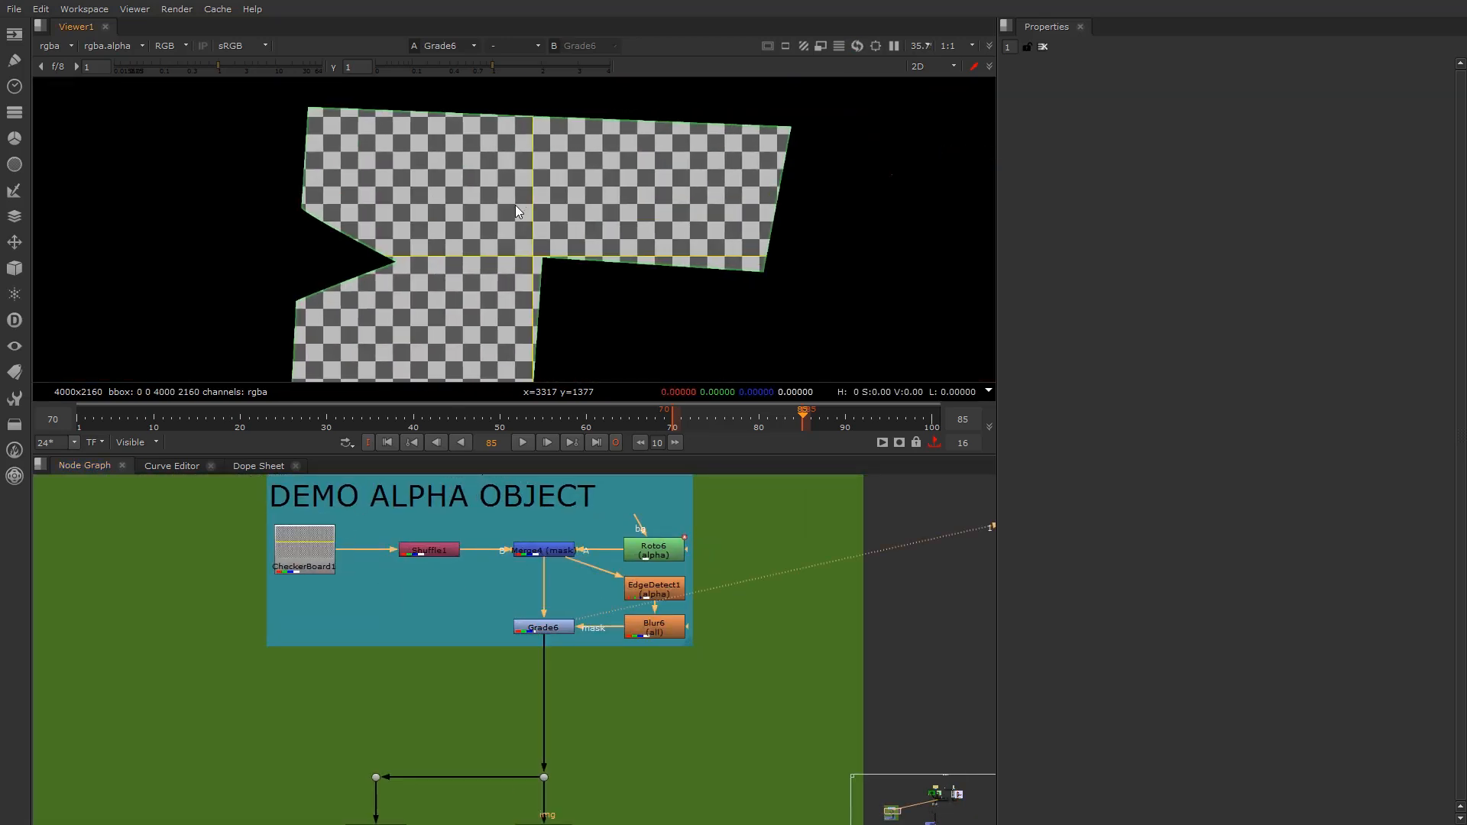
key("a")
key("a")
key("a")
key("a")
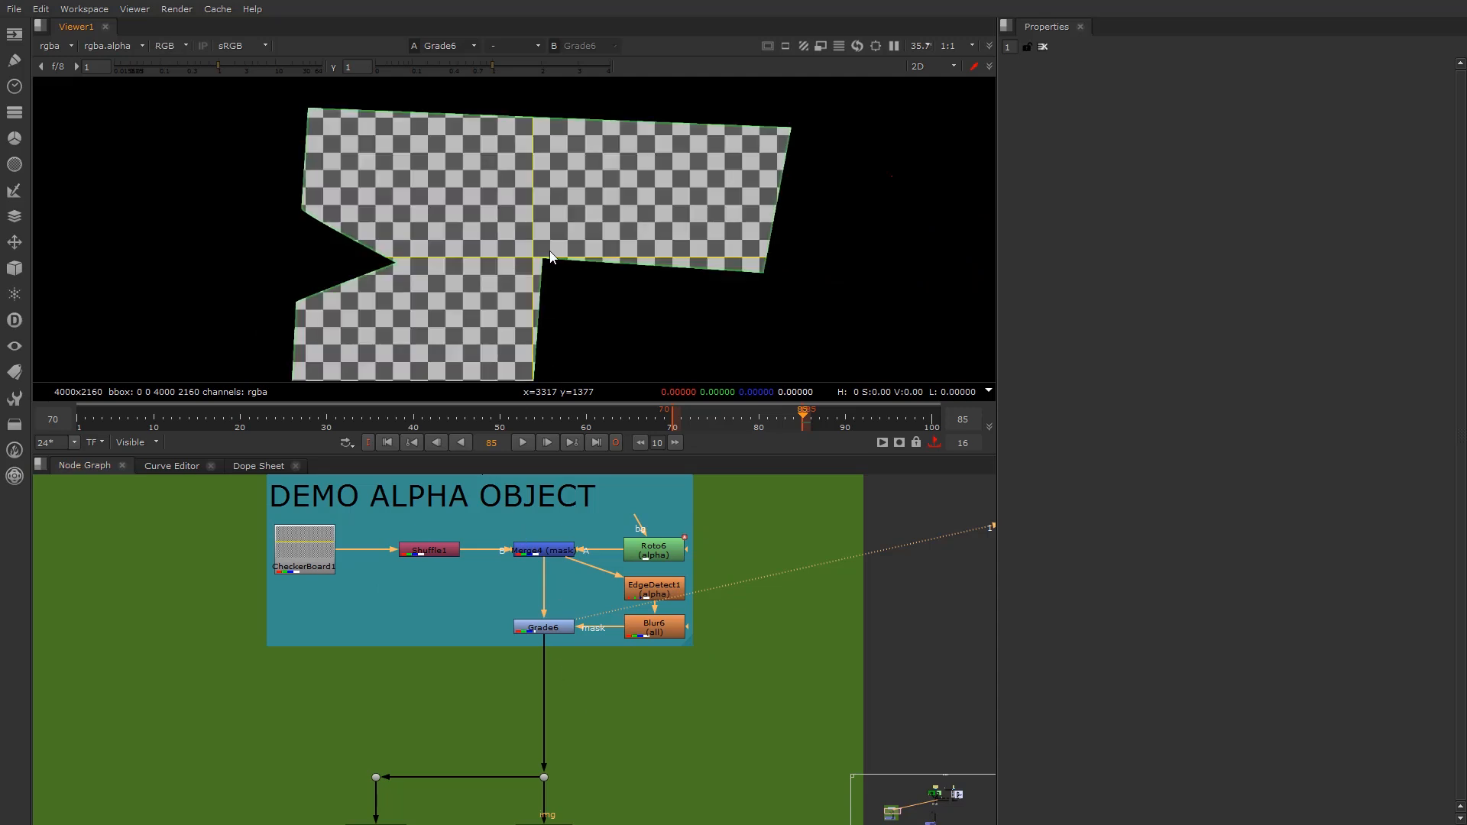
key("a")
key("a")
scroll(565, 644, "up", 1)
key("a")
key("a")
Examine the green fringe along the demo object's edges and corners up close
scroll(534, 277, "up", 2)
scroll(515, 251, "up", 6)
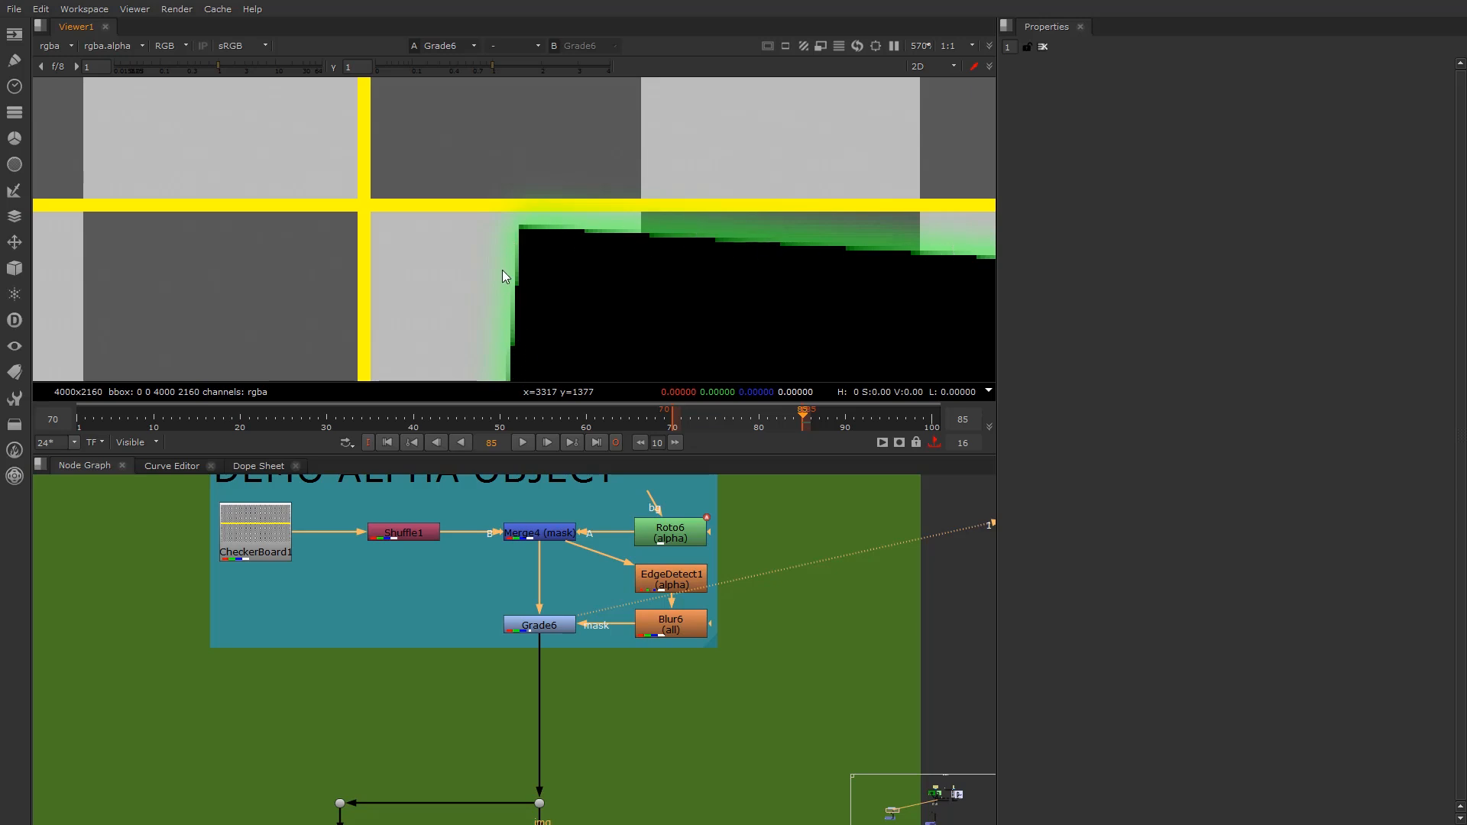
scroll(666, 230, "down", 6)
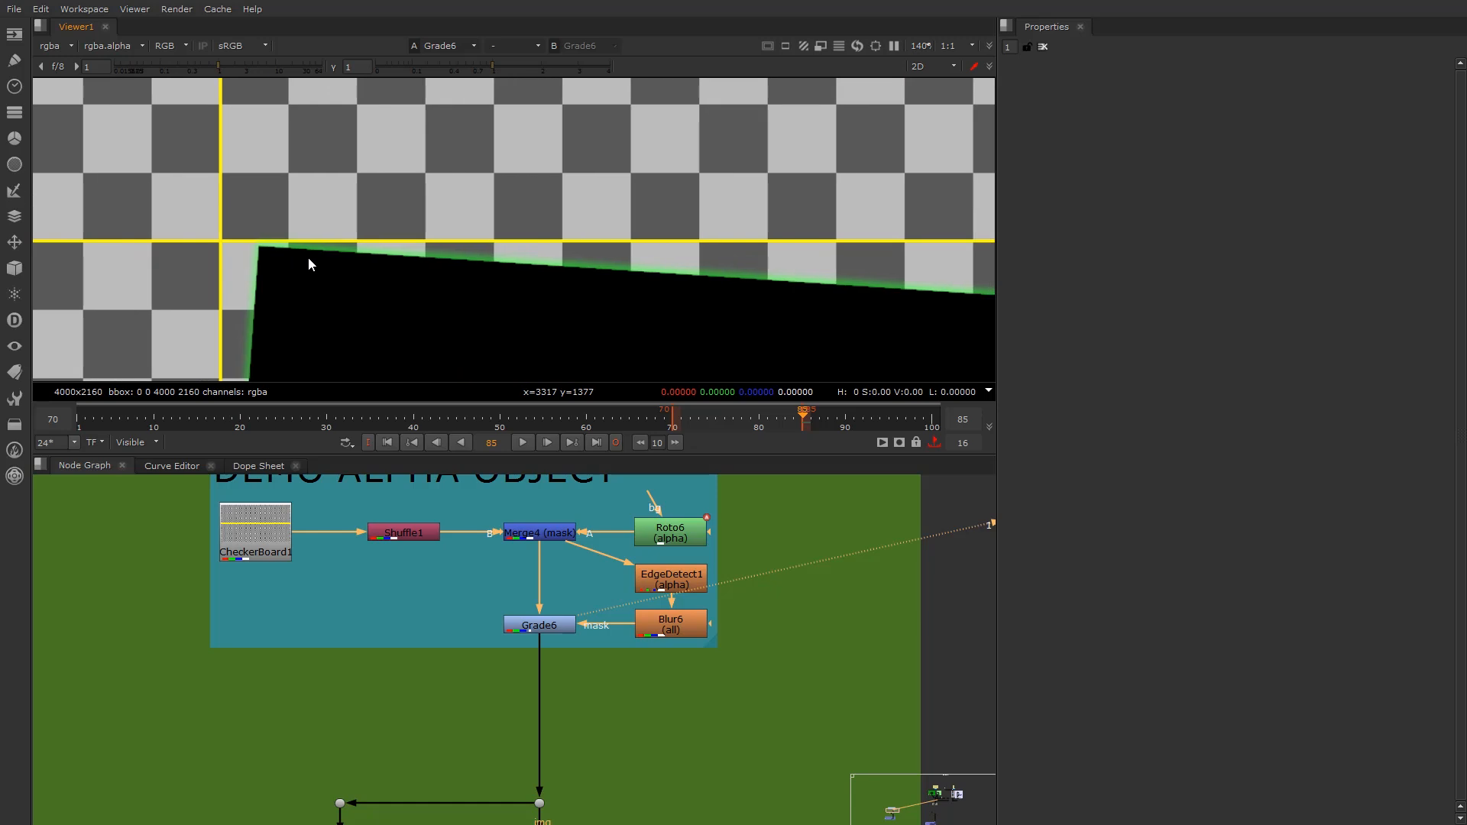
scroll(375, 274, "down", 3)
middle_click_drag(760, 288, 665, 291)
scroll(675, 295, "up", 3)
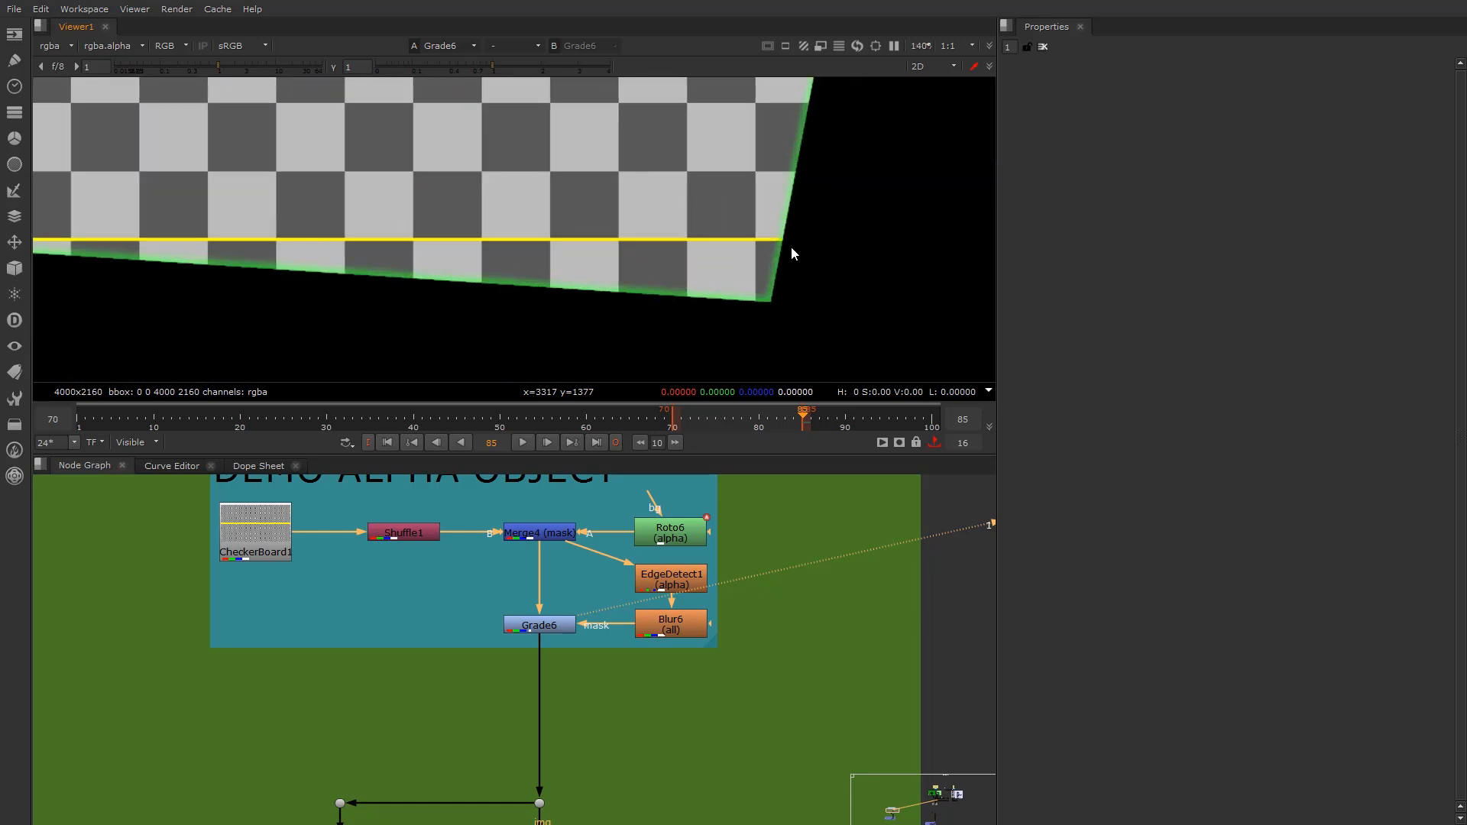
middle_click_drag(90, 273, 611, 211)
scroll(442, 221, "down", 2)
scroll(425, 268, "up", 3)
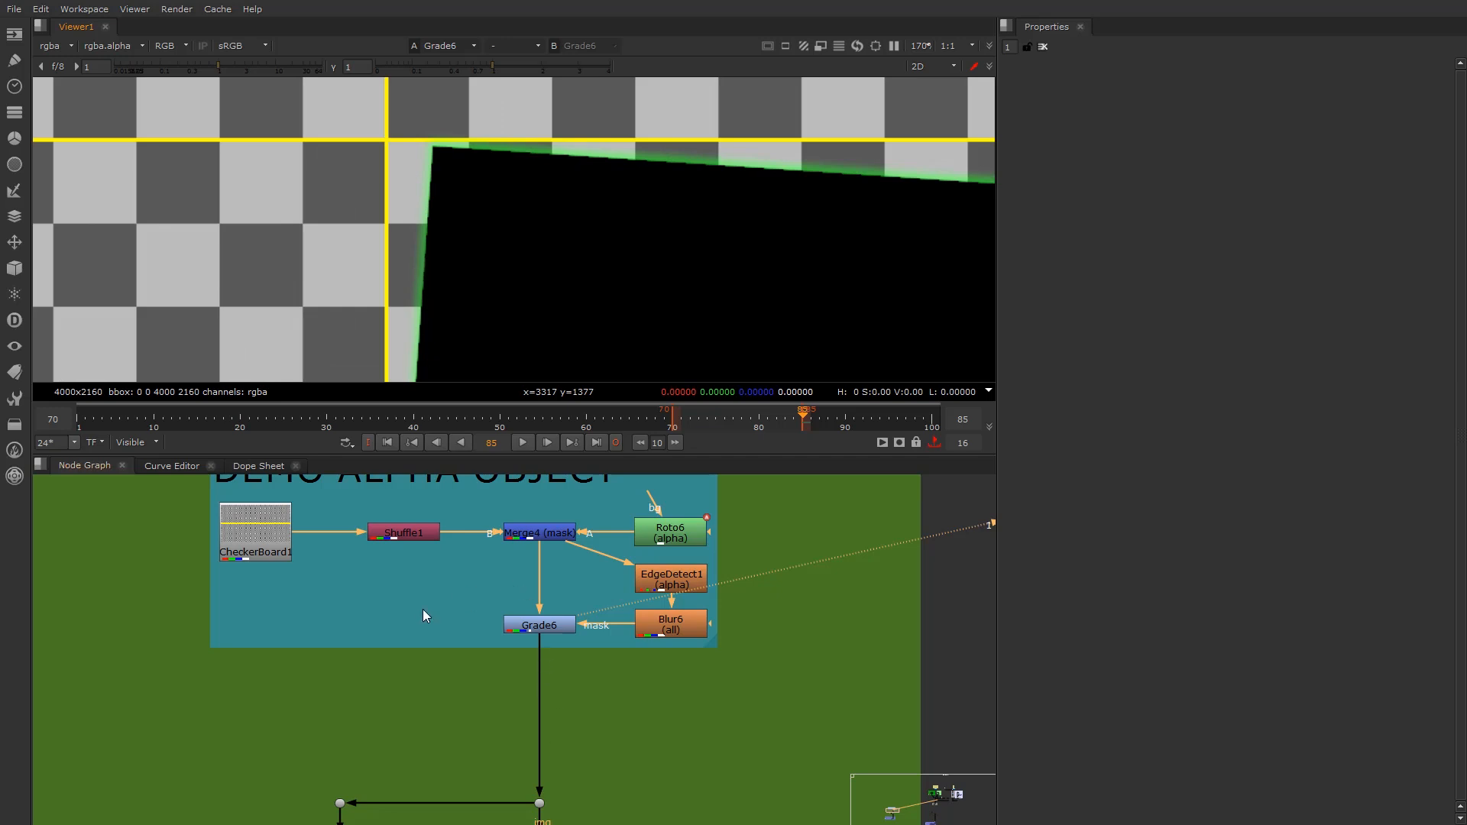
Try an Unpremult node after Grade6 to check the green edge fringe, and remove the node again
scroll(426, 616, "down", 2)
middle_click_drag(479, 653, 485, 699)
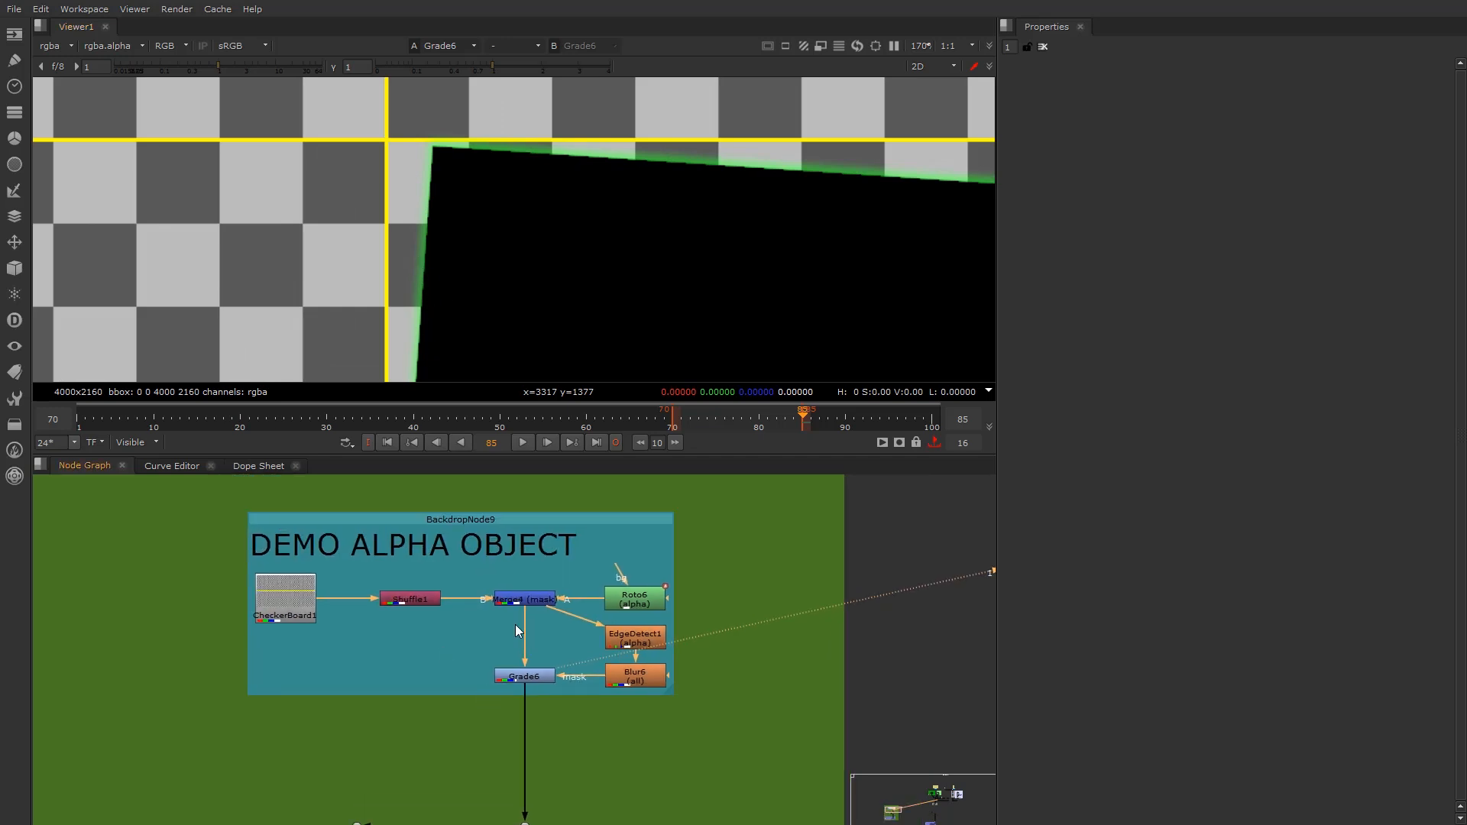
key("Tab")
type("un")
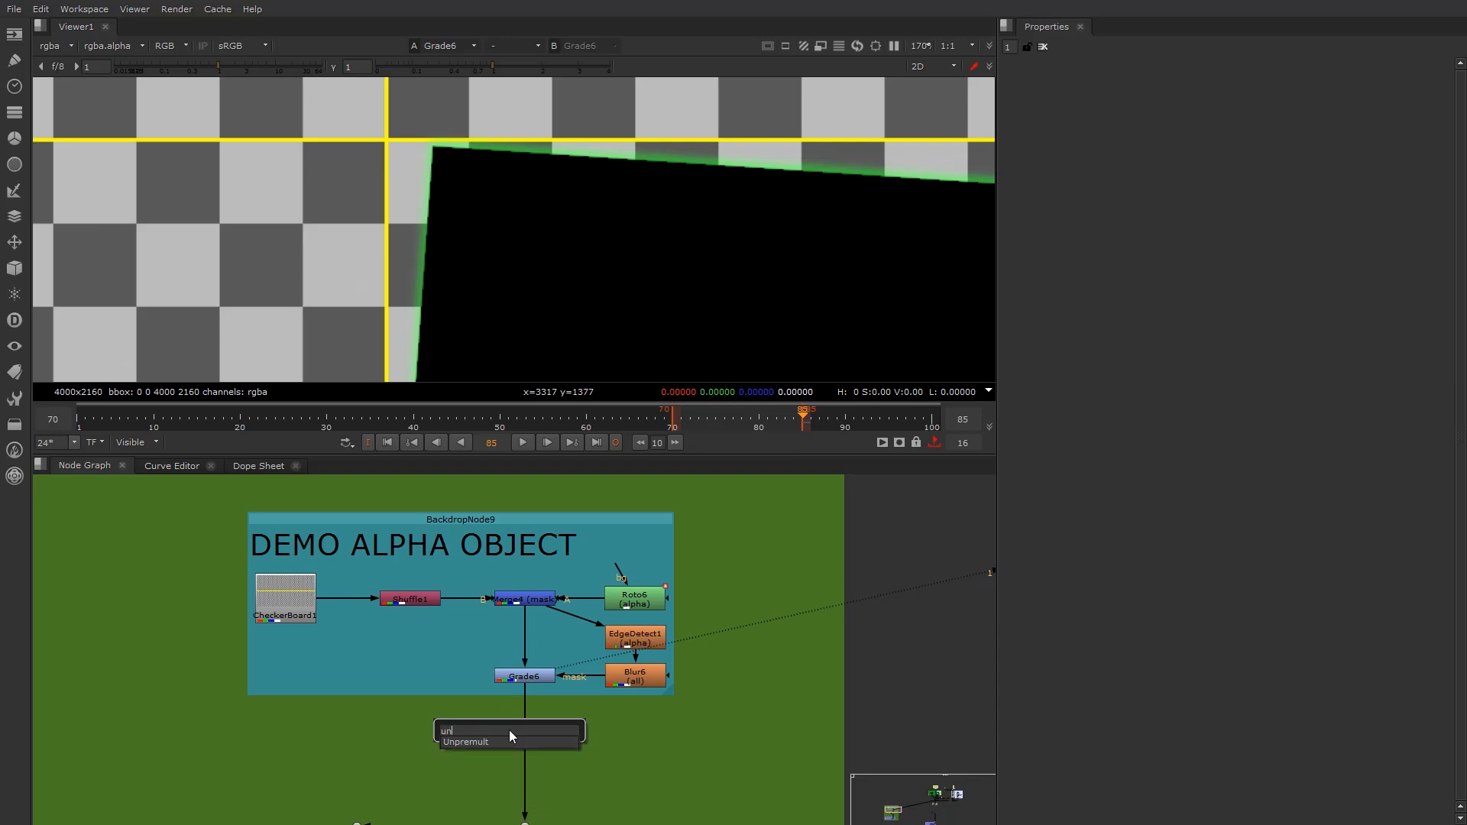
left_click(475, 743)
left_click_drag(498, 735, 528, 730)
key("1")
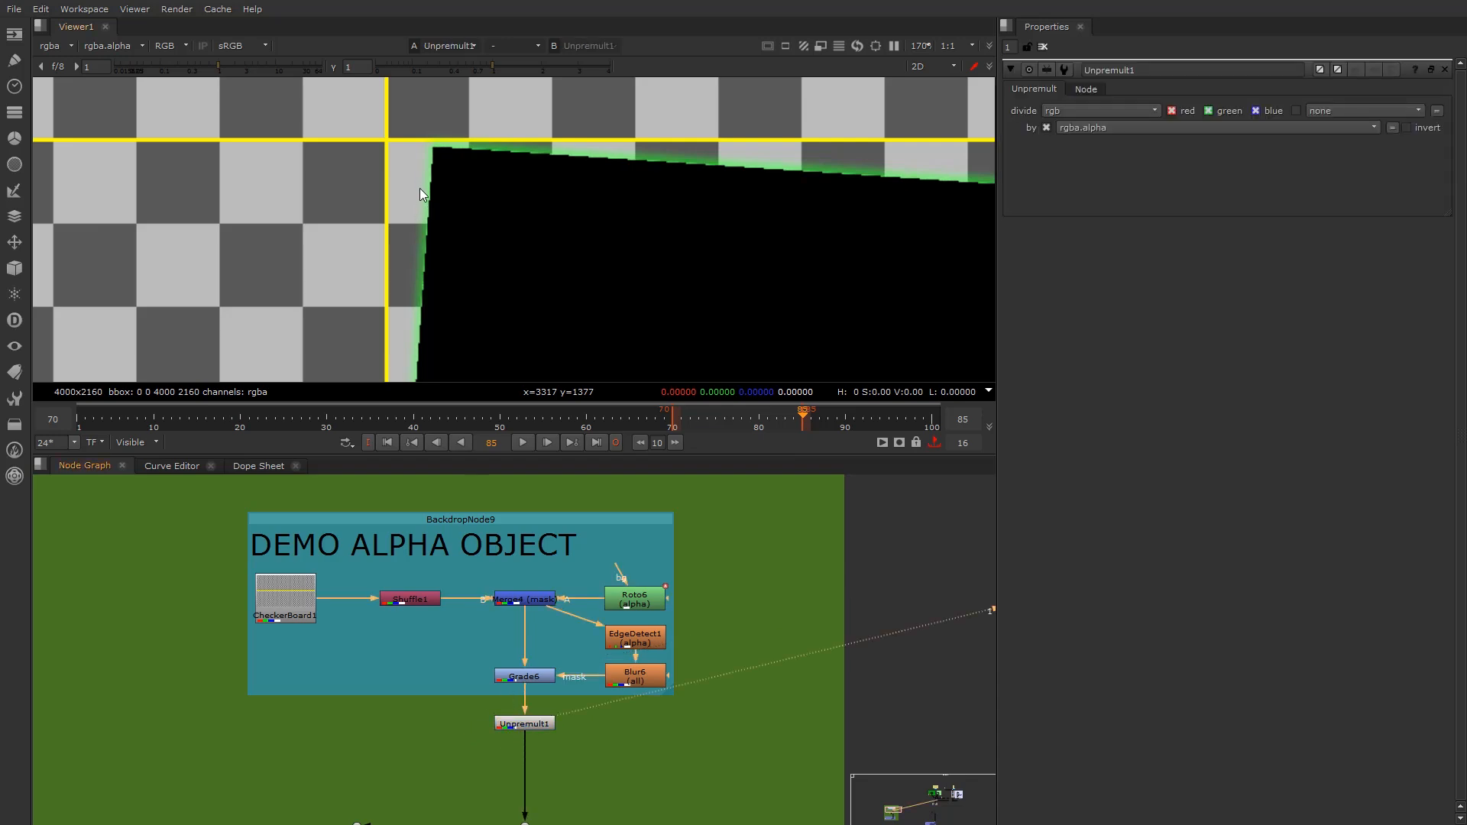
scroll(418, 156, "up", 5)
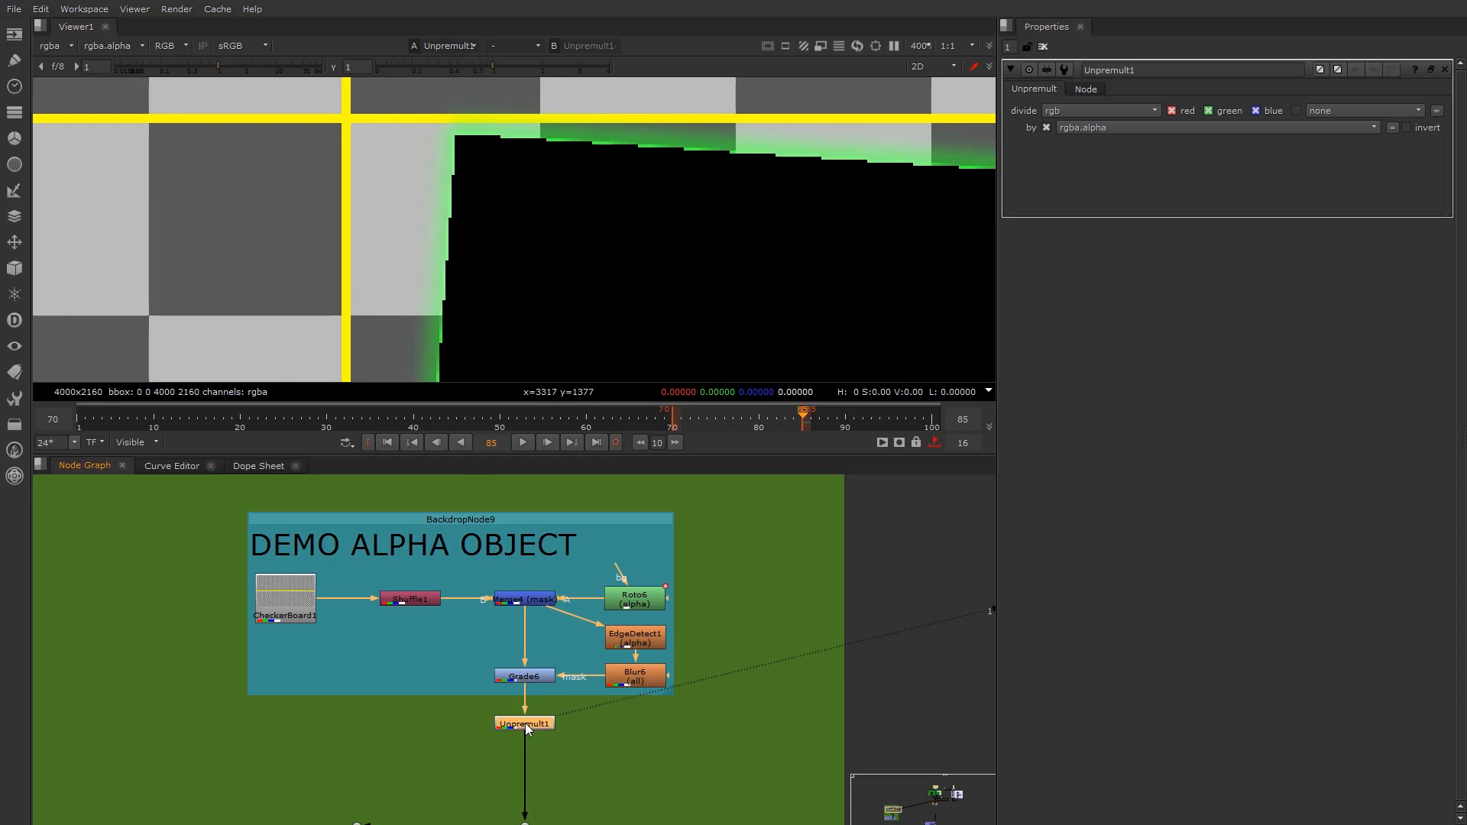
key("Delete")
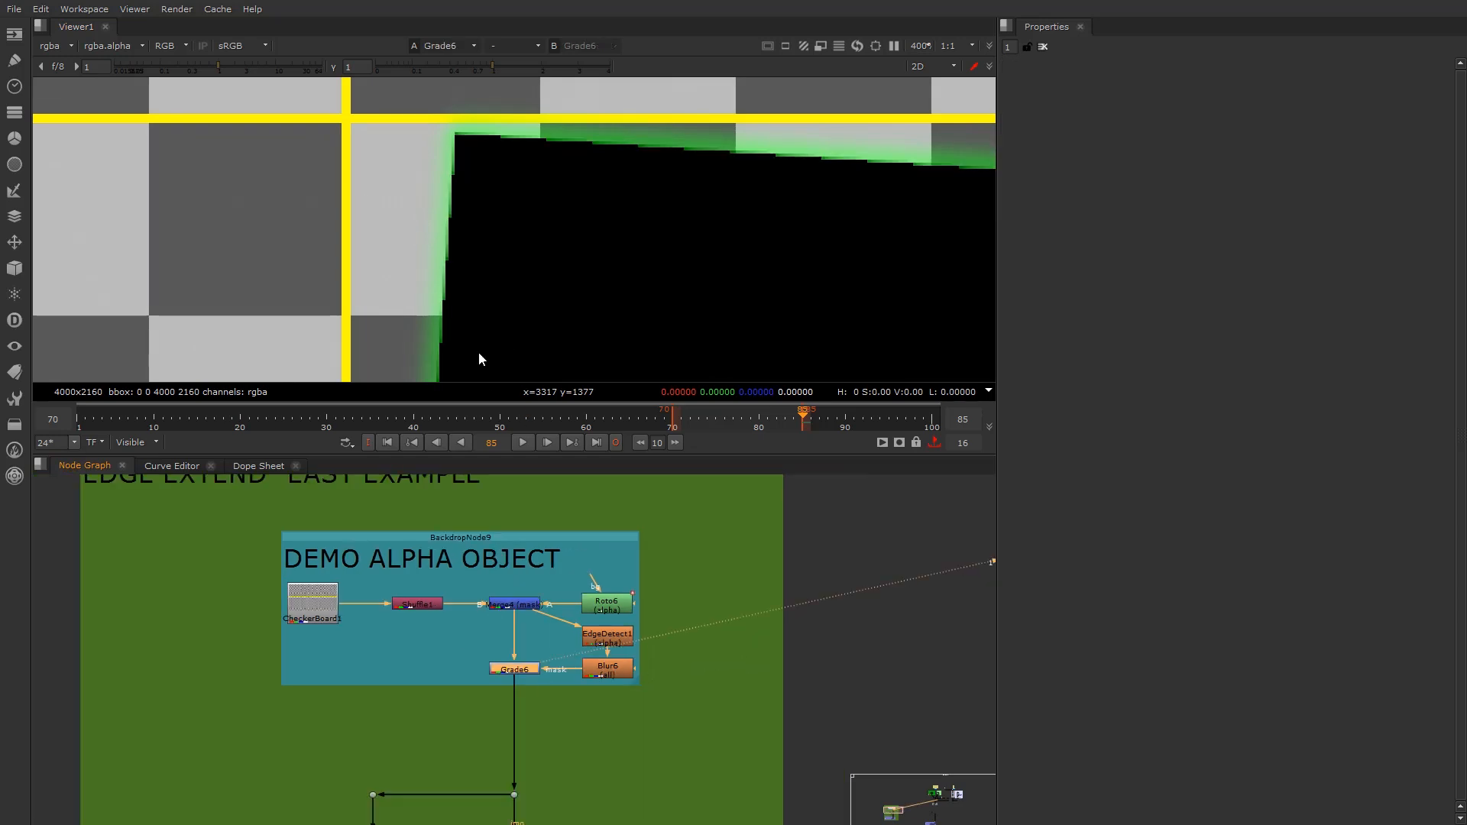
Open the properties of the Group4 edge extend node below Grade6
scroll(484, 308, "down", 3)
scroll(511, 750, "down", 3)
scroll(512, 753, "up", 5)
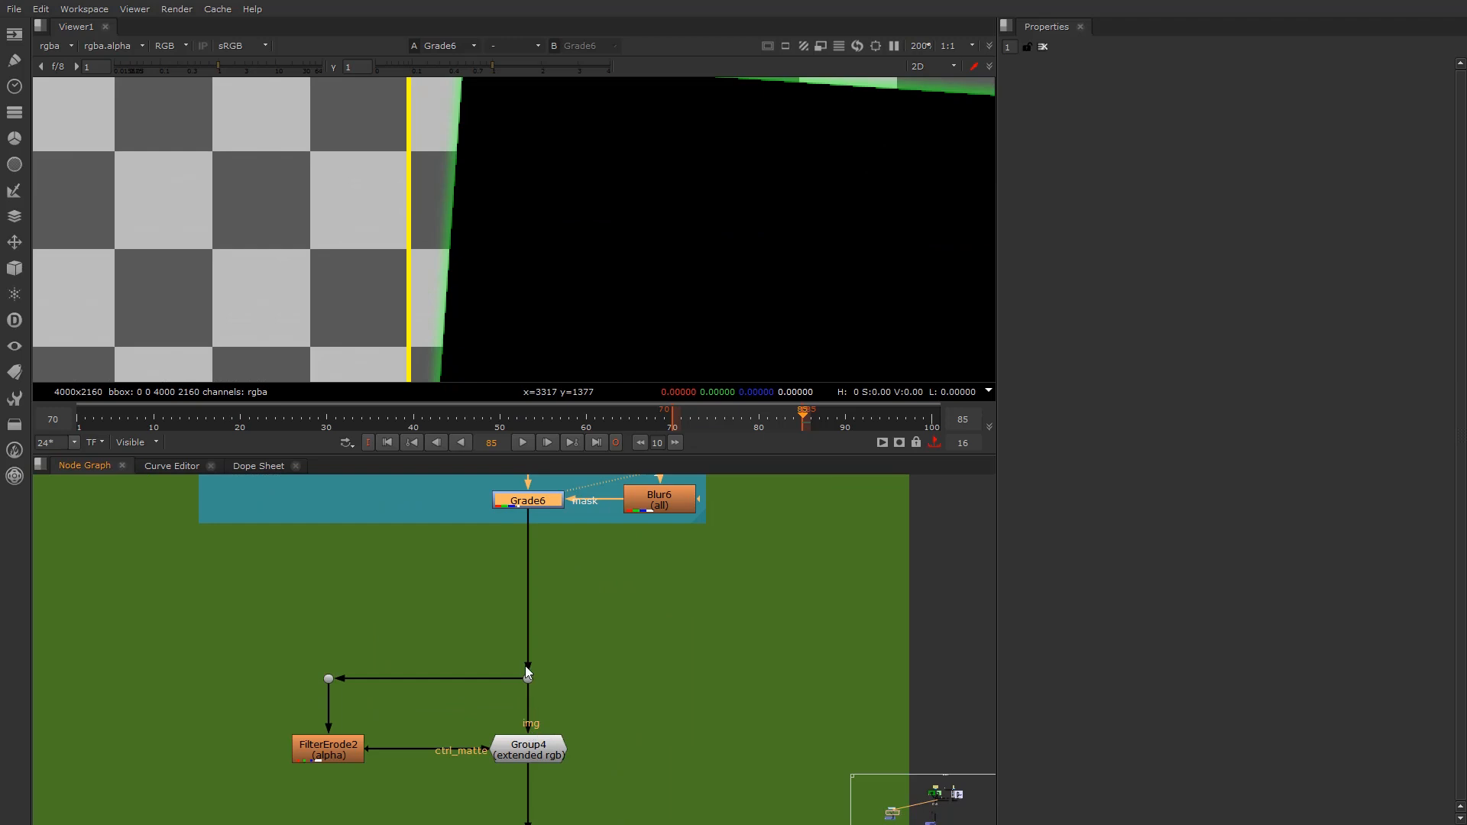
double_click(537, 755)
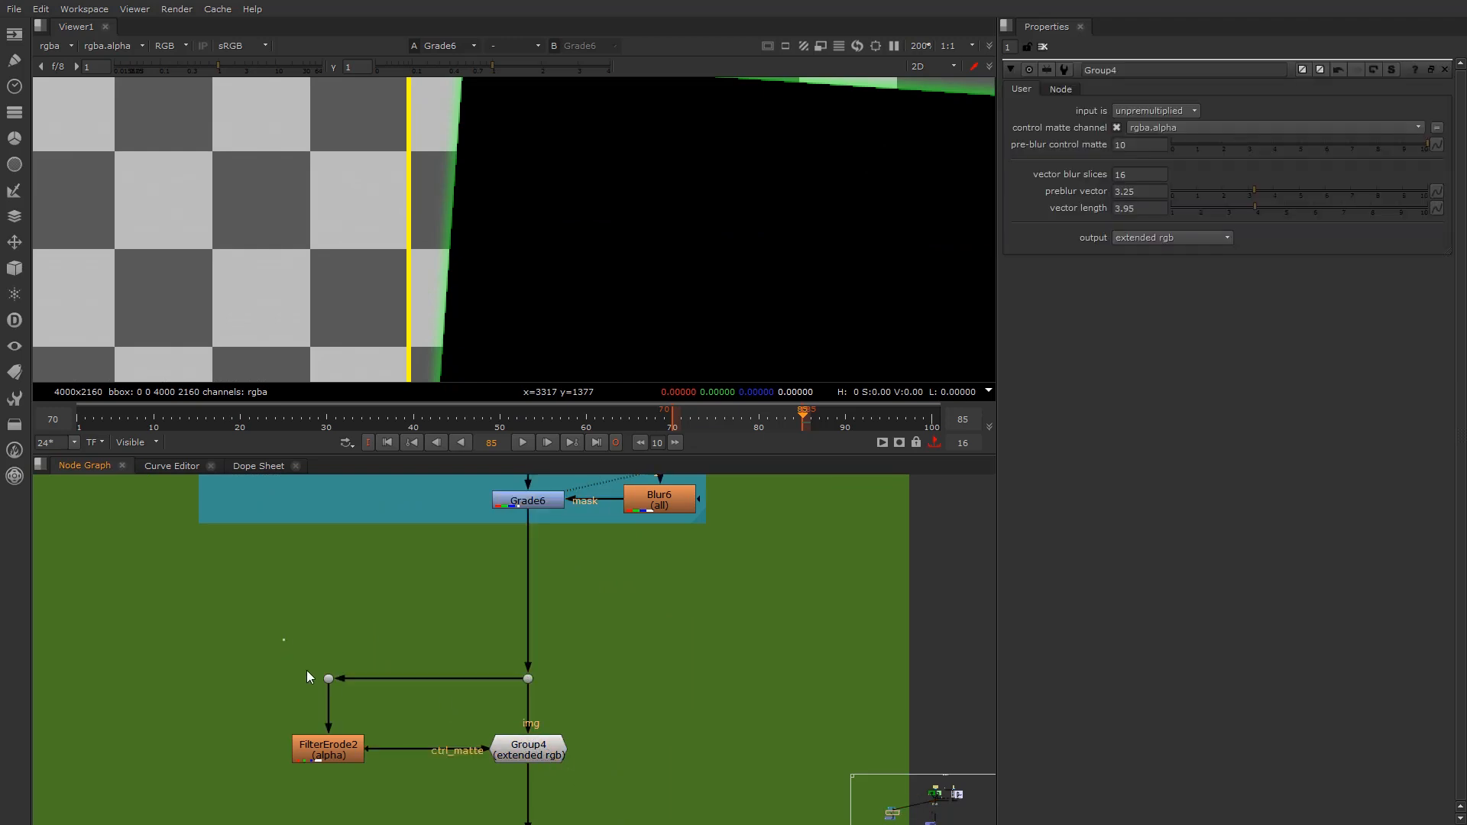
left_click_drag(284, 639, 630, 774)
left_click(571, 698)
Duplicate the Group4 edge extend node and place the unconnected copy beside the original
left_click(556, 752)
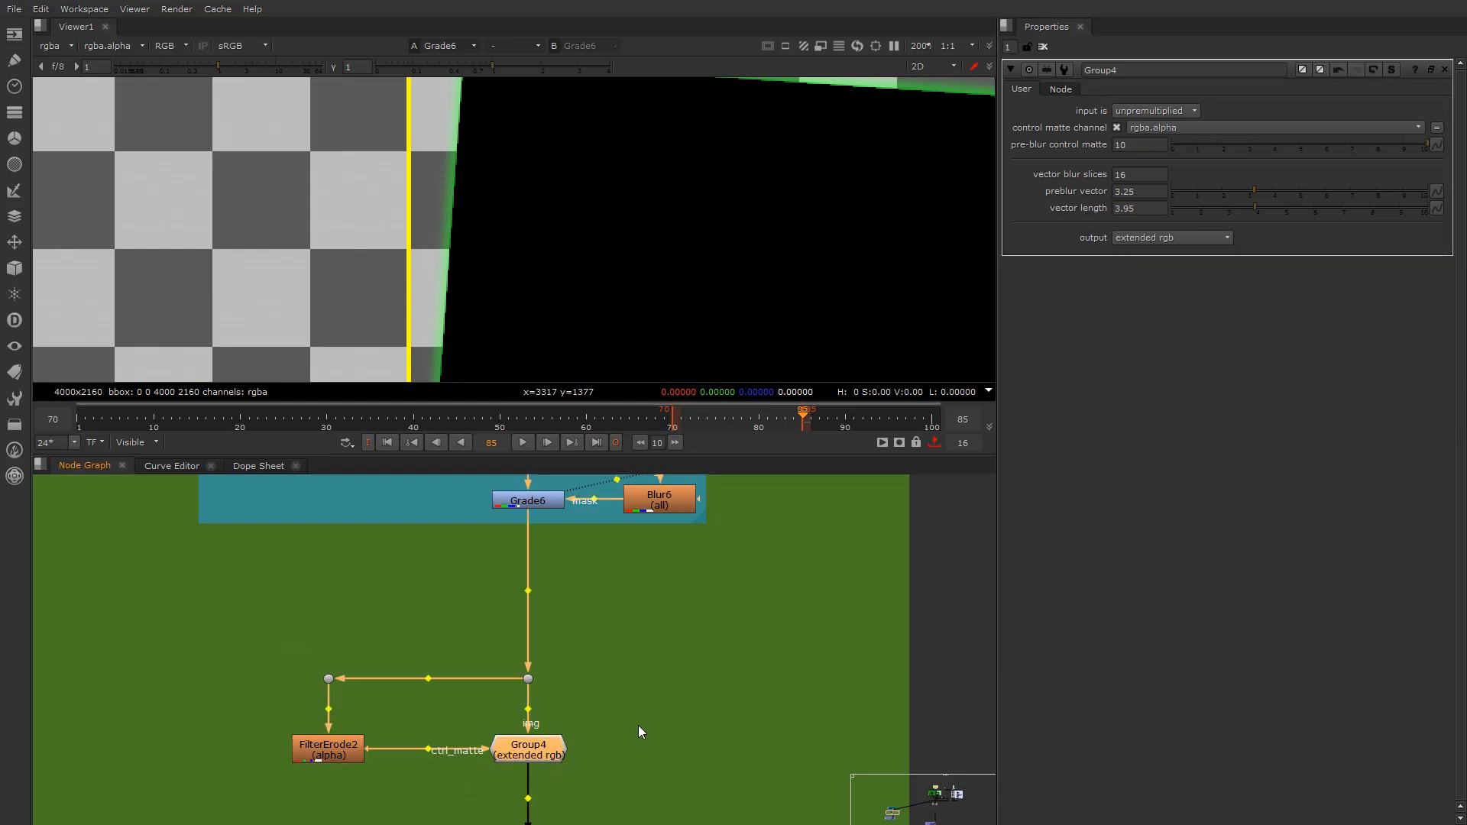
left_click(706, 686)
key("ctrl+v")
scroll(705, 688, "up", 3)
left_click_drag(665, 625, 600, 573)
left_click_drag(686, 685, 695, 732)
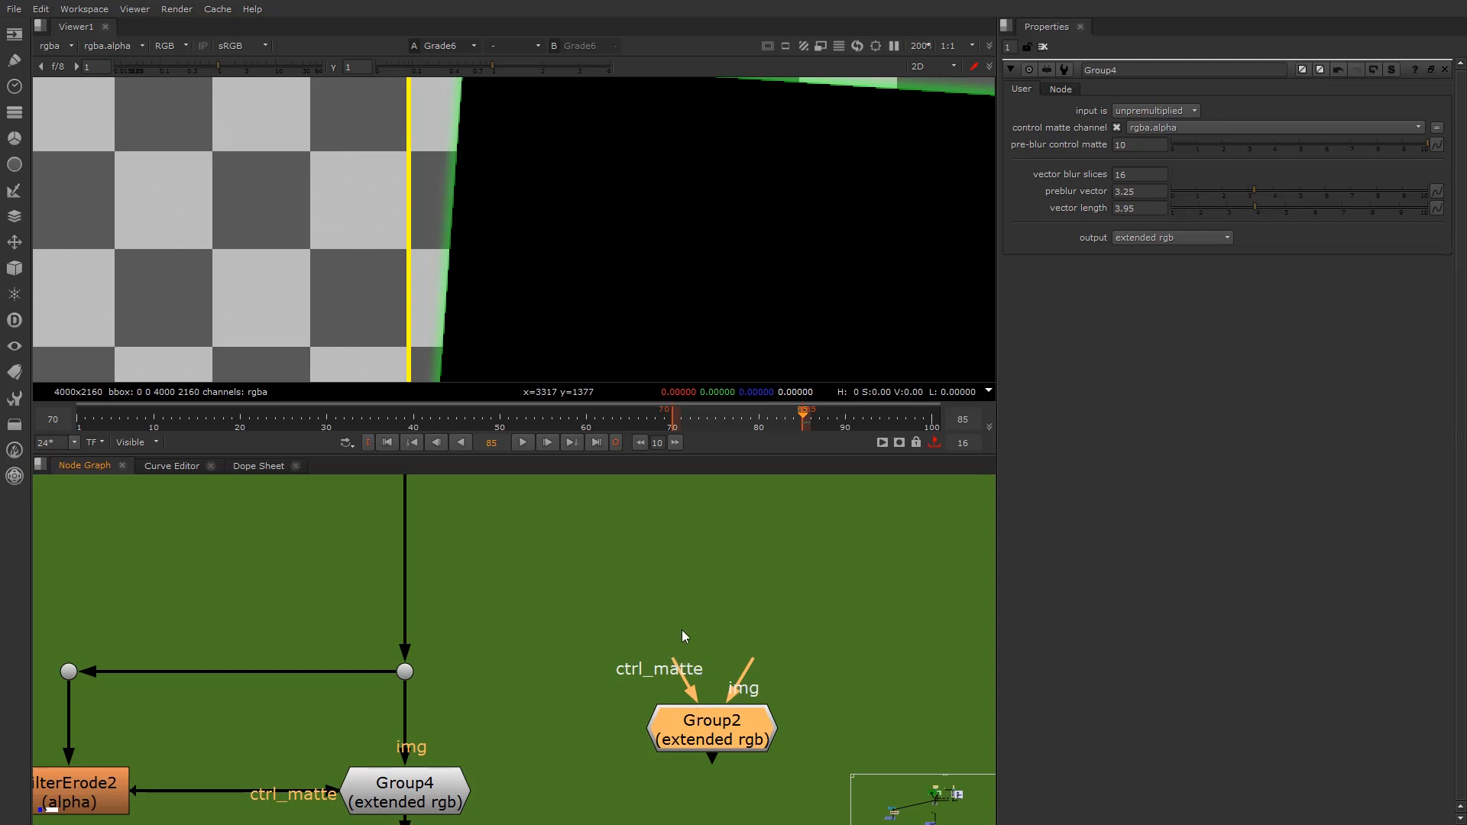
left_click_drag(692, 692, 856, 714)
left_click_drag(751, 665, 900, 666)
middle_click_drag(417, 560, 667, 579)
middle_click_drag(639, 748, 615, 696)
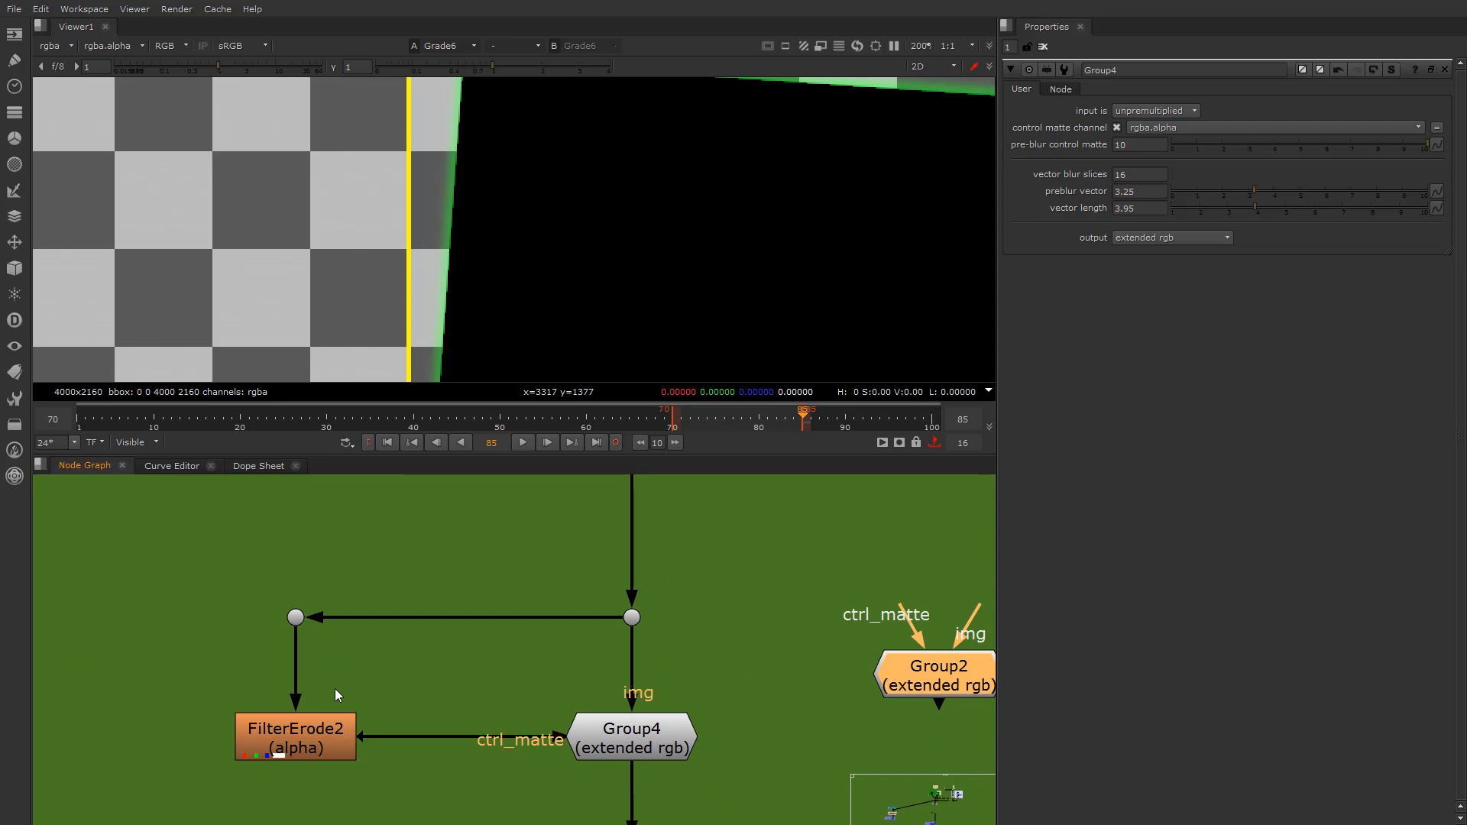
Display FilterErode2's alpha channel in the viewer and open the node's properties
left_click(319, 733)
key("1")
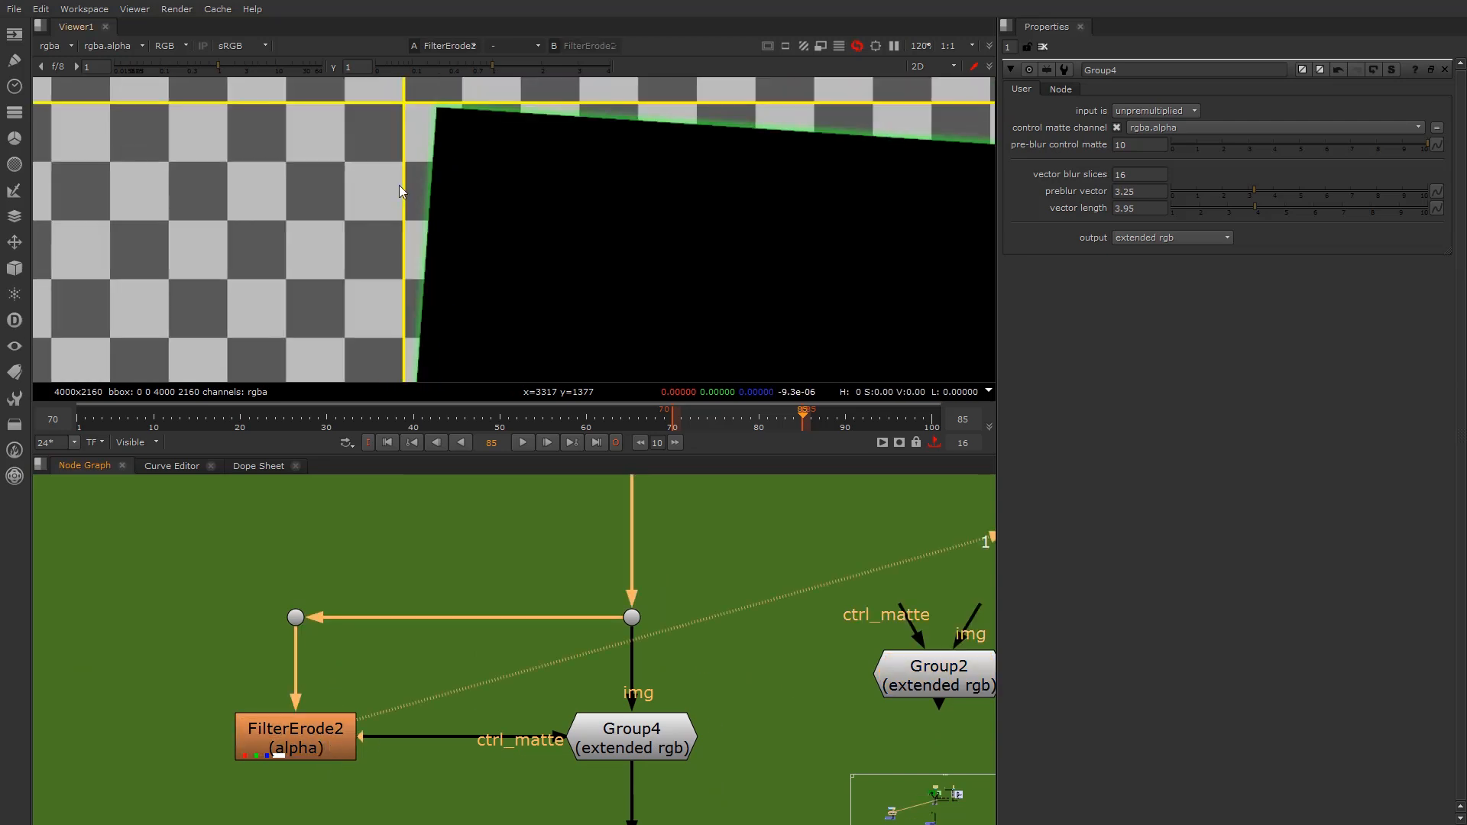
double_click(296, 740)
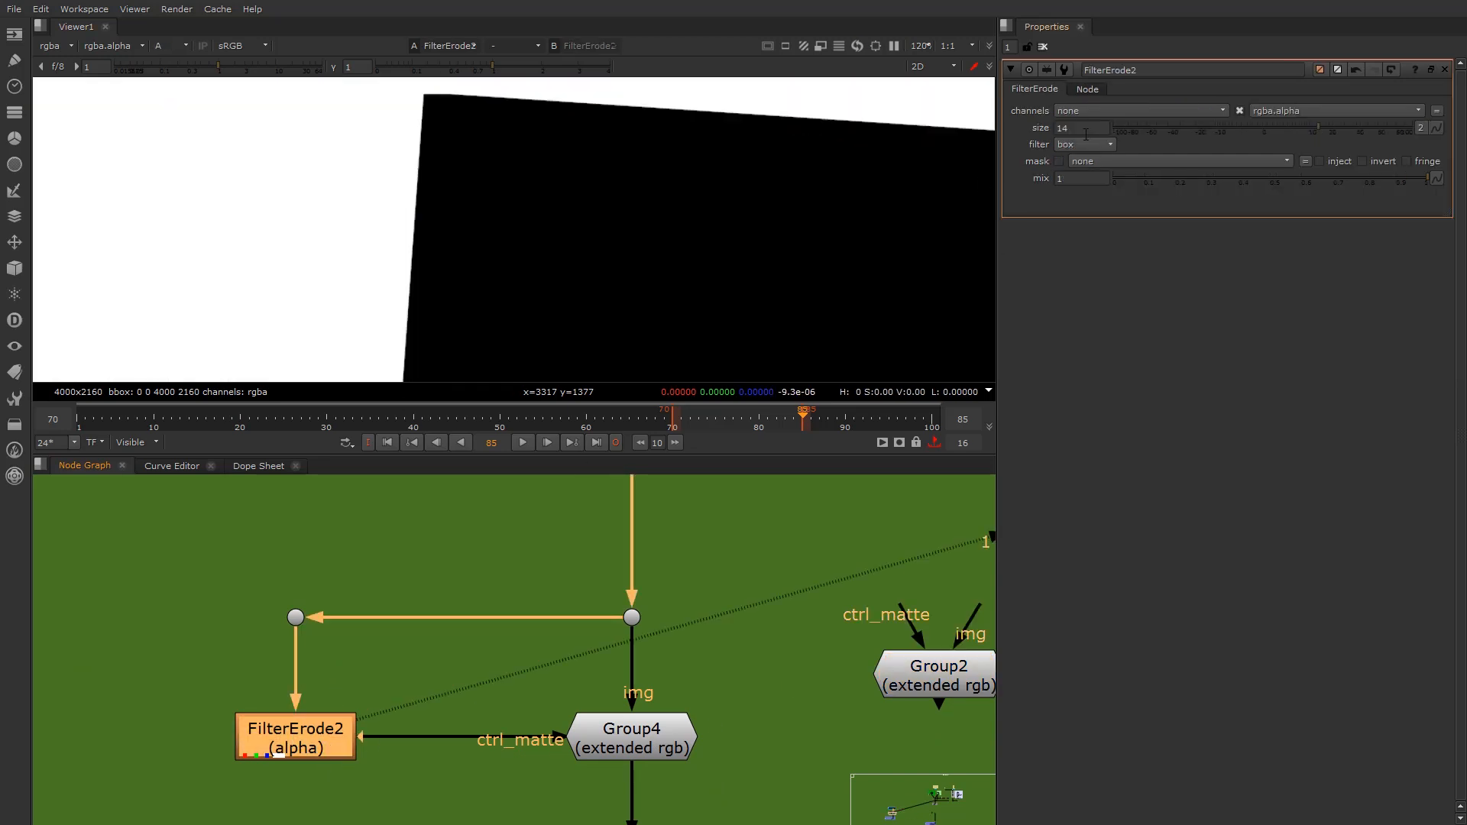
Disable and re-enable FilterErode2 repeatedly to compare the demo object's matte with and without the erosion
key("d")
key("d")
key("d")
key("d")
scroll(457, 220, "down", 3)
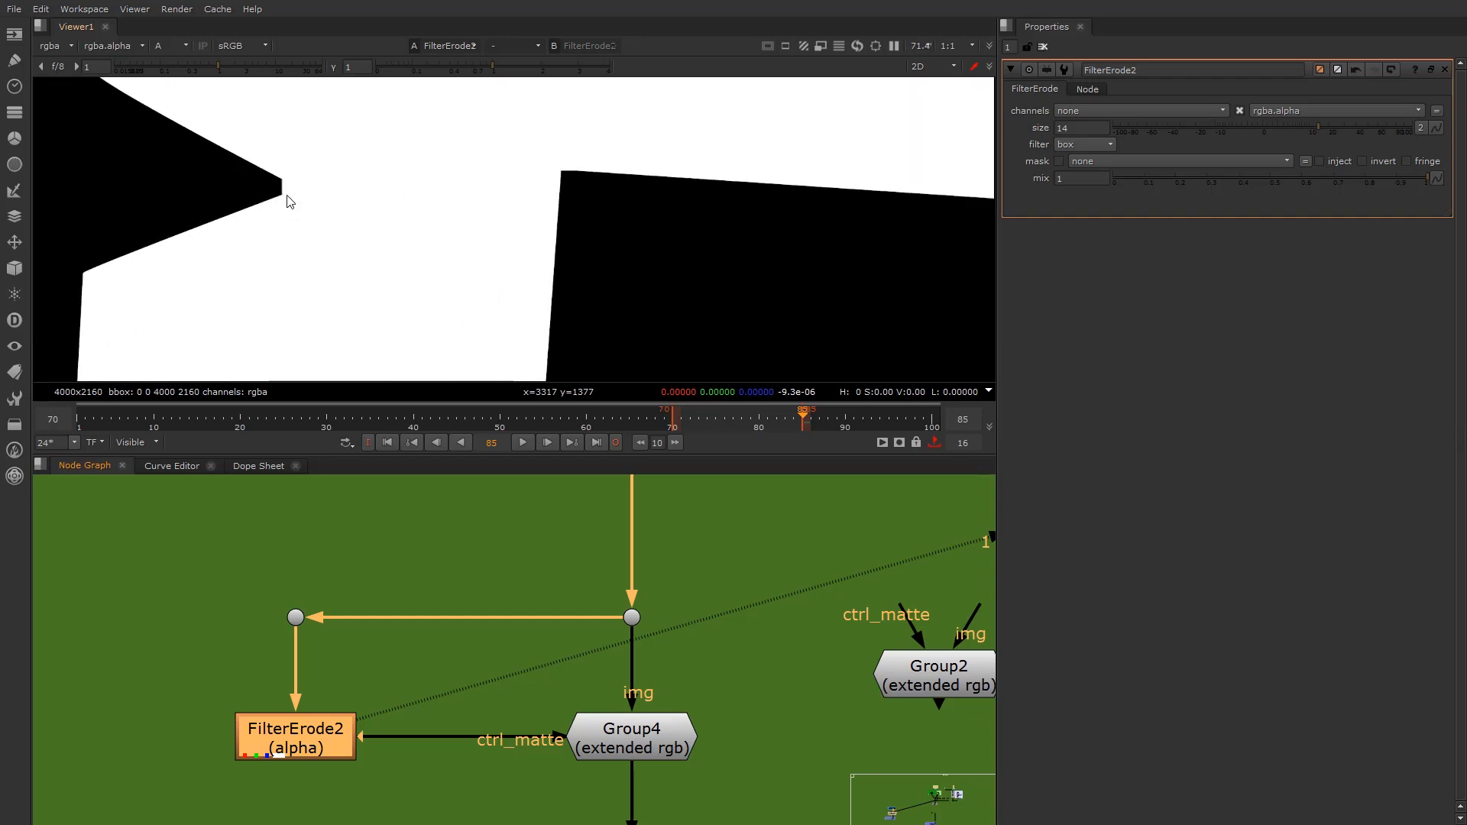
key("d")
key("d")
key("d")
key("d")
key("d")
key("d")
key("d")
key("d")
Move the unconnected Group2 node slightly lower and display the red channel of Group4 in the viewer
left_click_drag(901, 683, 870, 723)
left_click(640, 729)
key("1")
key("r")
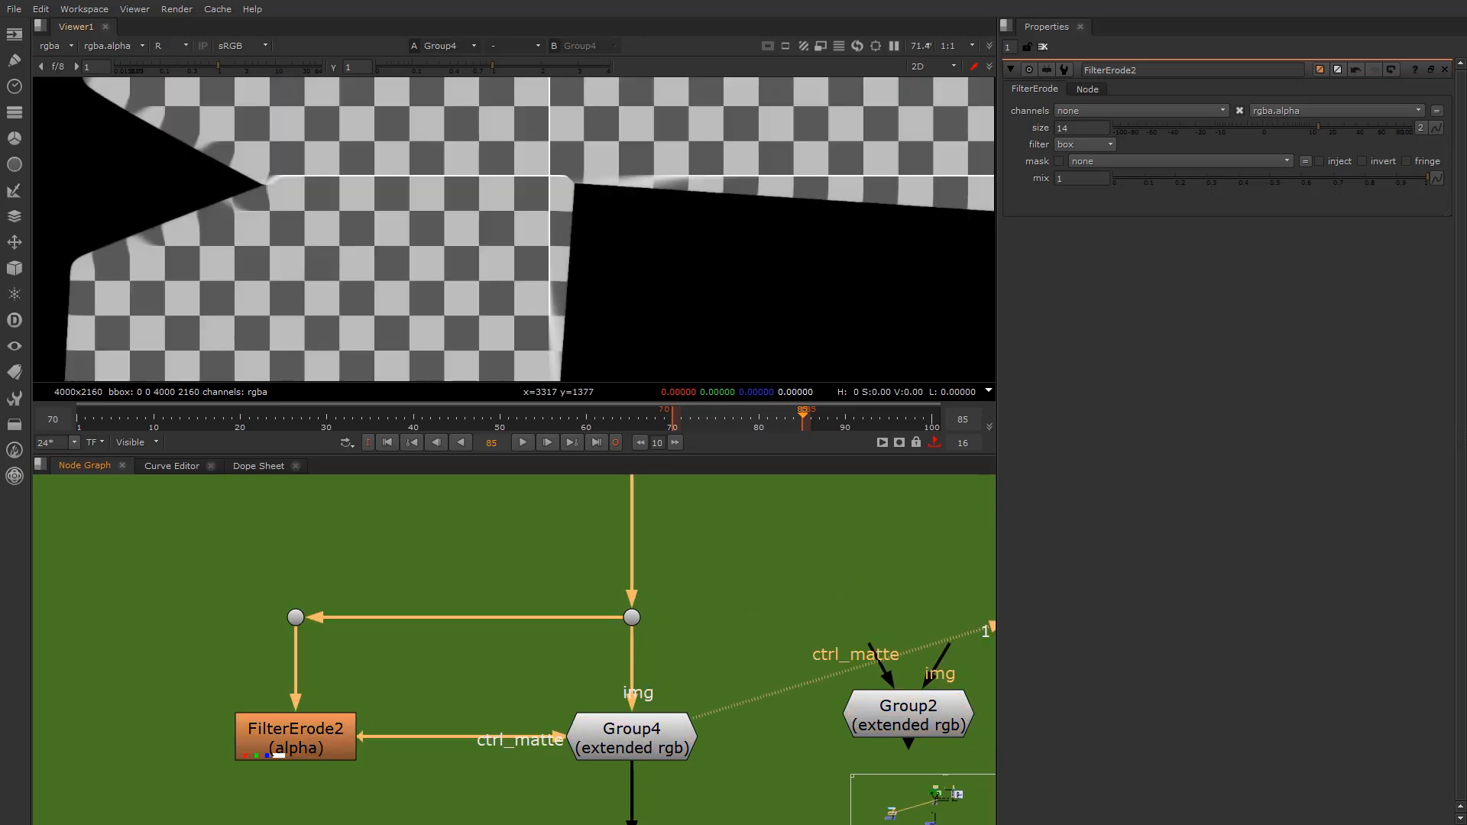
Disable and re-enable Group4 repeatedly to compare the edges with and without the edge extension
left_click(626, 737)
key("d")
key("d")
key("d")
key("d")
key("d")
key("d")
key("d")
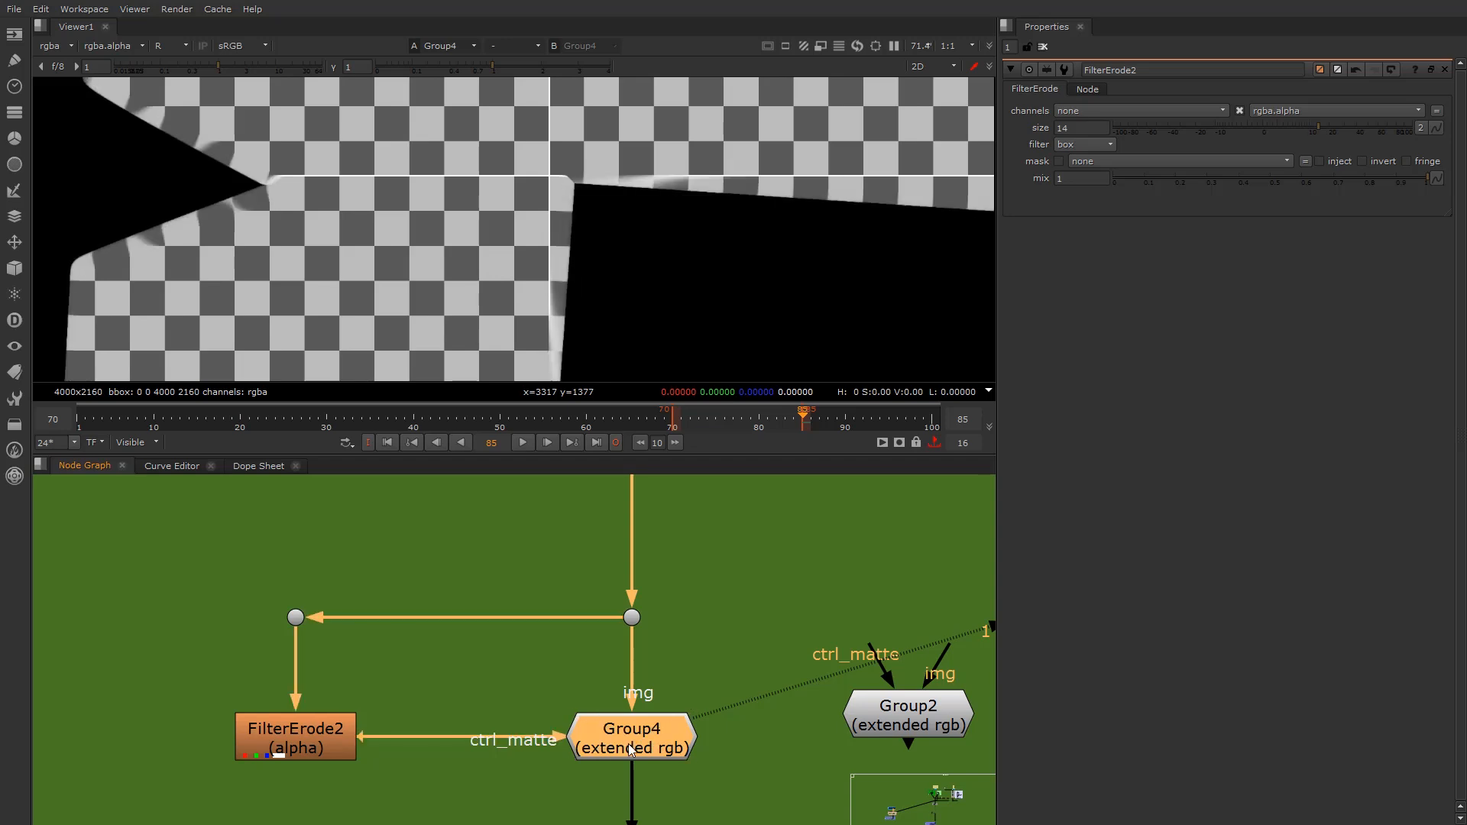
key("d")
Examine the extended pixels along the demo object's edges, inner corner and pointed notch in Group4's output
scroll(581, 186, "up", 3)
scroll(558, 170, "up", 1)
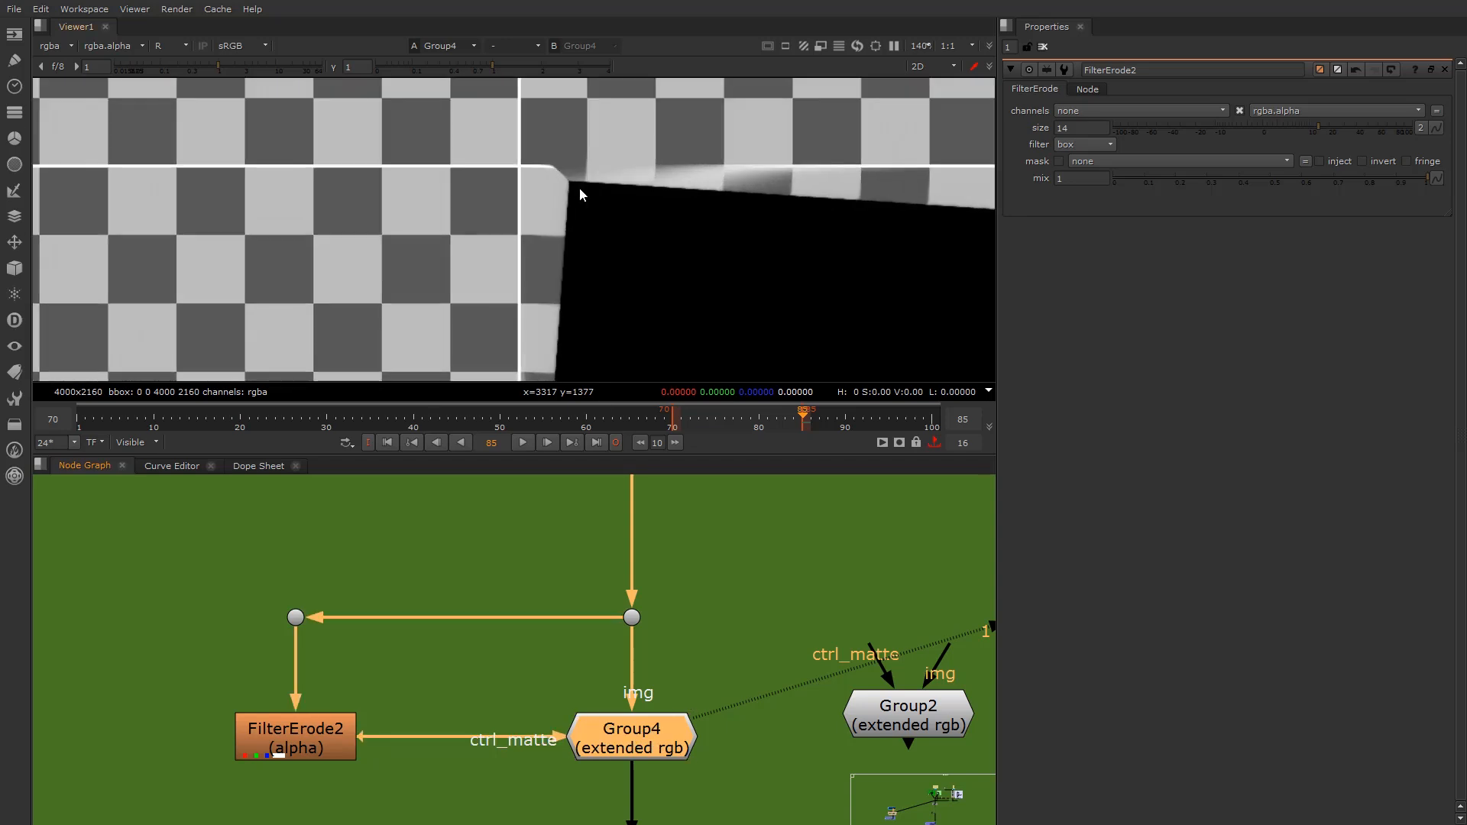
middle_click_drag(804, 222, 526, 218)
scroll(590, 213, "up", 2)
scroll(590, 211, "down", 1)
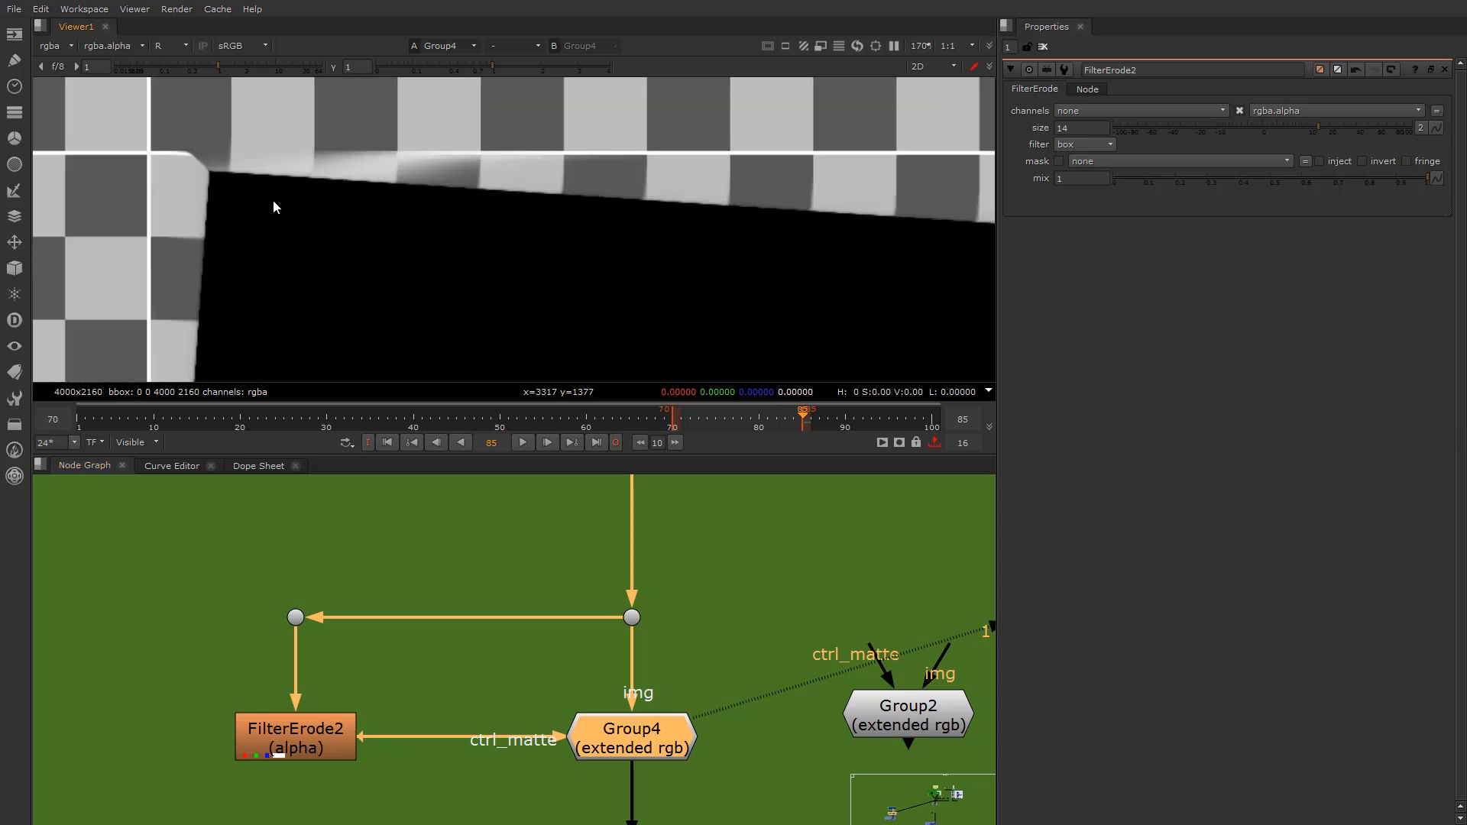
middle_click_drag(219, 174, 415, 179)
scroll(371, 205, "down", 3)
middle_click_drag(362, 228, 954, 202)
scroll(547, 183, "up", 3)
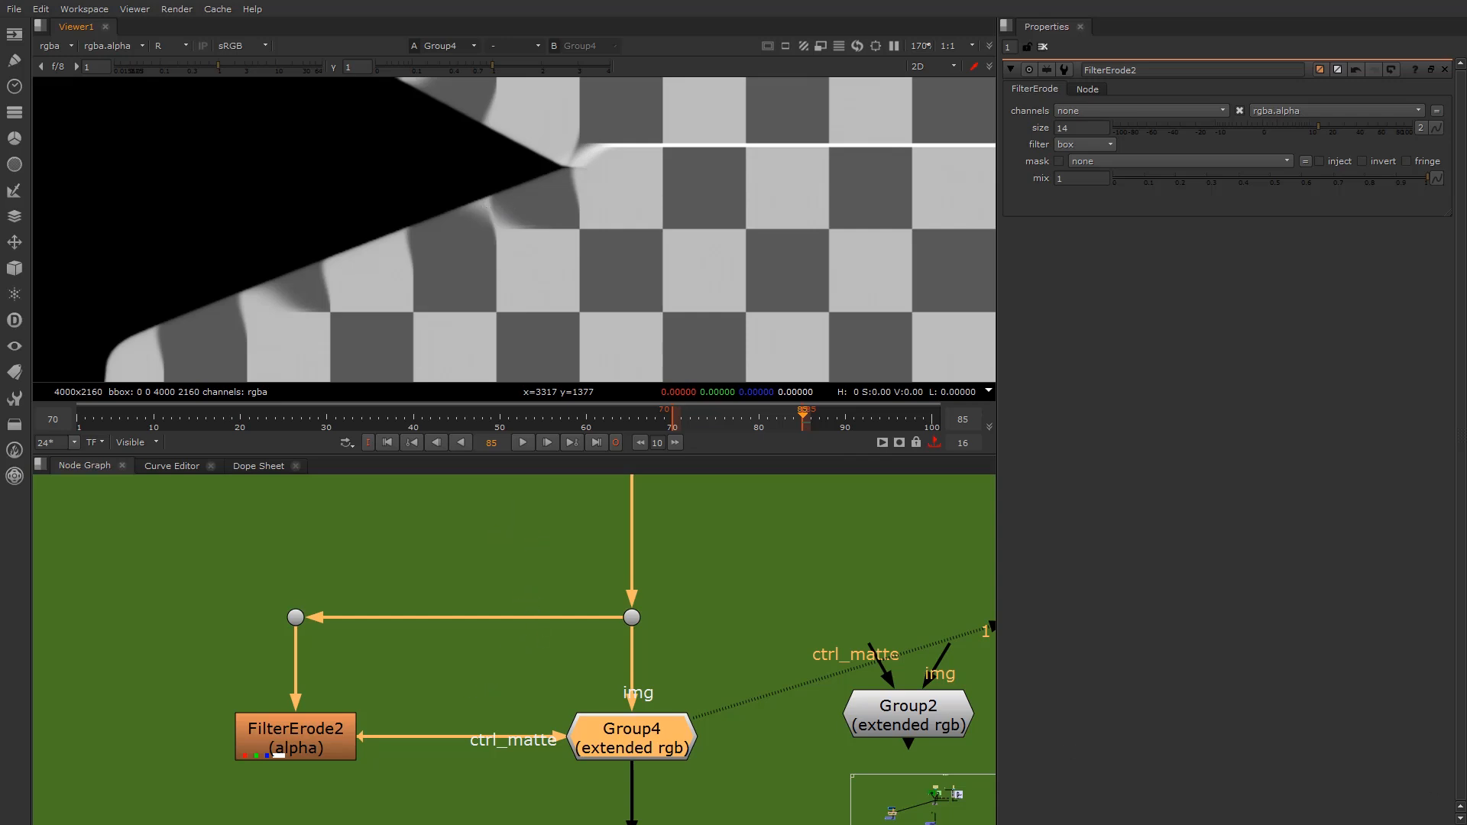
Open Group4's settings and check the premultiplied and unpremultiplied input options, keeping unpremultiplied selected
double_click(609, 746)
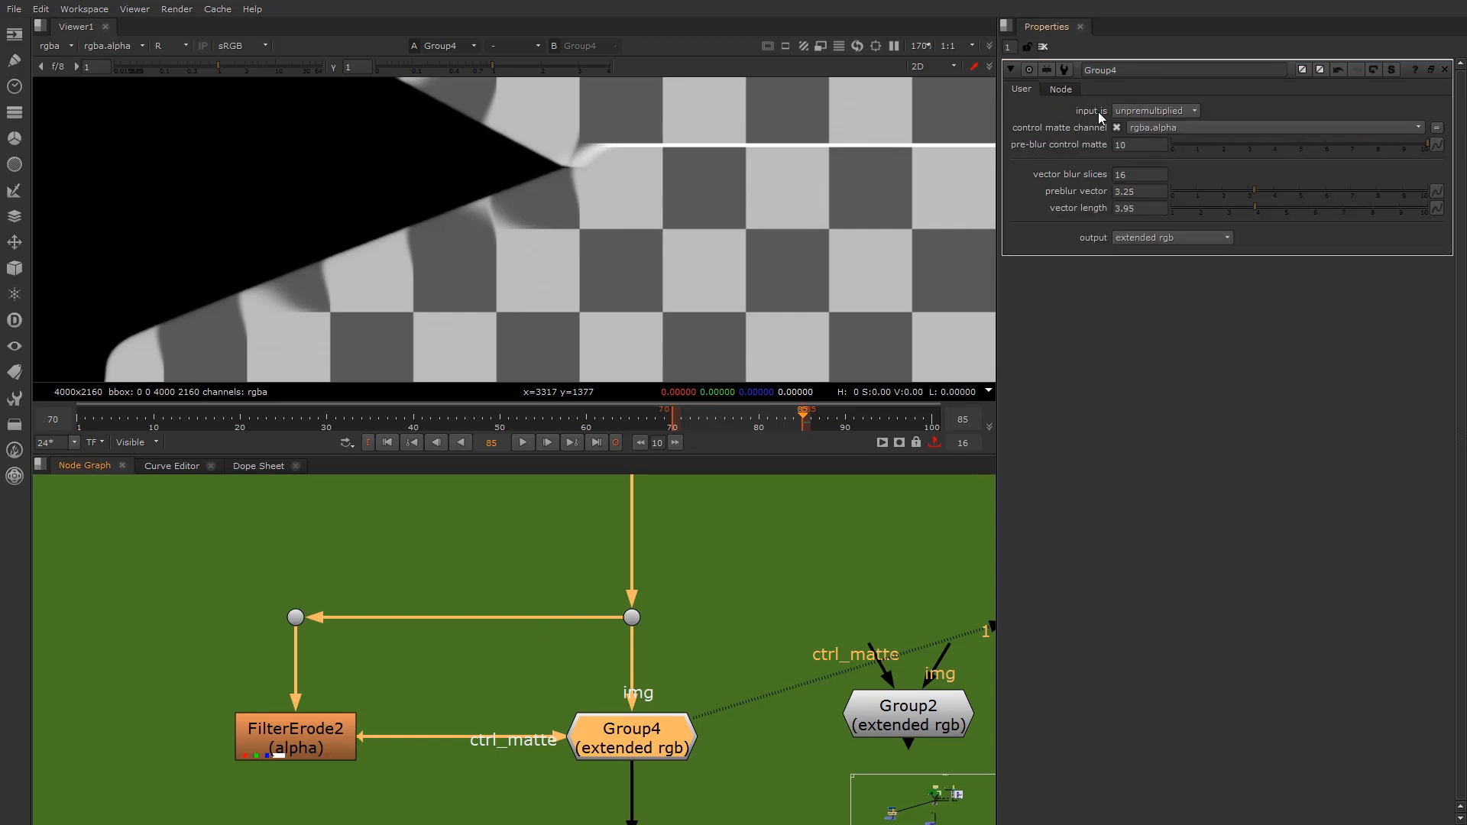
scroll(755, 553, "down", 5)
scroll(705, 557, "up", 4)
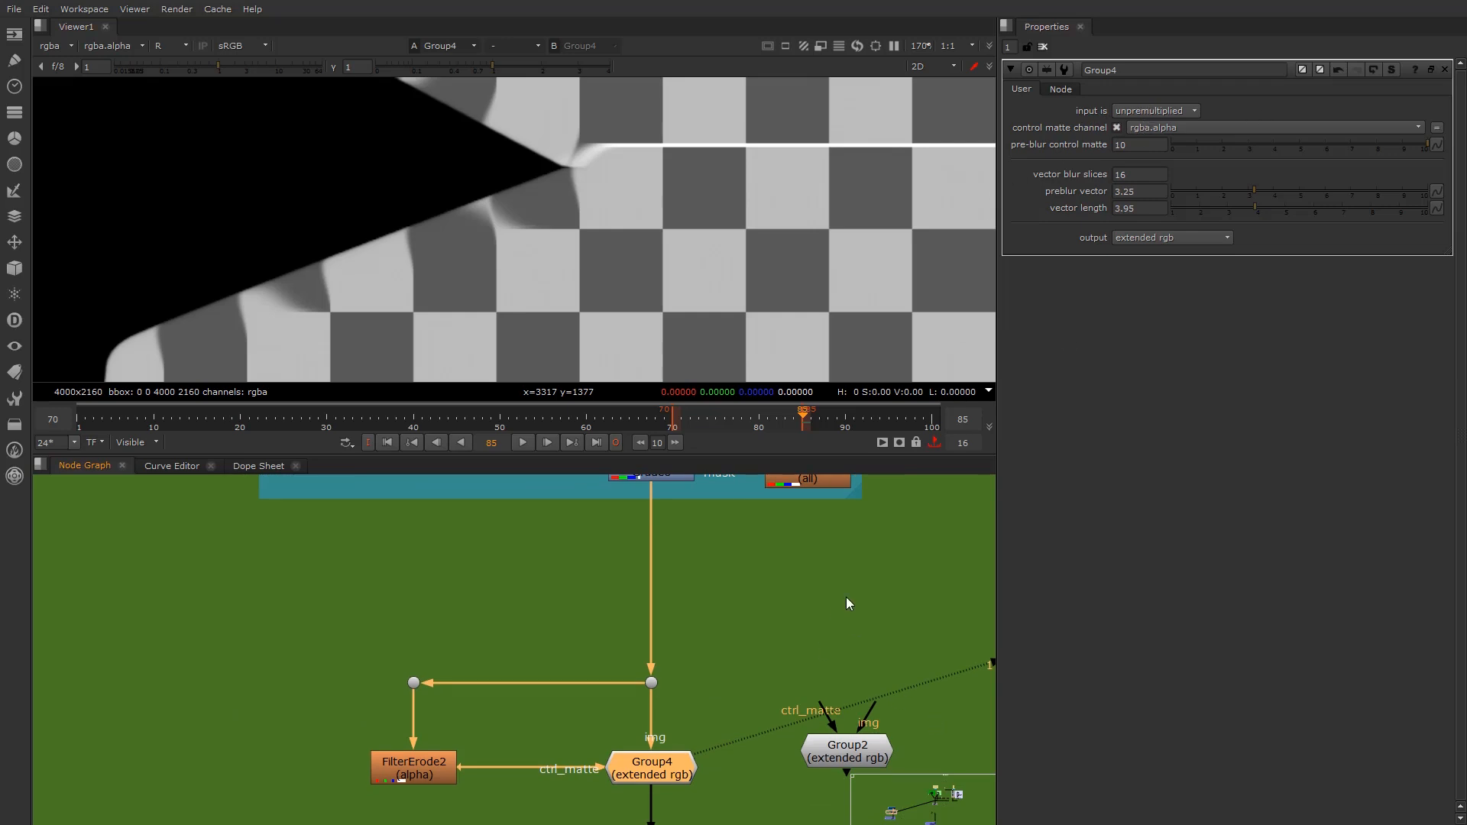
middle_click_drag(661, 667, 662, 708)
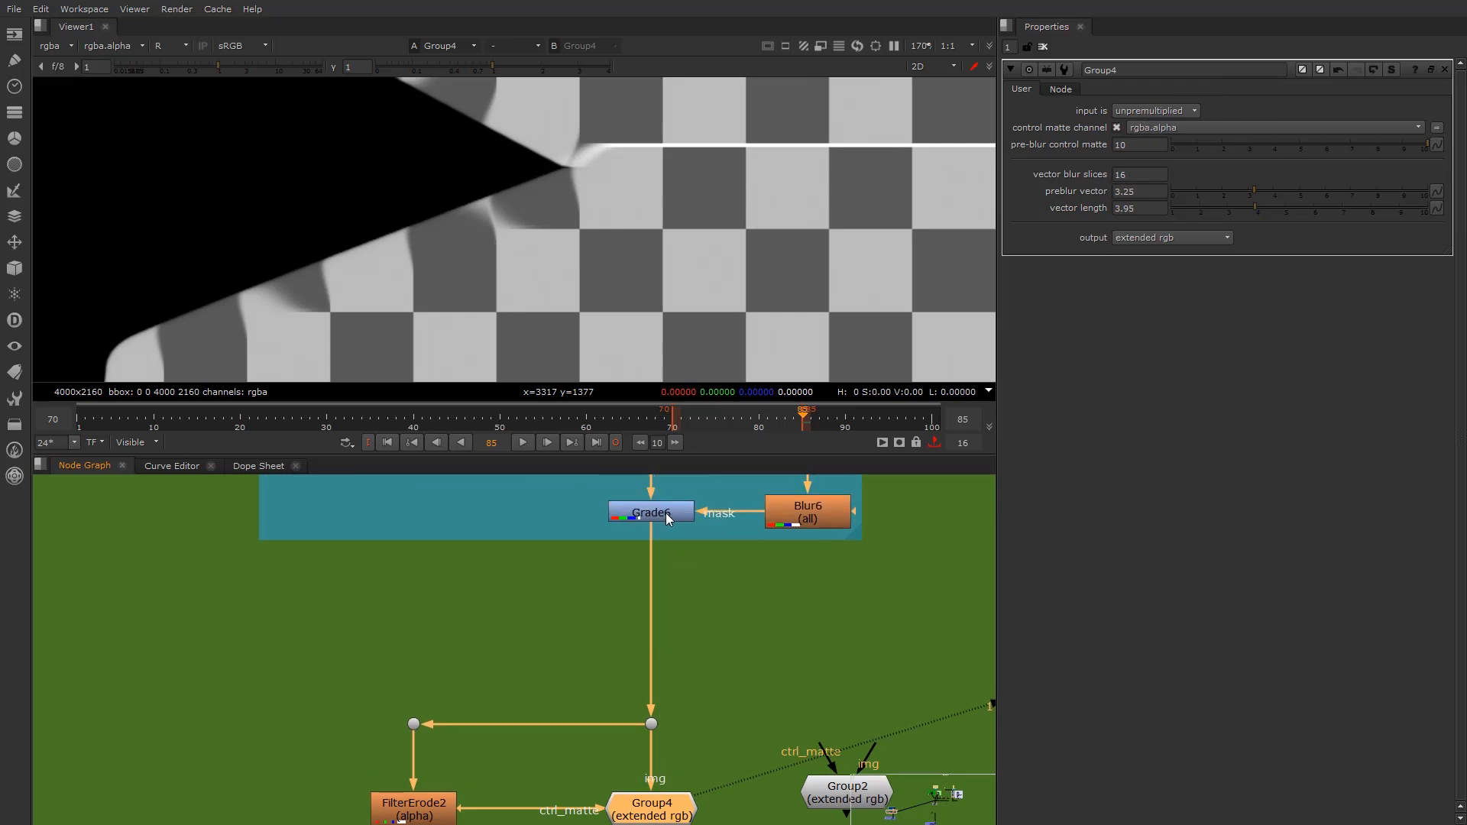
middle_click_drag(667, 516, 666, 596)
middle_click_drag(681, 730, 687, 610)
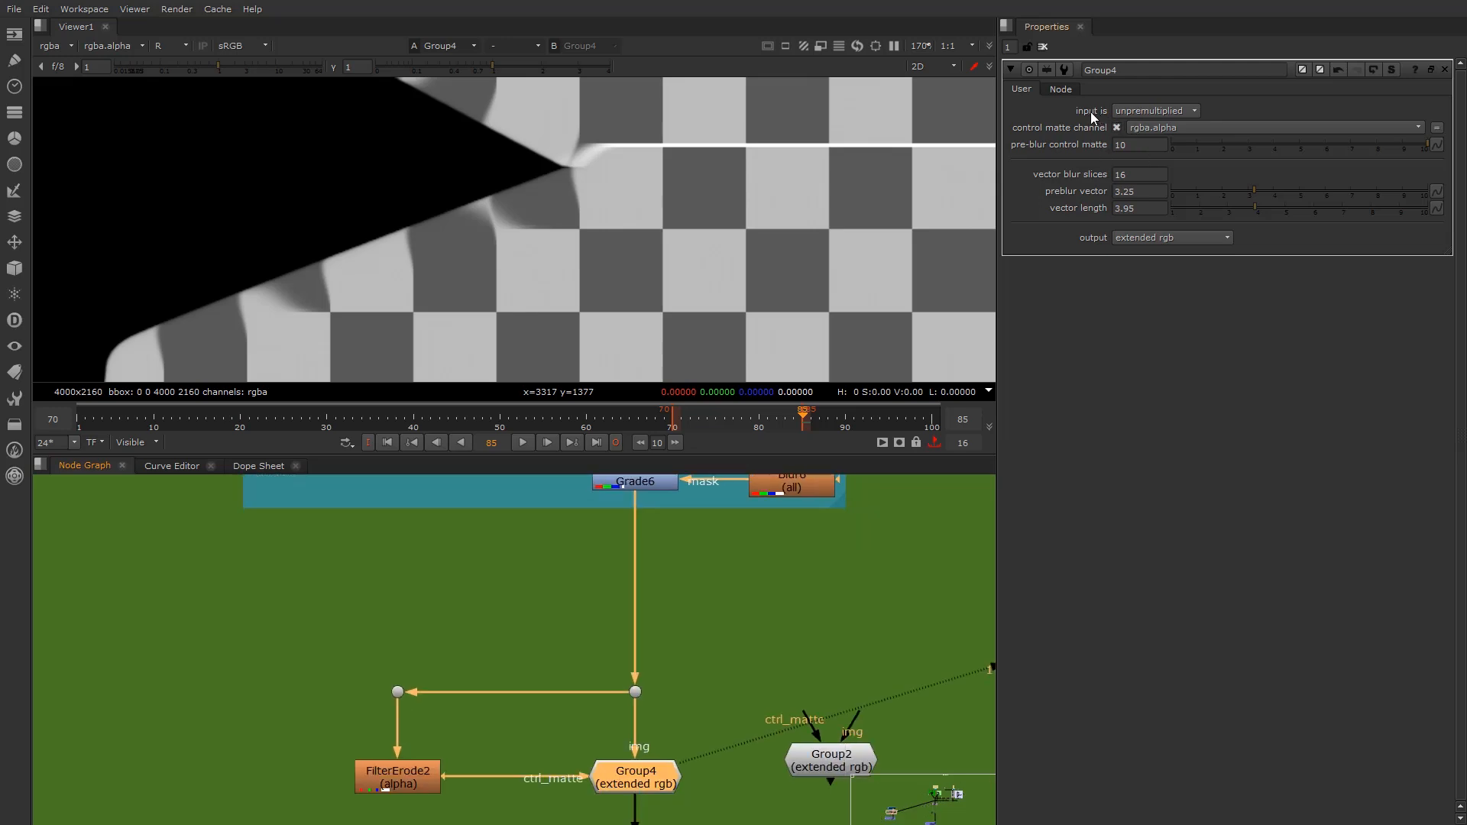
left_click(1144, 111)
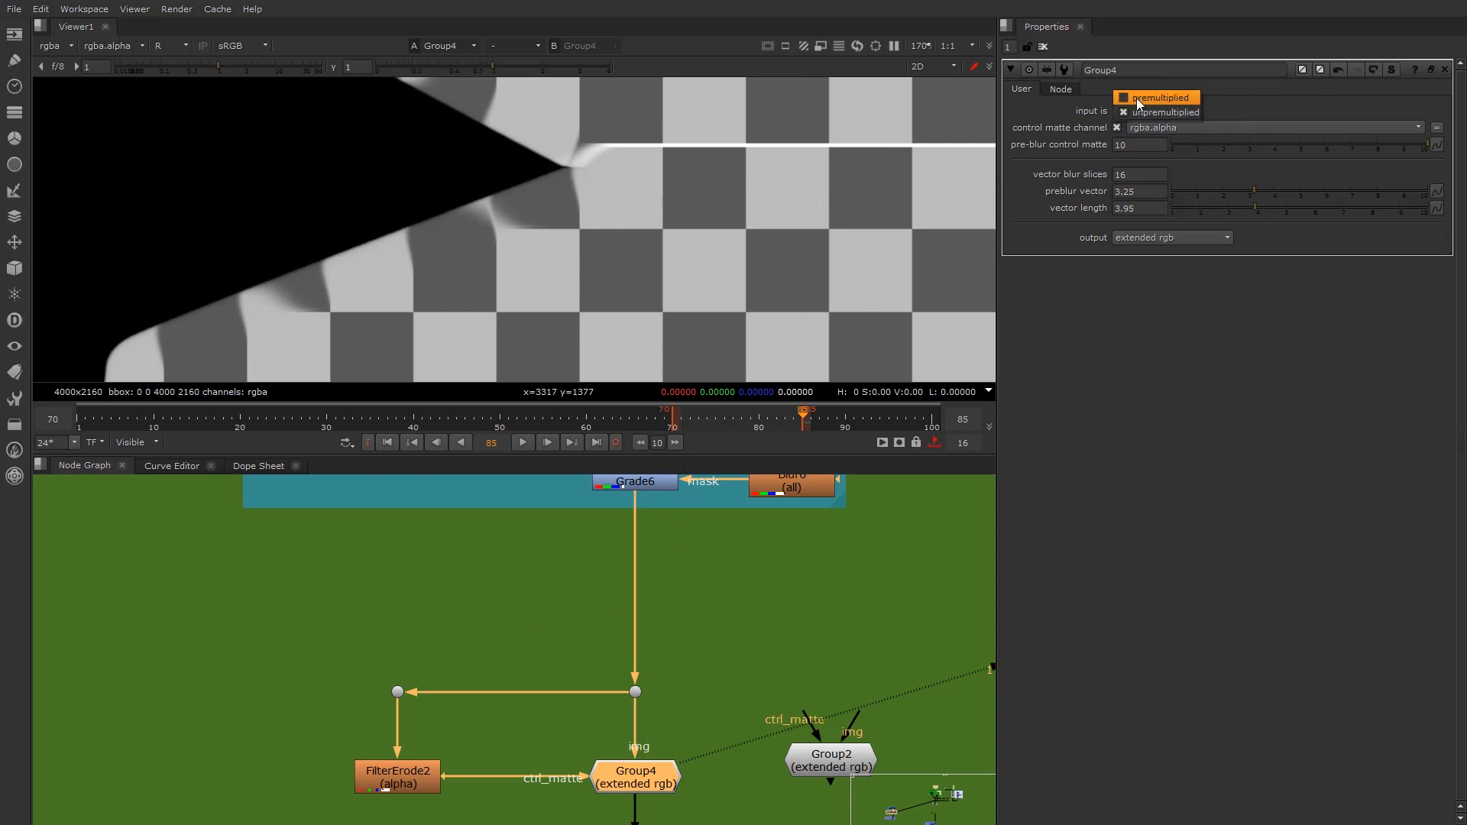
left_click(1262, 108)
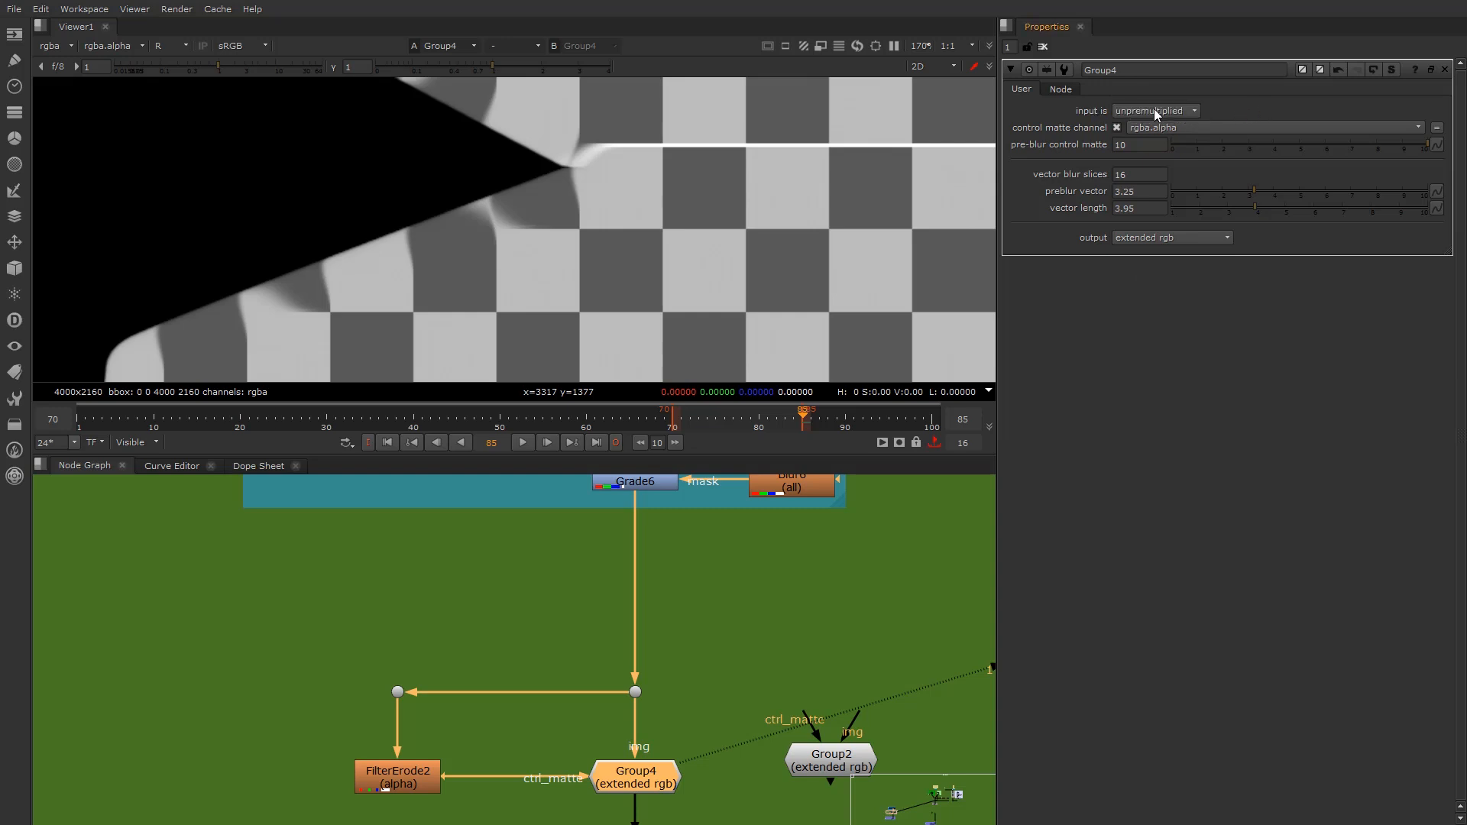
Display FilterErode2's eroded alpha in the viewer
left_click(644, 782)
left_click(409, 764)
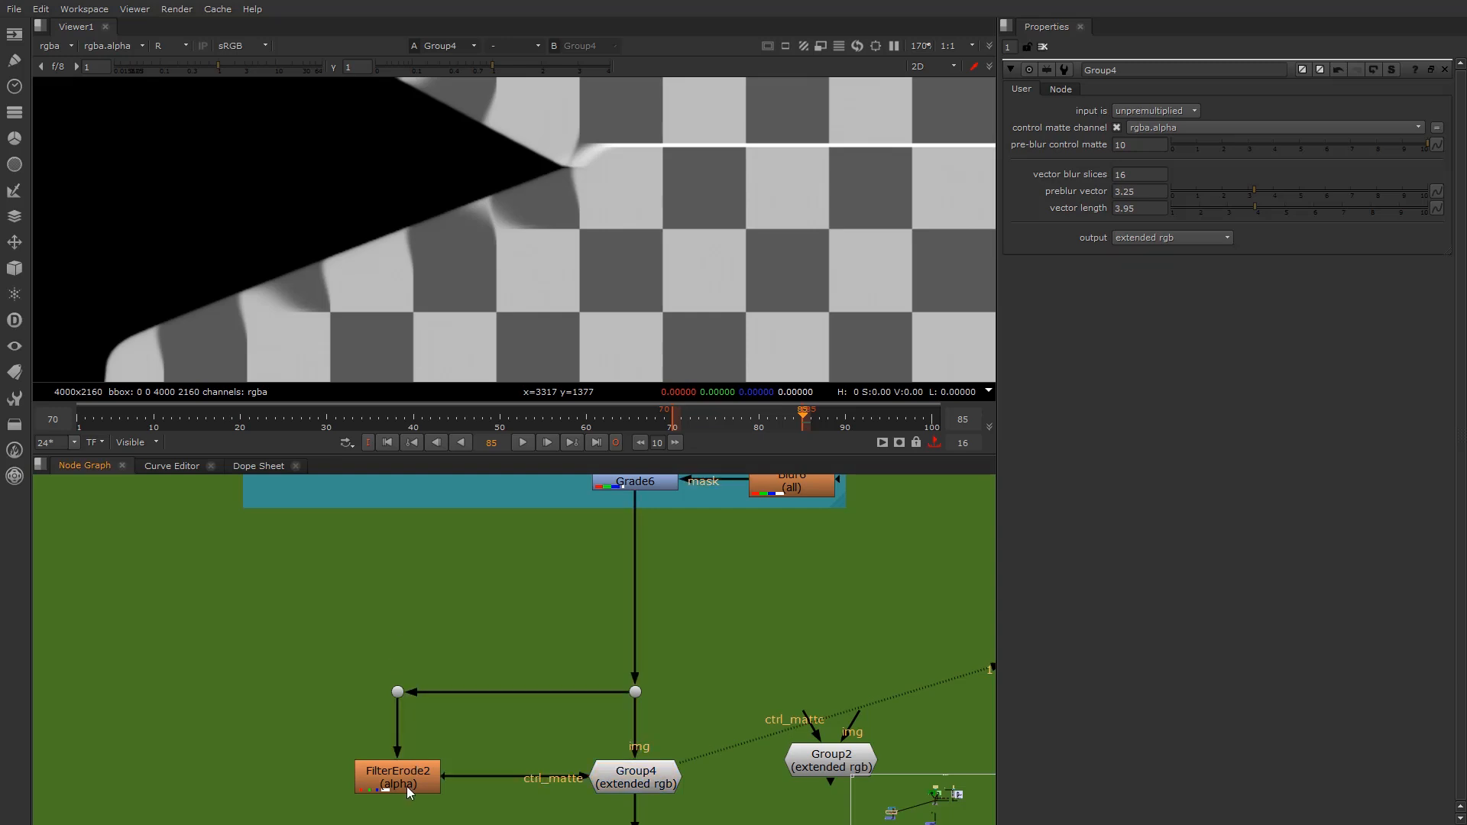
key("1")
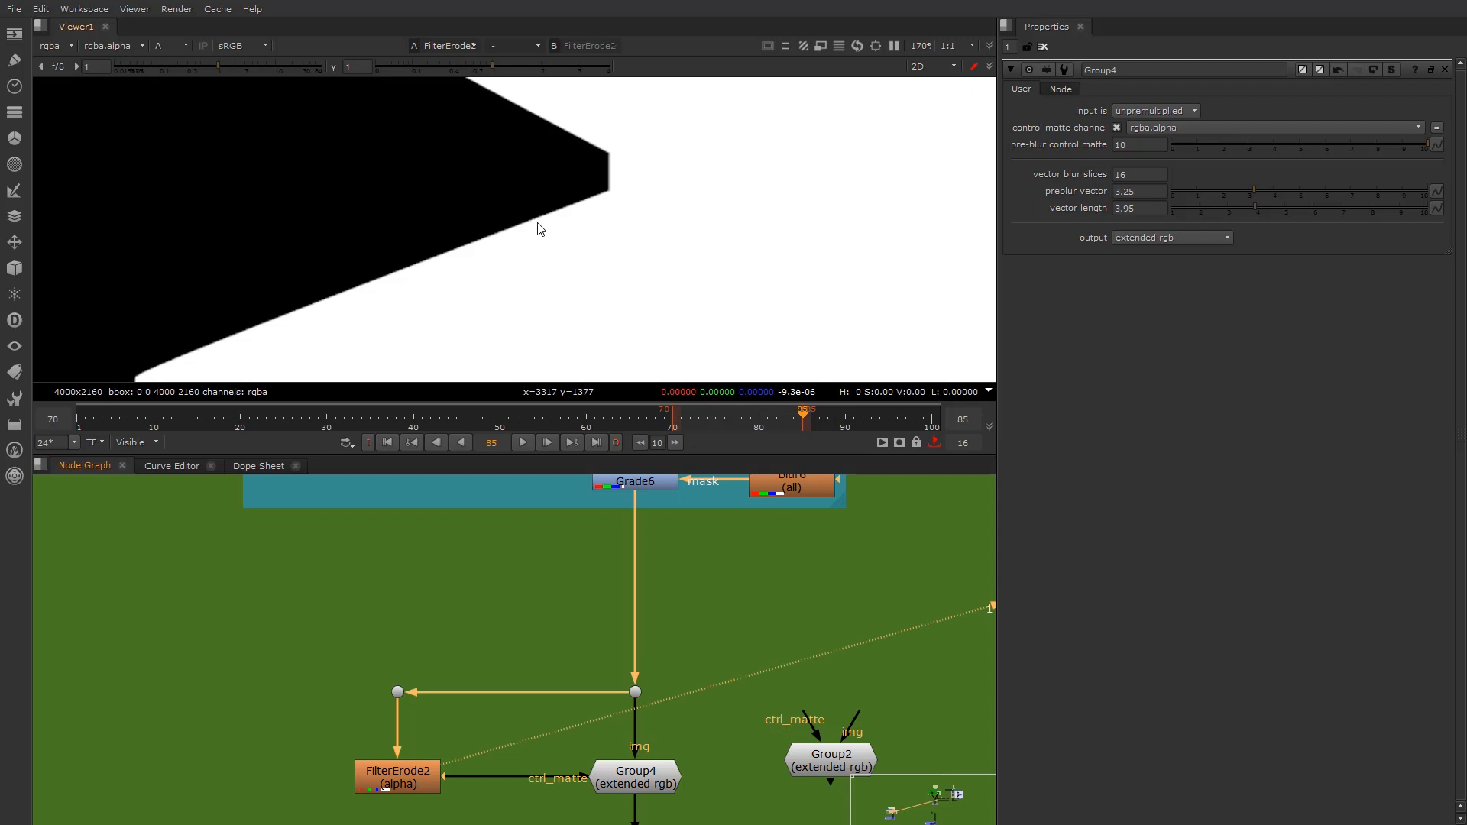
Display Group4's RGB output and repeatedly disable and re-enable the node to compare the green edges with the extended edges
left_click(646, 770)
key("1")
left_click(642, 769)
key("d")
key("d")
key("d")
key("d")
key("d")
key("d")
key("d")
key("d")
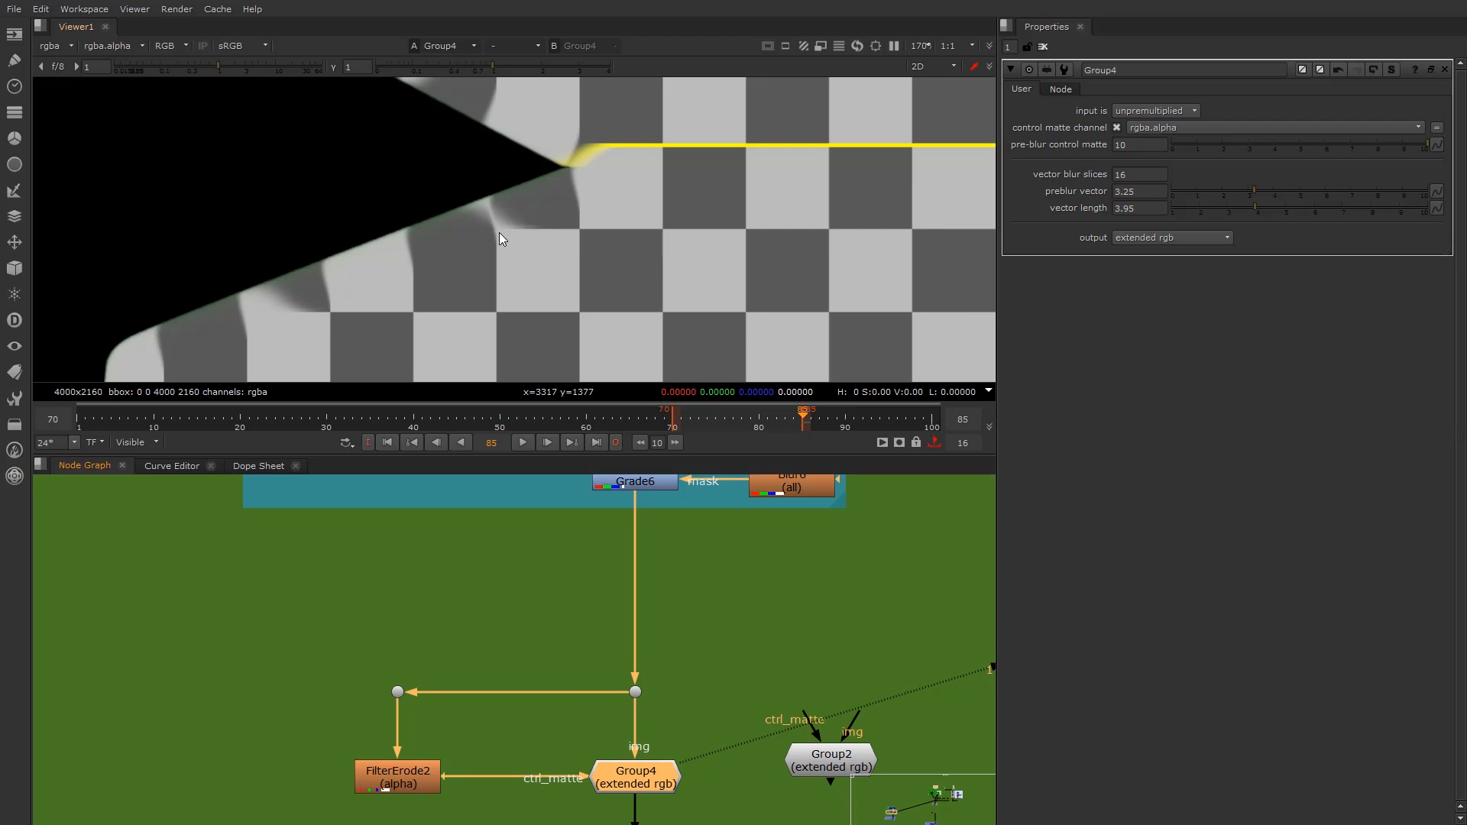
key("d")
key("d")
Set Group4's vector blur slices to 27
left_click(1117, 174)
type("1")
middle_click_drag(685, 734, 686, 670)
middle_click_drag(648, 760, 650, 646)
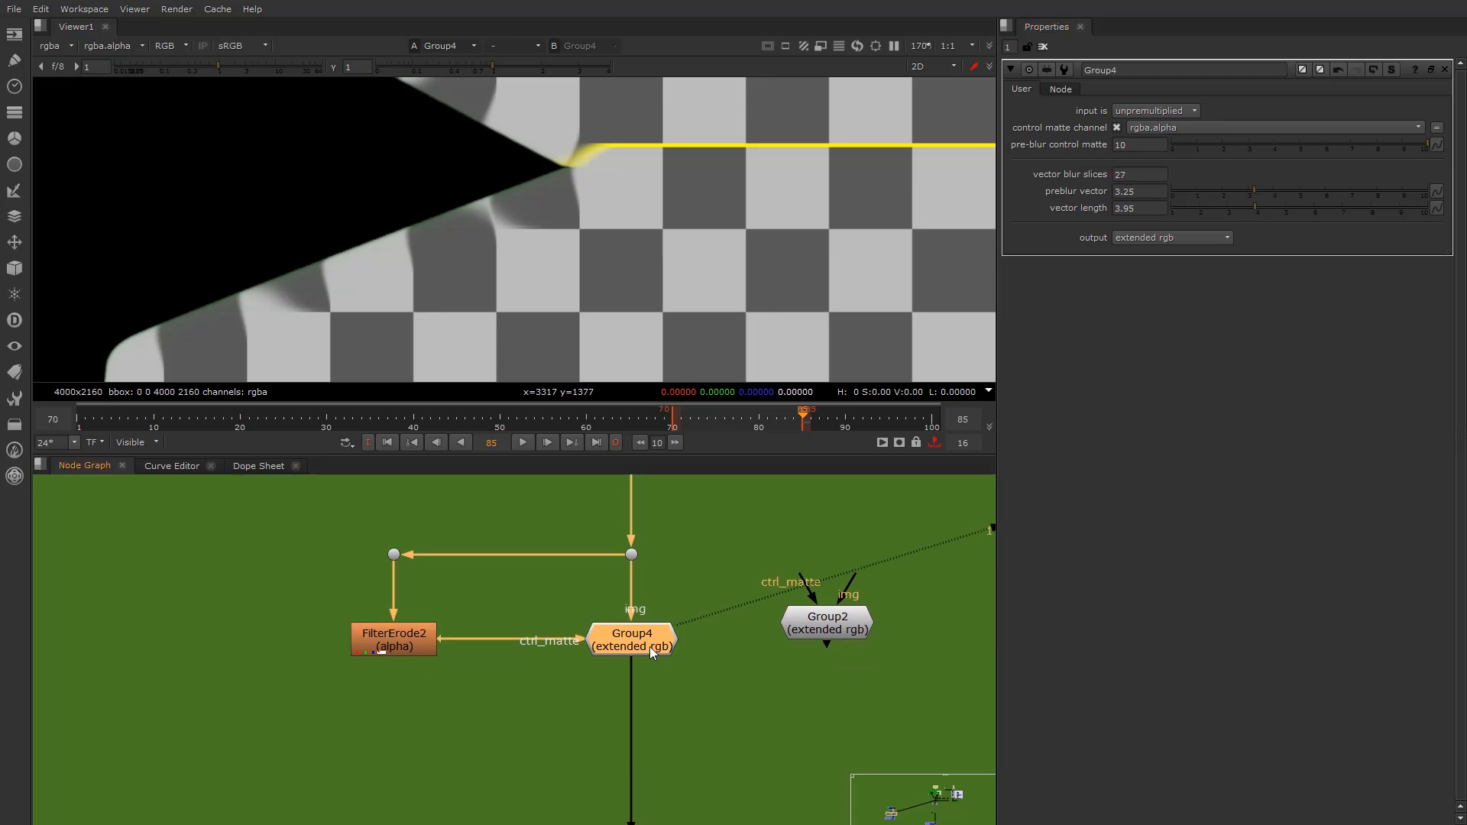
Check Group4's alpha channel at the pointed notch, return to RGB, and view the premultiplied result of Premult4
scroll(650, 644, "down", 3)
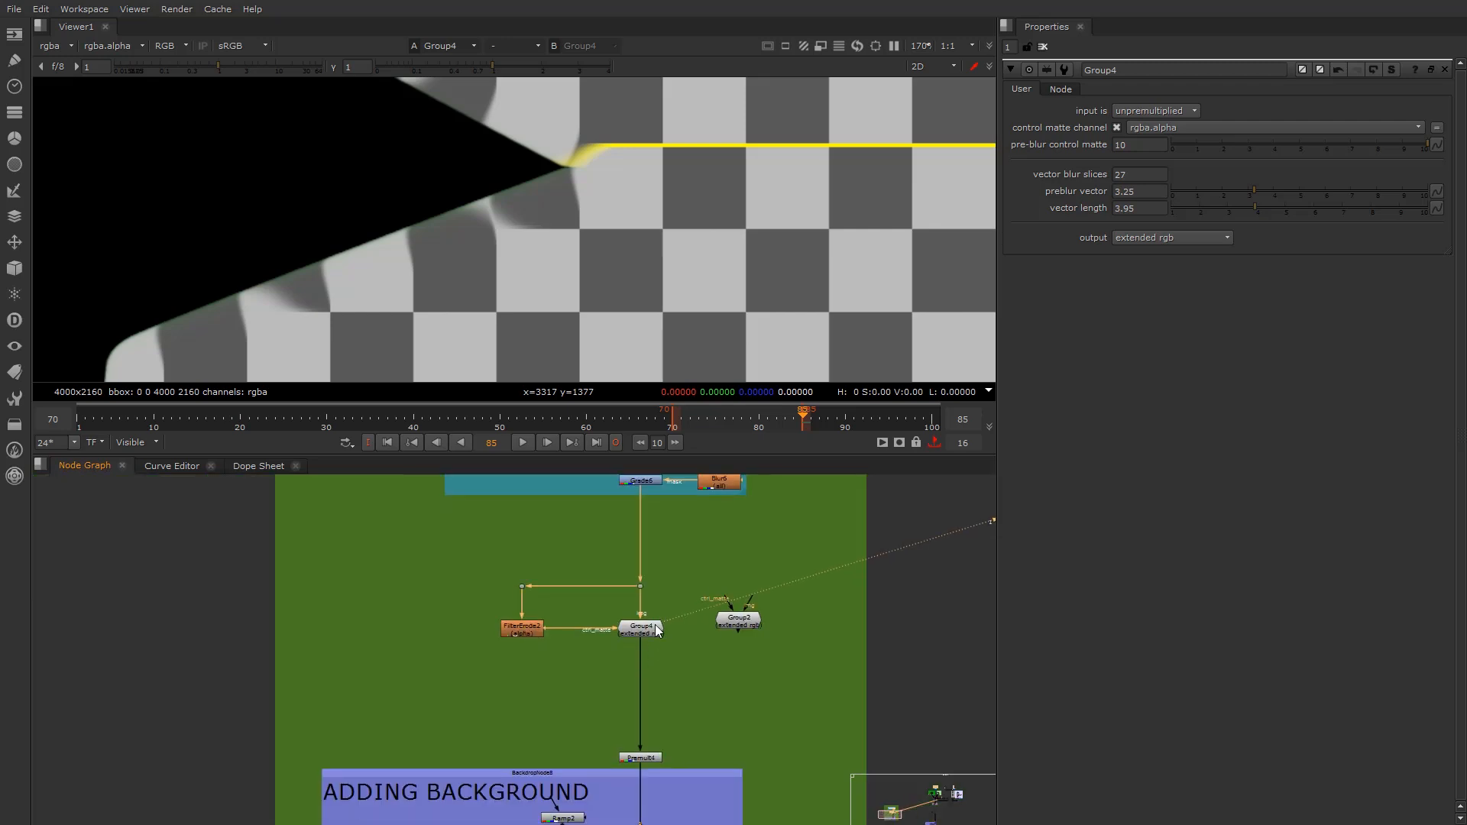
key("a")
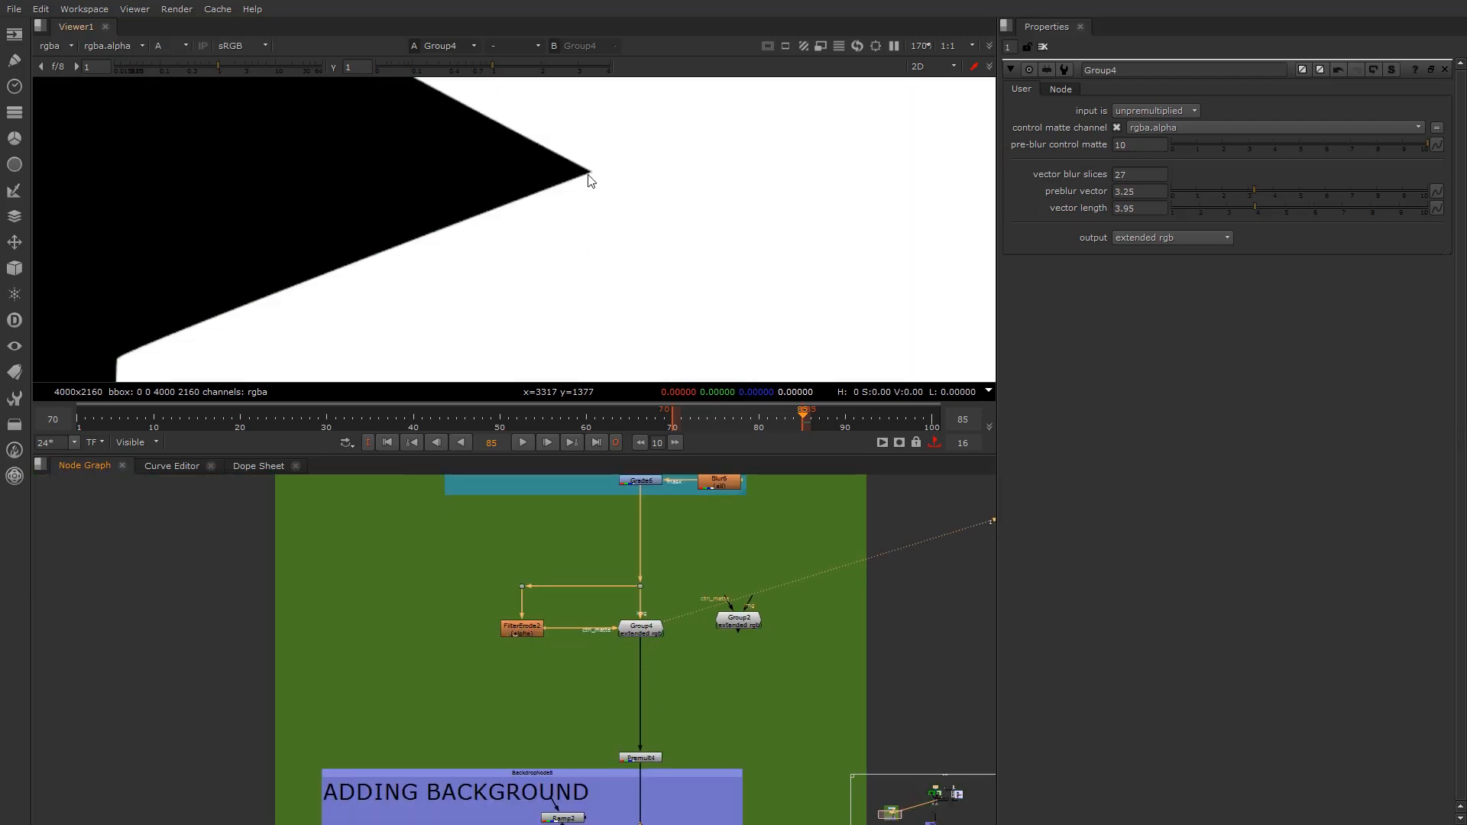
key("a")
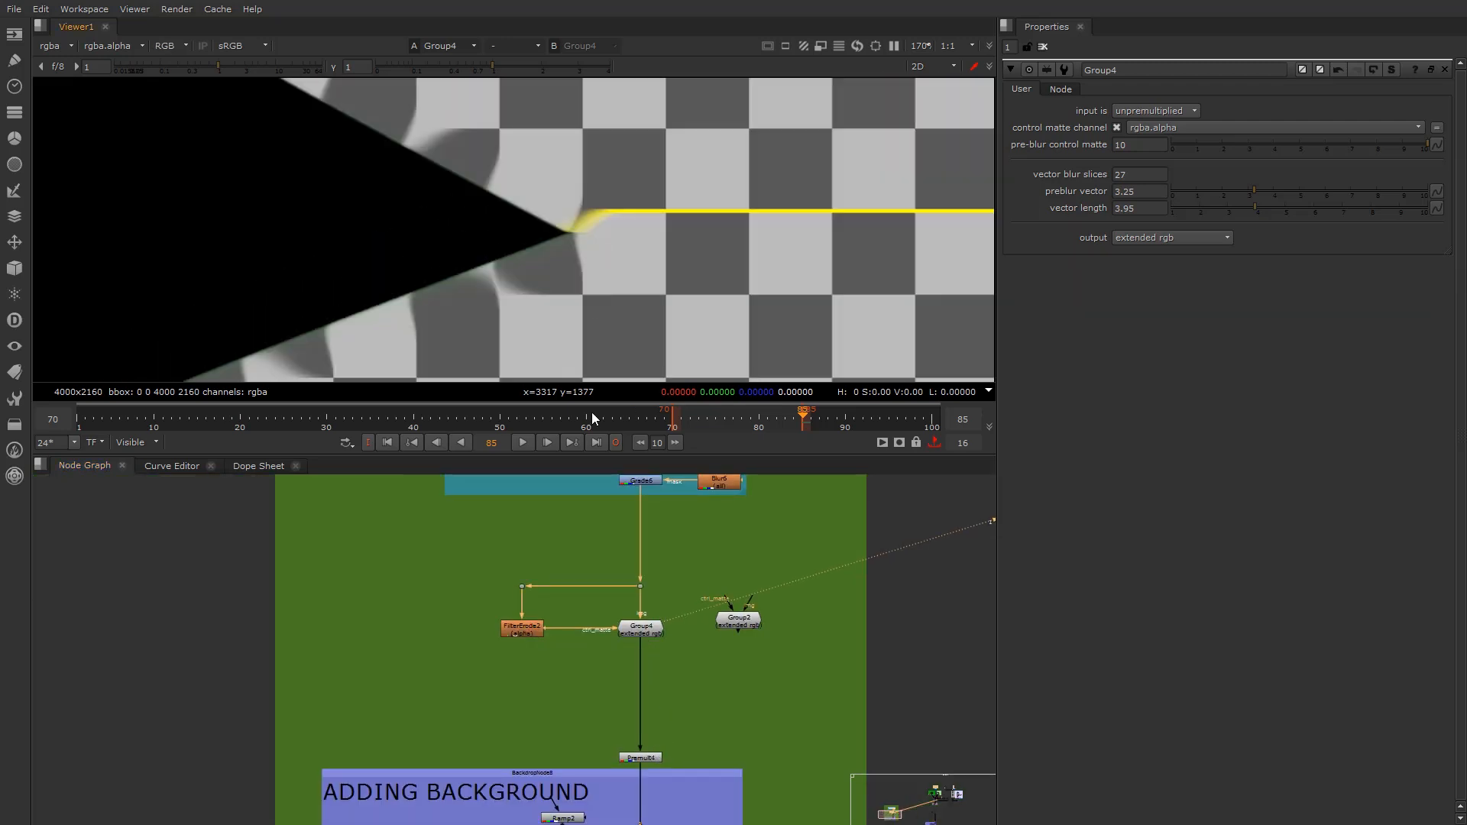
left_click(638, 757)
key("1")
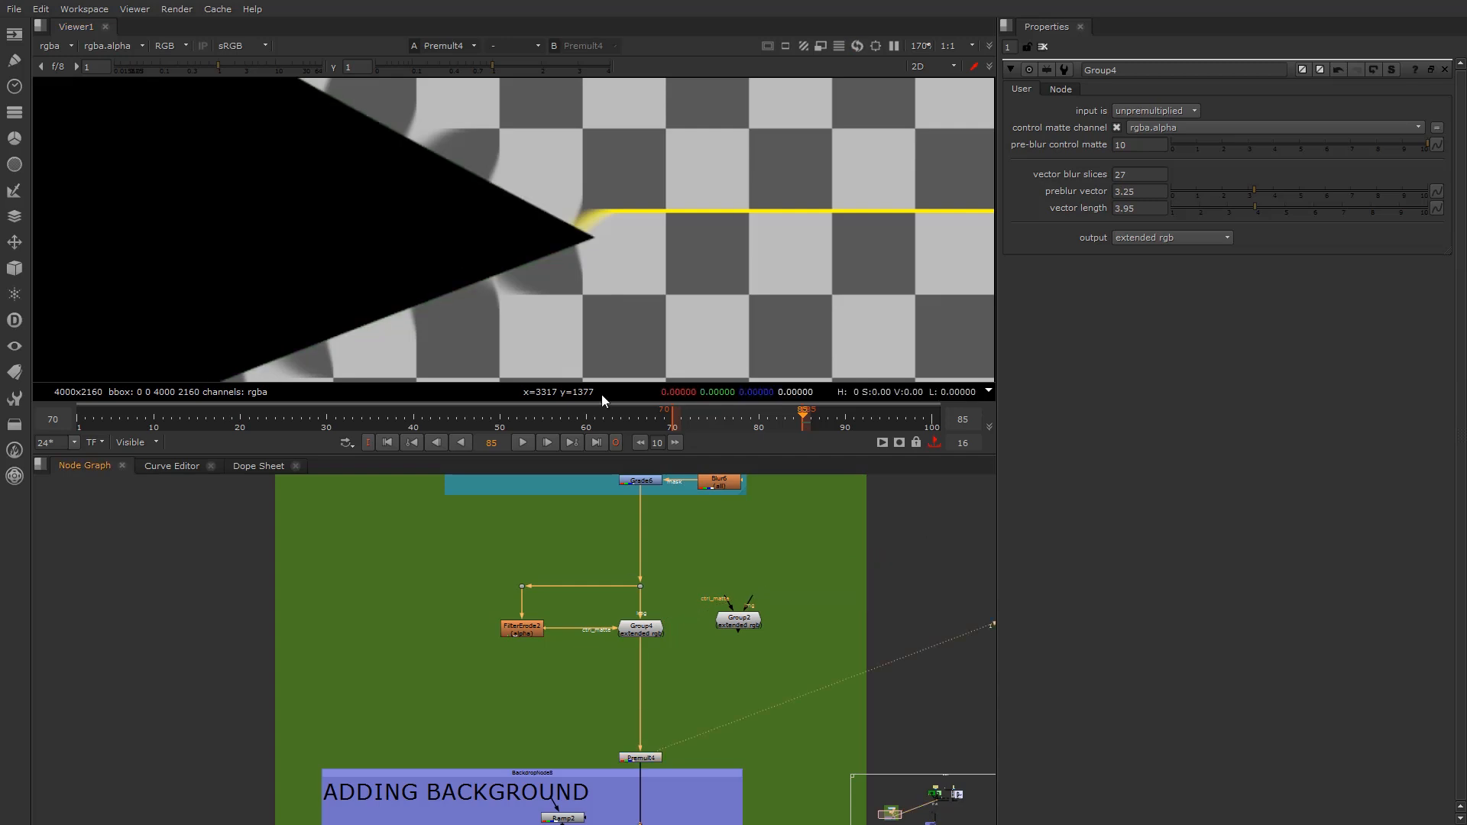
Switch the viewer back and forth between Grade6 and Premult4 to compare the original green fringe with the edge-extended result
key("1")
left_click(664, 714)
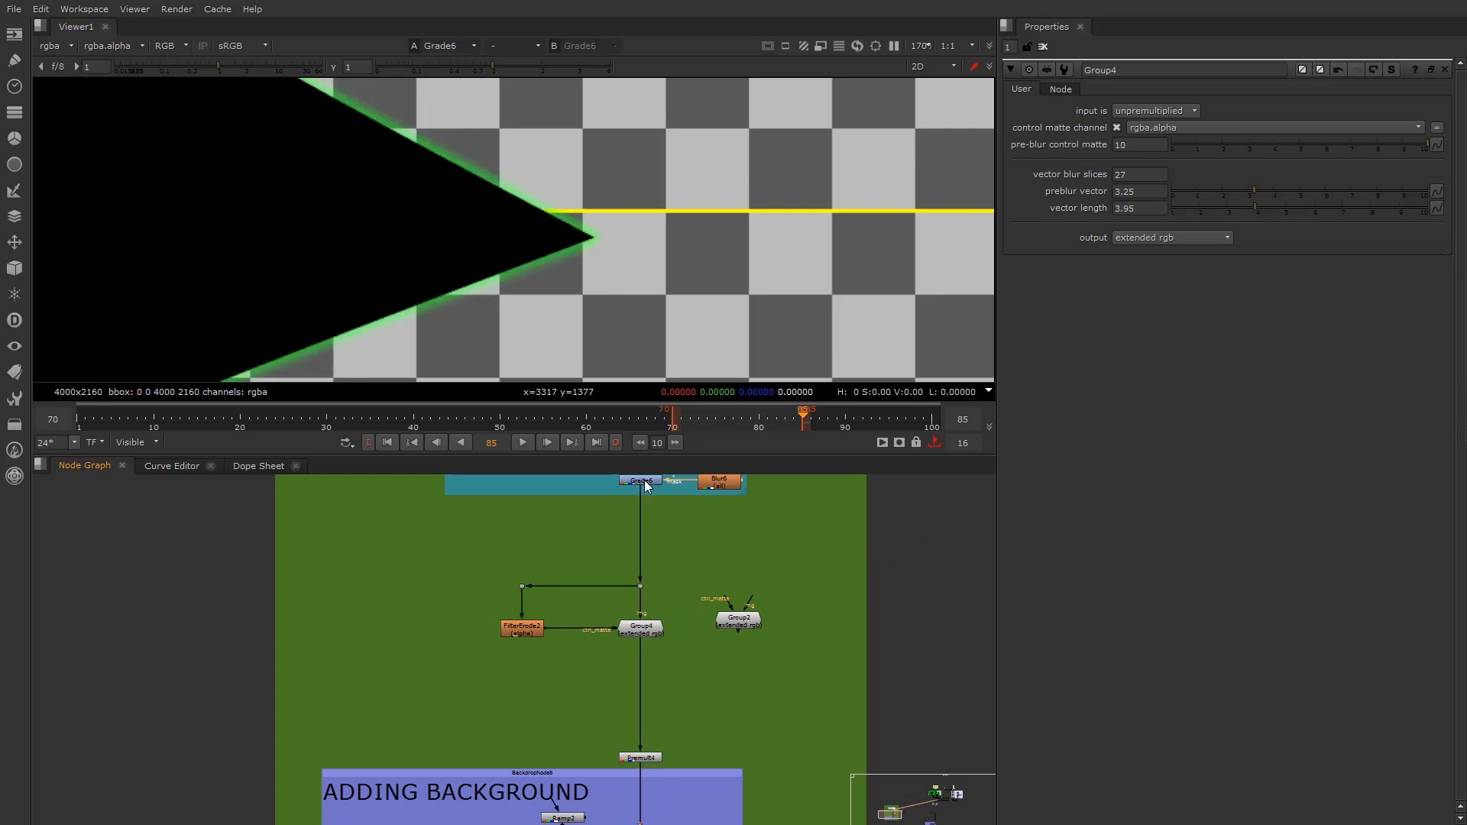
left_click(640, 756)
key("1")
key("1")
key("2")
key("1")
key("2")
key("1")
key("2")
key("1")
key("2")
key("1")
key("2")
key("1")
key("2")
key("1")
key("2")
key("1")
key("2")
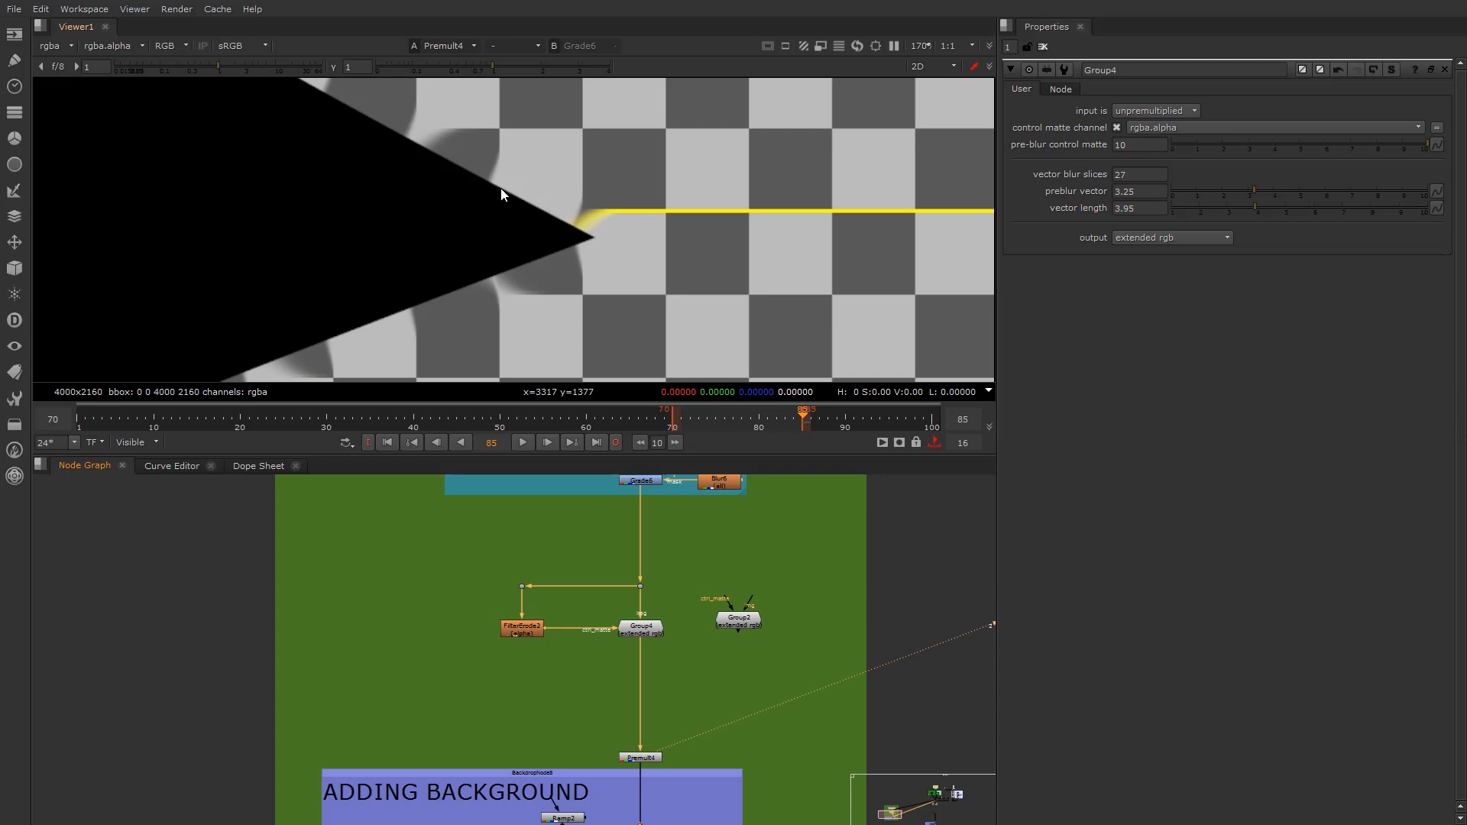
key("2")
key("1")
key("2")
key("1")
Display Group4 in the viewer and raise its vector length to 9.2
left_click(643, 633)
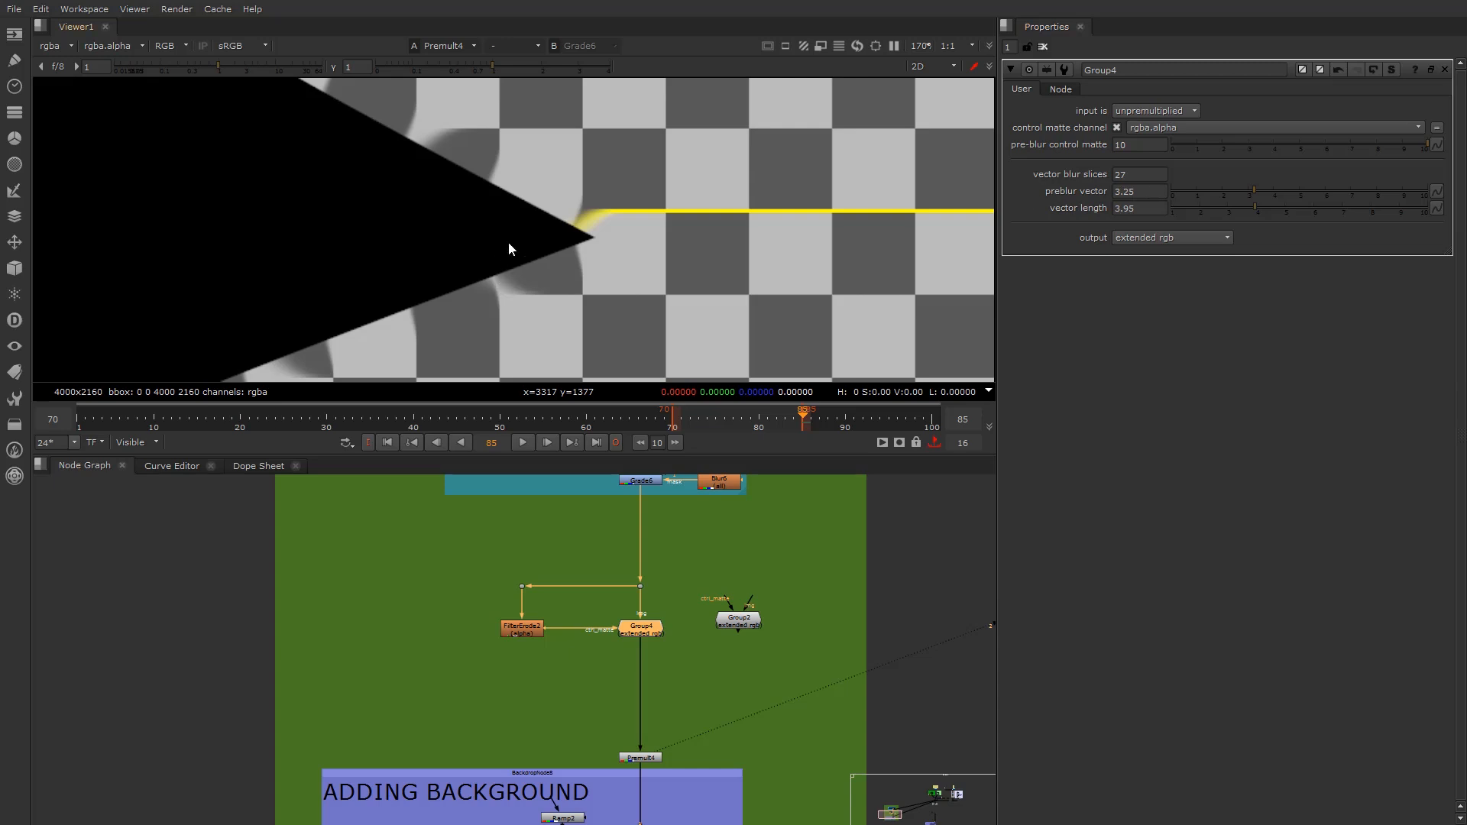
left_click_drag(1254, 208, 1295, 211)
left_click_drag(1295, 212, 1303, 204)
key("1")
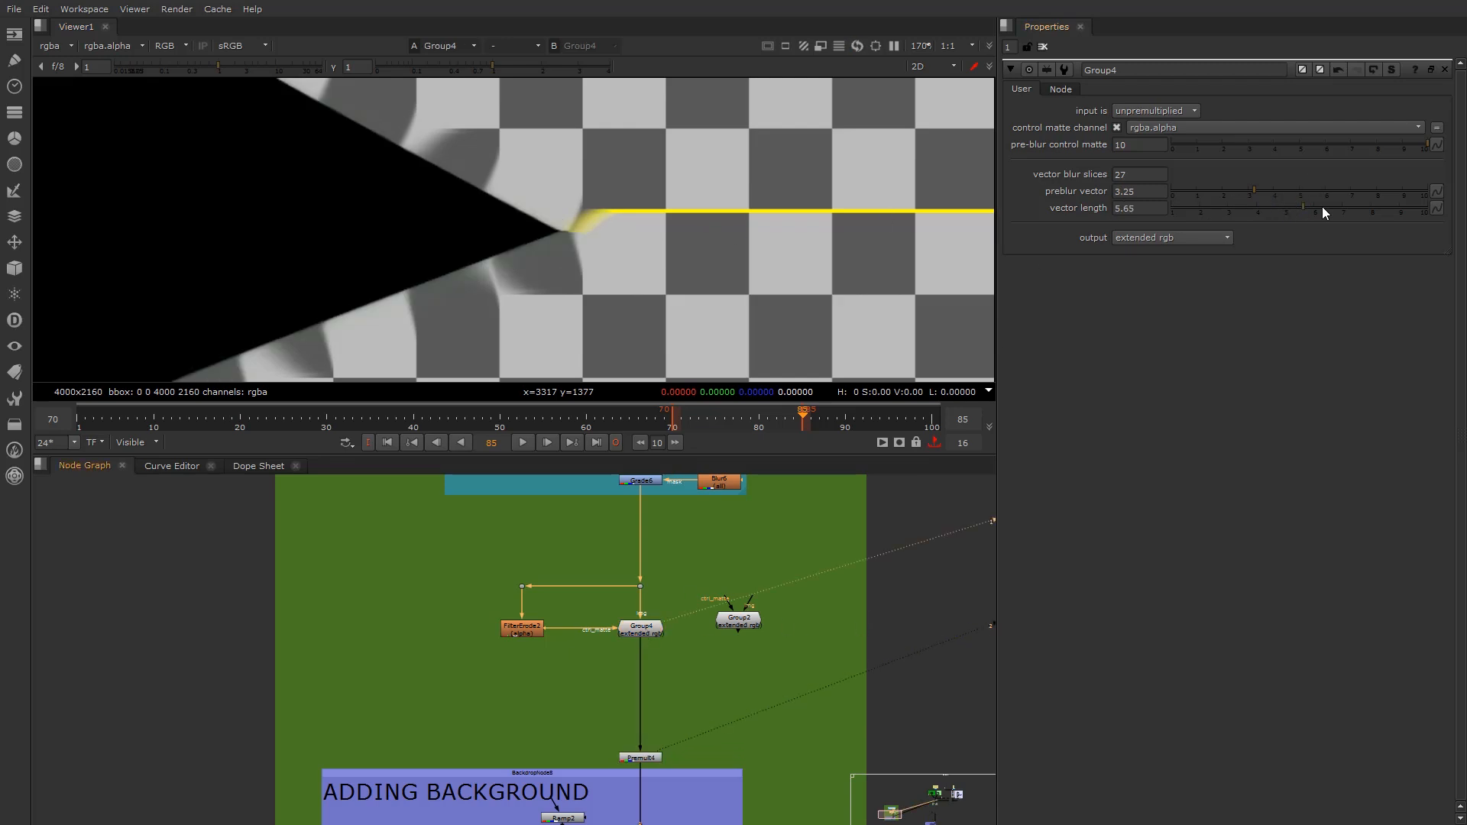
left_click(1405, 208)
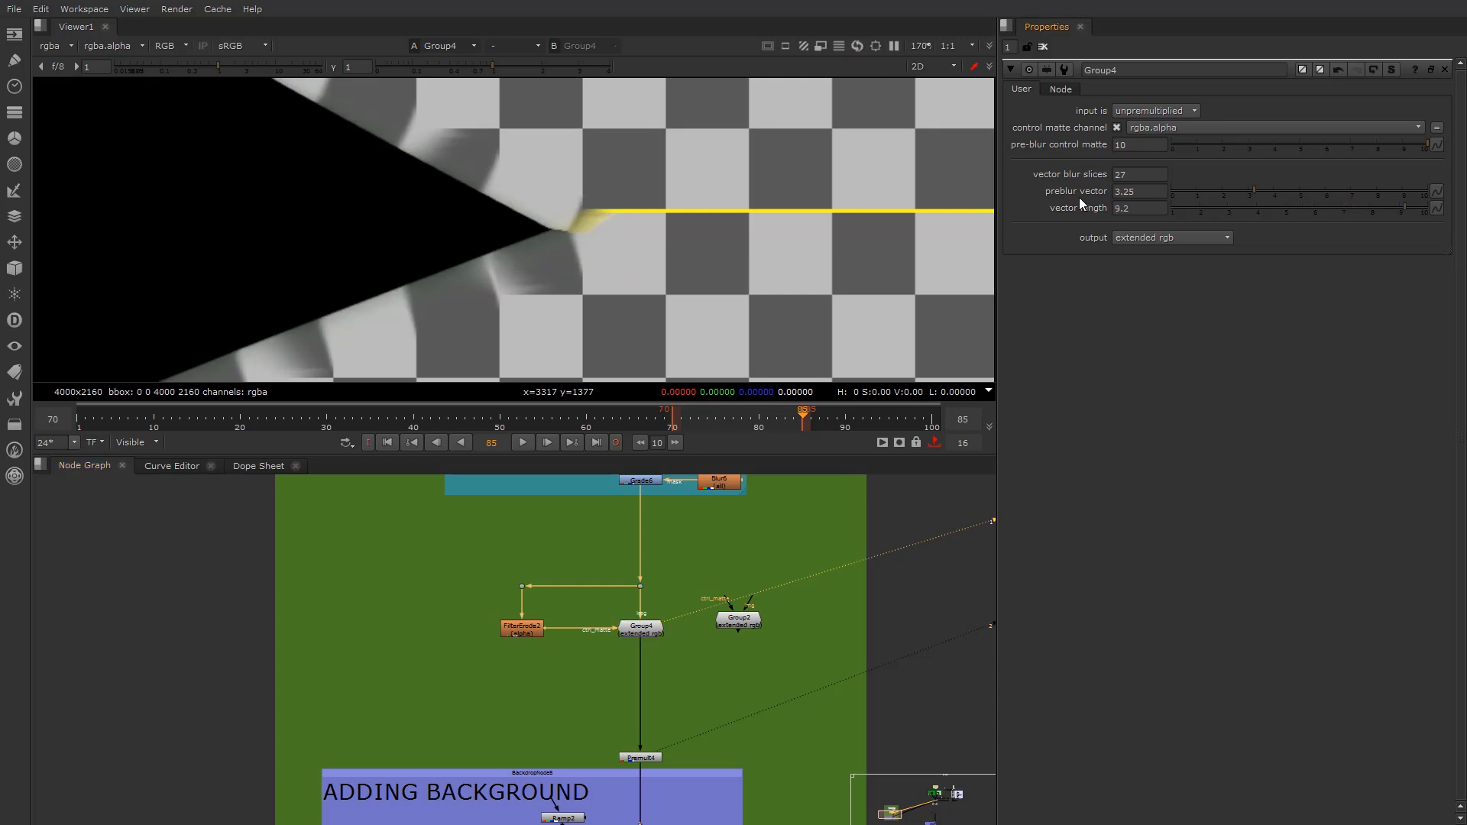
Set Group4's preblur vector to 5.5 and its pre-blur control matte to 8.25
left_click(1295, 185)
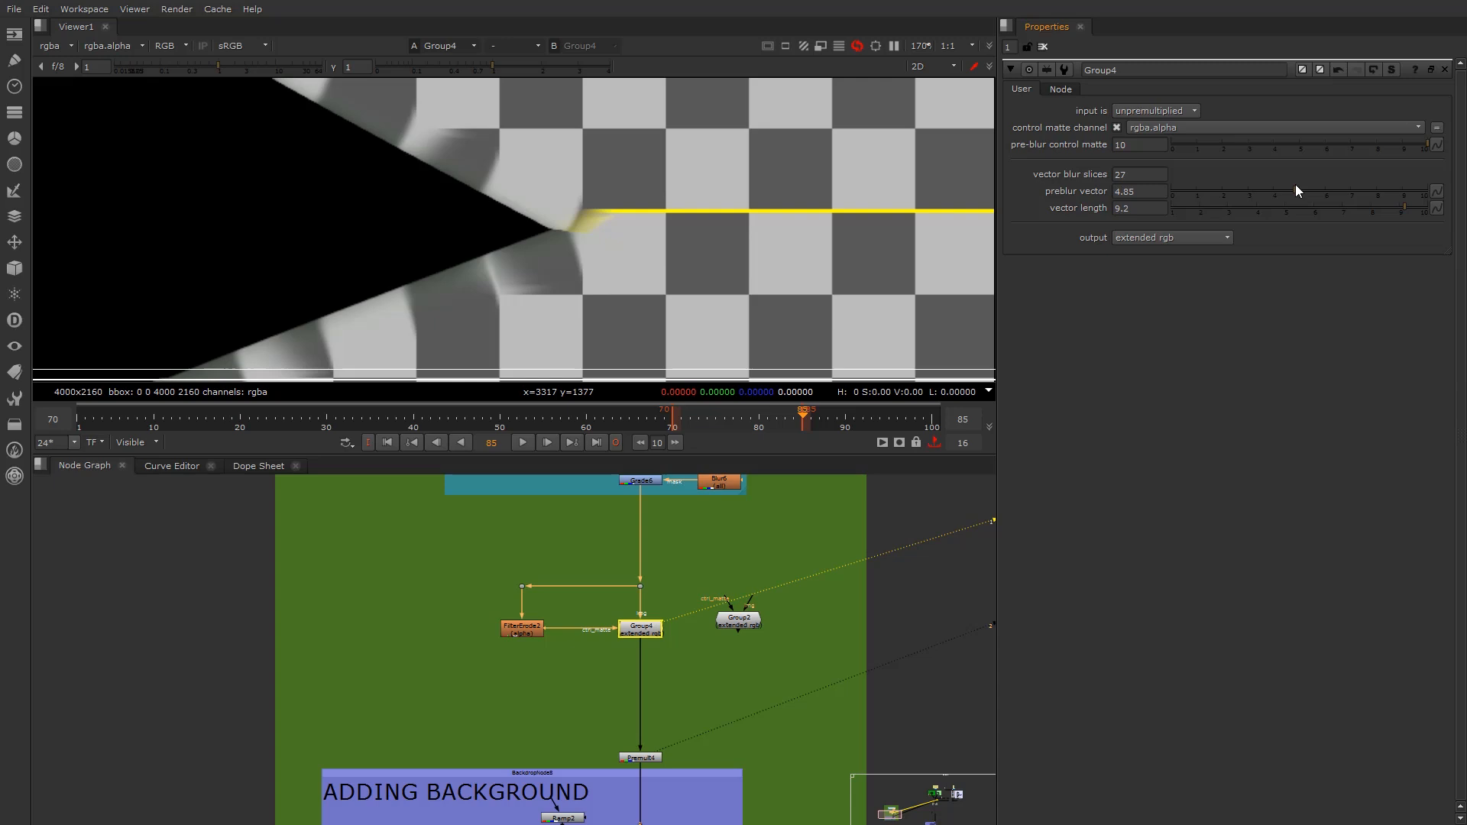
left_click(1309, 188)
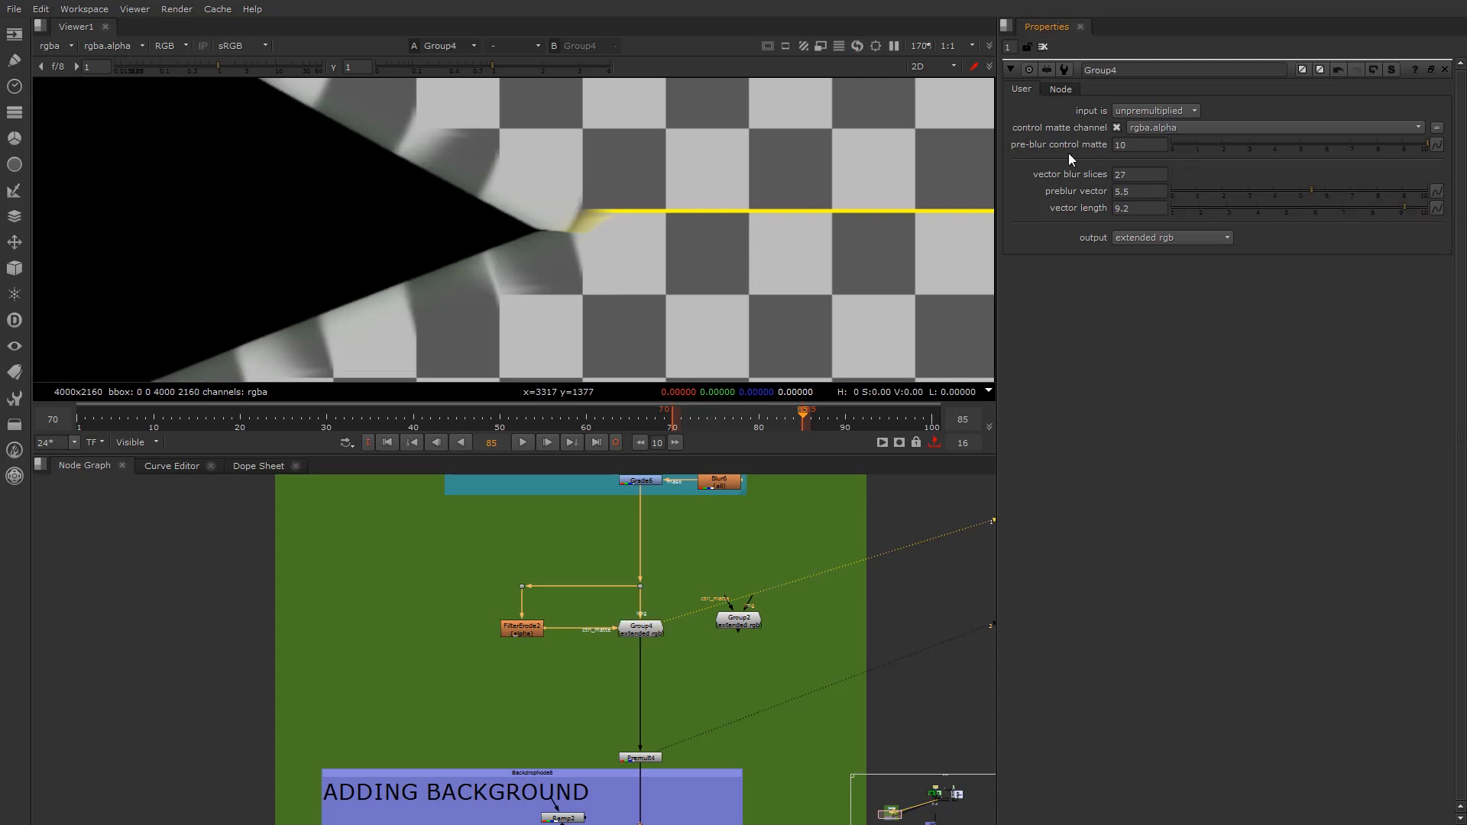
left_click(1241, 145)
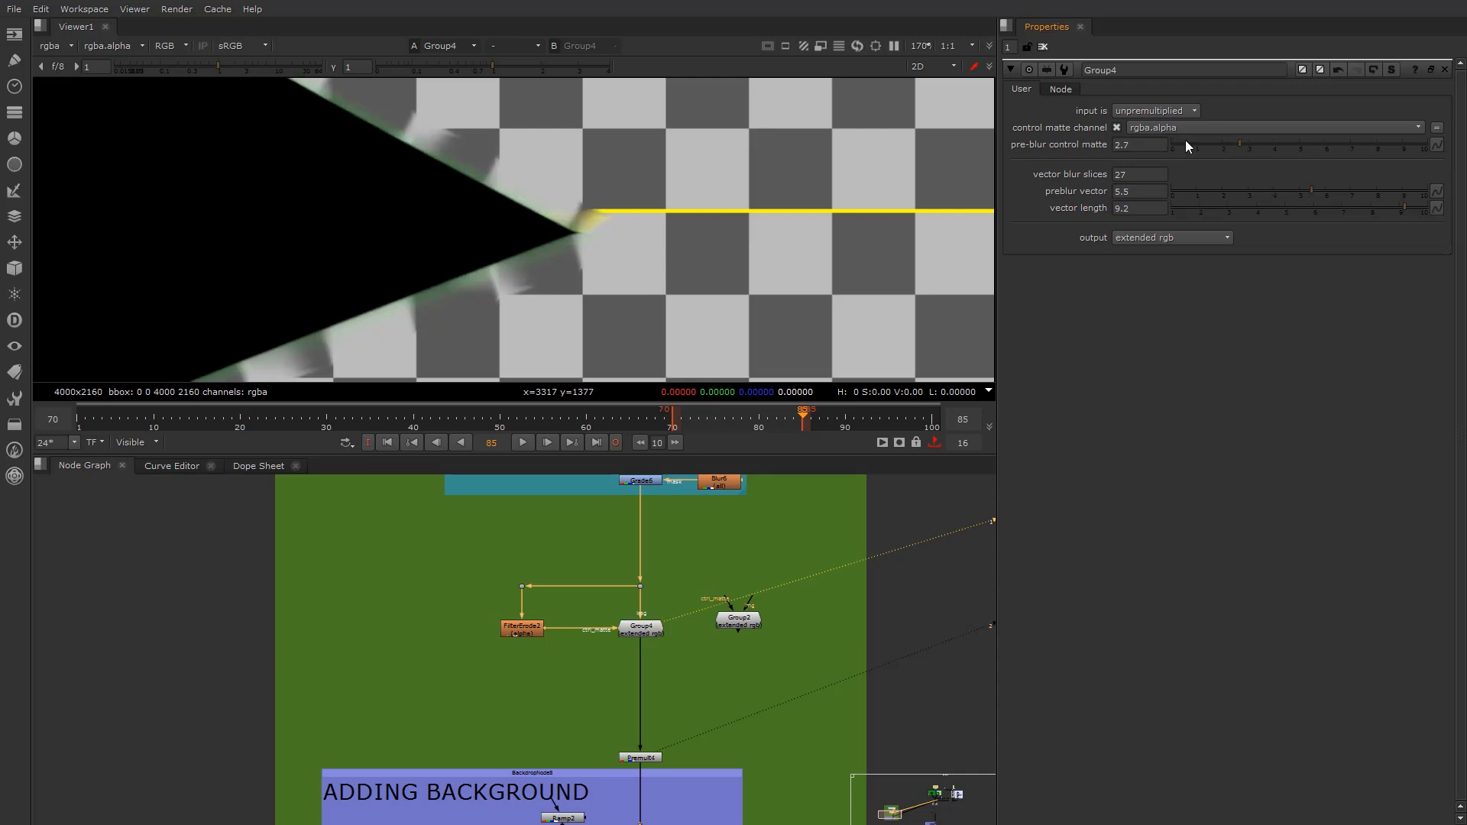
left_click_drag(1346, 141, 1383, 140)
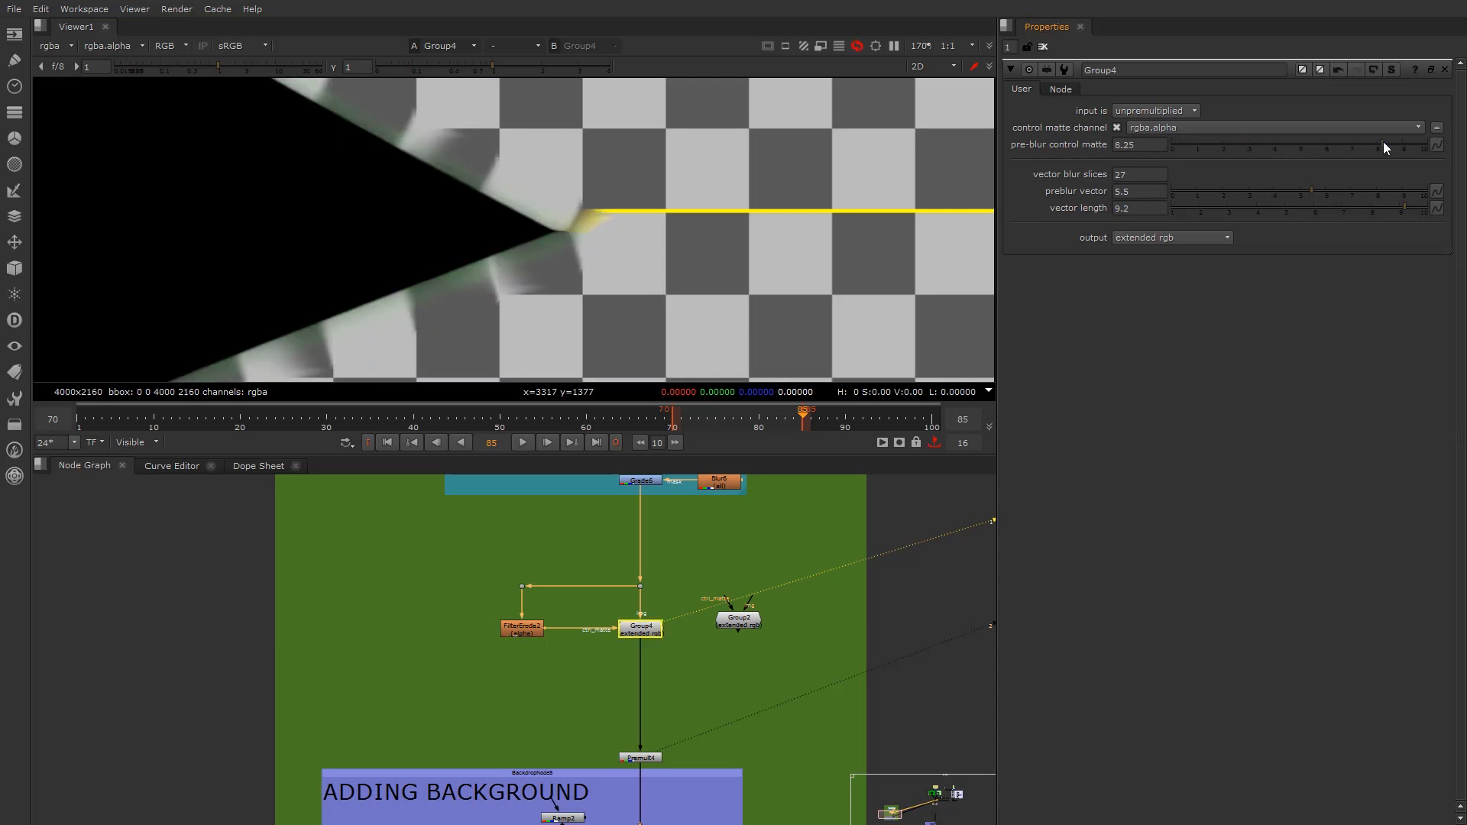
Try vector blur slices values of 1 and 5 on Group4 while watching the extended edge close up
scroll(463, 149, "up", 6)
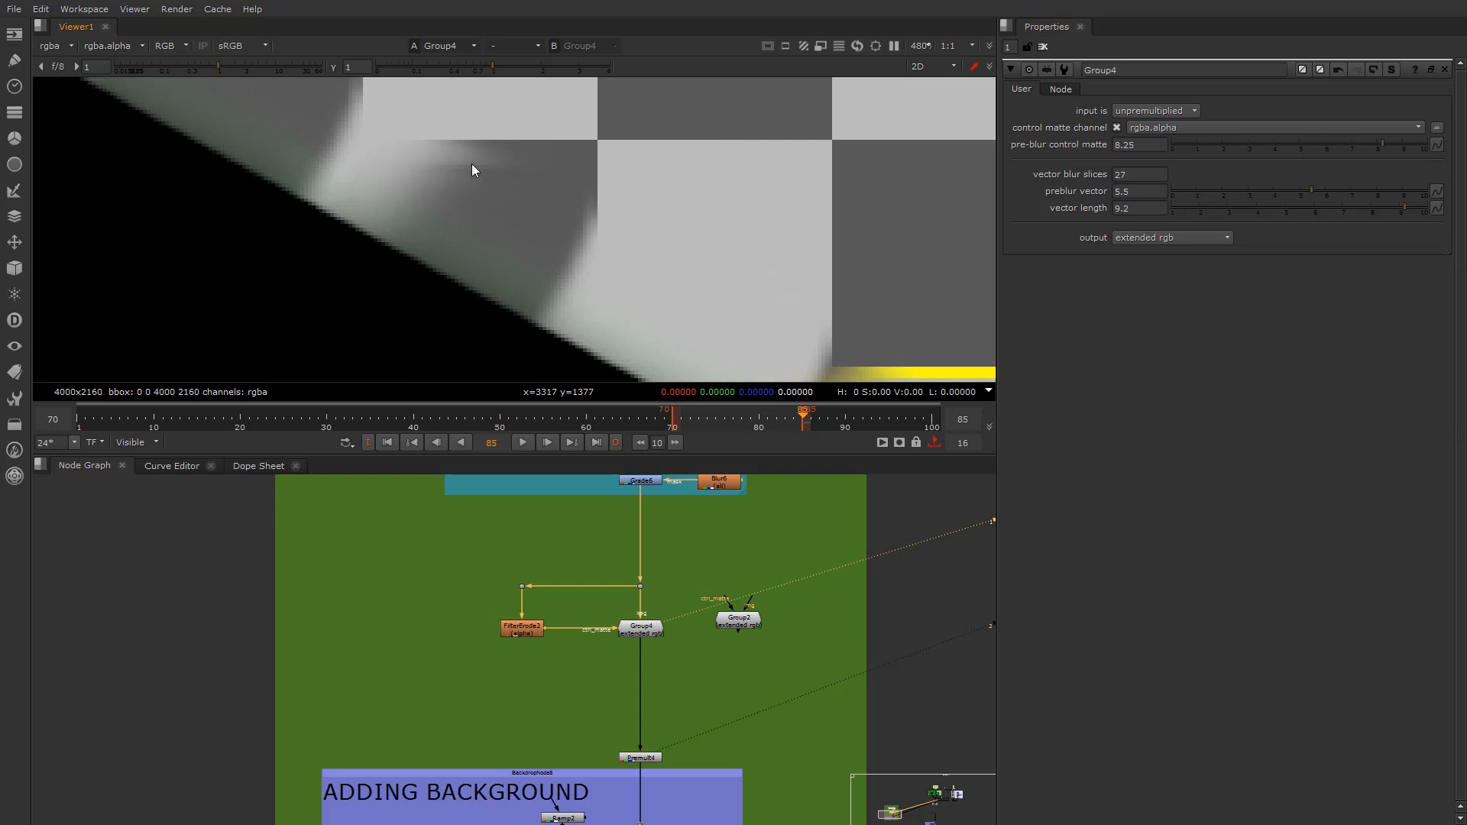
double_click(1125, 175)
type("1")
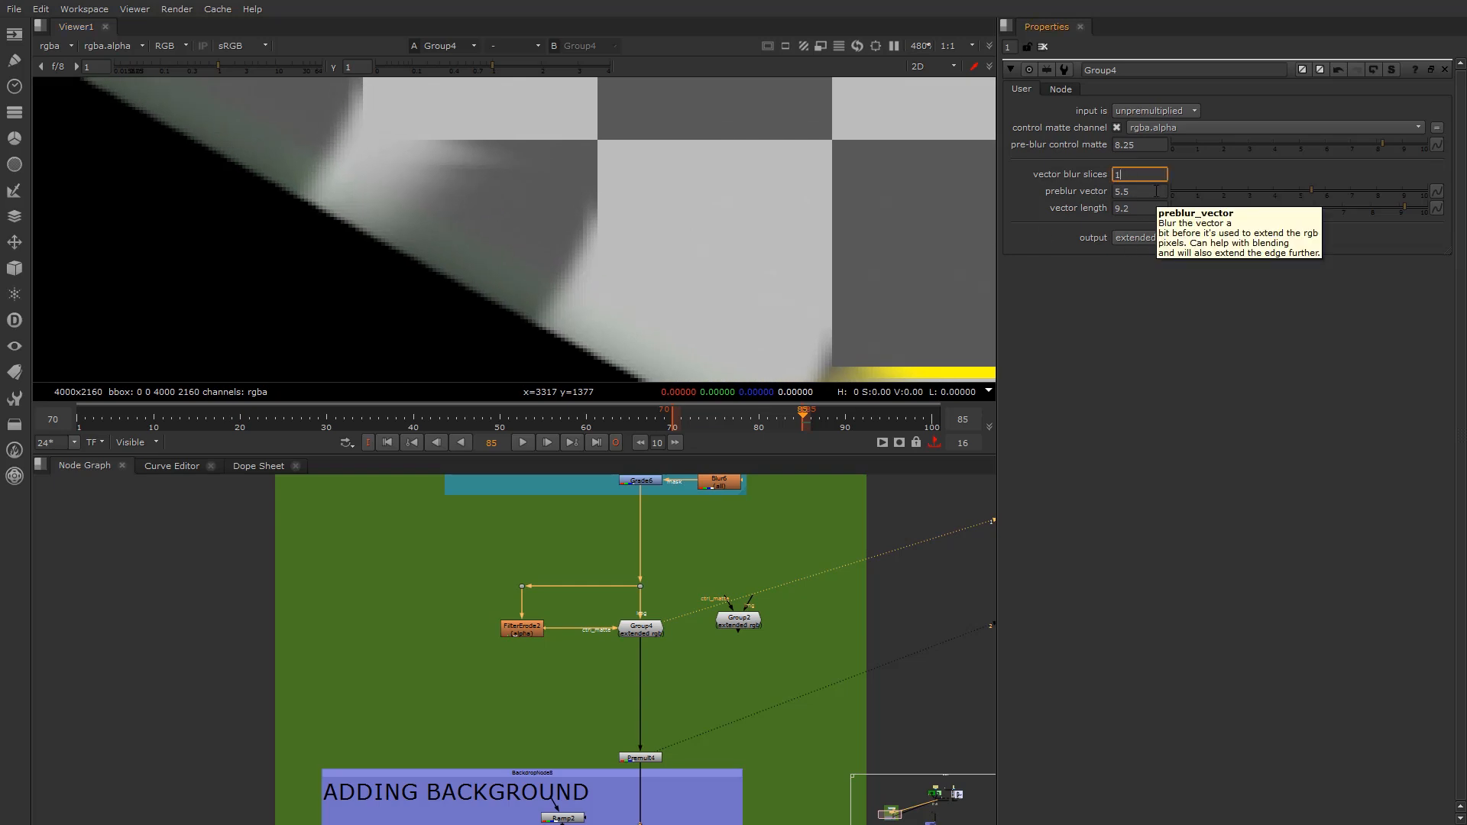
key("Return")
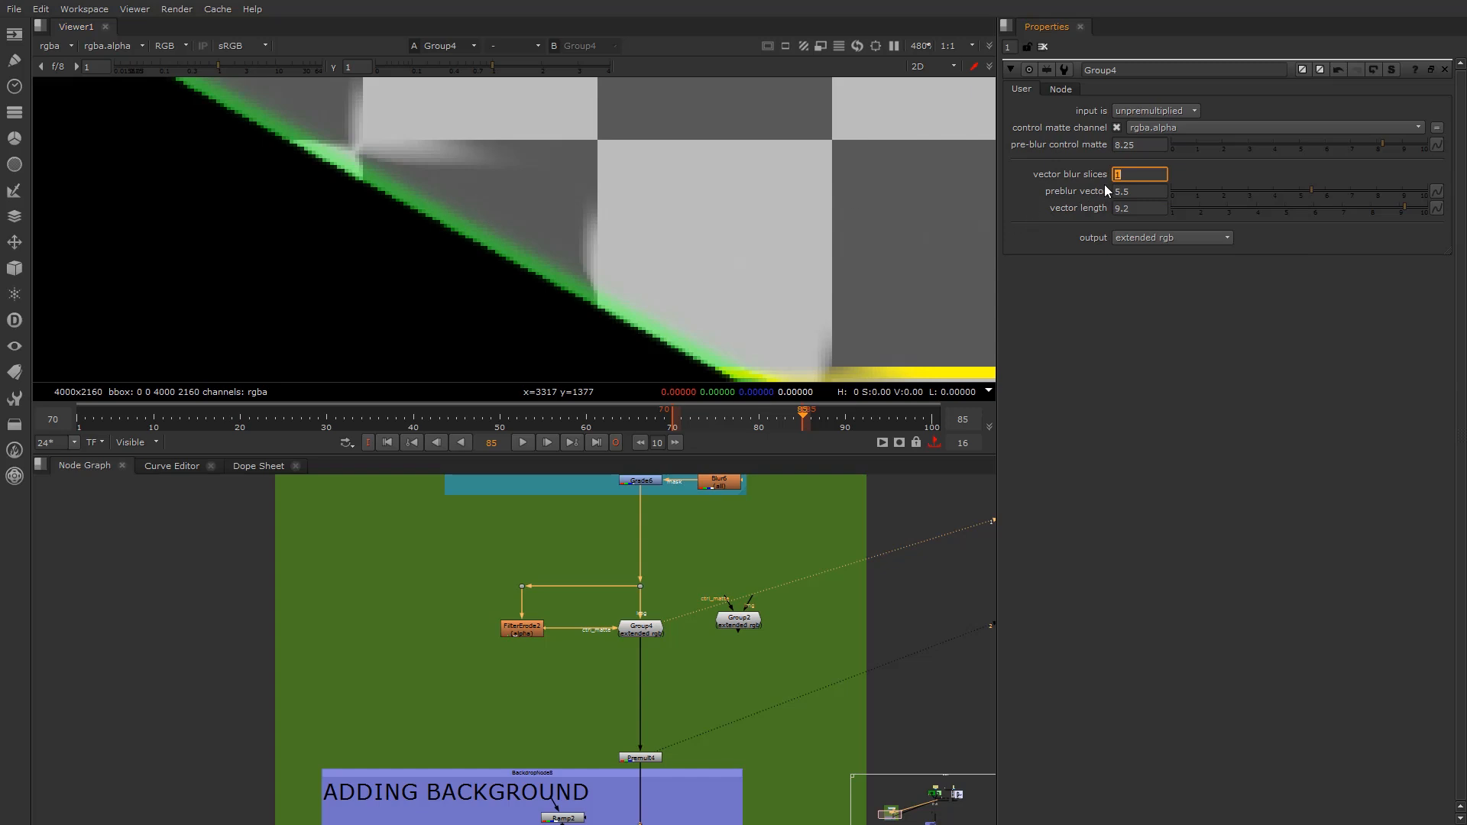
type("5")
key("Return")
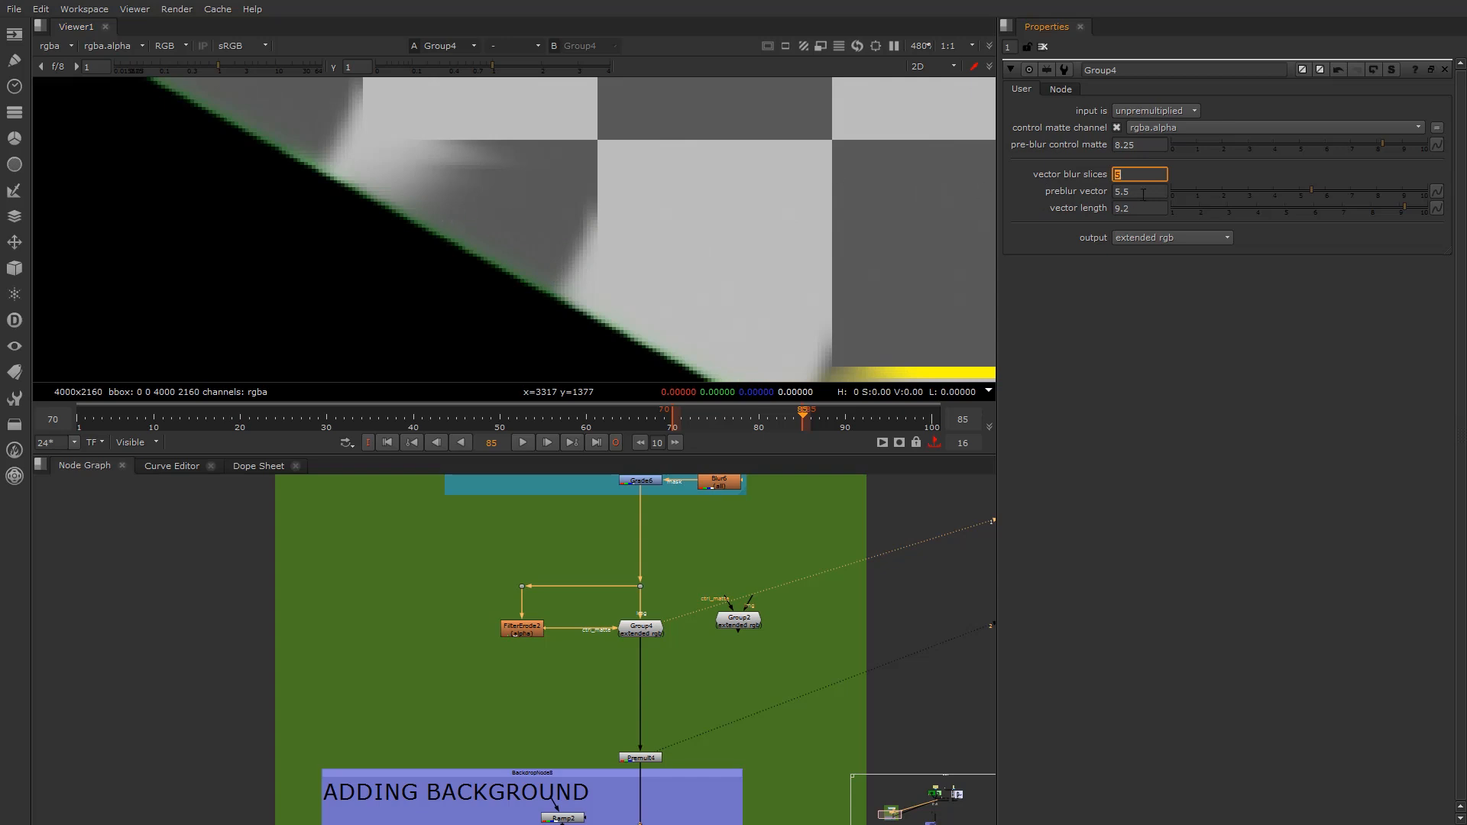
Step Group4's vector blur slices up and back down to 7, and set the vector length to 4.7
key("Up")
key("Up")
key("Up")
key("Up")
key("Up")
key("Up")
key("Up")
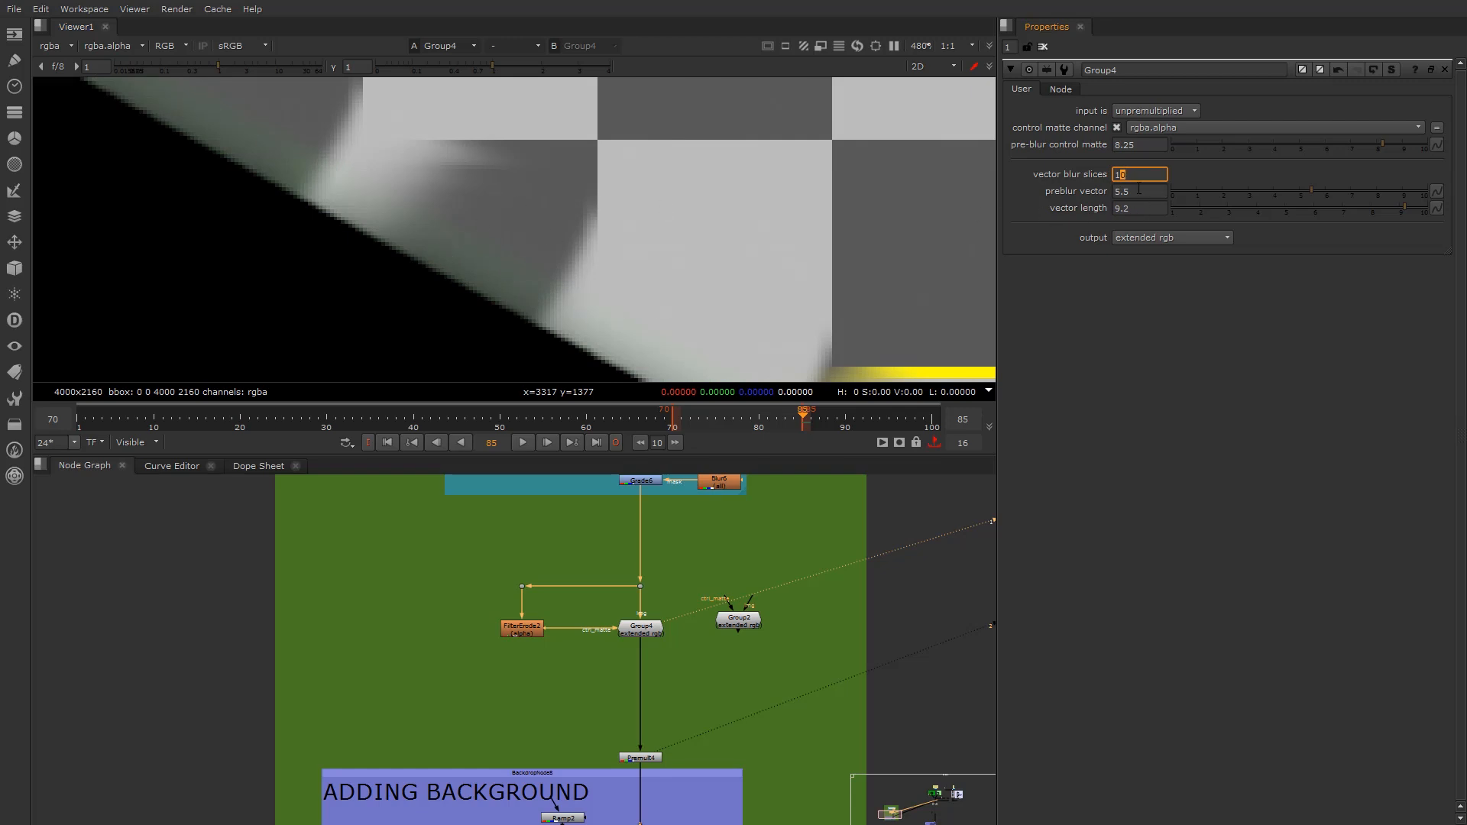
key("Down")
key("Down")
key("Down")
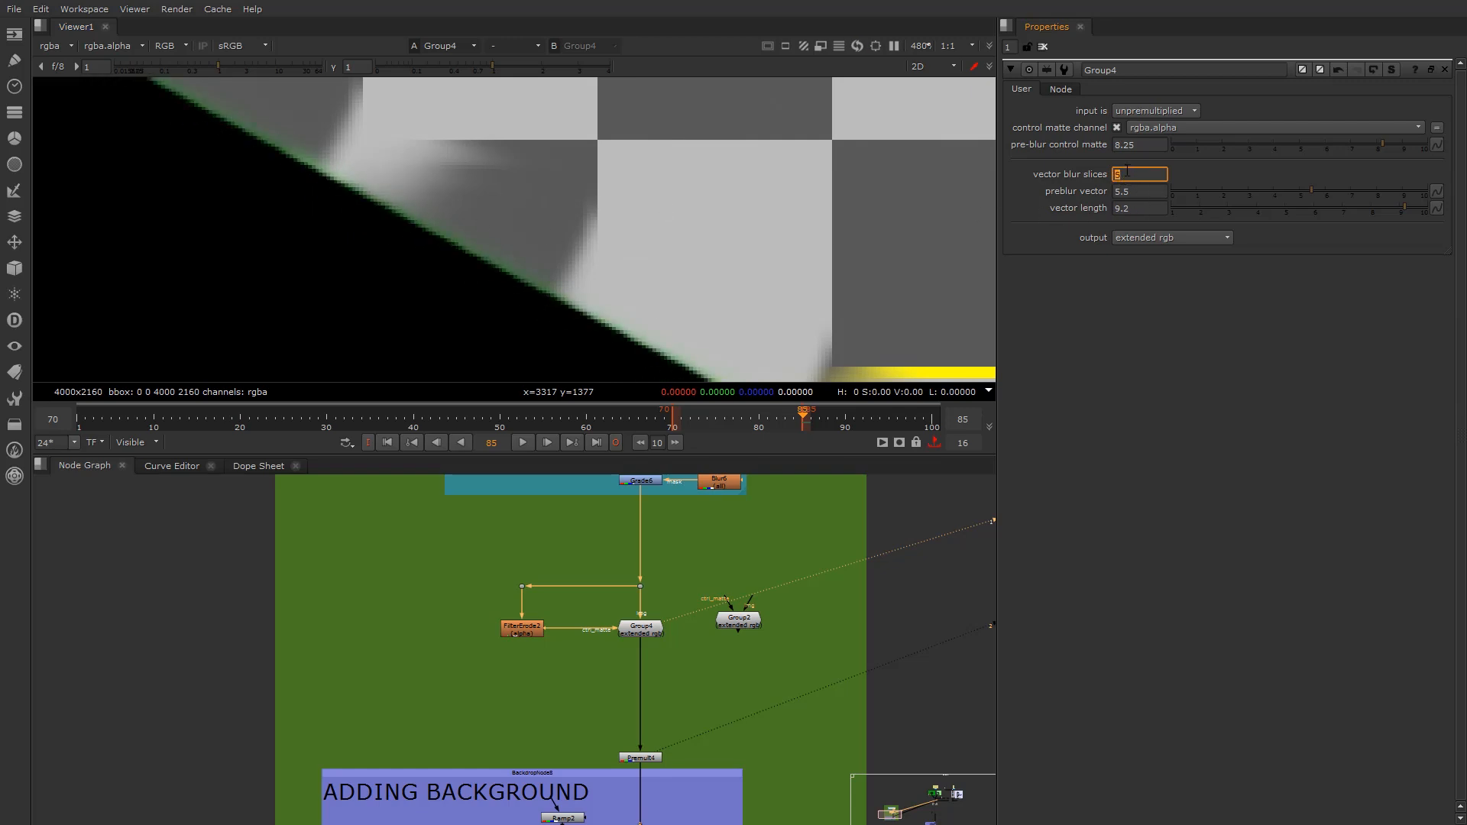
left_click(1330, 206)
left_click_drag(1317, 210, 1277, 209)
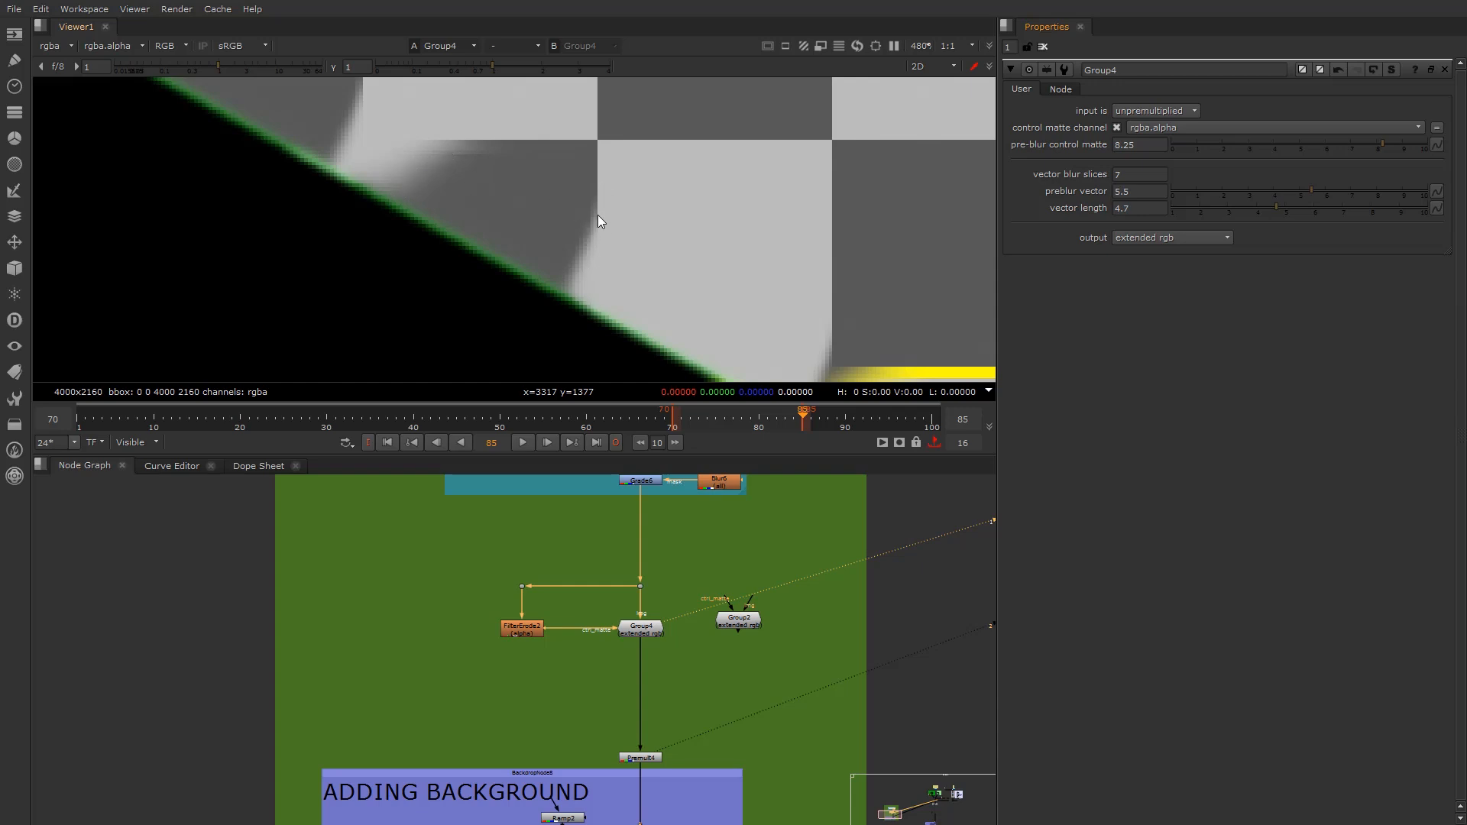
Review Group4's extended rgb and vectors output options, keeping extended rgb, and return to the nodes around Group4 and Premult4
left_click(1116, 241)
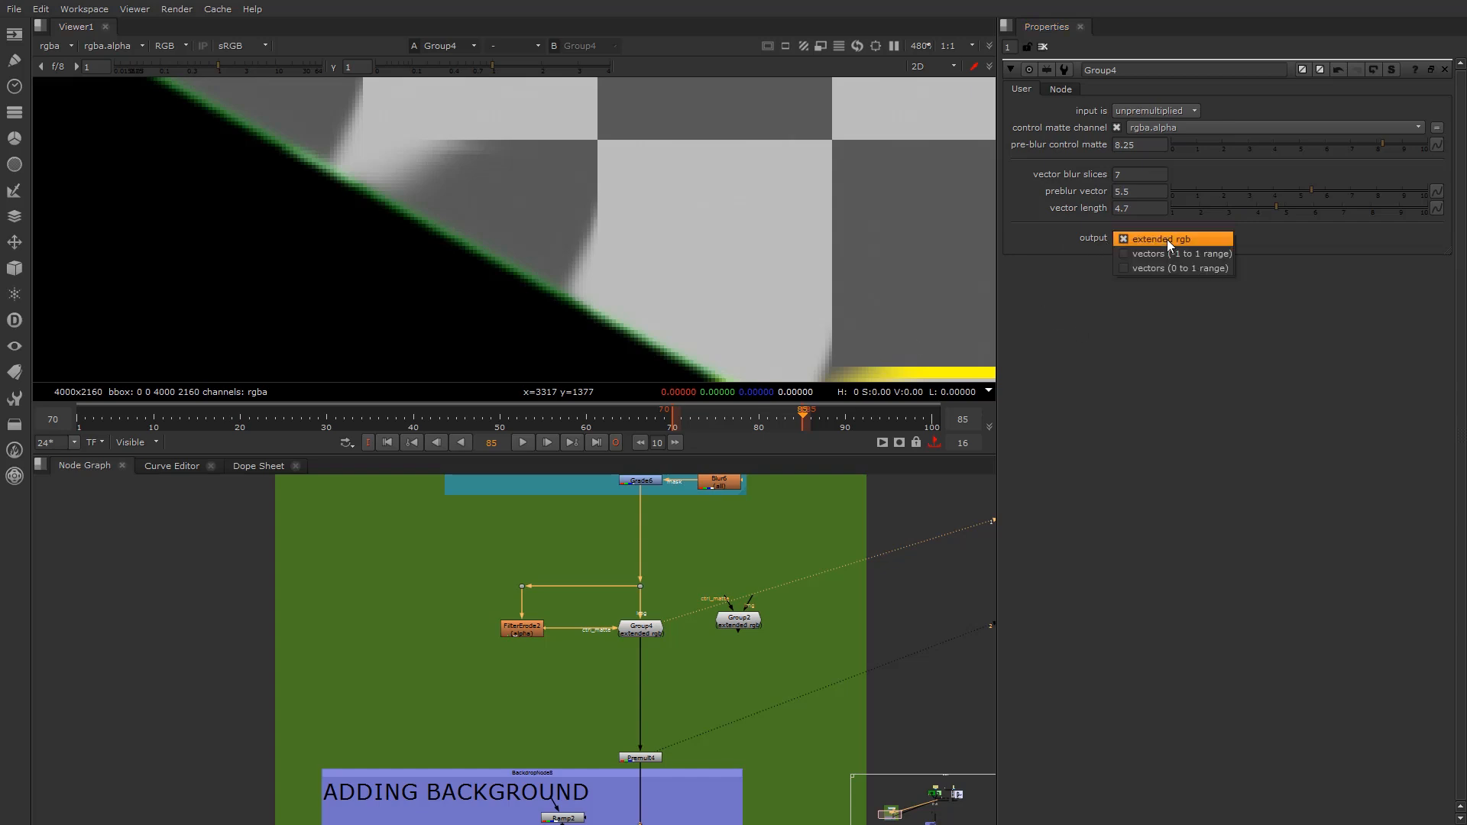
left_click(1272, 233)
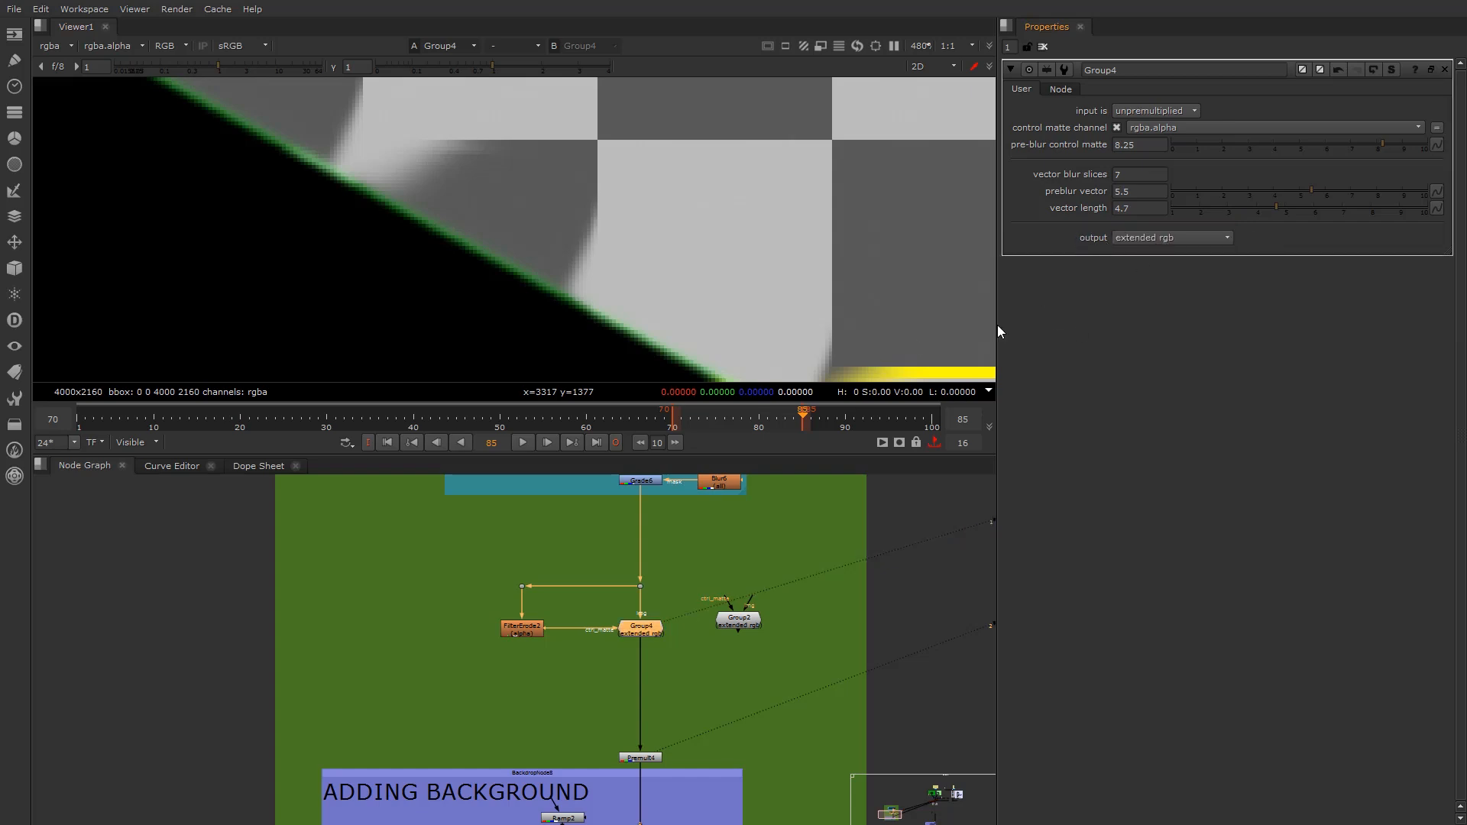
scroll(633, 617, "down", 3)
left_click(1144, 237)
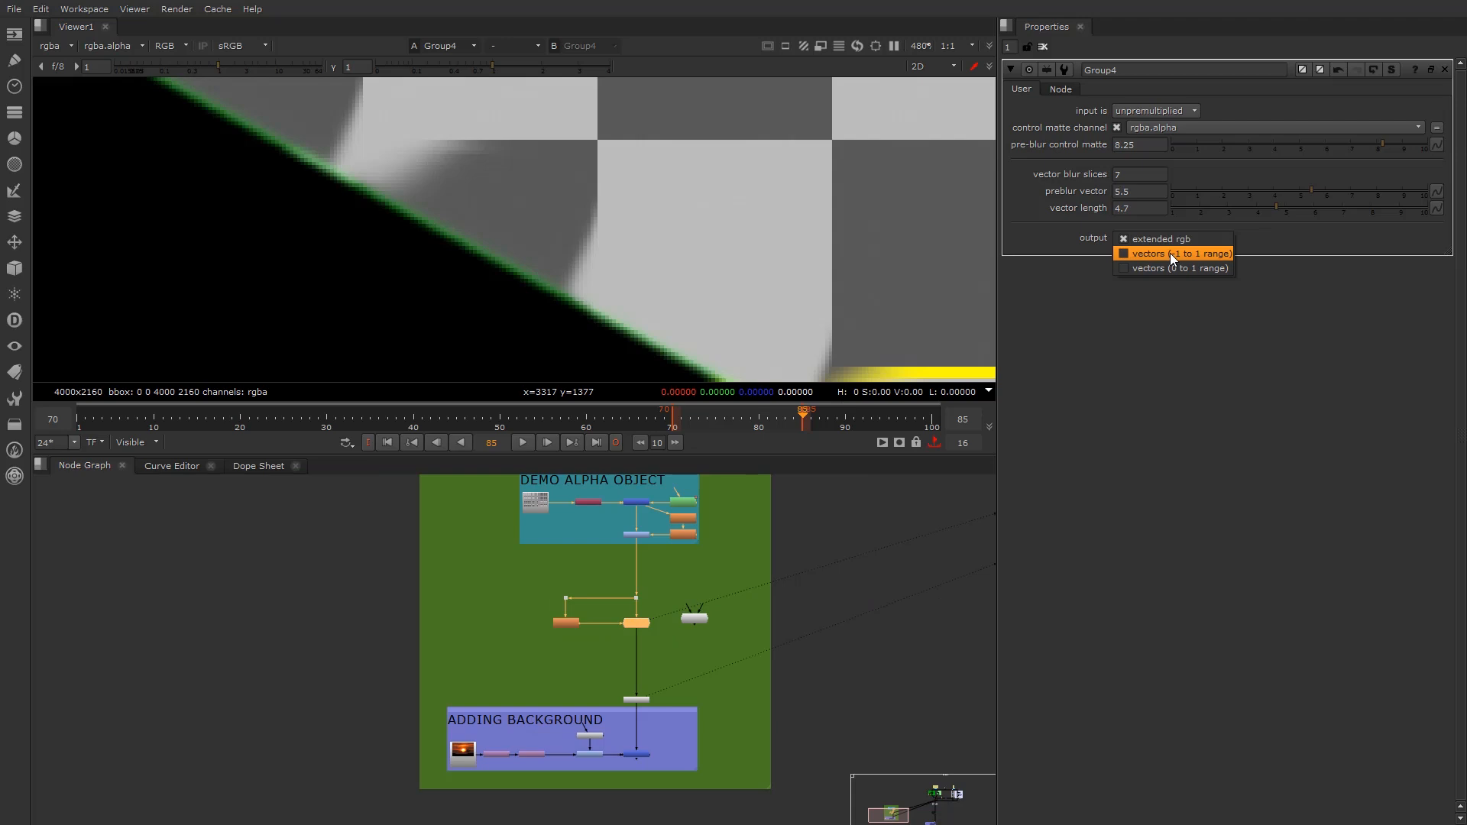
left_click(1157, 240)
scroll(643, 632, "up", 4)
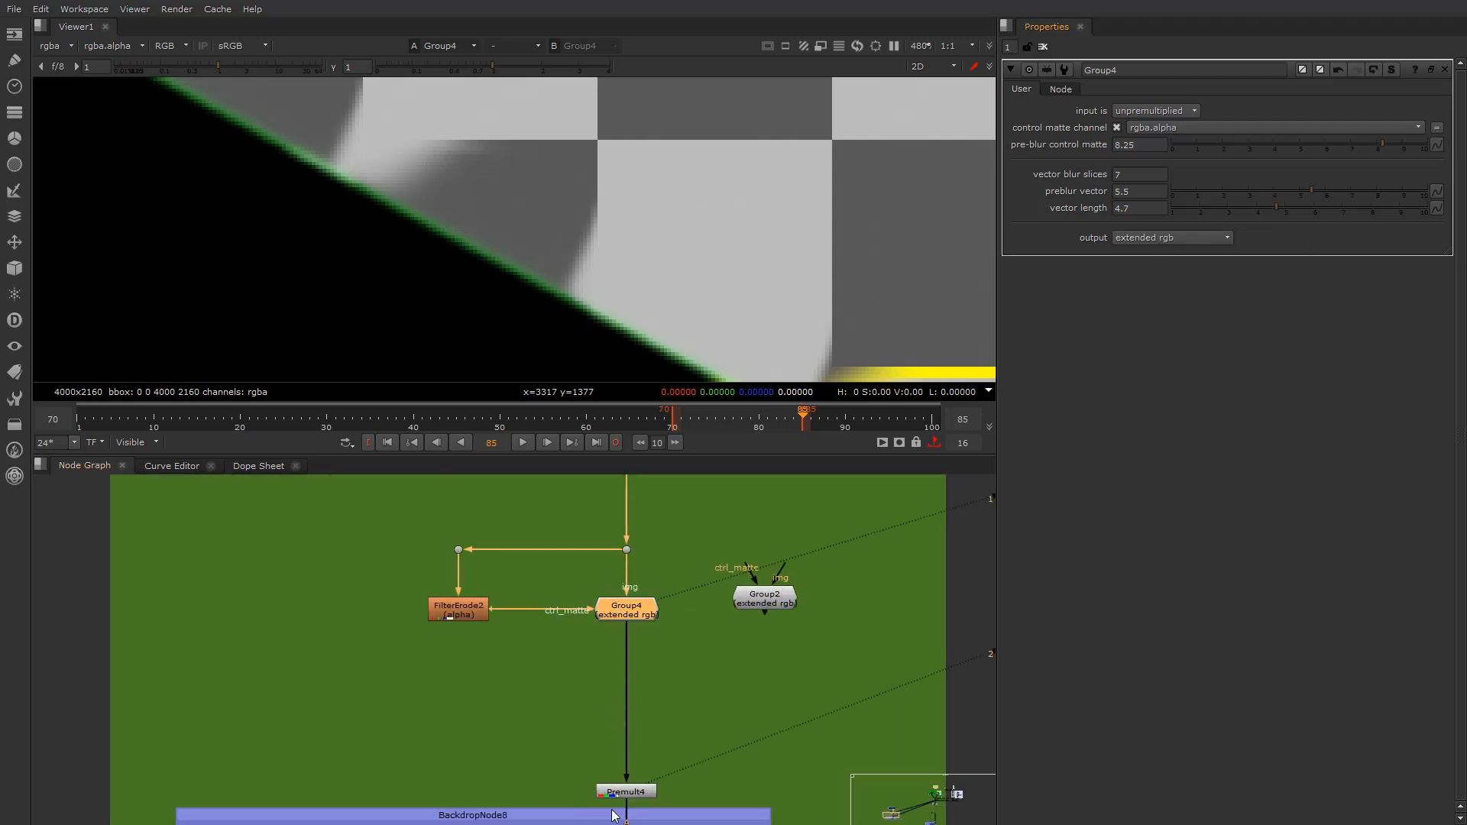
middle_click_drag(643, 751, 646, 690)
left_click(635, 564)
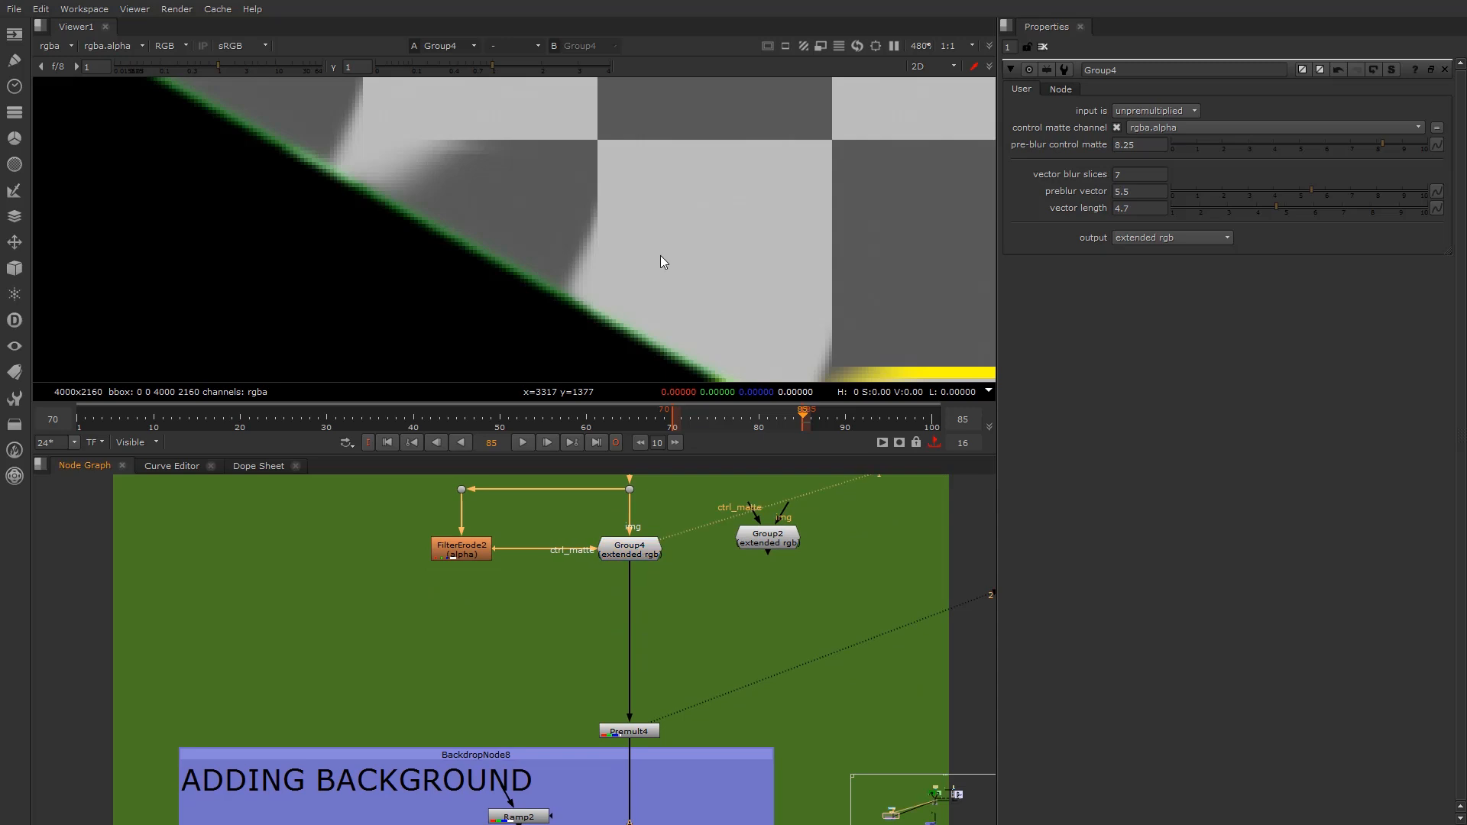
Compare Group4's extended colour with its alpha channel along the notch edges of the checkerboard object
scroll(686, 182, "down", 5)
scroll(680, 203, "down", 5)
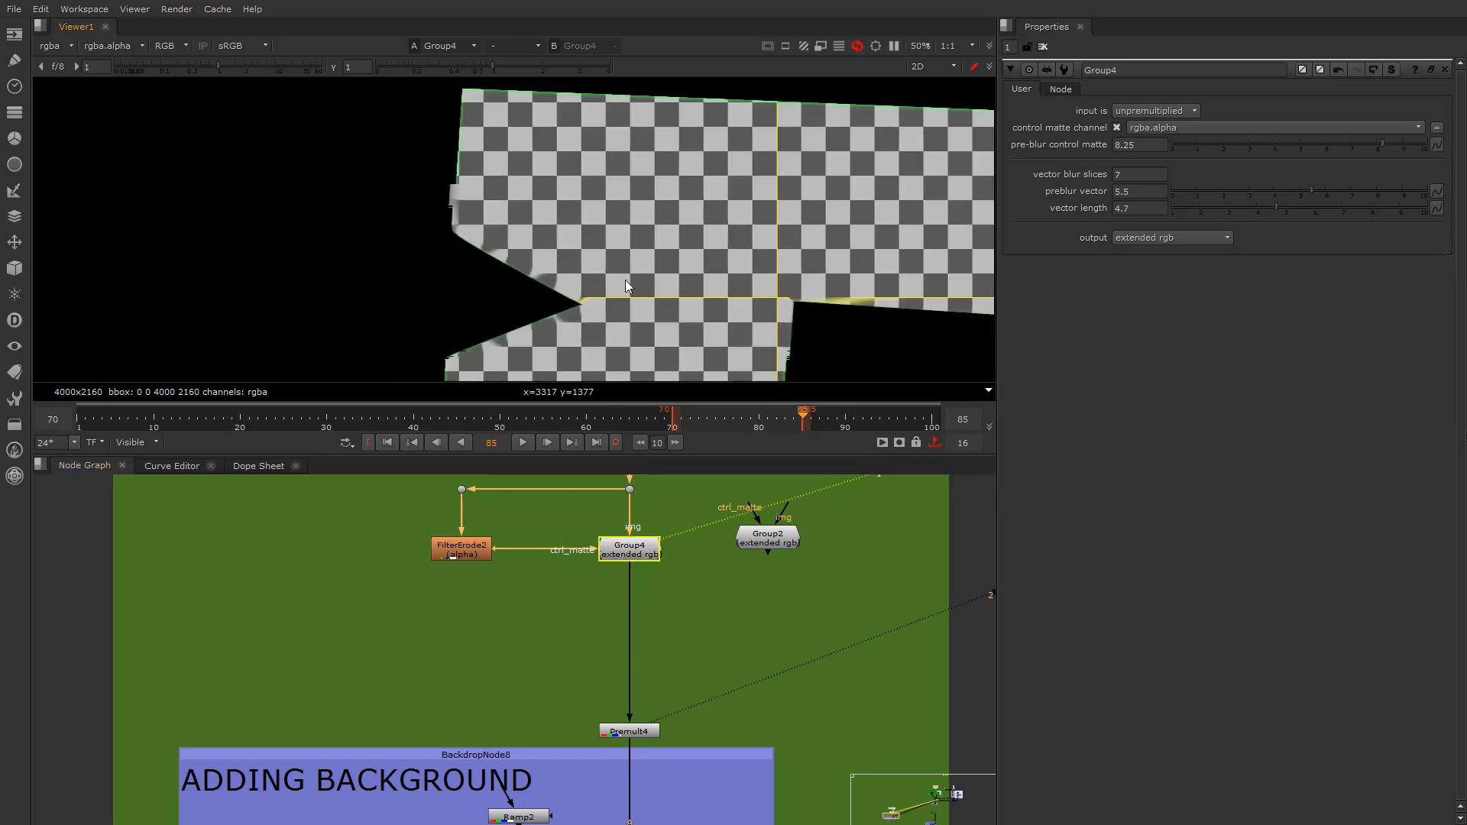
key("a")
key("a")
key("a")
key("a")
key("a")
scroll(467, 314, "up", 8)
key("a")
key("a")
key("a")
scroll(501, 297, "up", 3)
key("a")
key("a")
key("a")
key("a")
key("a")
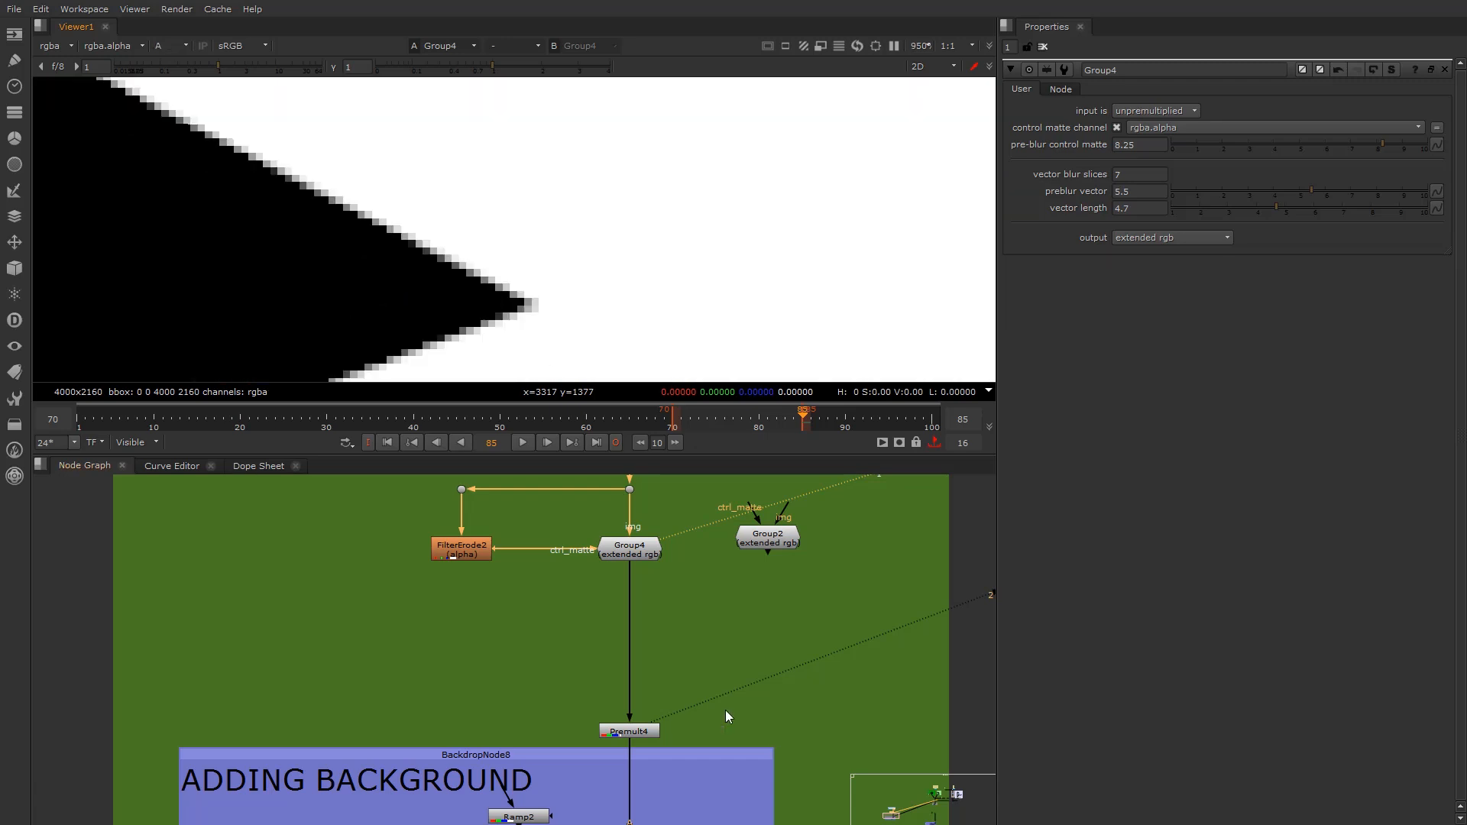
View the Premult4 output and inspect the extended edges from the notch along the underside to the far corner
left_click(629, 731)
key("1")
key("a")
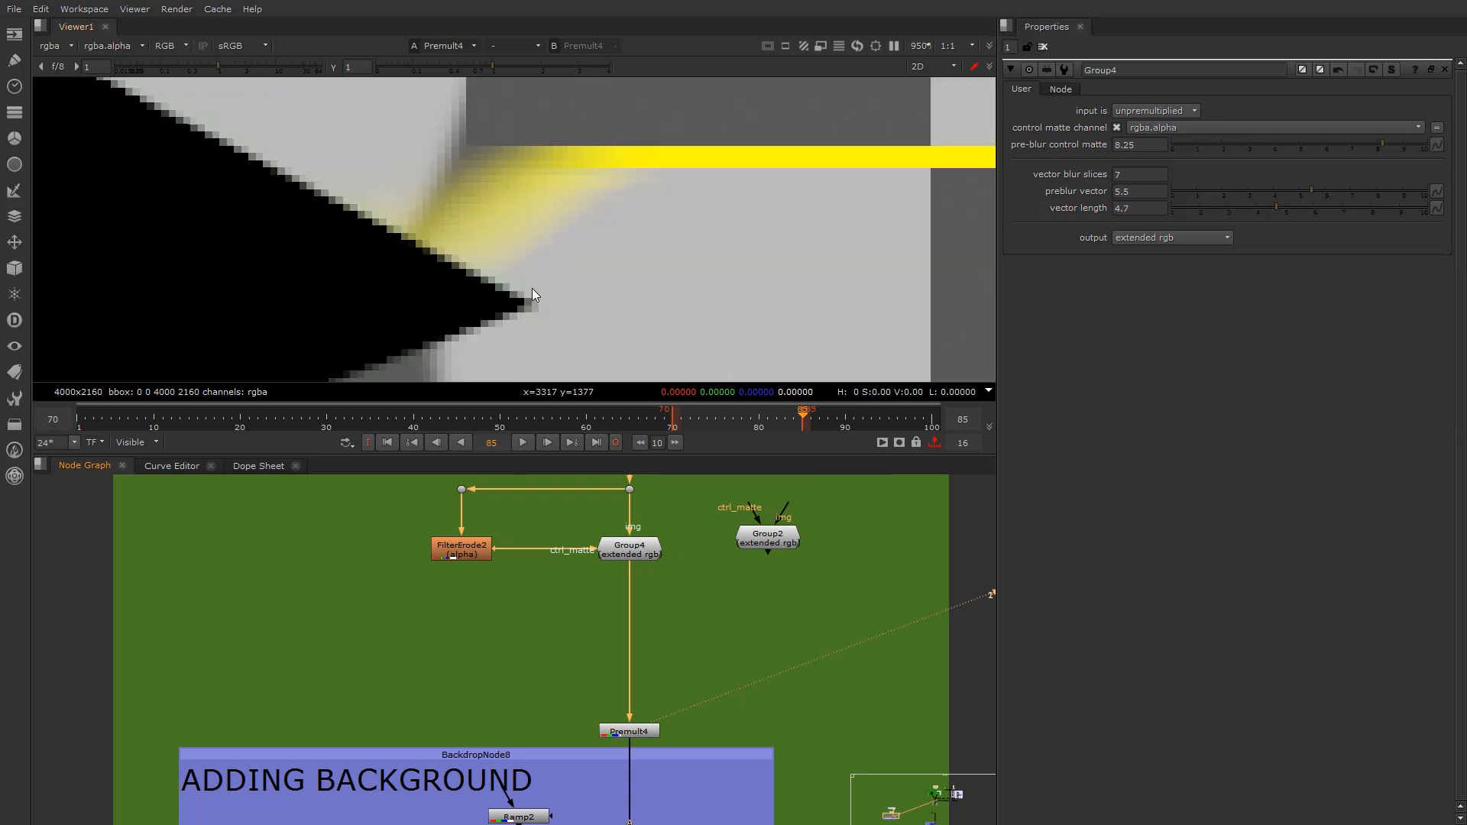
scroll(498, 281, "down", 6)
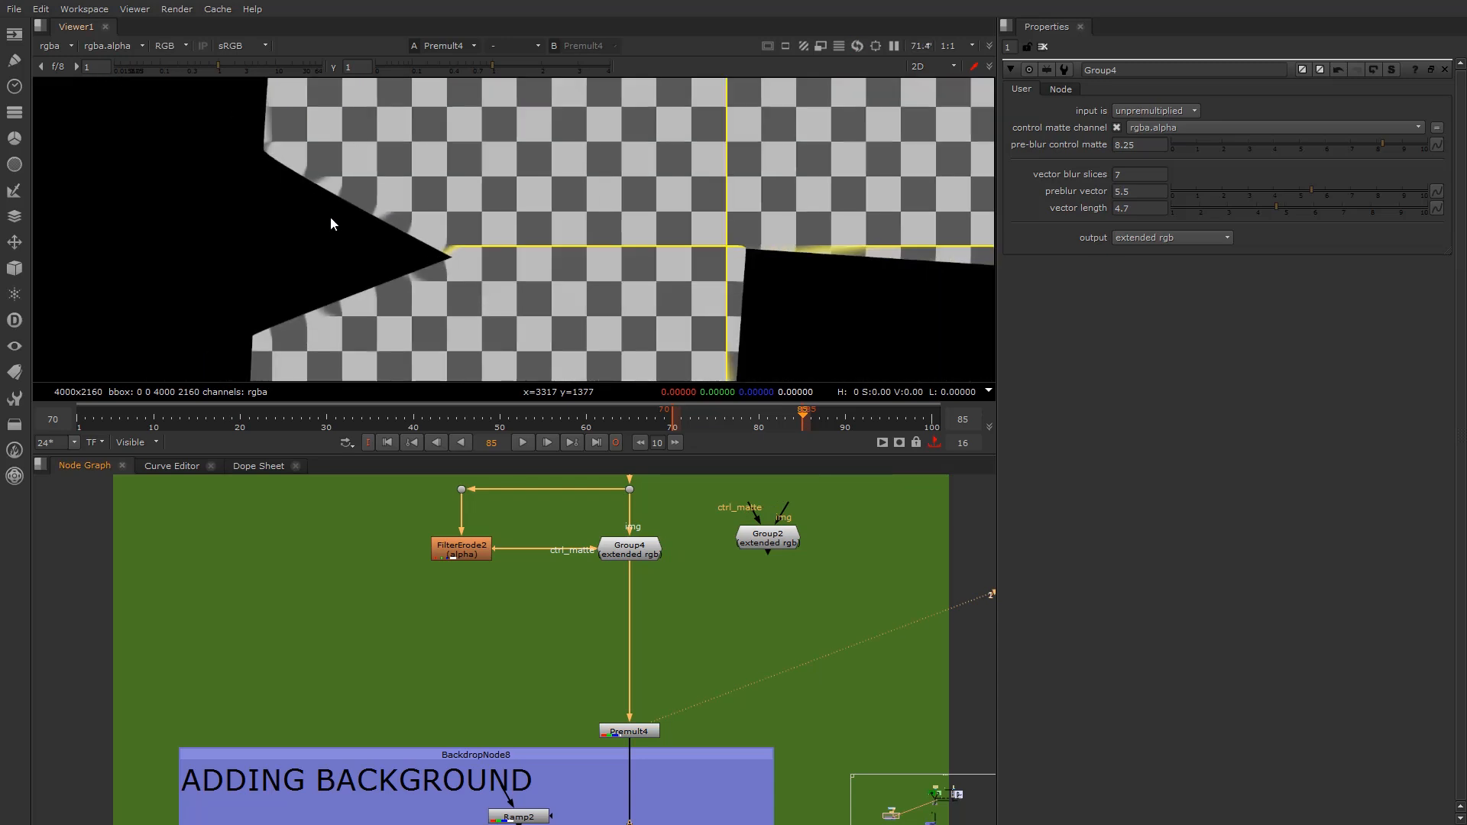
middle_click_drag(769, 270, 492, 244)
scroll(465, 217, "up", 3)
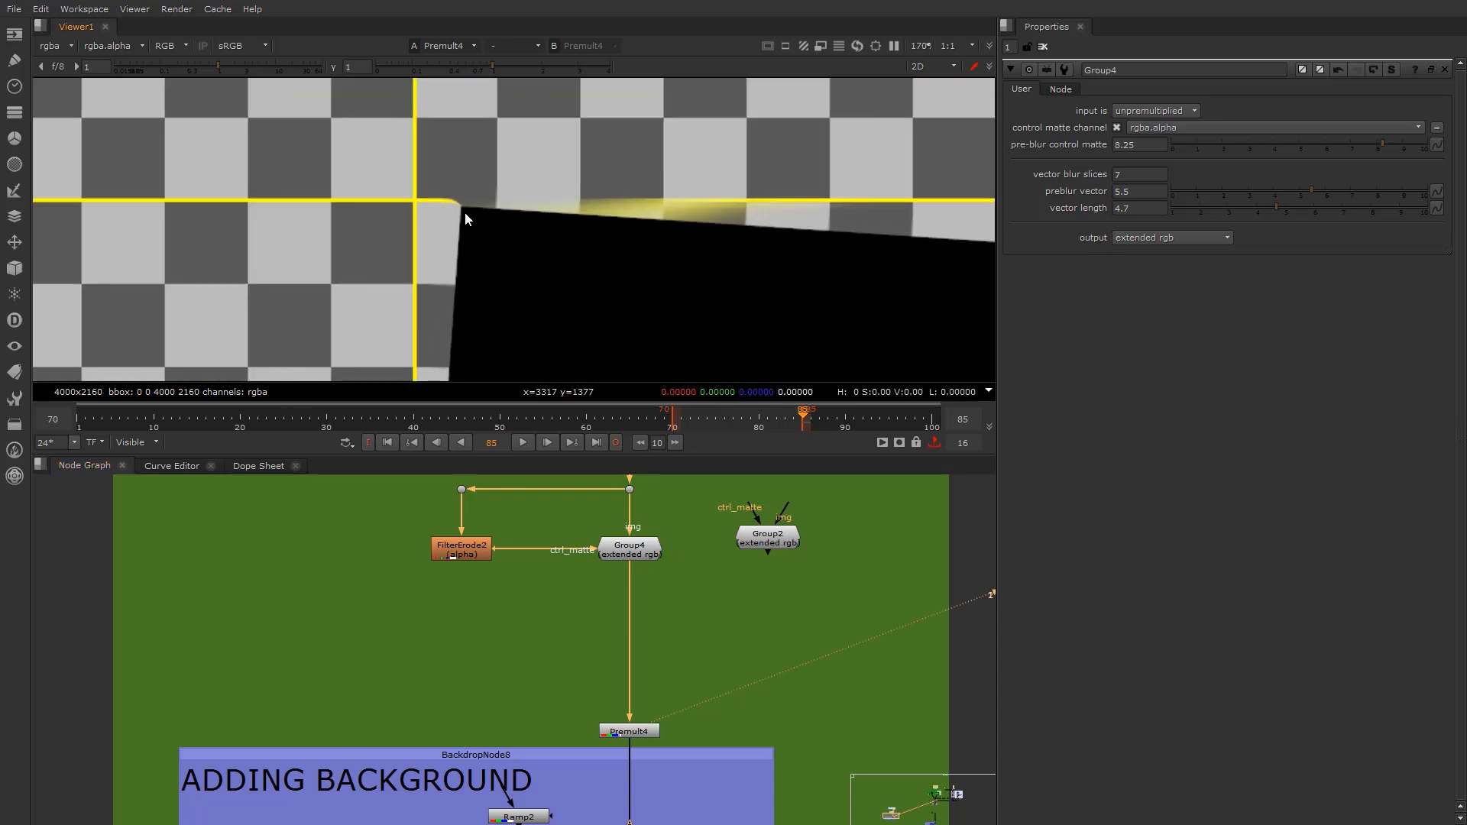
scroll(666, 240, "down", 2)
middle_click_drag(676, 246, 356, 269)
scroll(619, 269, "up", 2)
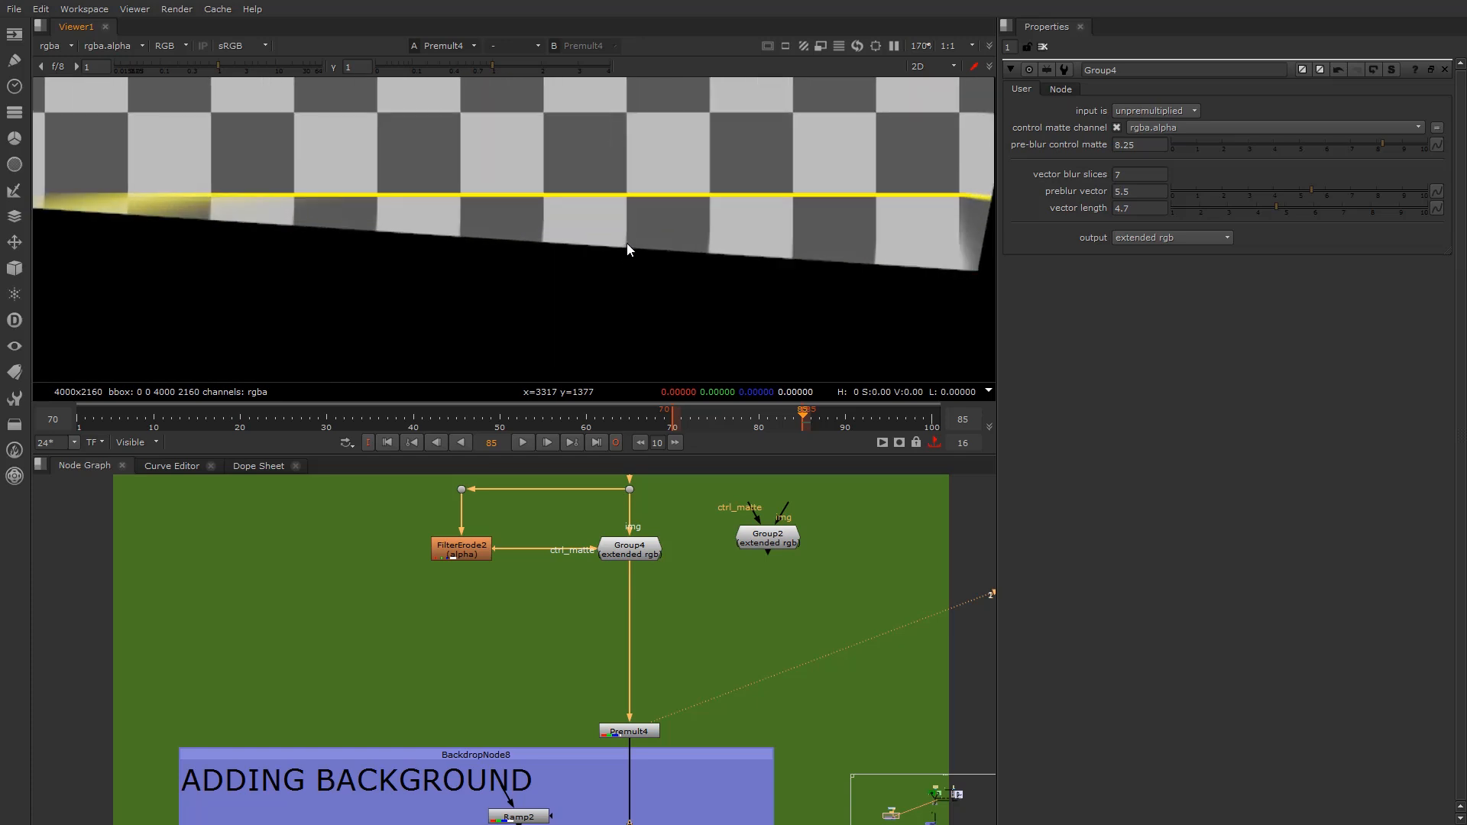
middle_click_drag(901, 263, 552, 321)
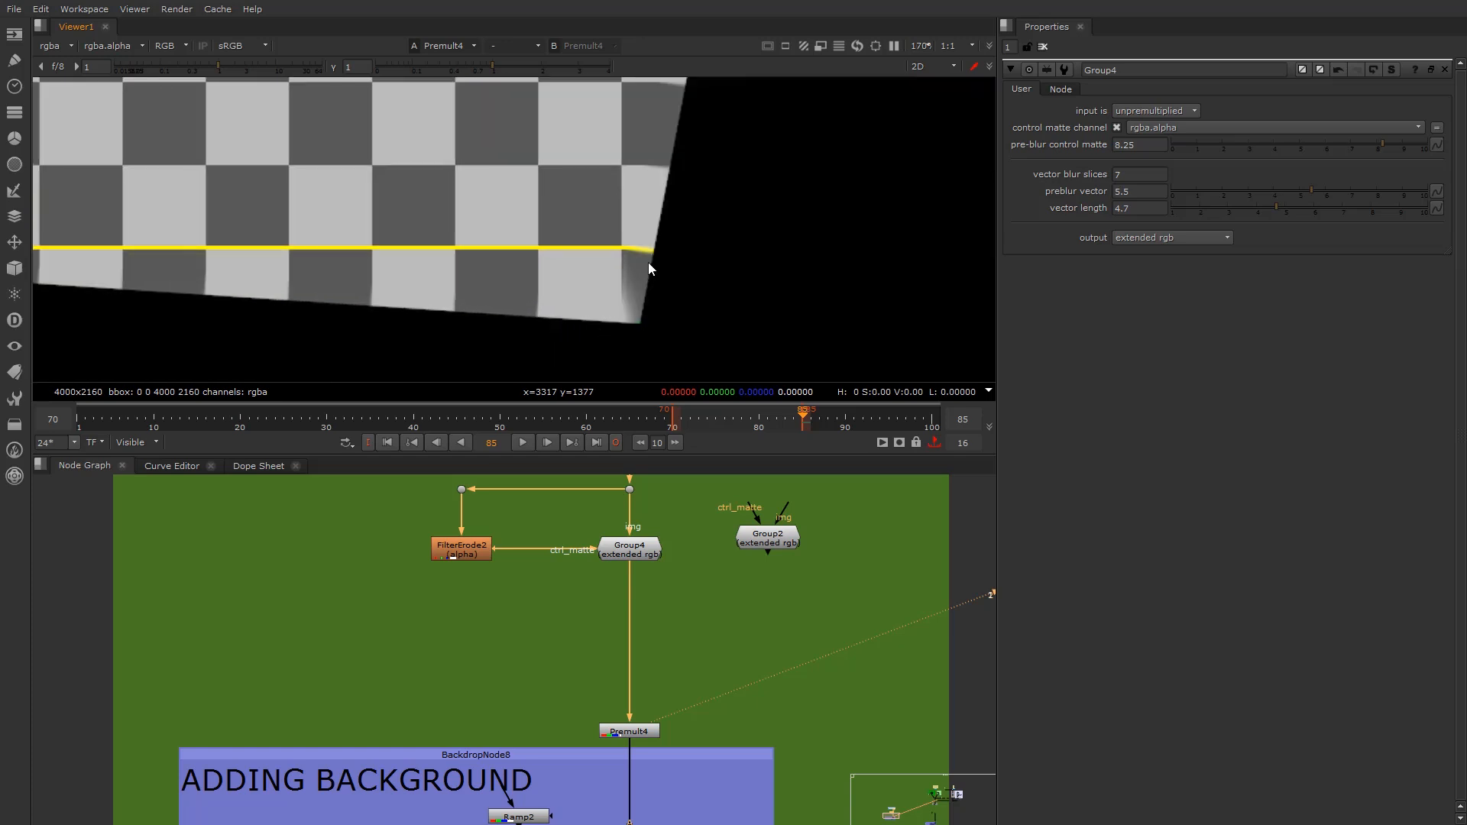
scroll(657, 245, "up", 2)
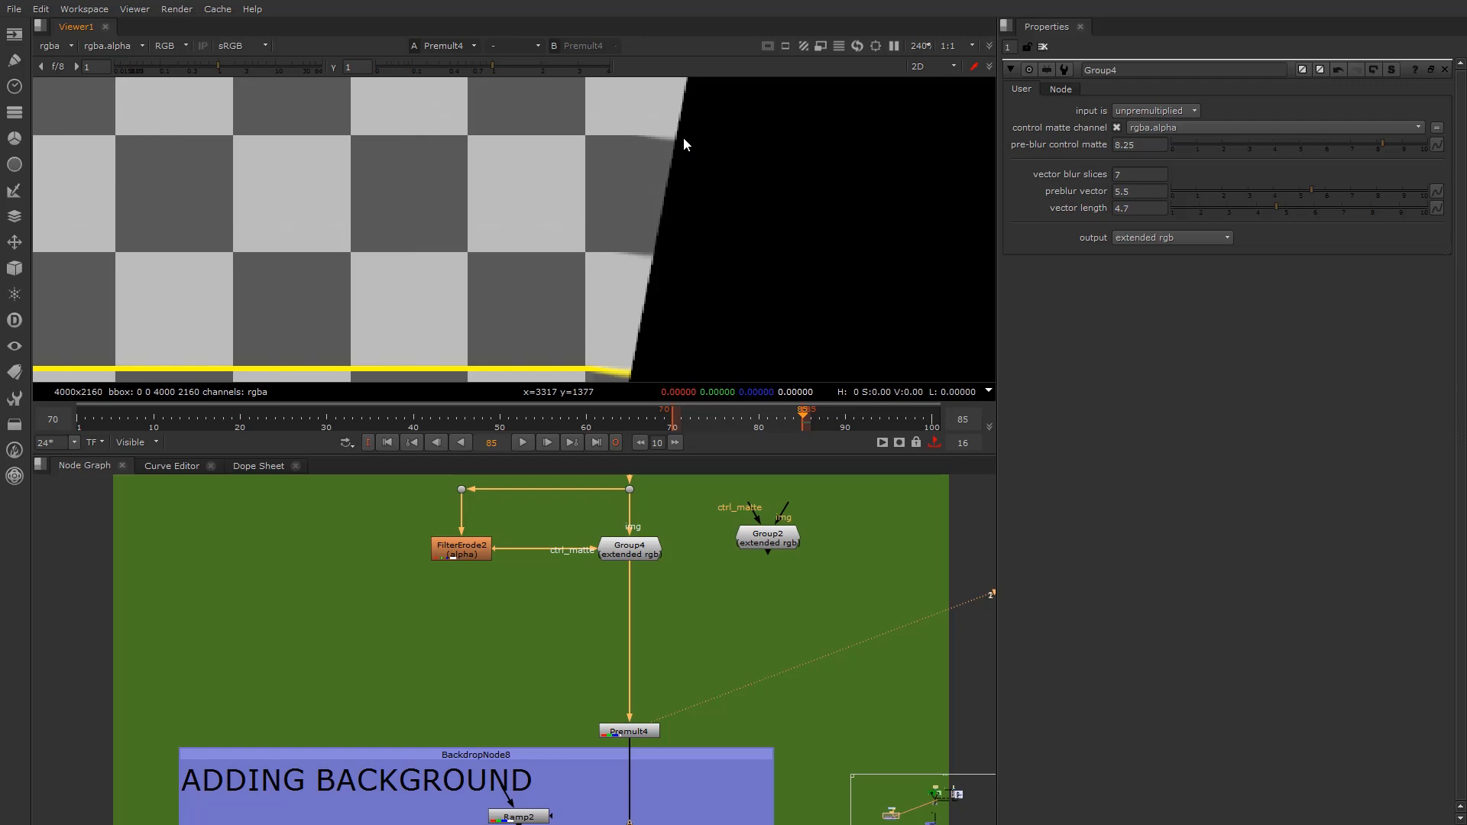
scroll(631, 230, "down", 2)
scroll(621, 768, "down", 4)
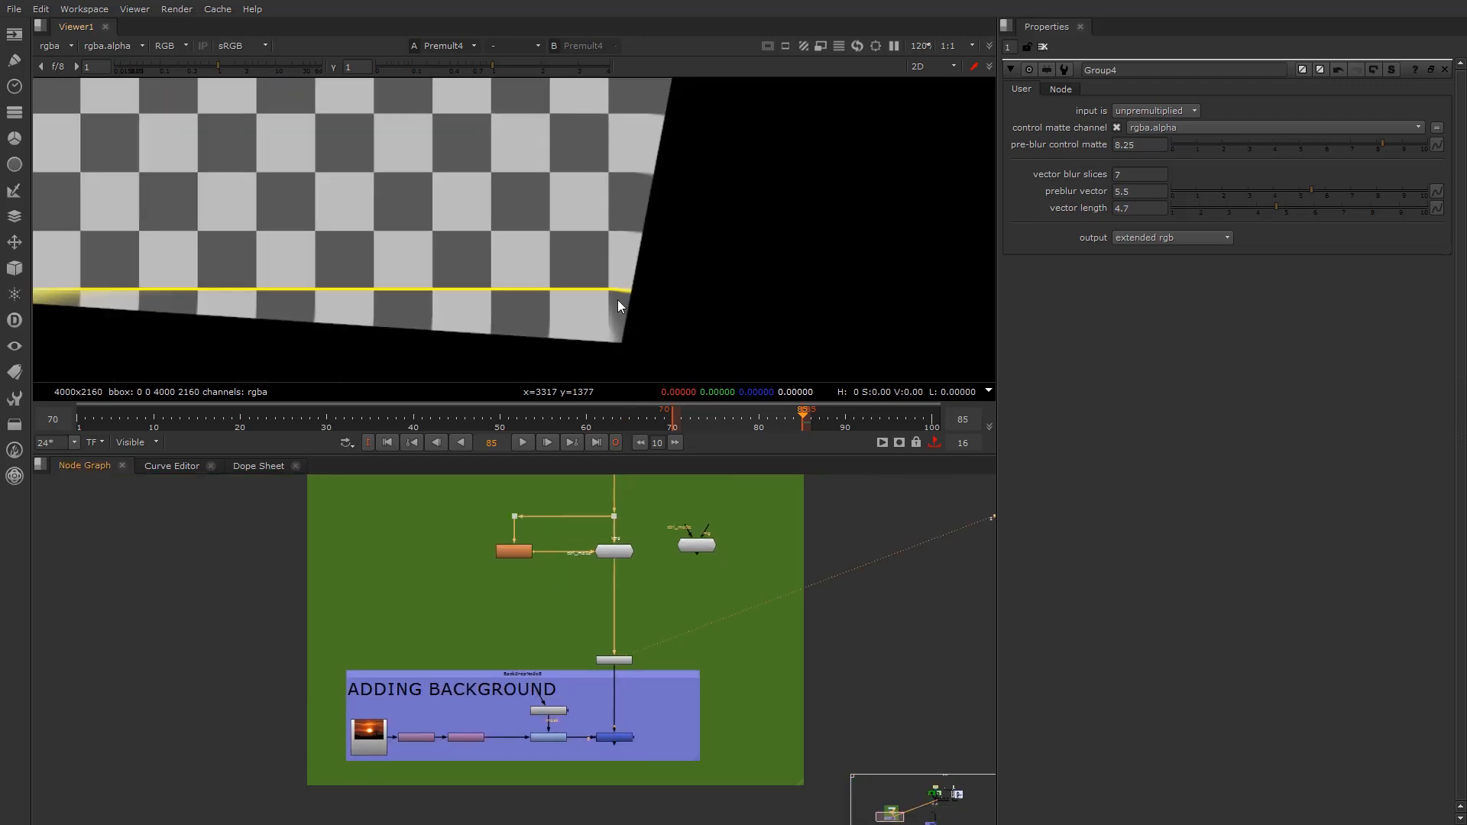
scroll(642, 214, "up", 2)
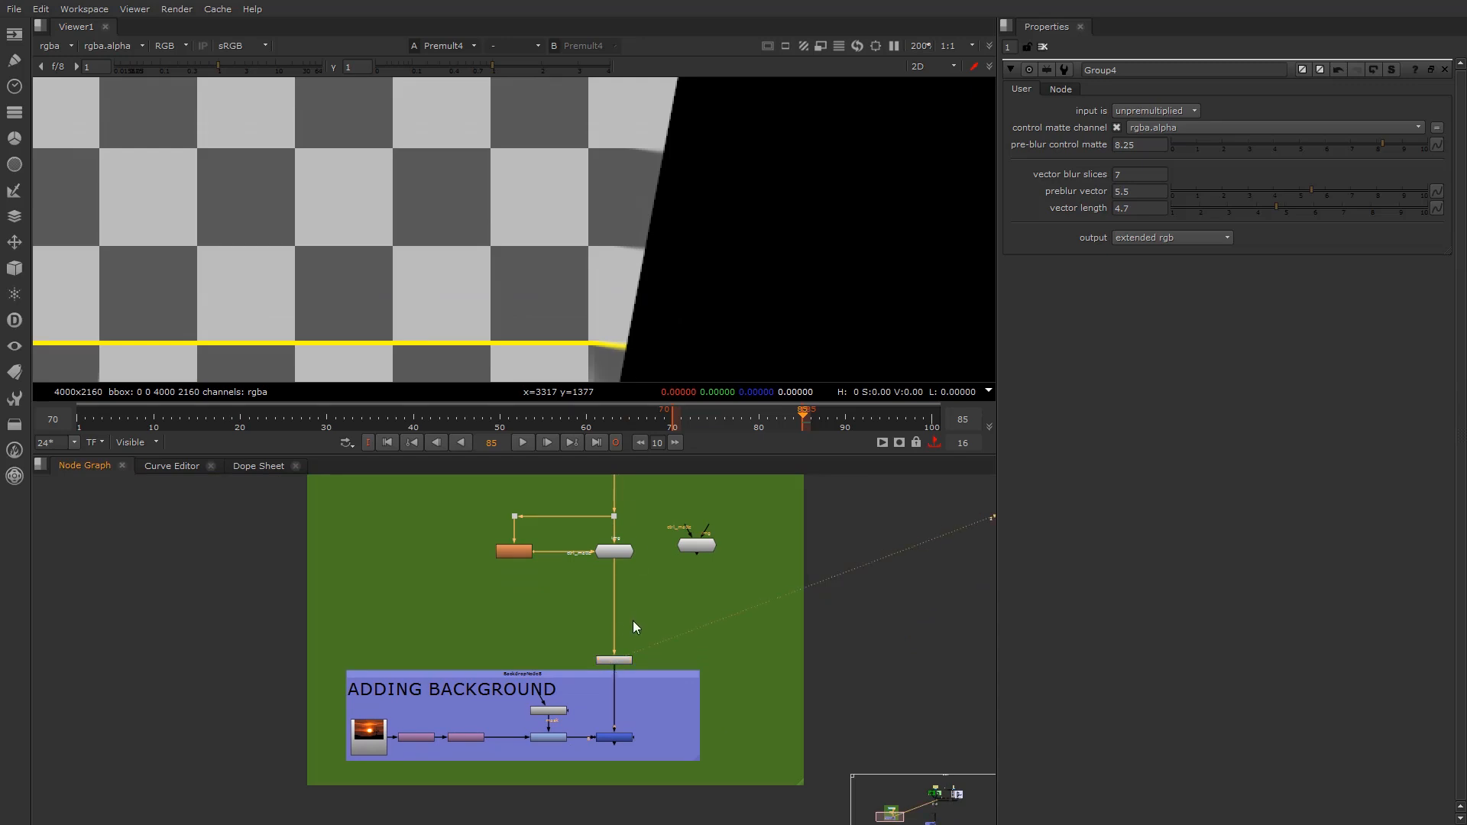
Set Group4's vector length to 3.55, preblur vector to 4.1 and pre-blur control matte to 6.7
scroll(616, 556, "up", 3)
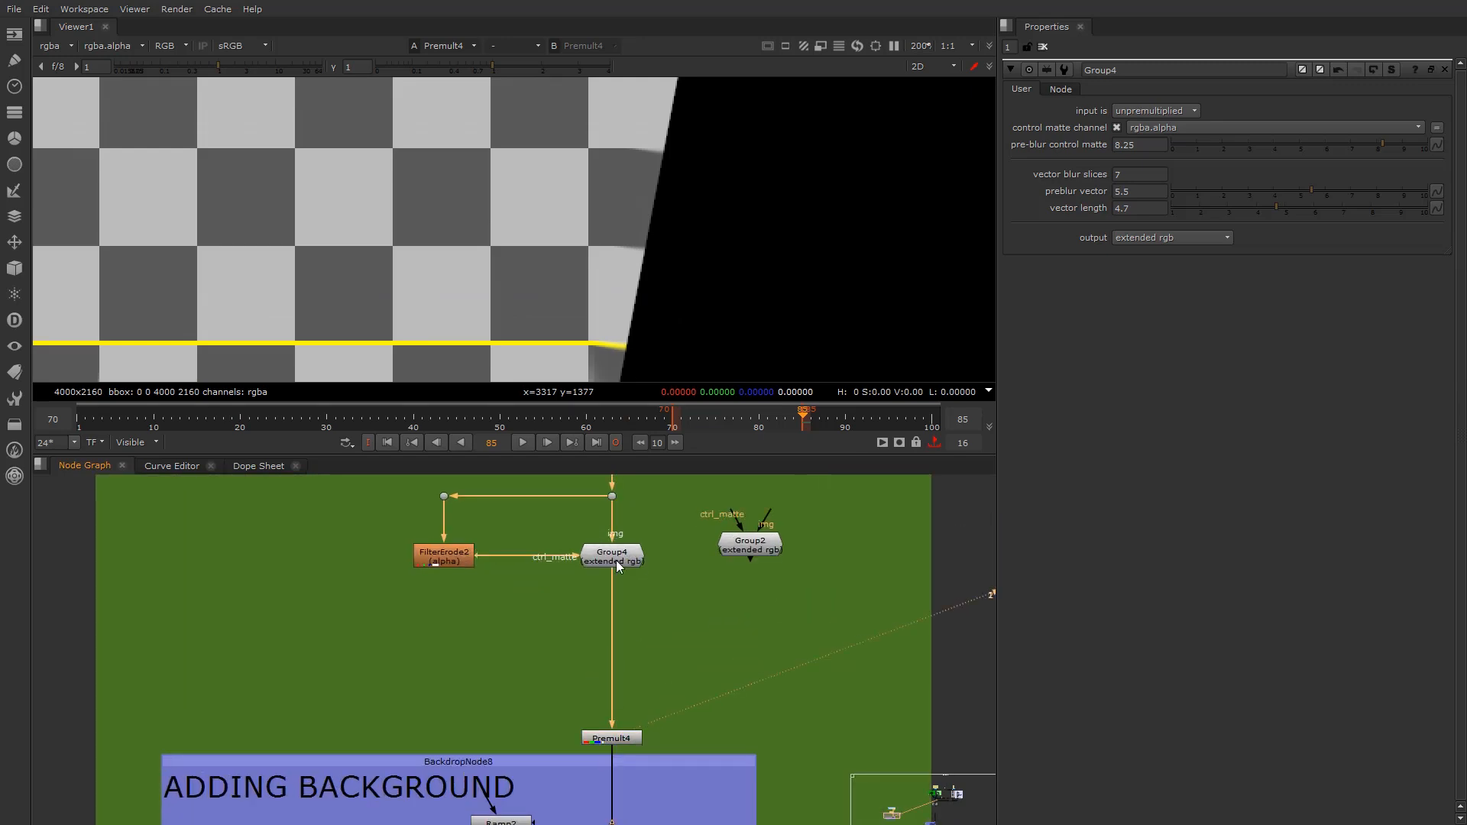
scroll(614, 562, "down", 3)
scroll(612, 565, "up", 3)
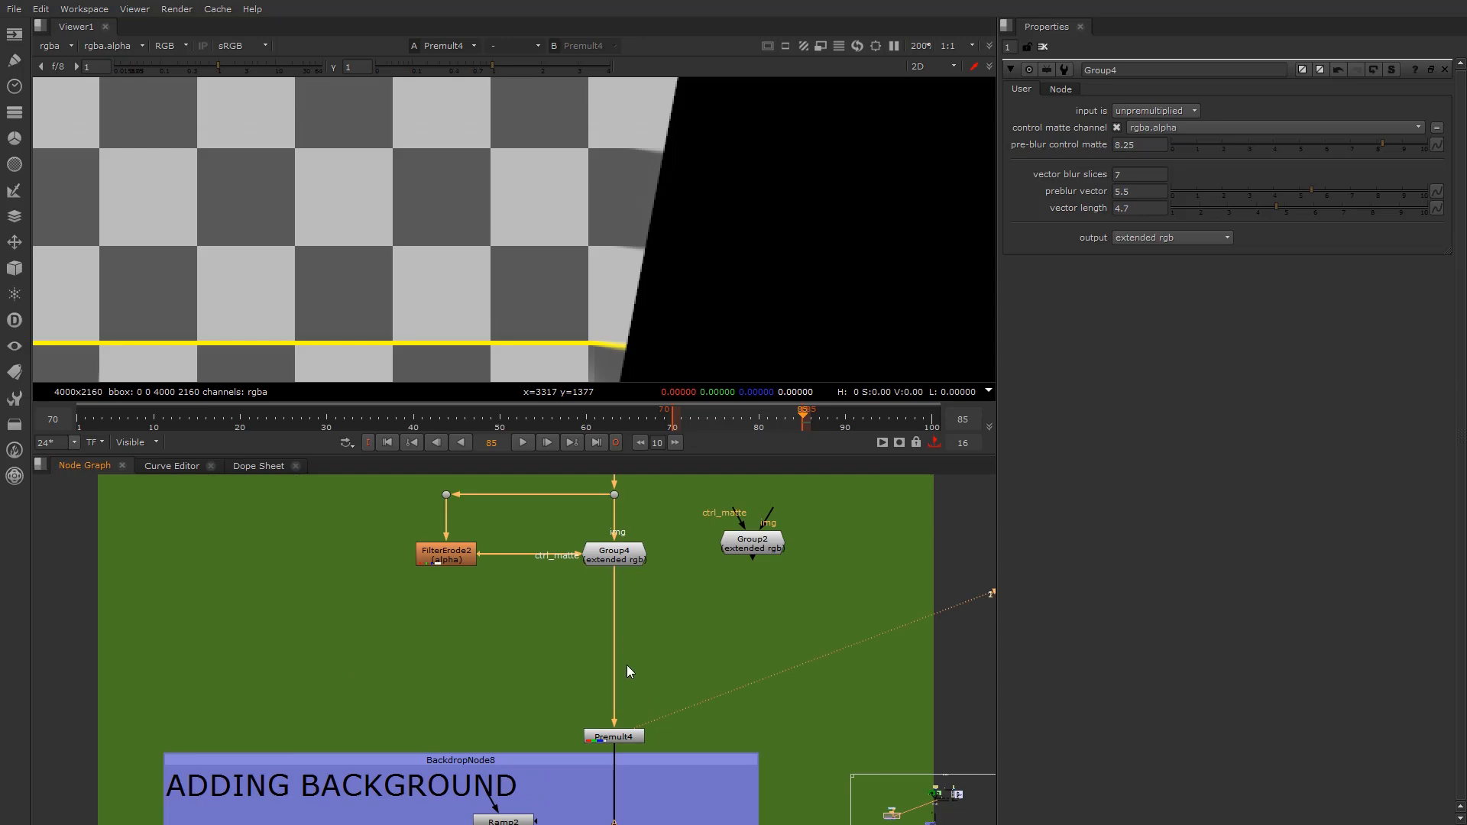
scroll(602, 279, "down", 3)
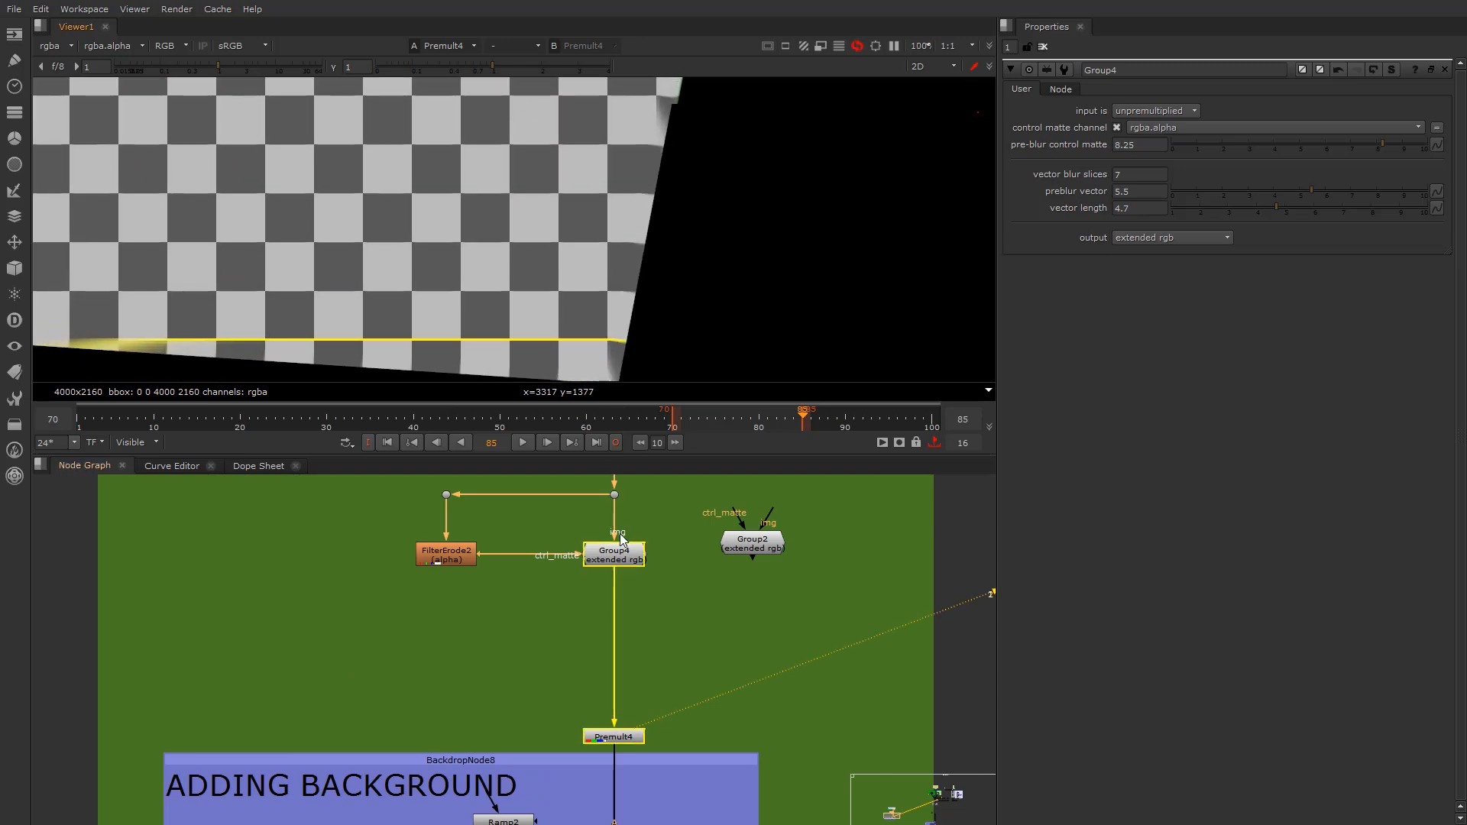
scroll(623, 556, "up", 4)
scroll(654, 593, "up", 3)
scroll(622, 567, "down", 5)
left_click(622, 567)
left_click(1244, 207)
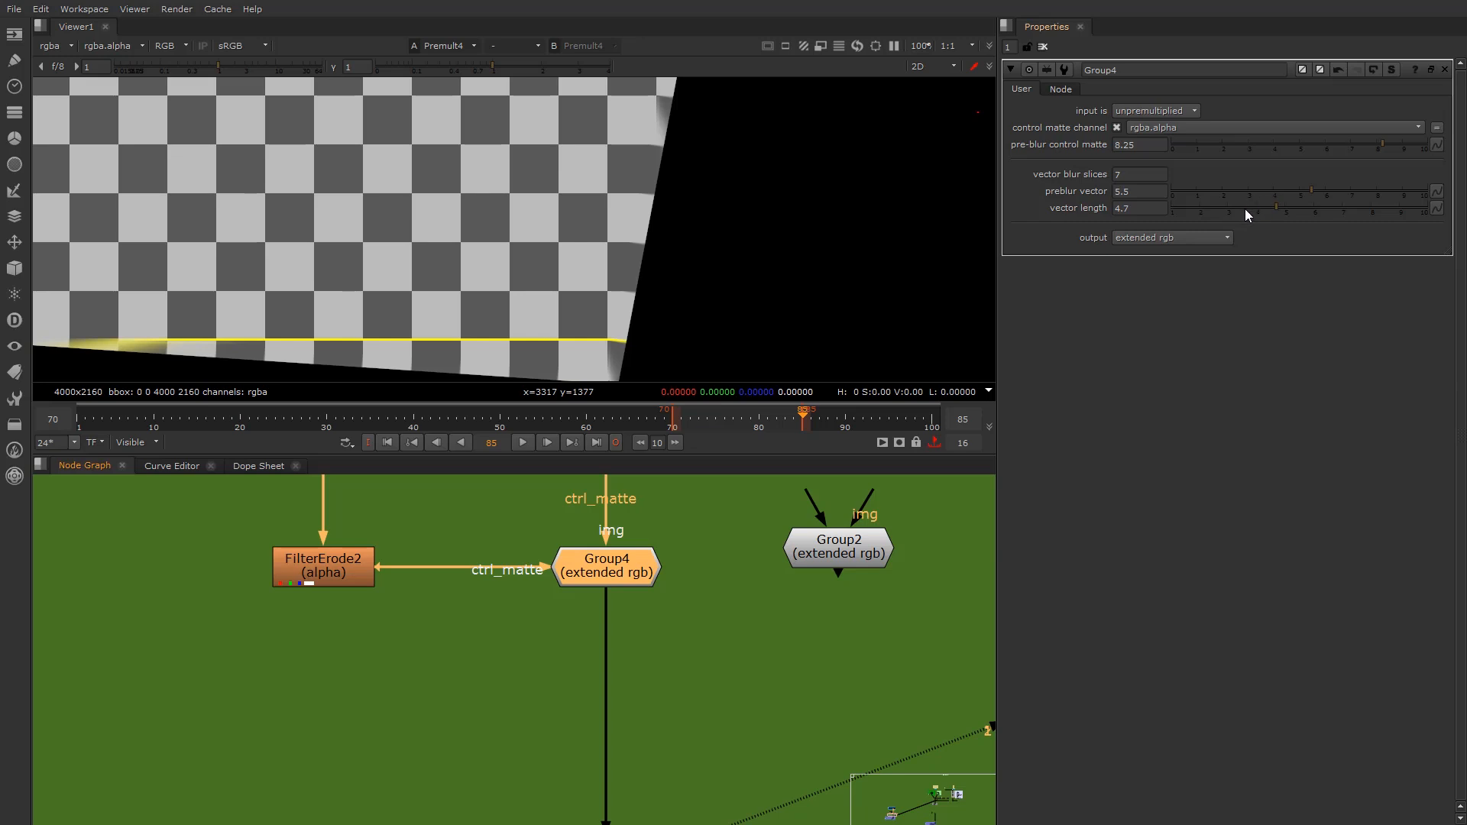
scroll(642, 287, "up", 2)
scroll(642, 288, "up", 4)
left_click(1276, 191)
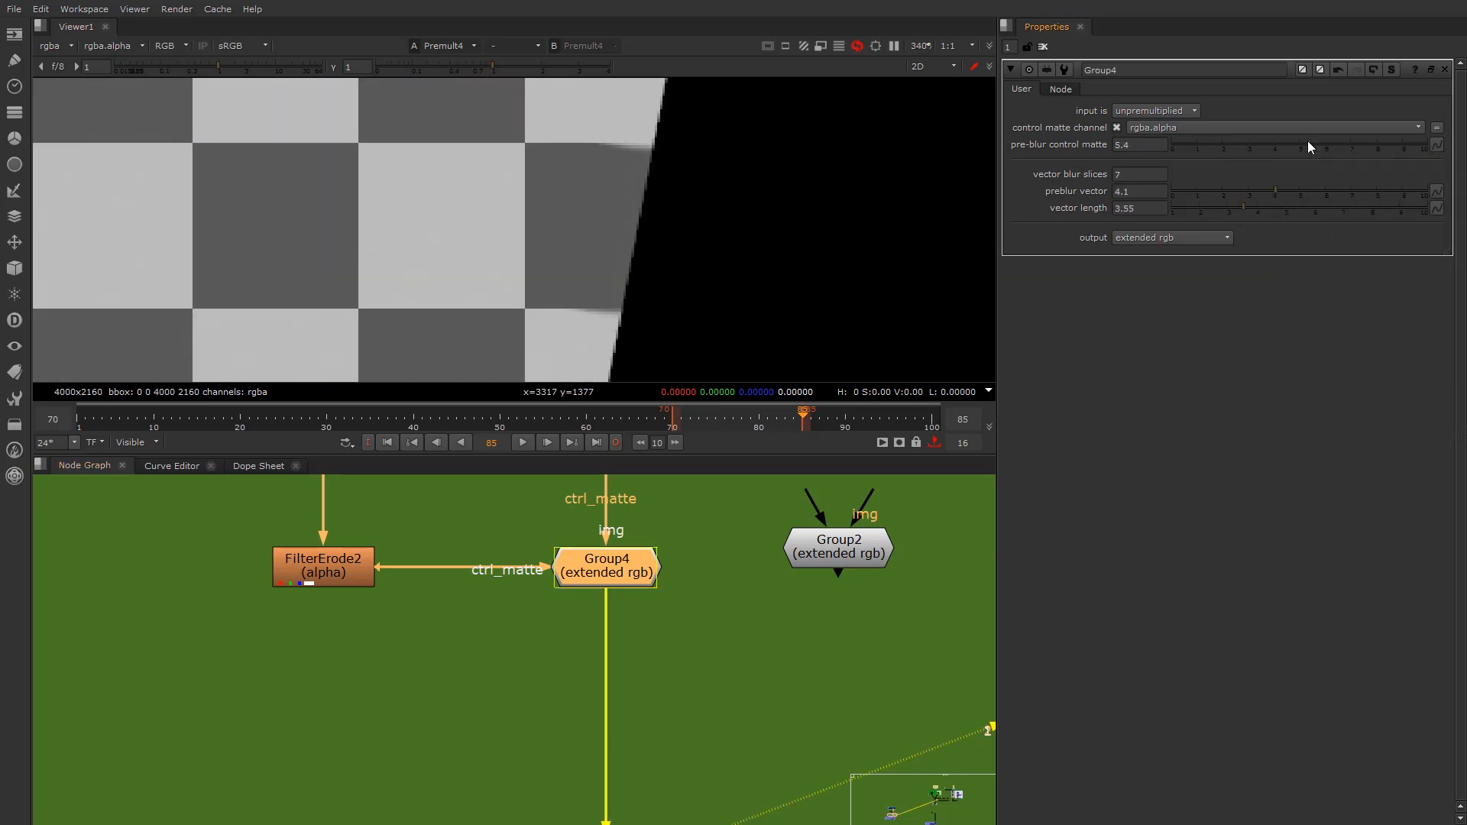
left_click(1342, 145)
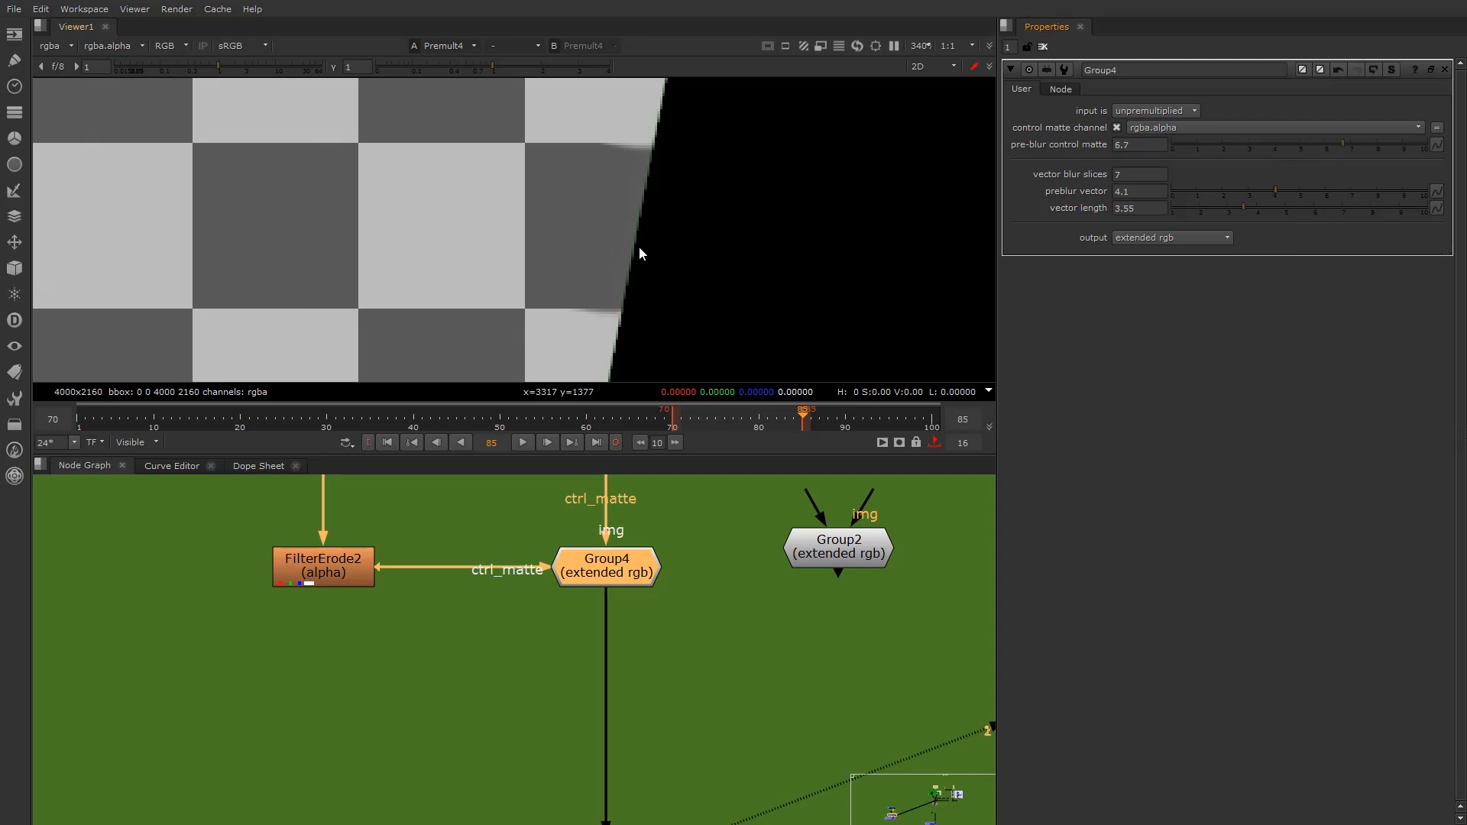
Fine-tune Group4's pre-blur control matte to 6.65 and lower its preblur vector to 3.1
scroll(638, 246, "up", 5)
mouse_move(1332, 144)
left_mouse_down()
mouse_move(1299, 145)
mouse_move(1342, 145)
left_mouse_up()
left_click(1251, 190)
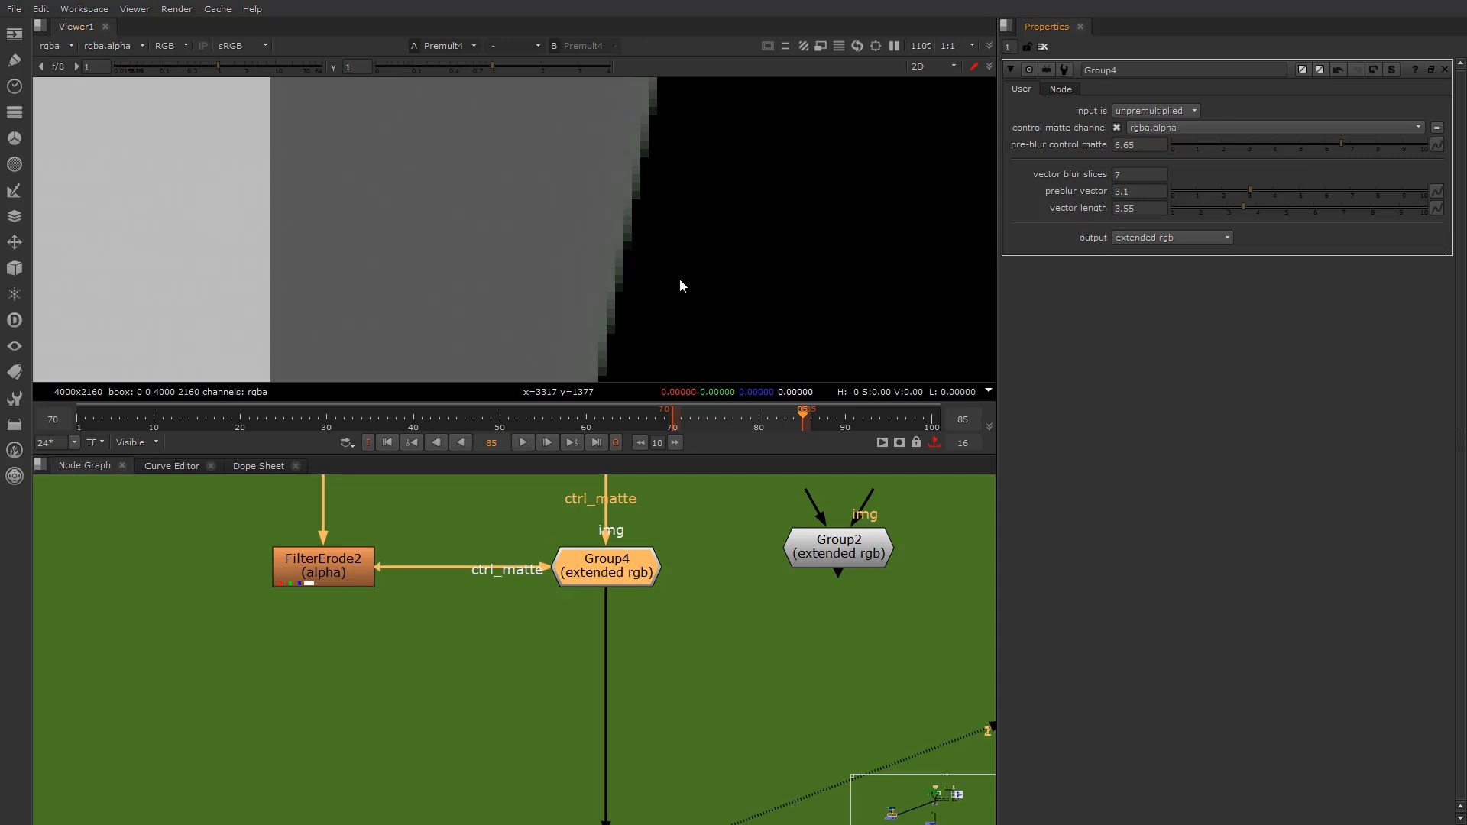
Examine the premultiplied edges around the object's inner corner and the smeared yellow line for any remaining fringe
scroll(683, 283, "down", 7)
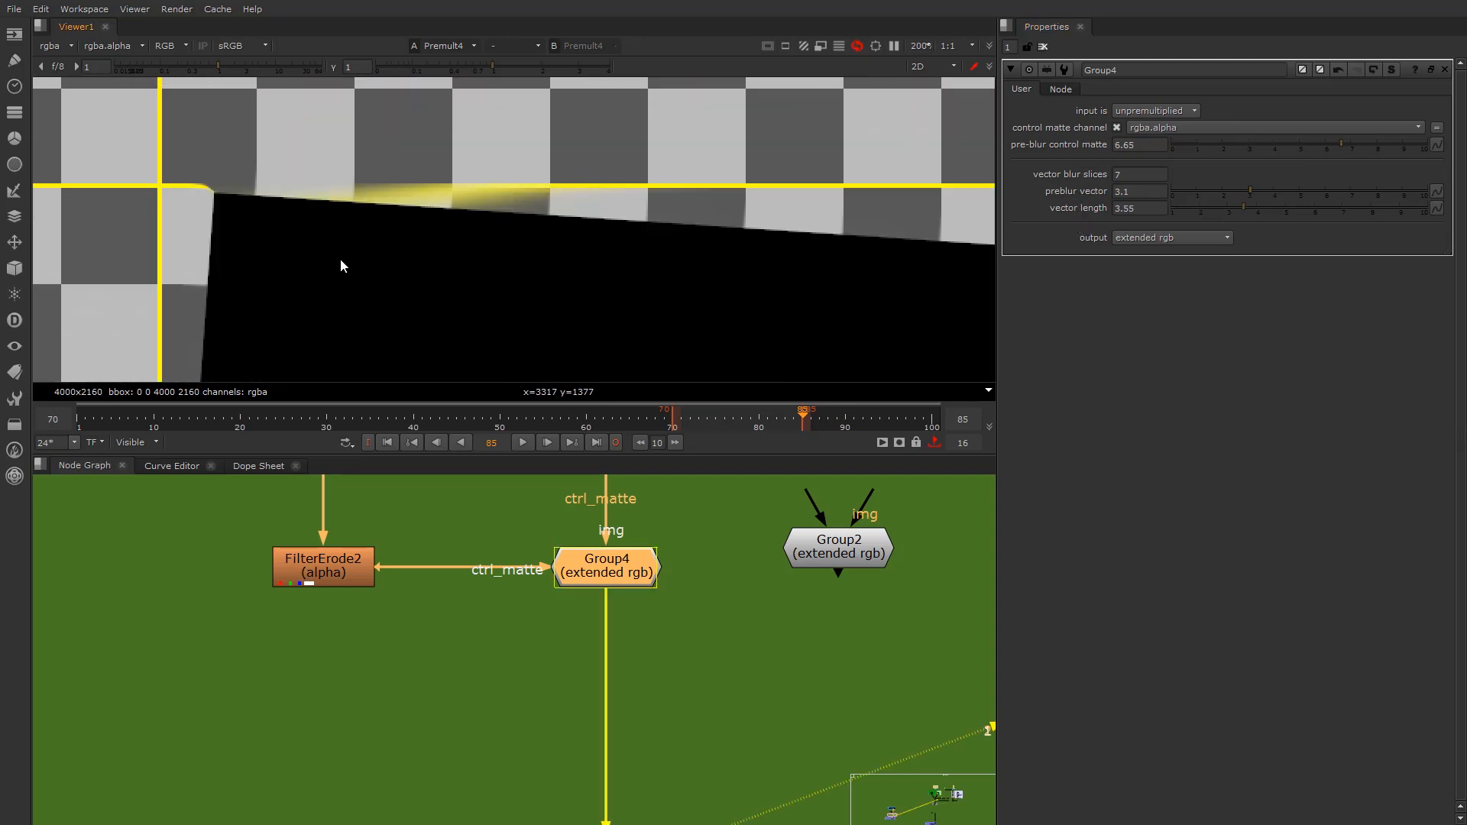
scroll(367, 264, "up", 2)
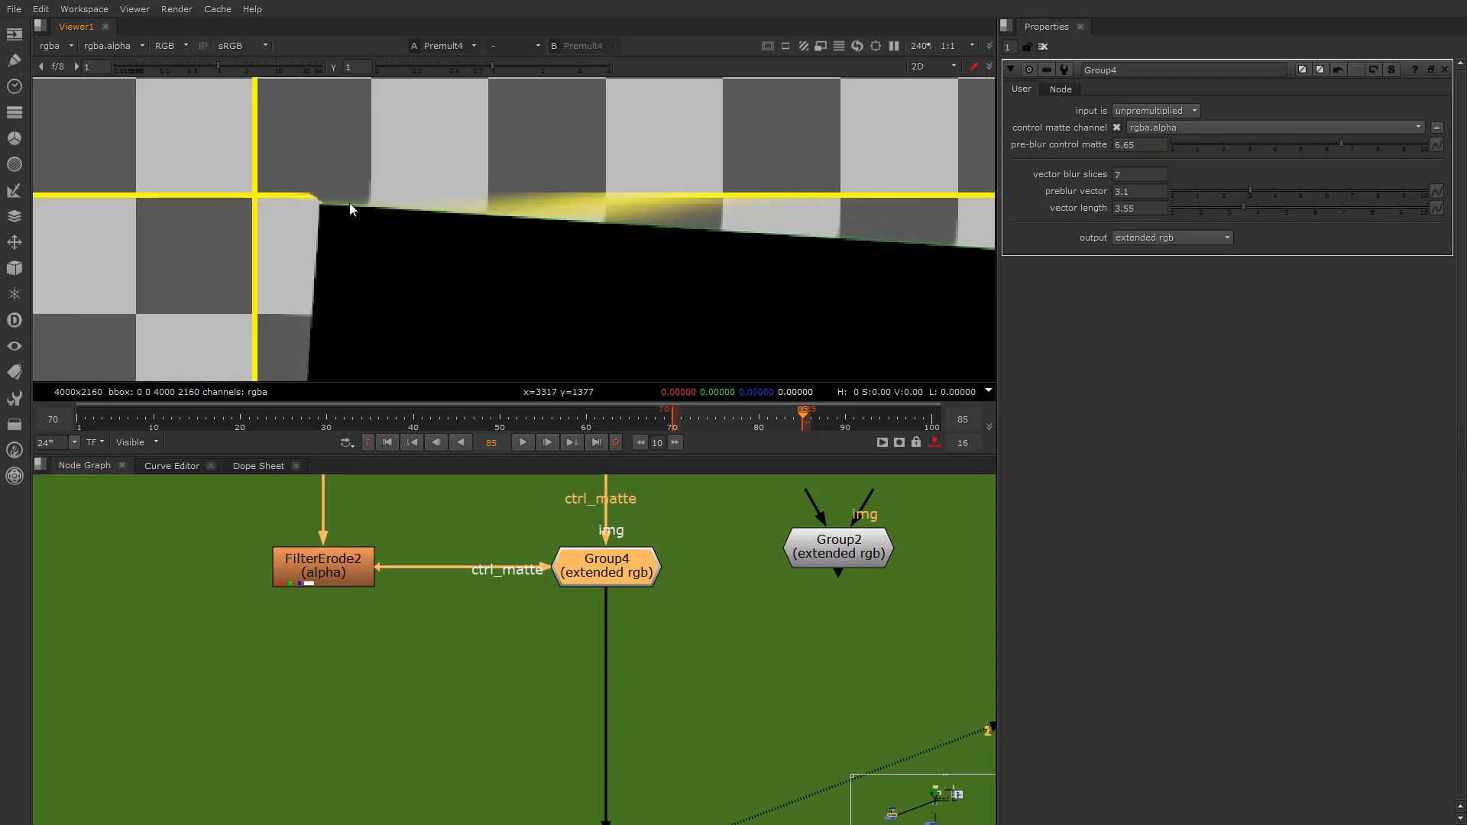
scroll(524, 628, "down", 5)
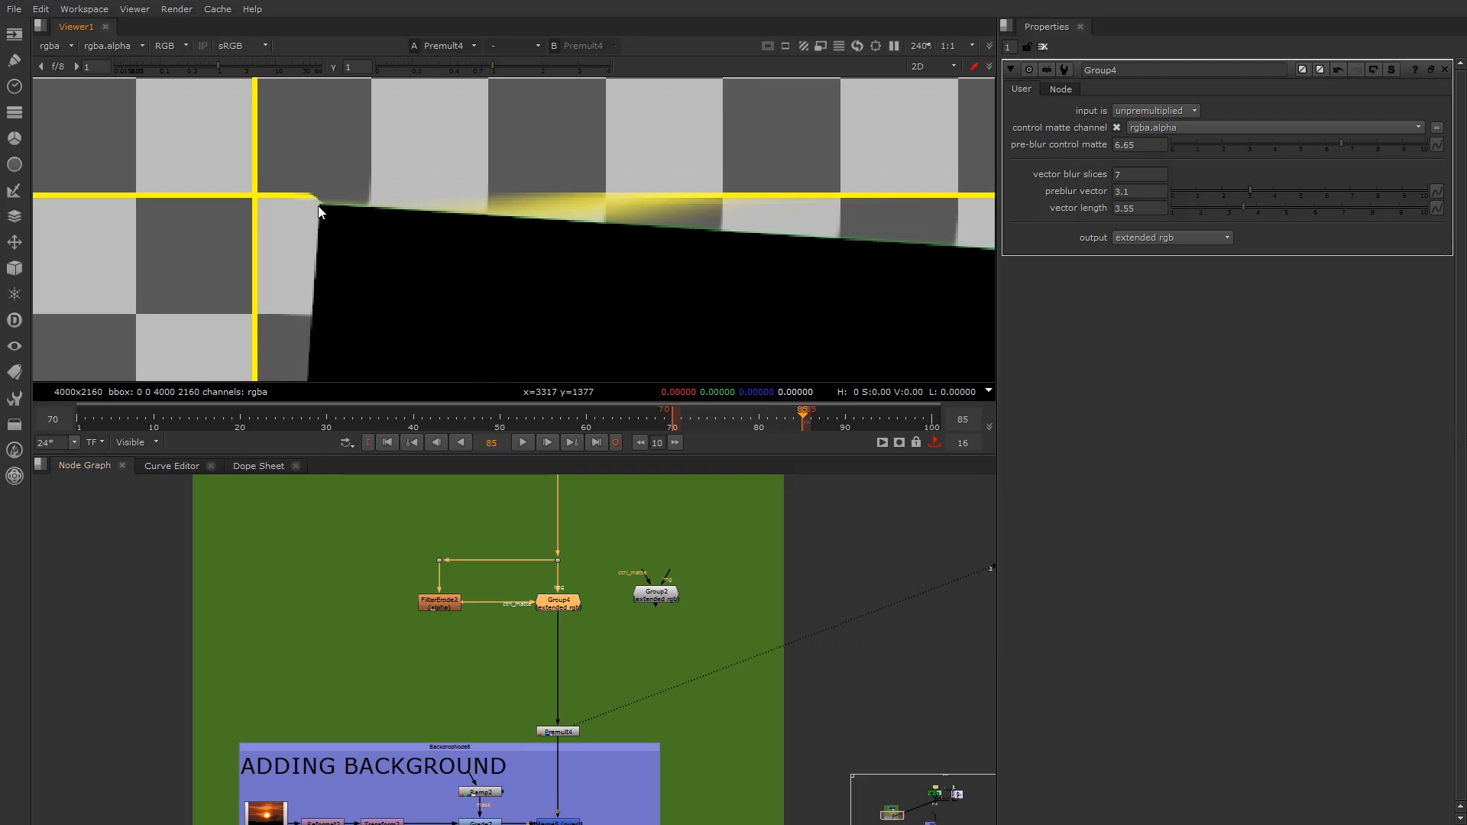
scroll(665, 243, "down", 6)
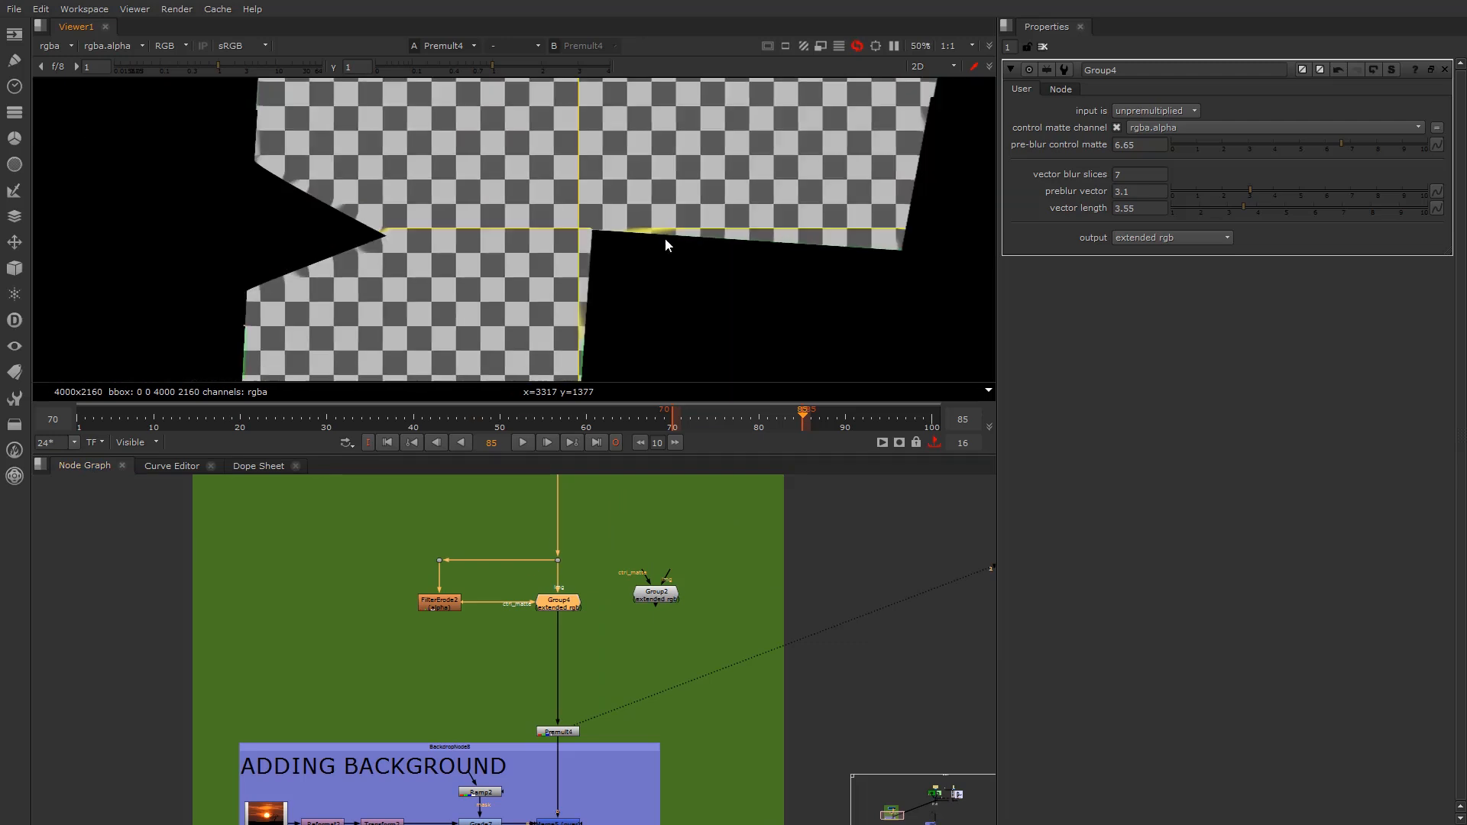
scroll(665, 237, "down", 1)
scroll(663, 602, "down", 4)
scroll(672, 261, "up", 4)
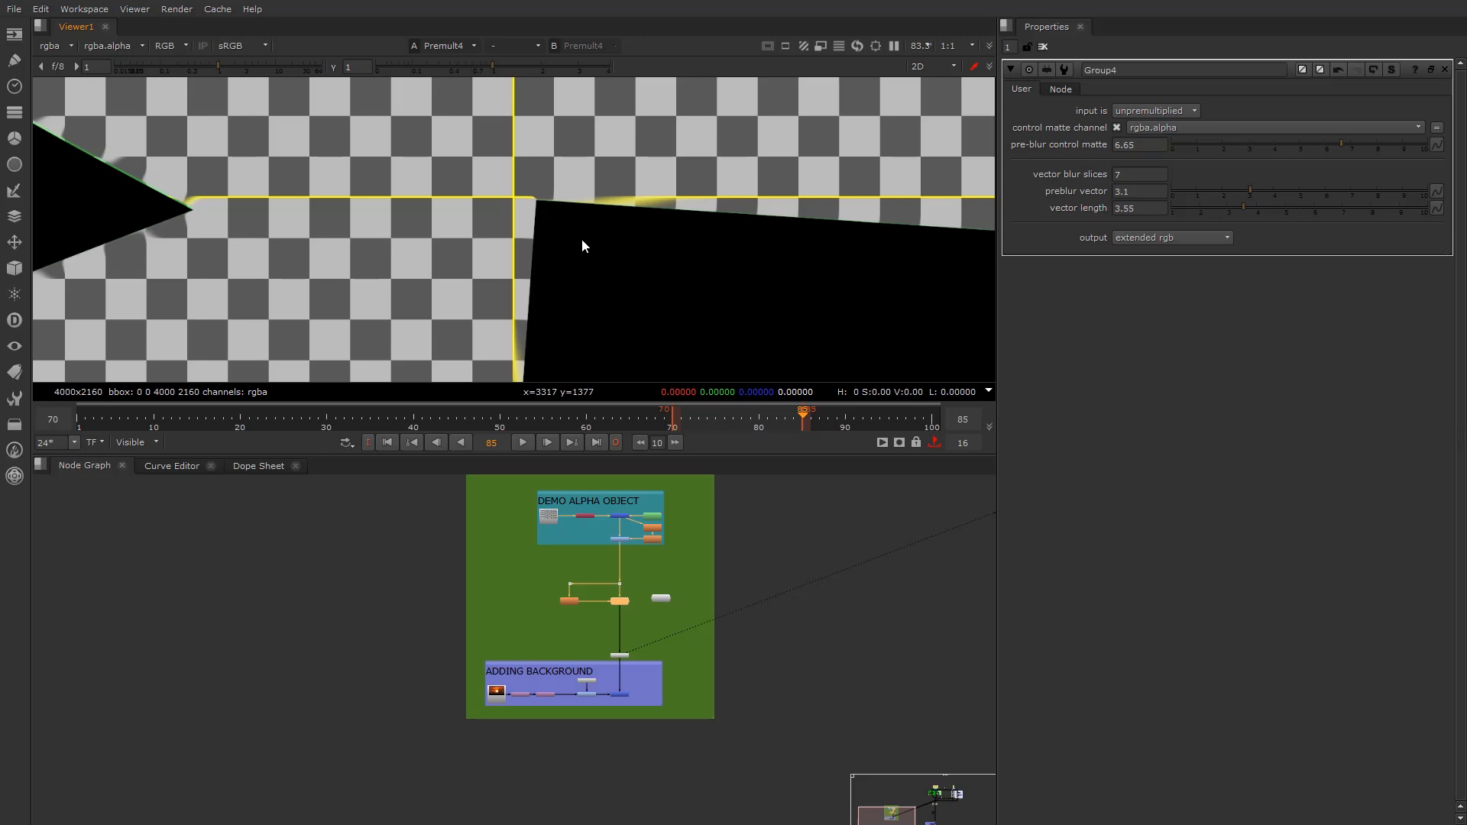
scroll(558, 205, "up", 4)
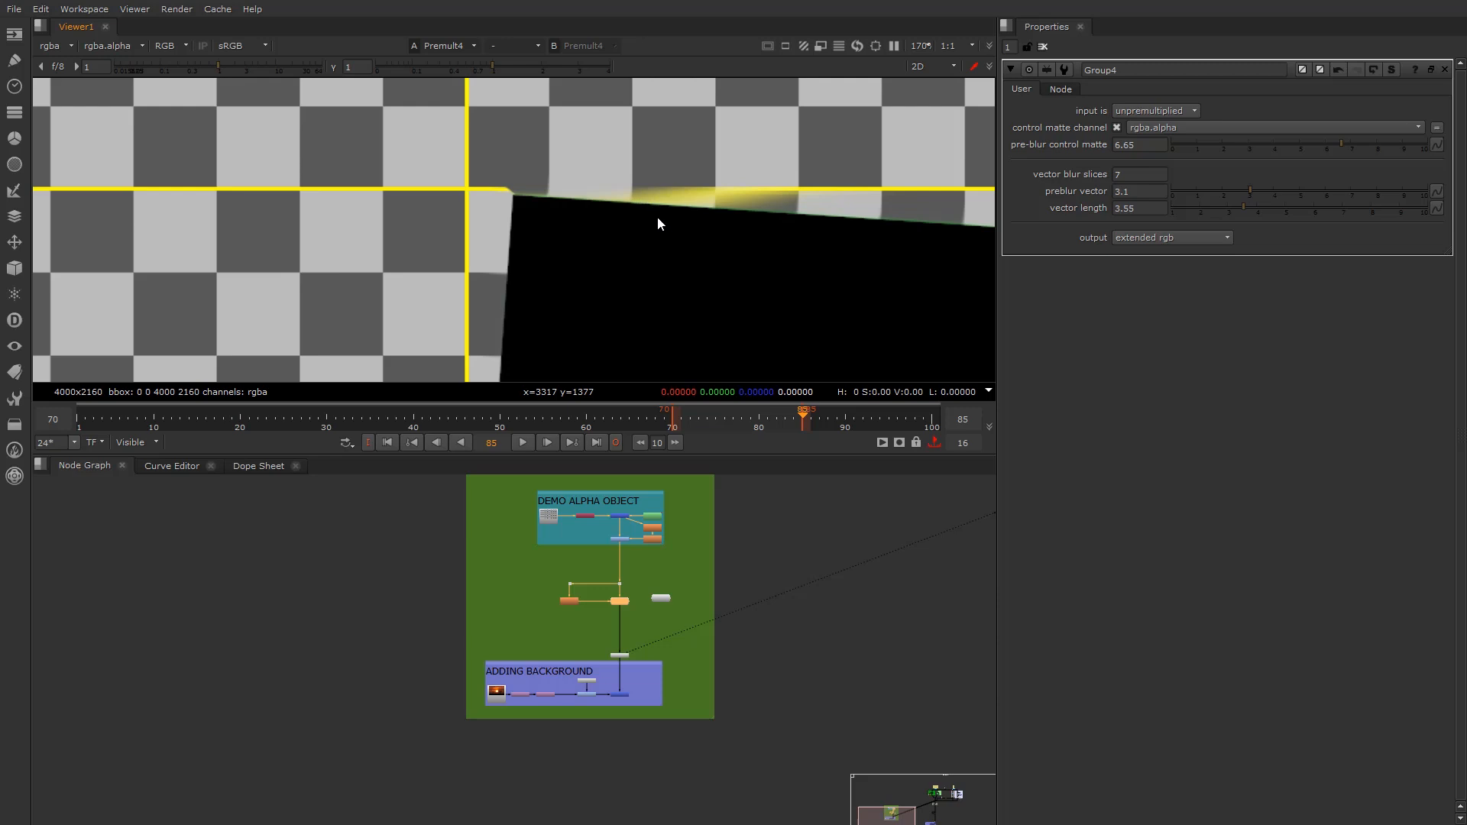
View the Merge5 output to see the whole checkerboard object over the sunset background
scroll(640, 566, "down", 5)
scroll(633, 636, "up", 8)
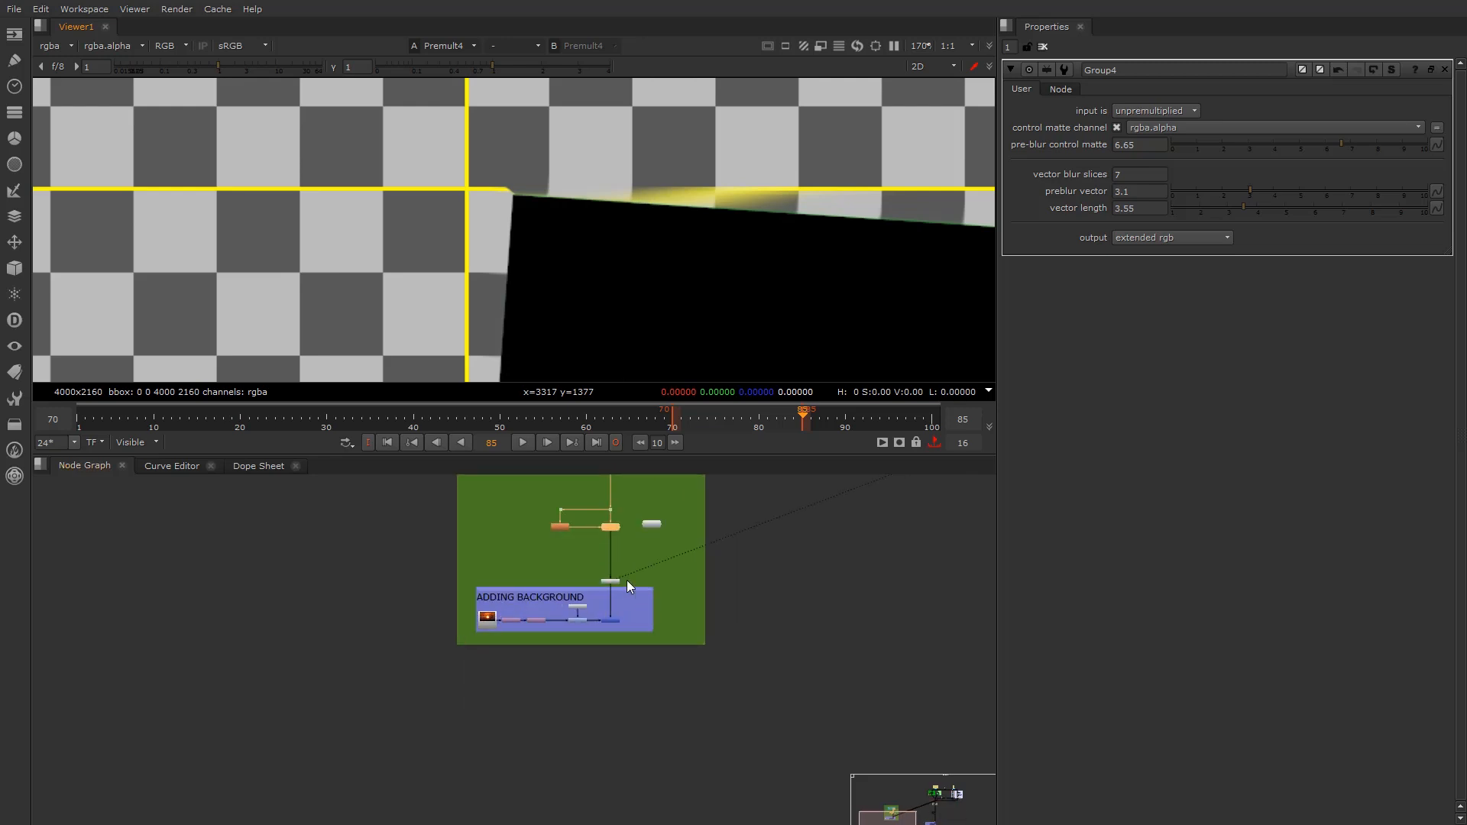
left_click(625, 755)
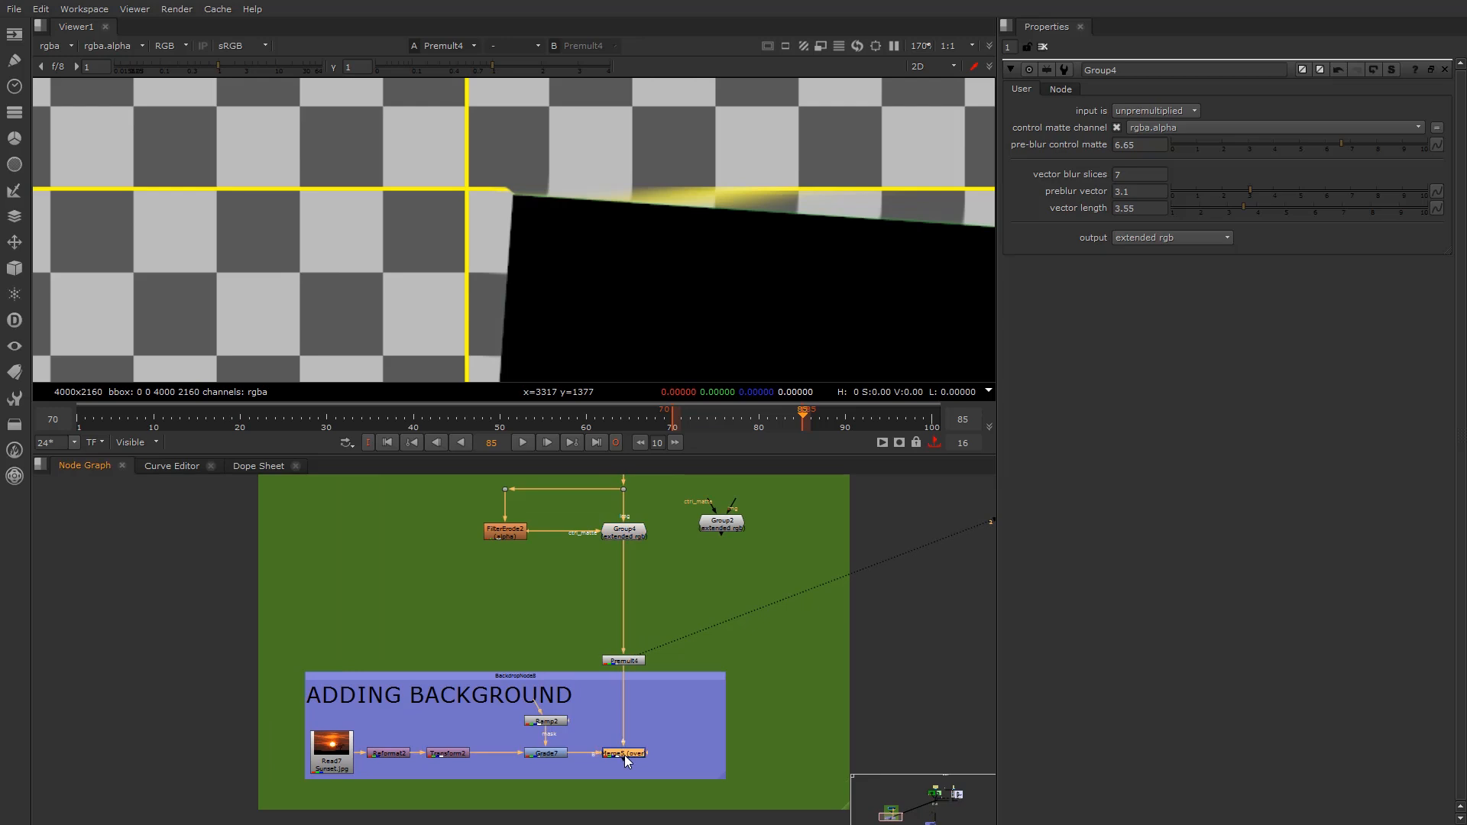
key("1")
scroll(613, 177, "down", 4)
scroll(604, 207, "down", 5)
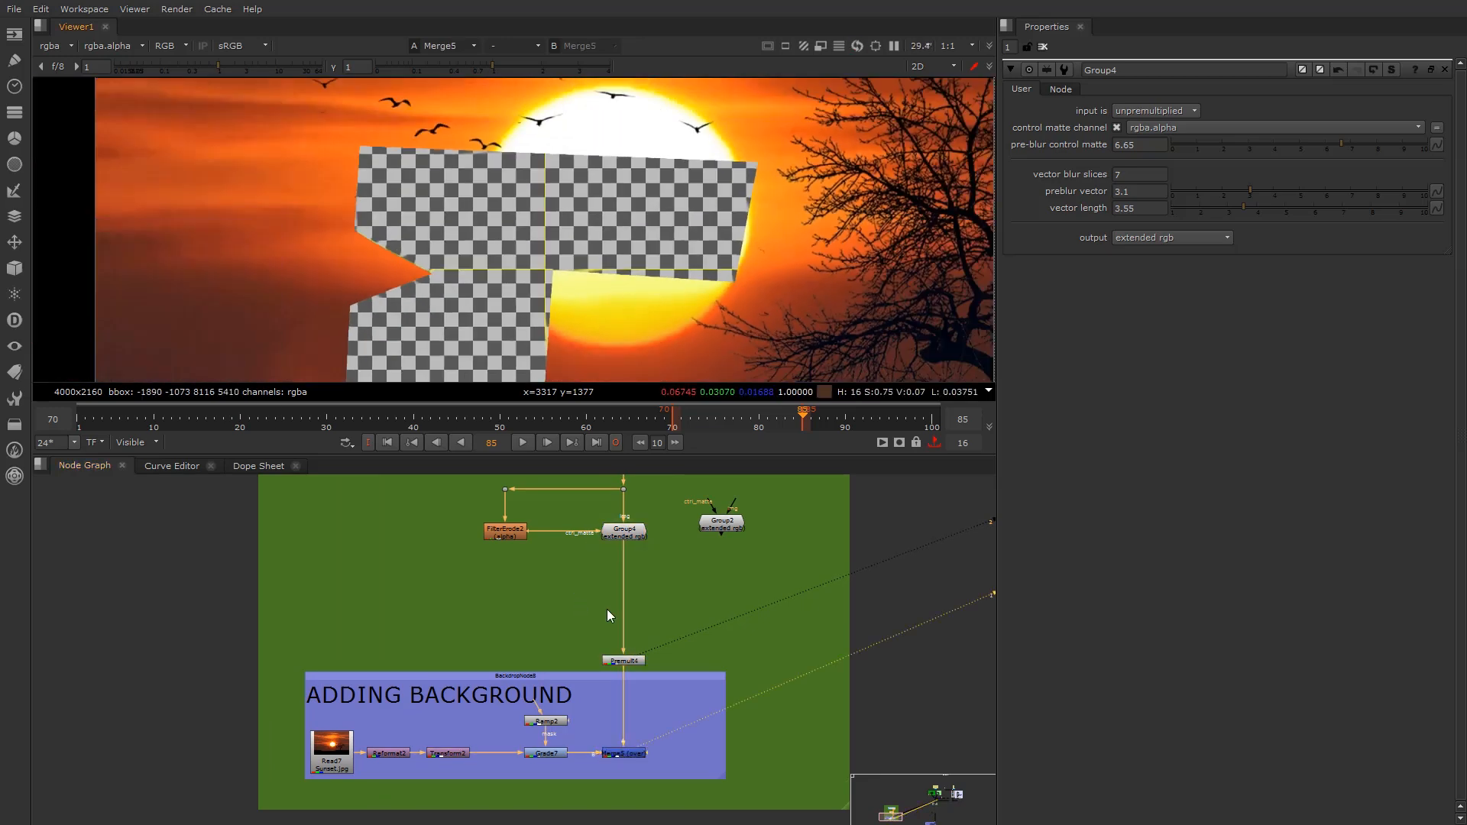
Toggle FilterErode2 and Group4 off and back on while comparing the object's edge against the sunset
scroll(610, 630, "down", 3)
scroll(539, 604, "up", 2)
left_click_drag(442, 533, 688, 634)
key("d")
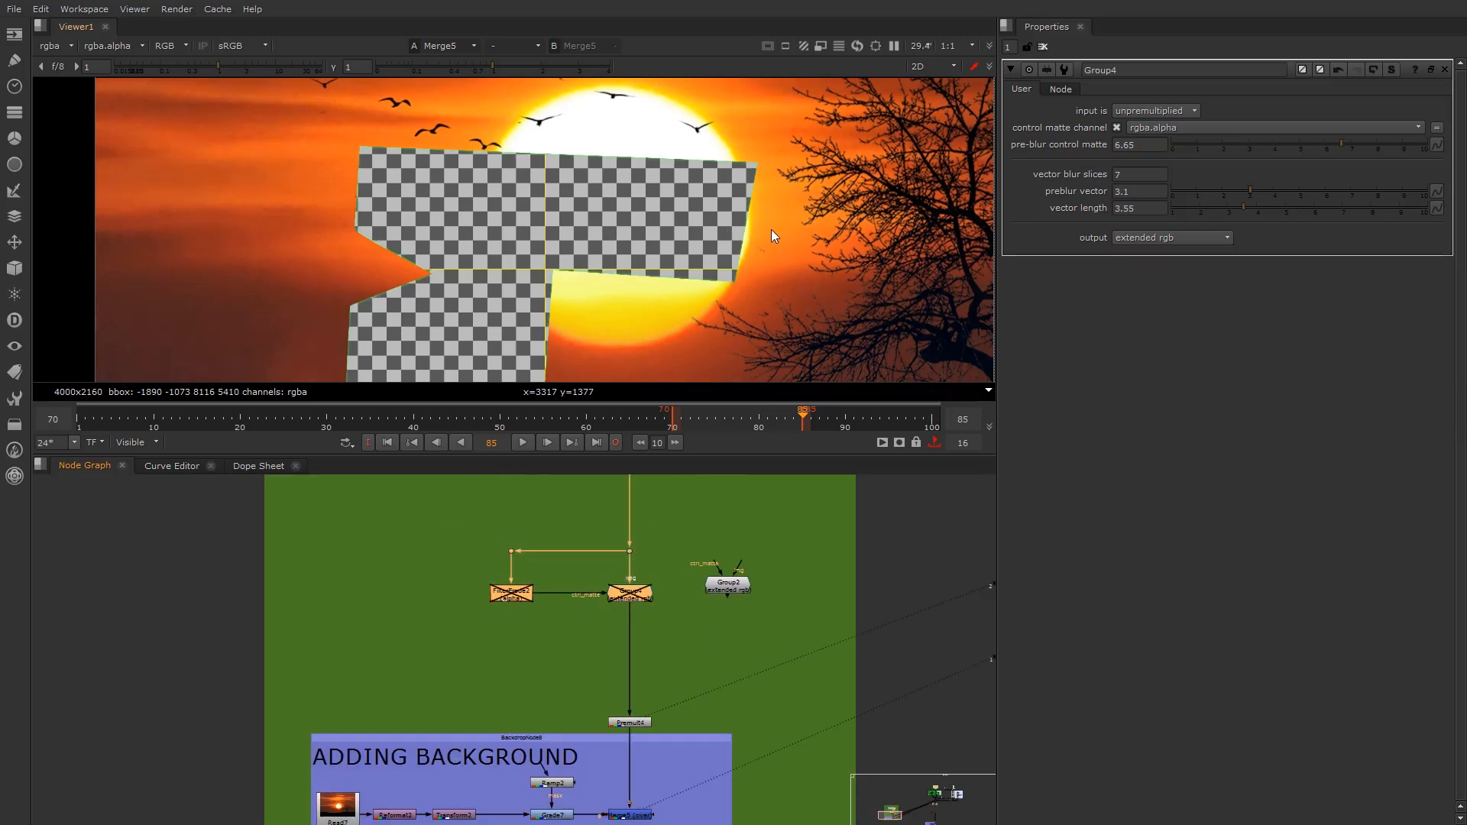
scroll(710, 180, "up", 8)
key("d")
key("d")
key("d")
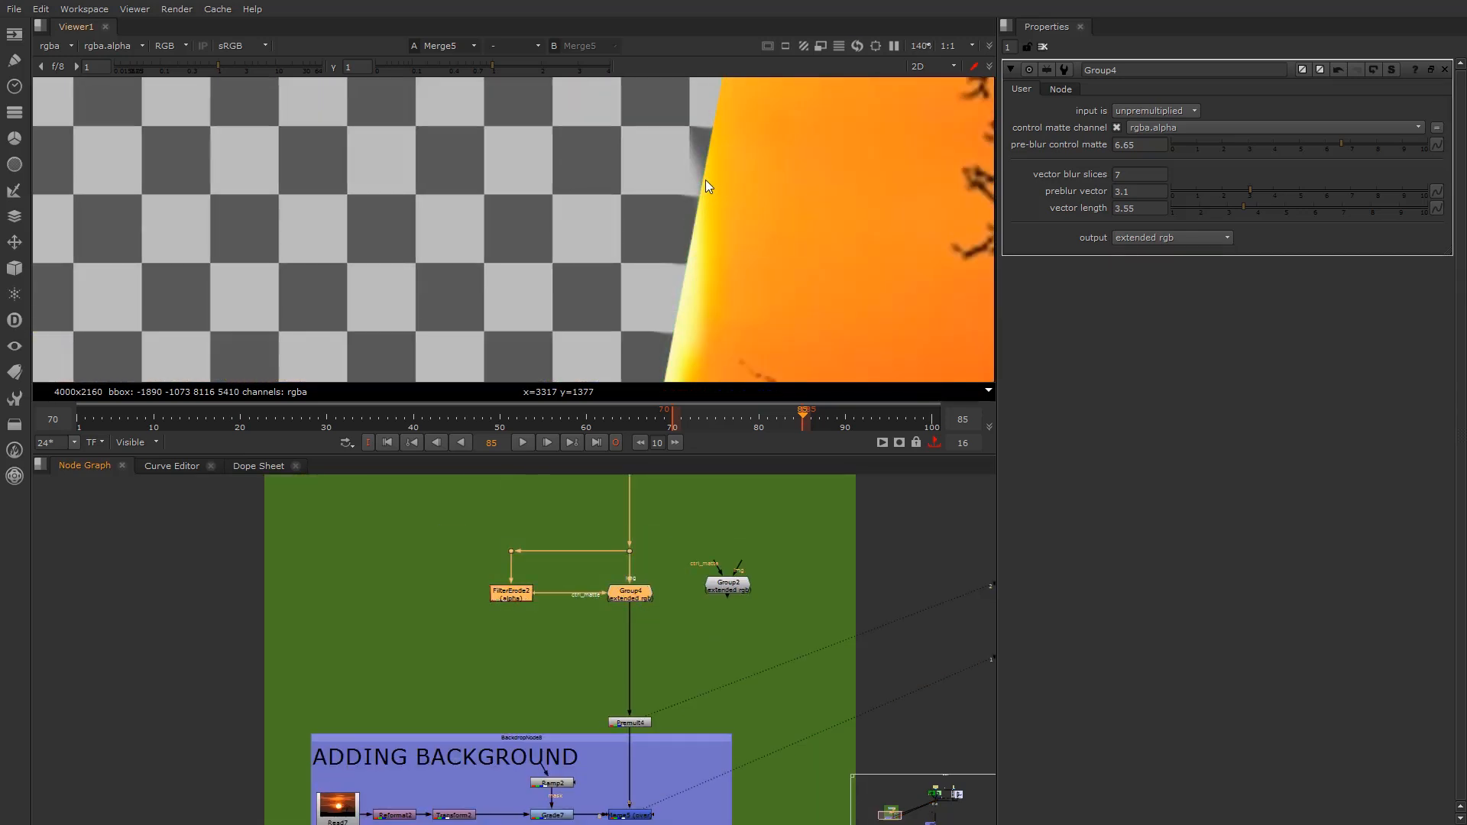
Go to the second node tree with FilterErode3, Group1 and EdgeBlur1, and view its Merge8 output
scroll(704, 579, "down", 8)
middle_click_drag(990, 567, 564, 671)
scroll(553, 673, "up", 5)
scroll(352, 631, "down", 4)
scroll(340, 651, "up", 5)
scroll(372, 619, "down", 4)
middle_click_drag(371, 618, 372, 630)
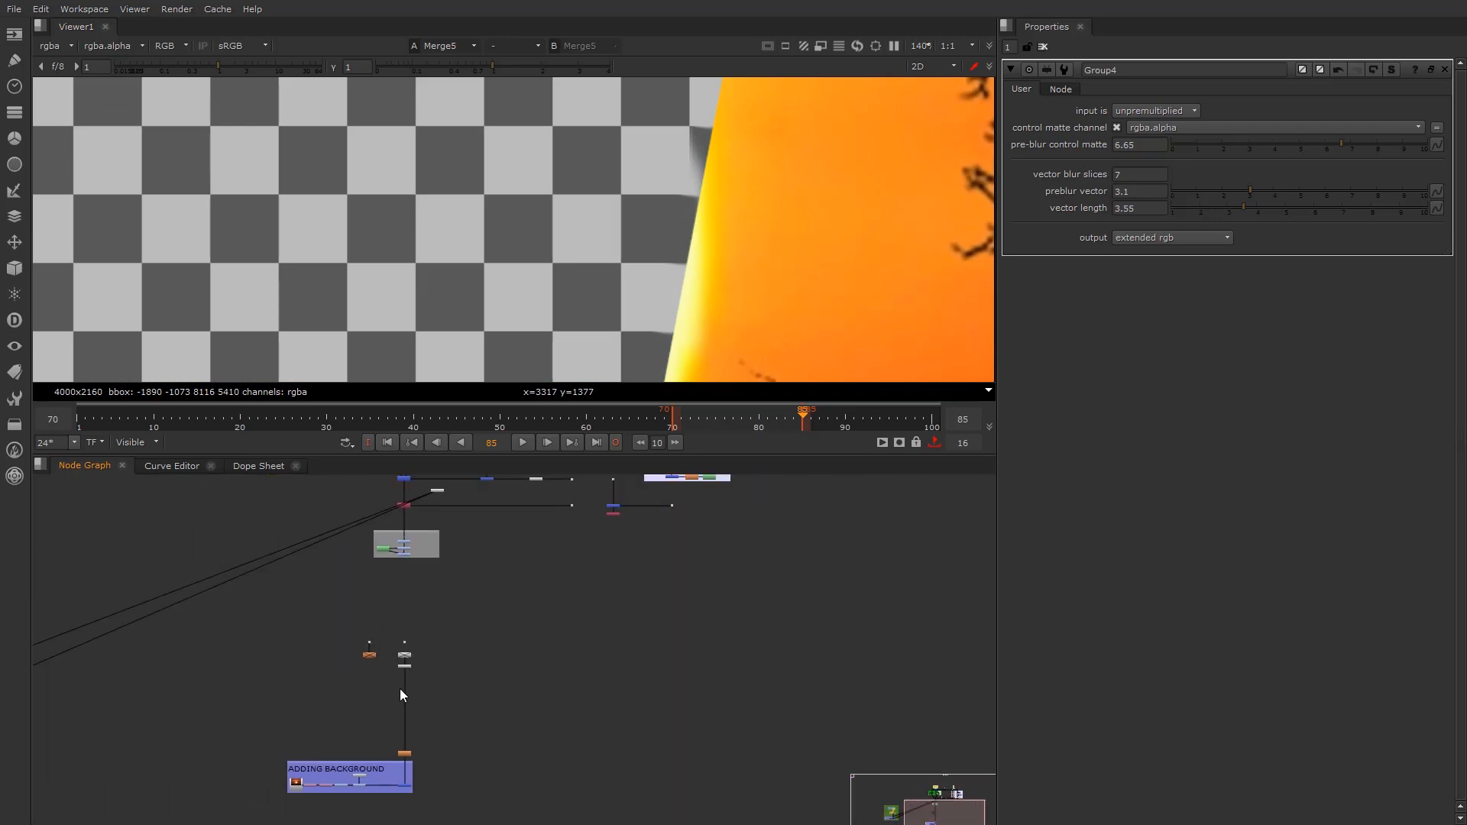
scroll(367, 680, "up", 5)
left_click_drag(345, 552, 507, 735)
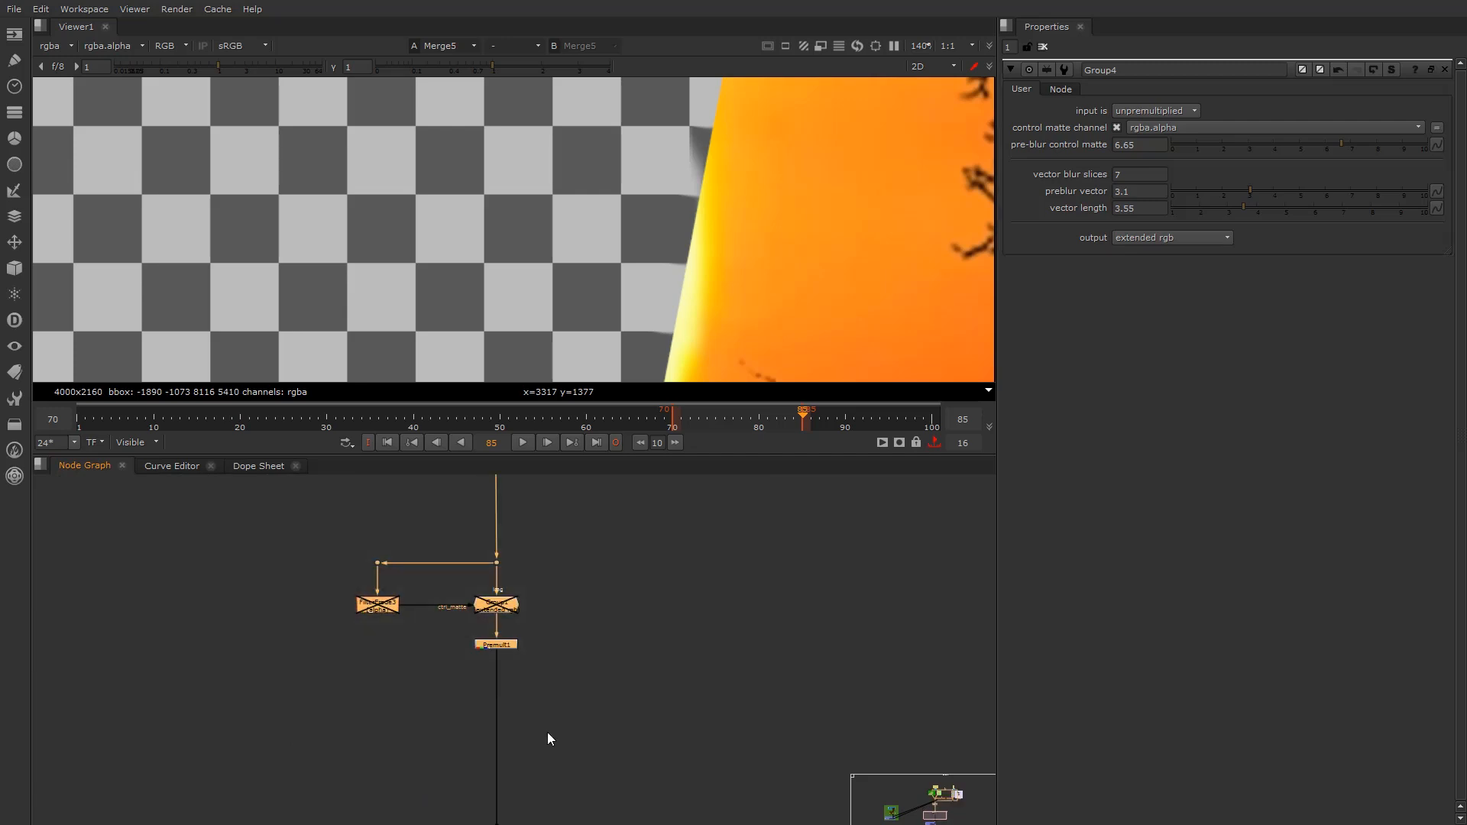
scroll(533, 634, "down", 3)
scroll(534, 639, "up", 5)
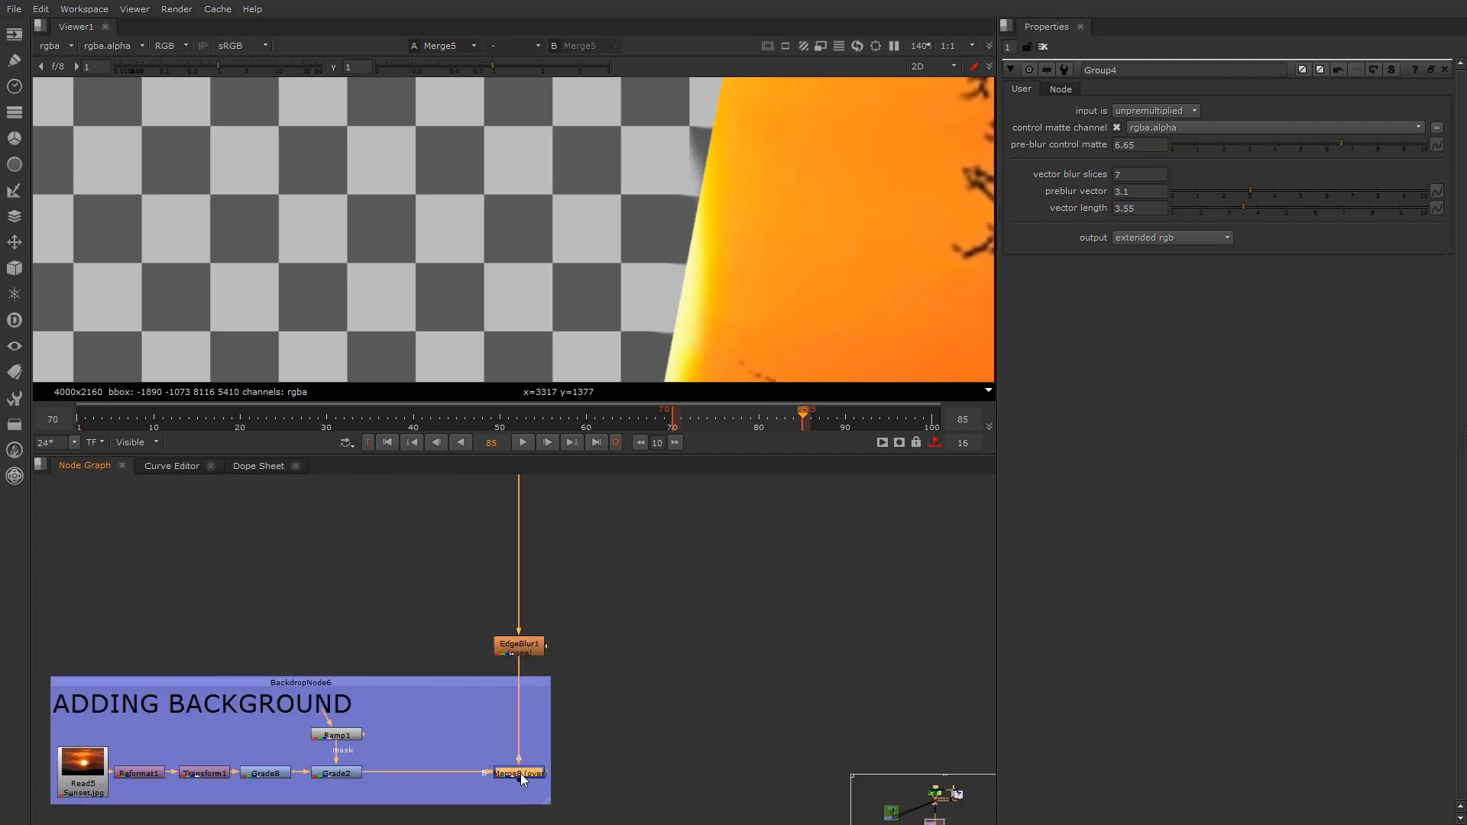
left_click(521, 773)
key("1")
Select the disabled FilterErode3 and Group1 nodes above Premult1
middle_click_drag(530, 496, 513, 672)
scroll(514, 625, "down", 1)
middle_click_drag(500, 573, 521, 769)
scroll(520, 635, "up", 3)
middle_click_drag(367, 553, 384, 622)
left_click_drag(283, 537, 666, 686)
scroll(819, 188, "down", 4)
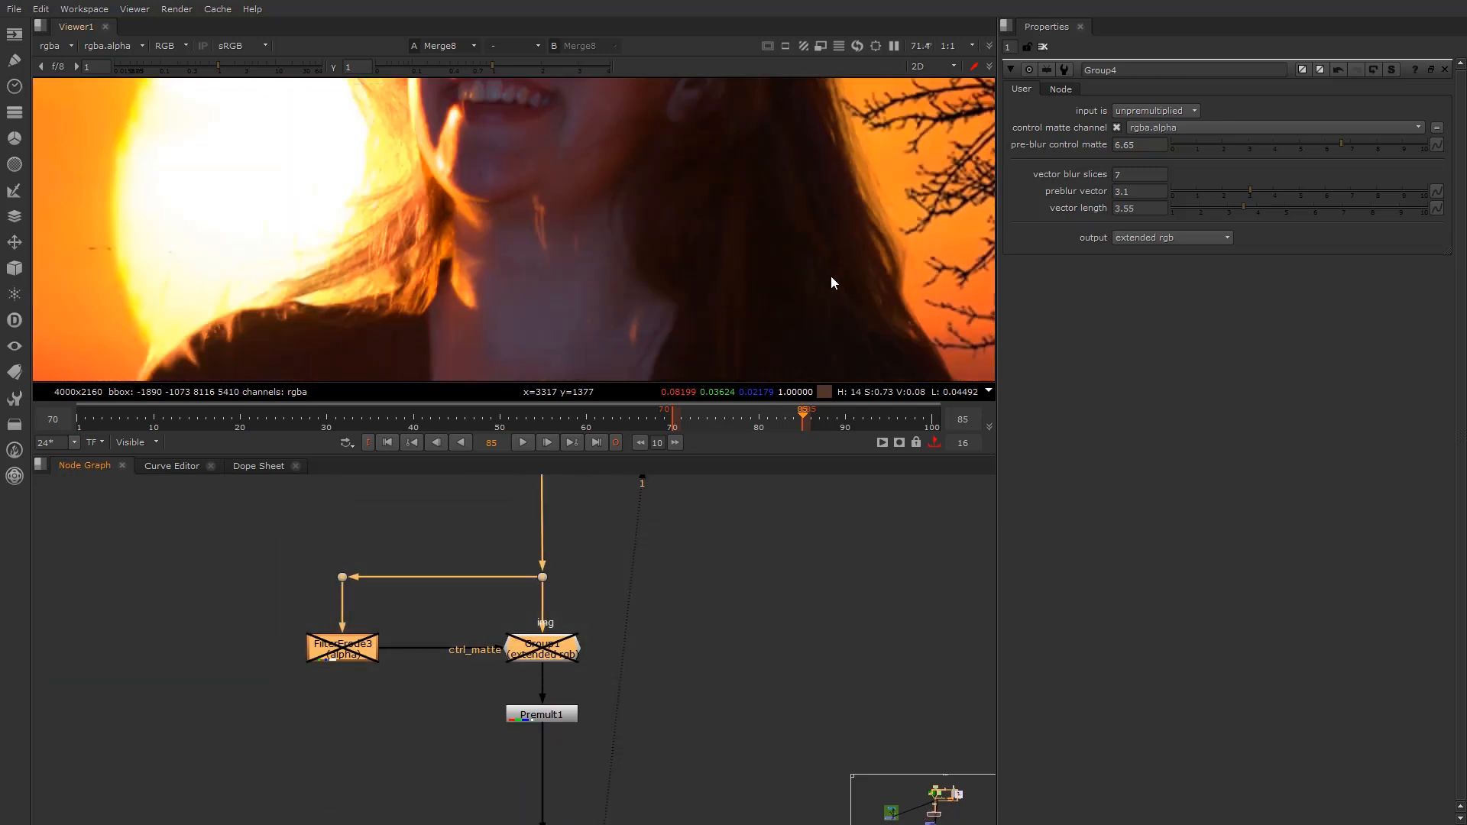
Examine the edges of the woman's arm and shirt against the sunset with FilterErode3 and Group1 disabled
scroll(700, 225, "down", 4)
middle_click_drag(619, 283, 653, 130)
scroll(542, 322, "up", 1)
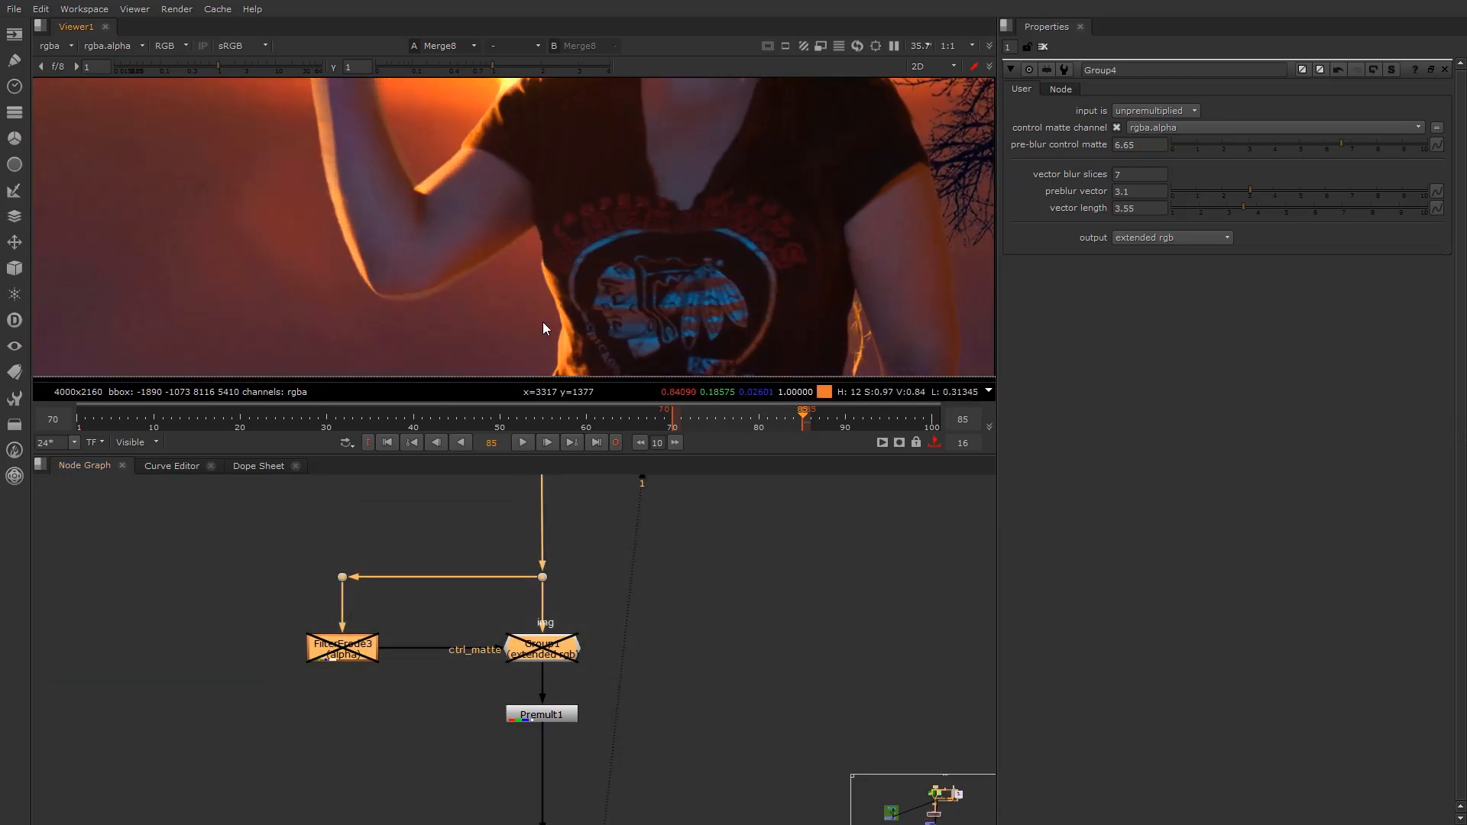
scroll(542, 322, "down", 1)
middle_click_drag(965, 260, 918, 267)
scroll(919, 267, "up", 10)
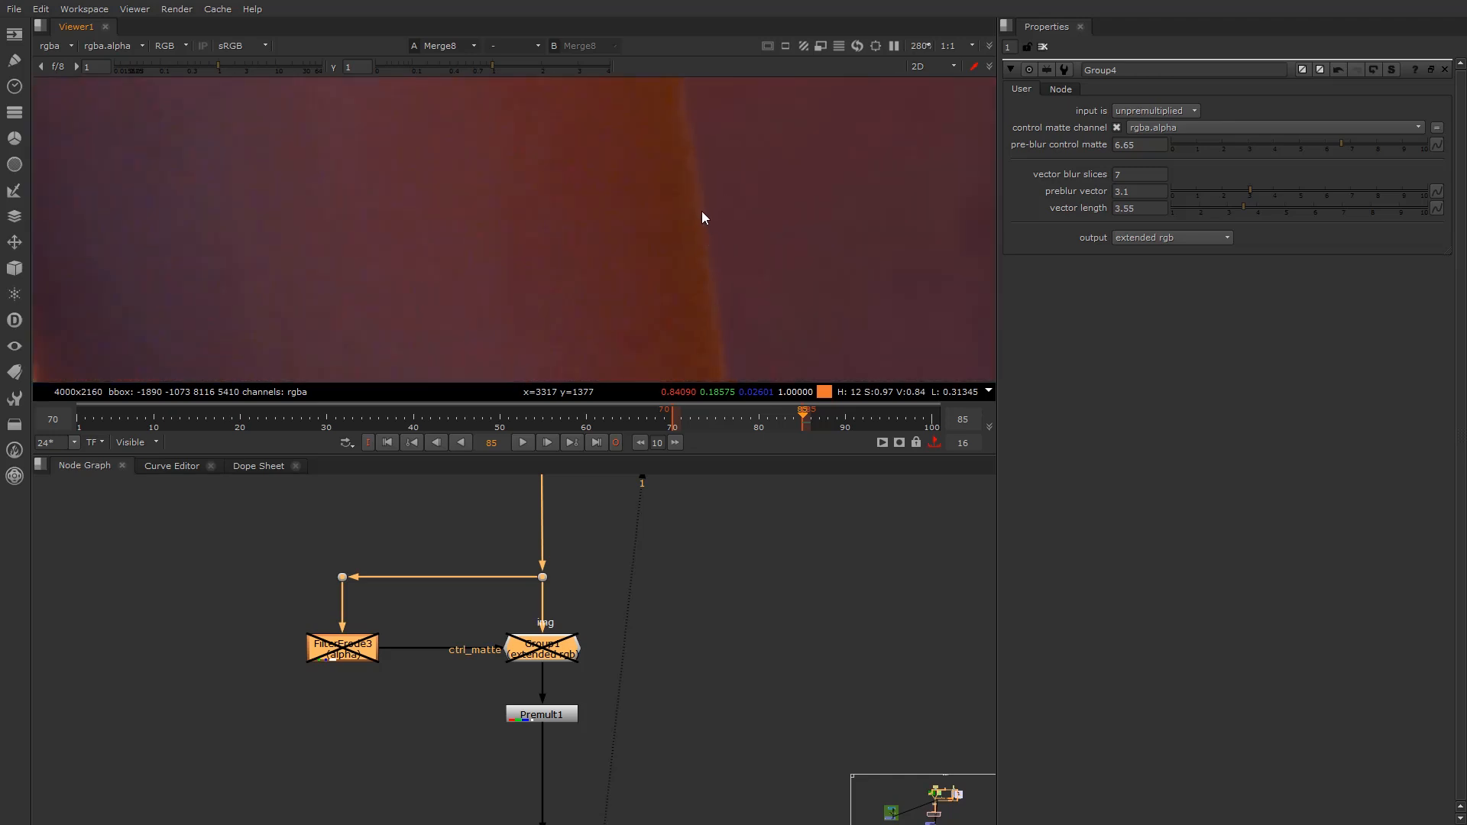
scroll(260, 300, "down", 5)
scroll(256, 299, "up", 3)
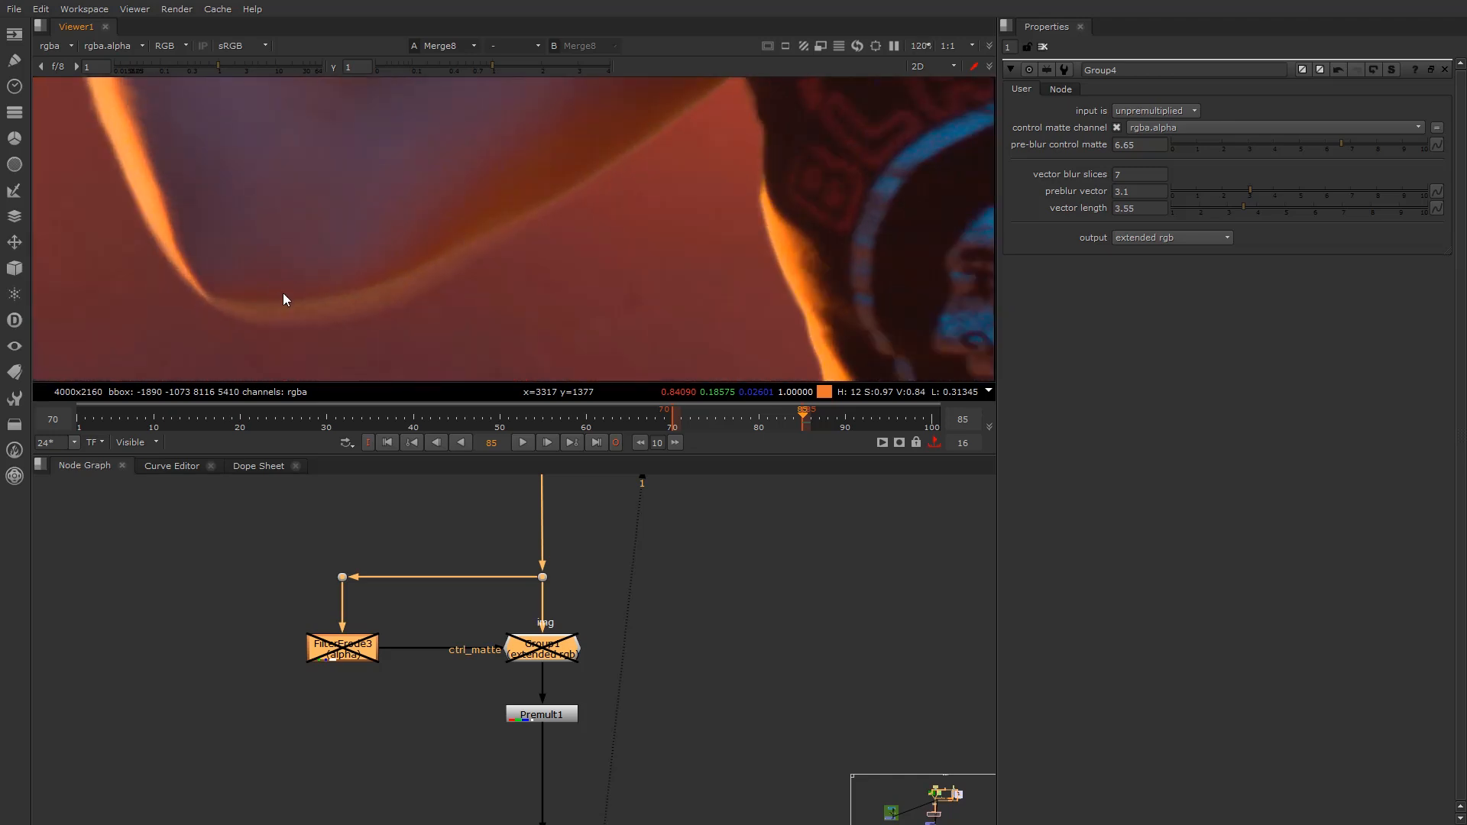
Select FilterErode3 and Group1 and toggle them repeatedly, ending enabled, while comparing the woman's elbow and shirt edges against the sunset
left_click_drag(247, 552, 634, 669)
key("d")
scroll(628, 237, "down", 4)
key("d")
key("d")
key("d")
key("d")
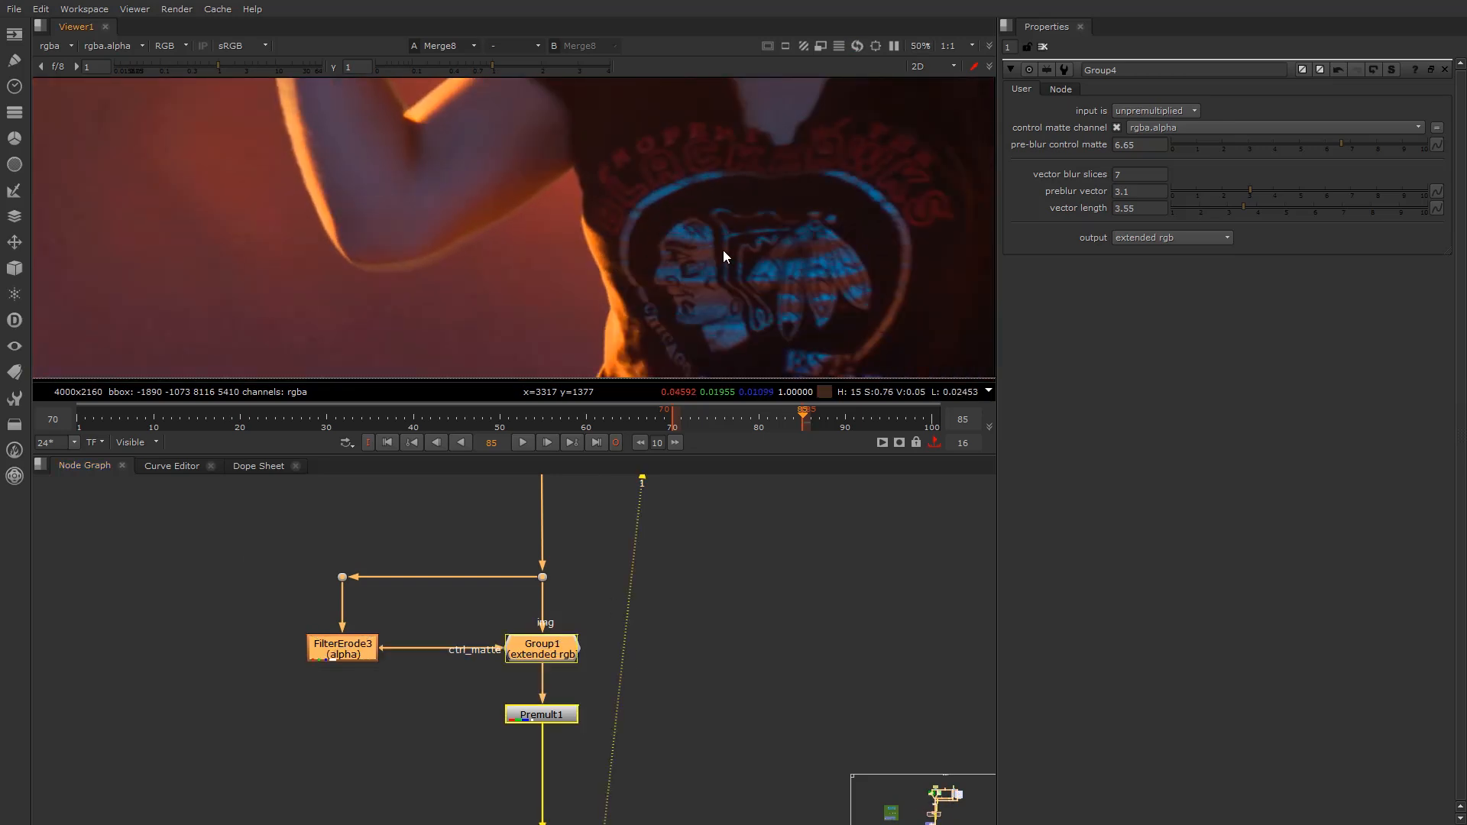
key("d")
key("d")
Toggle FilterErode3 and Group1 off and back on while comparing the edge of the inner elbow against the sky
scroll(405, 264, "up", 6)
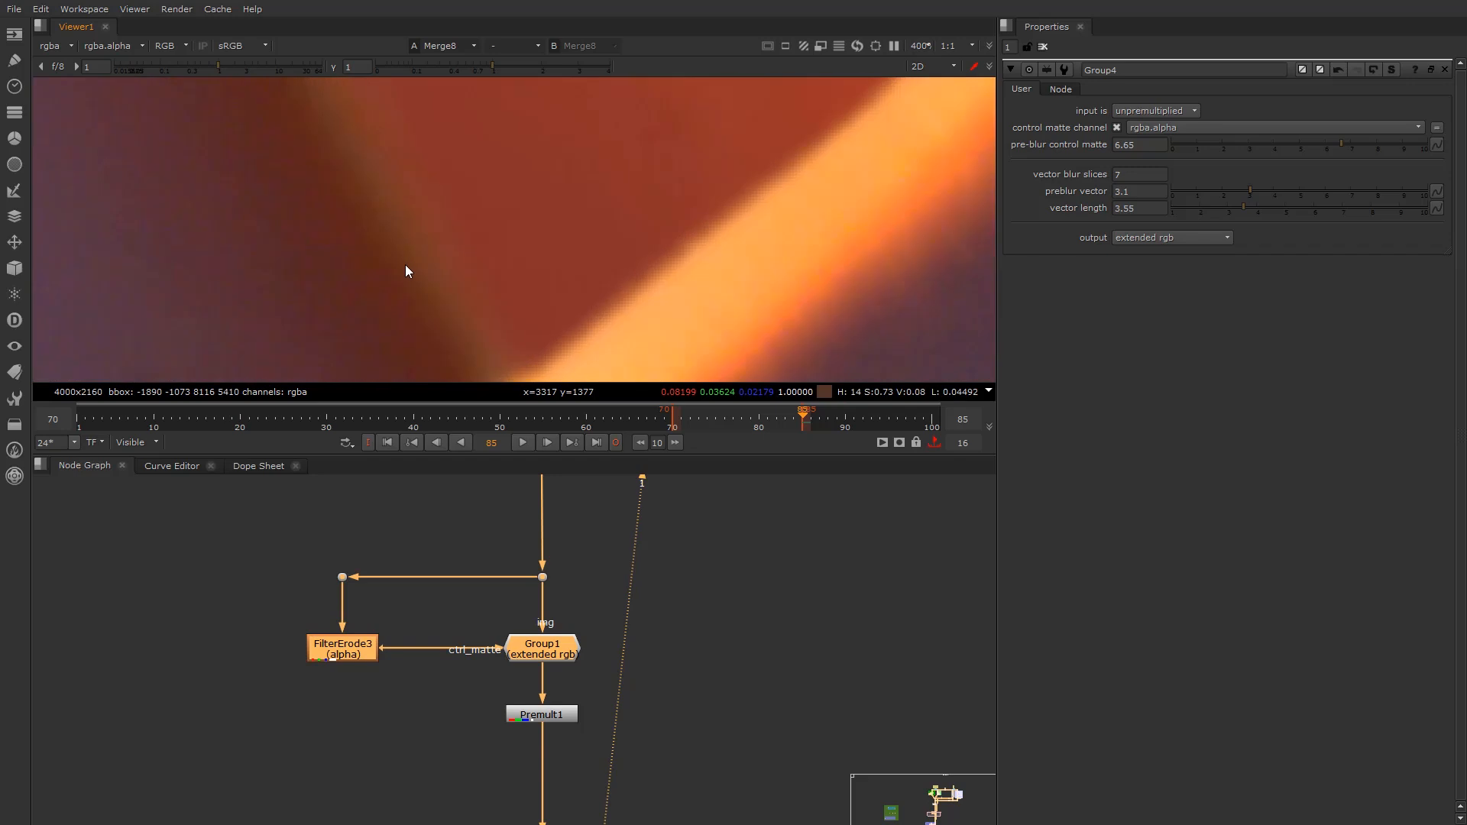
key("d")
key("d")
scroll(359, 139, "down", 4)
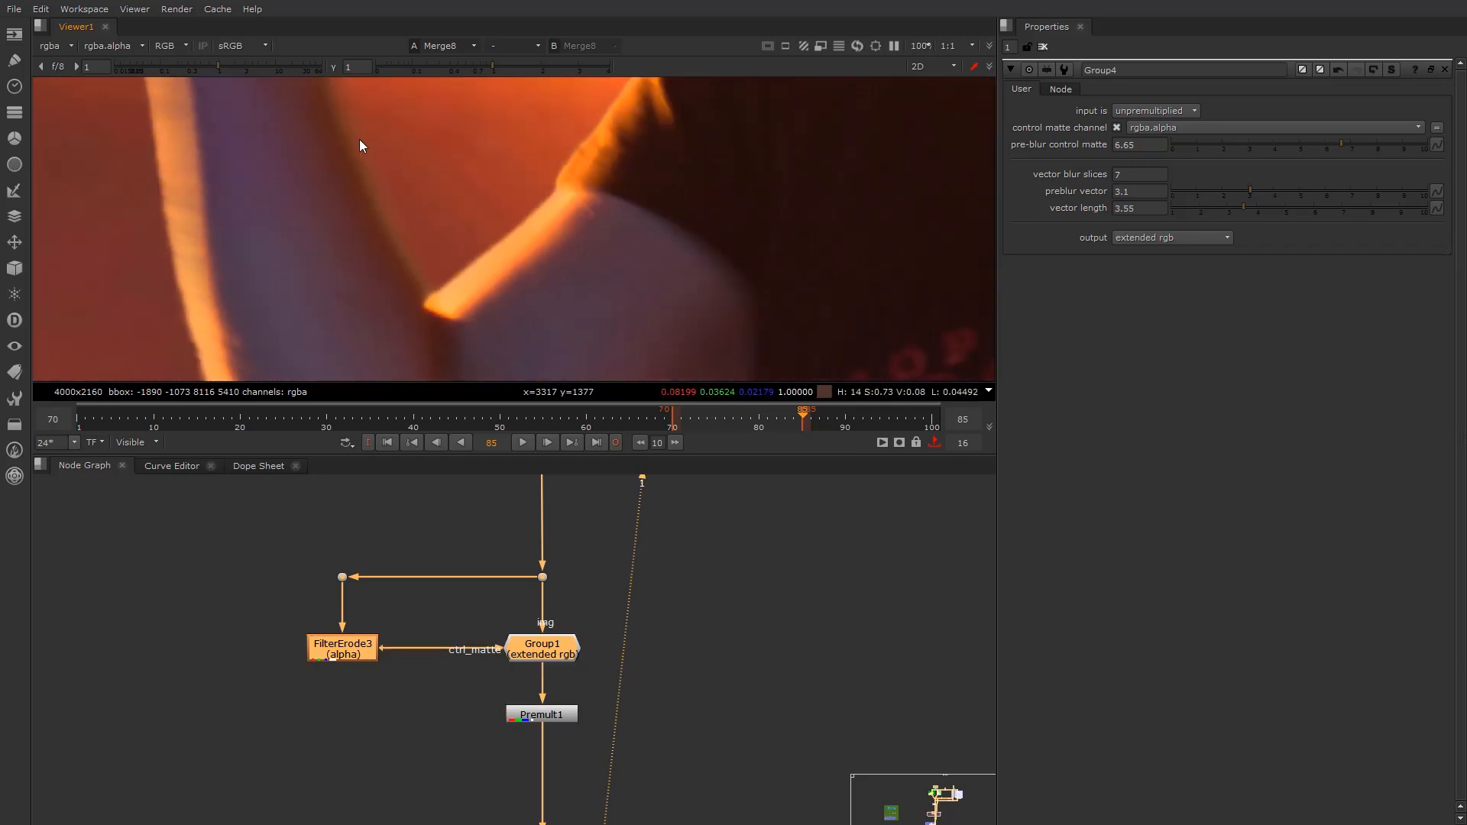
Toggle FilterErode3 and Group1 off and on while comparing the outer edge of the lowered arm at increasing magnification
scroll(458, 245, "down", 4)
scroll(552, 272, "up", 4)
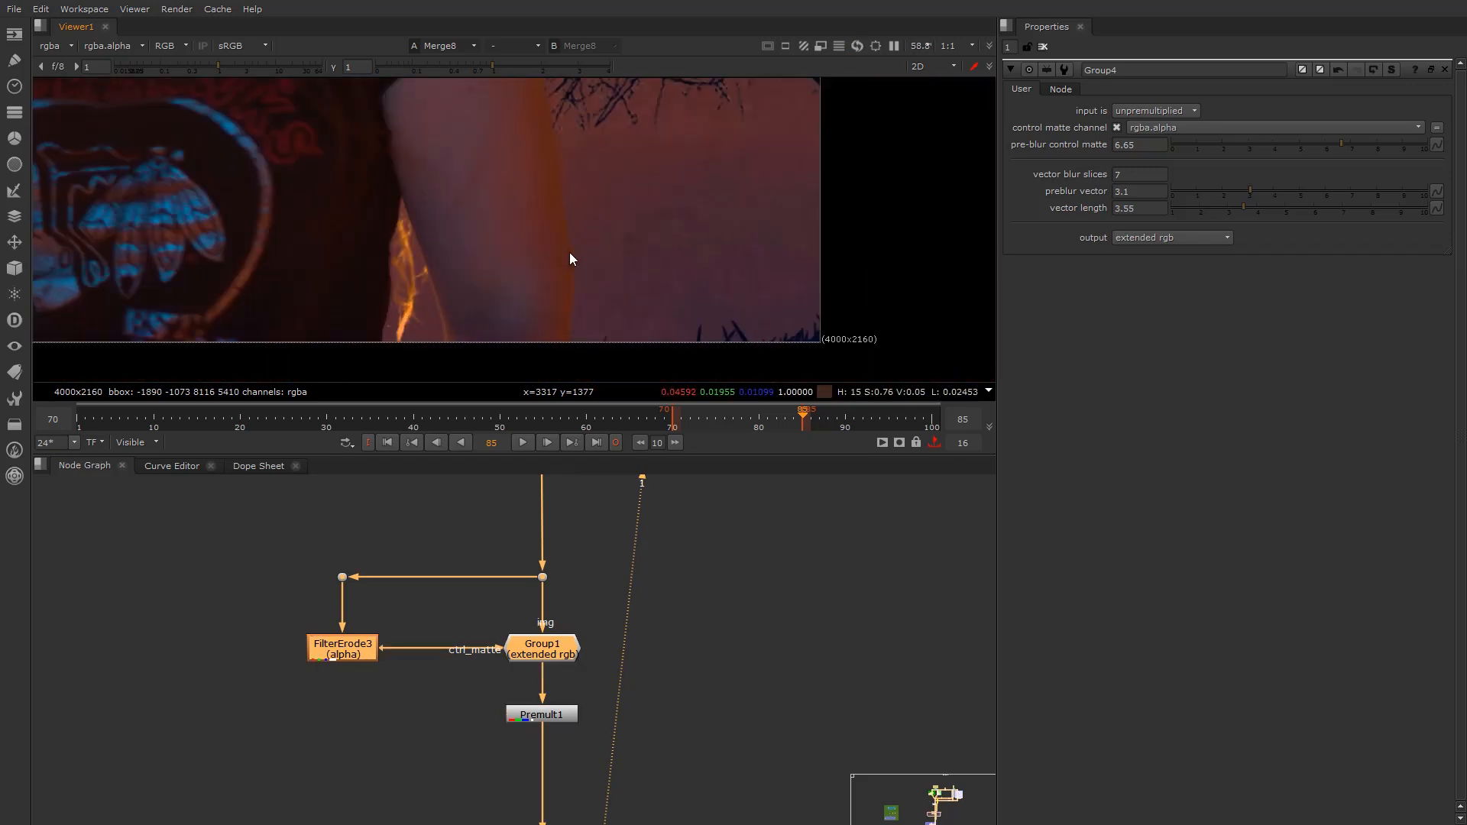
key("d")
key("d")
scroll(585, 281, "up", 3)
key("d")
key("d")
scroll(564, 283, "up", 3)
key("d")
key("d")
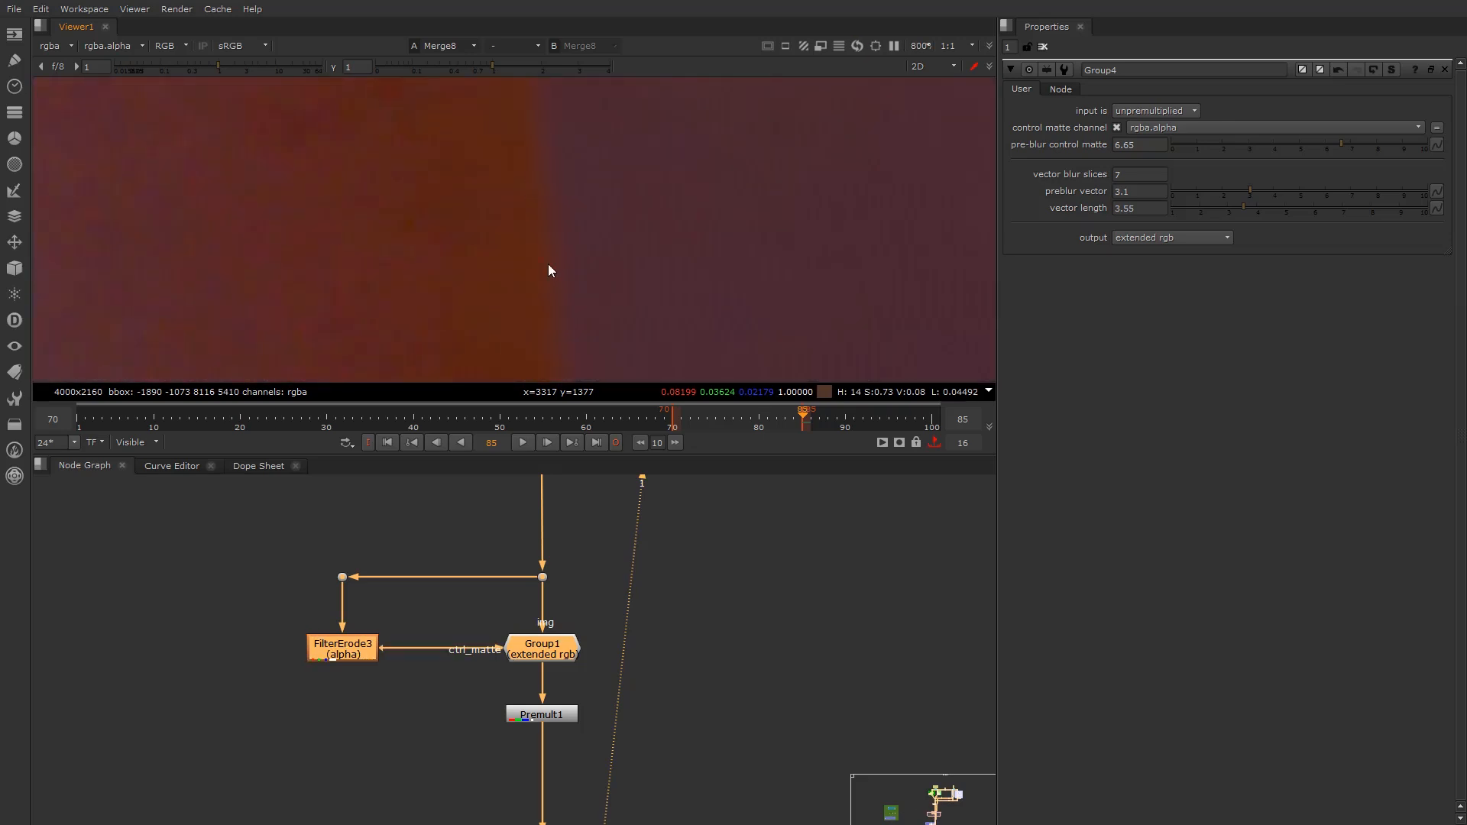
Reselect the FilterErode3 and Group1 nodes above Premult1
scroll(468, 639, "down", 3)
middle_click_drag(386, 625, 392, 661)
left_click_drag(329, 619, 565, 699)
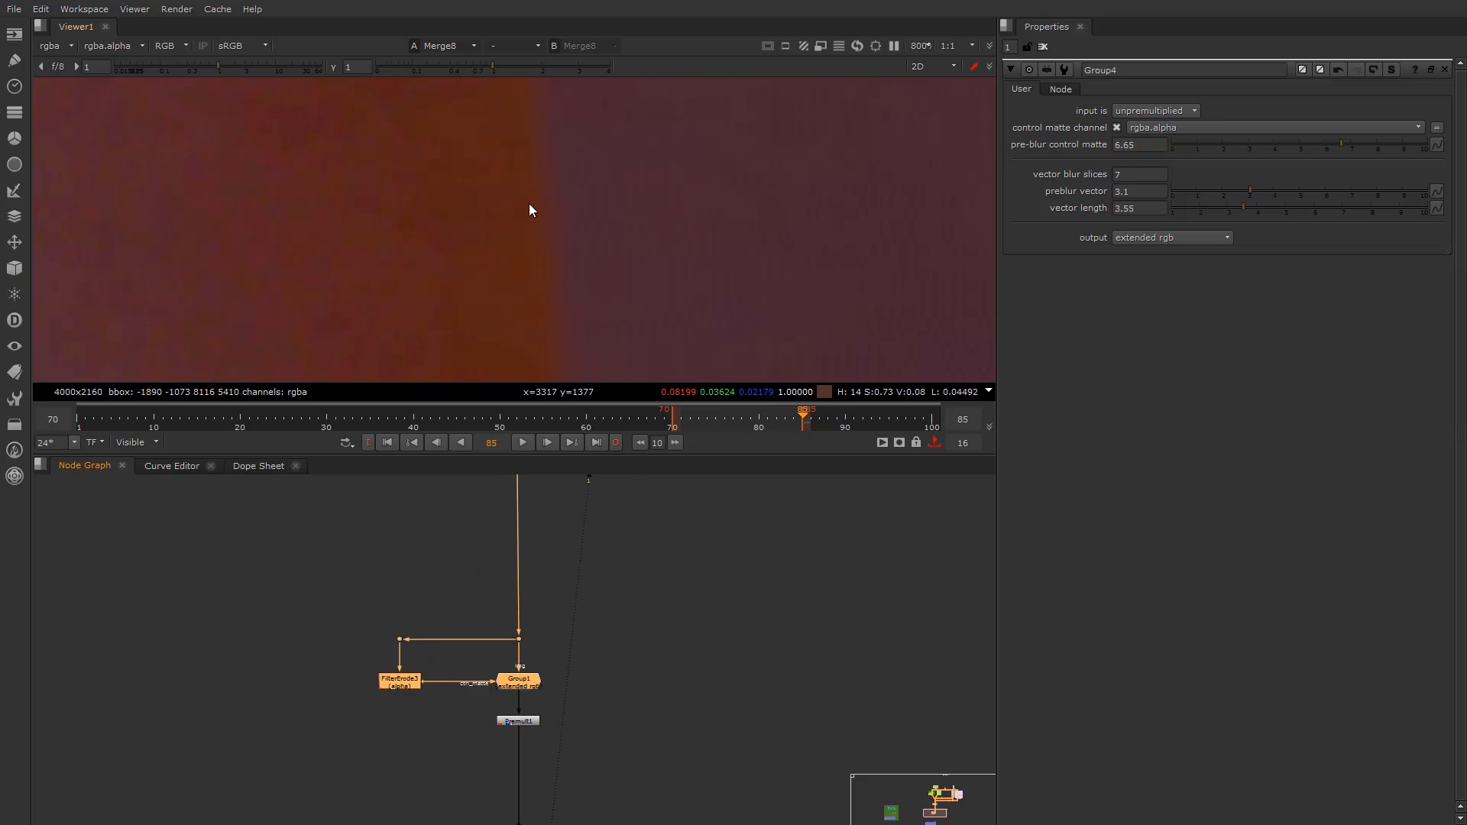
scroll(524, 210, "down", 5)
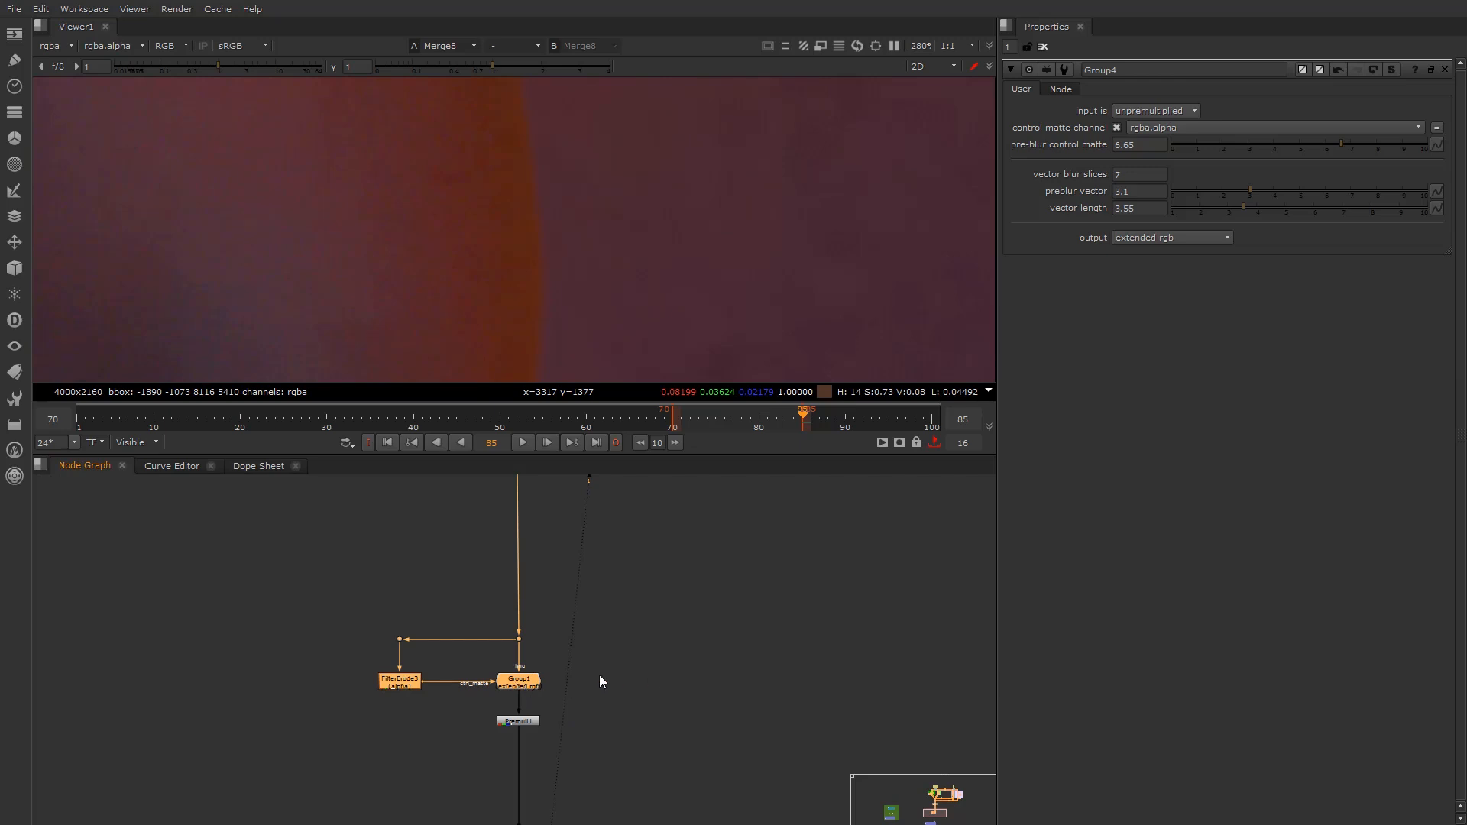
scroll(524, 684, "up", 3)
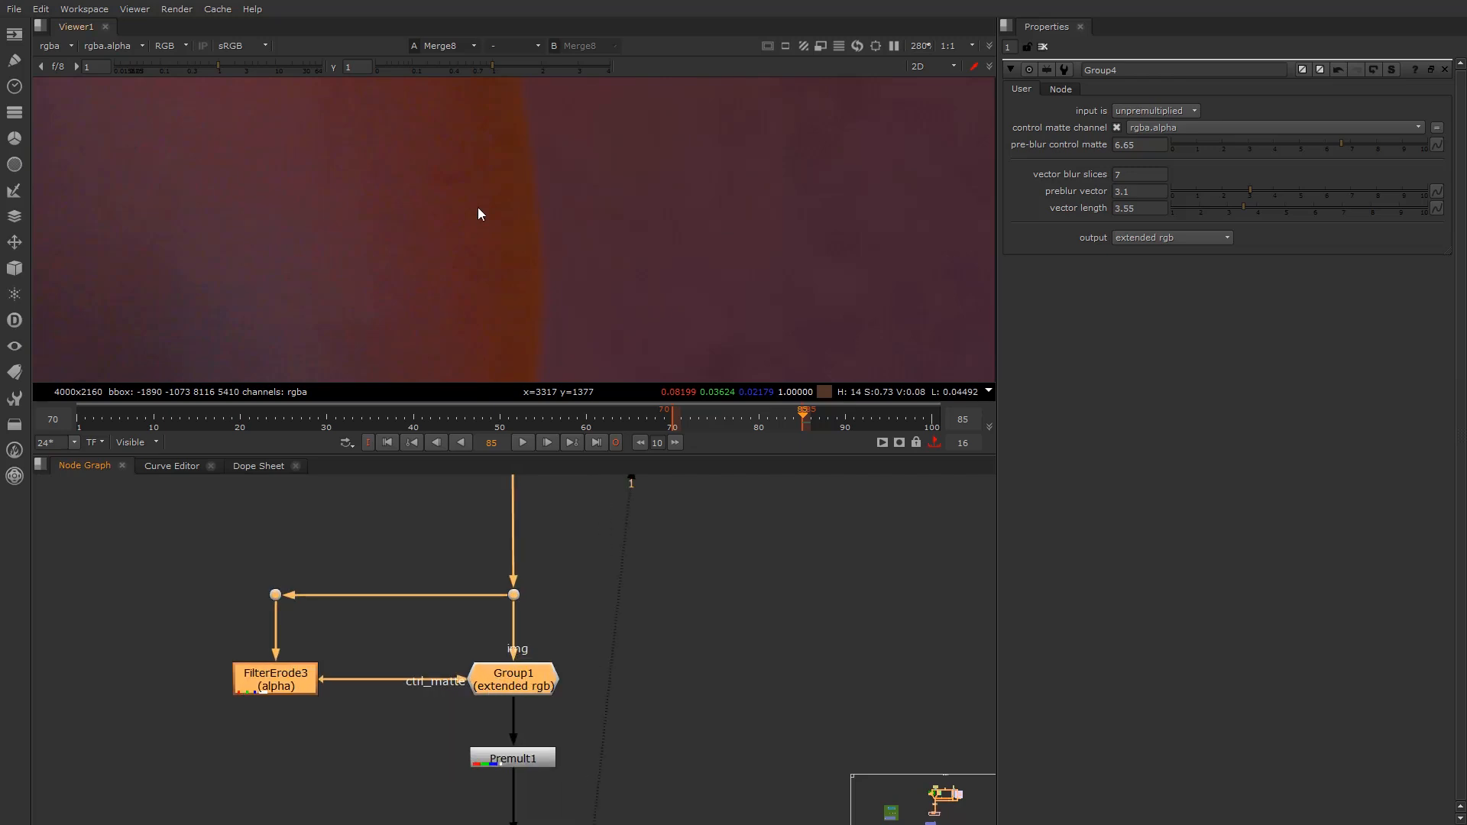
Toggle FilterErode3 and Group1 while comparing a close-up of the hair strands above the shoulder in front of the sun
scroll(479, 220, "down", 10)
scroll(328, 294, "up", 1)
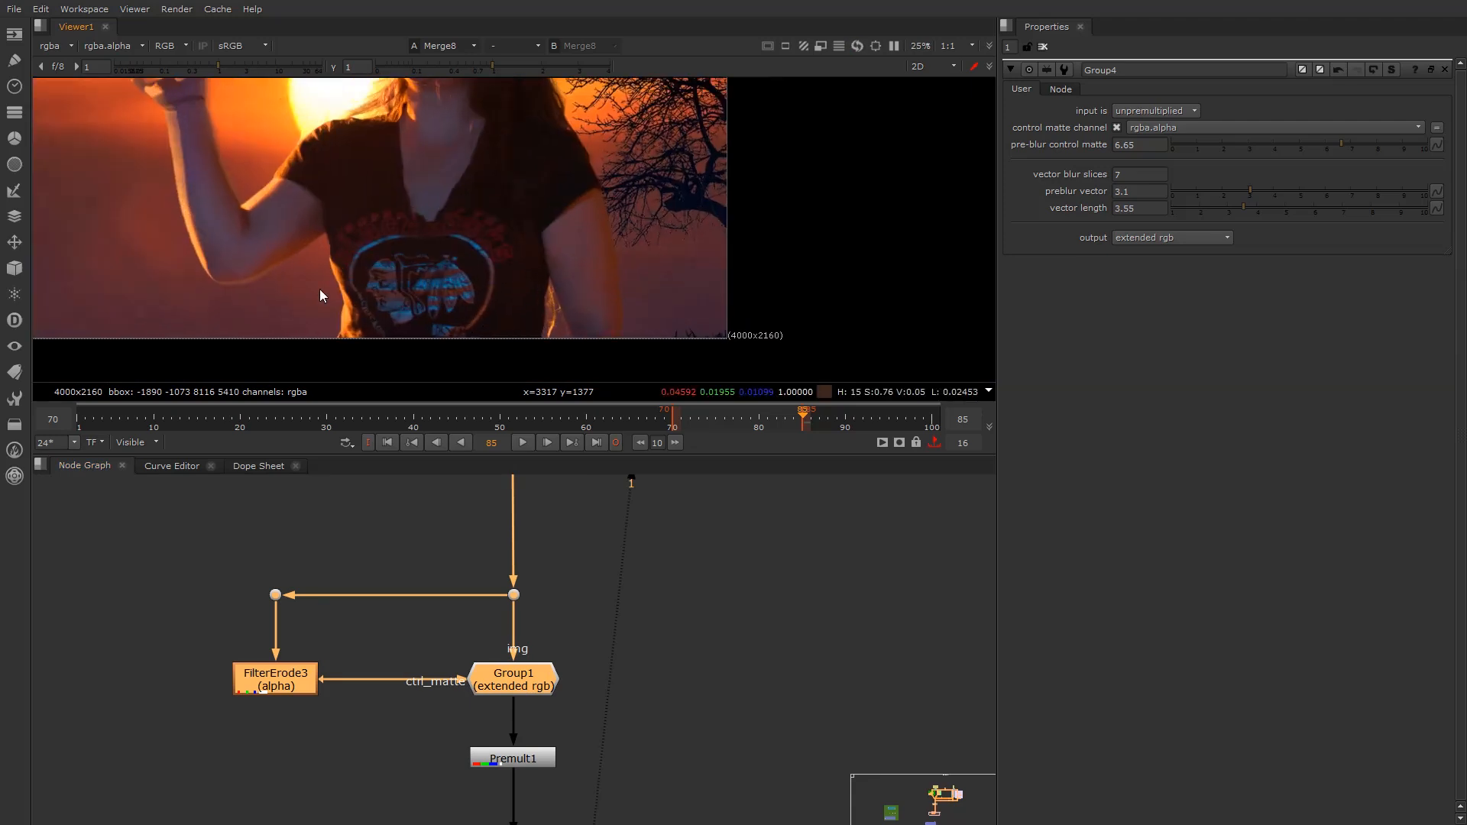
scroll(347, 233, "up", 9)
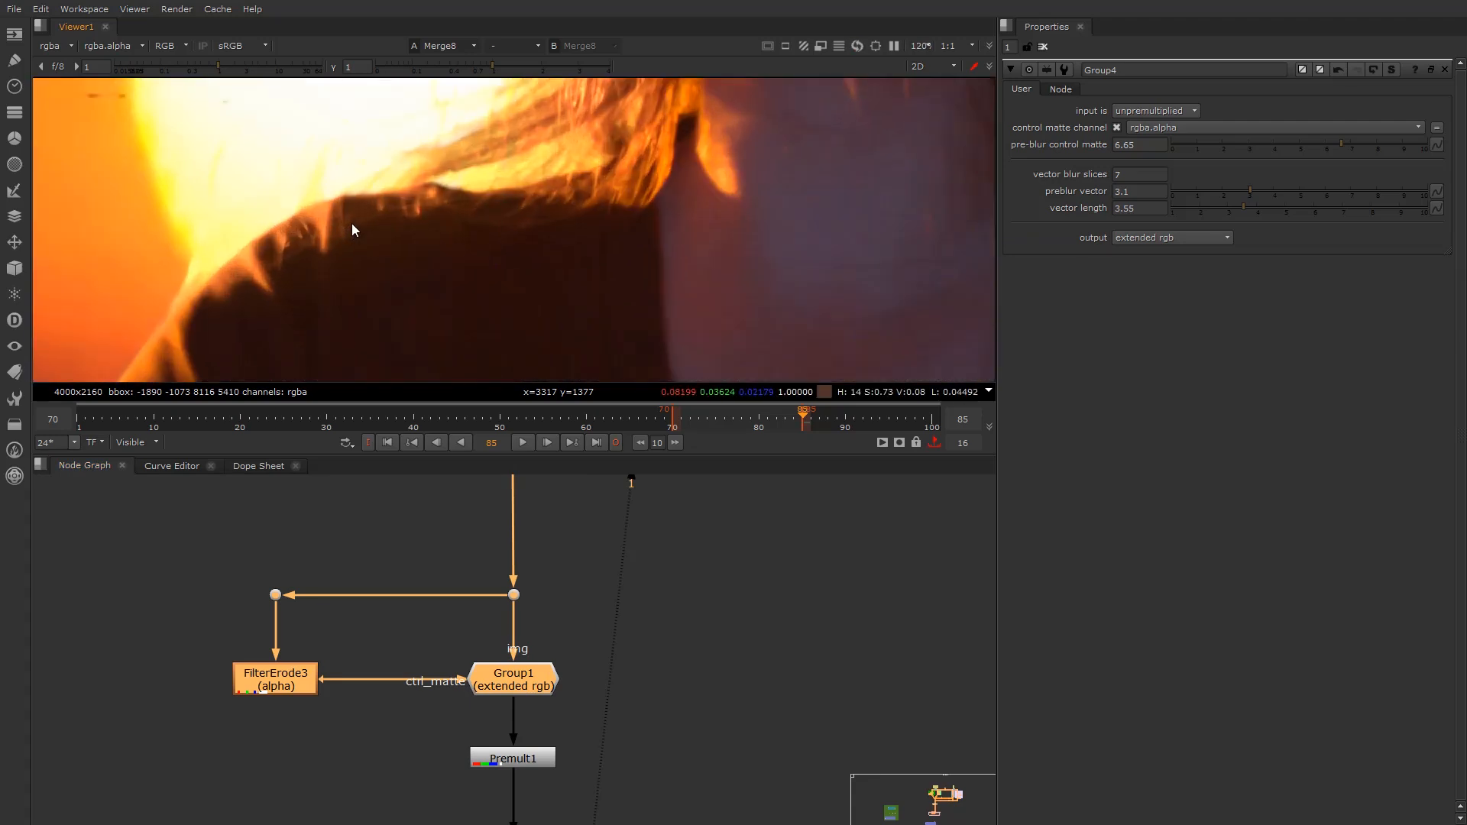
scroll(451, 259, "up", 5)
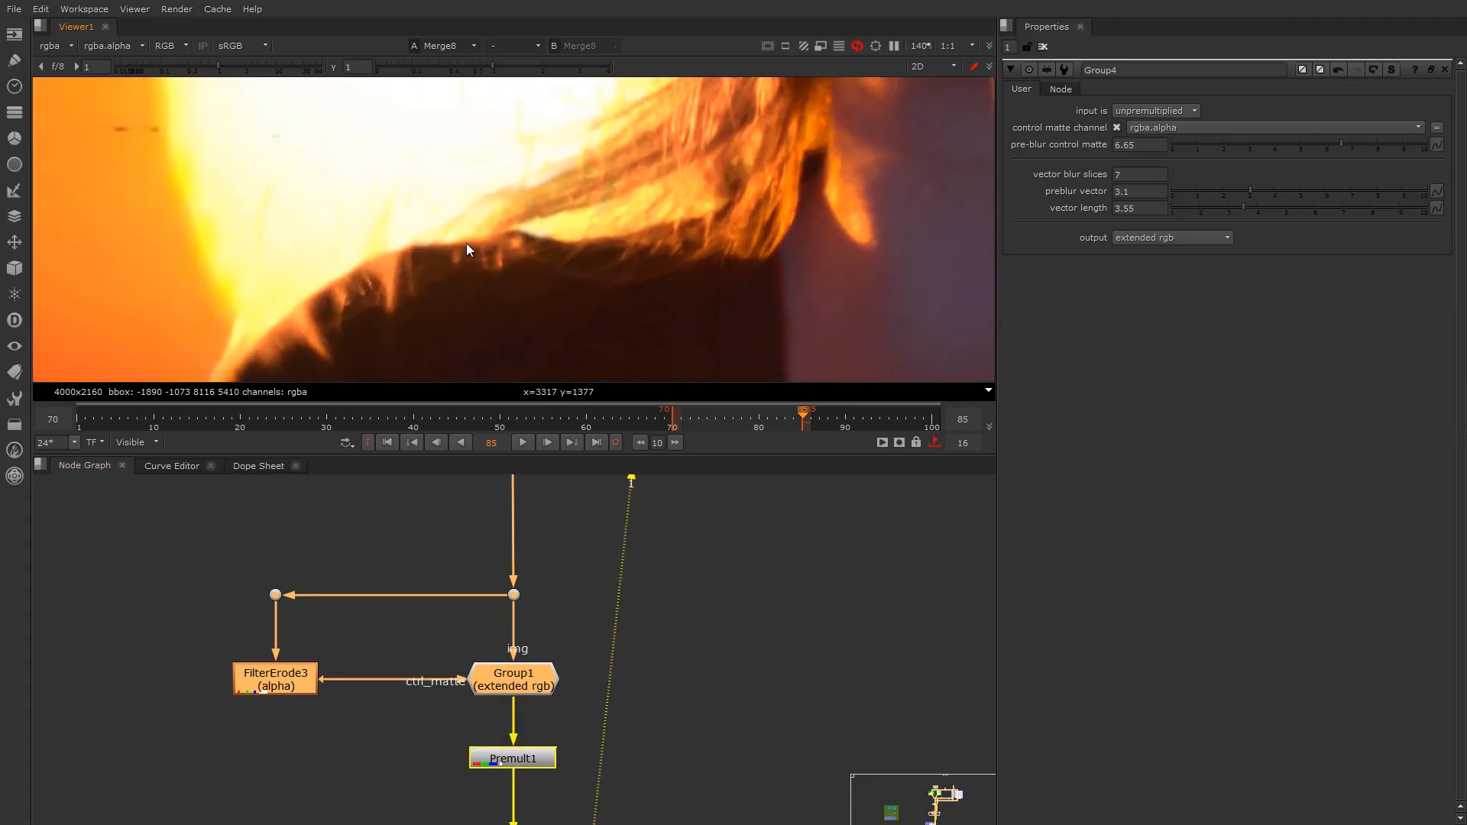
scroll(550, 190, "up", 6)
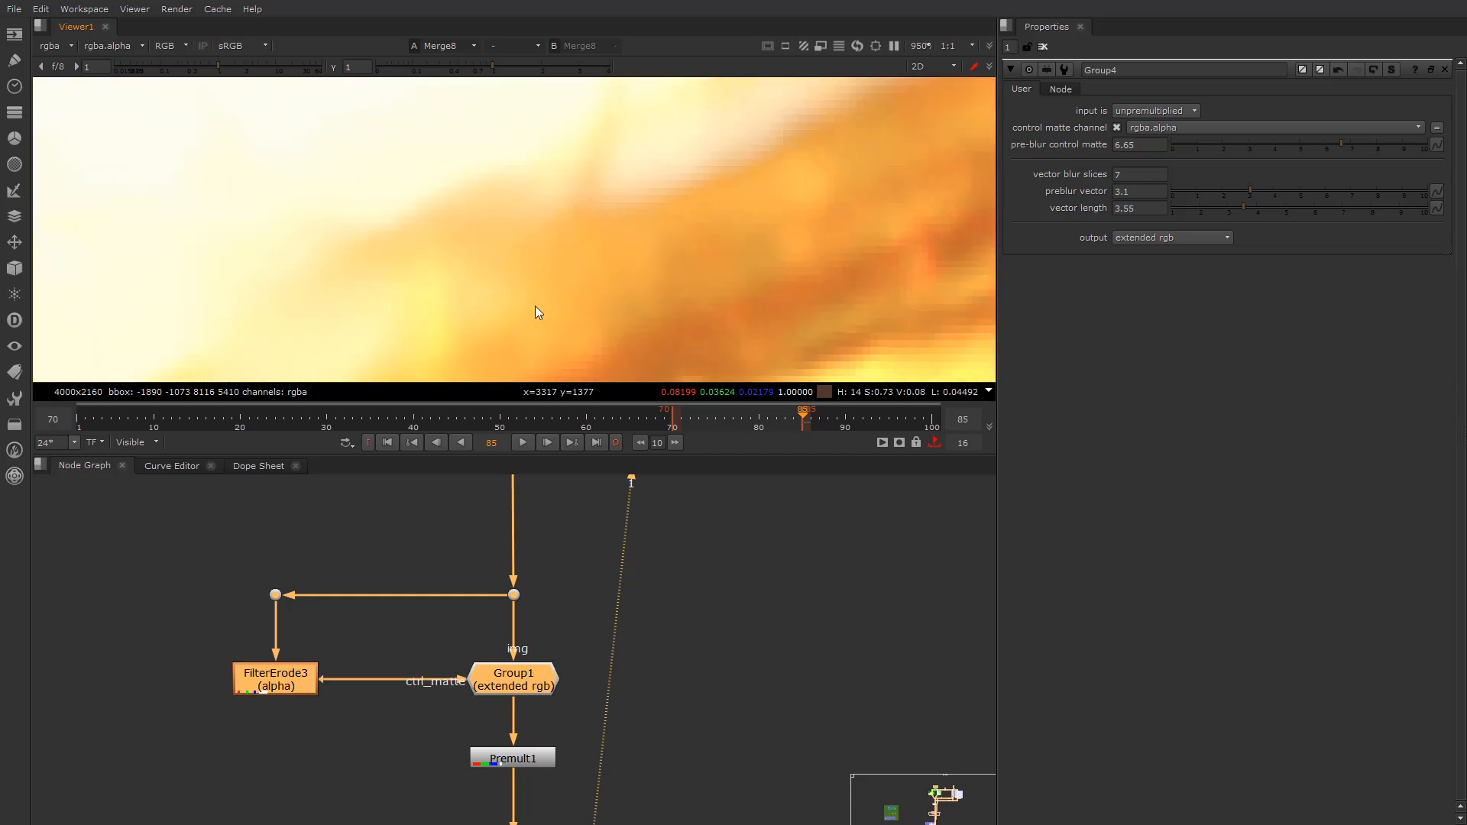
key("d")
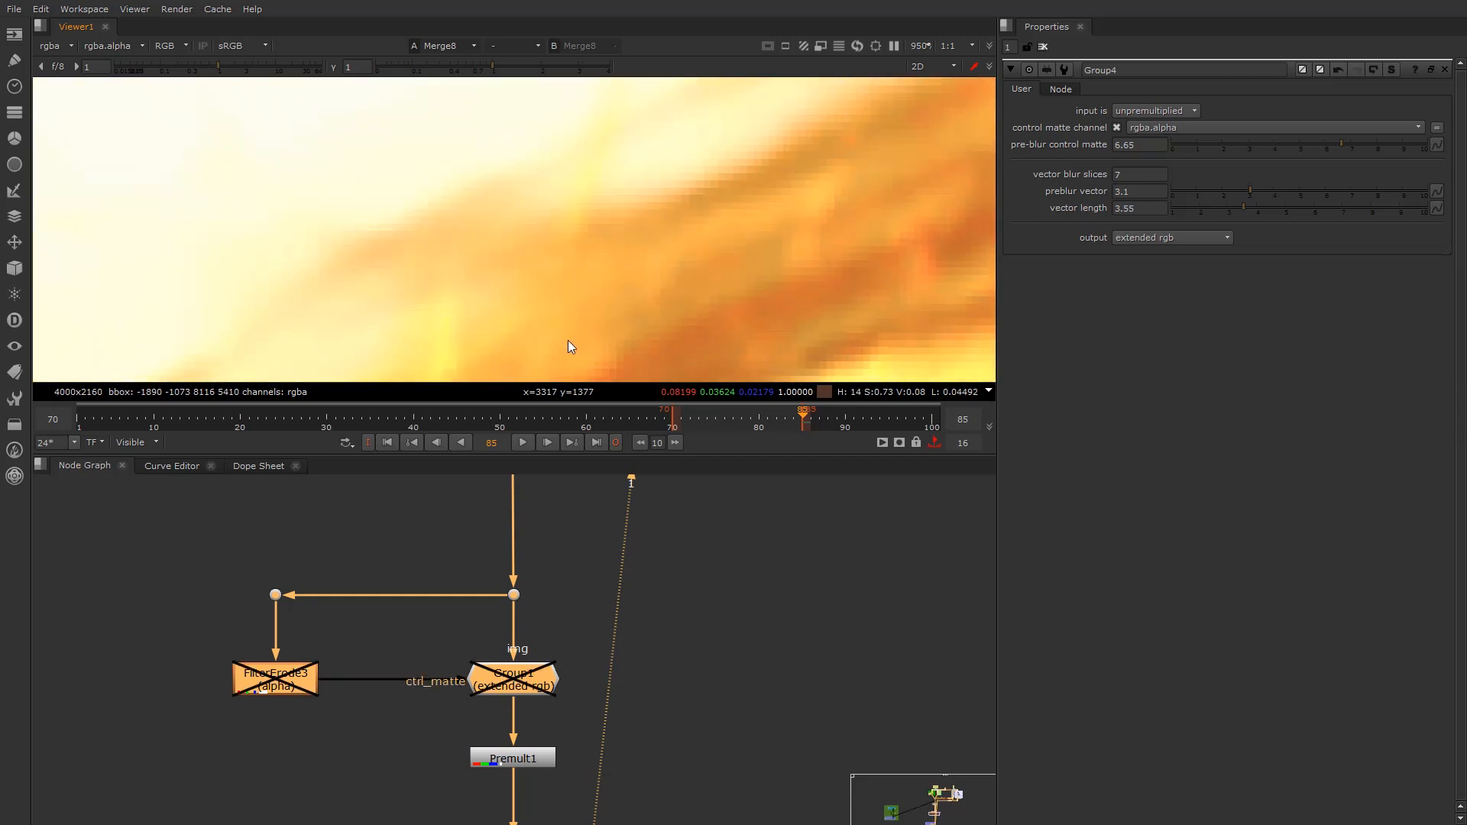
key("d")
key("d")
key("d")
key("d")
Toggle FilterErode3 and Group1 repeatedly over a wider area of the sunlit hair to compare its strand detail, ending with both enabled
scroll(616, 216, "down", 6)
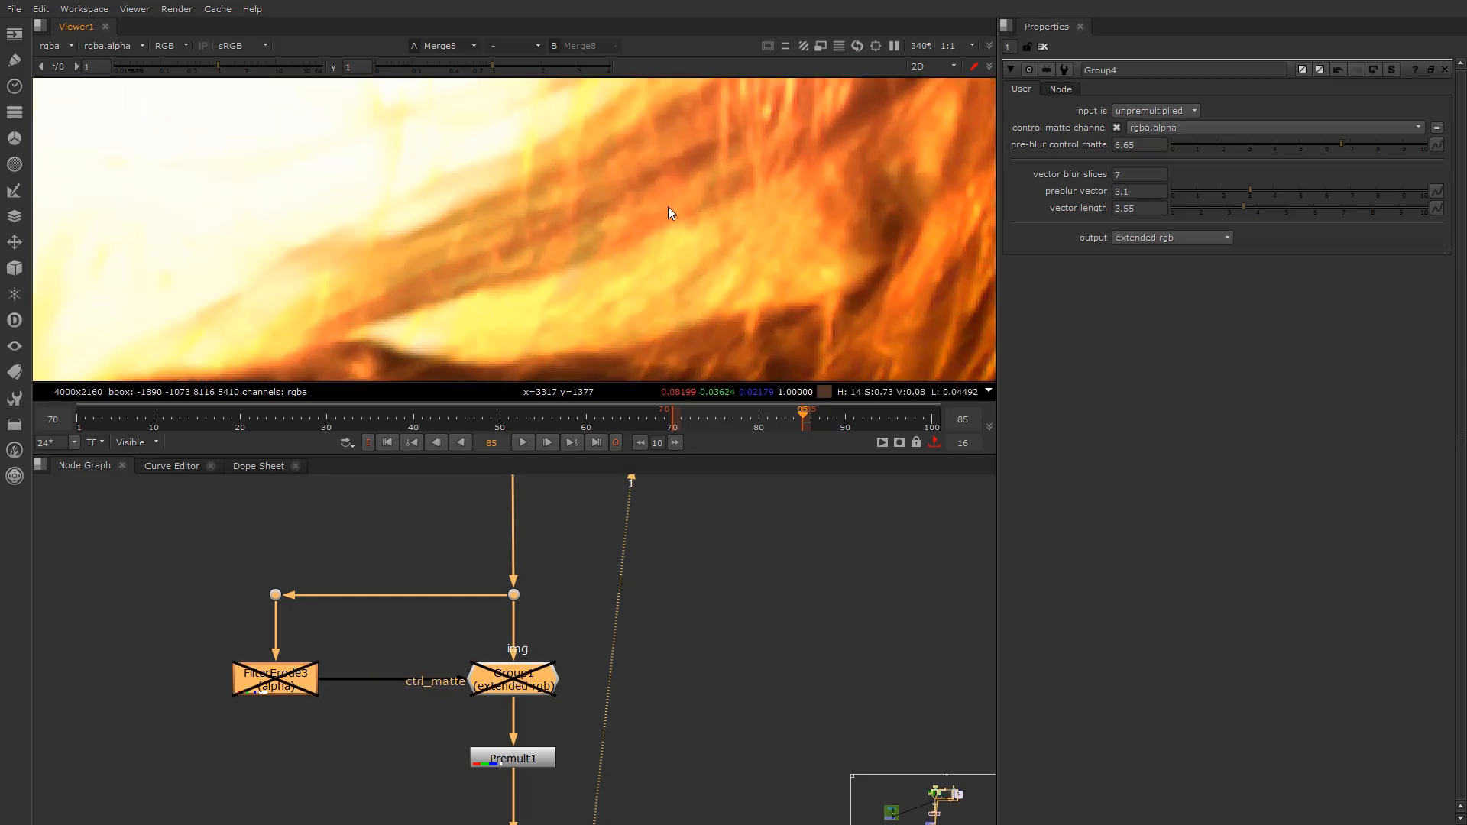
key("d")
key("d")
key("d")
key("d")
key("d")
key("d")
key("d")
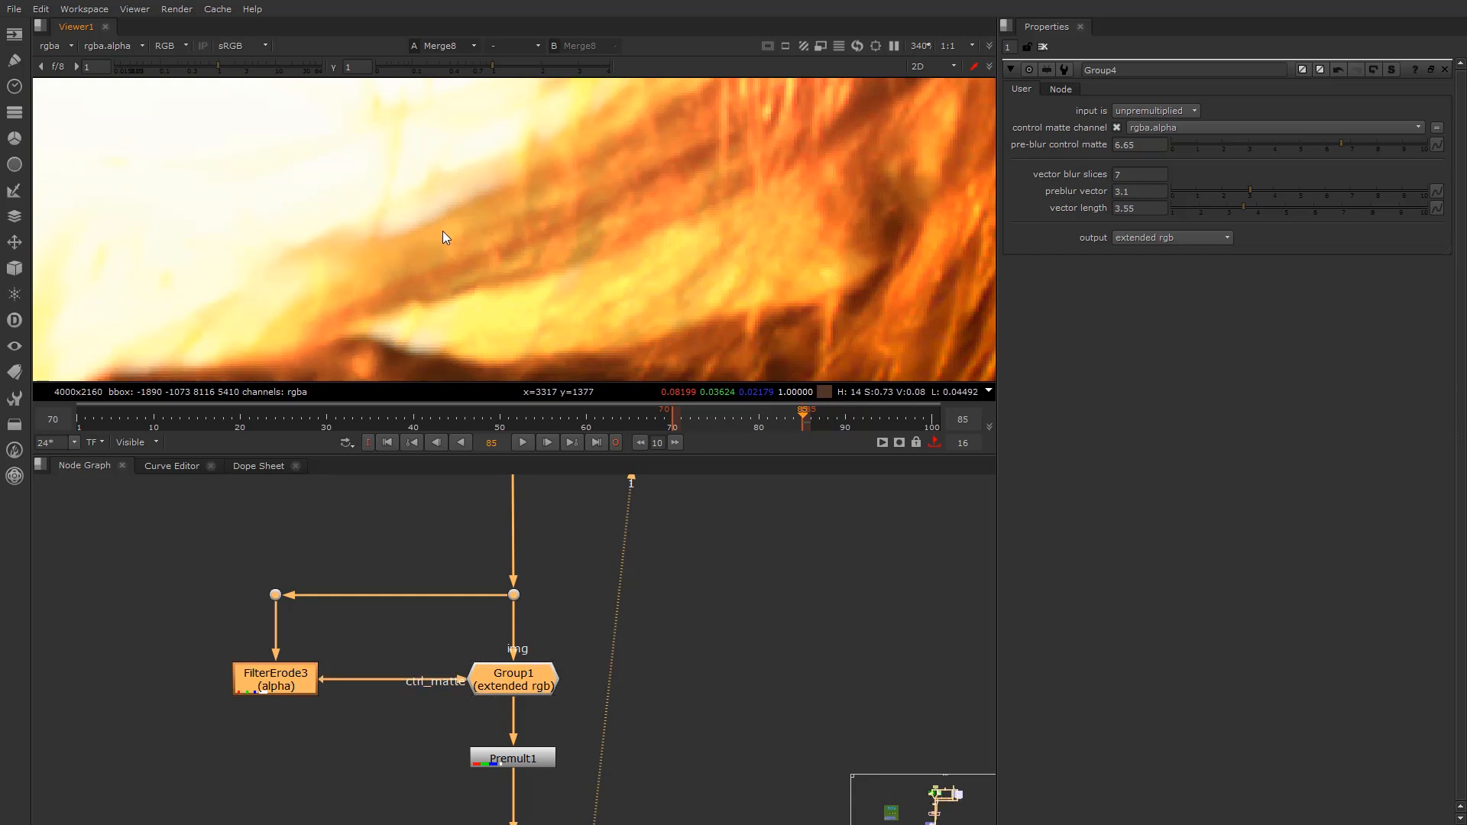
key("d")
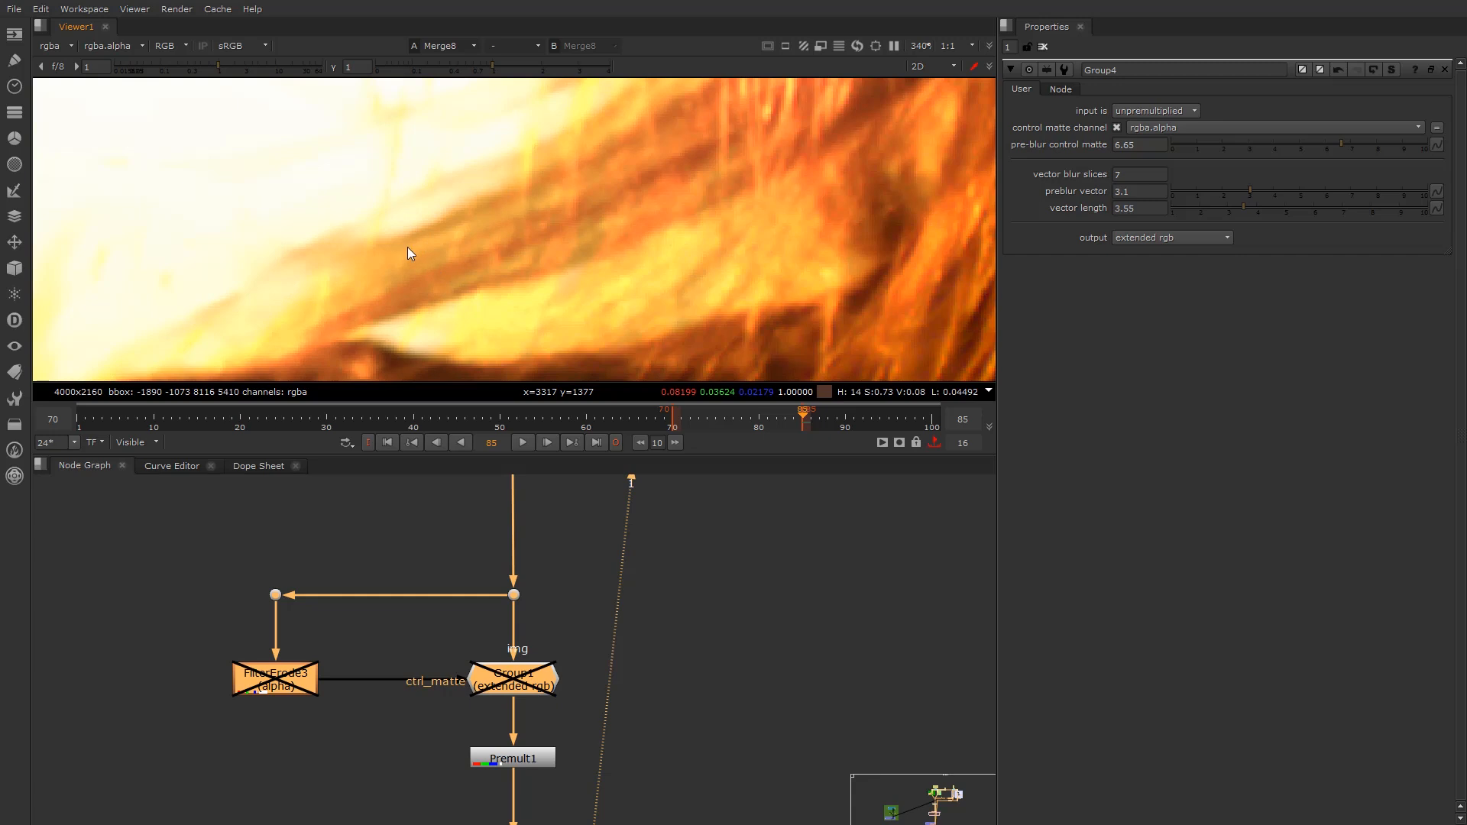
key("d")
key("d")
key("d")
key("d")
key("d")
key("d")
key("d")
Toggle FilterErode3 and Group1 while comparing the woman's dark outline against the red sky on the tree side
scroll(615, 204, "down", 8)
scroll(650, 273, "up", 8)
key("d")
key("d")
key("d")
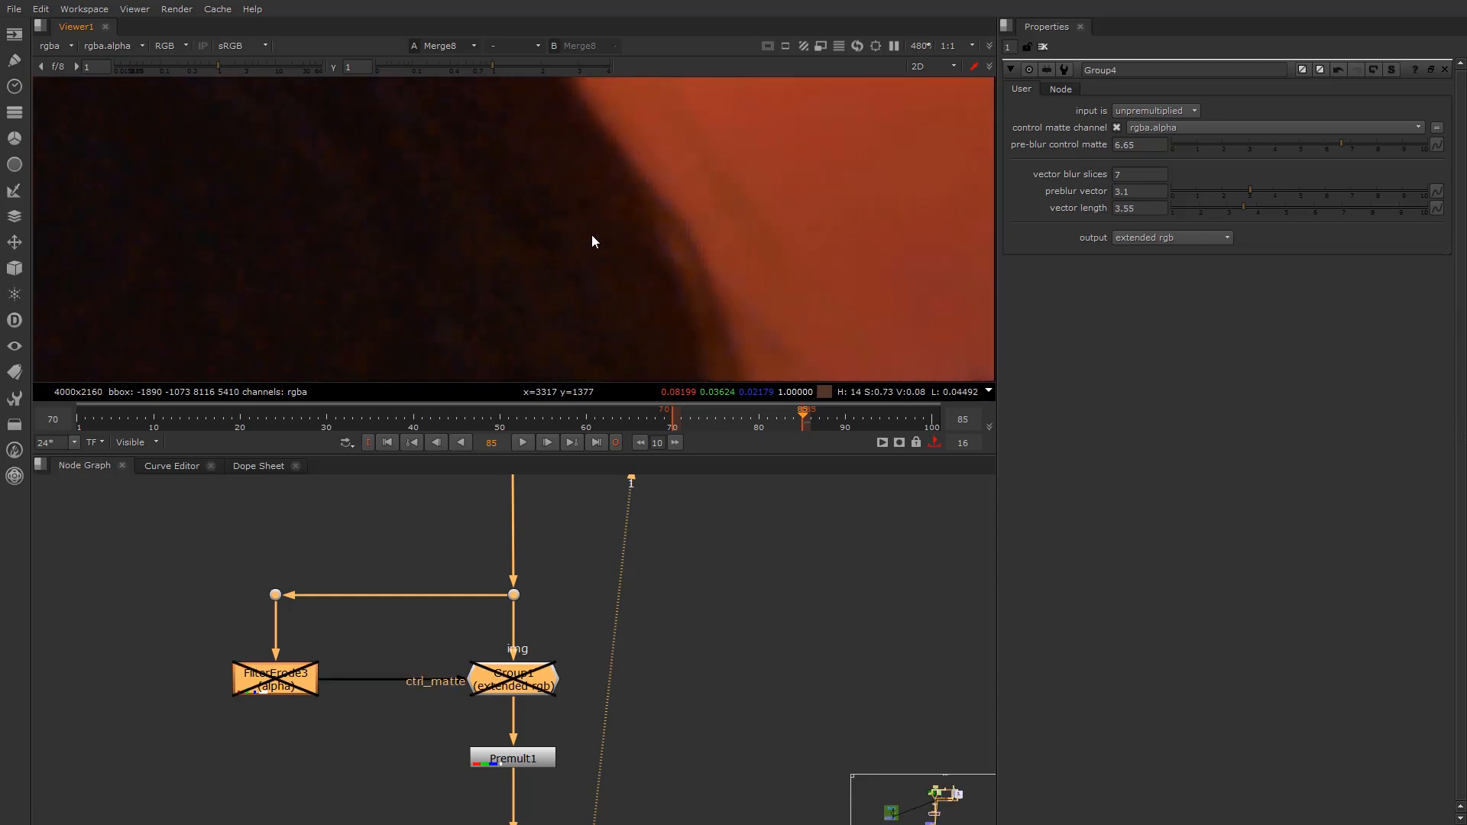
key("d")
key("d")
key("d")
key("d")
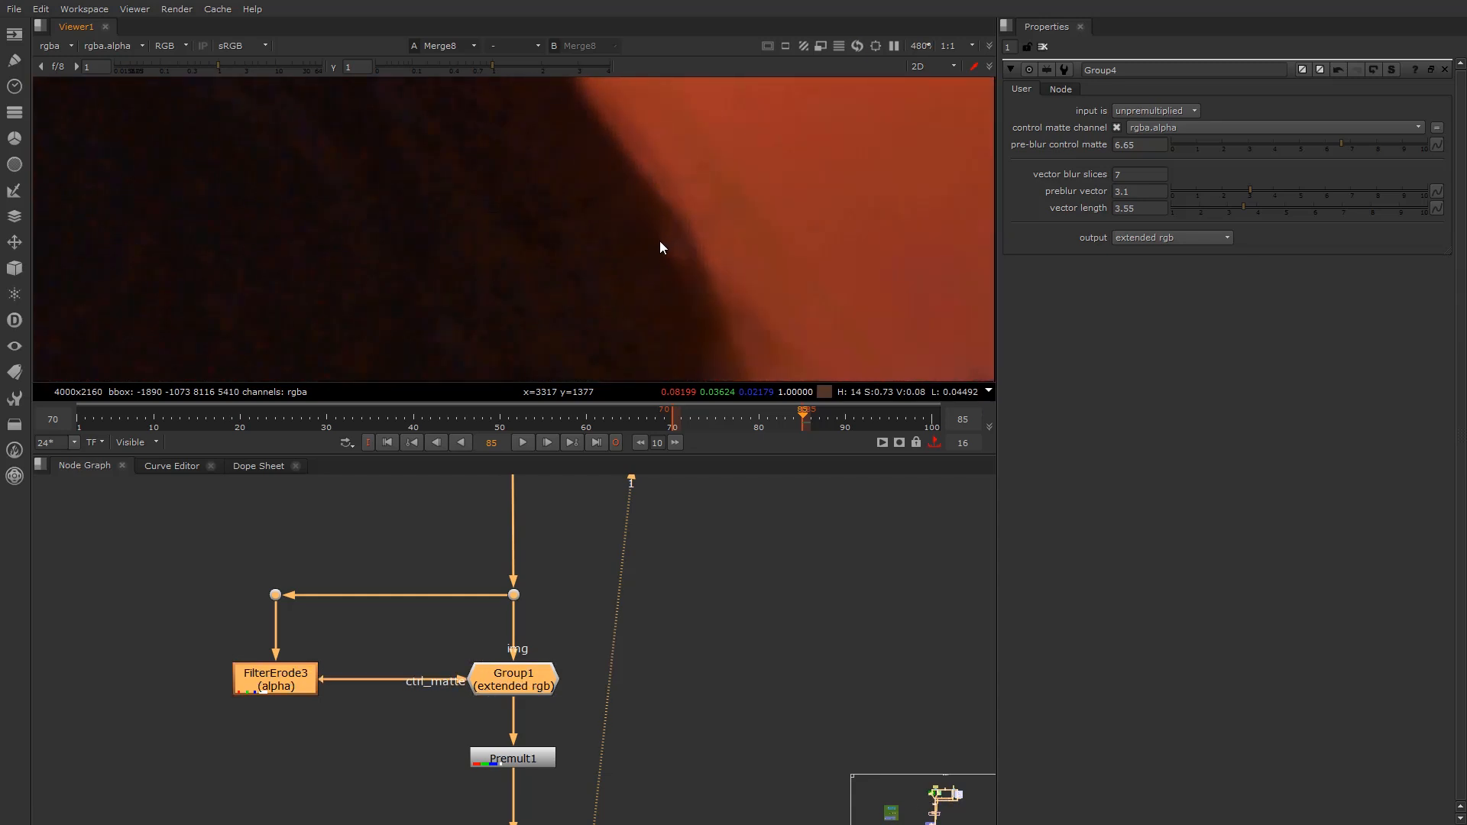
key("d")
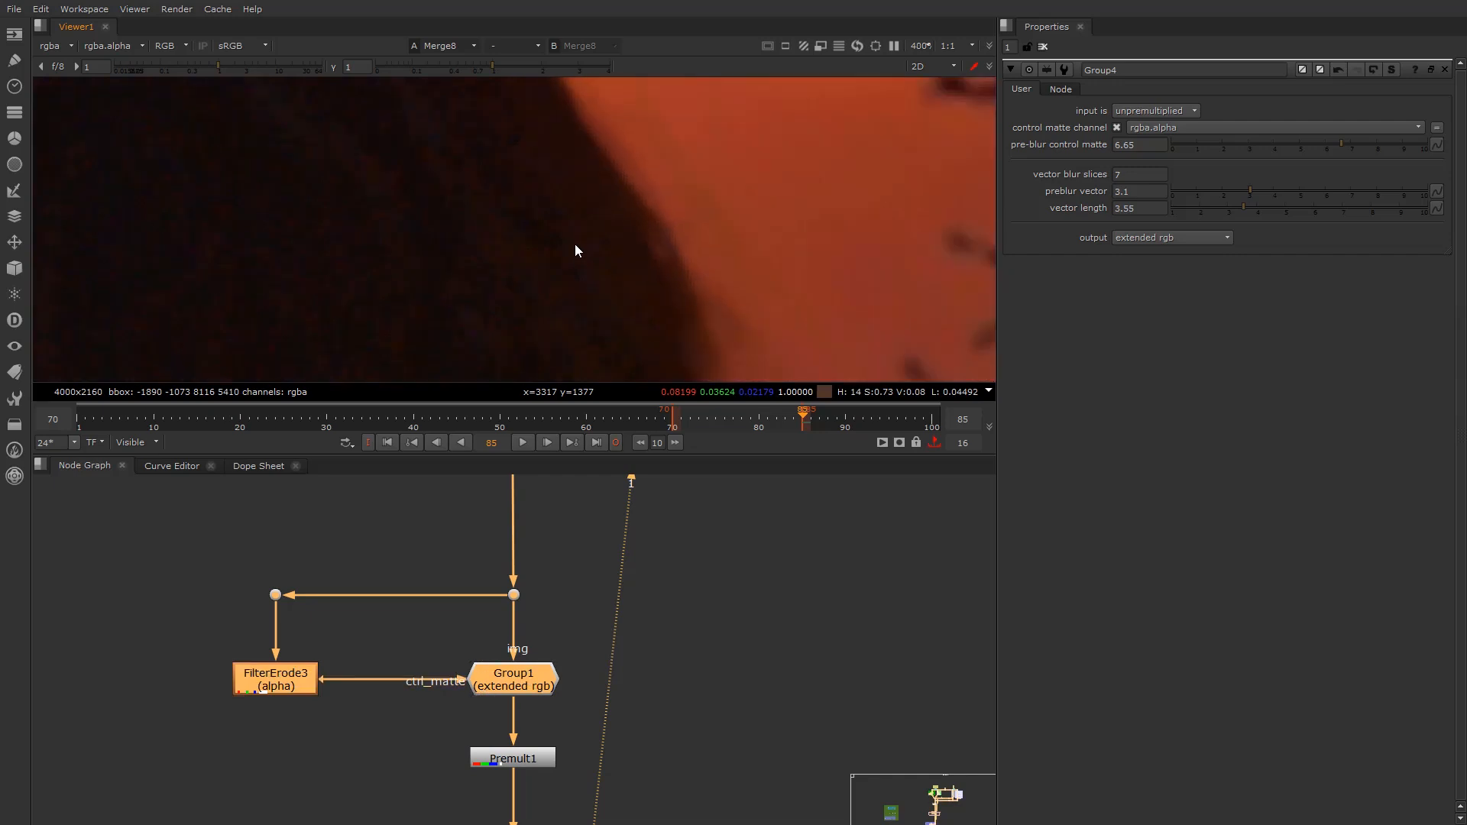
Toggle FilterErode3 and Group1 while comparing the edge of the long hair beside the tree branches
scroll(569, 238, "down", 5)
scroll(488, 164, "up", 2)
key("d")
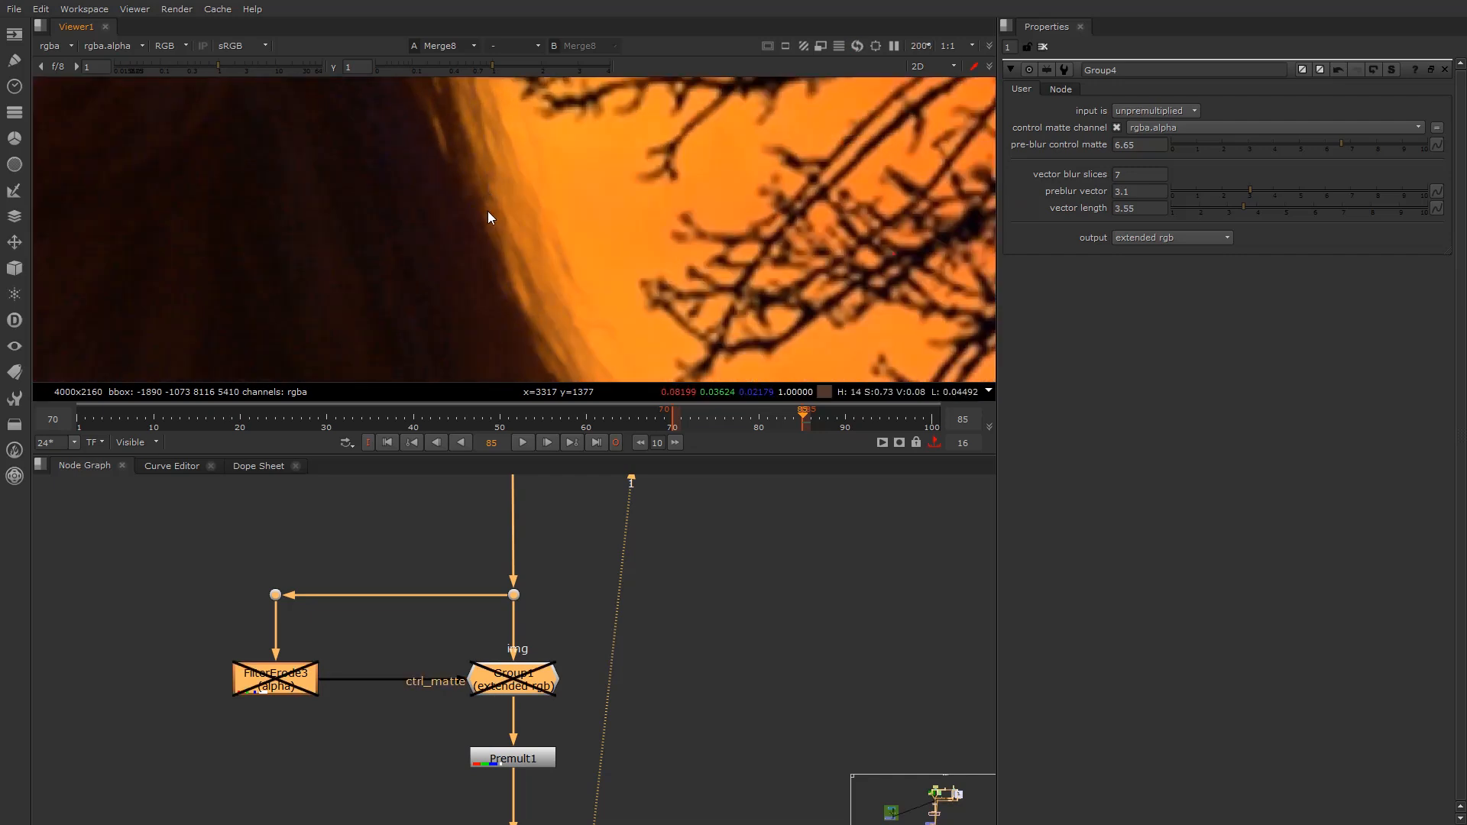
key("d")
scroll(480, 225, "up", 4)
key("d")
key("d")
key("d")
key("d")
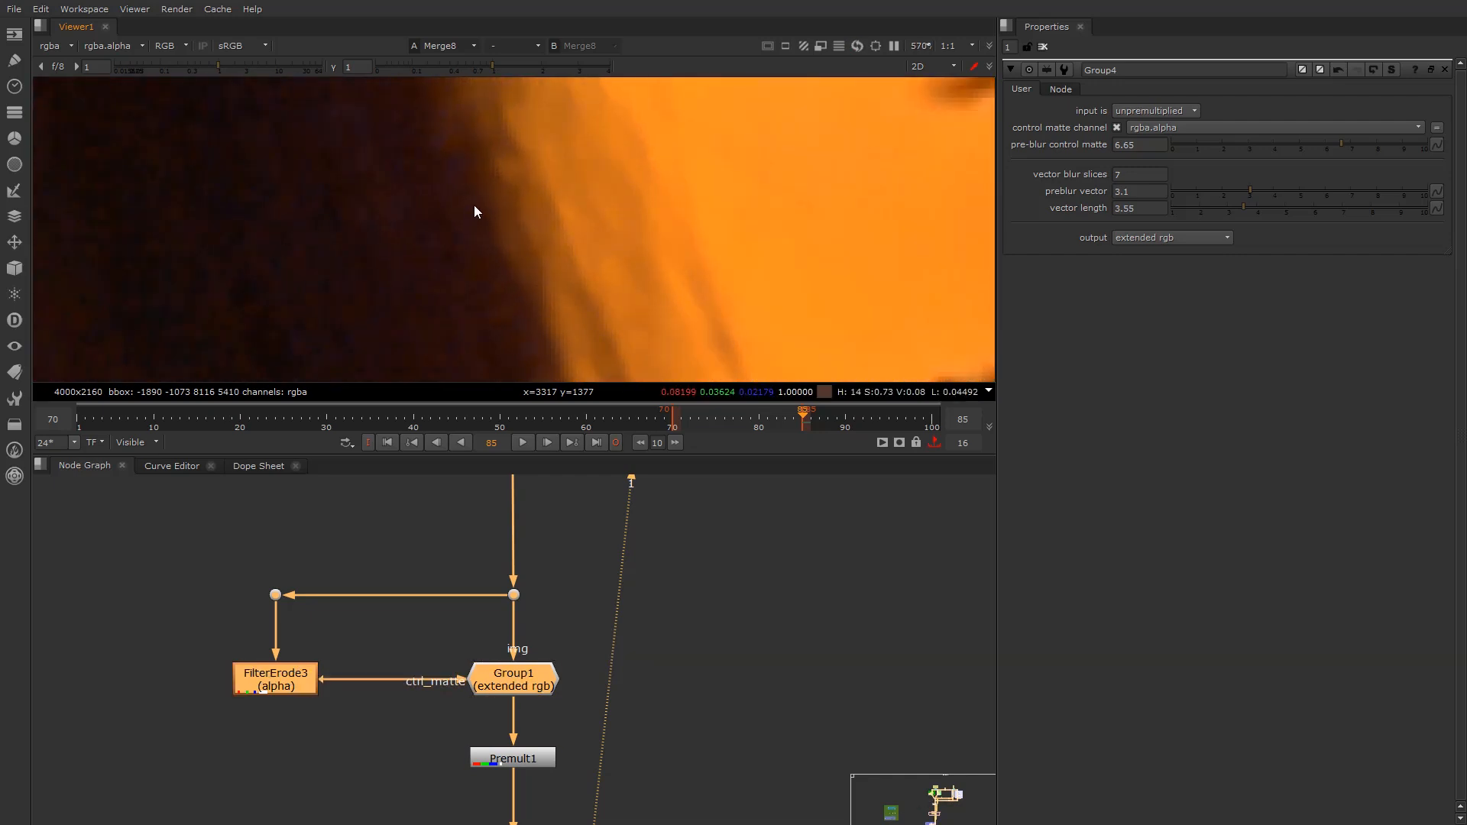
Toggle FilterErode3 and Group1 while comparing the hair outline around the top of the woman's head
scroll(474, 204, "down", 8)
scroll(400, 241, "up", 4)
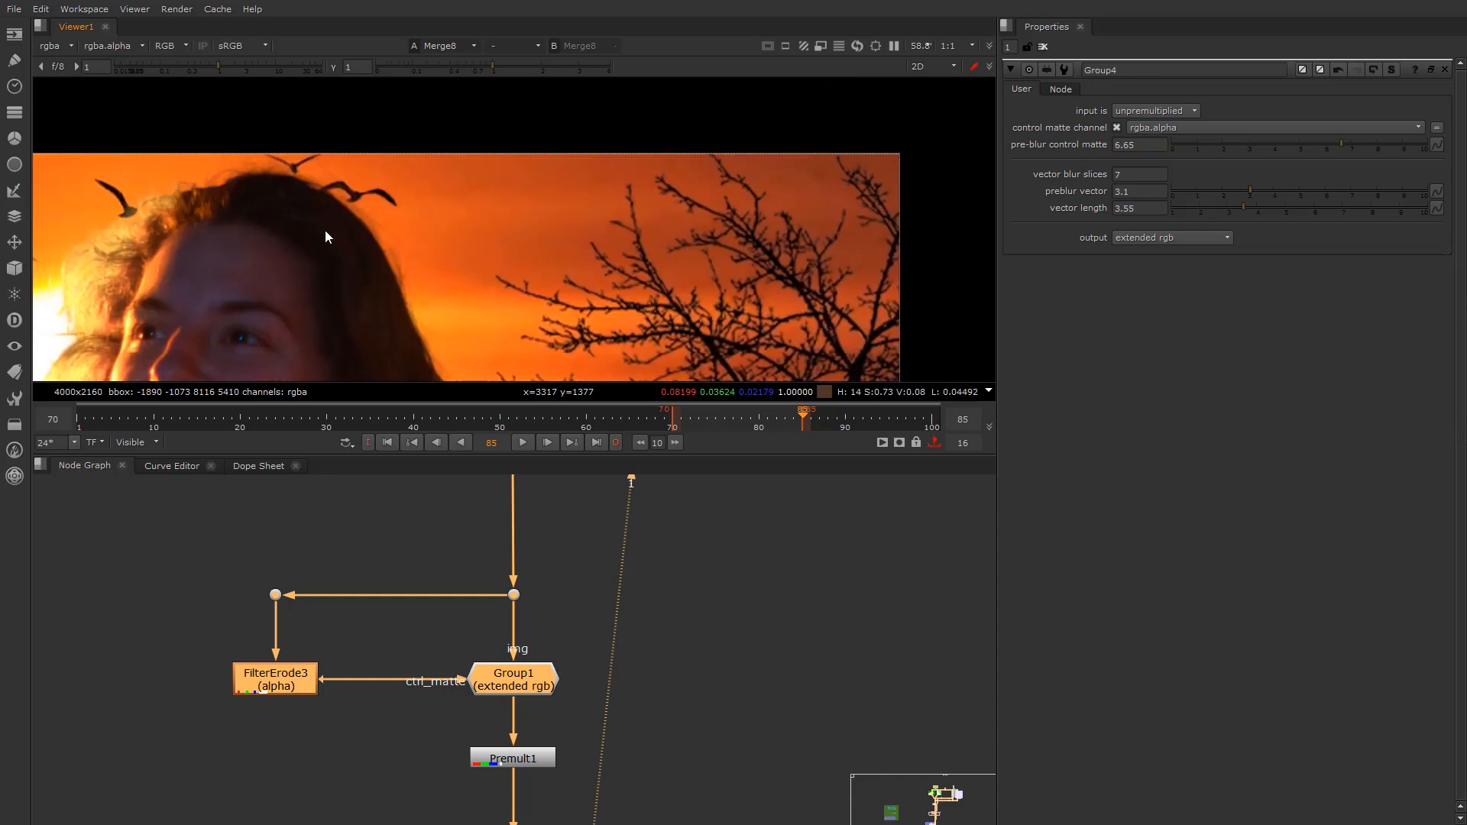
key("d")
key("d")
key("d")
scroll(314, 229, "up", 4)
key("d")
key("d")
key("d")
Toggle FilterErode3 and Group1 while comparing the backlit hair above the forehead next to the bird, ending with both enabled
middle_click_drag(279, 208, 493, 189)
key("d")
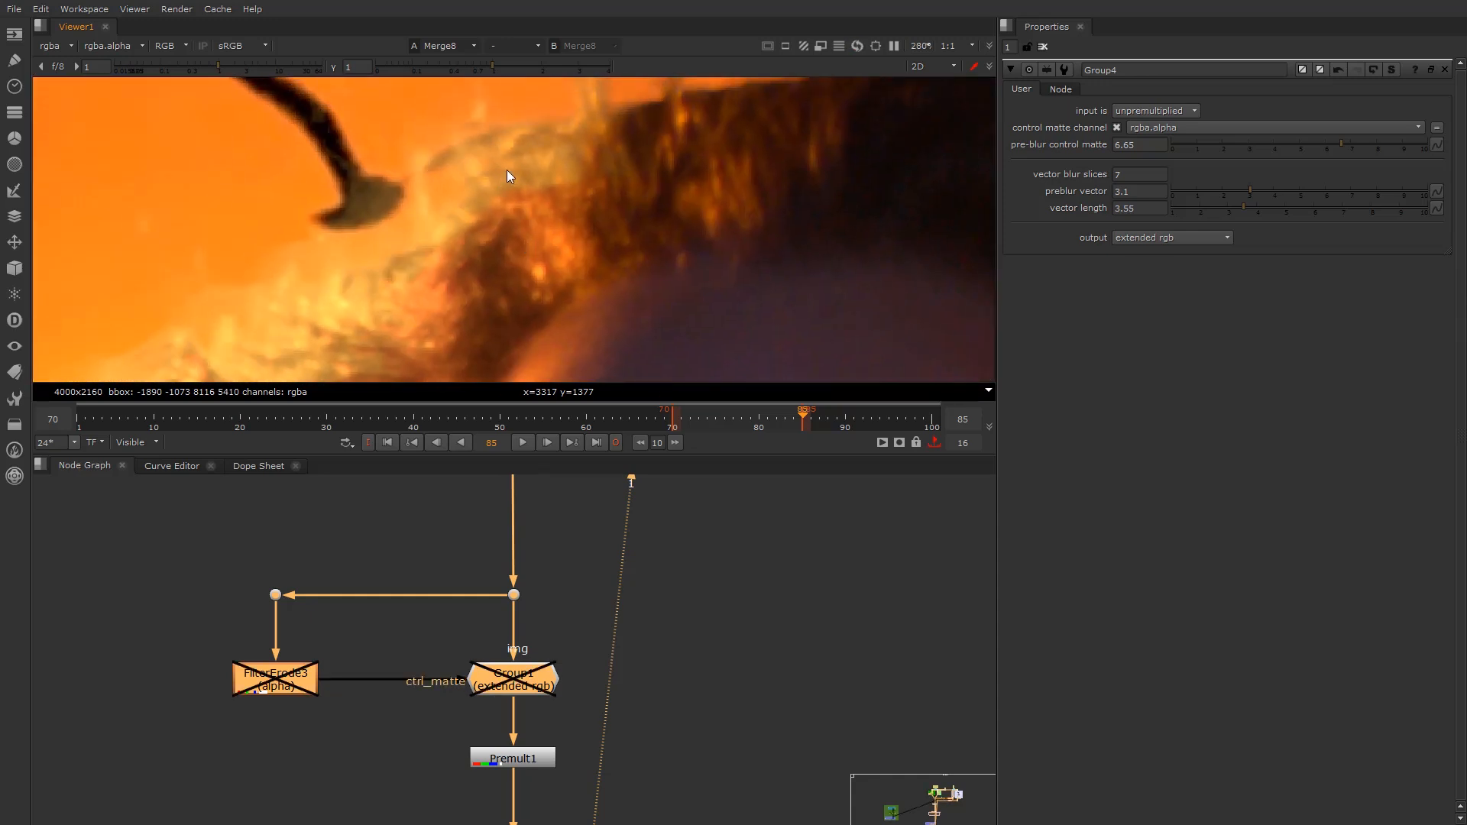
key("d")
scroll(512, 171, "up", 3)
key("d")
key("d")
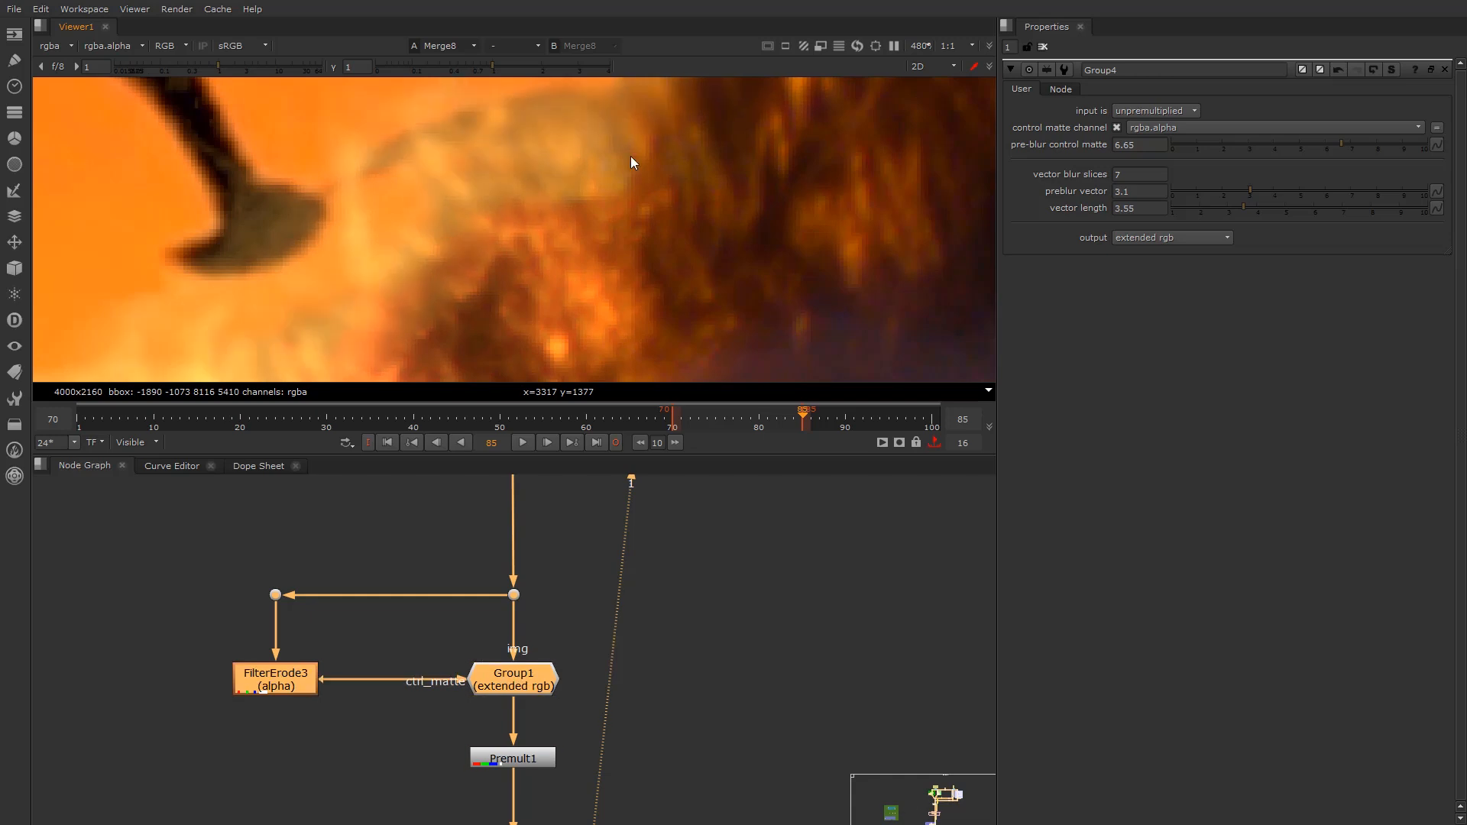
scroll(631, 156, "down", 1)
middle_click_drag(674, 136, 618, 251)
key("d")
scroll(588, 230, "up", 2)
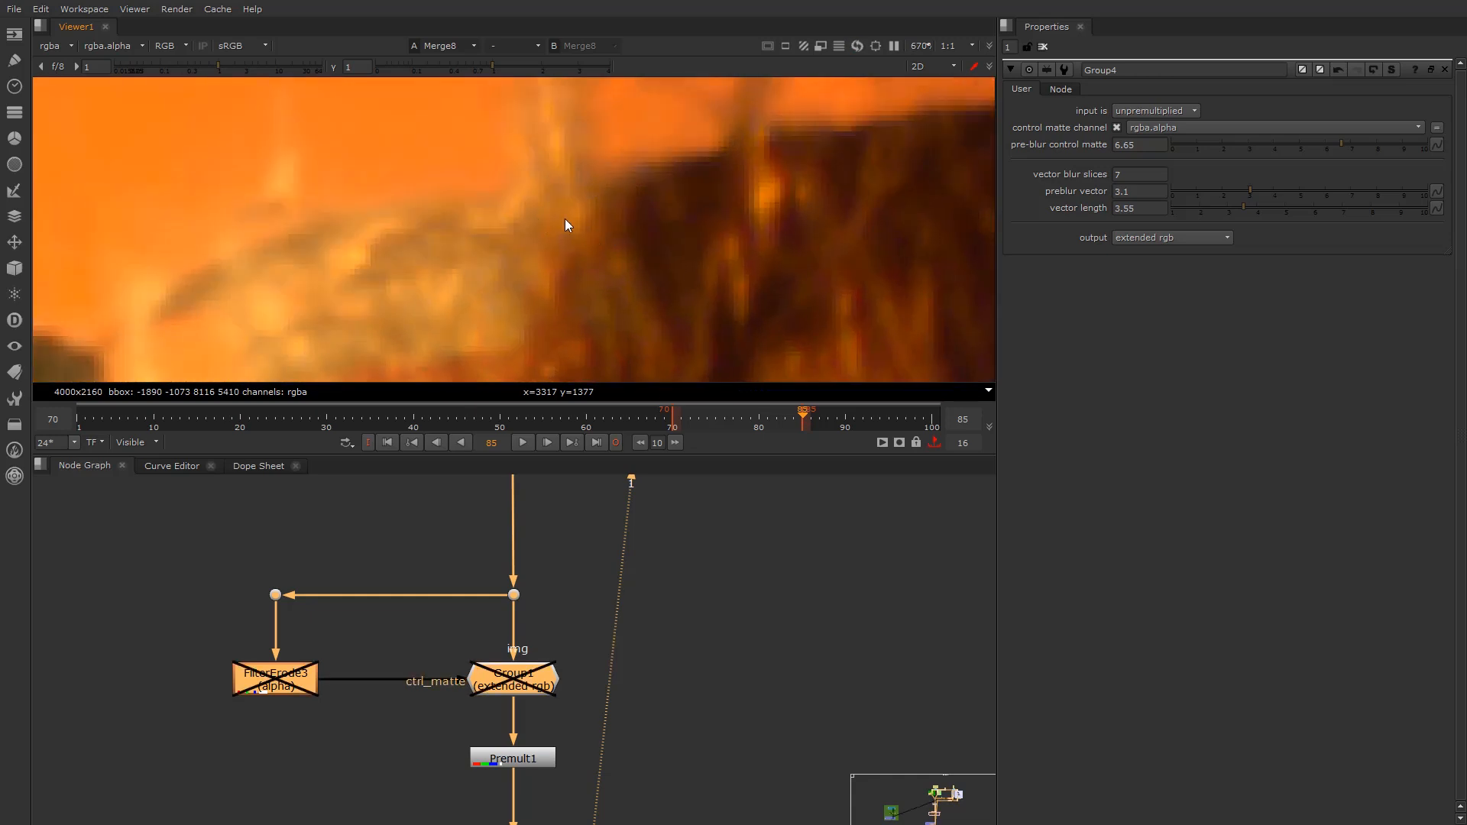
key("d")
Examine the overall composite of the woman over the sunset with FilterErode3 and Group1 enabled
scroll(565, 215, "down", 7)
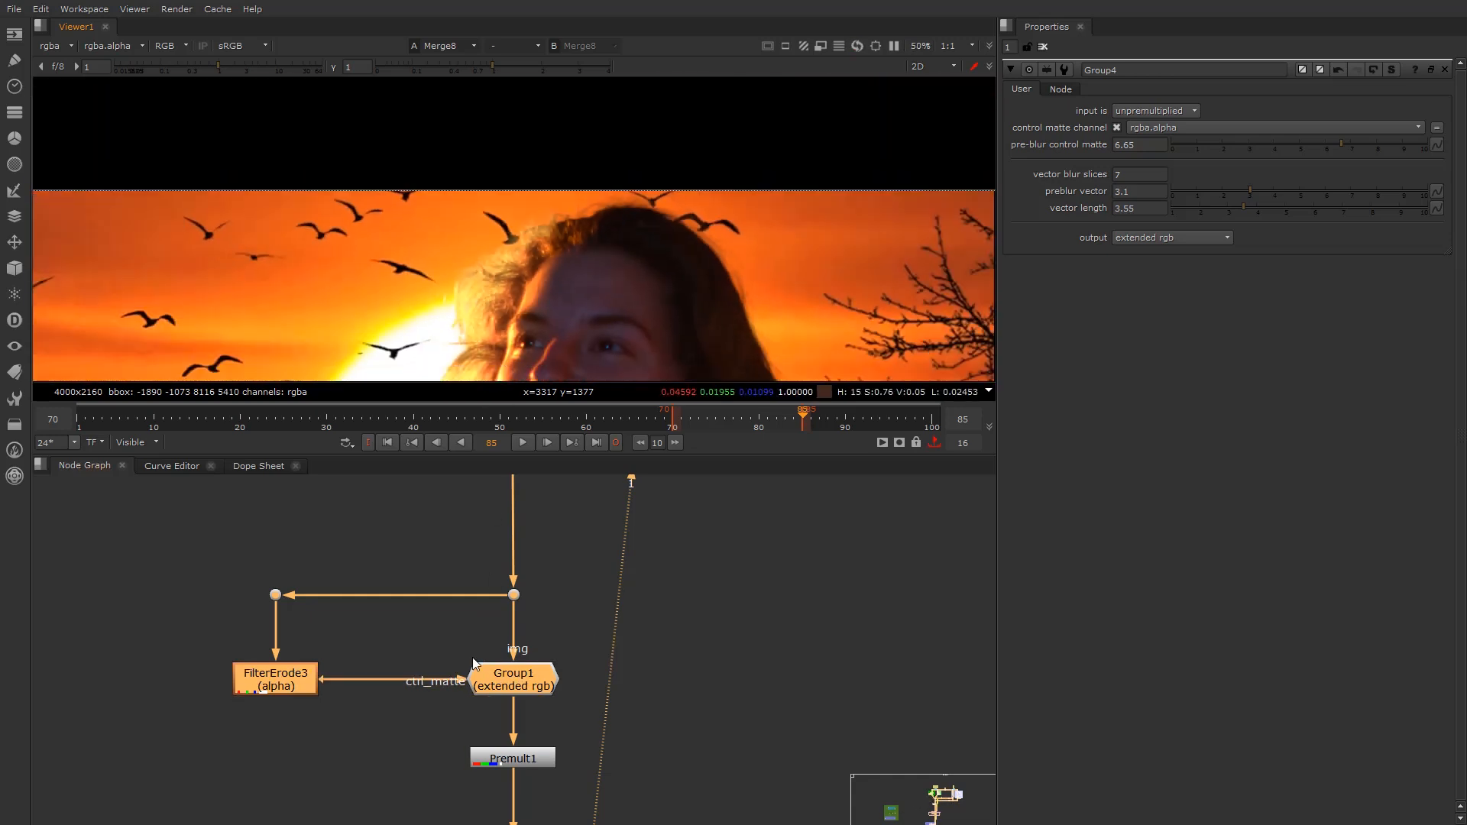
scroll(510, 270, "down", 2)
middle_click_drag(501, 315, 498, 158)
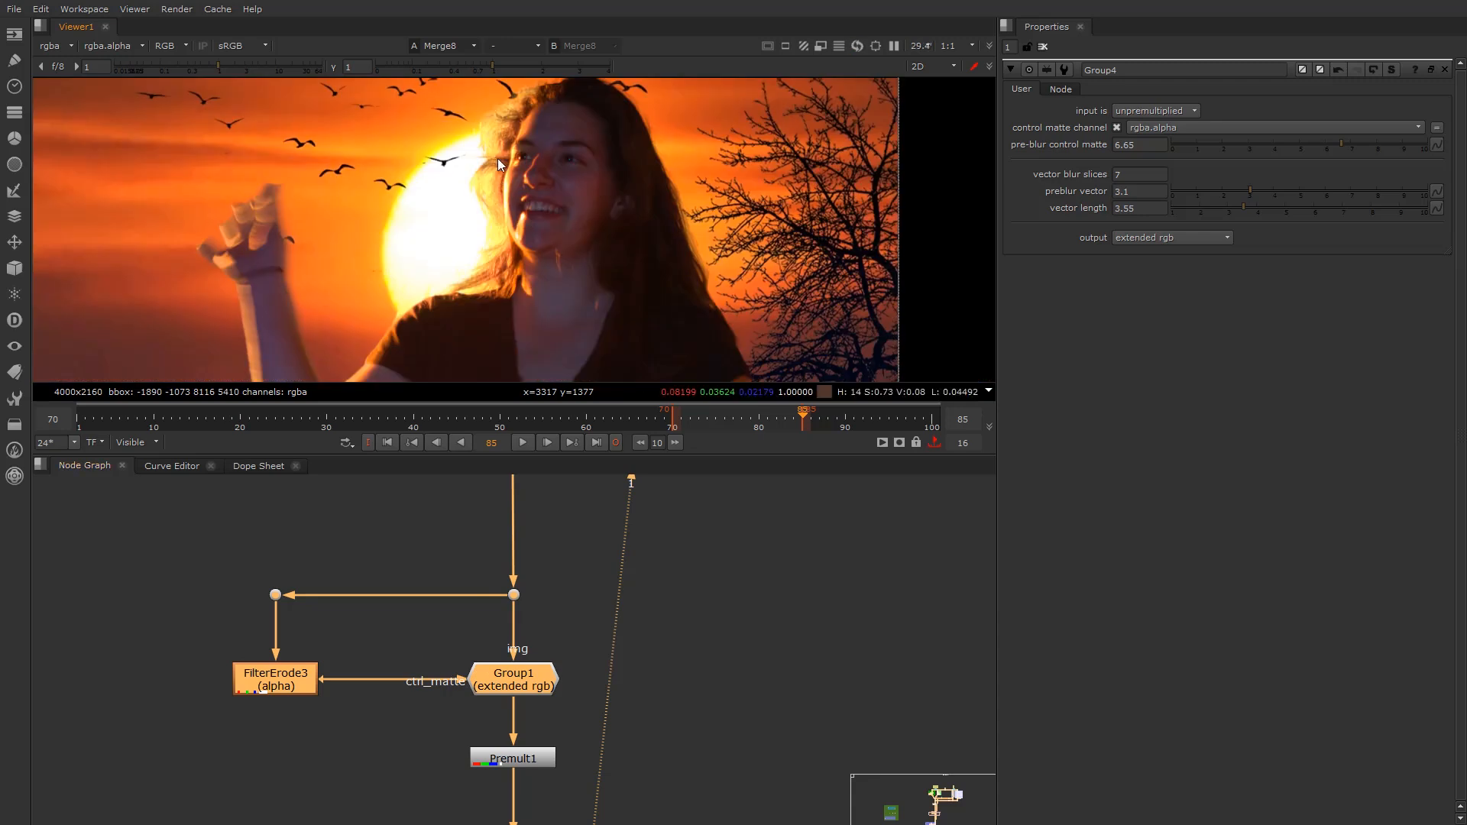
middle_click_drag(463, 365, 482, 249)
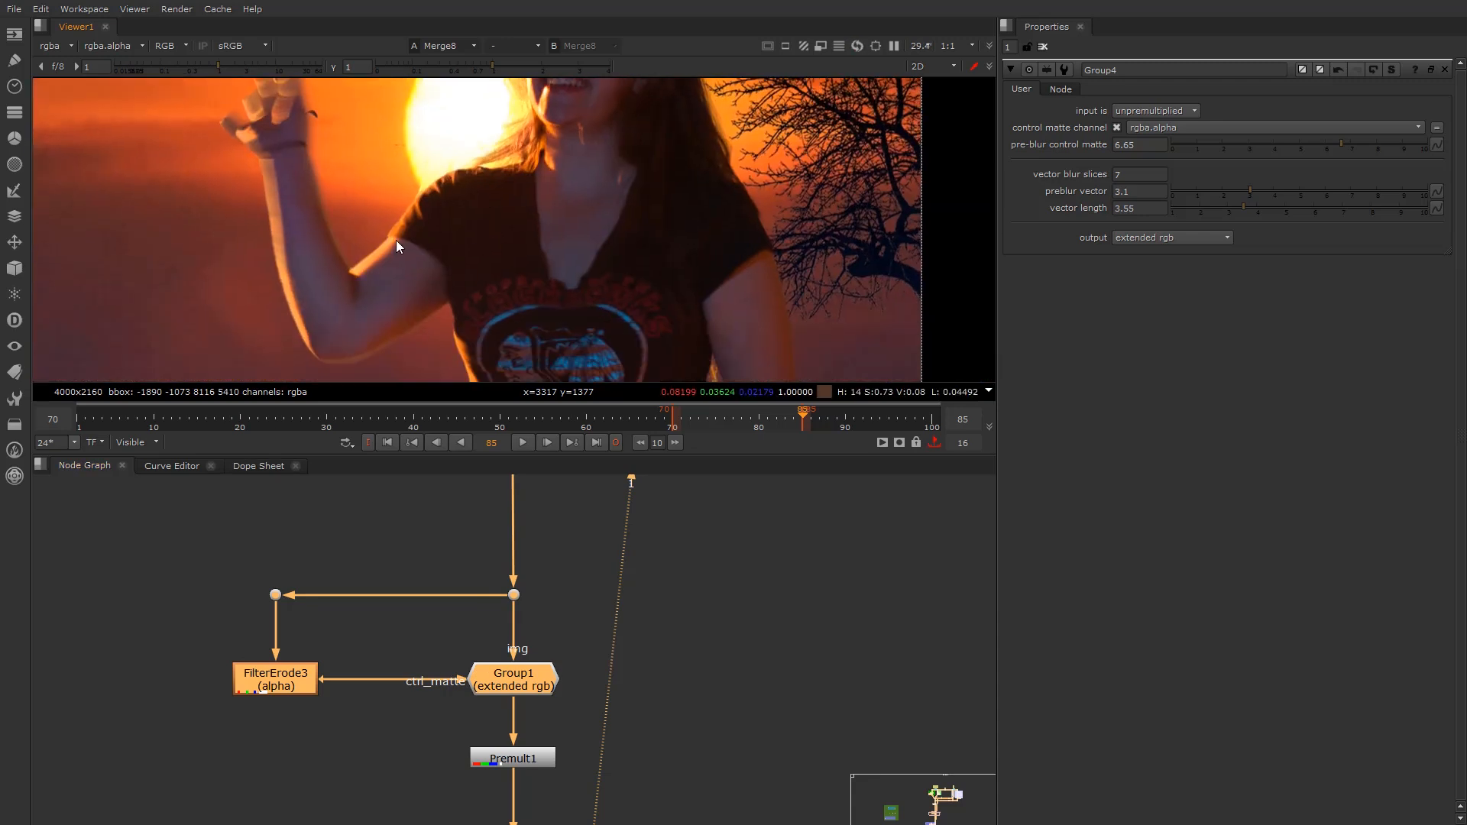
scroll(309, 181, "up", 4)
scroll(316, 182, "down", 3)
middle_click_drag(374, 272, 285, 234)
middle_click_drag(657, 287, 542, 268)
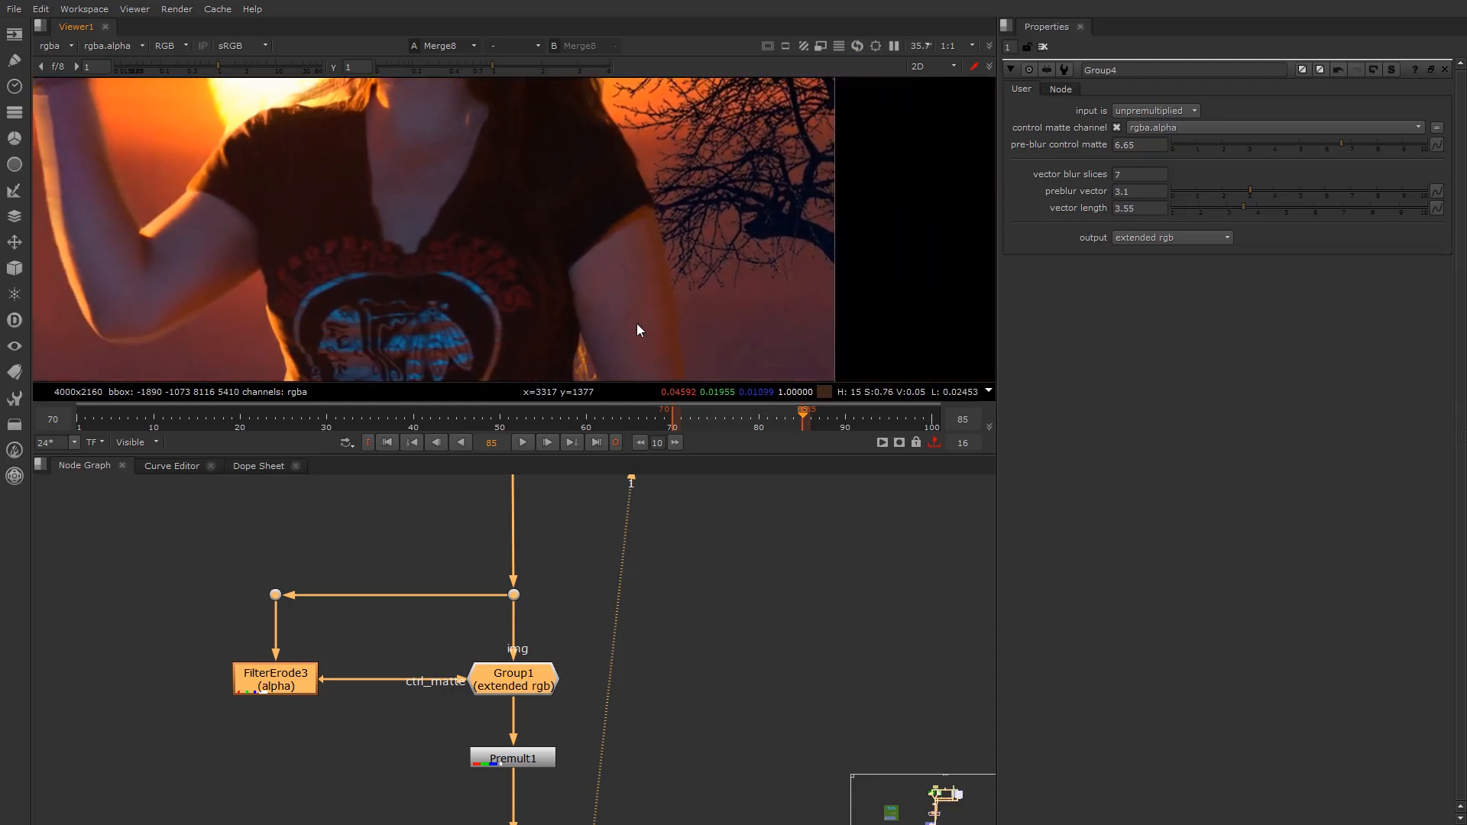
Toggle FilterErode3 and Group1 repeatedly while comparing the edges in the gap between the shirt and the lowered arm
scroll(530, 116, "up", 5)
scroll(547, 164, "up", 3)
key("d")
key("d")
key("d")
key("d")
key("d")
key("d")
key("d")
key("d")
Compare a close-up of the shirt's side edge beside the glowing strands by toggling FilterErode3 and Group1, ending with both enabled
scroll(515, 249, "up", 4)
key("d")
key("d")
key("d")
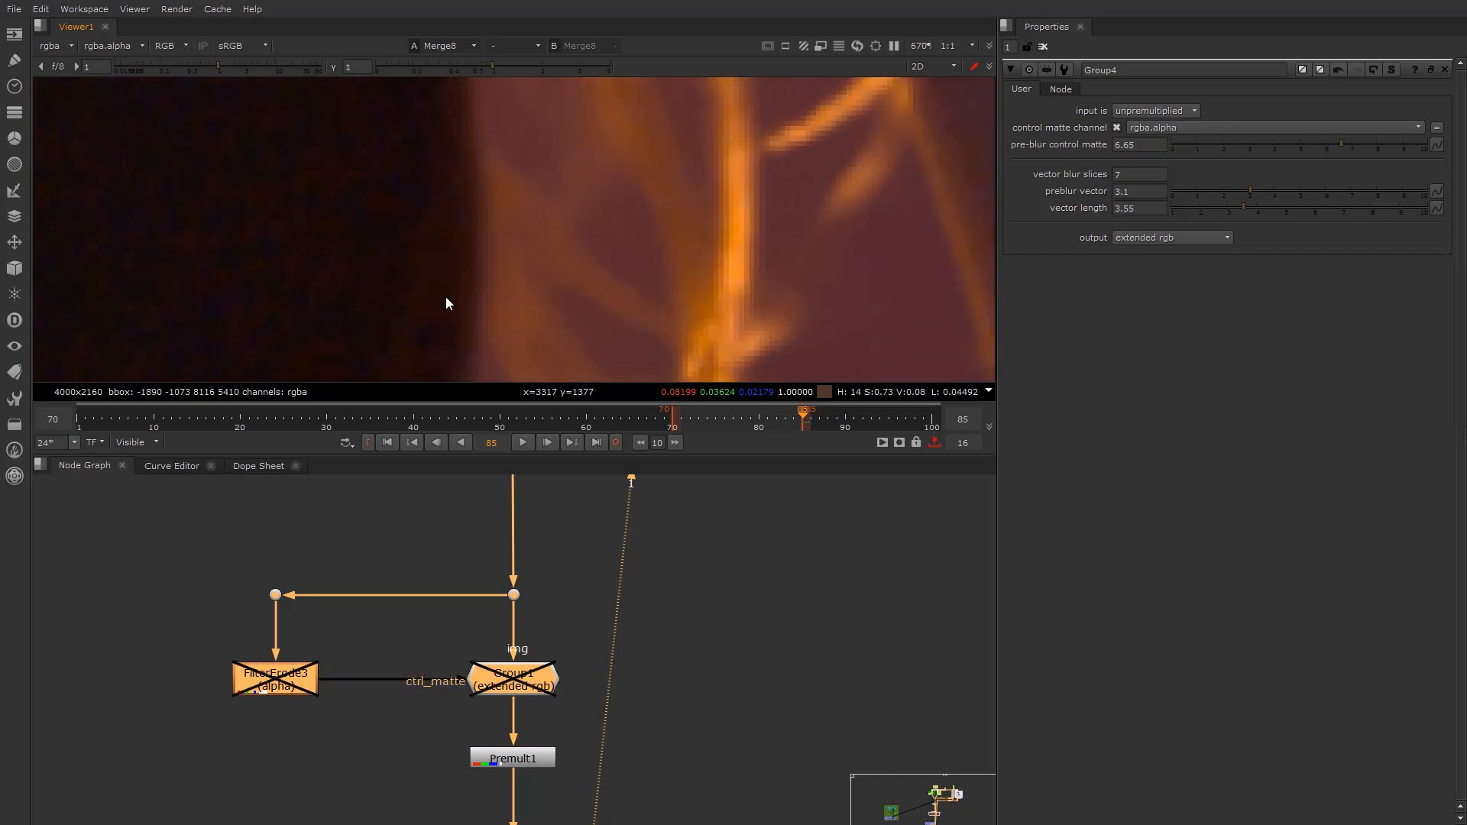
key("d")
scroll(447, 275, "up", 2)
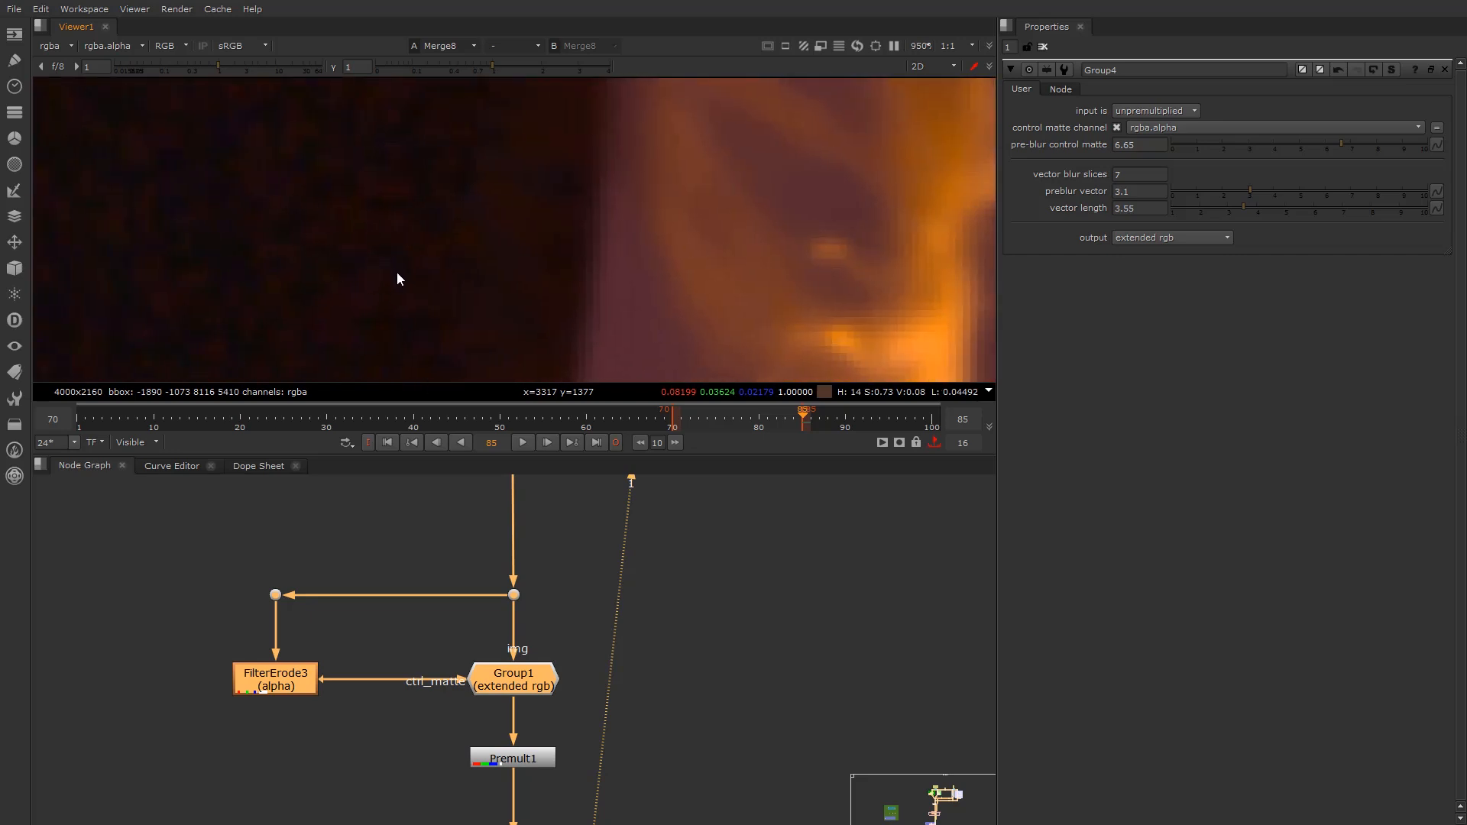
key("d")
key("d")
key("d")
key("d")
key("d")
key("d")
key("d")
key("d")
scroll(497, 277, "down", 6)
scroll(450, 264, "up", 4)
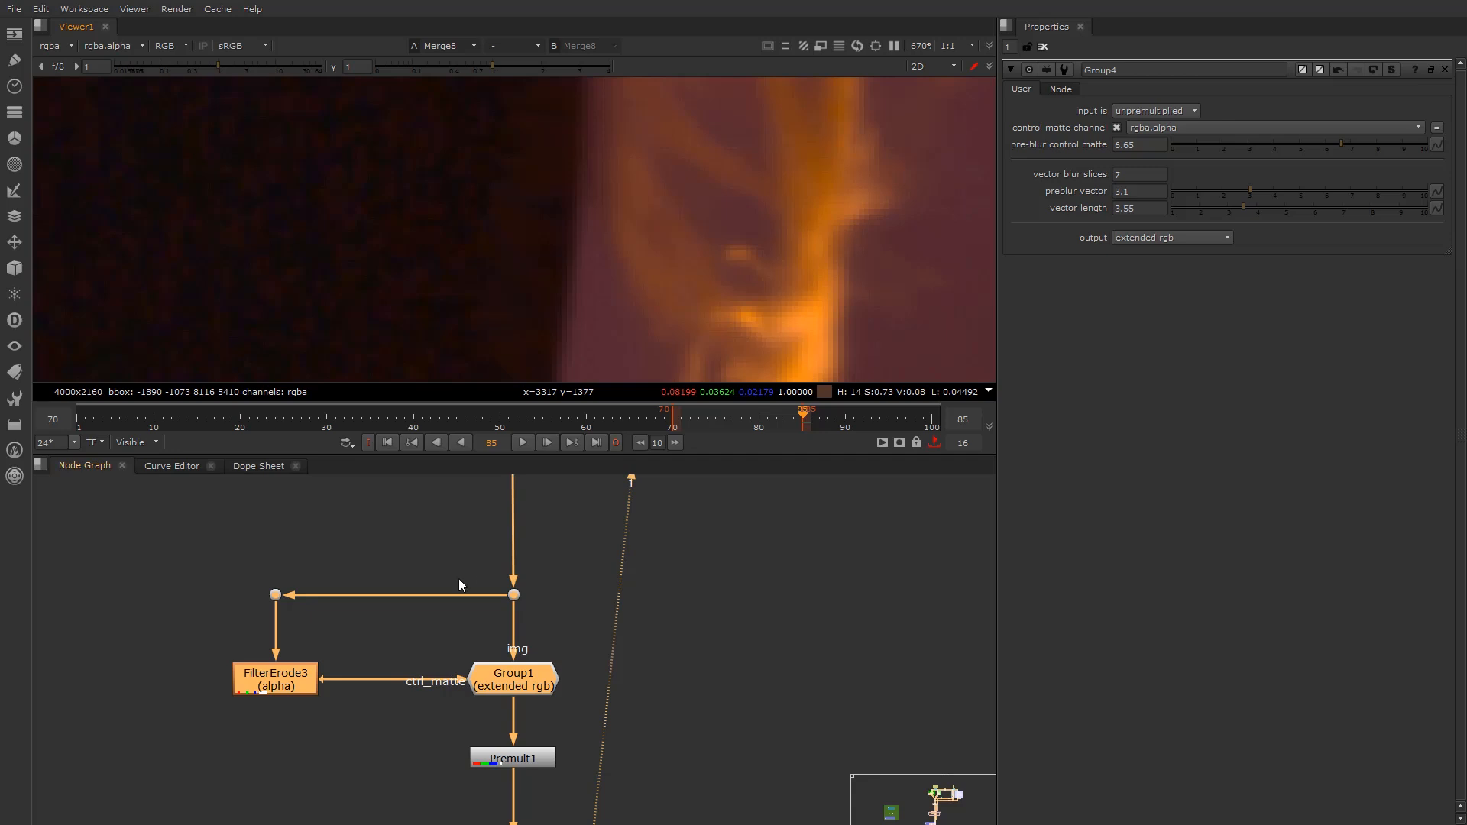
scroll(380, 260, "down", 3)
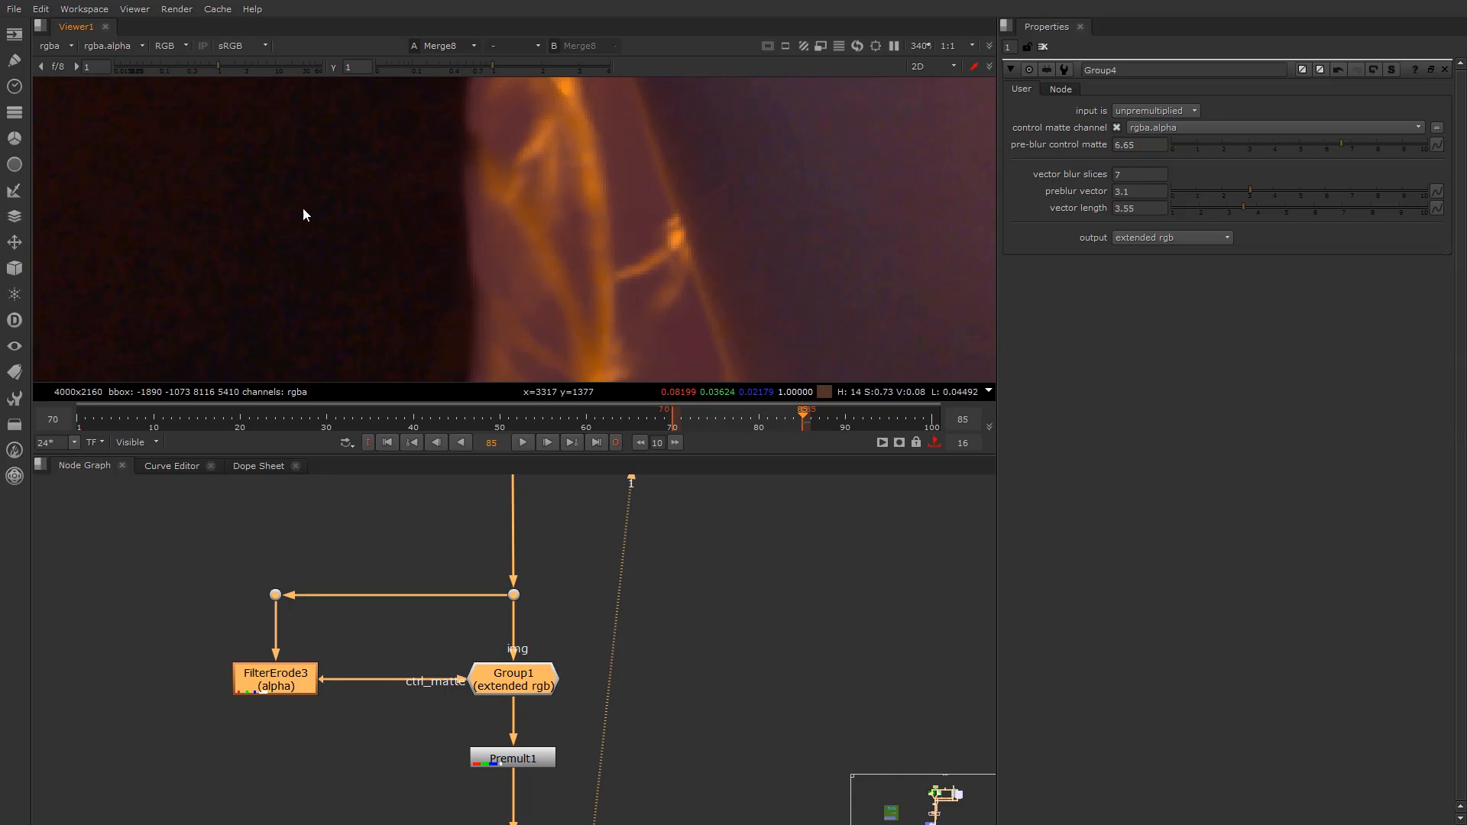
scroll(327, 214, "down", 2)
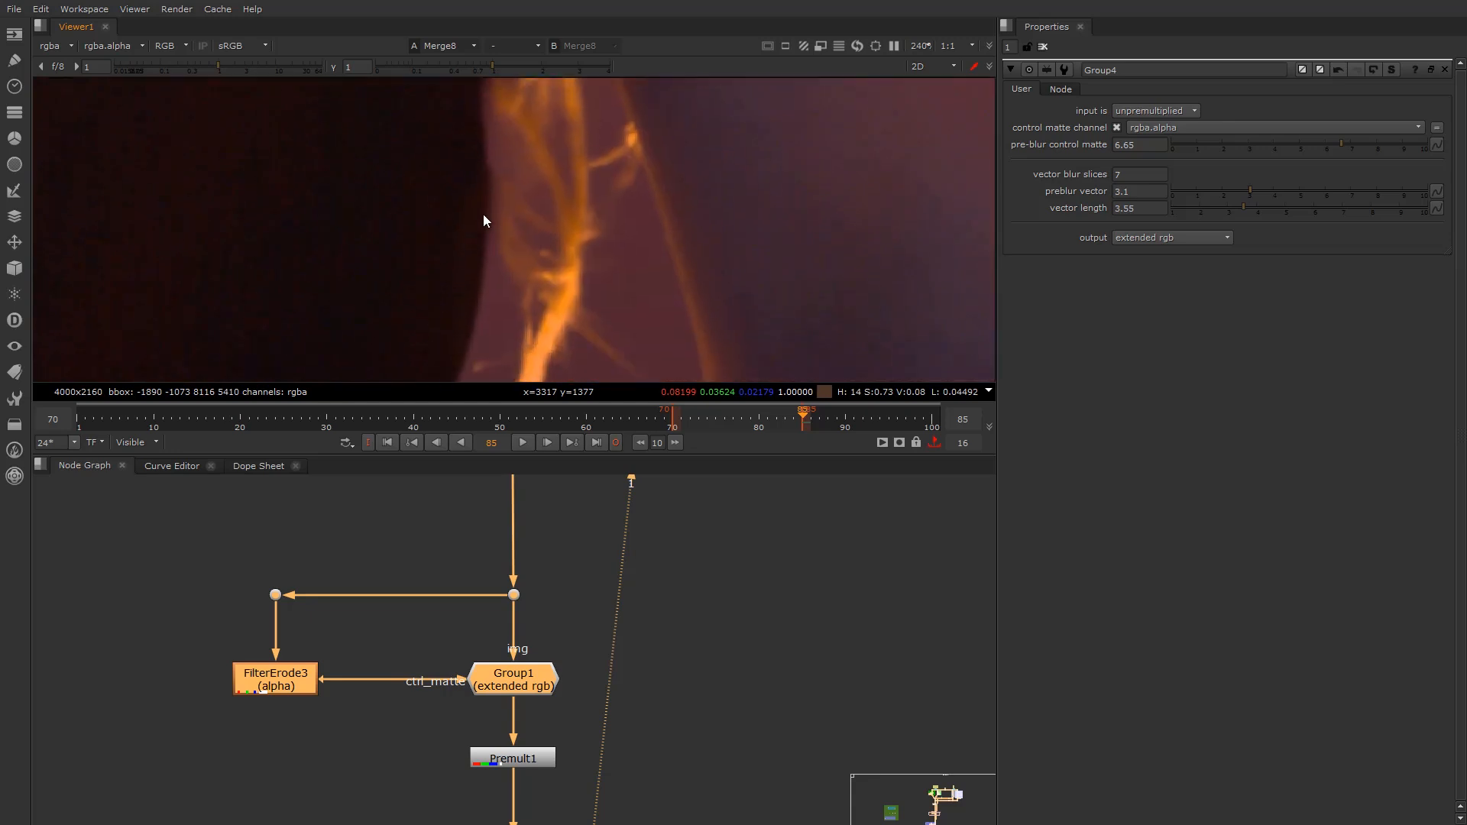
scroll(489, 253, "up", 4)
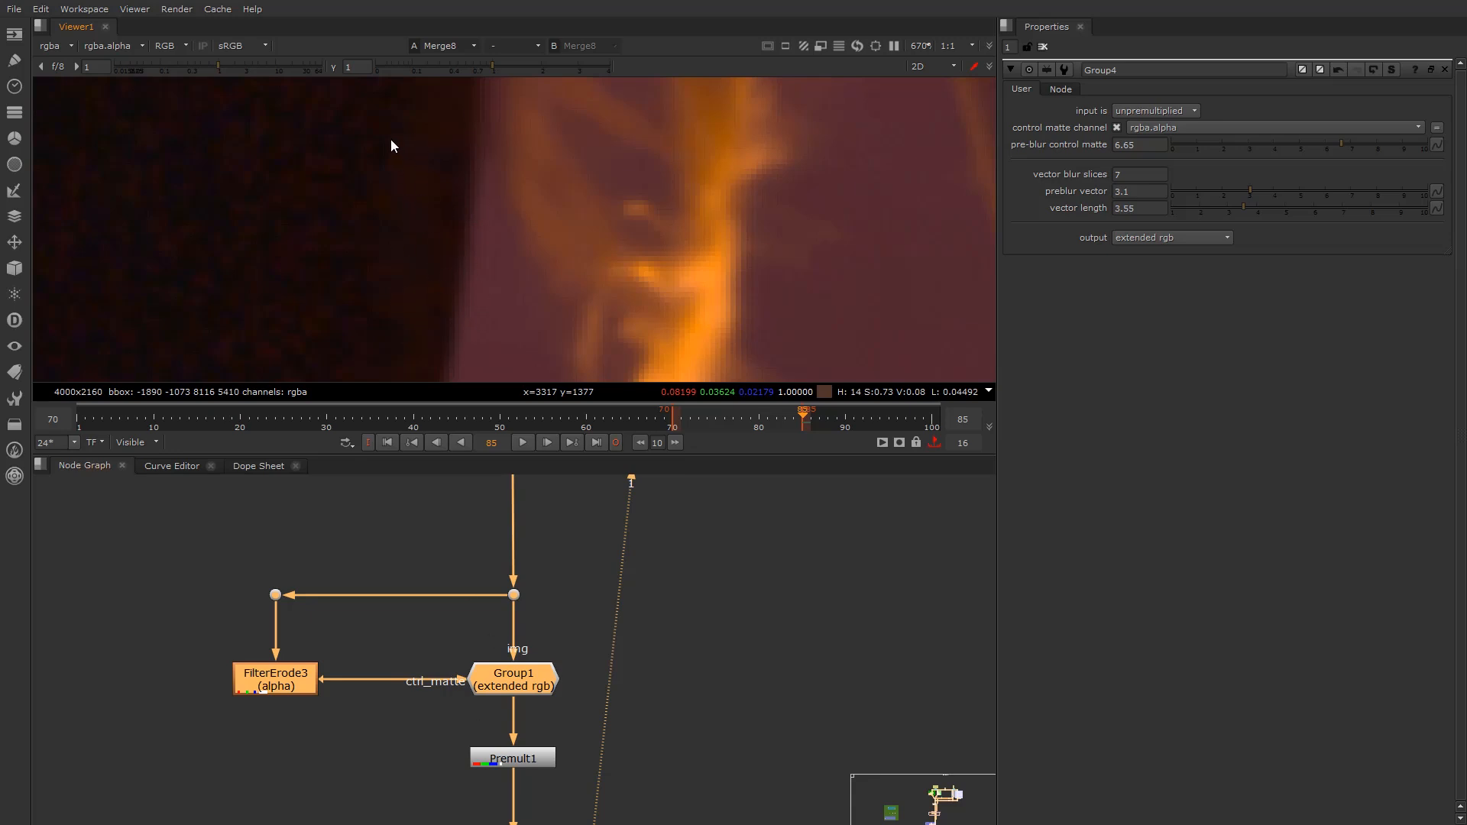
Examine the composite from the gap between shirt and lowered arm across to the backlit sleeve edge of the raised arm
scroll(420, 709, "down", 5)
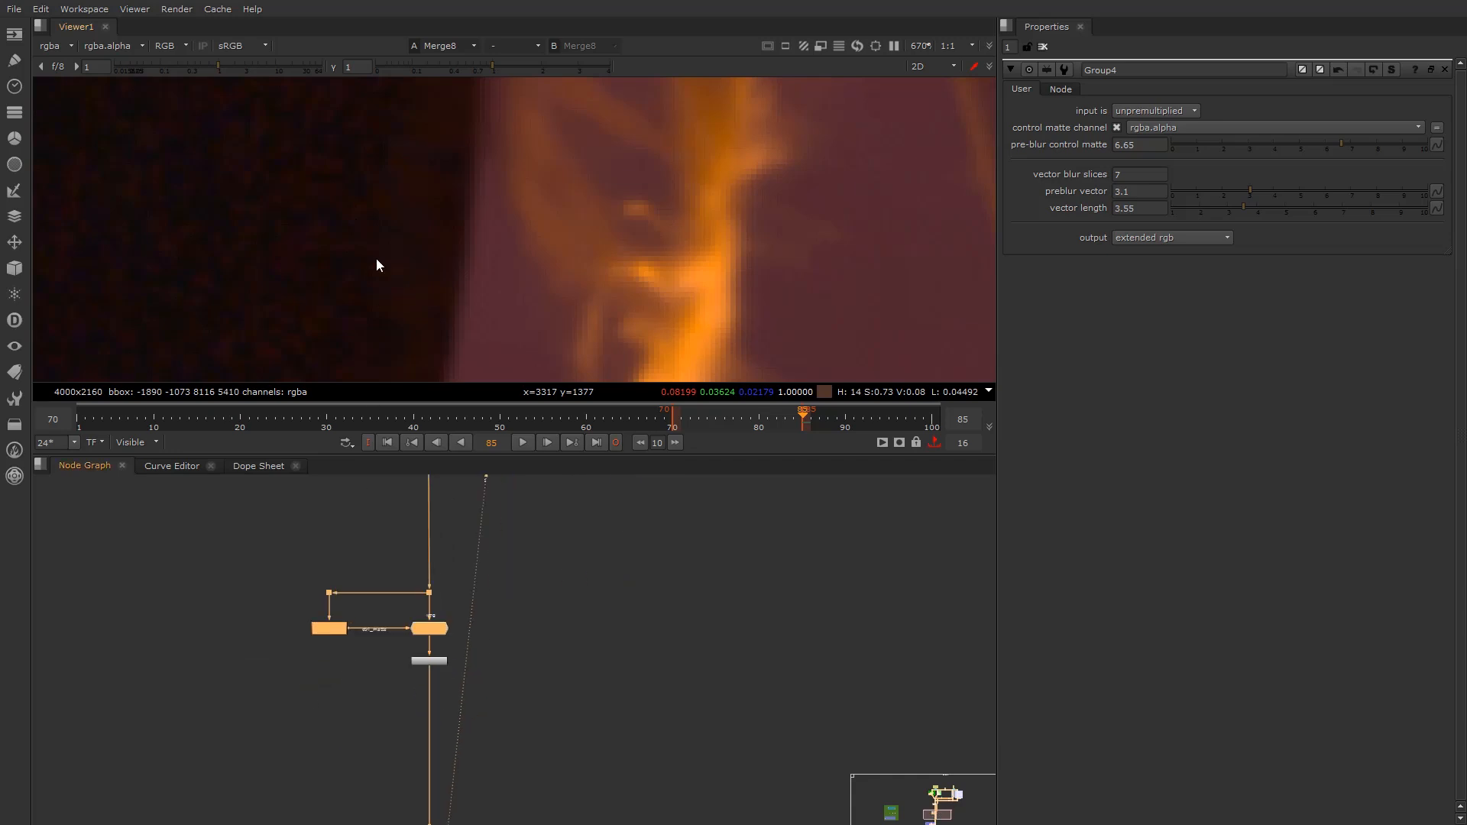
scroll(352, 757, "down", 3)
scroll(478, 229, "down", 5)
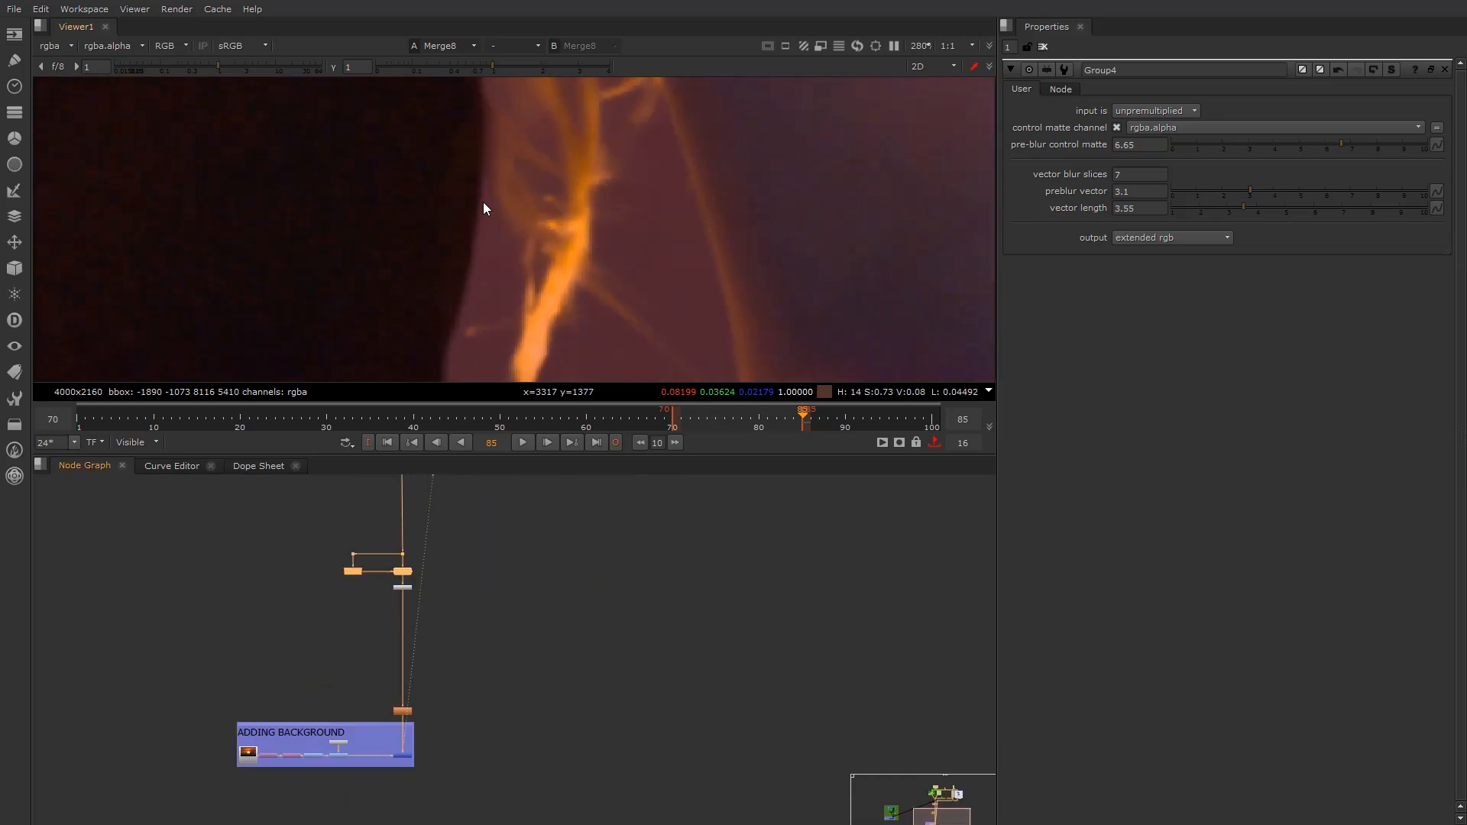
middle_click_drag(469, 258, 479, 309)
scroll(231, 301, "down", 2)
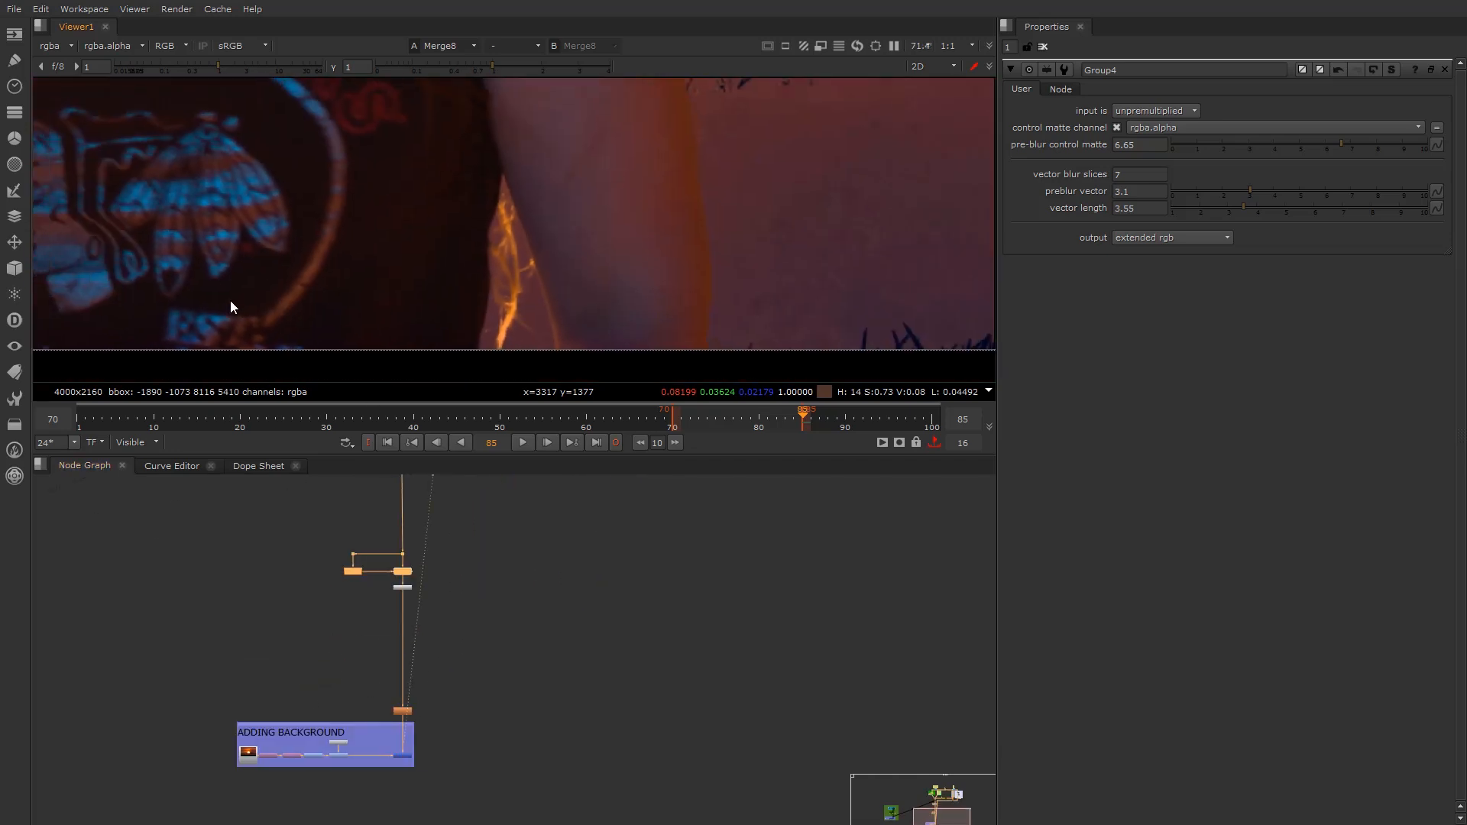
scroll(664, 275, "down", 2)
middle_click_drag(655, 227, 436, 381)
scroll(397, 681, "down", 2)
scroll(277, 157, "up", 8)
mouse_move(278, 158)
middle_mouse_down()
mouse_move(317, 322)
mouse_move(286, 178)
middle_mouse_up()
scroll(318, 310, "down", 4)
scroll(286, 185, "up", 3)
scroll(382, 648, "up", 8)
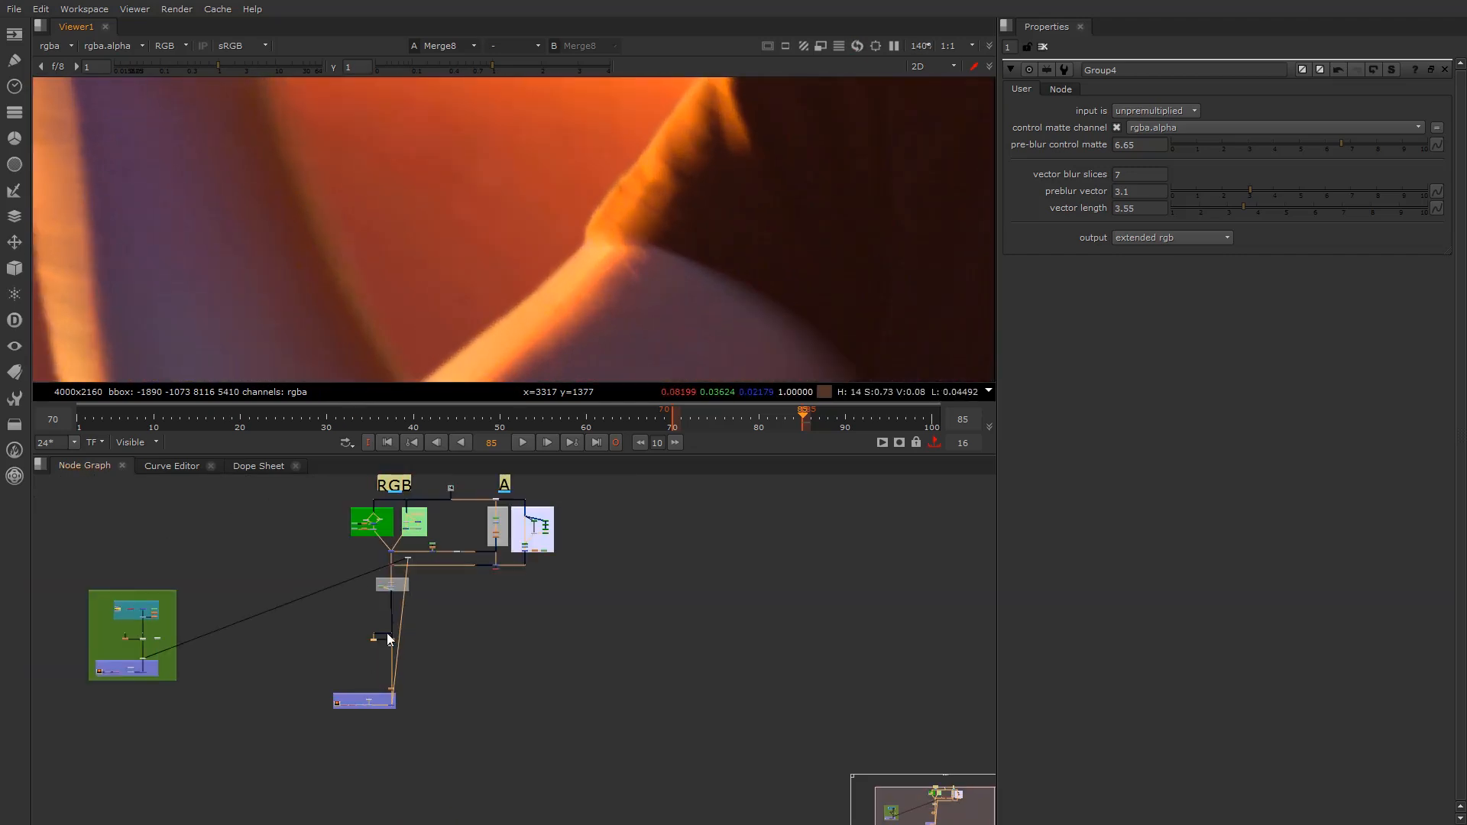
Set Group1's pre-blur control matte to 6.05, vector blur slices to 13, preblur vector to 5.5 and vector length to 7.05
double_click(380, 690)
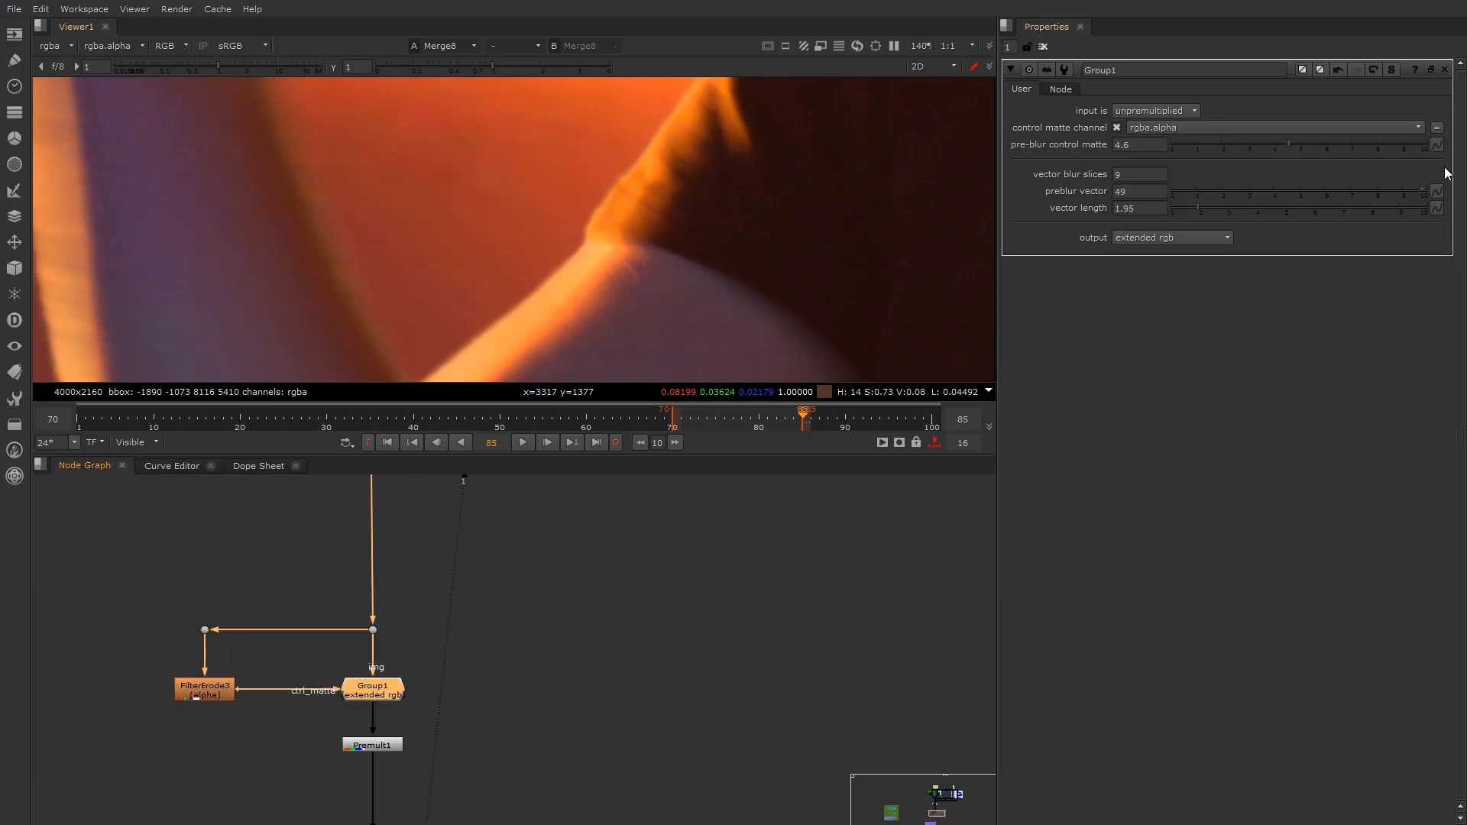
left_click(1328, 143)
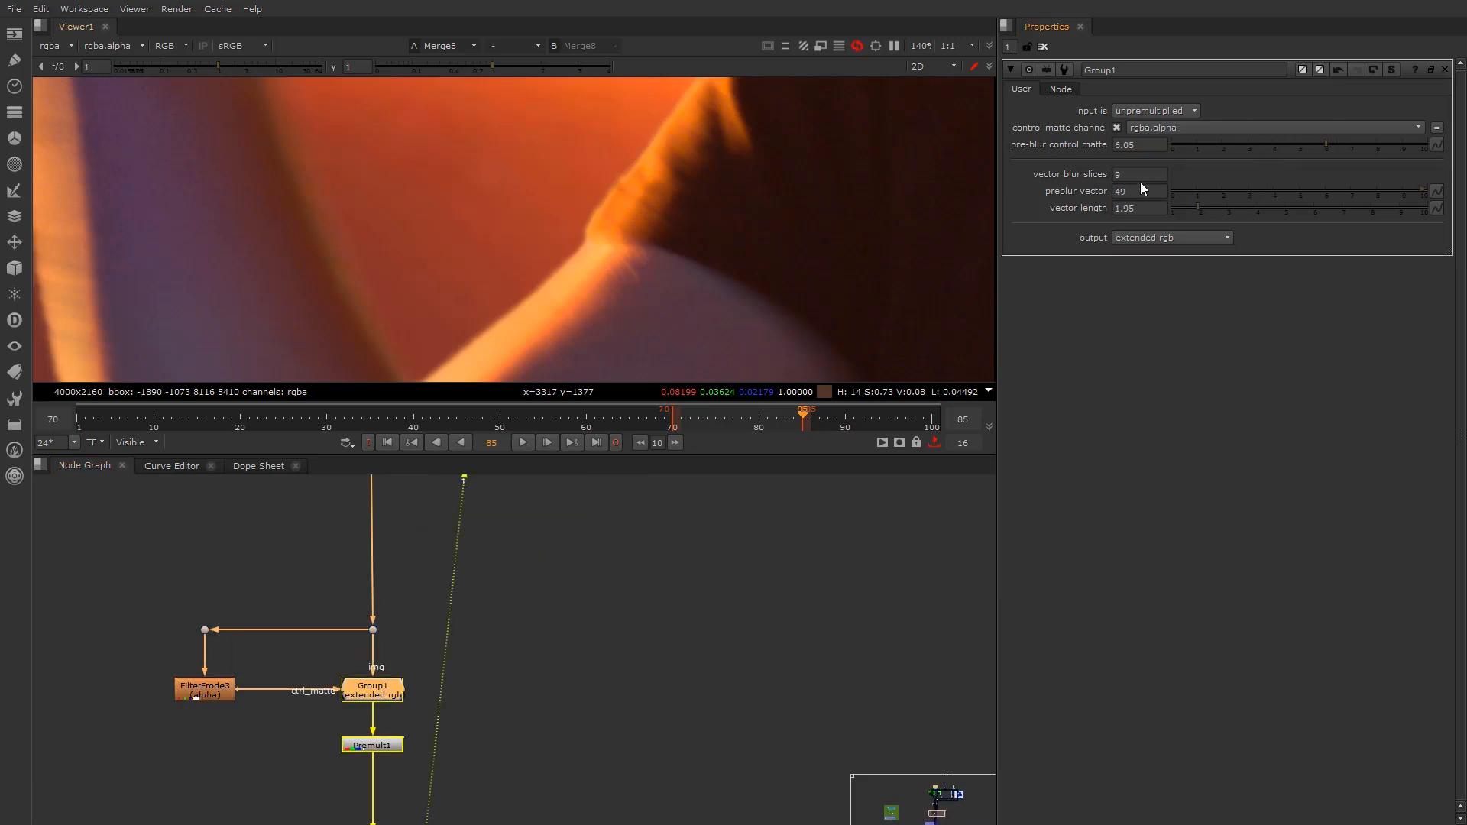
type("11")
left_click(1233, 191)
scroll(364, 237, "up", 3)
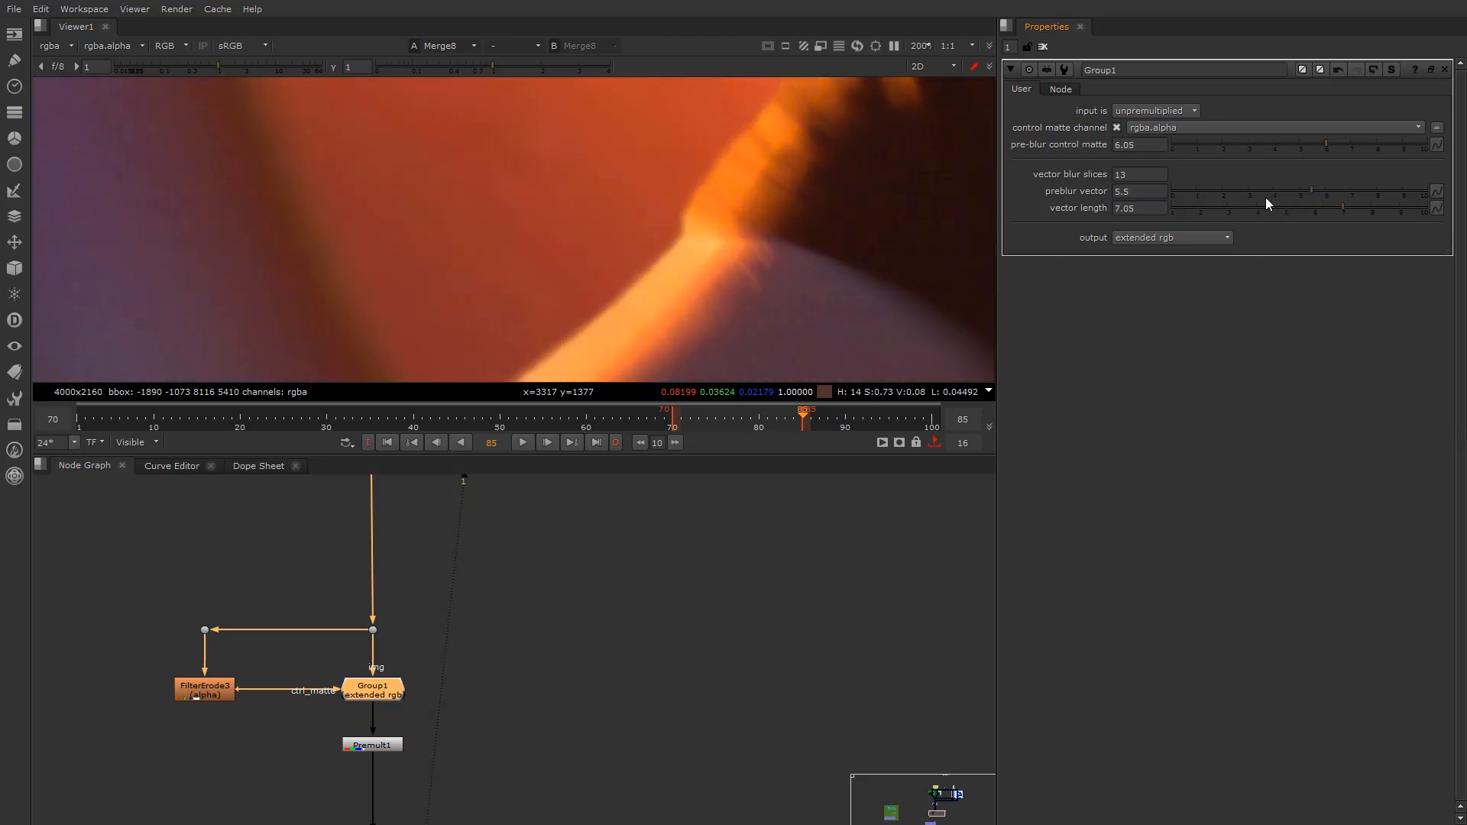
scroll(204, 700, "up", 2)
View FilterErode3's alpha channel at the sleeve and raised arm edges
left_click(204, 689)
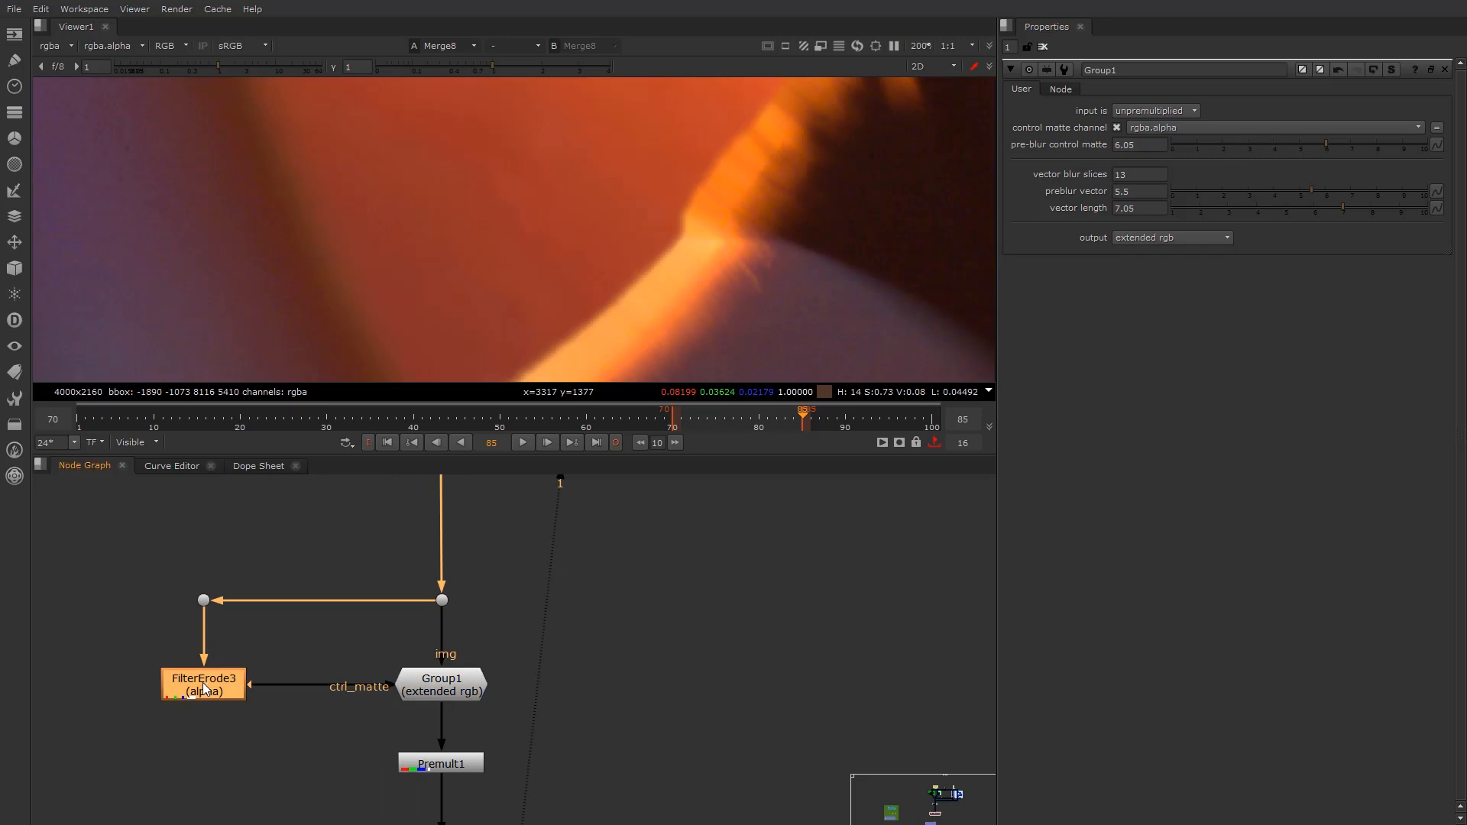
key("1")
key("a")
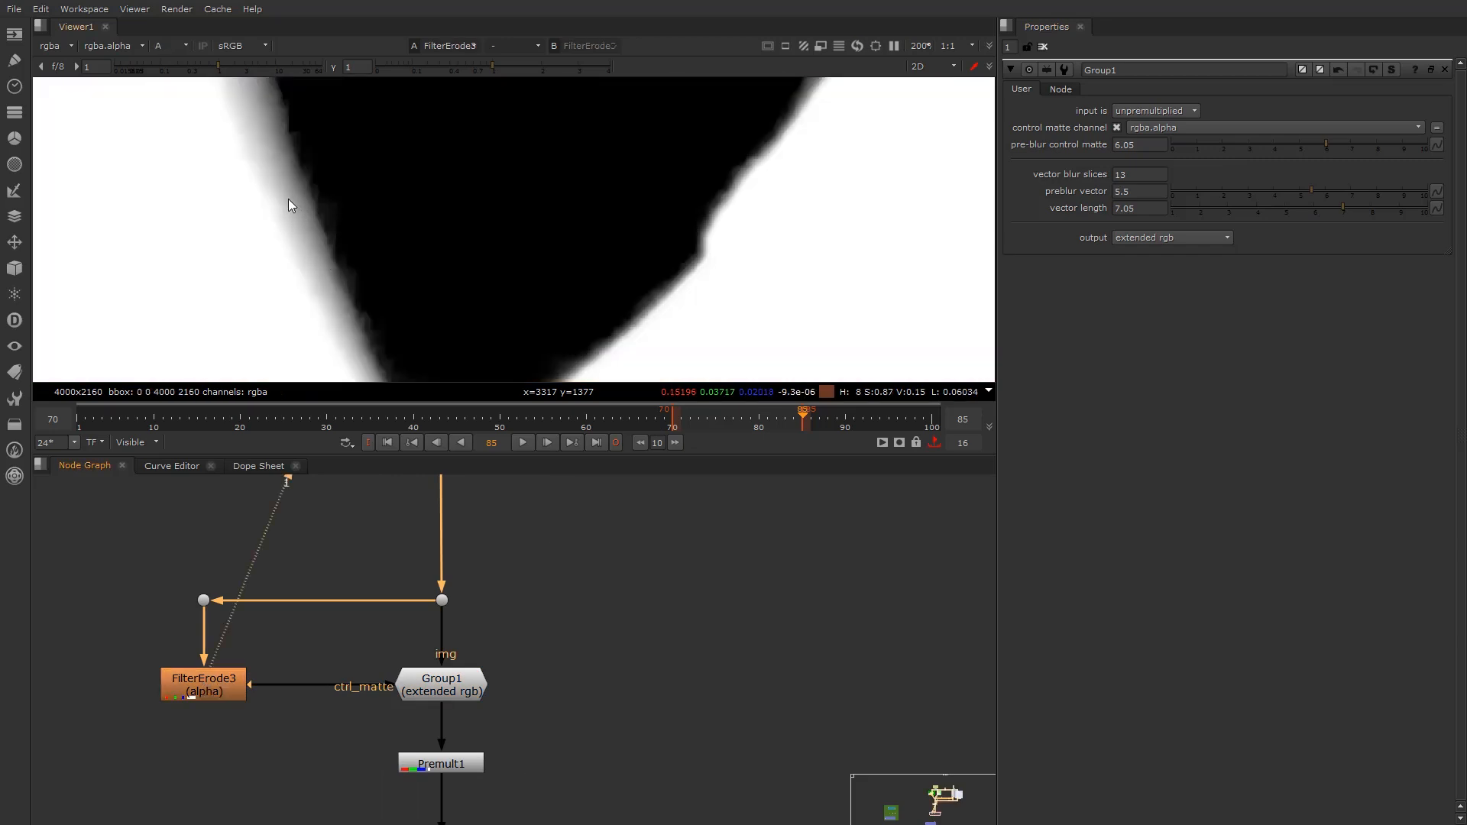
Insert a Grade node into the control matte branch just before FilterErode3
left_click(221, 735)
key("Tab")
left_click(304, 622)
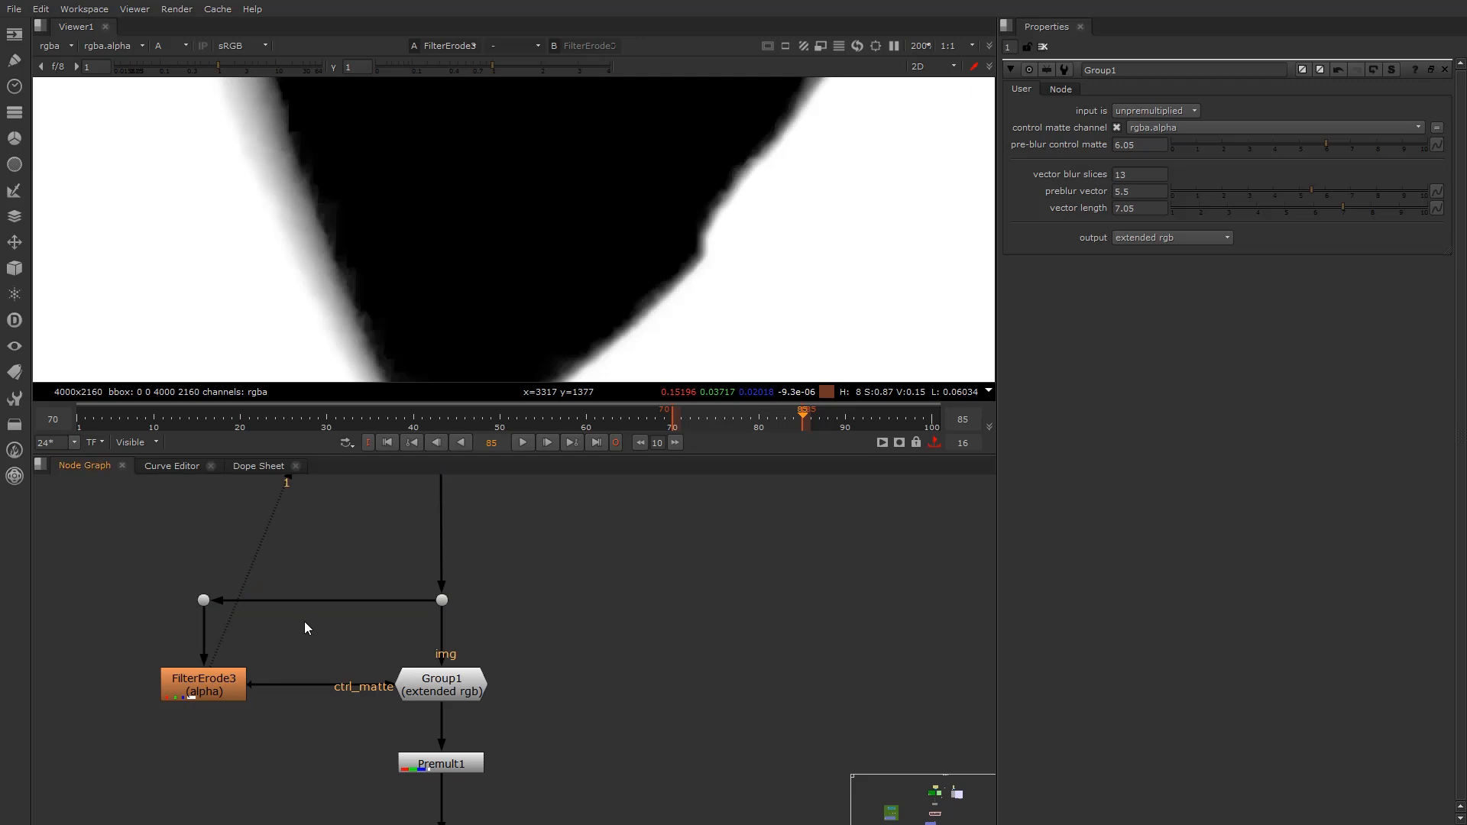
key("g")
left_click_drag(229, 739, 207, 639)
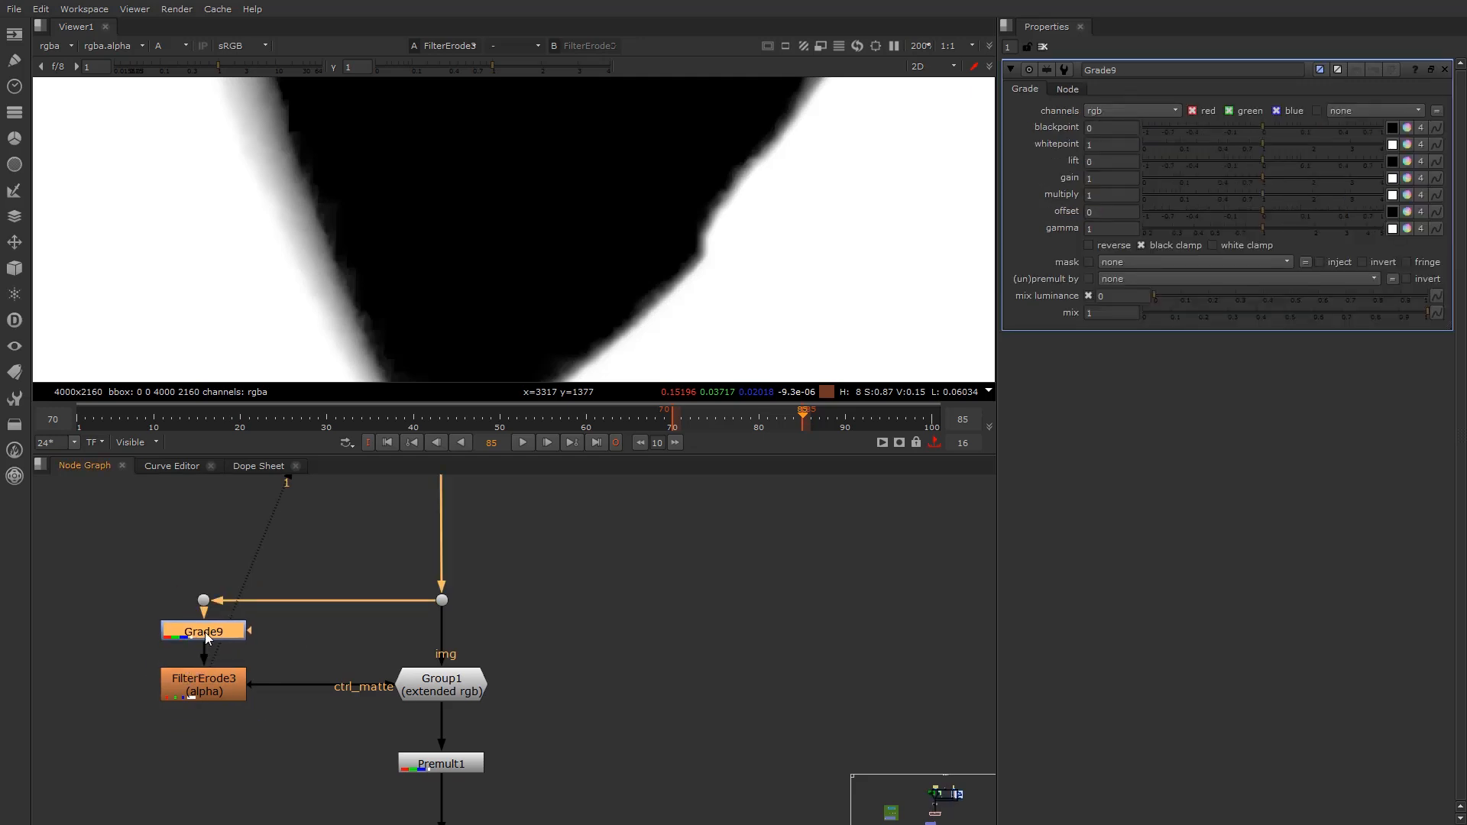
Limit Grade9 to the alpha channel and lower its gamma to 0.345, keeping the blackpoint at 0
left_click(1148, 113)
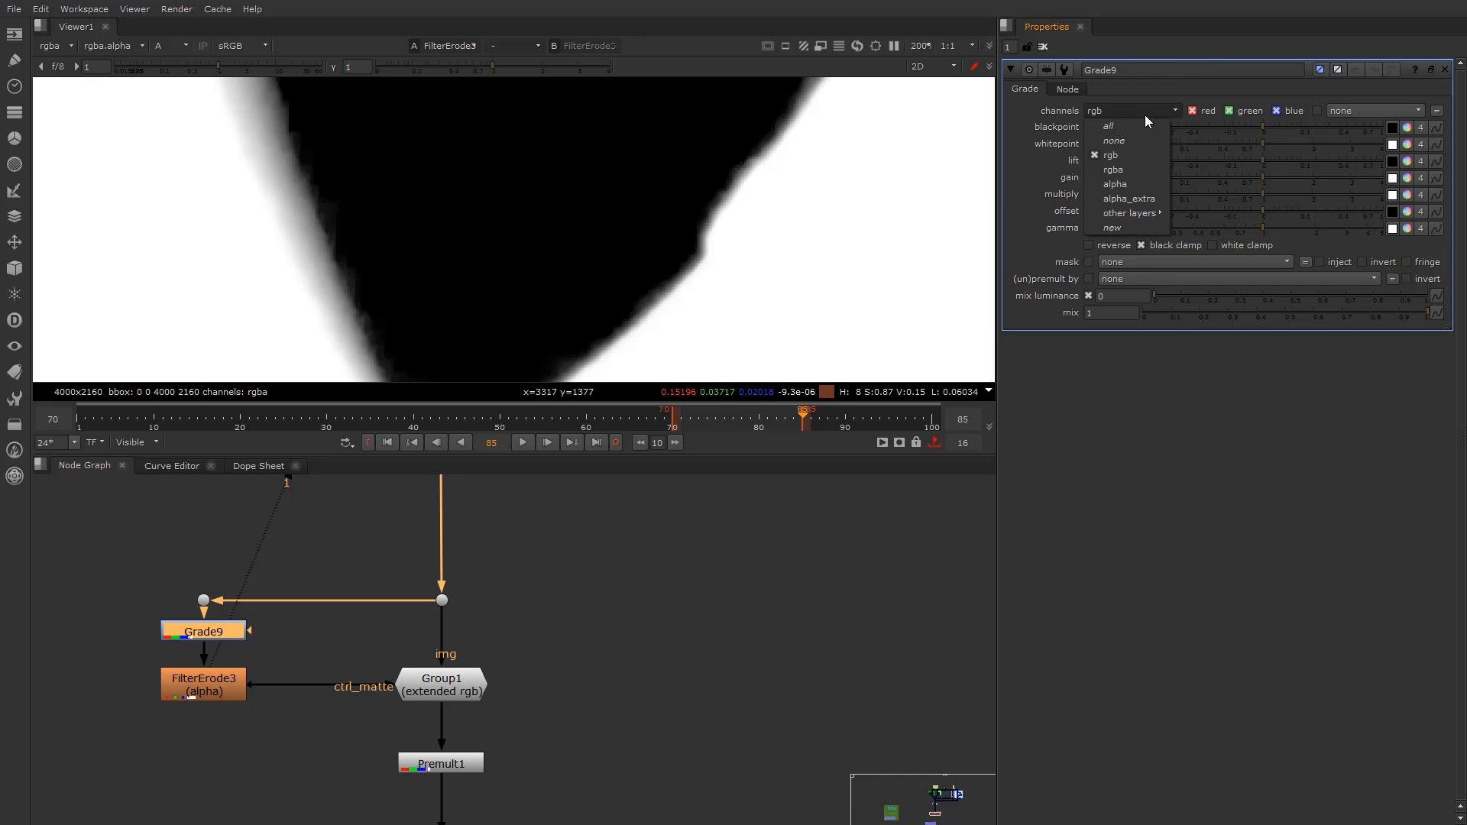
left_click(1130, 186)
mouse_move(1267, 127)
left_mouse_down()
mouse_move(1312, 118)
mouse_move(1266, 122)
left_mouse_up()
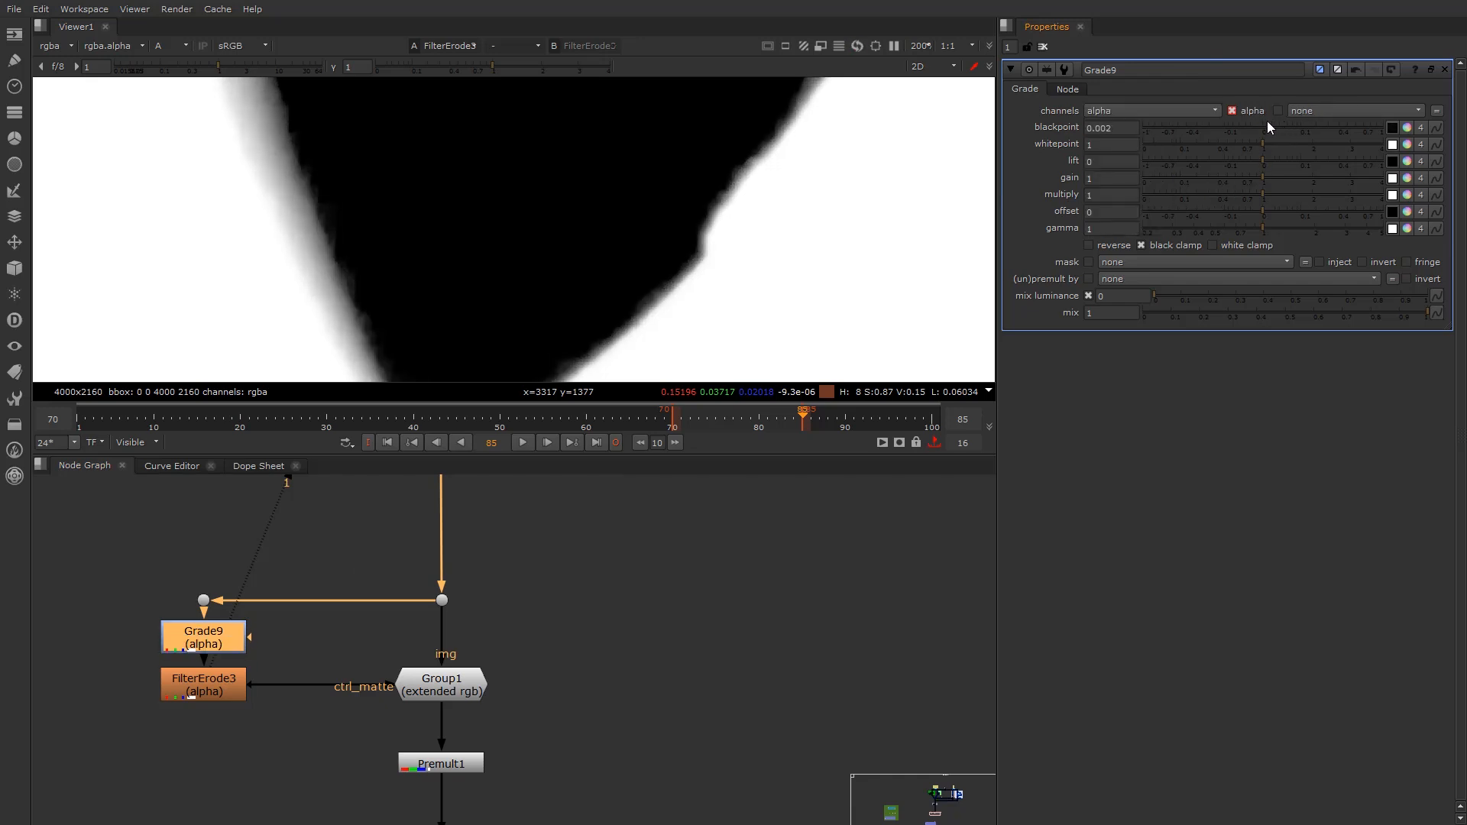
left_click_drag(1245, 227, 1184, 231)
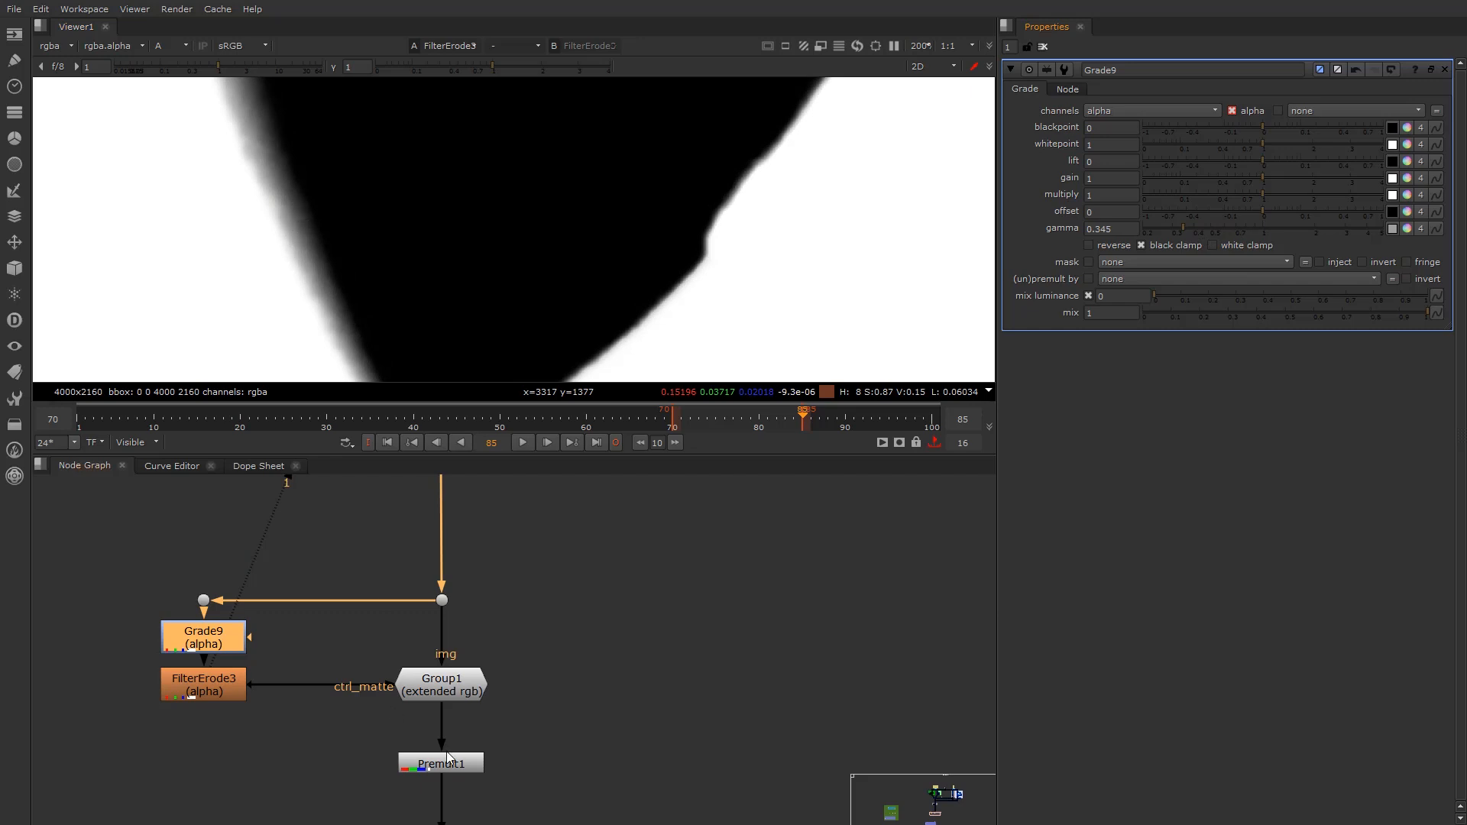
Switch the viewer back to the Merge8 composite in full colour
scroll(446, 774, "down", 6)
scroll(417, 712, "up", 2)
left_click(417, 707)
key("1")
key("a")
Toggle Grade9 repeatedly while comparing the edges of the sleeve and raised arm
middle_click_drag(380, 531, 379, 689)
scroll(339, 634, "up", 4)
left_click(327, 657)
key("d")
key("d")
key("d")
key("d")
key("d")
key("d")
key("d")
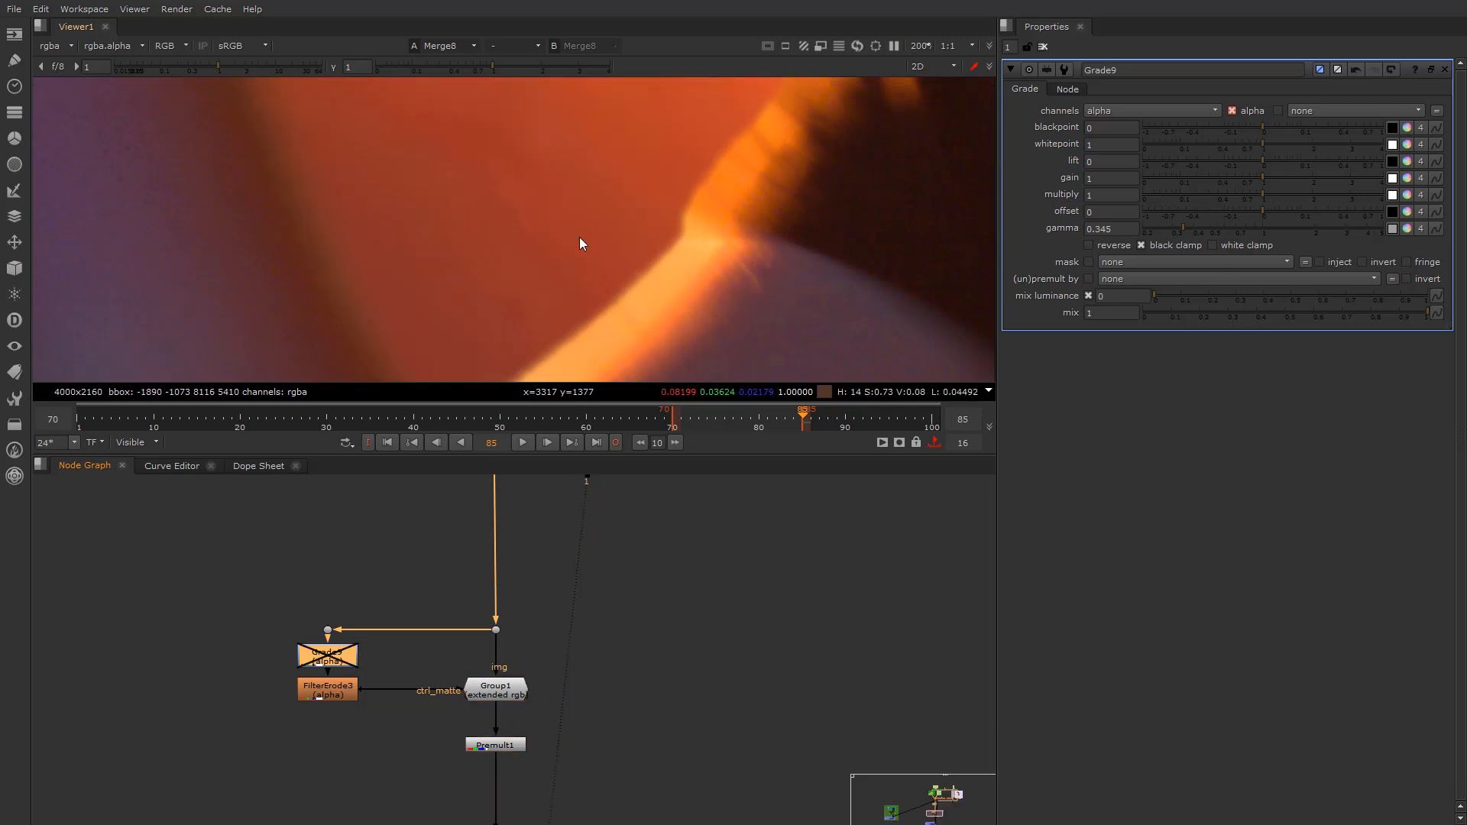
Compare a close-up of the sleeve edge by toggling Grade9, FilterErode3 and Group1, ending with all of them enabled
scroll(608, 329, "up", 4)
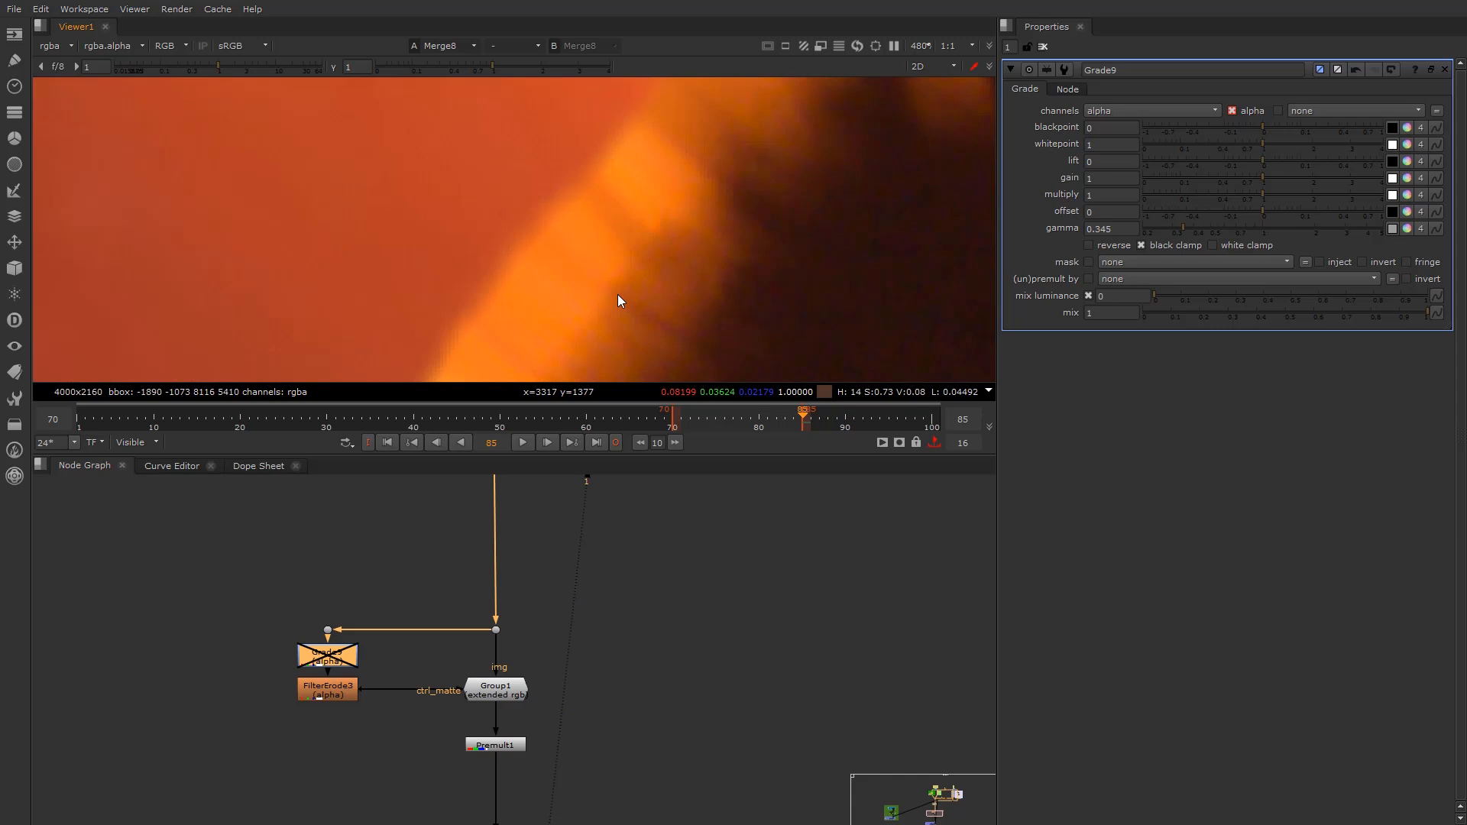
key("d")
left_click_drag(260, 594, 539, 712)
key("d")
key("d")
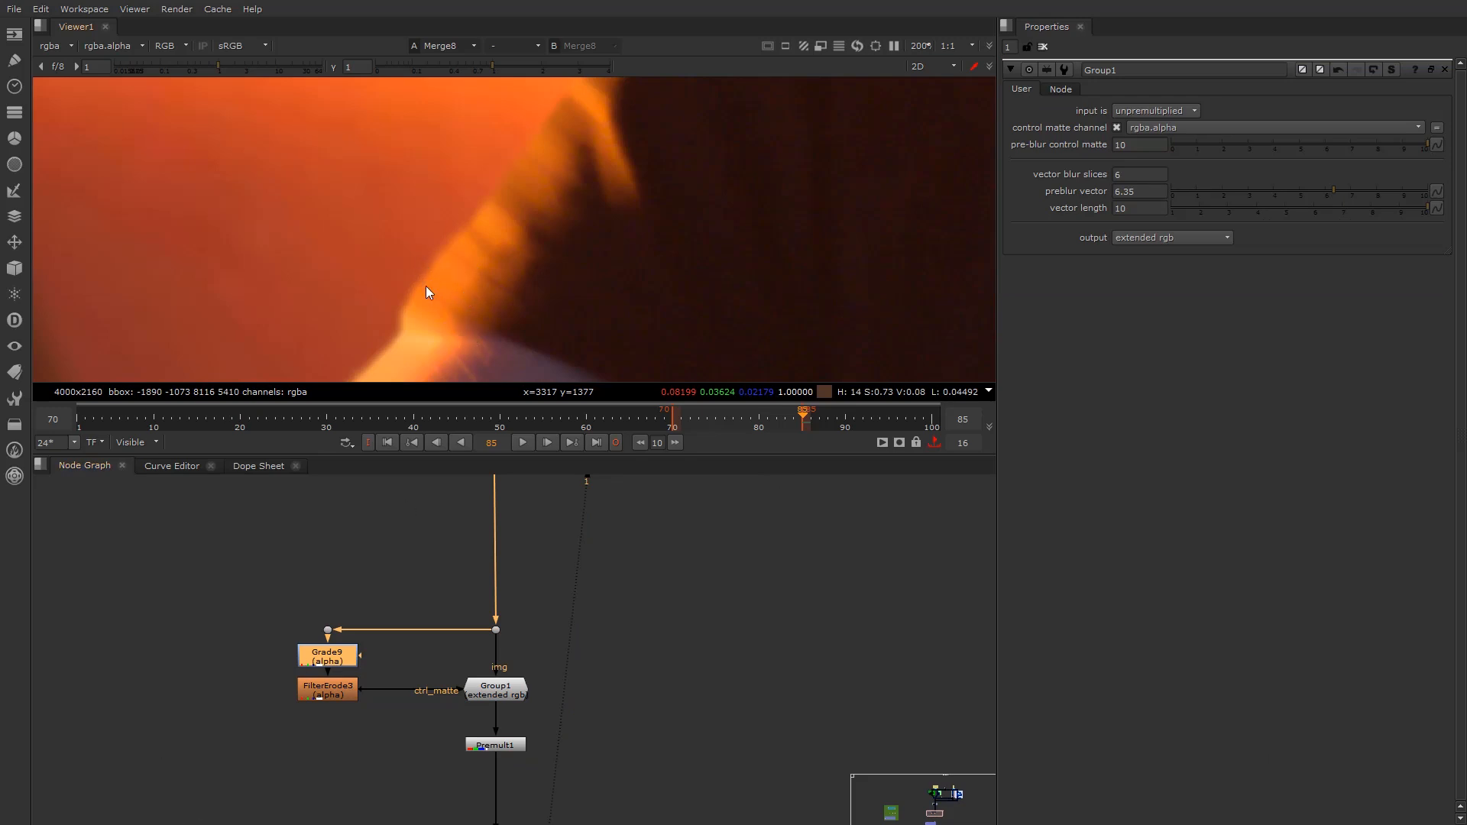
Reduce Group1's pre-blur control matte and vector blur slices to 1, preblur vector to 0 and vector length to 1.65
scroll(430, 304, "up", 3)
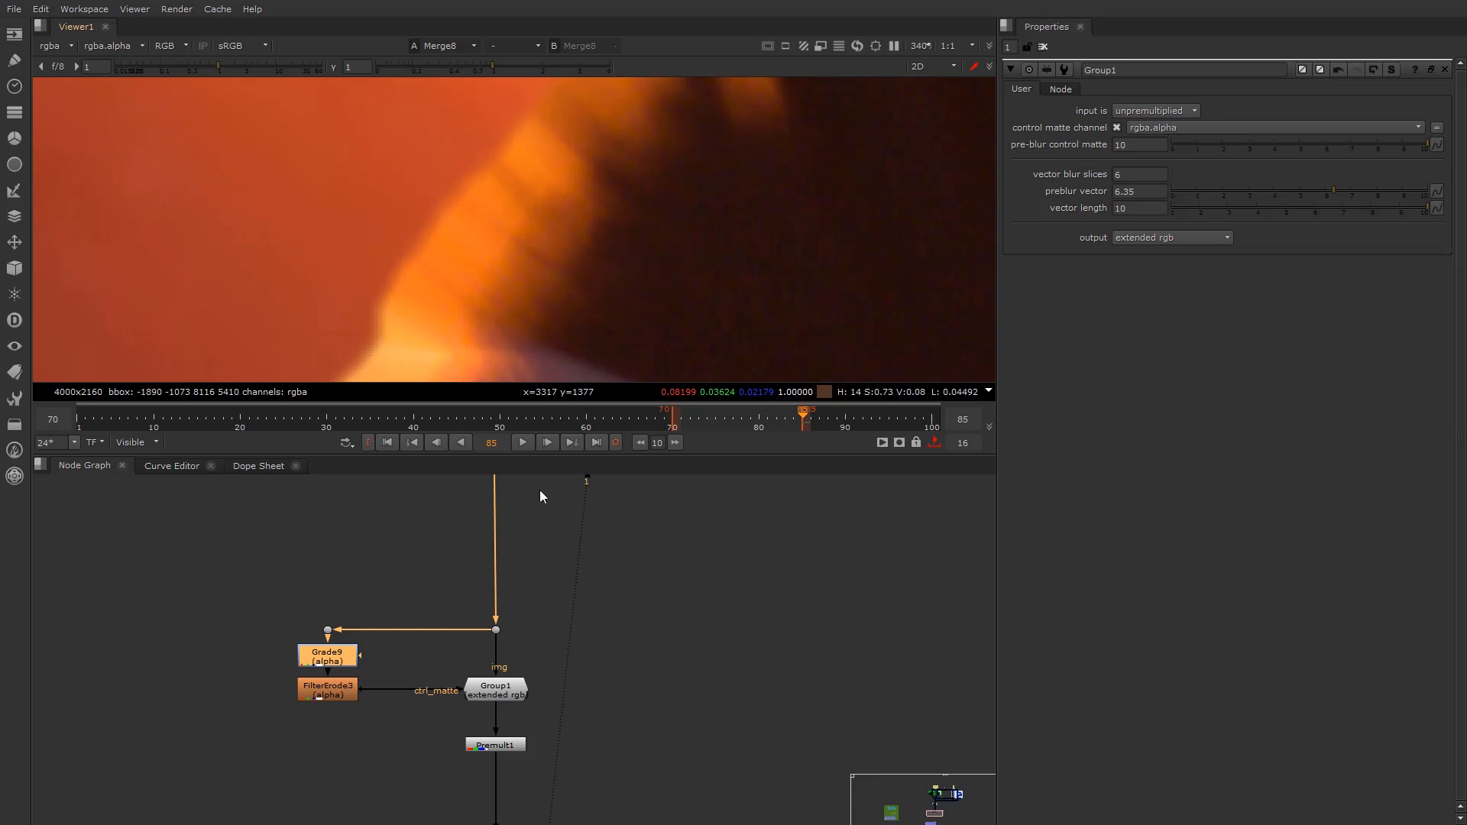
scroll(363, 658, "up", 1)
left_click(532, 707)
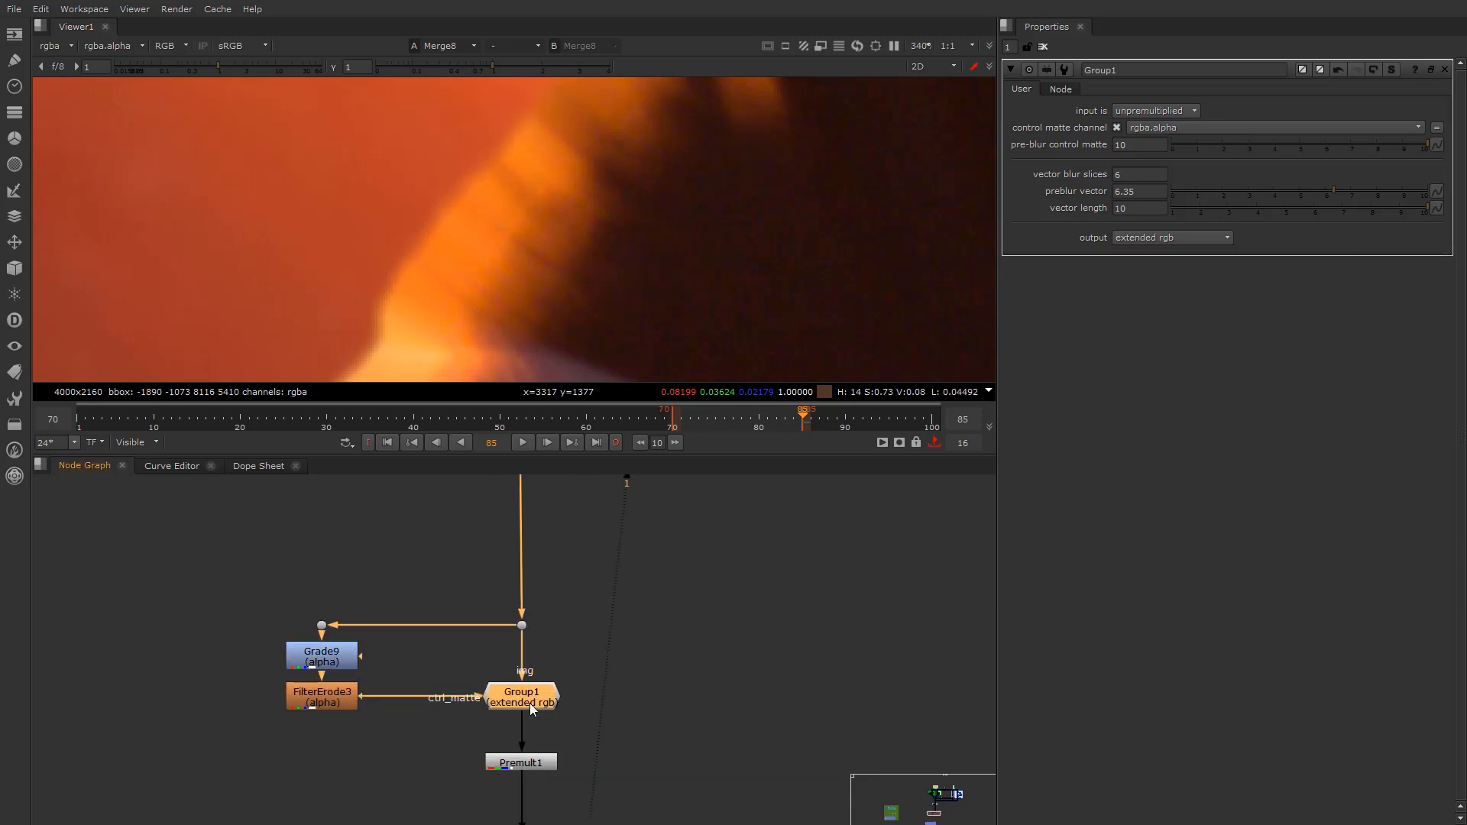
left_click_drag(1198, 149, 1049, 130)
double_click(1138, 144)
type("1")
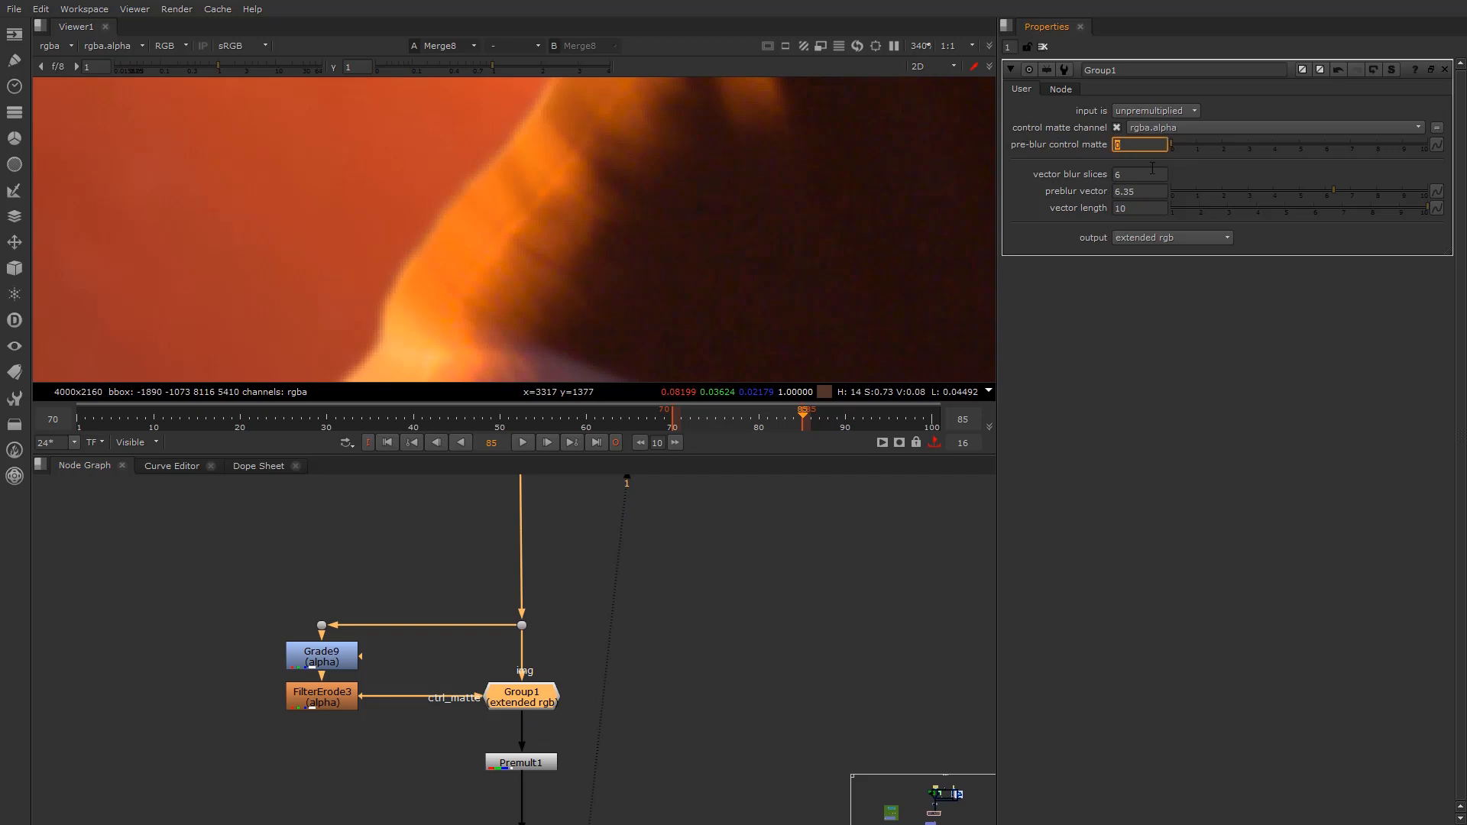
key("Return")
key("Tab")
key("Return")
left_click(1138, 193, "ctrl")
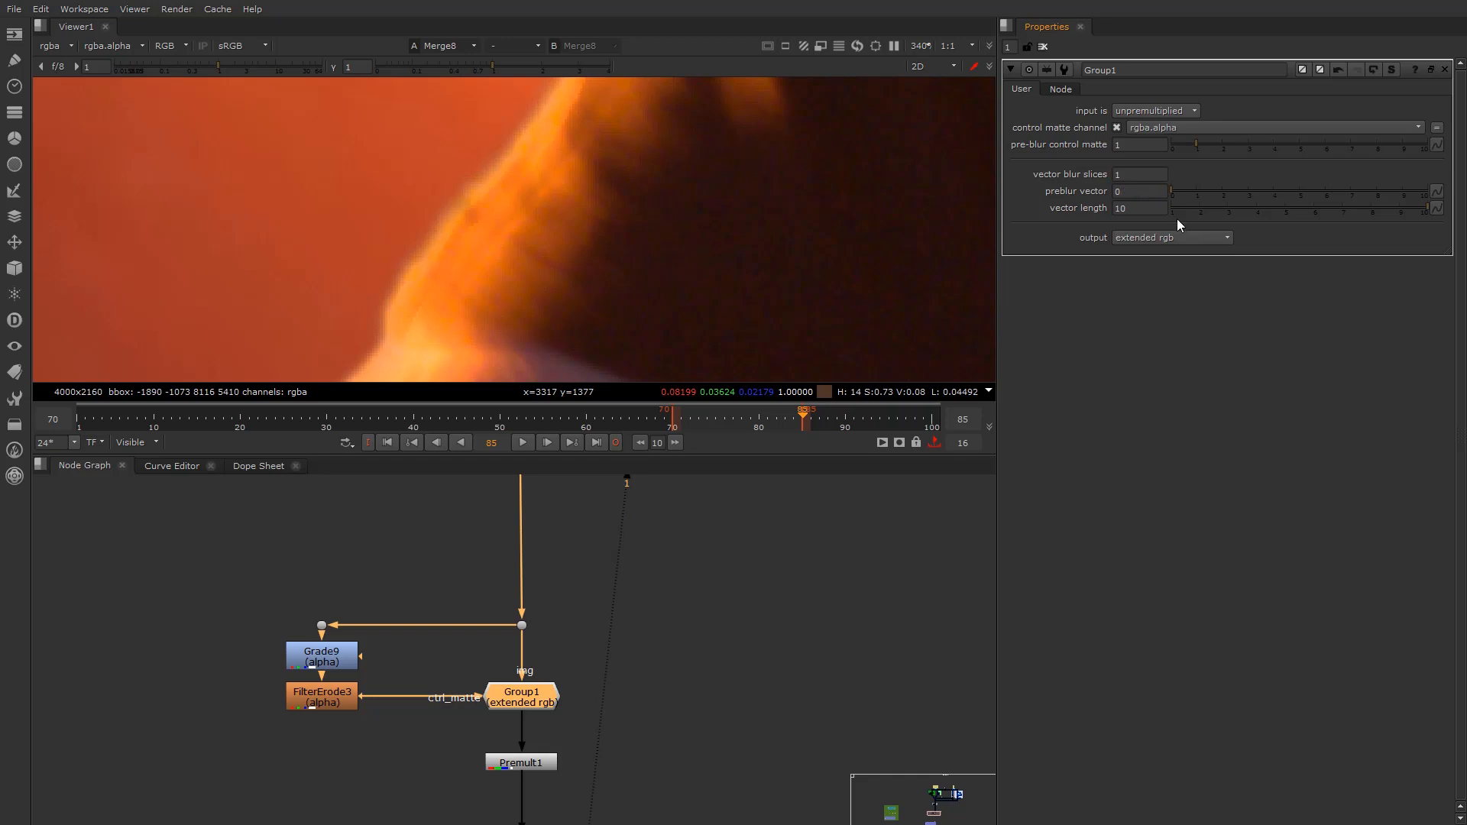
left_click_drag(1301, 205, 1187, 200)
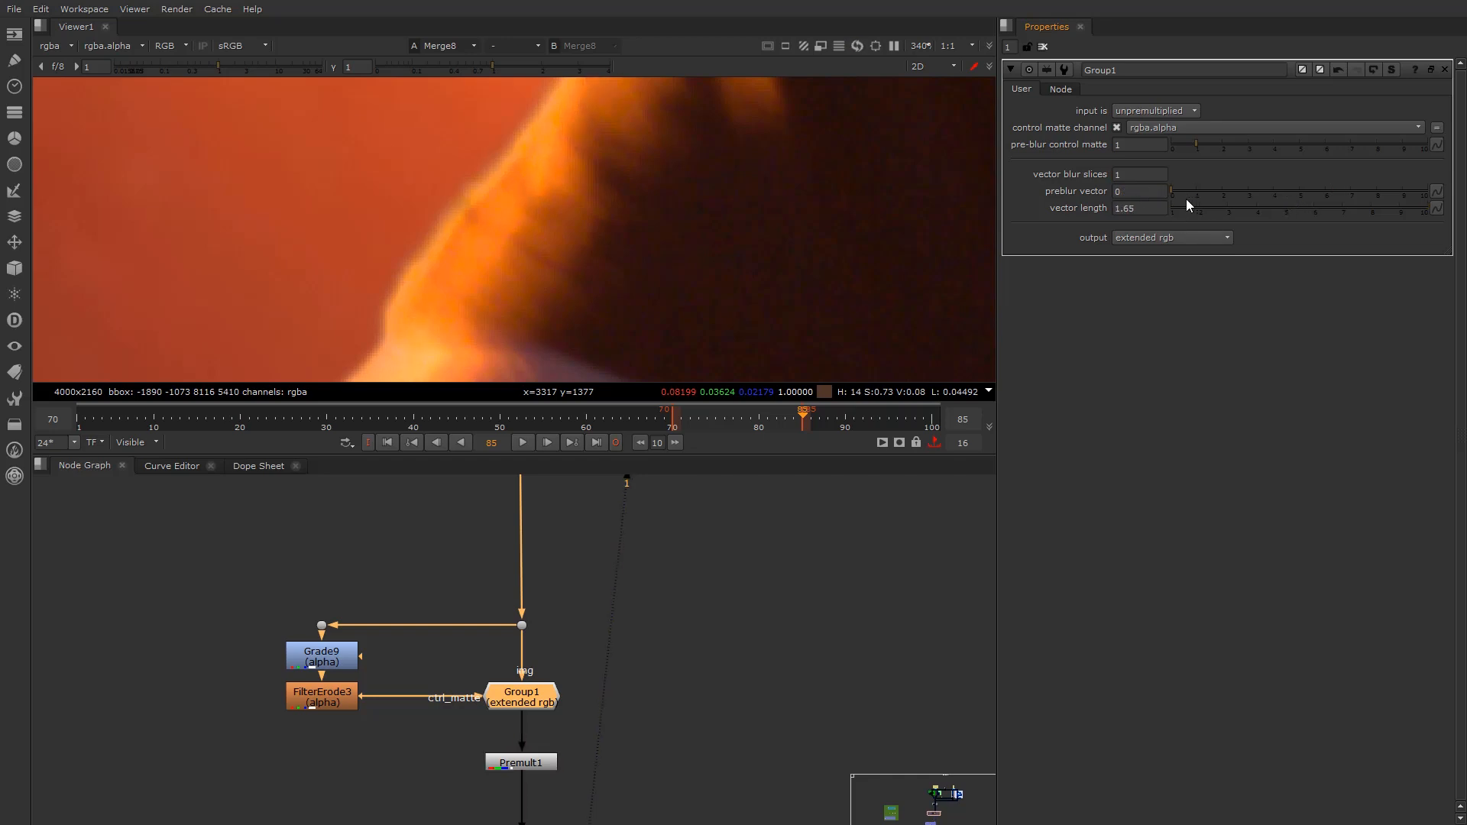
Raise Group1's vector length to 5.8, preblur vector to 3.8, pre-blur control matte to 1.85 and vector blur slices to 11
left_click_drag(1281, 205, 1307, 206)
left_click_drag(1136, 175, 1070, 172)
left_click(1266, 192)
left_click(1218, 146)
left_click_drag(1123, 177, 1111, 183)
key("Up")
key("Up")
key("Up")
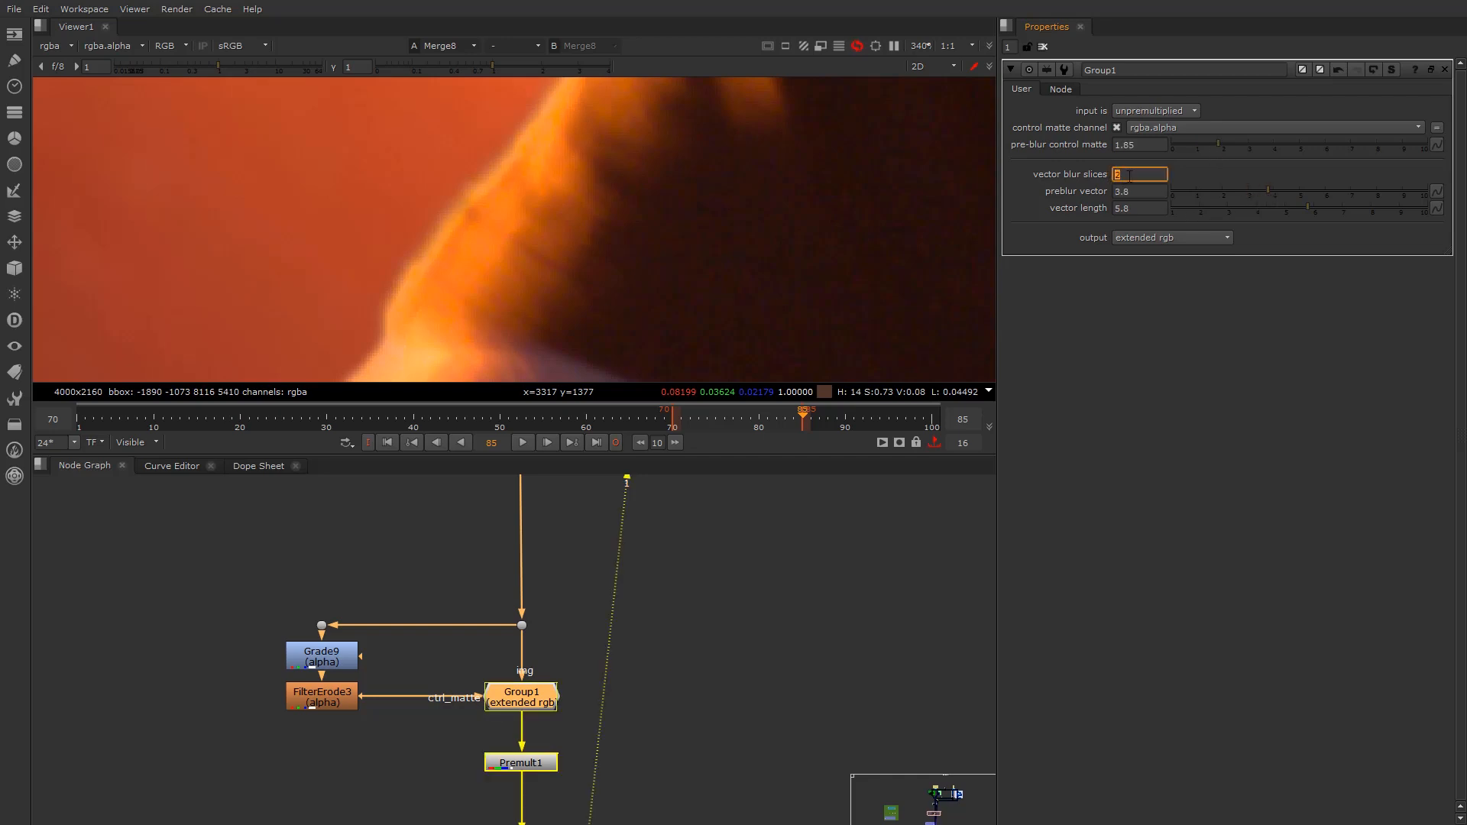
key("Up")
key("Up")
key("Up")
key("Up")
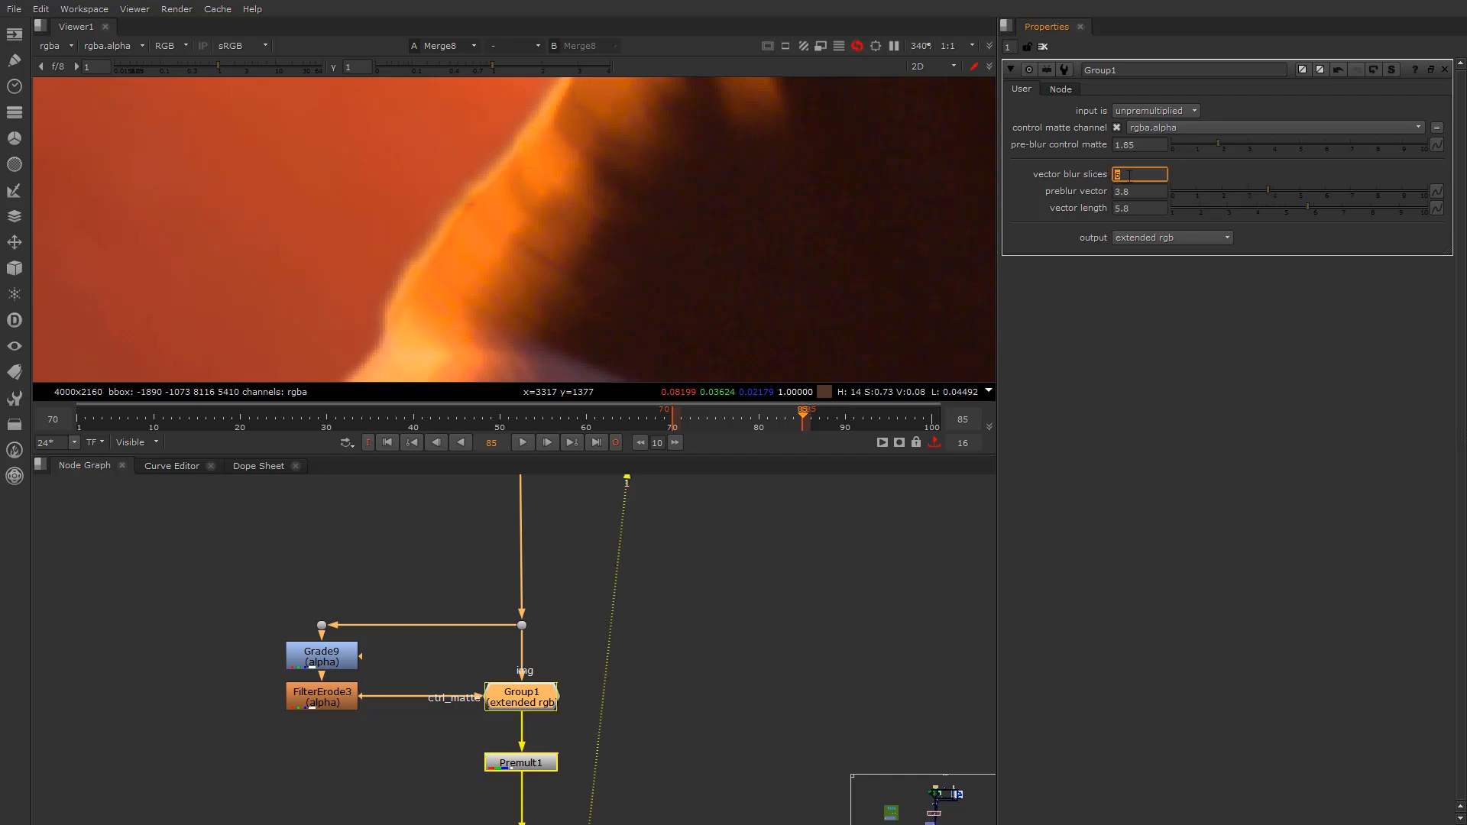
key("Up")
key("Up")
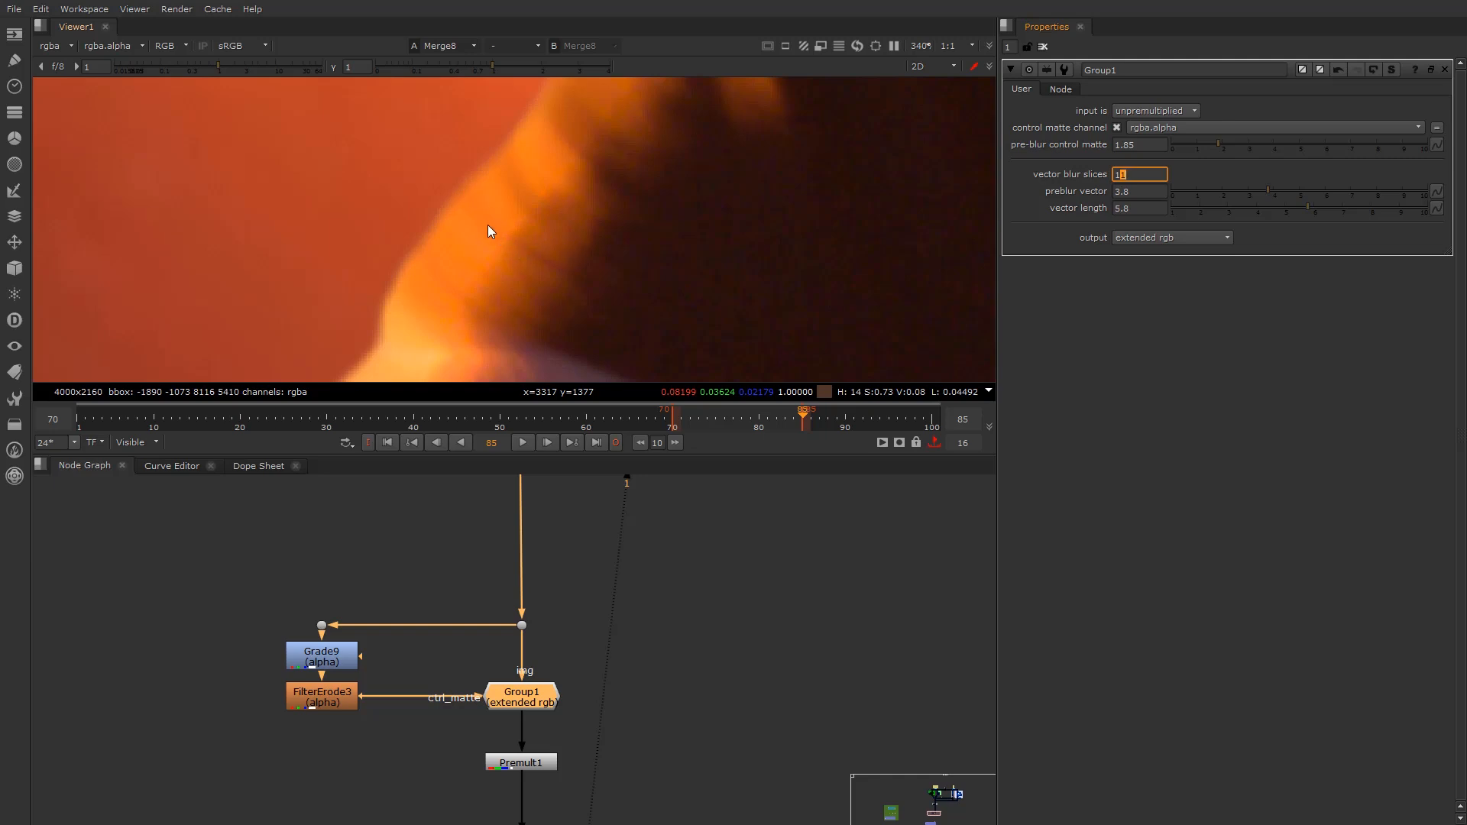
Increase Group1's preblur vector to 6.65 and pre-blur control matte to 4.15
left_click(1139, 192)
key("Left")
key("Left")
key("Left")
key("Up")
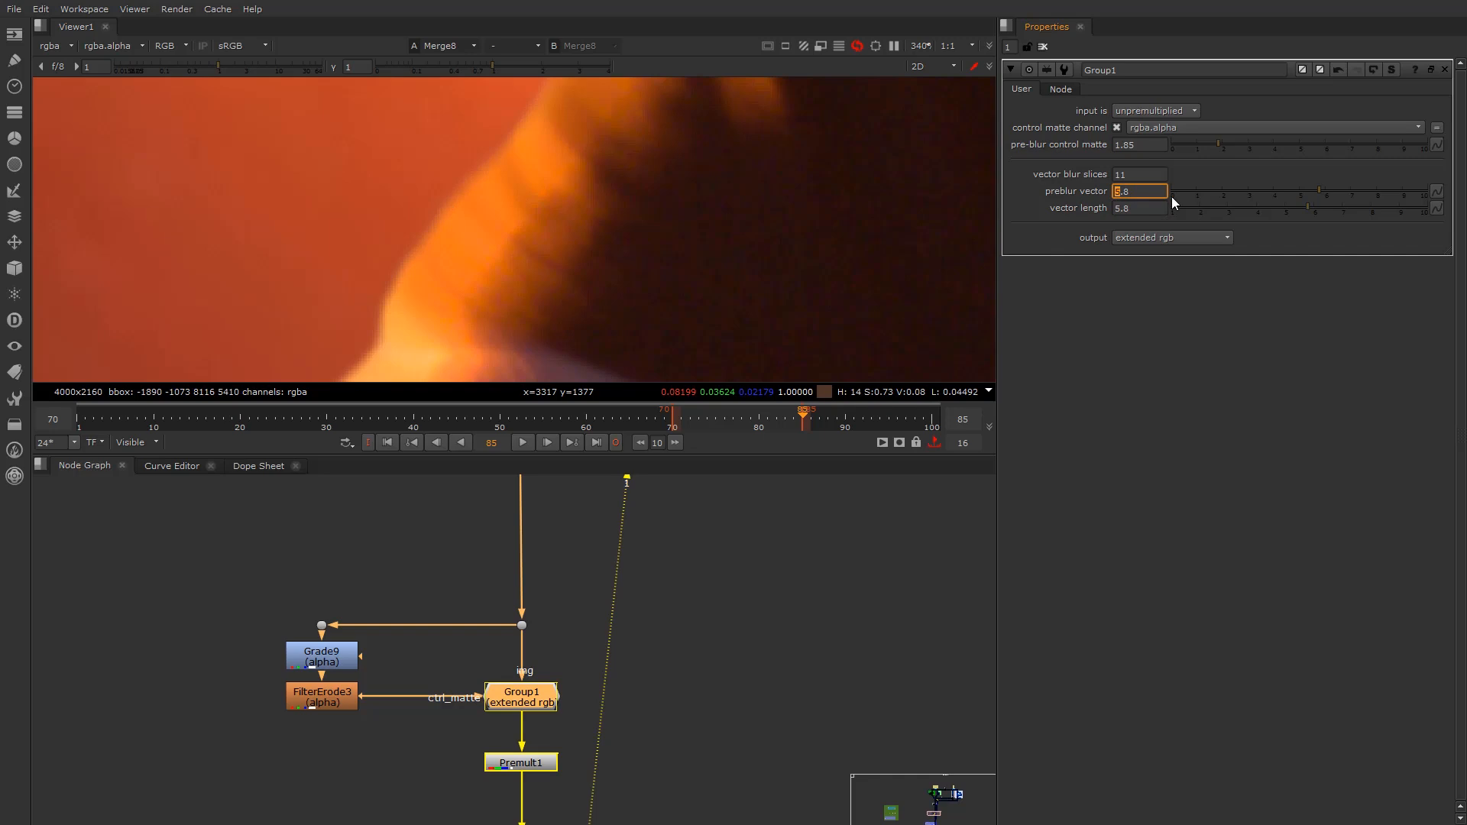
left_click(1341, 194)
left_click(1278, 142)
Examine the woman's hair, face, shoulder and arm edges against the sunset with the adjusted Group1 settings
scroll(466, 244, "down", 5)
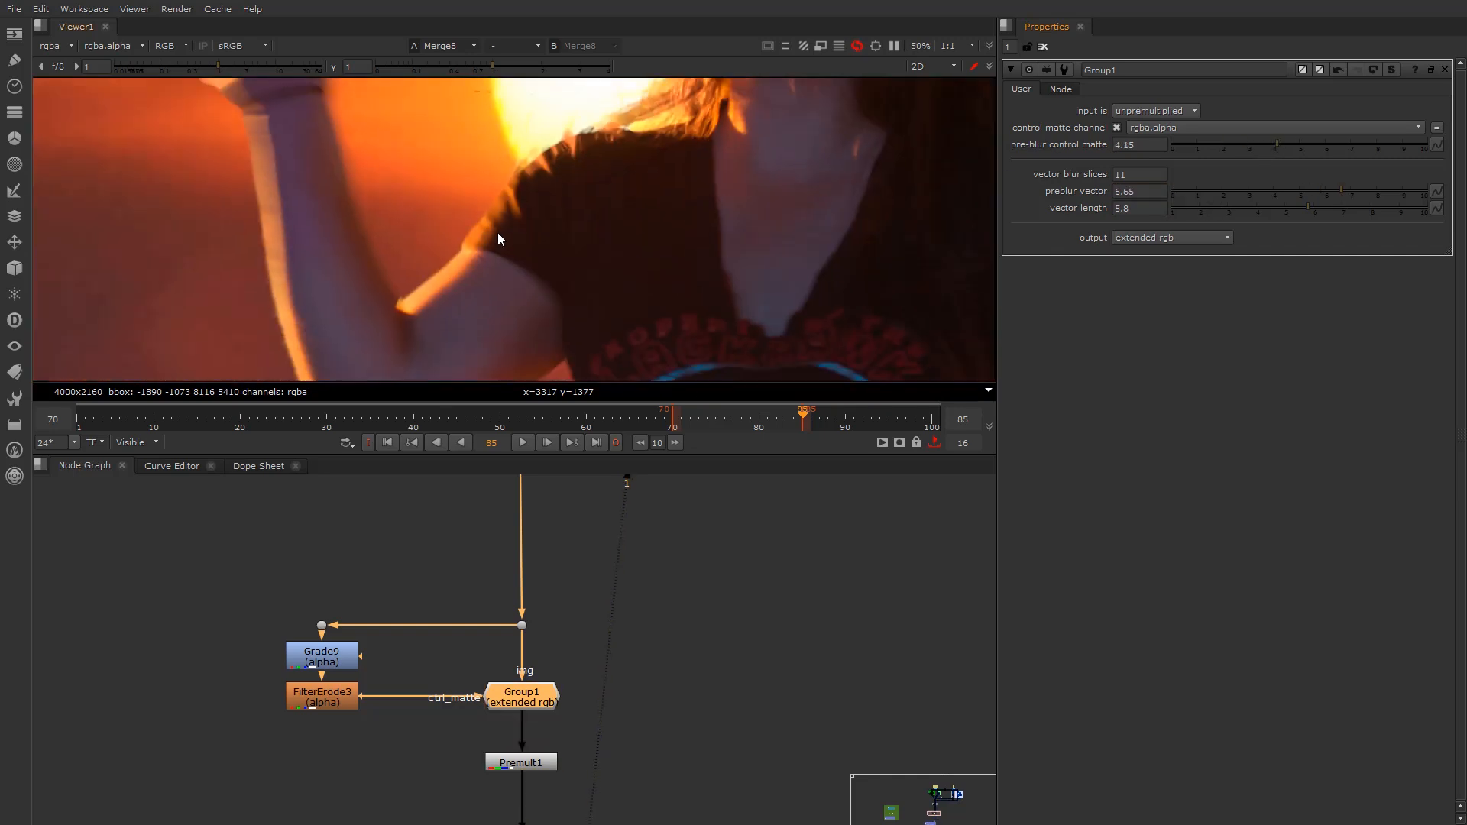
scroll(652, 198, "up", 4)
middle_click_drag(593, 346, 599, 273)
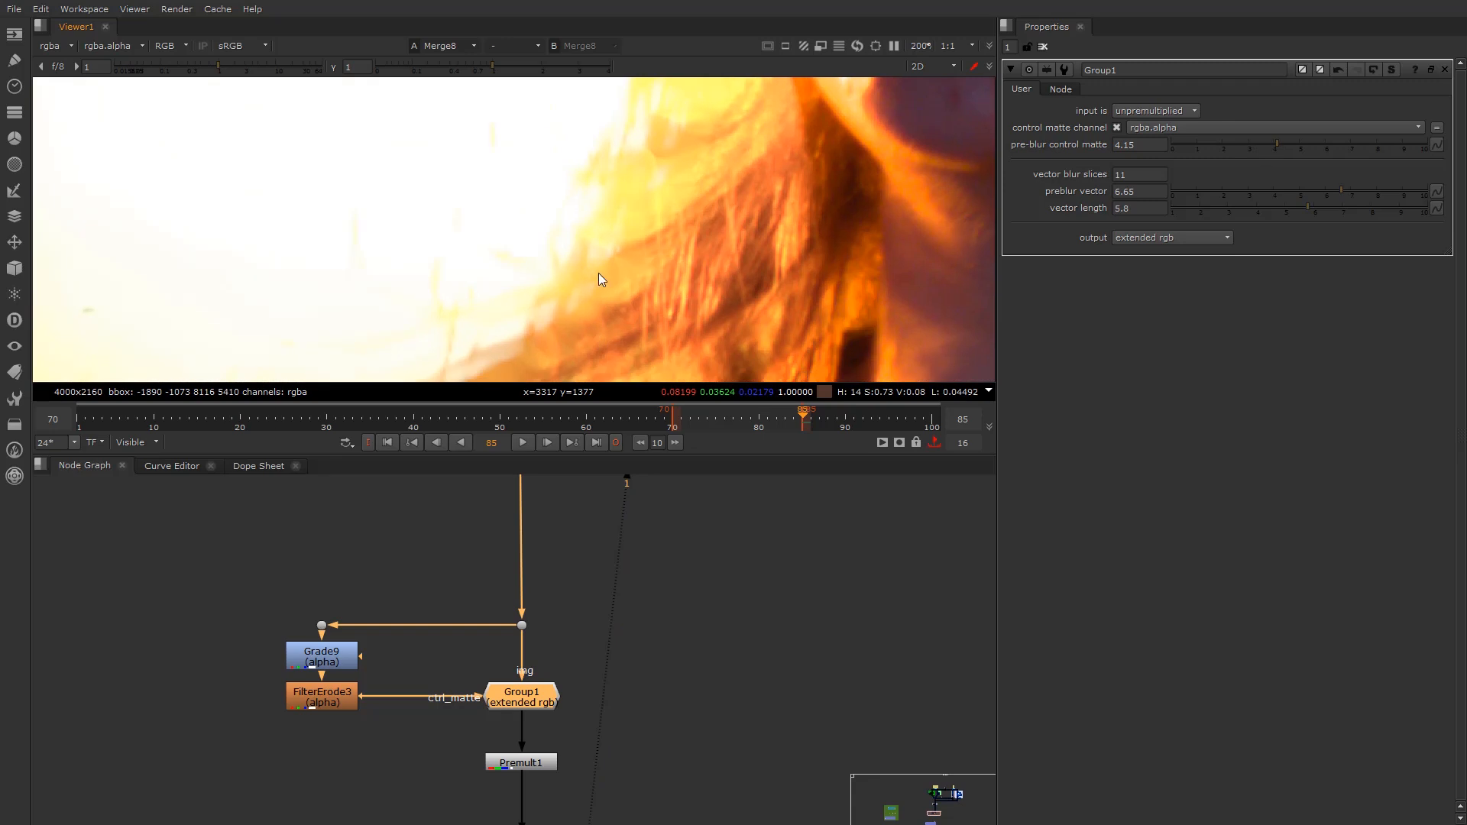
scroll(575, 131, "down", 3)
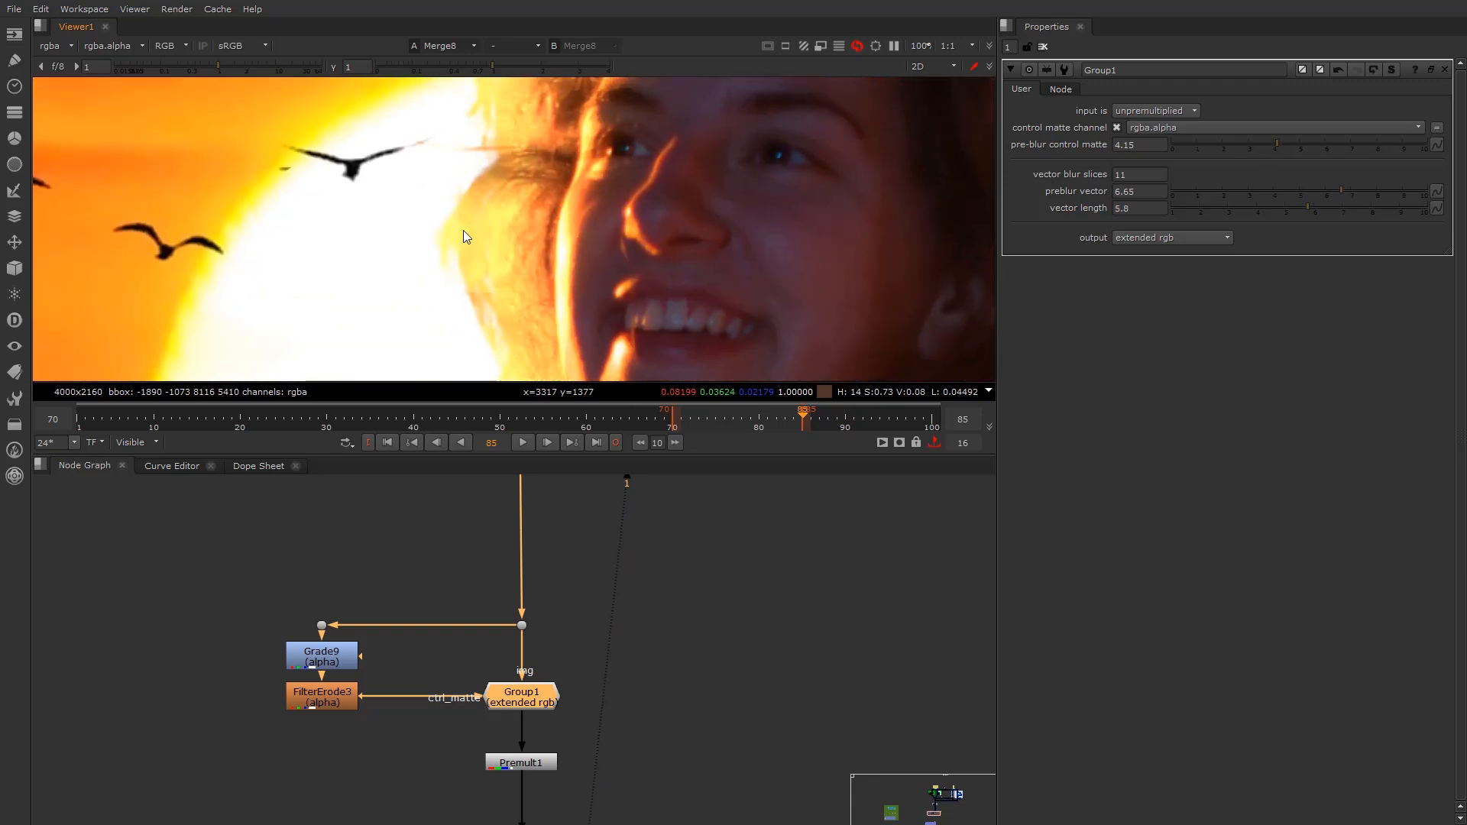
scroll(461, 230, "down", 2)
scroll(466, 225, "up", 4)
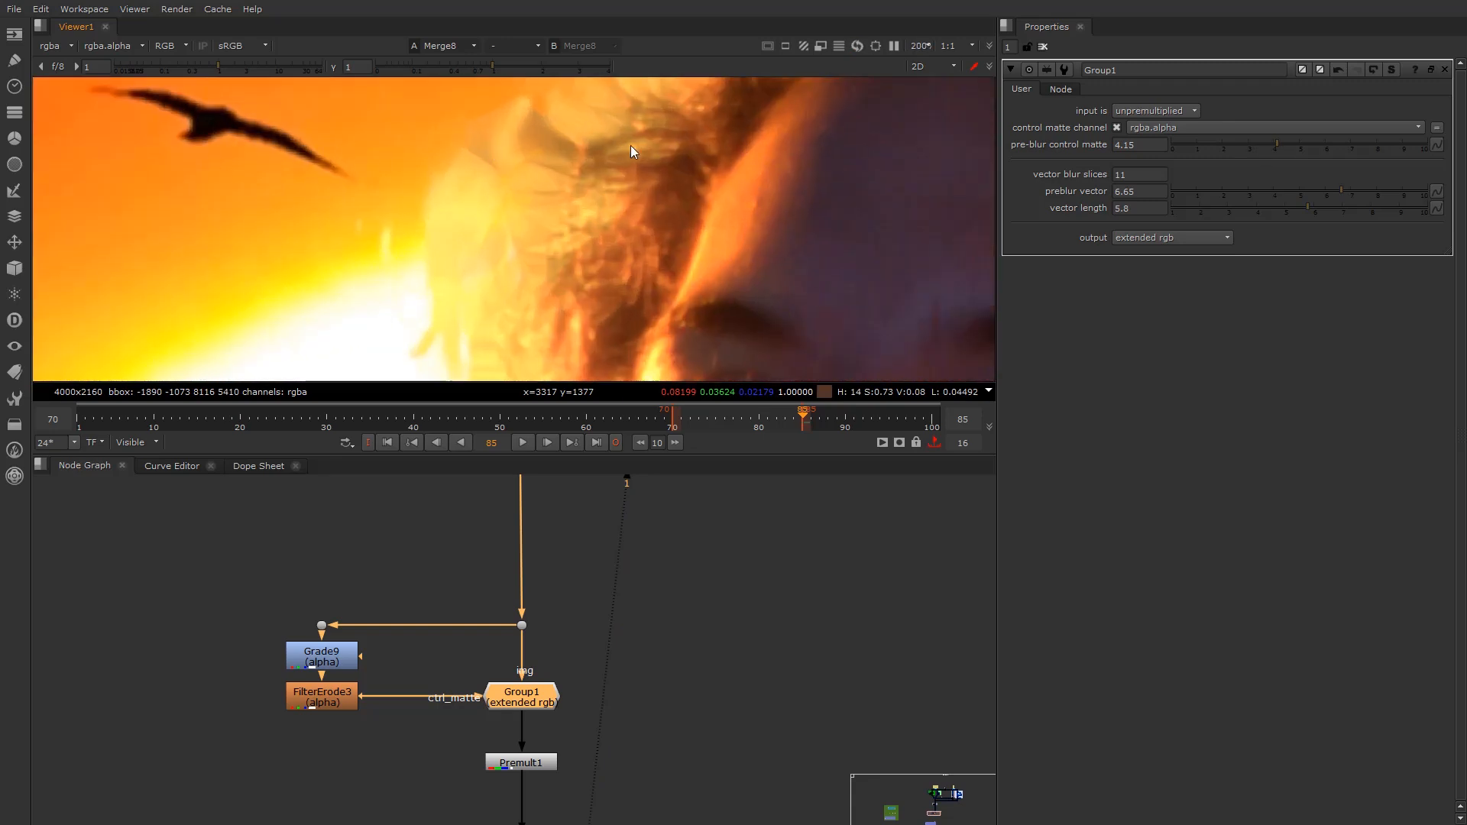
scroll(558, 195, "down", 4)
scroll(580, 264, "up", 3)
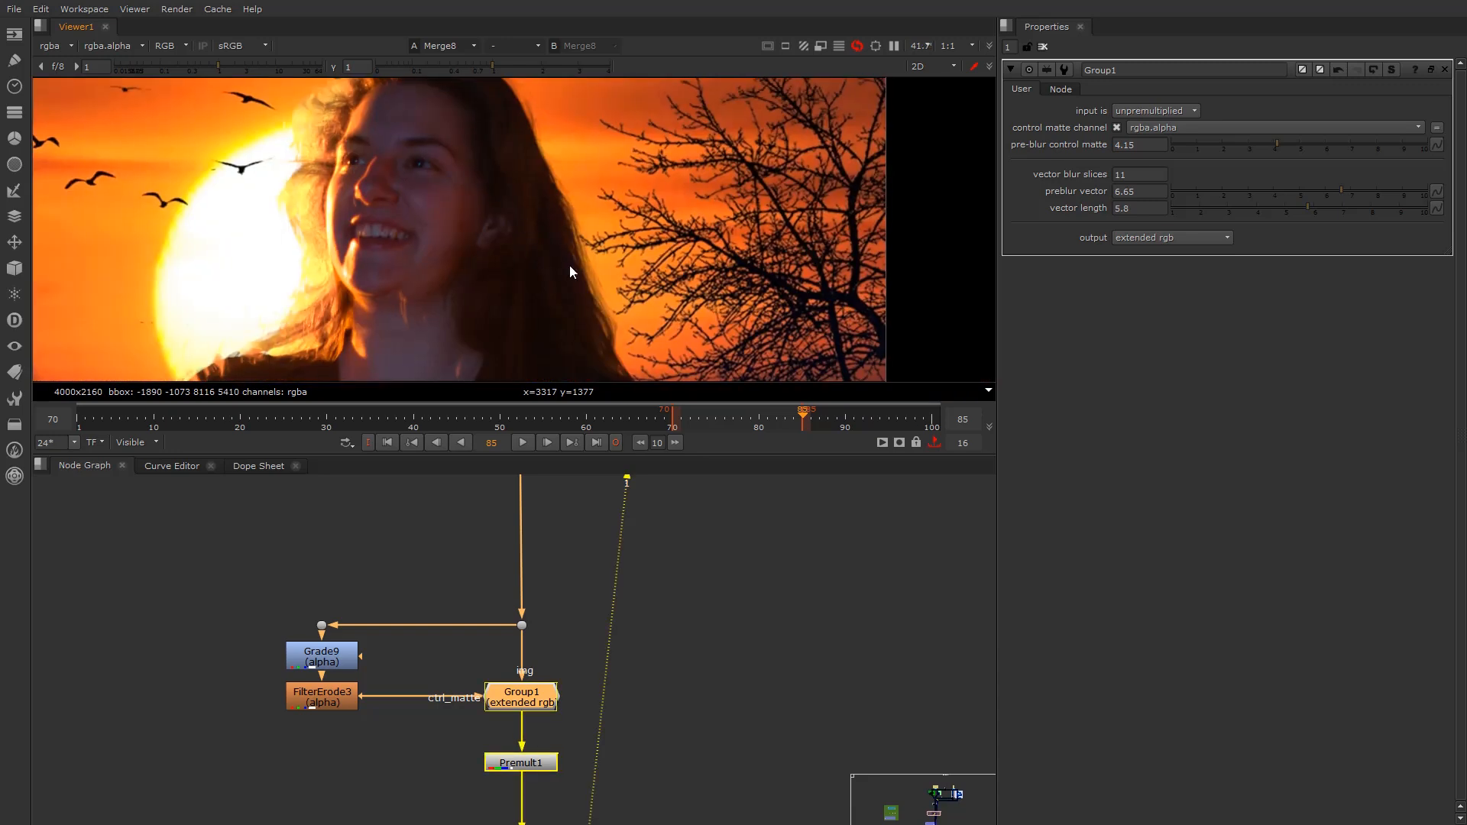
scroll(566, 223, "up", 2)
scroll(658, 287, "down", 2)
scroll(567, 183, "up", 3)
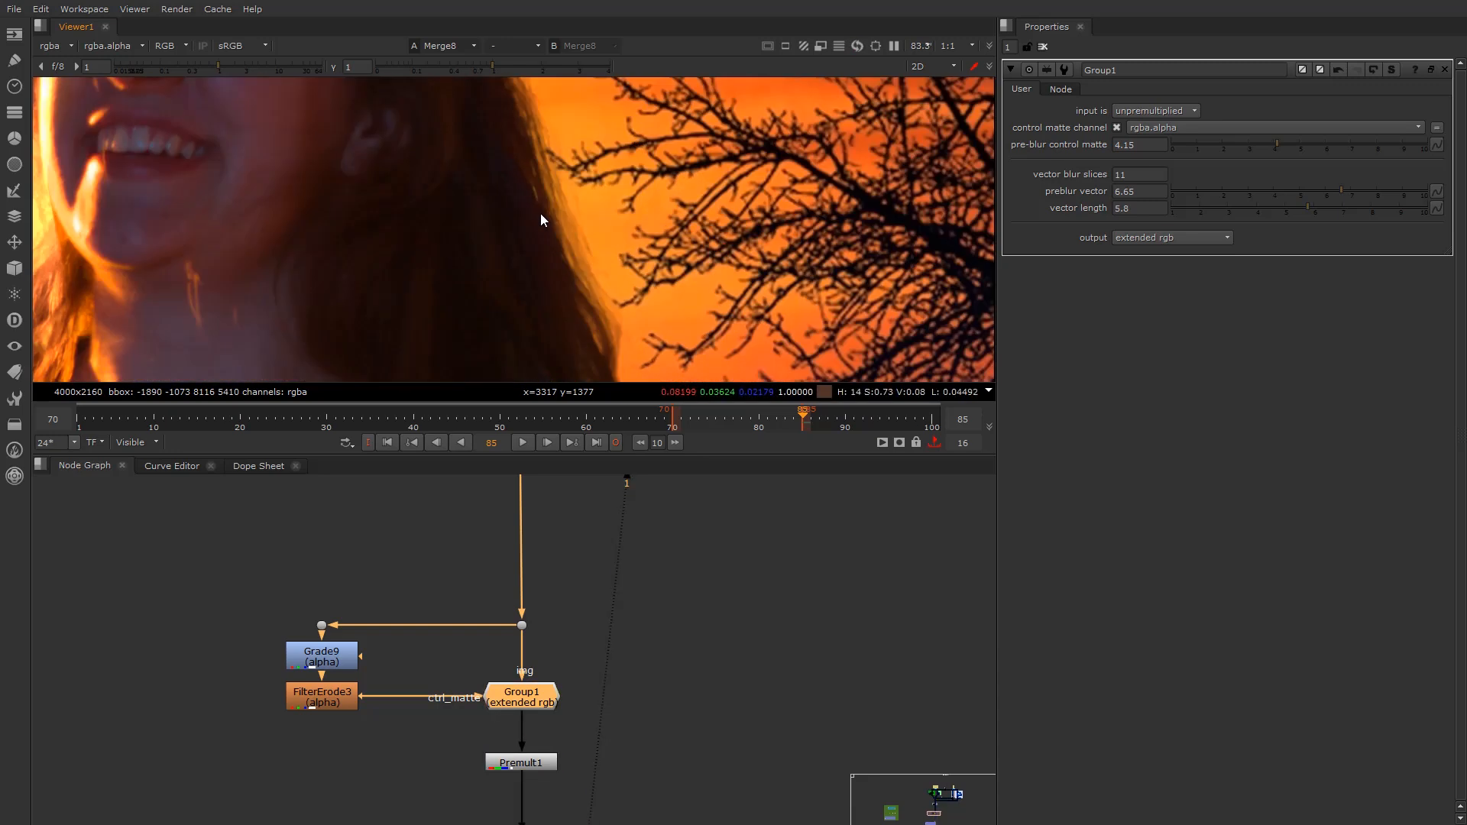
scroll(568, 288, "down", 3)
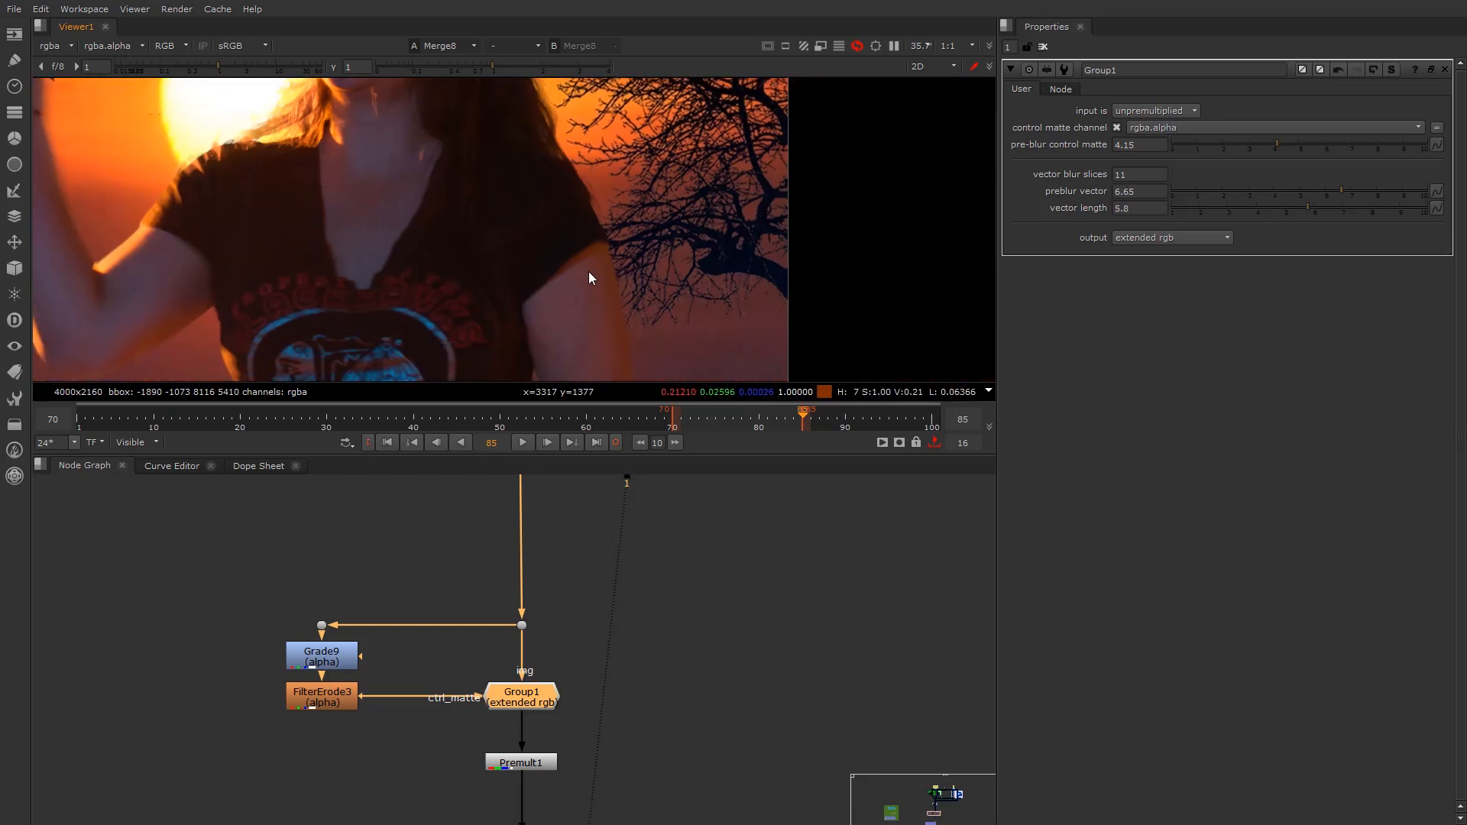
Compare the gap between the shirt and lowered arm by toggling Grade9, FilterErode3 and Group1, ending with all enabled
scroll(583, 282, "up", 5)
scroll(557, 252, "up", 3)
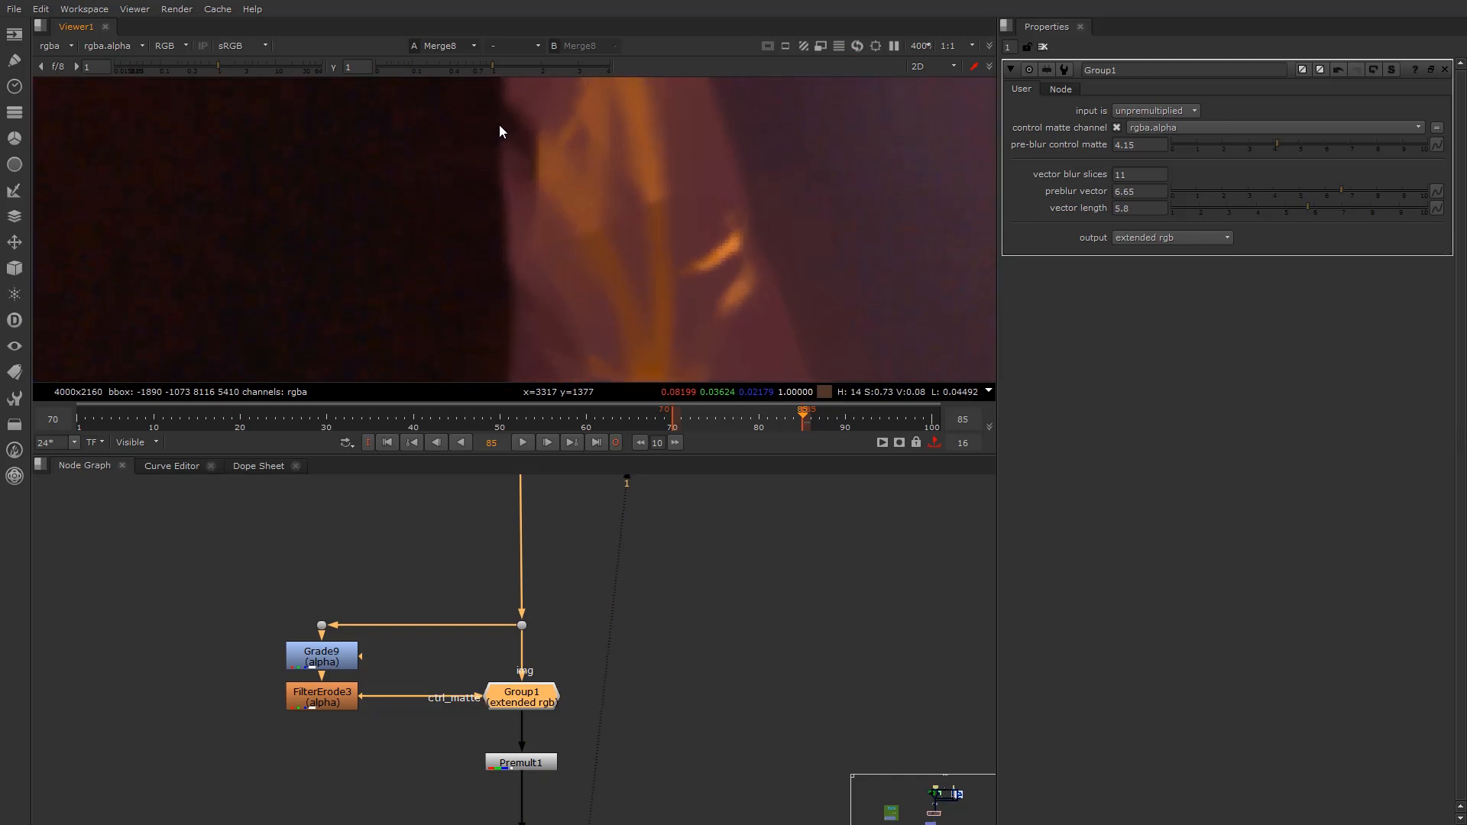
left_click_drag(233, 605, 626, 735)
key("d")
key("d")
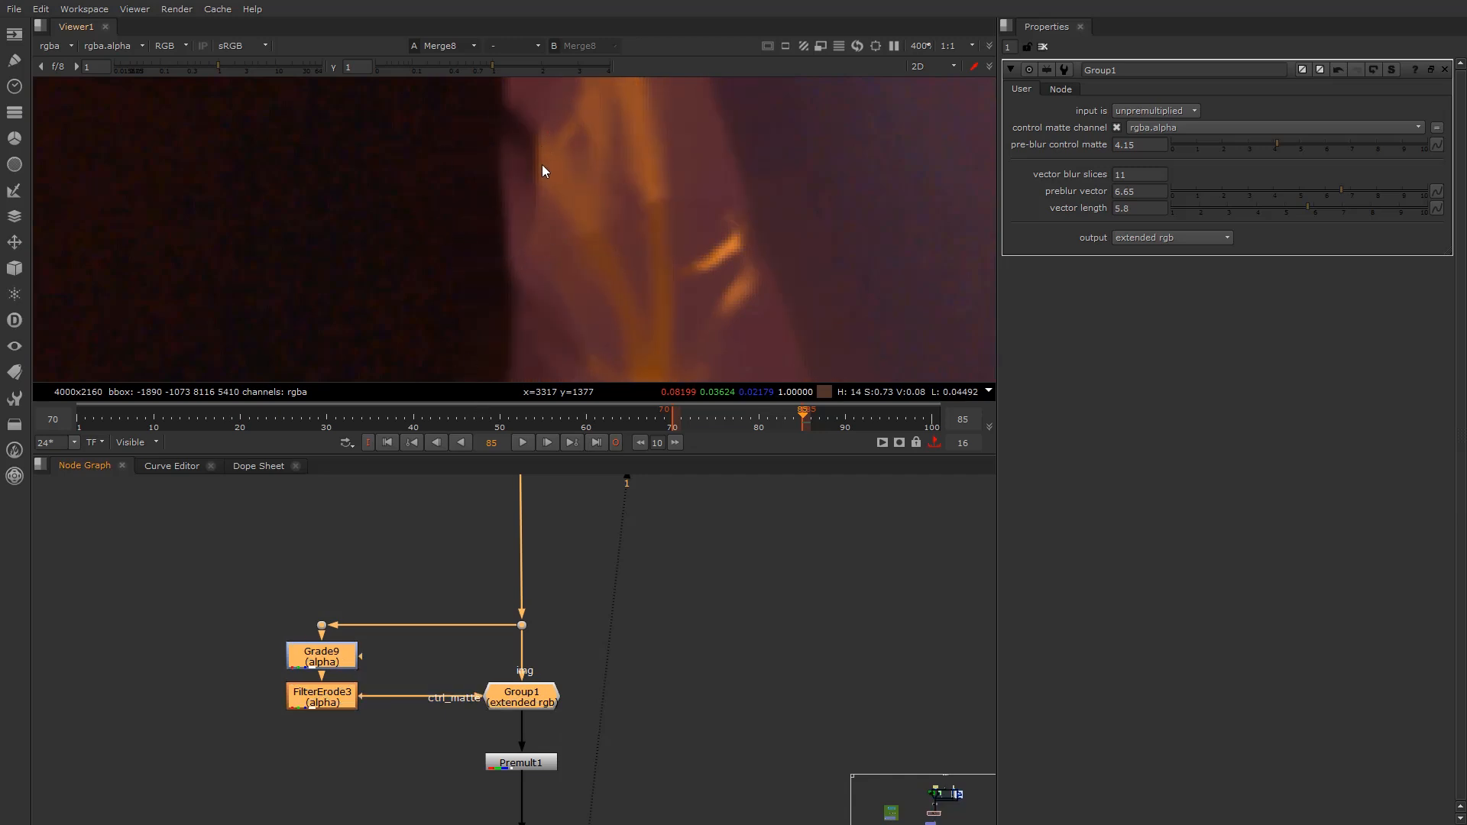
Examine the extended edge detail in the gap between the shirt and the lowered arm
scroll(787, 220, "down", 1)
middle_click_drag(784, 222, 694, 210)
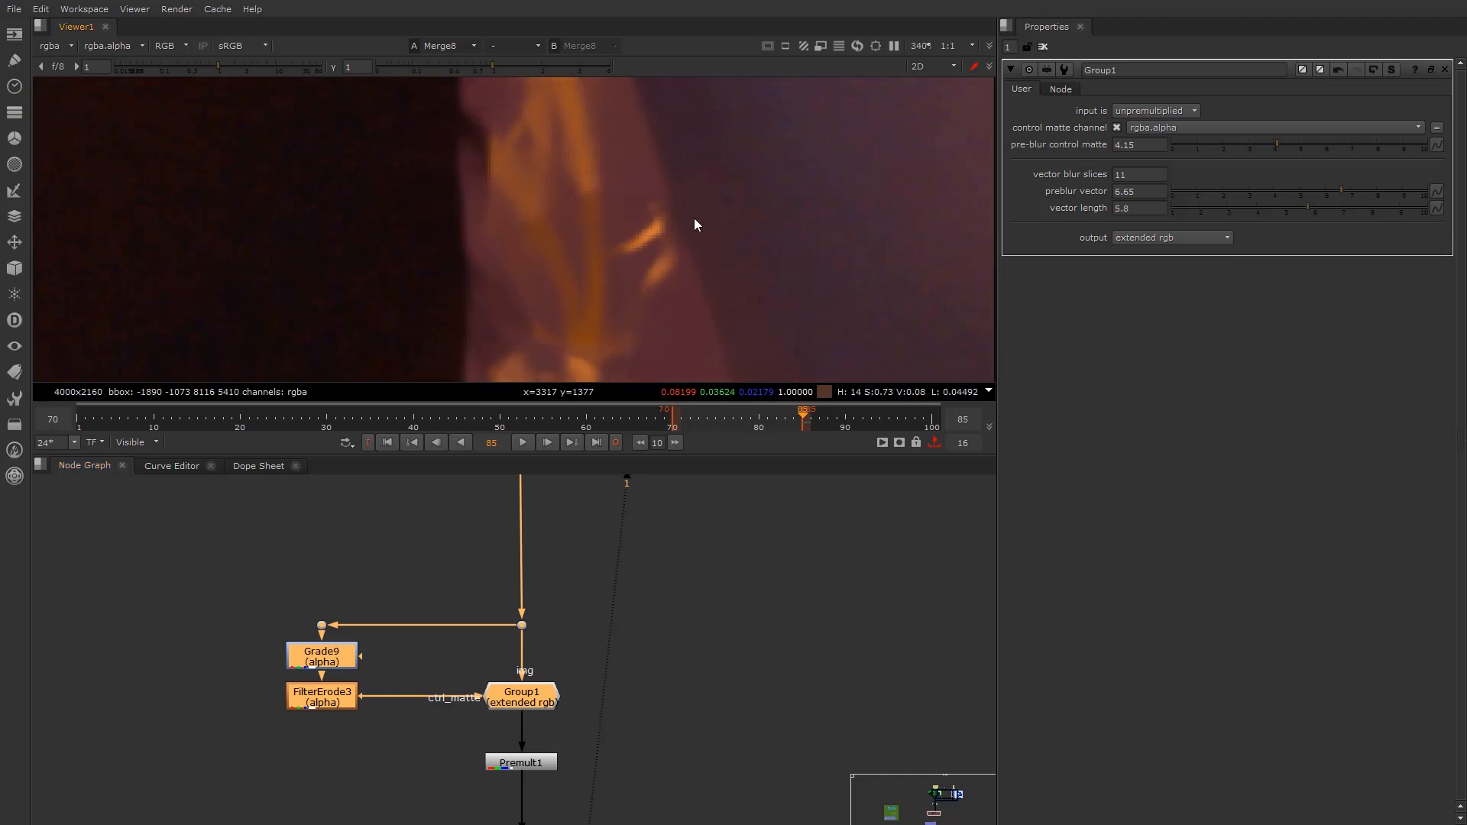
scroll(685, 217, "up", 2)
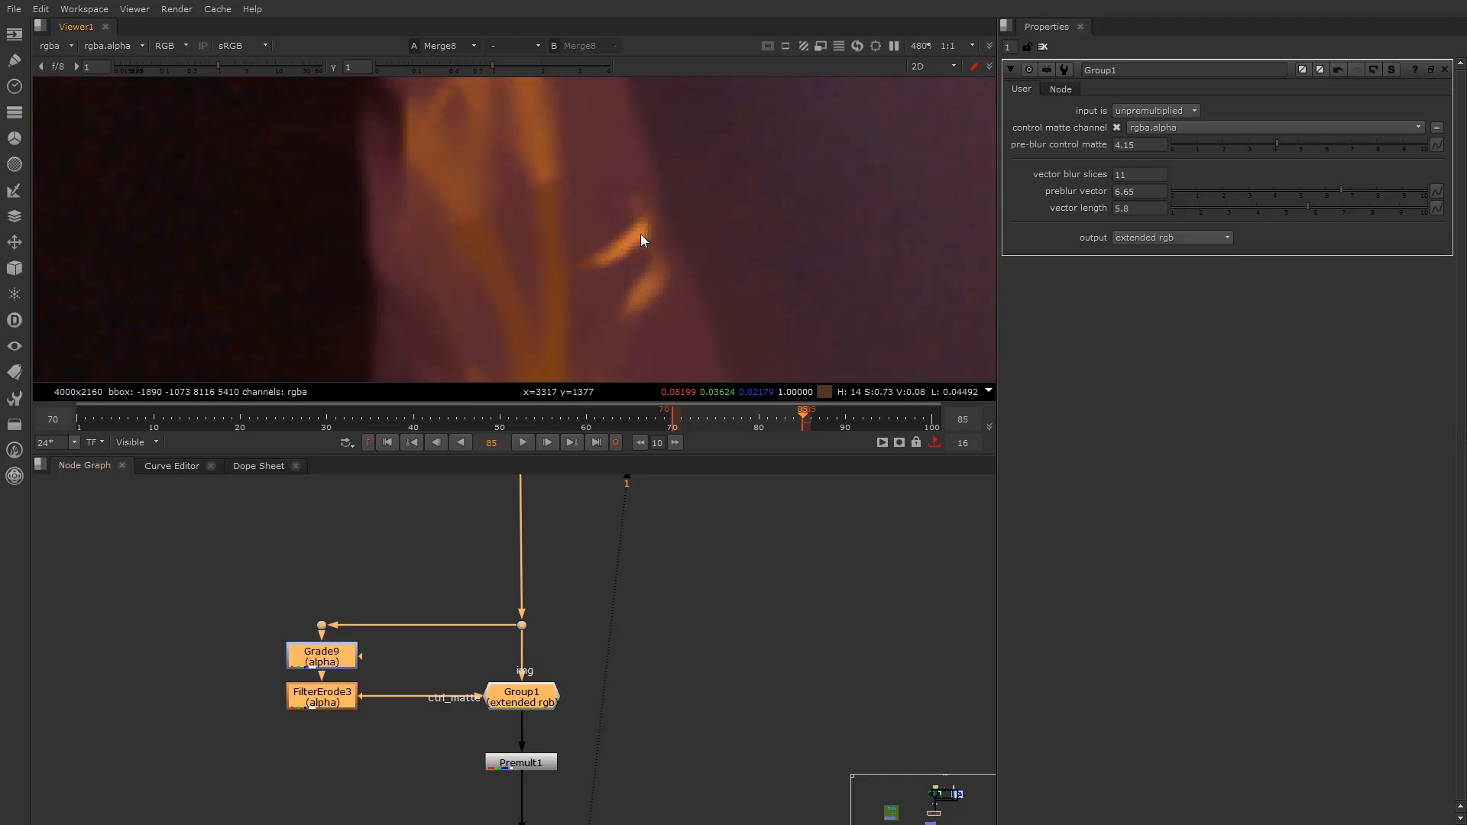
scroll(680, 269, "down", 4)
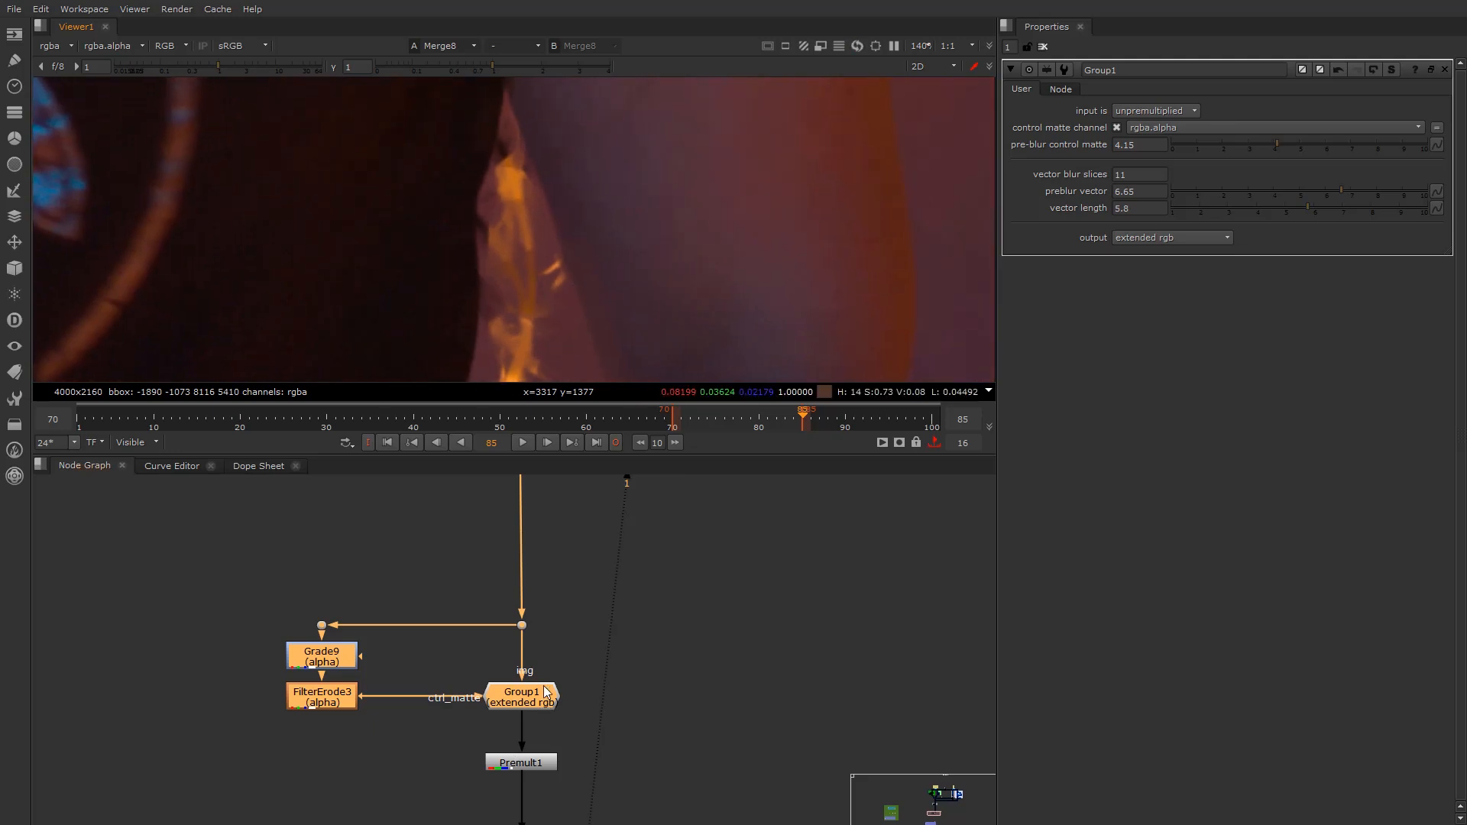
scroll(645, 321, "down", 2)
scroll(498, 727, "down", 1)
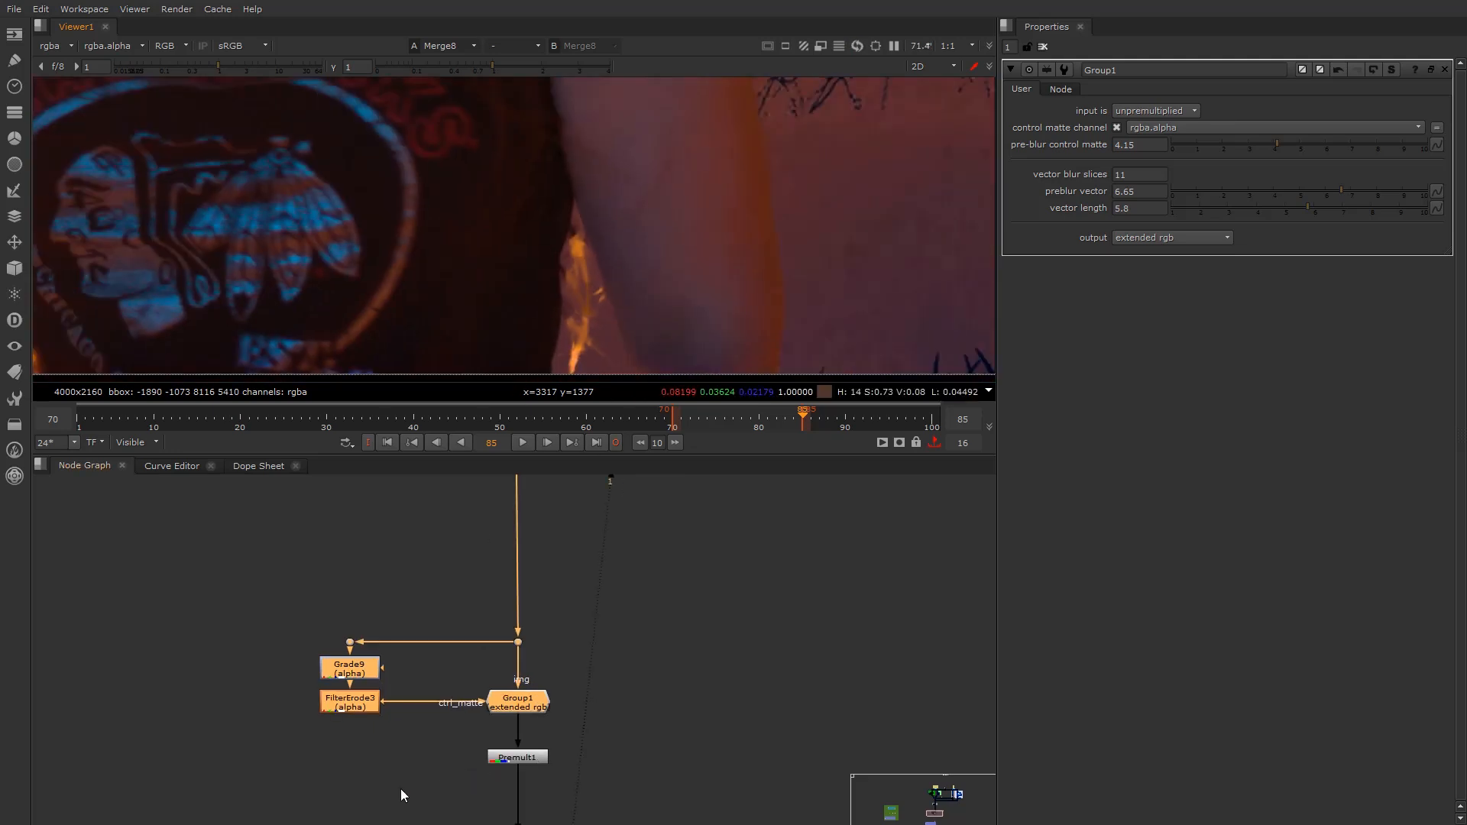
Move Grade9, FilterErode3 and Group1 together out to the side of the main pipe, away from Premult1
middle_click_drag(373, 743, 376, 697)
scroll(376, 703, "down", 2)
left_click_drag(319, 603, 472, 670)
left_click_drag(472, 671, 355, 669)
left_click(467, 651)
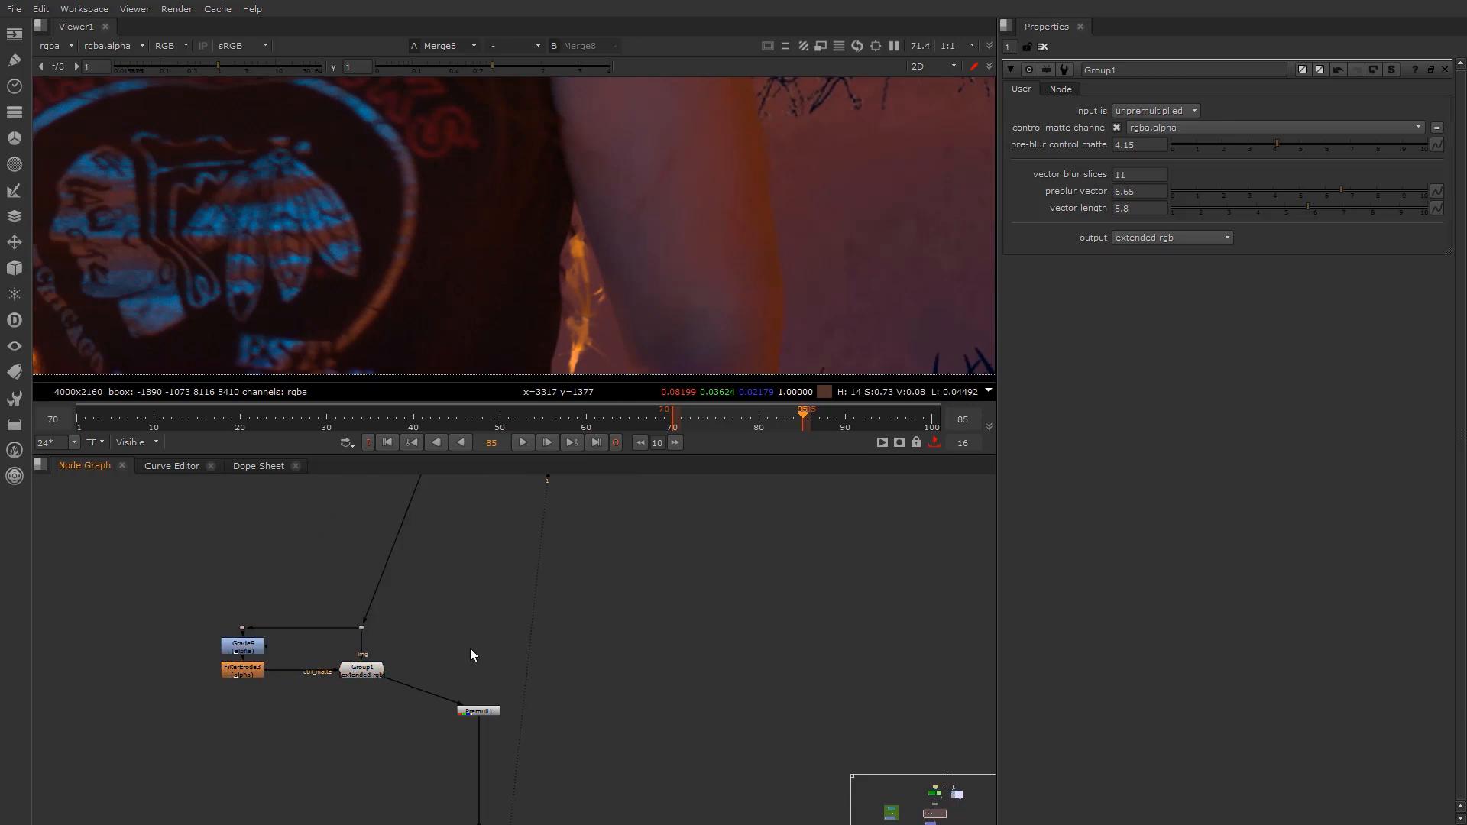
Add a Keymix node on the connection between Group1 and Premult1
key("Tab")
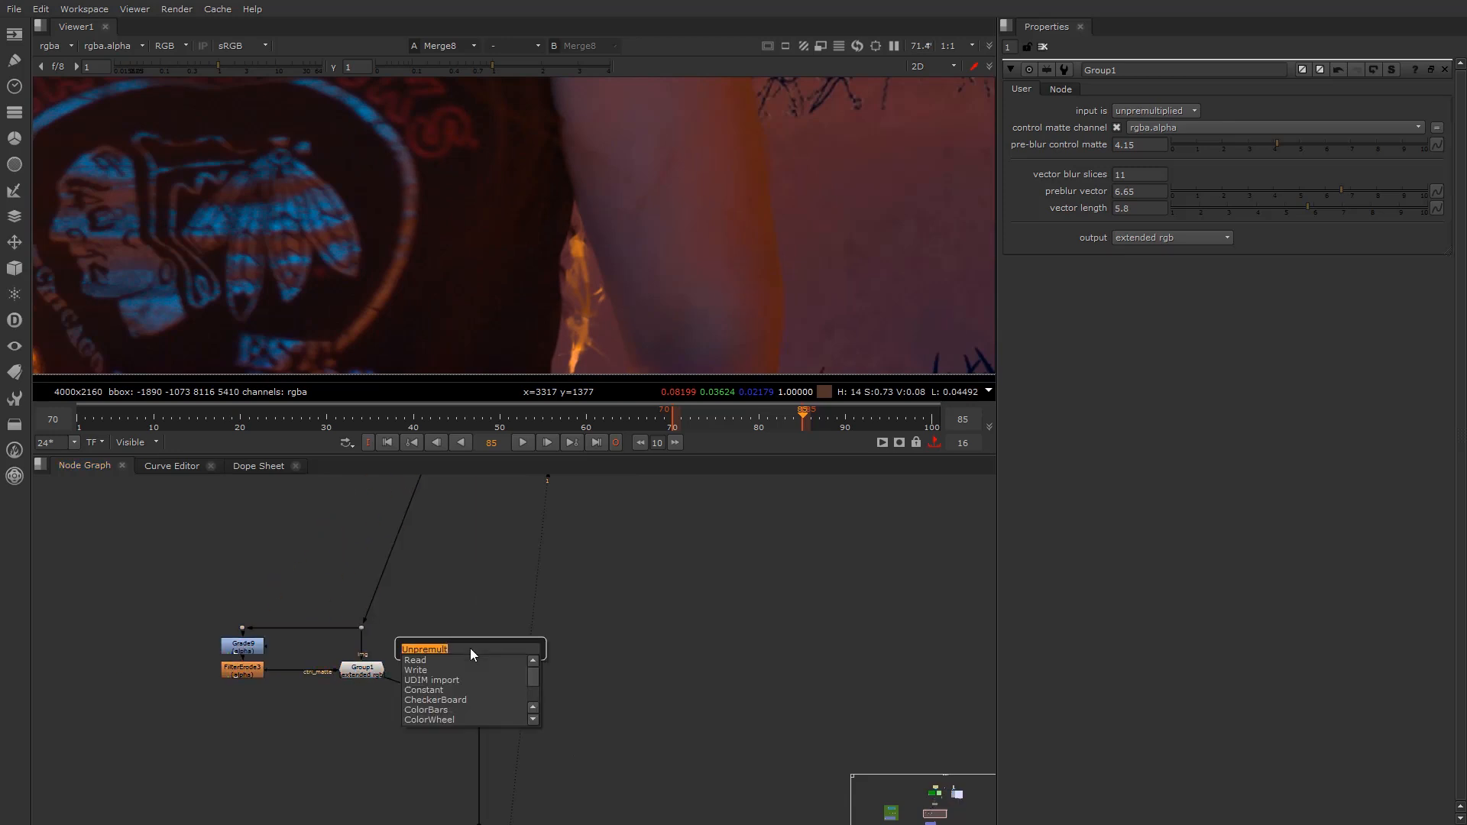
type("key")
left_click(424, 680)
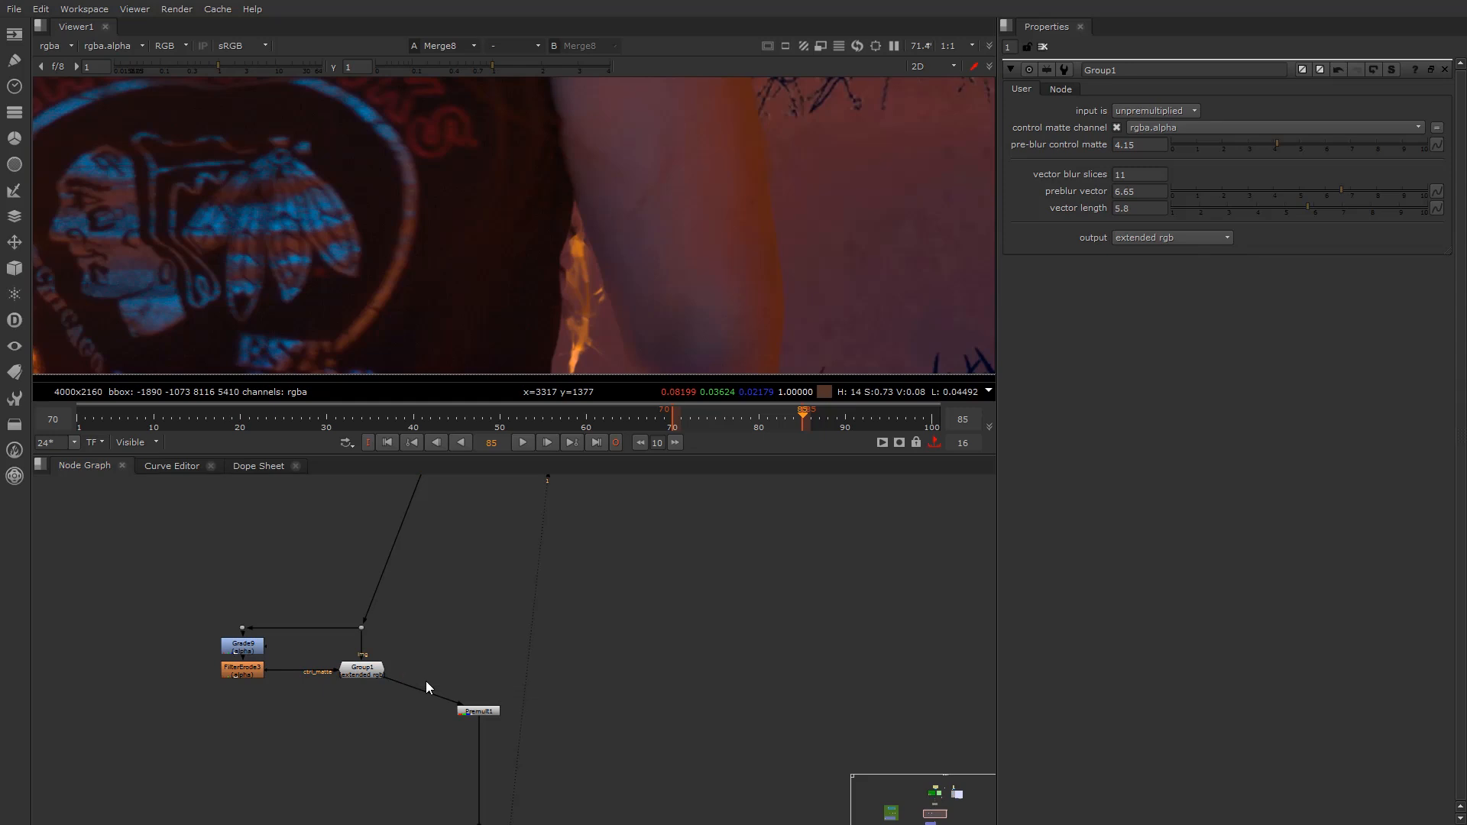
scroll(465, 671, "up", 3)
left_click(492, 725)
left_click_drag(495, 636, 414, 734)
scroll(417, 736, "up", 1)
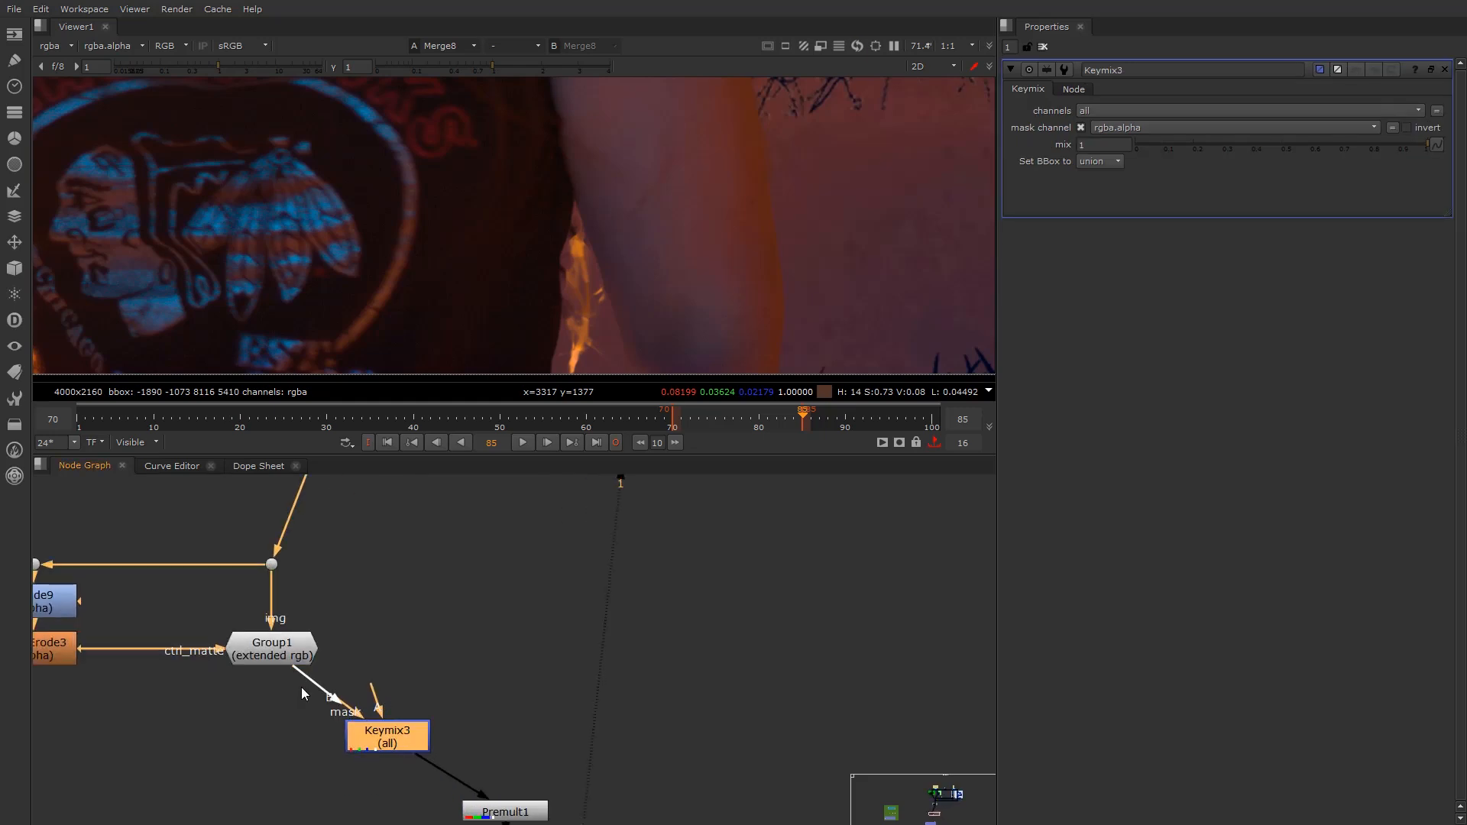
Rewire the new Keymix with Group1 as A and the unextended stream as B, branching from a dot below the color correction
left_click(340, 684)
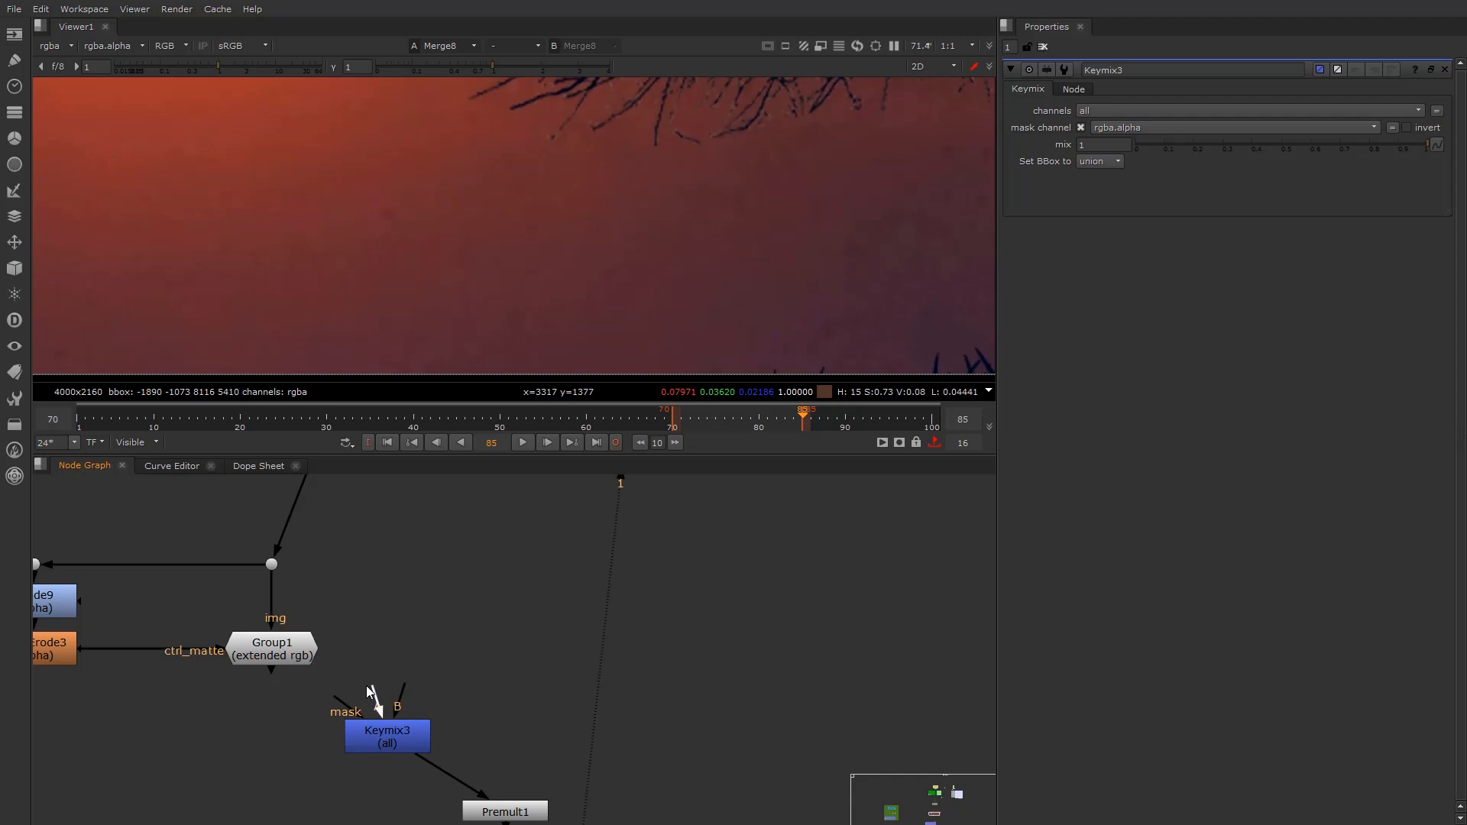
scroll(516, 672, "down", 5)
middle_click_drag(437, 613, 388, 689)
scroll(388, 689, "down", 2)
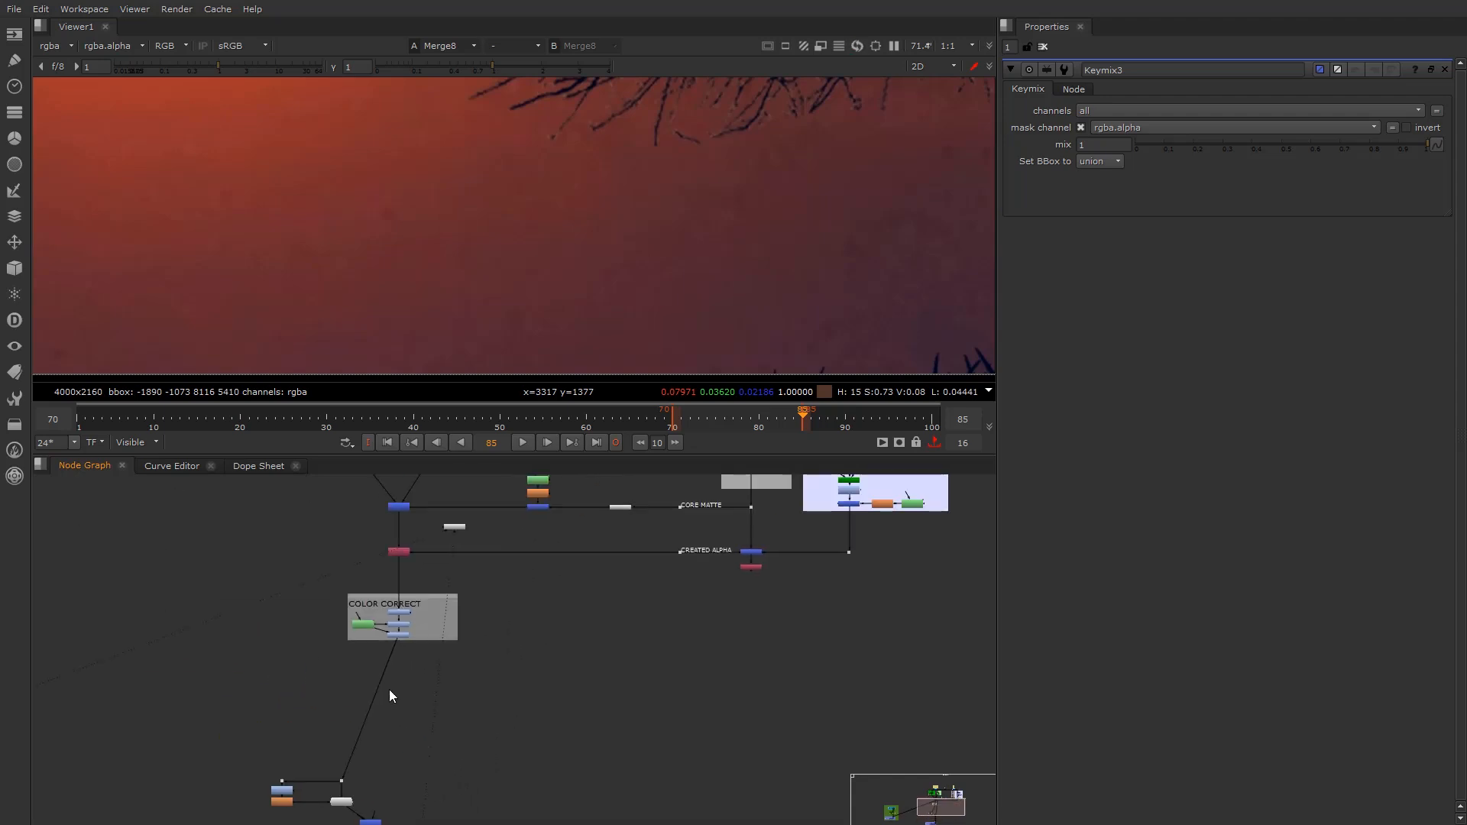
left_click_drag(370, 711, 494, 548, "ctrl")
scroll(391, 718, "up", 6)
left_click_drag(402, 787, 484, 704)
left_click(658, 687)
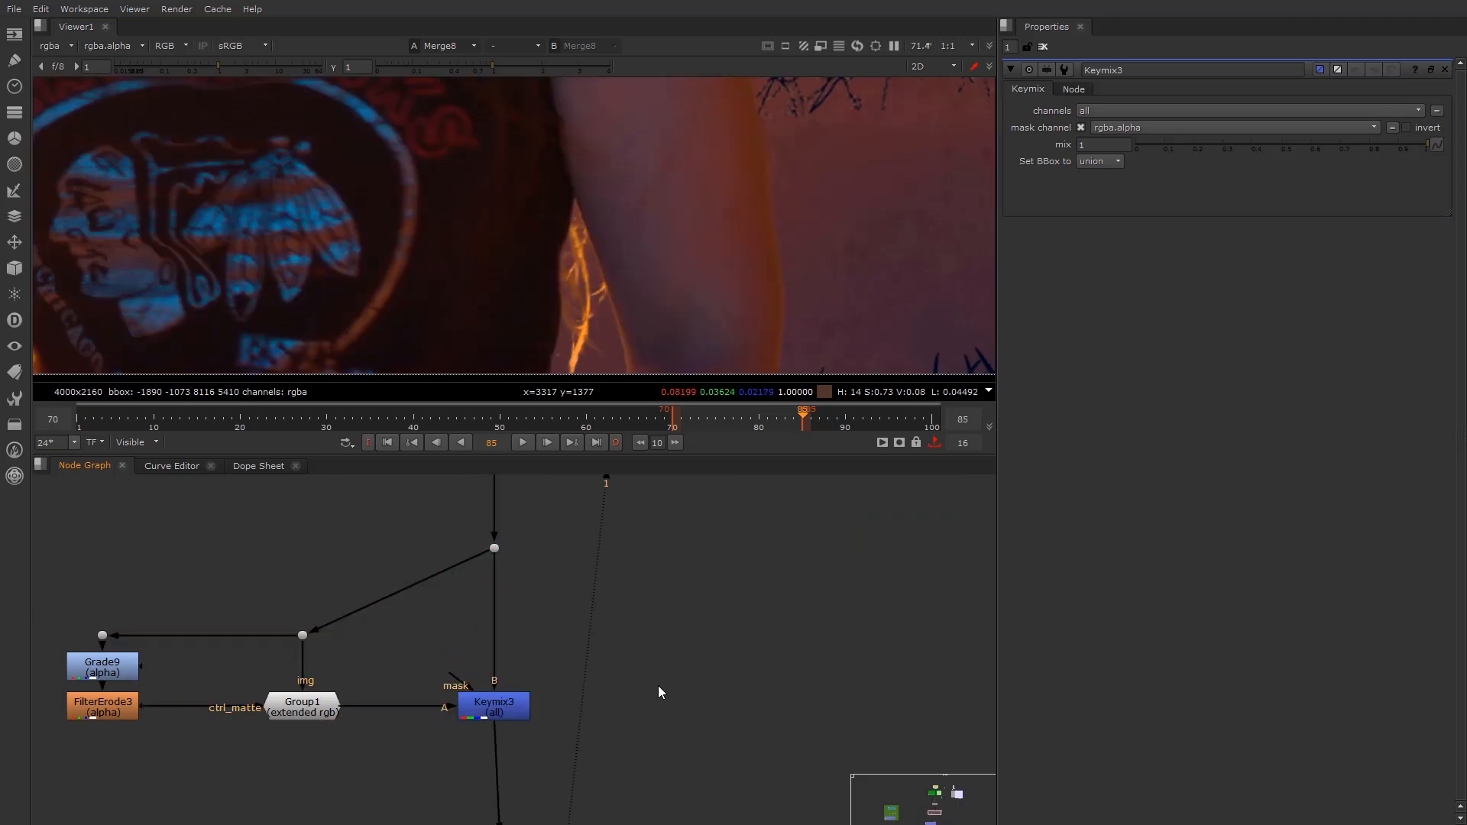
Feed the Keymix mask with a new Roto node followed by a Blur of size 55.5
key("o")
left_click_drag(449, 675, 639, 705)
key("b")
left_click_drag(1170, 122, 1335, 126)
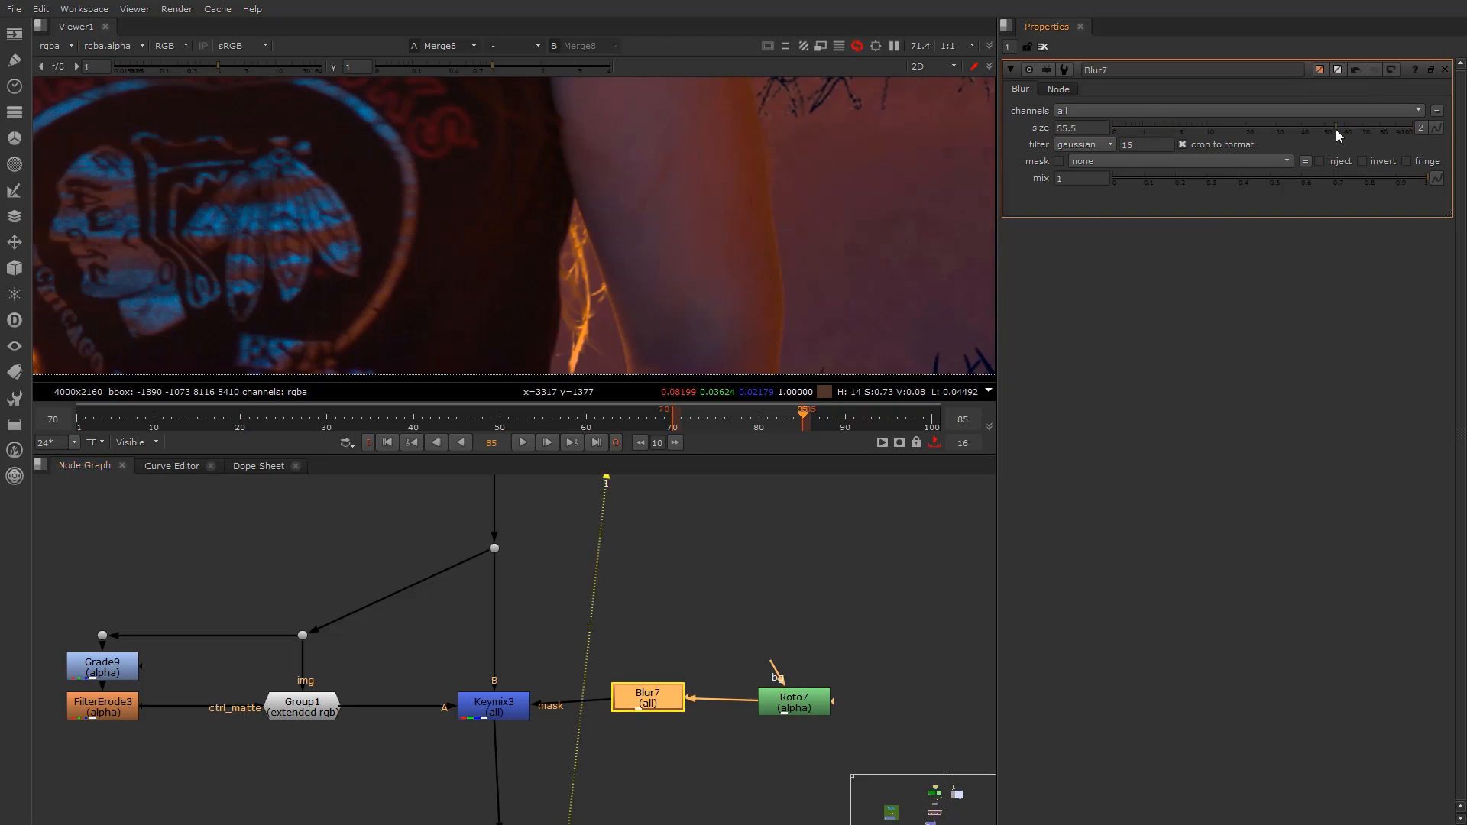
left_click_drag(650, 700, 659, 710)
Draw a closed Bezier shape in Roto7 along the outer edge of the lowered arm, extending below the frame
left_click(817, 703)
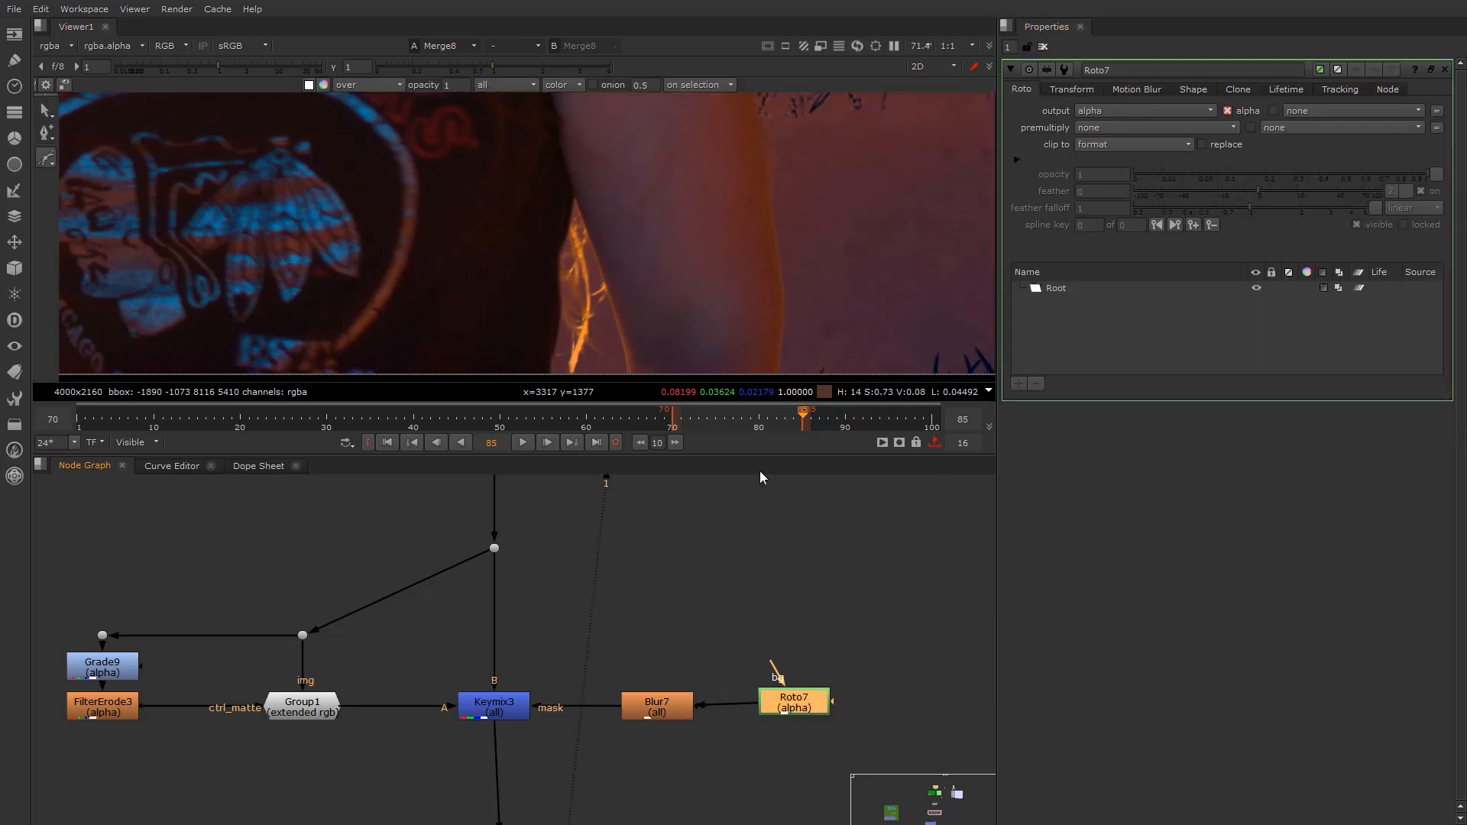
scroll(668, 315, "down", 5)
scroll(415, 295, "up", 3)
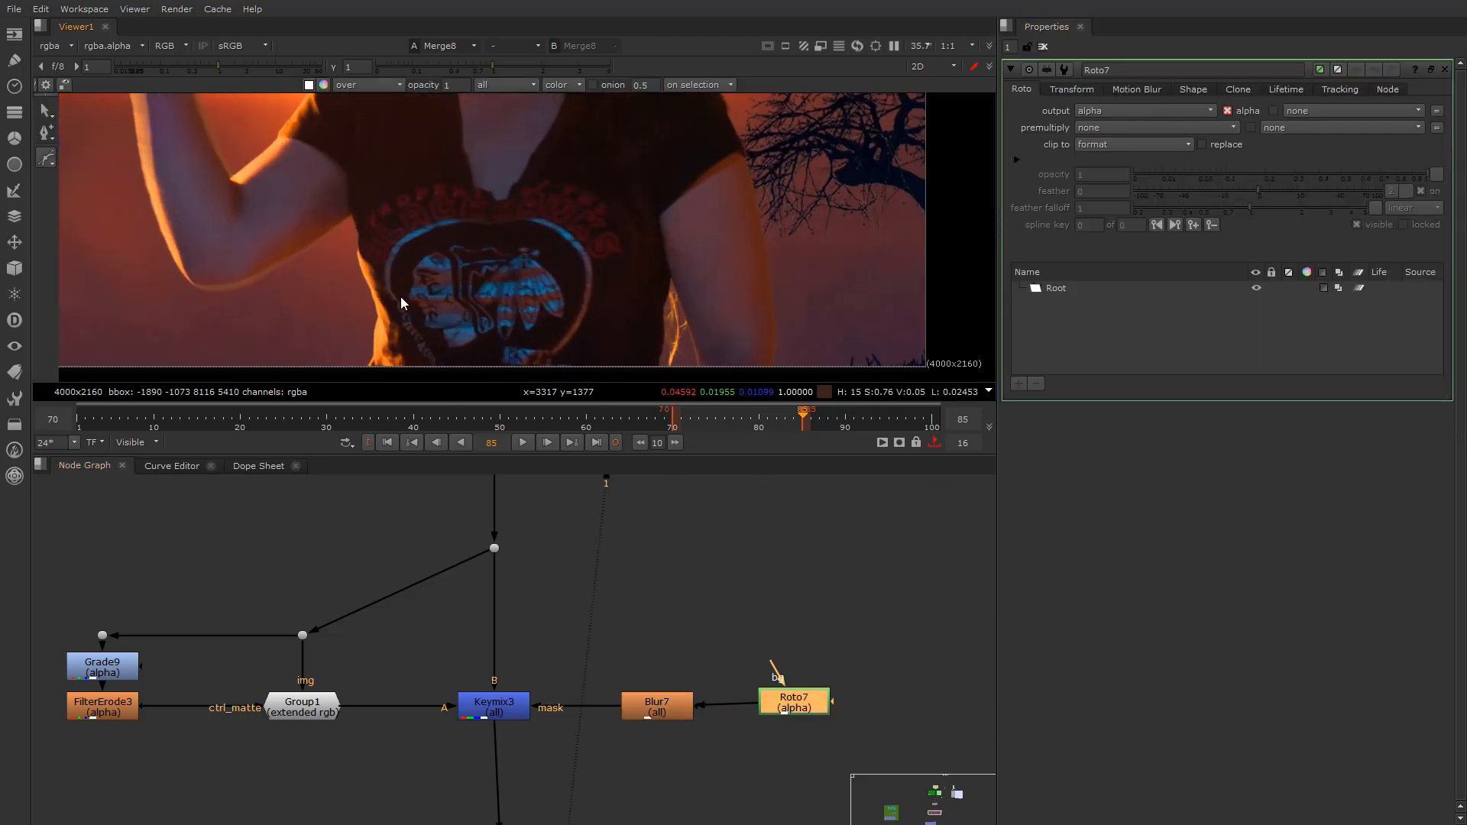
scroll(672, 272, "up", 3)
scroll(607, 308, "down", 4)
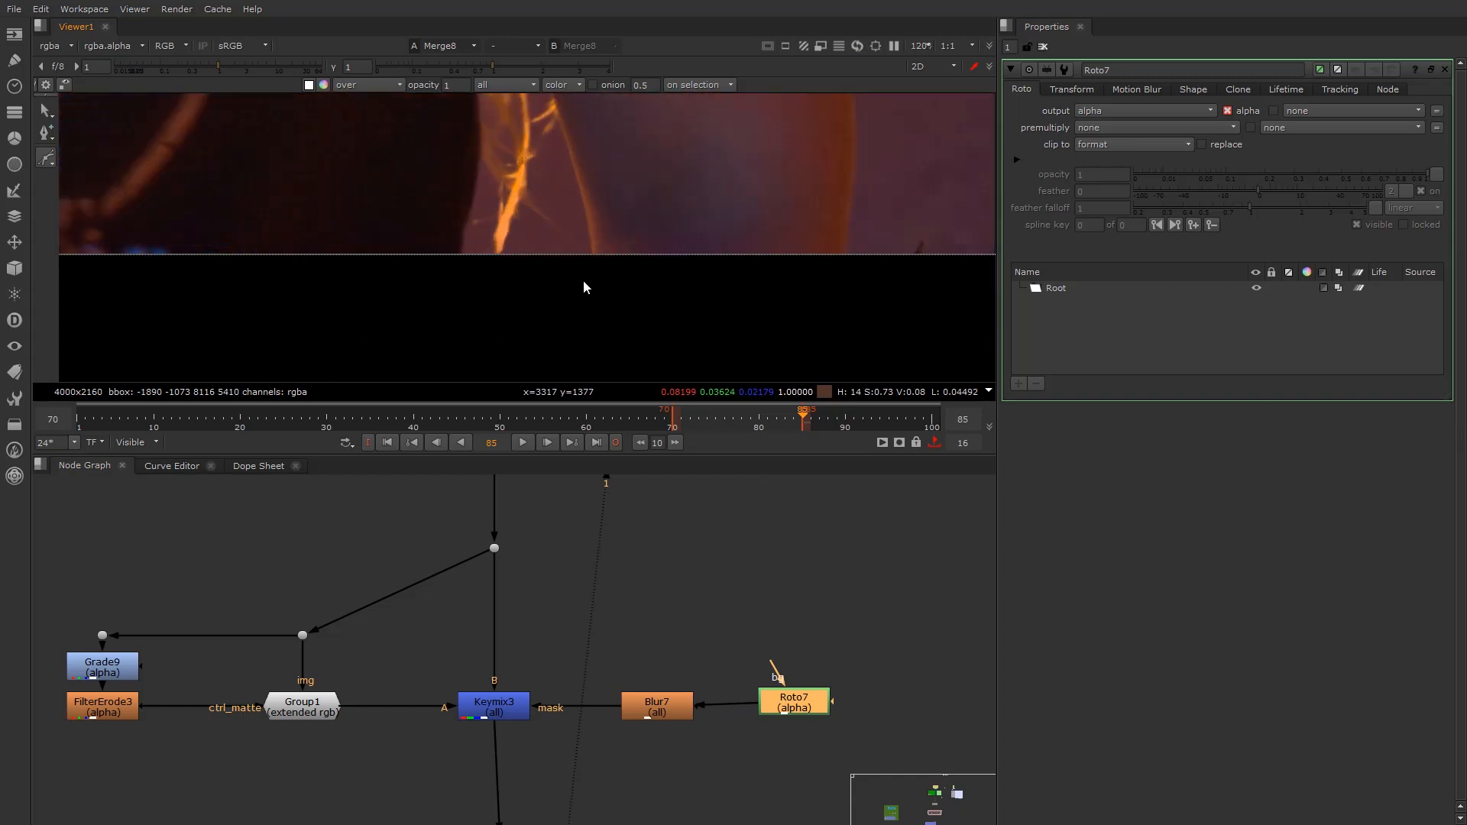
left_click(679, 333)
left_click(667, 152)
left_click(657, 103)
left_click(701, 137)
left_click(726, 282)
left_click(705, 346)
left_click(680, 334)
middle_click_drag(209, 259, 337, 306)
left_click(414, 268)
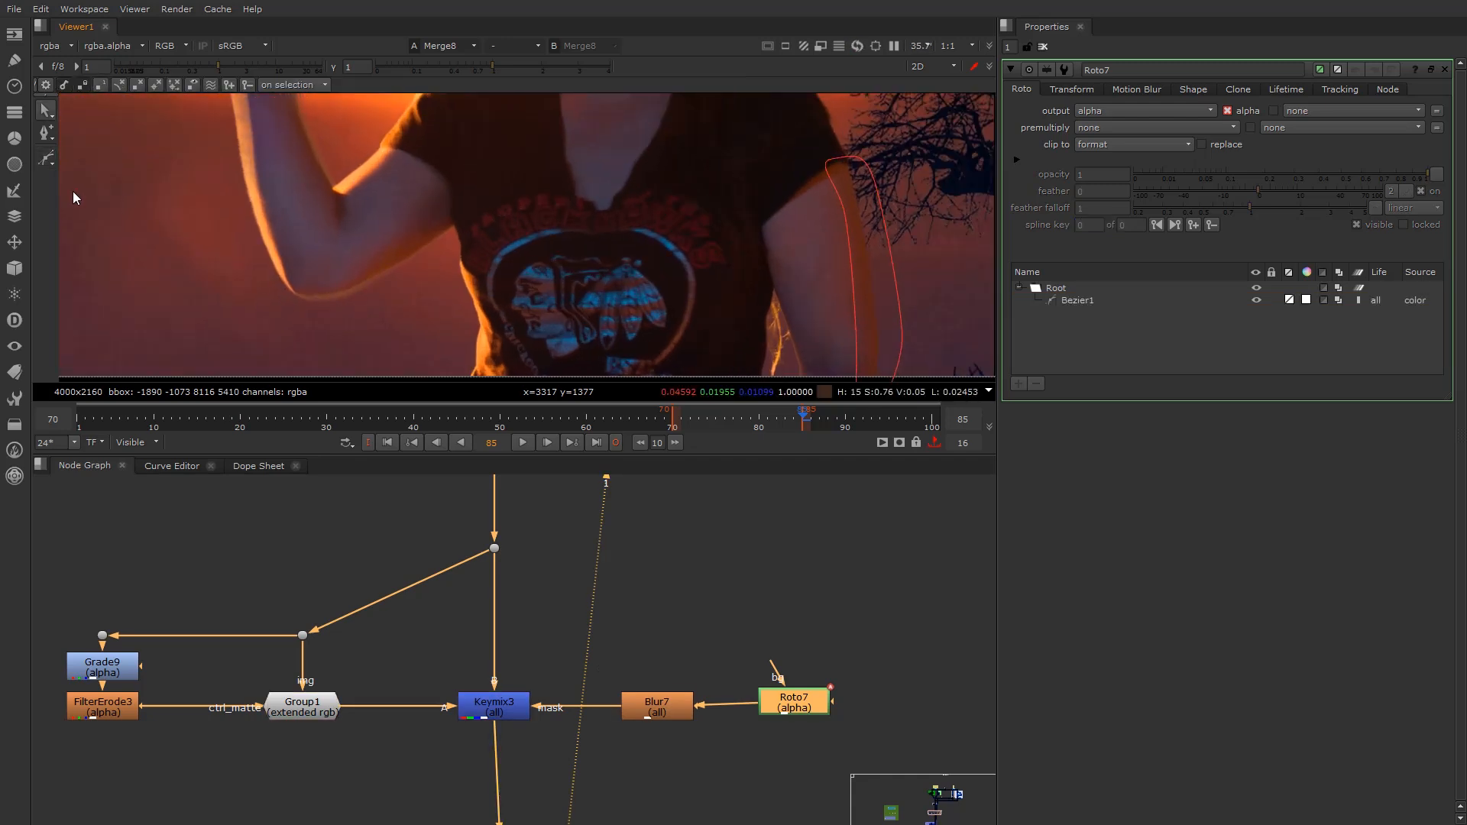
Draw a second Bezier shape around the underside of the raised arm from the elbow to the shirt
left_click(46, 159)
left_click(417, 280)
left_click(465, 246)
left_click(469, 222)
left_click(348, 252)
left_click(289, 316)
left_click_drag(350, 311, 371, 300)
left_click(415, 281)
middle_click_drag(333, 236, 353, 353)
scroll(355, 301, "up", 1)
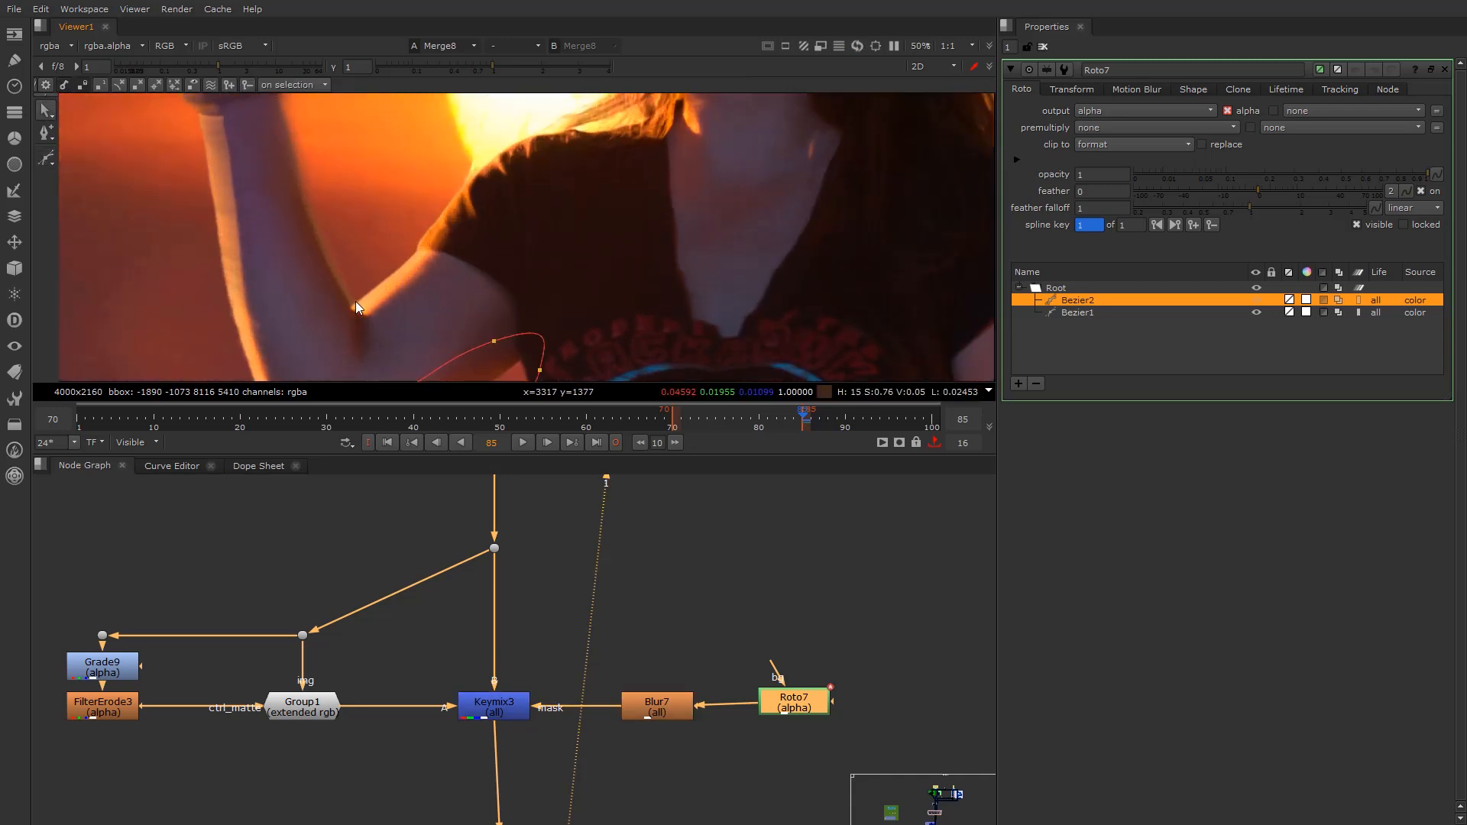
Draw a third Bezier shape along the raised arm's inner edge, from the elbow crease past the wrist and across to the shoulder
scroll(356, 301, "up", 2)
scroll(142, 175, "down", 1)
left_click(51, 162)
middle_click_drag(464, 230, 465, 292)
left_click(492, 193)
left_click(322, 359)
left_click(245, 224)
middle_click_drag(217, 162, 266, 289)
left_click(262, 276)
left_click(265, 227)
left_click(412, 241)
left_click(536, 325)
middle_click_drag(264, 275, 371, 264)
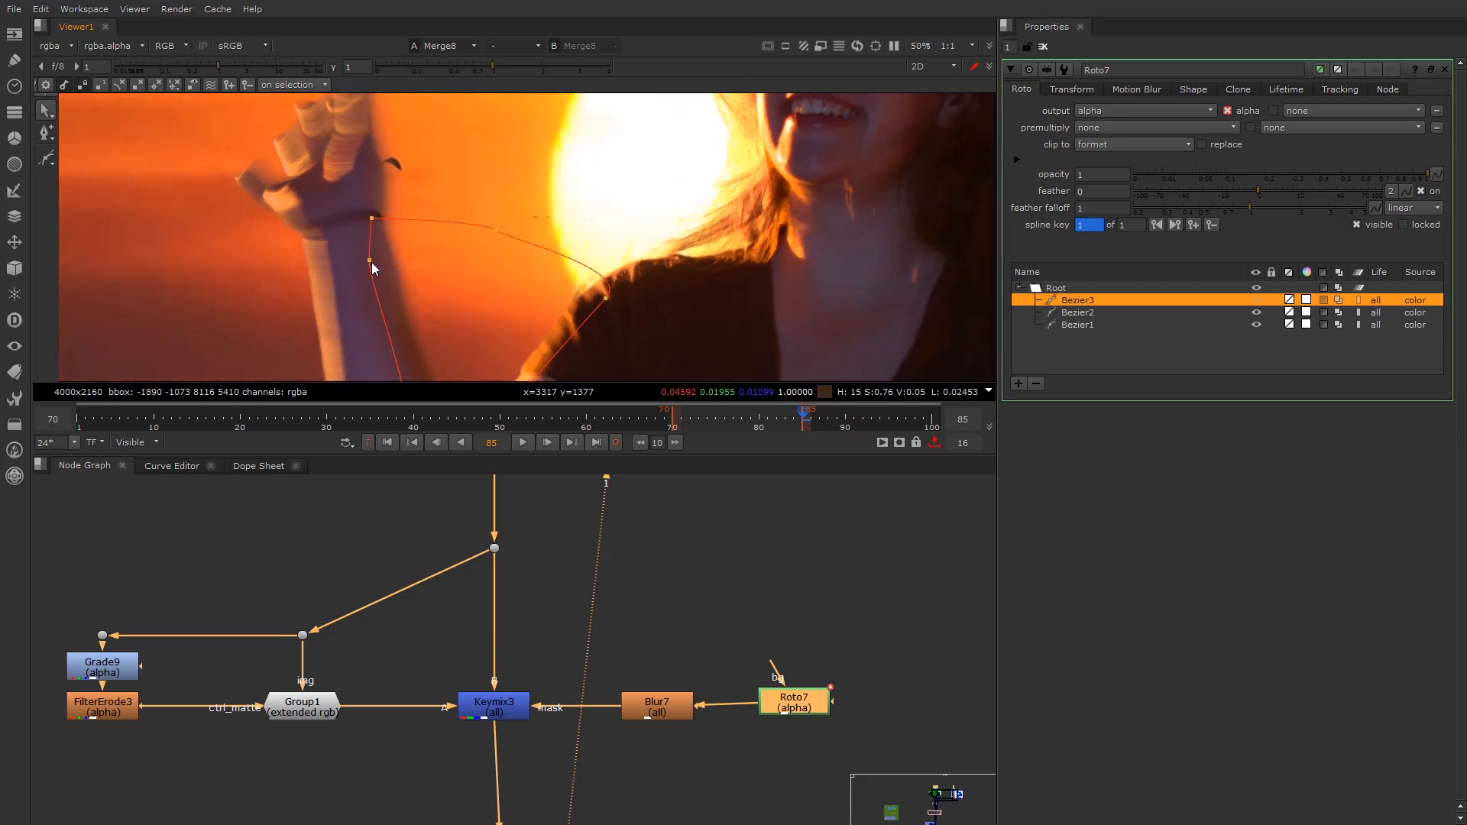
Reshape the third Bezier's points so it encloses the raised hand and forearm down to the elbow
scroll(371, 261, "up", 2)
left_click_drag(371, 260, 128, 235)
middle_click_drag(266, 263, 309, 334)
left_click_drag(414, 270, 386, 72)
middle_click_drag(390, 164, 443, 234)
left_click_drag(454, 196, 470, 135)
scroll(395, 267, "up", 1)
middle_click_drag(360, 321, 399, 288)
scroll(395, 301, "down", 3)
scroll(396, 301, "down", 1)
left_click_drag(328, 336, 265, 291)
middle_click_drag(538, 324, 423, 119)
scroll(432, 258, "up", 1)
left_click_drag(379, 274, 287, 337)
middle_click_drag(390, 375, 452, 201)
left_click_drag(307, 206, 375, 321)
middle_click_drag(467, 240, 455, 284)
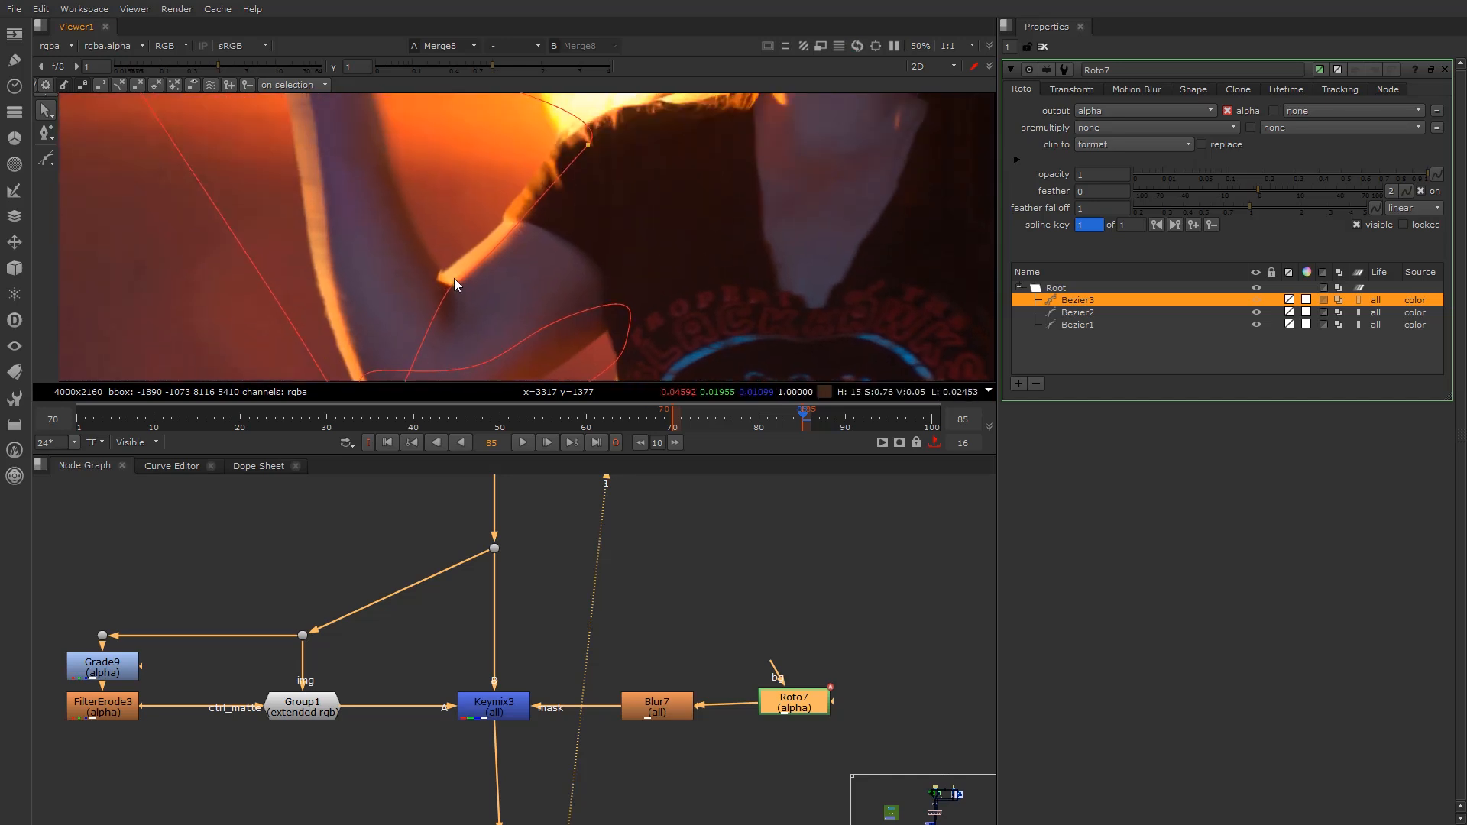
Examine the masked edge extension on the raised arm, hair and face, and at the gap beside the lowered arm
scroll(455, 278, "down", 3)
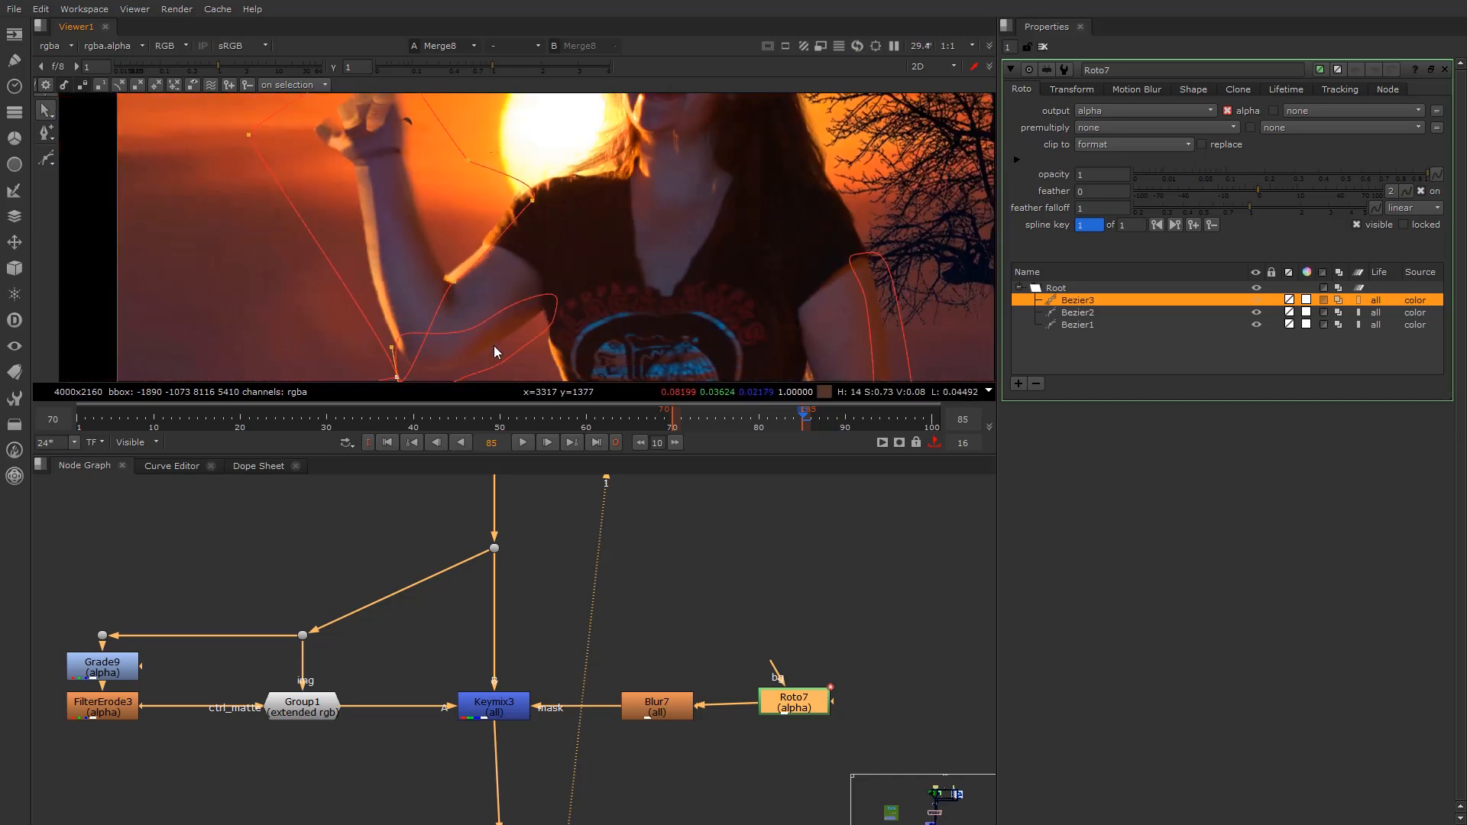
scroll(479, 341, "up", 1)
middle_click_drag(388, 376, 385, 299)
scroll(613, 267, "down", 3)
scroll(612, 231, "up", 1)
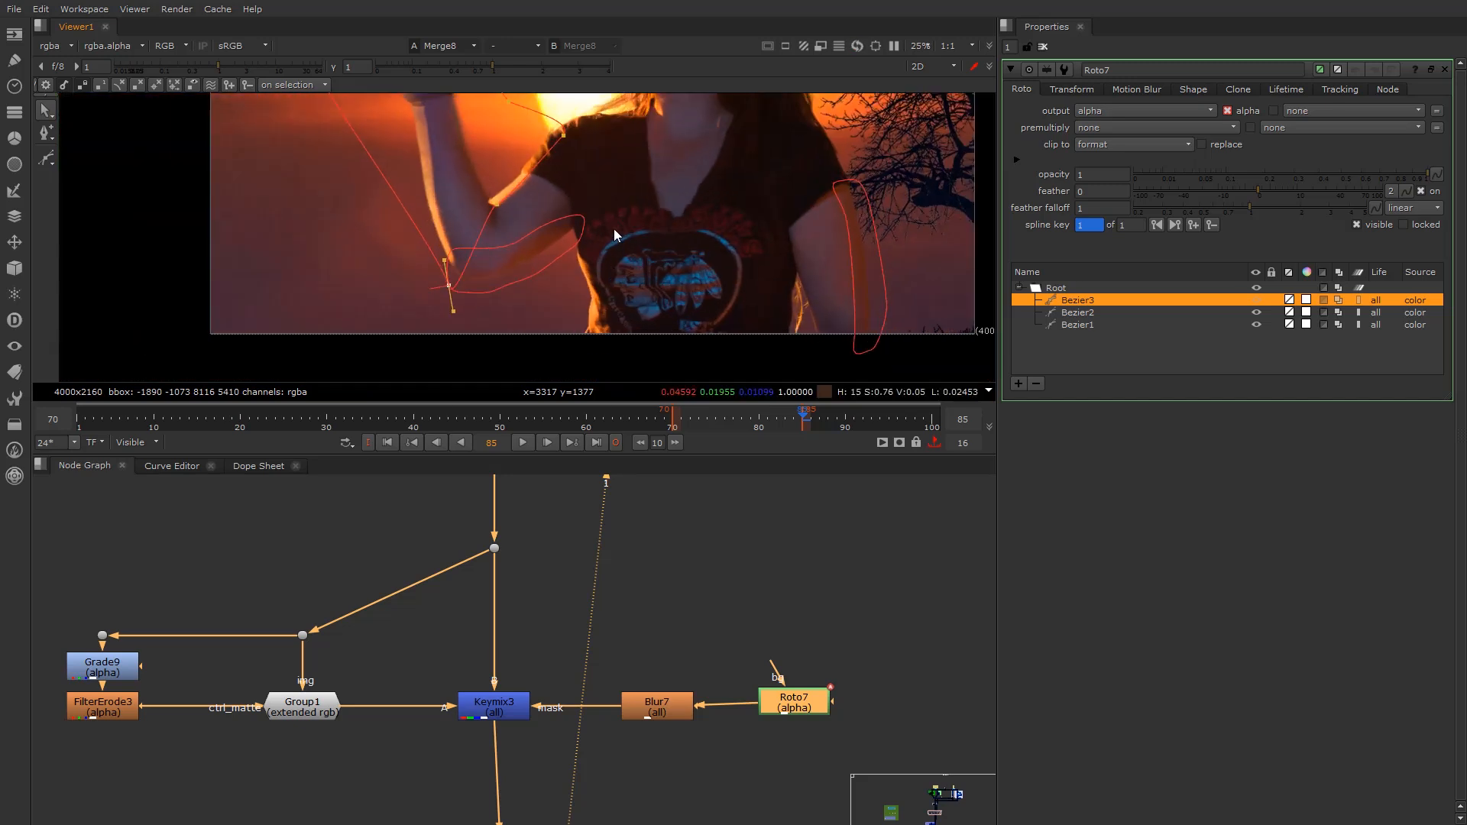
middle_click_drag(615, 230, 591, 331)
middle_click_drag(597, 168, 586, 315)
scroll(645, 272, "up", 6)
scroll(552, 222, "up", 2)
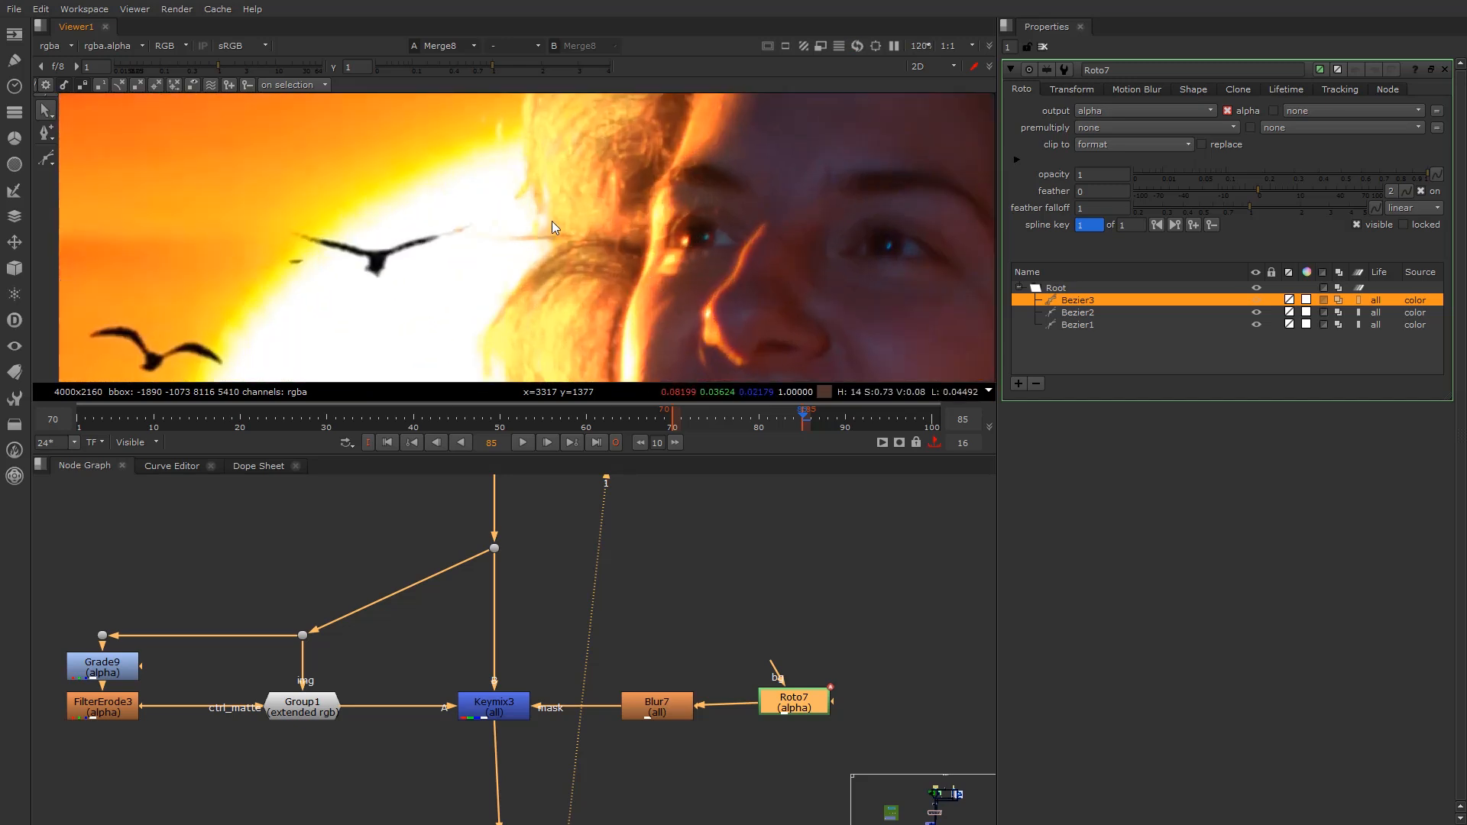
scroll(552, 222, "down", 8)
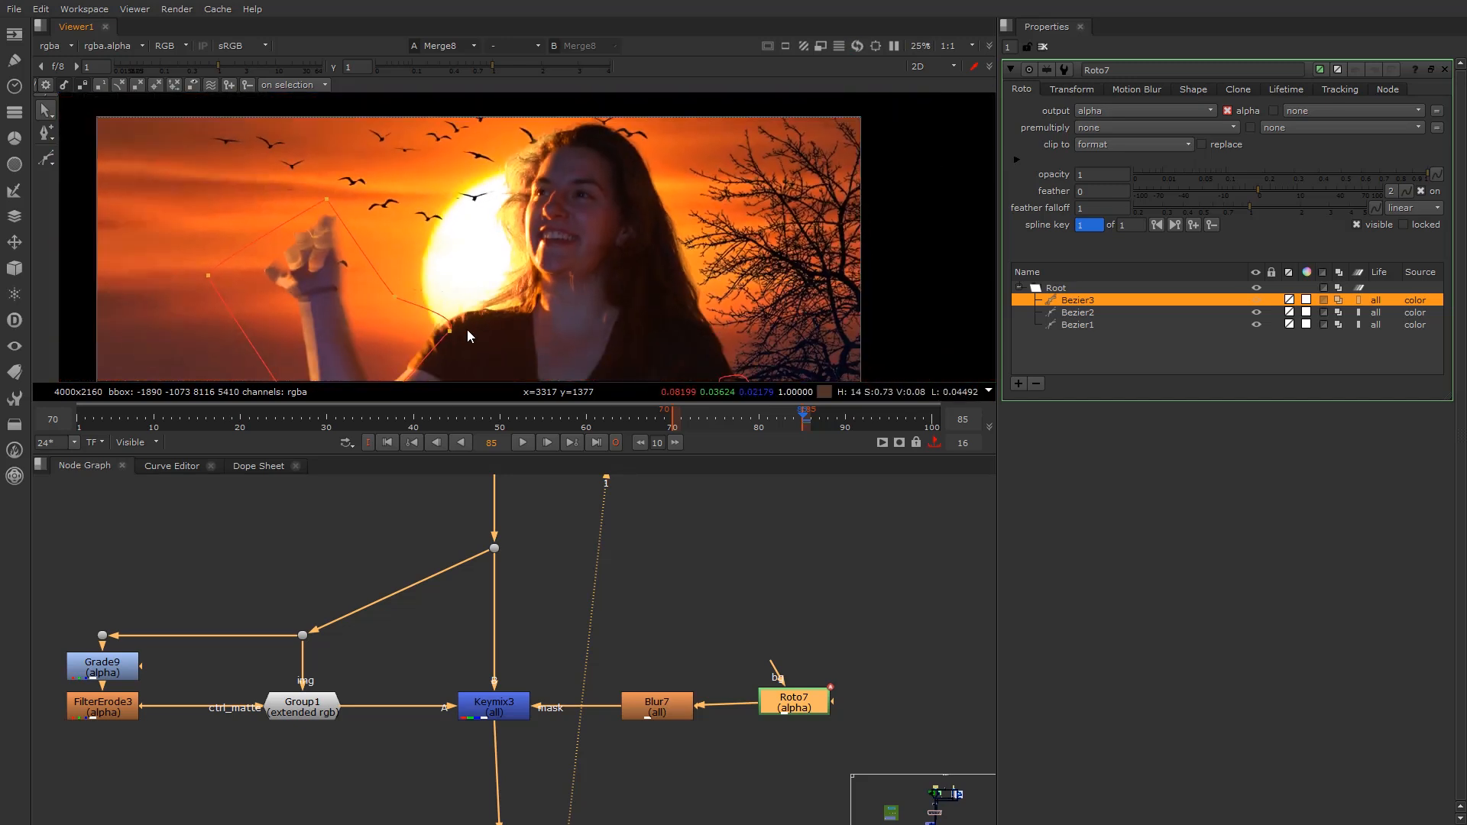
middle_click_drag(468, 336, 489, 313)
scroll(623, 247, "up", 6)
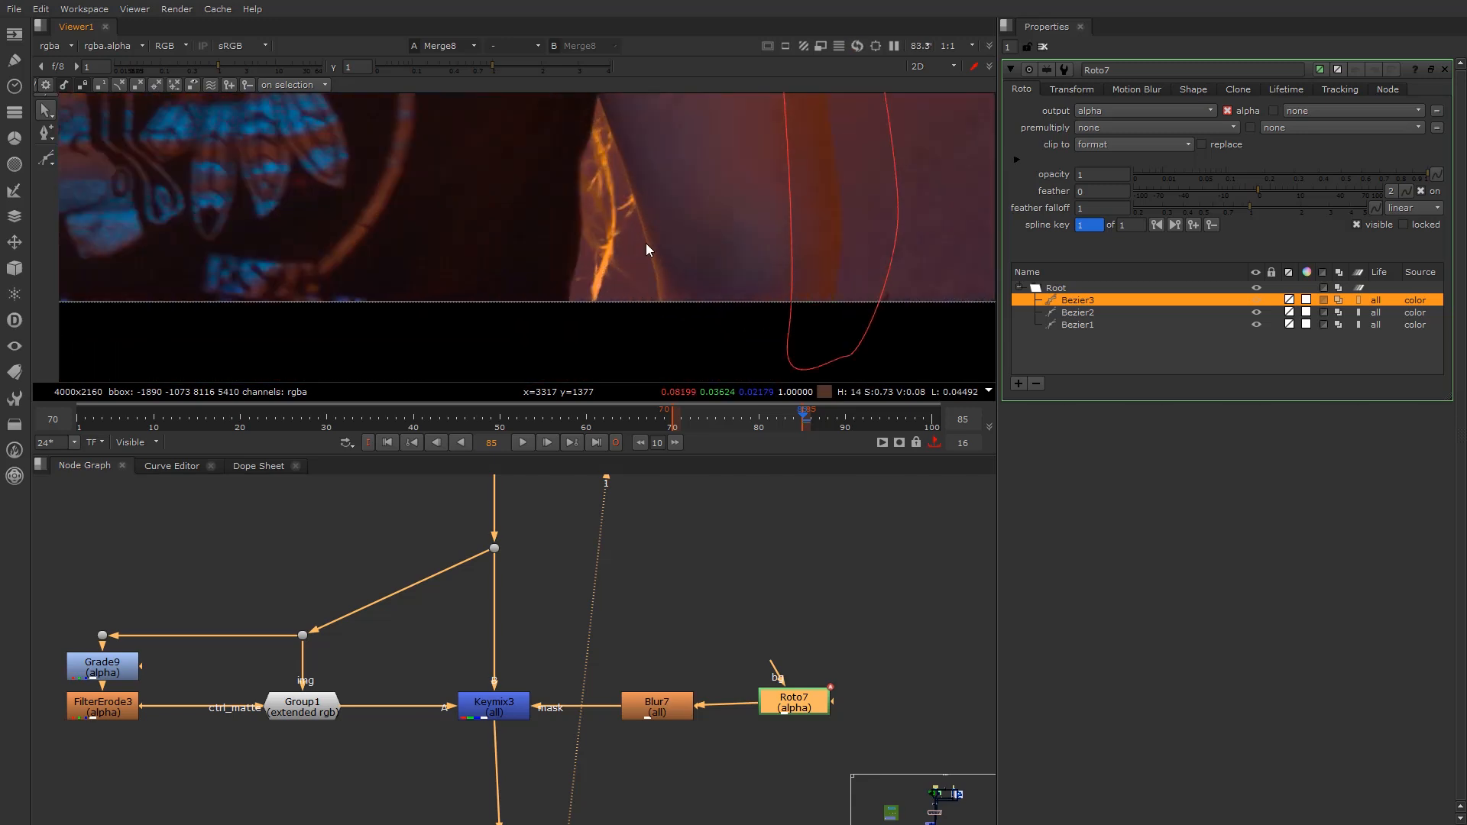
scroll(645, 248, "up", 5)
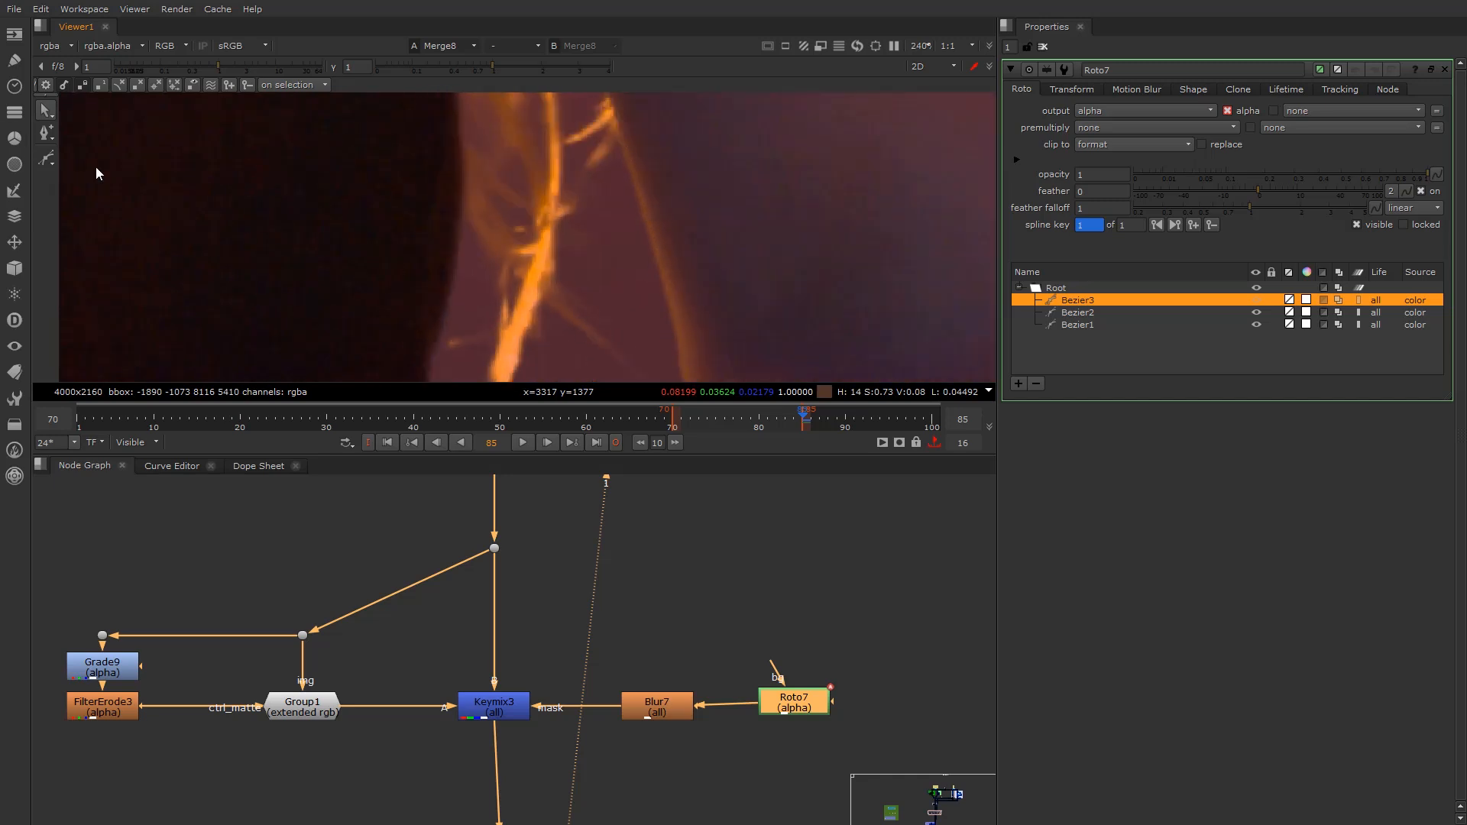
Try a fourth Bezier shape over the lowered arm's inner edge near the frame bottom, and delete it from Roto7
left_click(47, 159)
left_click(595, 130)
left_click_drag(635, 130, 688, 146)
left_click(710, 254)
left_click(716, 342)
left_click(630, 360)
left_click_drag(568, 288, 567, 251)
left_click(595, 131)
left_click_drag(569, 287, 608, 292)
scroll(608, 292, "down", 2)
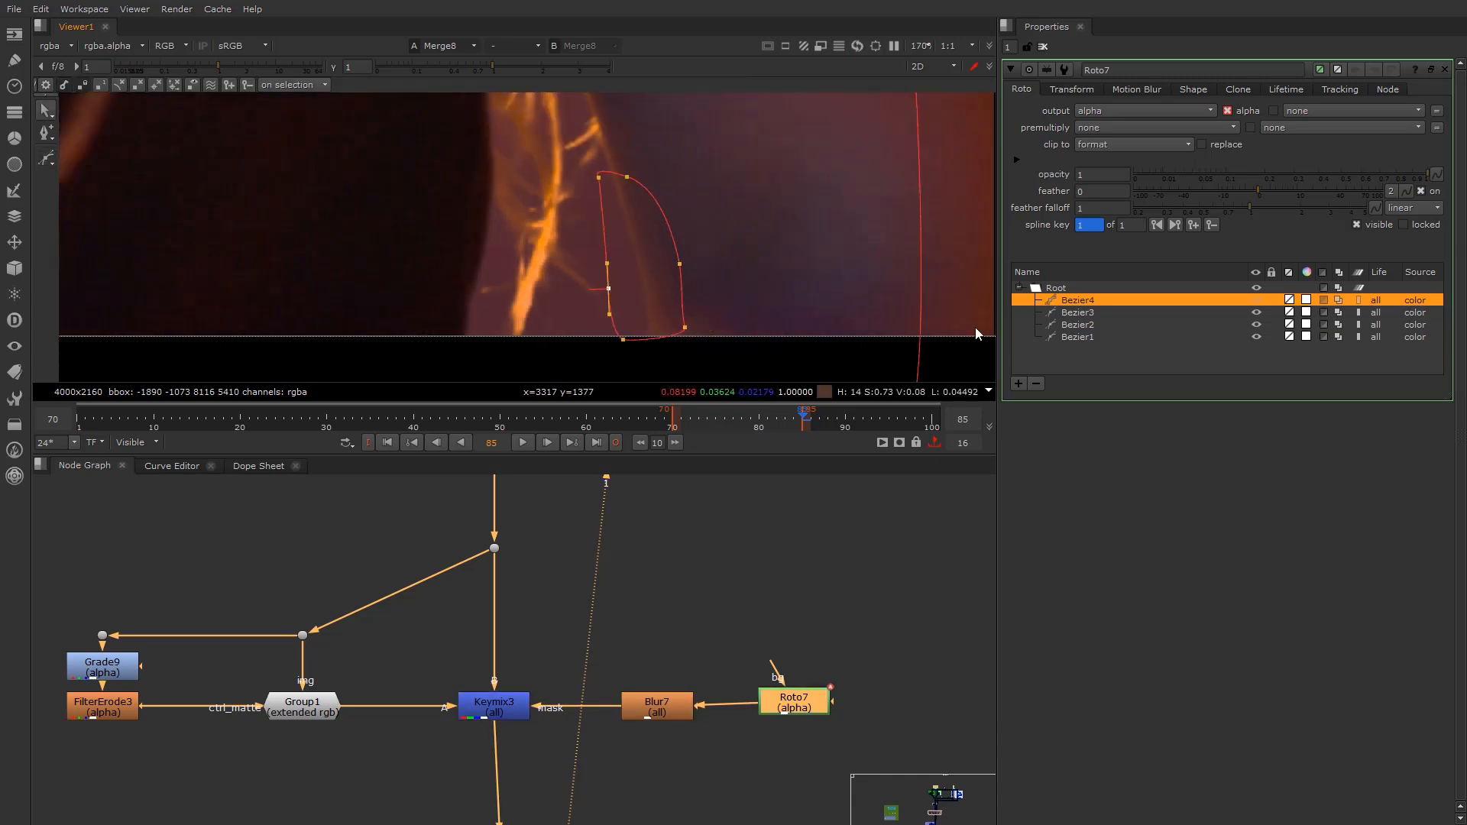
left_click(1036, 383)
View HueCorrect1 from the edge despill section and inspect the lowered arm's outer edge up close
scroll(549, 259, "down", 5)
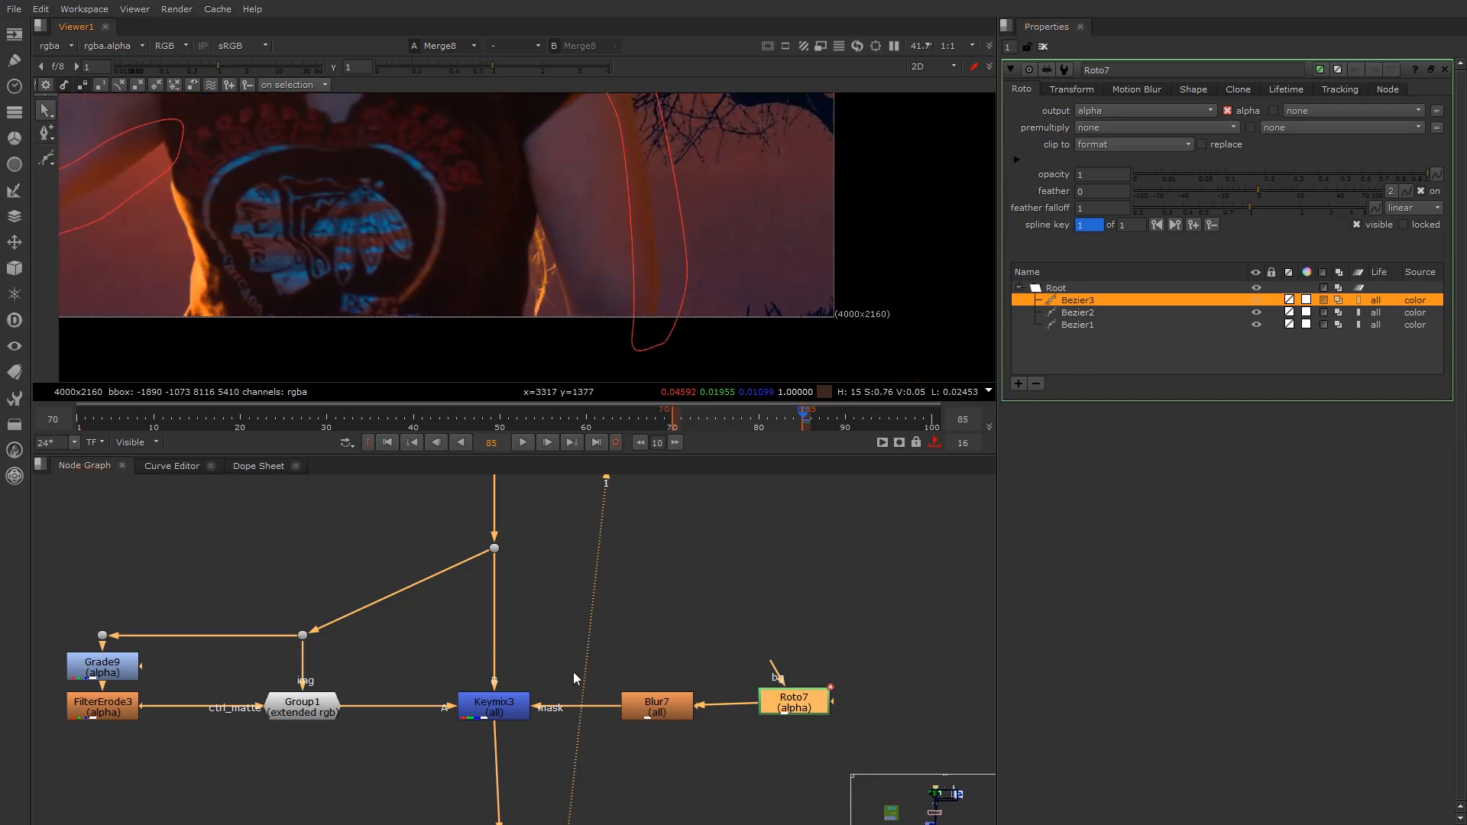
scroll(539, 230, "down", 1)
scroll(547, 584, "down", 3)
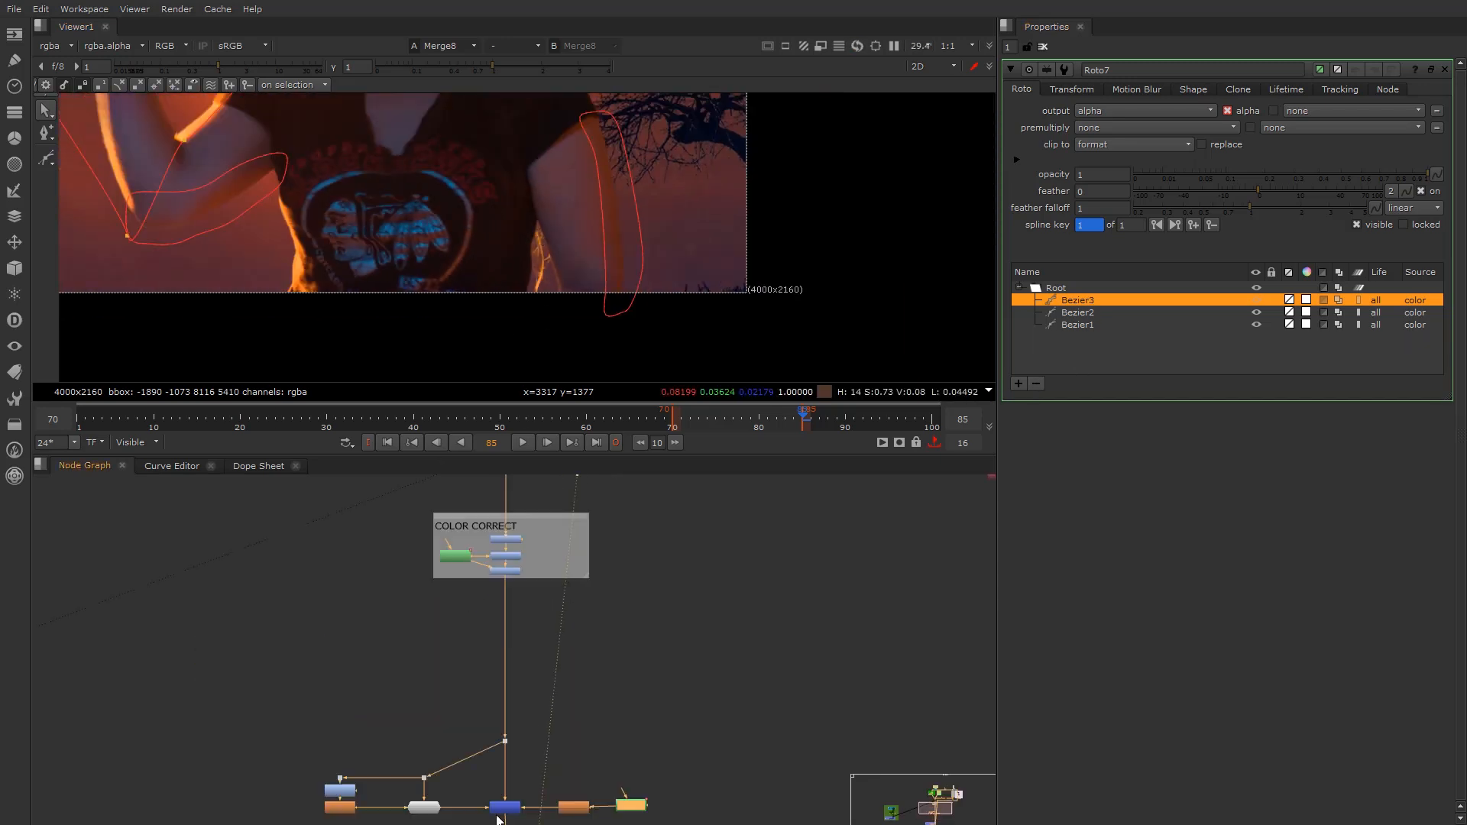
scroll(413, 683, "up", 5)
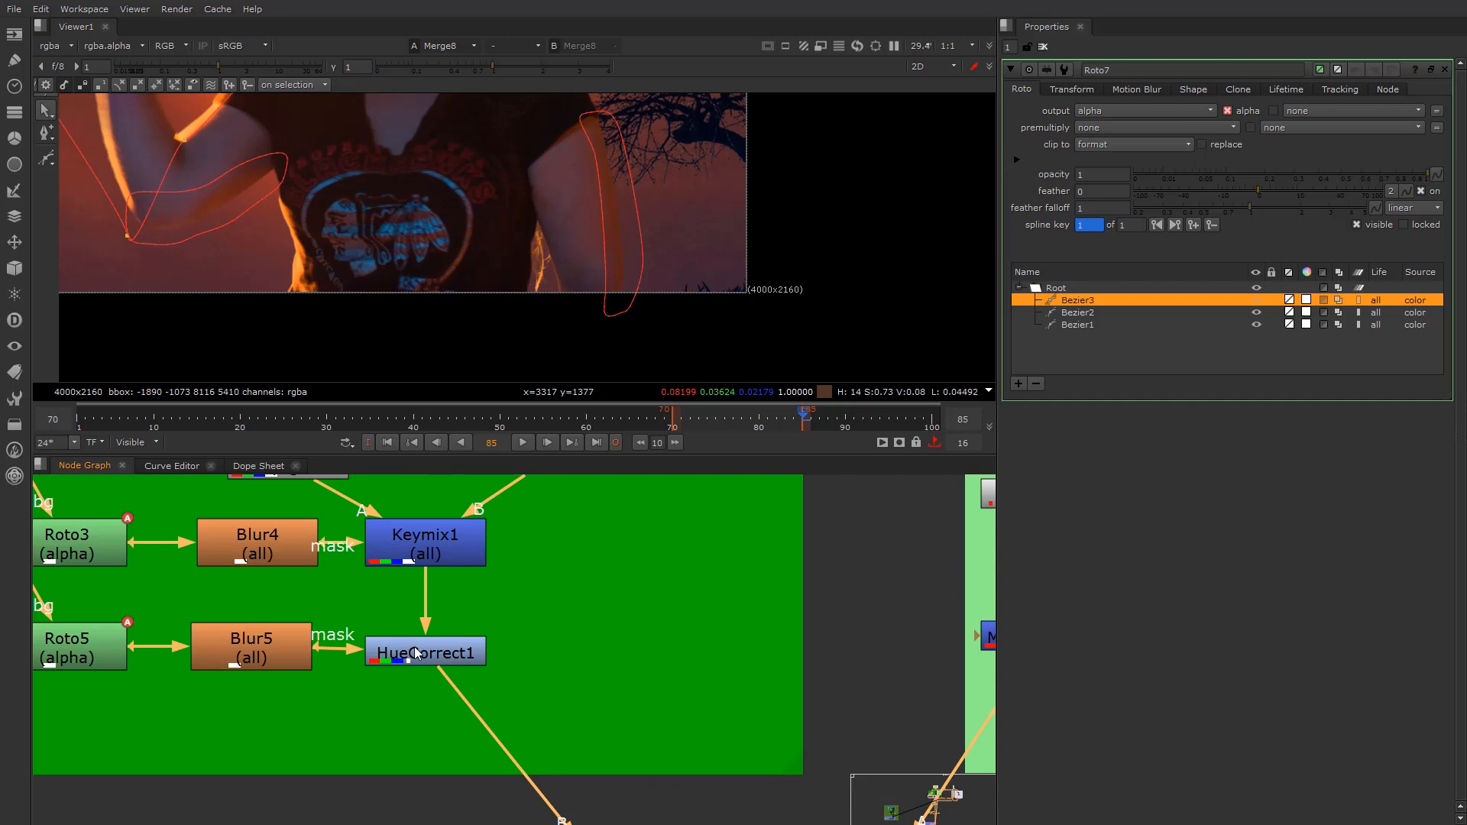
key("Tab")
left_click(539, 621)
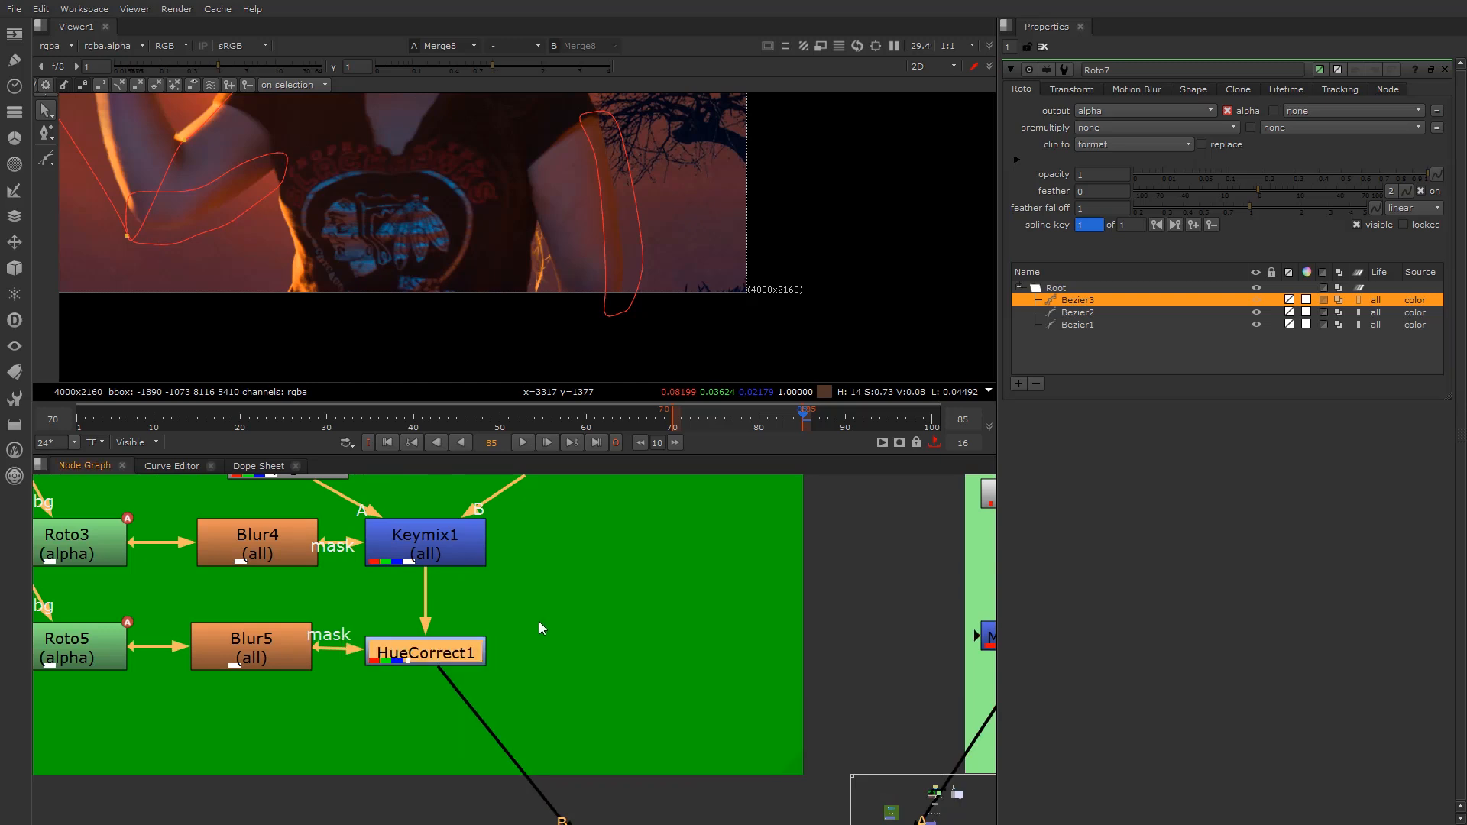
scroll(539, 621, "down", 3)
middle_click_drag(516, 666, 489, 741)
key("1")
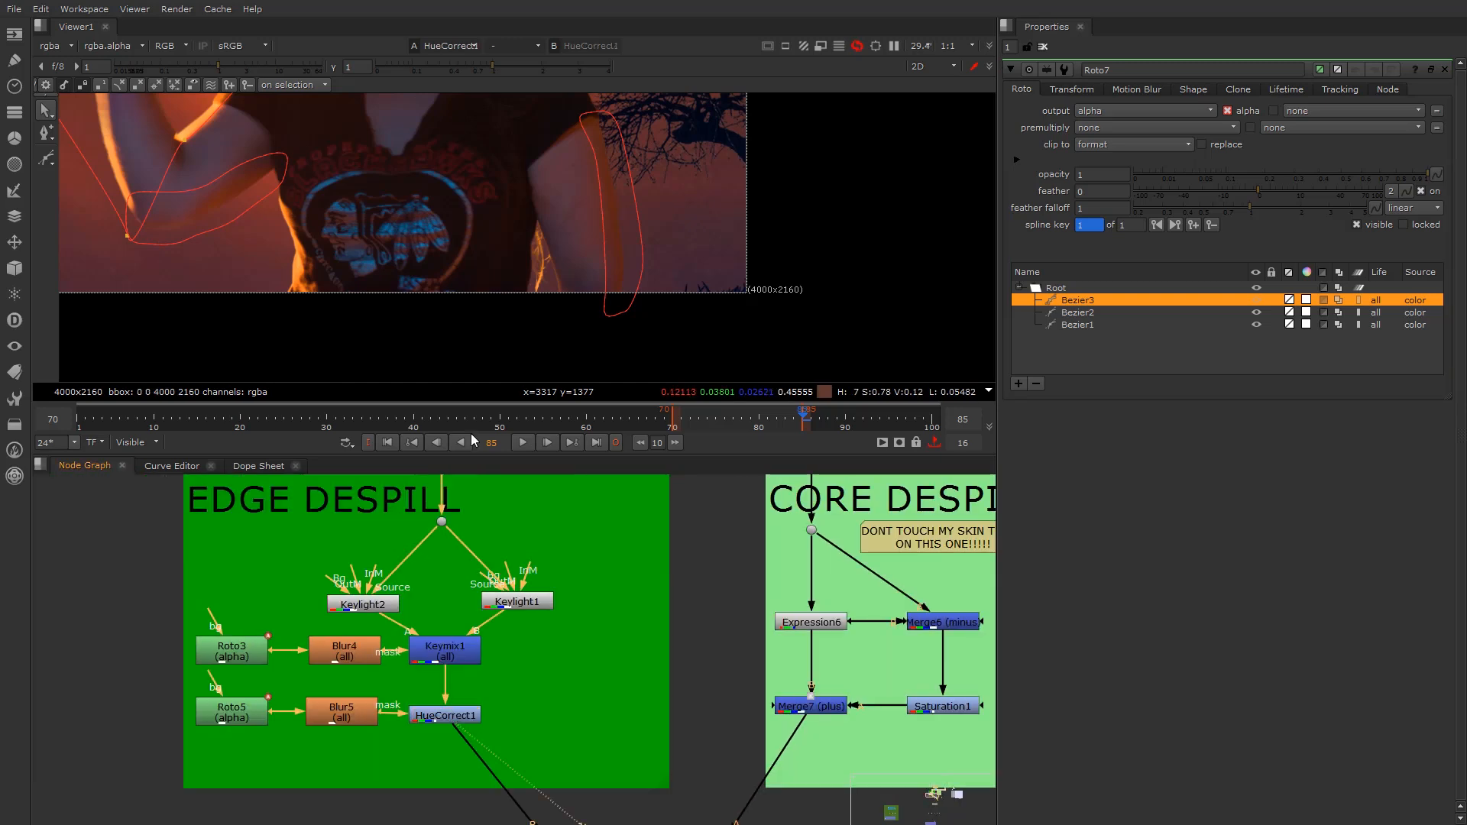
scroll(580, 237, "up", 3)
scroll(656, 271, "up", 4)
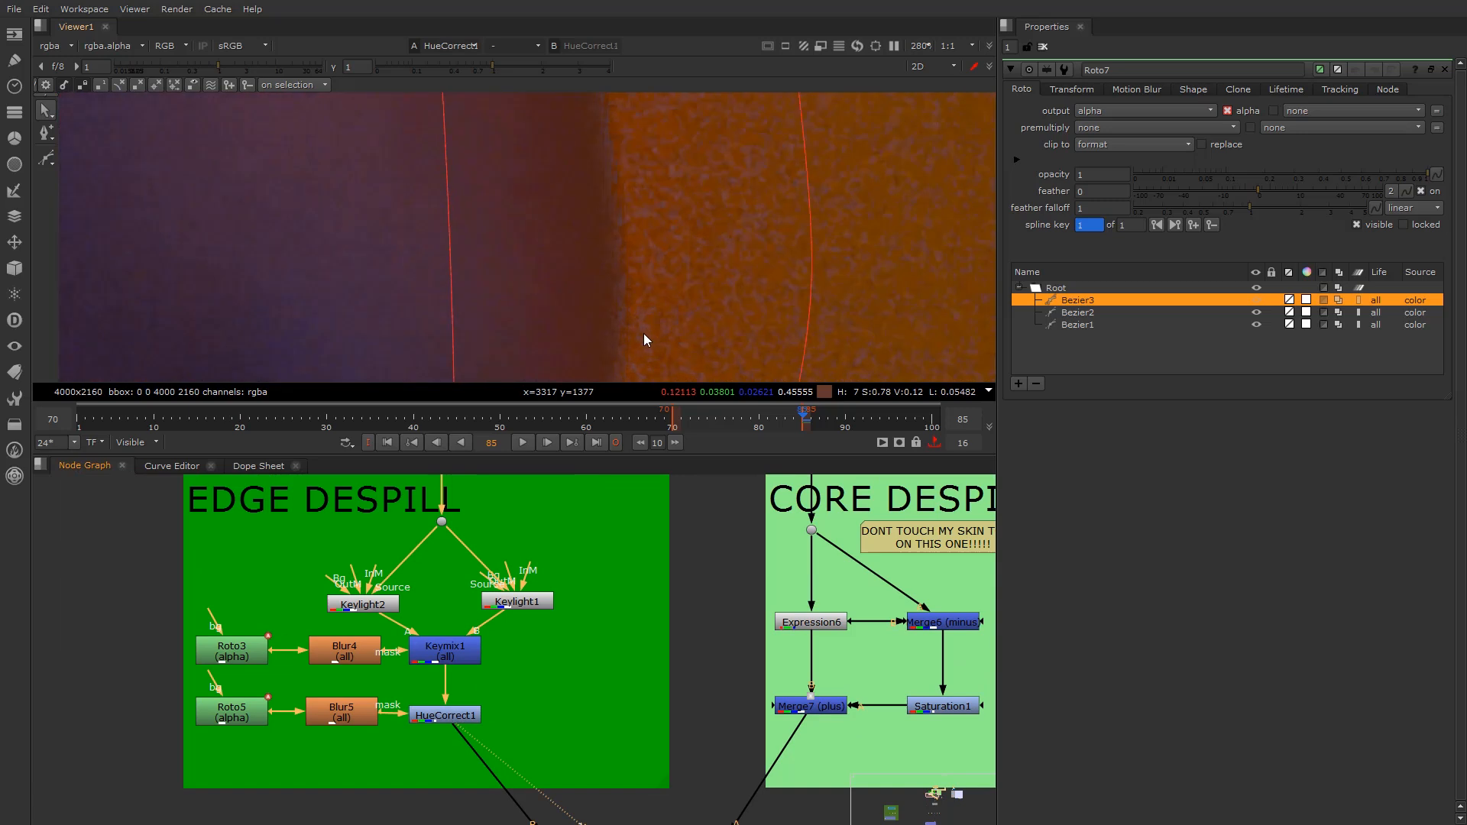
View the combined despill at Keymix2 and inspect the edges of the lowered and raised arms
middle_click_drag(524, 793, 454, 530)
left_click(497, 672)
key("1")
scroll(632, 306, "up", 4)
scroll(623, 283, "up", 1)
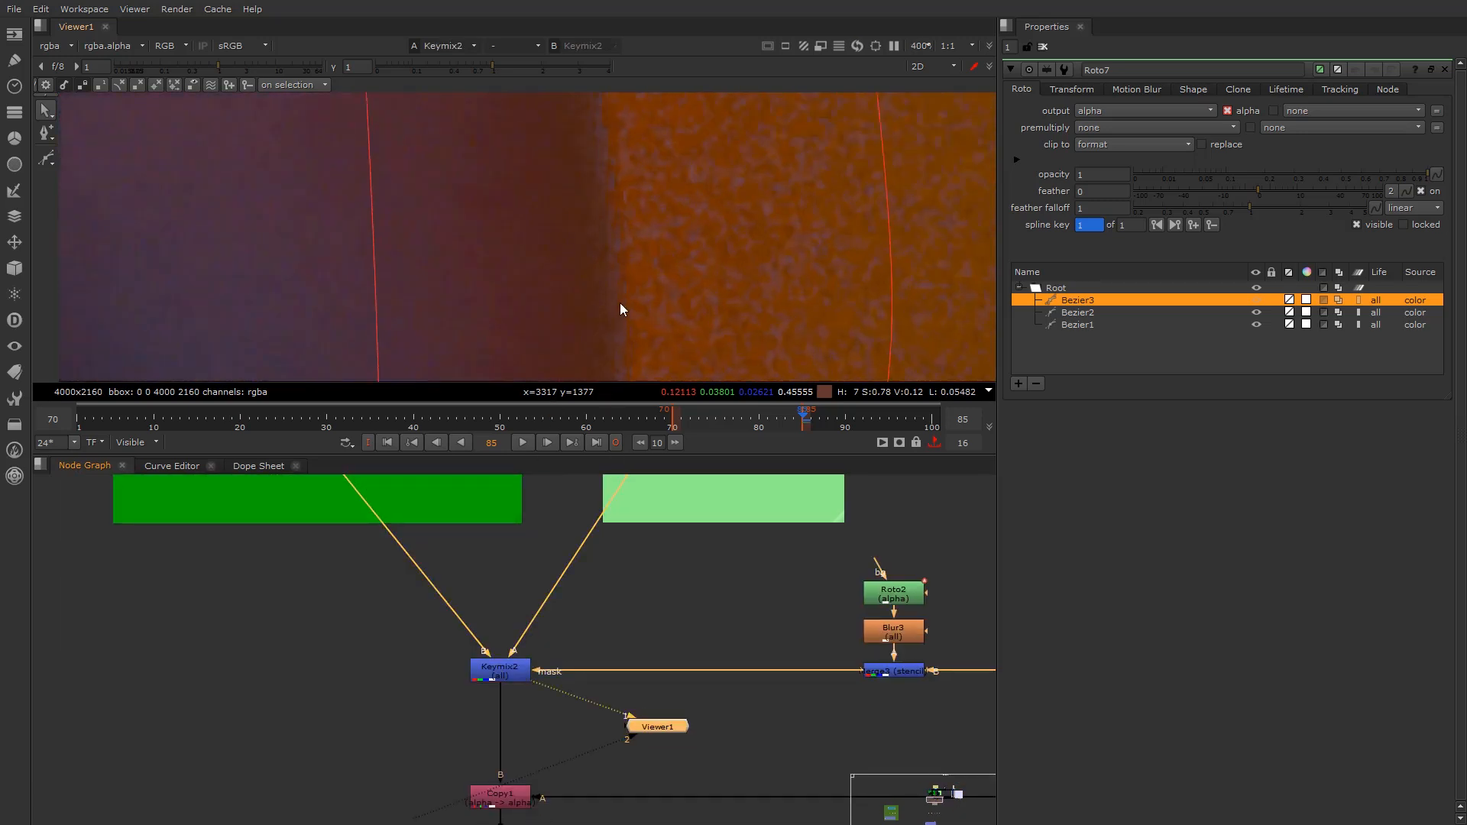
scroll(608, 262, "down", 5)
scroll(616, 226, "up", 8)
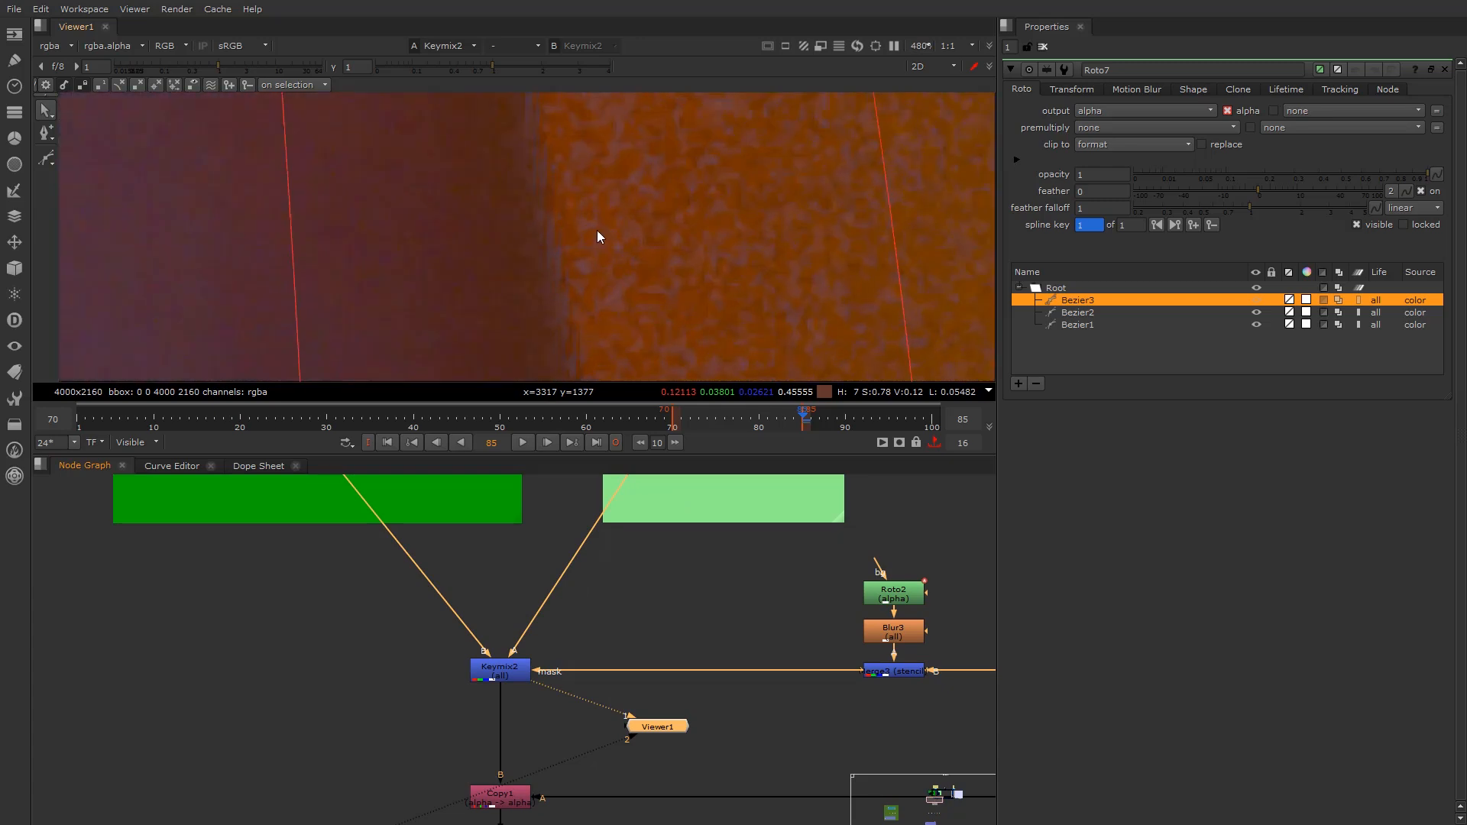
scroll(525, 296, "down", 10)
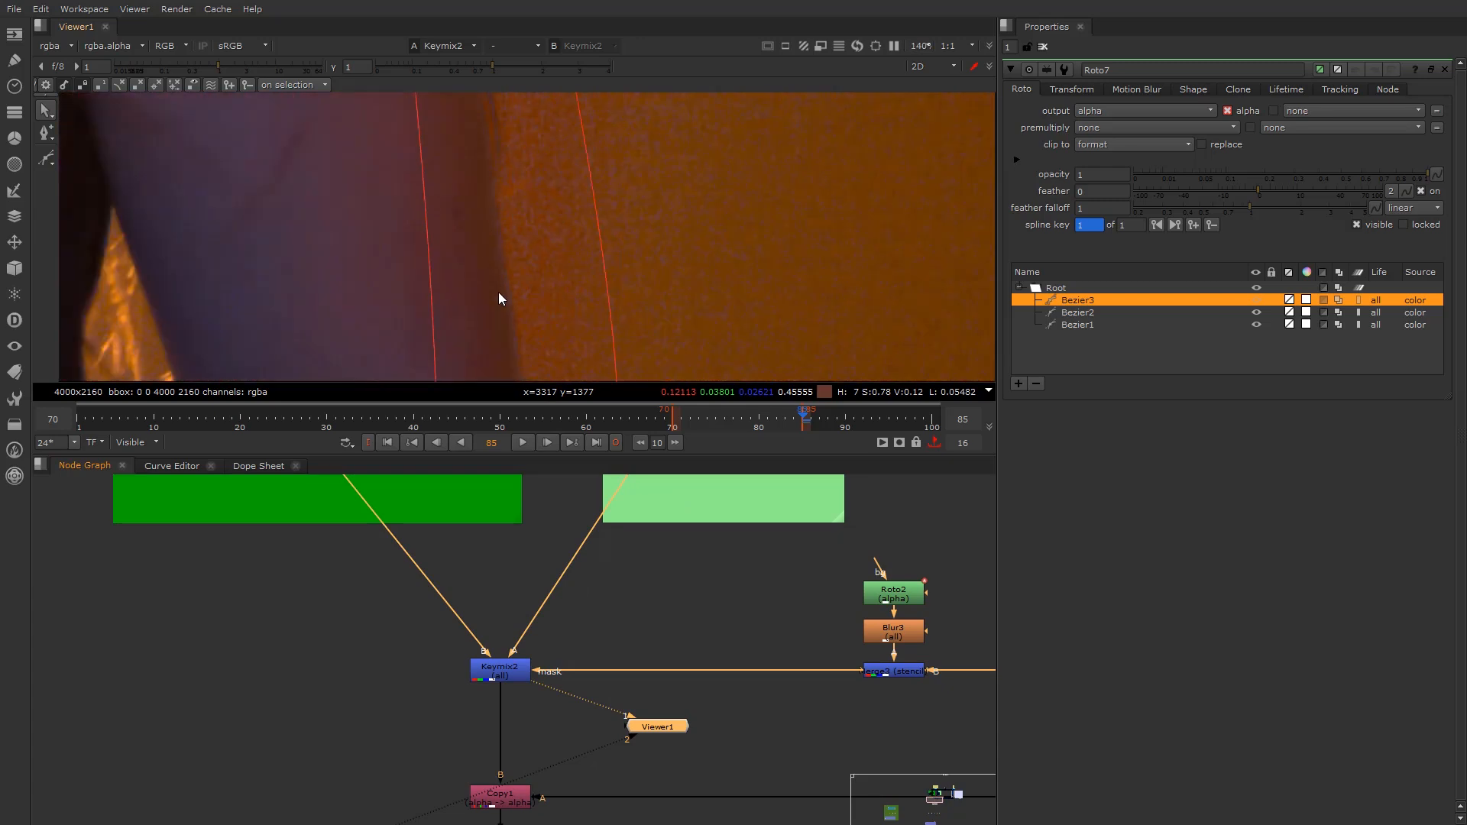
scroll(411, 247, "down", 4)
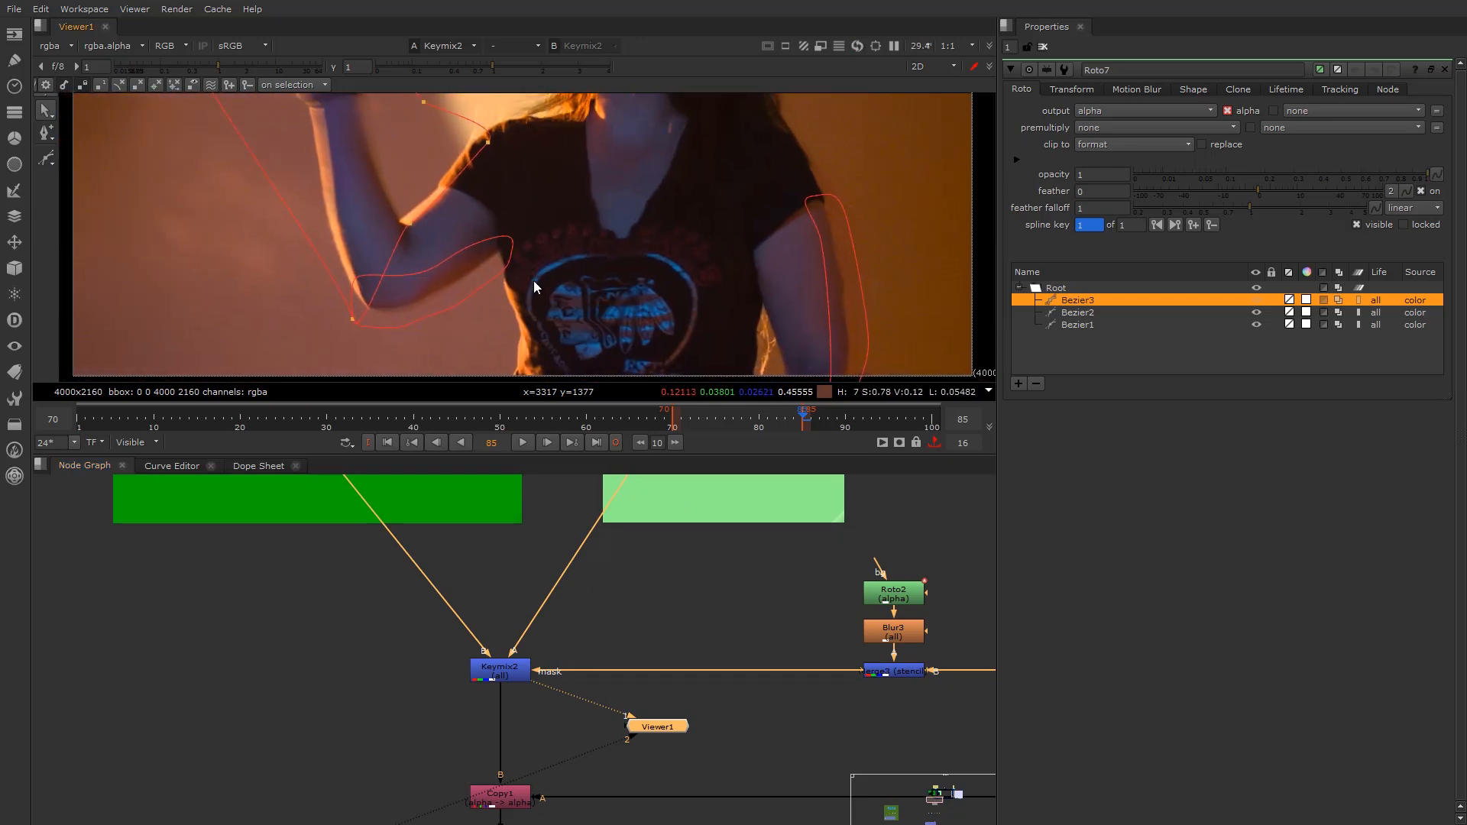
scroll(425, 209, "up", 7)
scroll(536, 250, "down", 3)
scroll(561, 638, "down", 5)
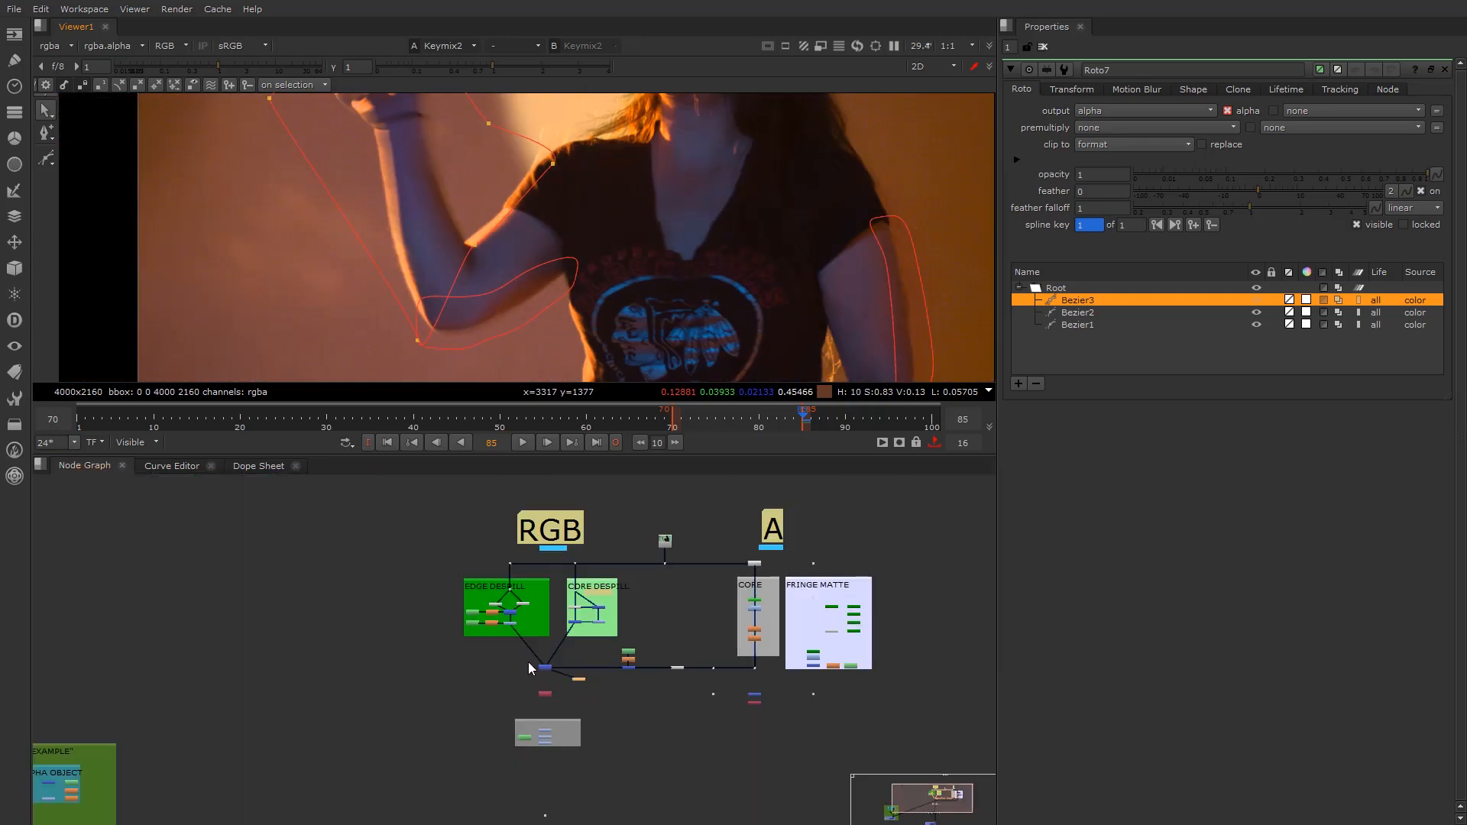
Review the node tree from the despill and matte sections through the color correction to the masked edge-extend branch
scroll(529, 661, "up", 3)
scroll(520, 646, "down", 3)
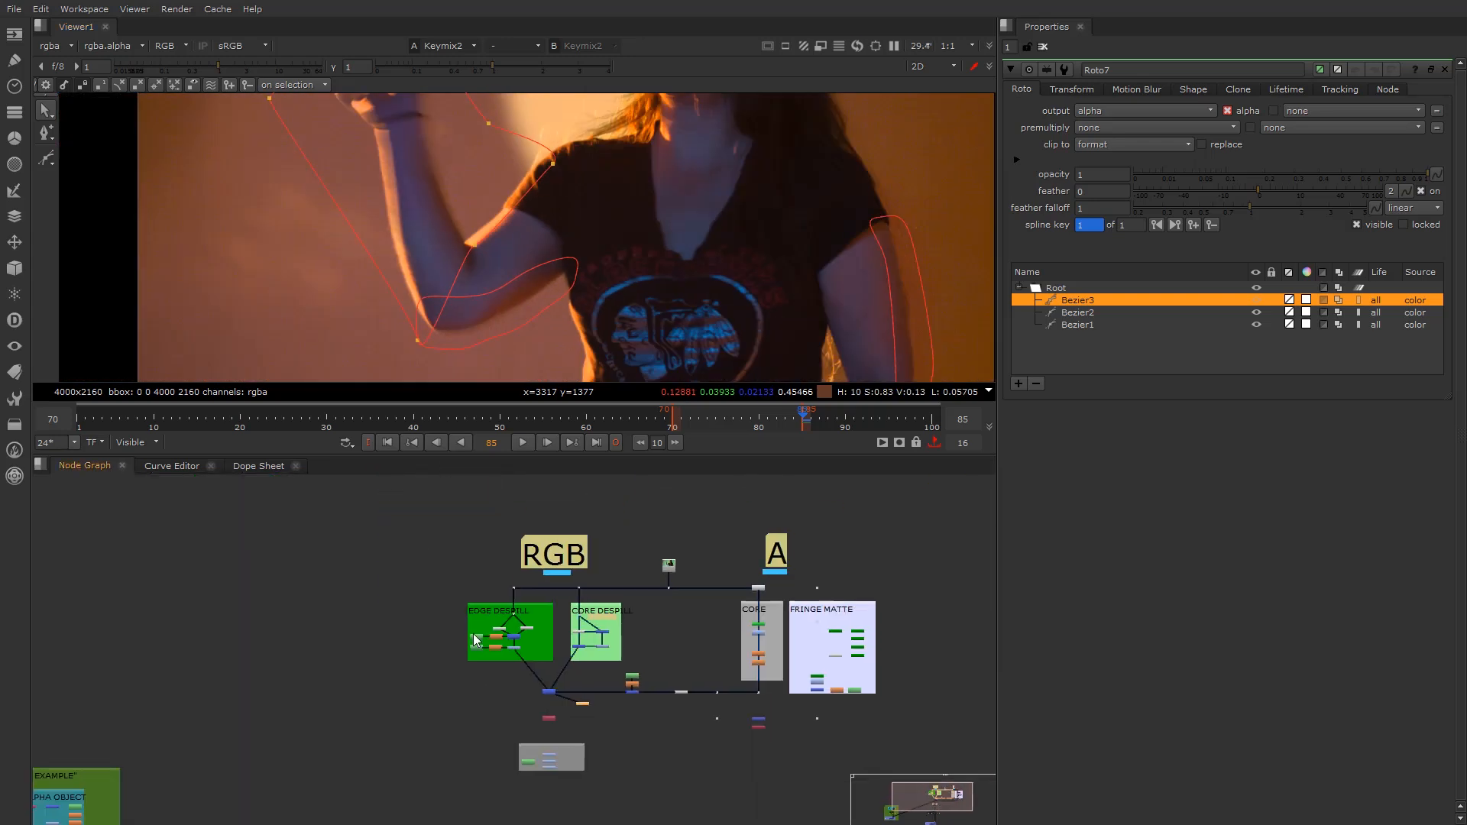
scroll(509, 683, "up", 5)
scroll(413, 688, "down", 3)
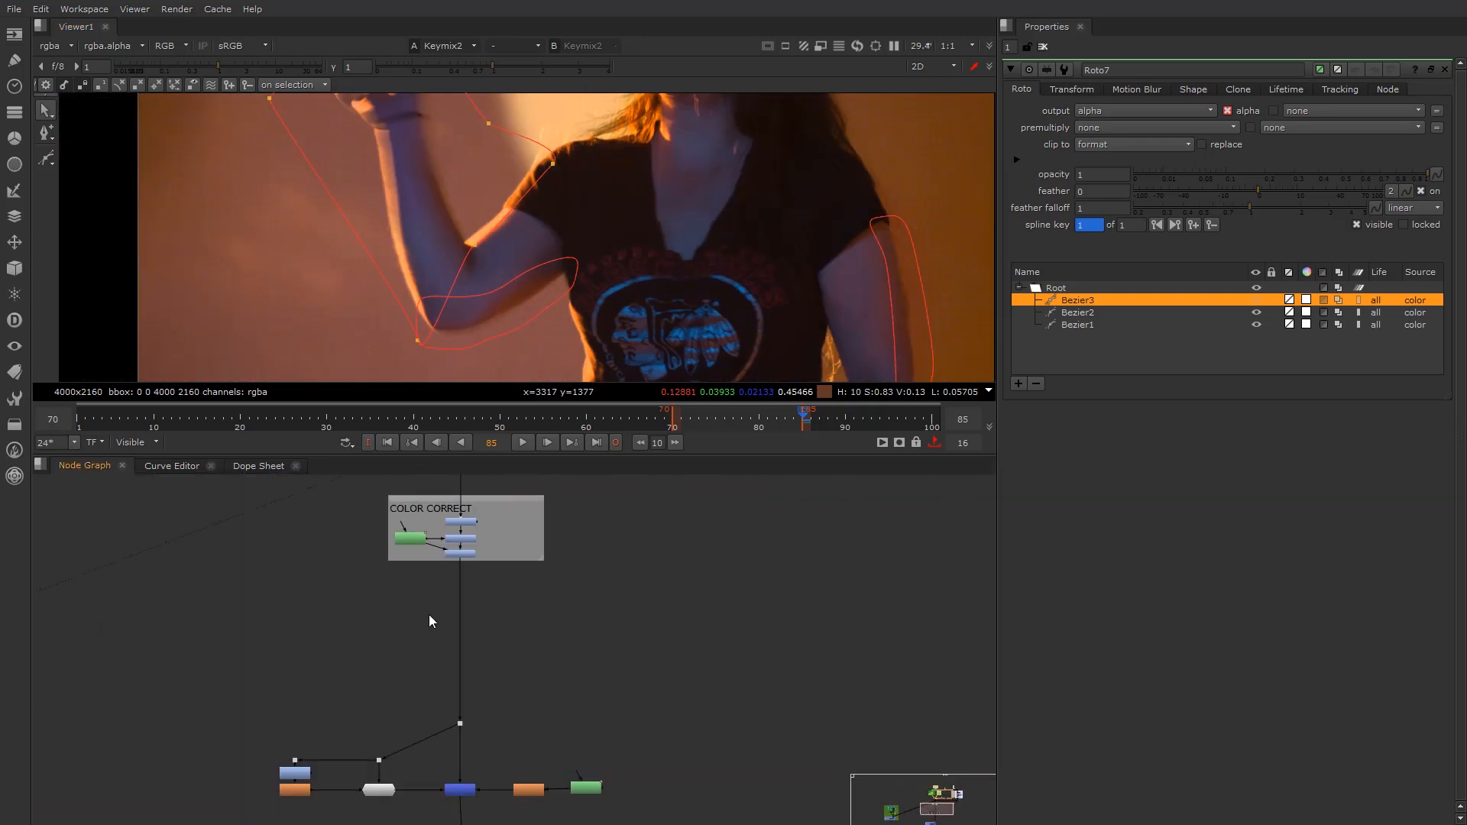
scroll(437, 673, "up", 4)
scroll(507, 698, "down", 3)
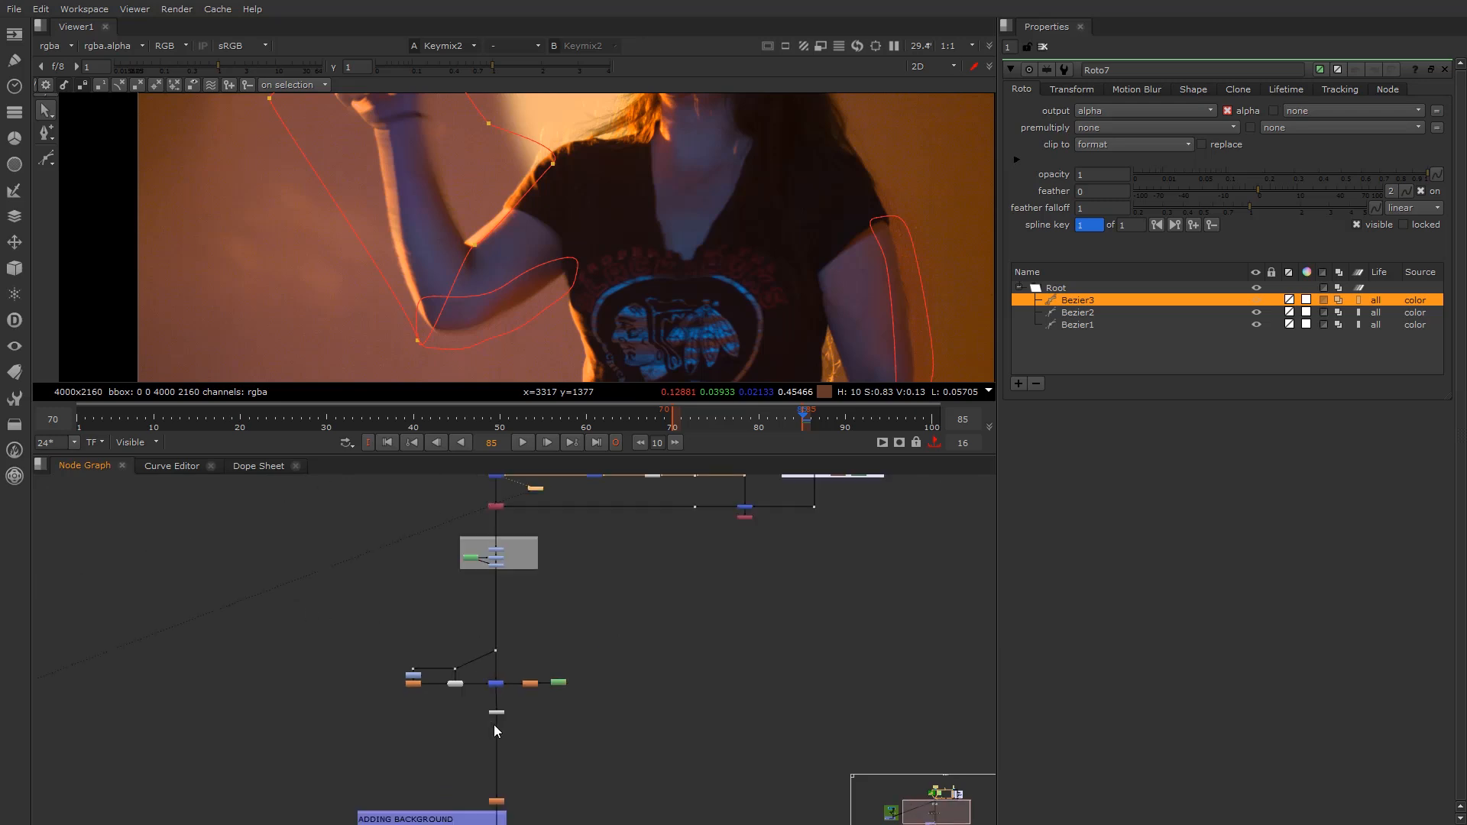